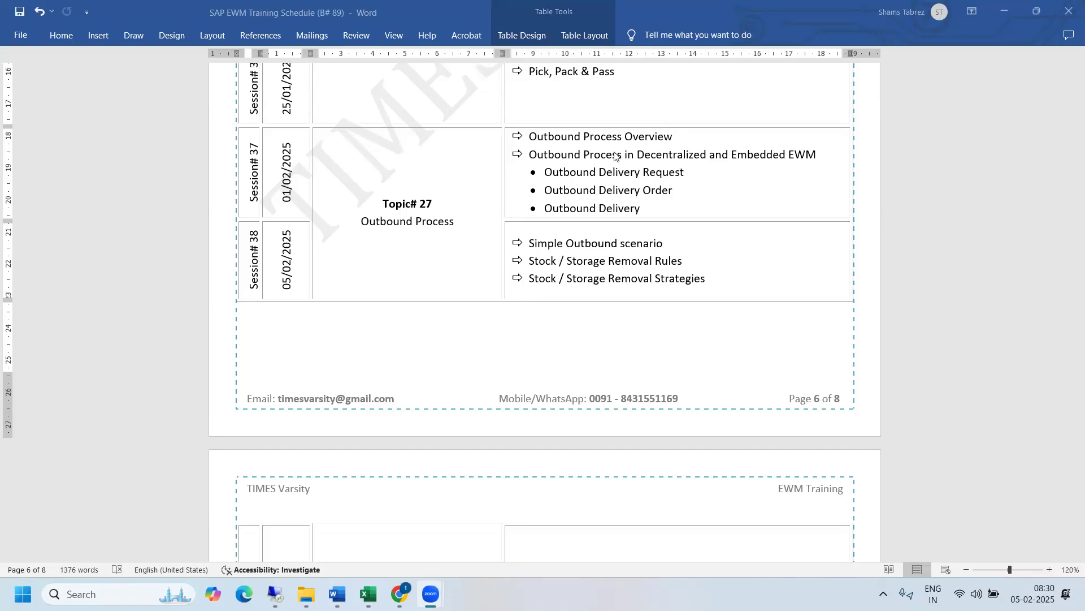
# - Review the Session 38 outbound topics in the training schedule: simple outbound scenario, stock removal rules and stock removal strategies
pyautogui.click(611, 268)
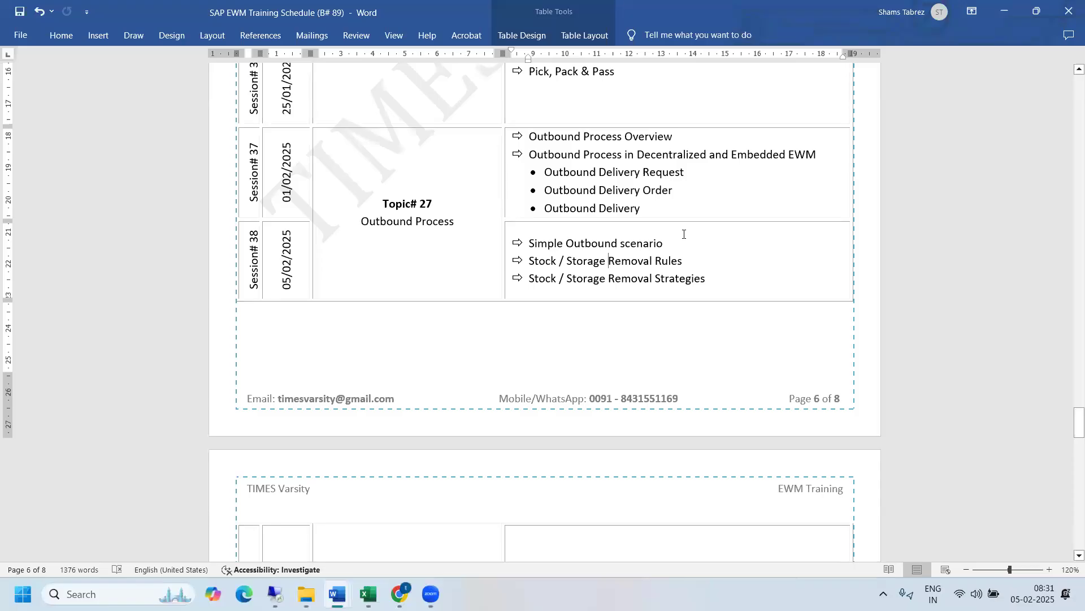
pyautogui.moveTo(673, 243); pyautogui.dragTo(537, 244)
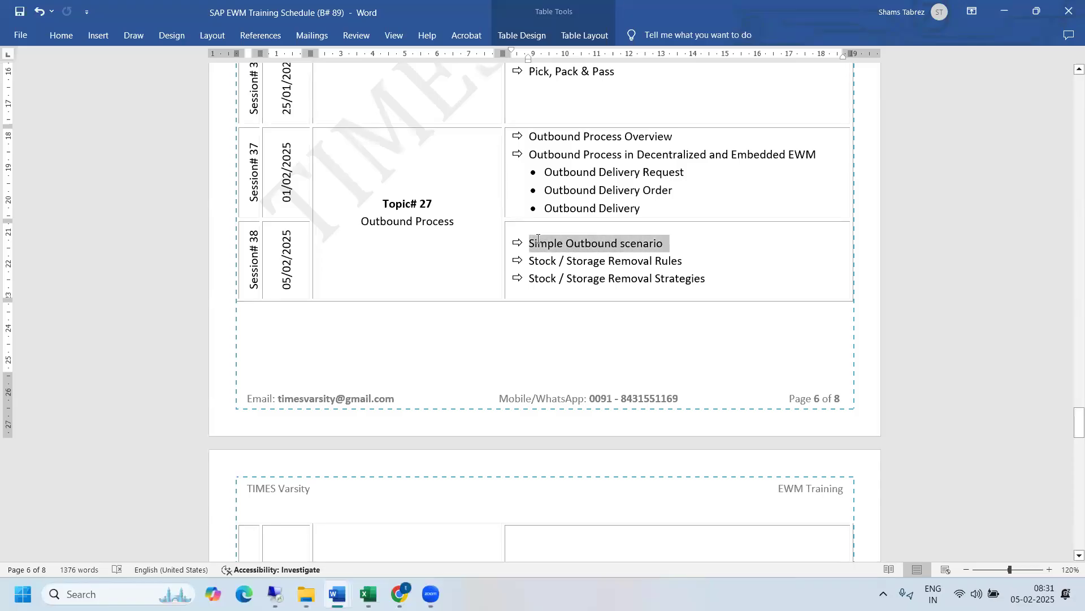
pyautogui.click(538, 244)
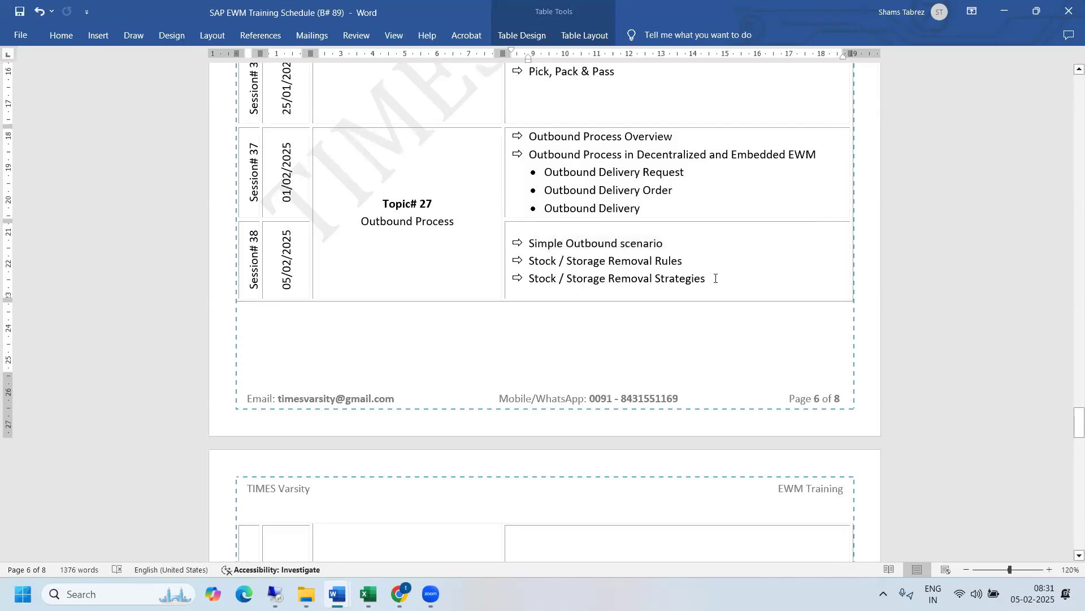
pyautogui.moveTo(716, 278); pyautogui.dragTo(536, 247)
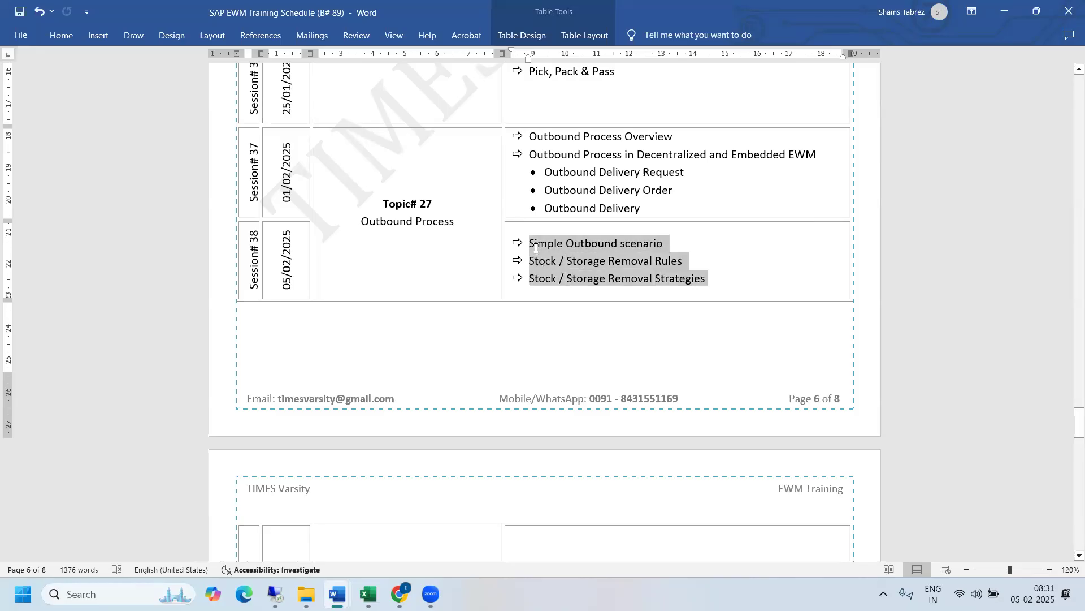
pyautogui.click(536, 248)
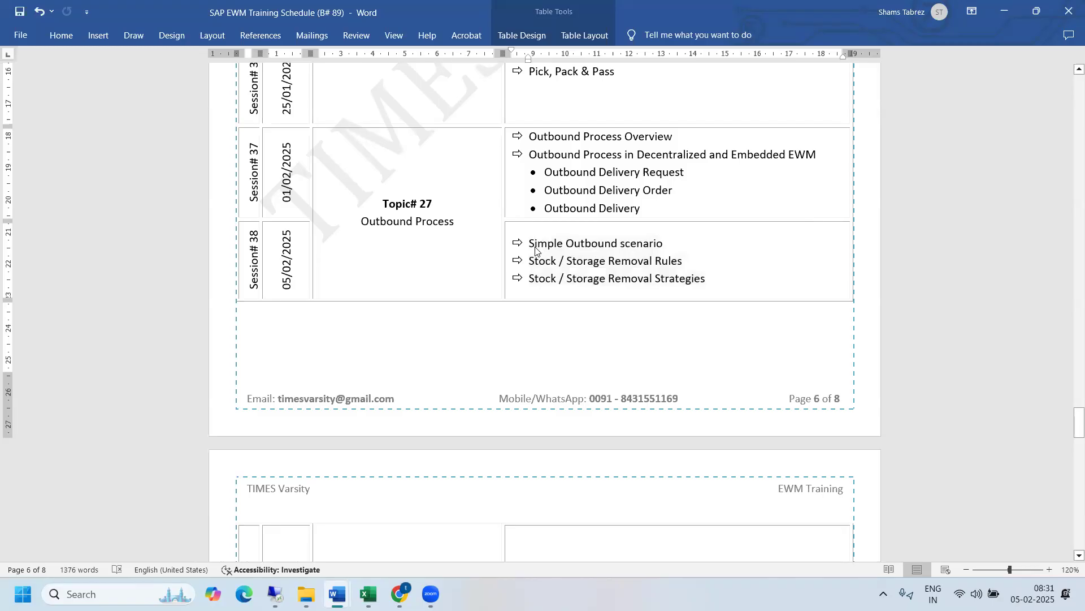
pyautogui.click(656, 197)
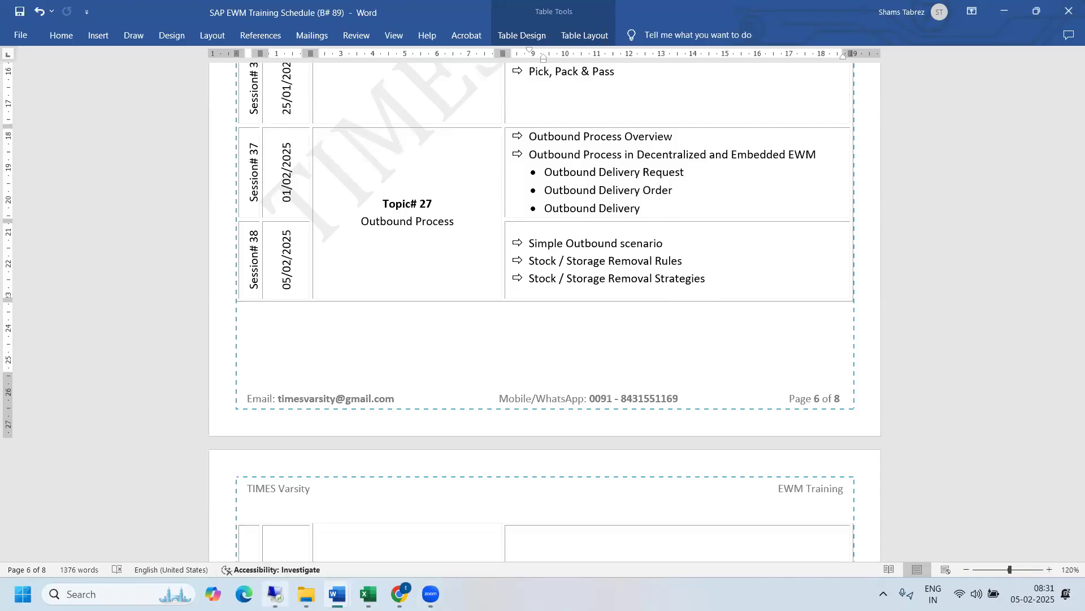
# - Switch to SAP and run transaction mmbe to display the stock overview for material 264
pyautogui.moveTo(276, 594)
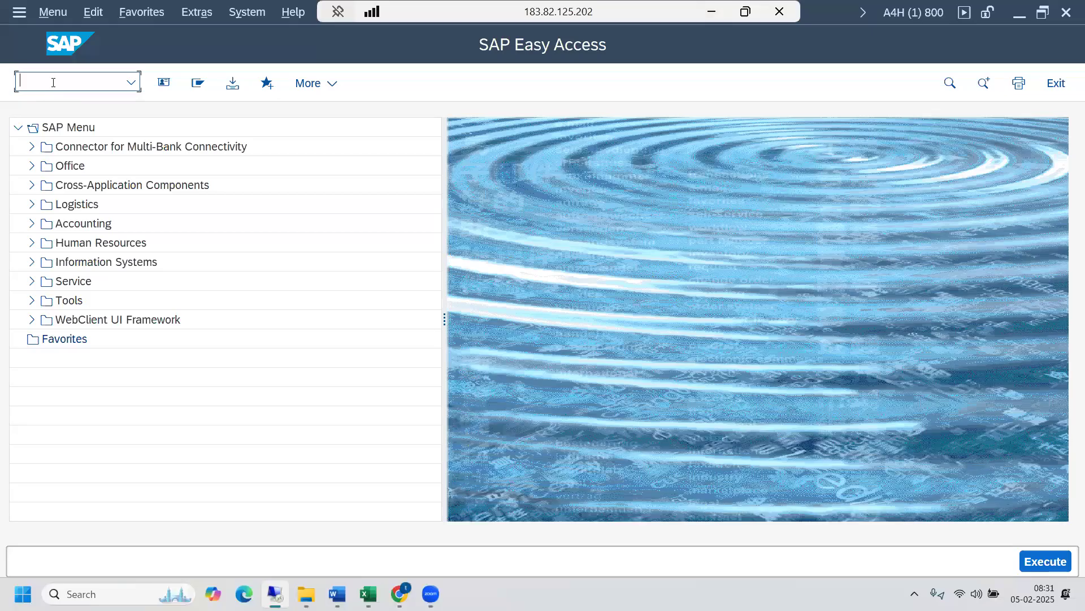
pyautogui.write('mmbe')
pyautogui.press('Return')
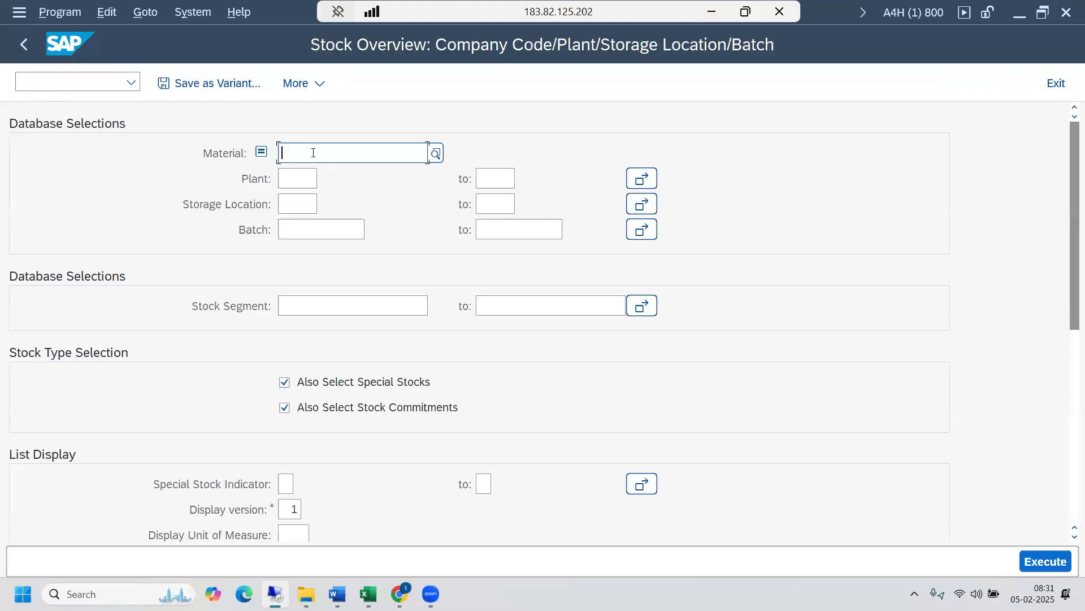
pyautogui.write('264')
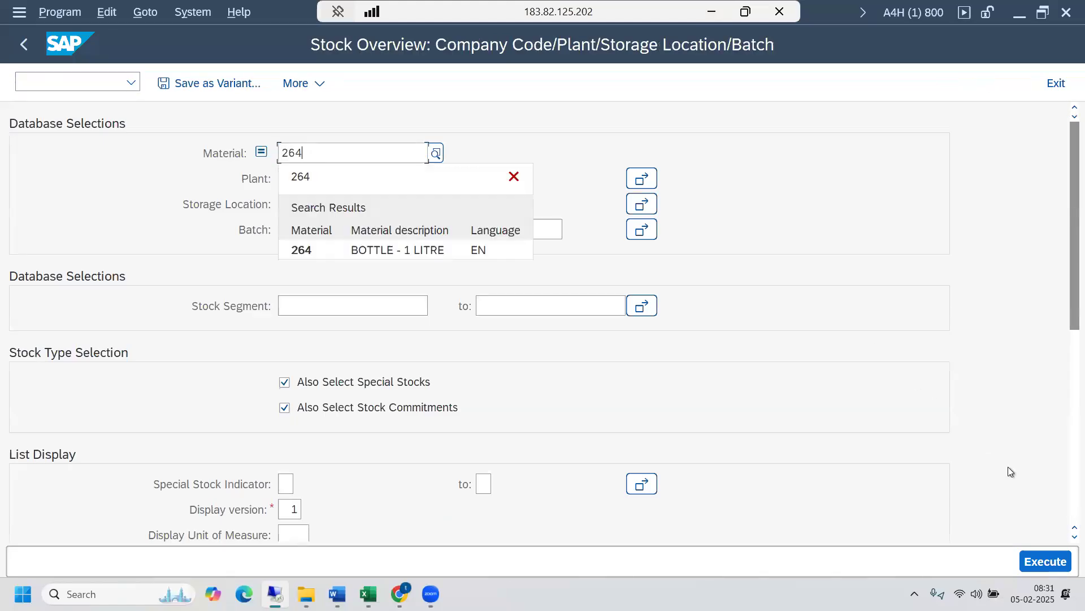
pyautogui.click(402, 249)
pyautogui.click(1045, 562)
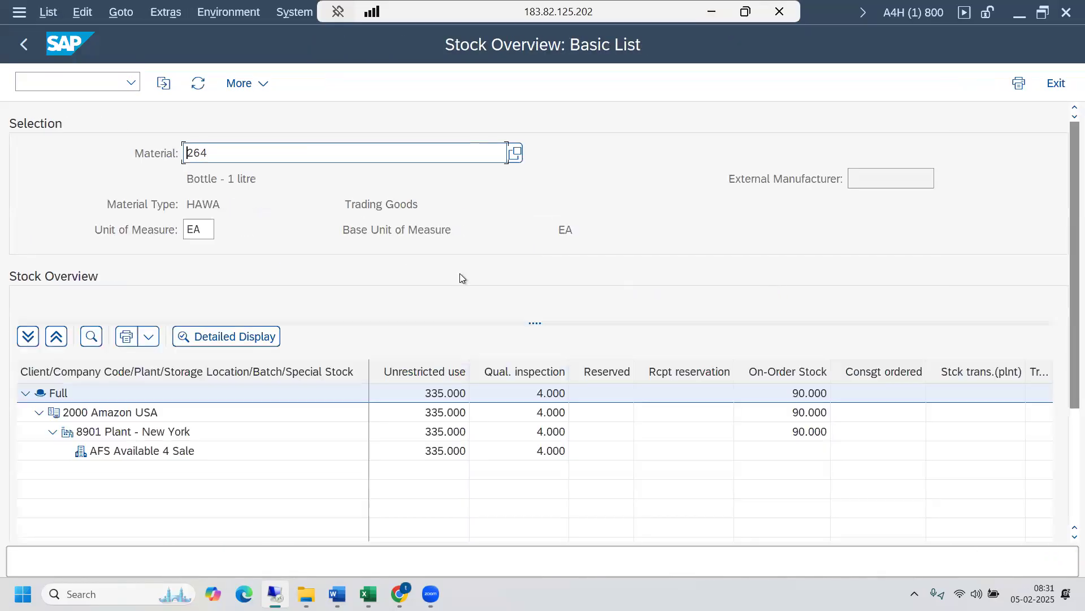
# - Examine the unrestricted-use, on-order and blocked stock of material 264 across the stock overview columns
pyautogui.click(439, 457)
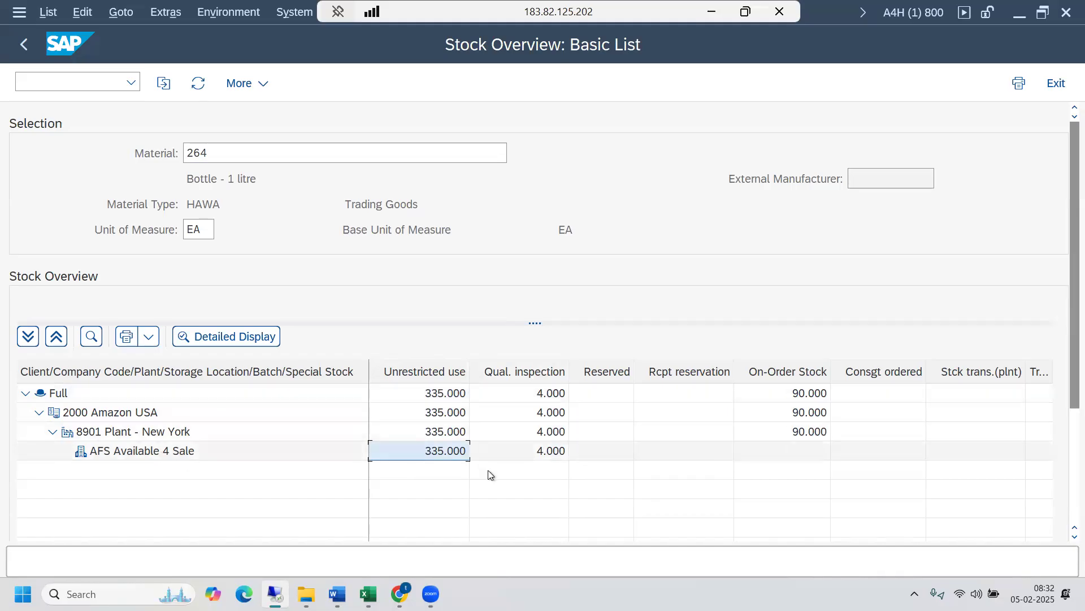
pyautogui.moveTo(1063, 334); pyautogui.dragTo(1063, 378)
pyautogui.click(783, 345)
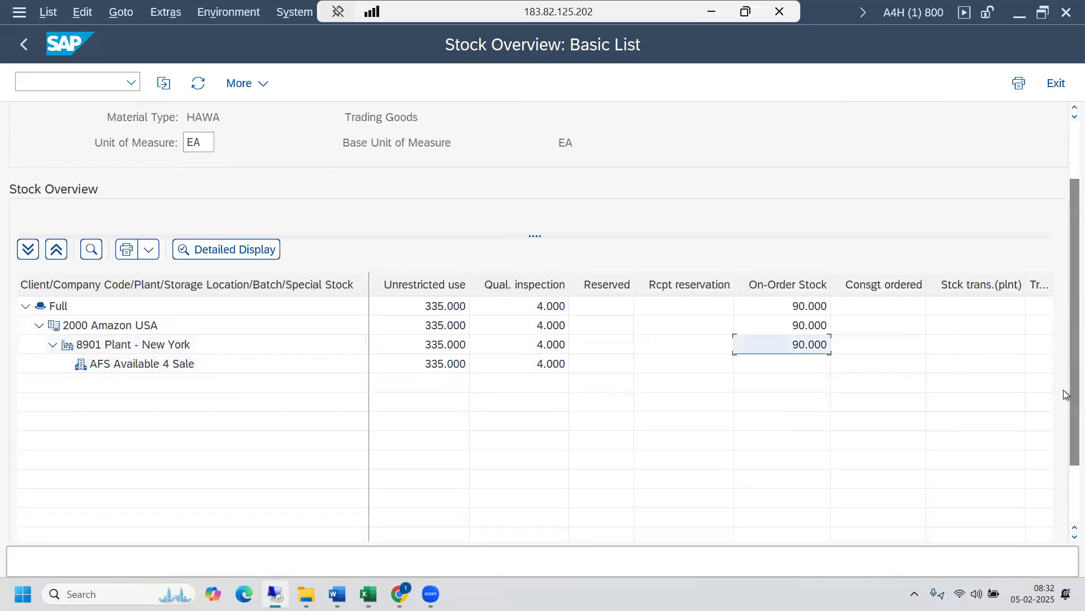
pyautogui.moveTo(1063, 388); pyautogui.dragTo(1065, 474)
pyautogui.click(1049, 522)
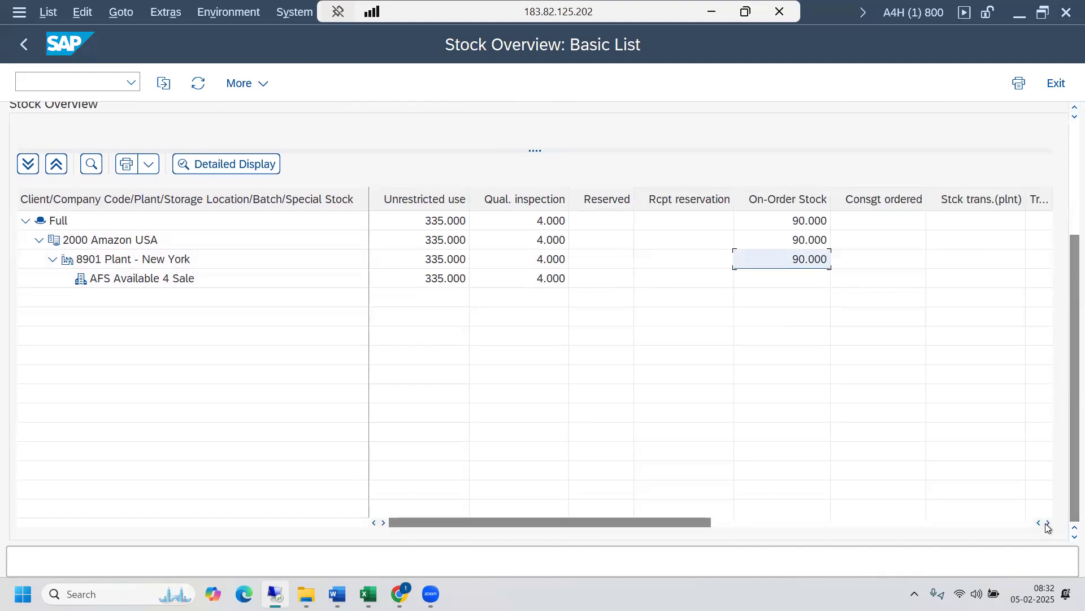
pyautogui.click(1048, 522)
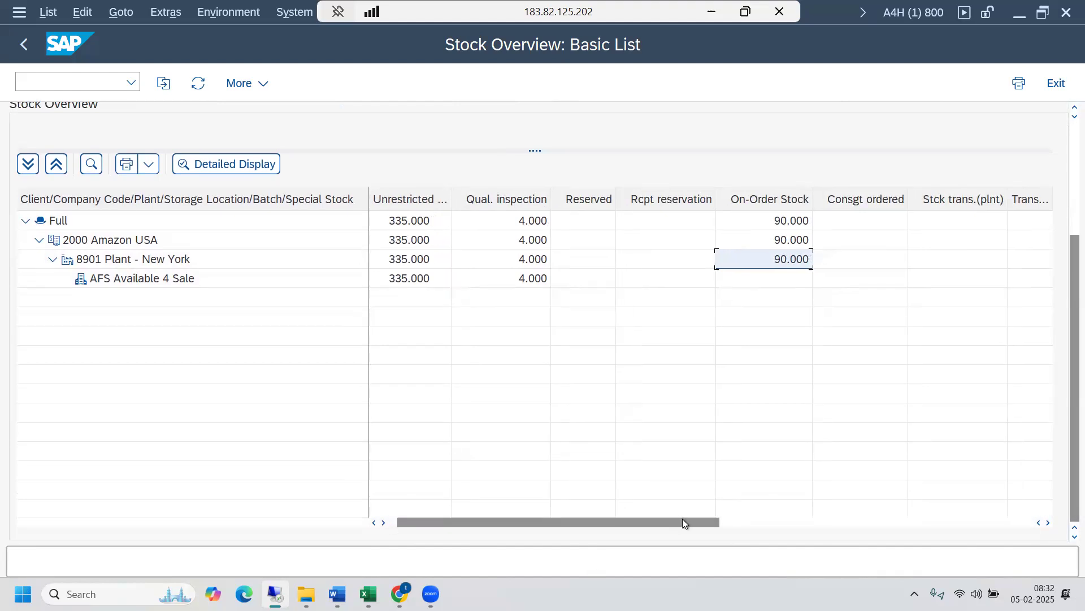
pyautogui.moveTo(703, 522); pyautogui.dragTo(950, 507)
pyautogui.click(857, 283)
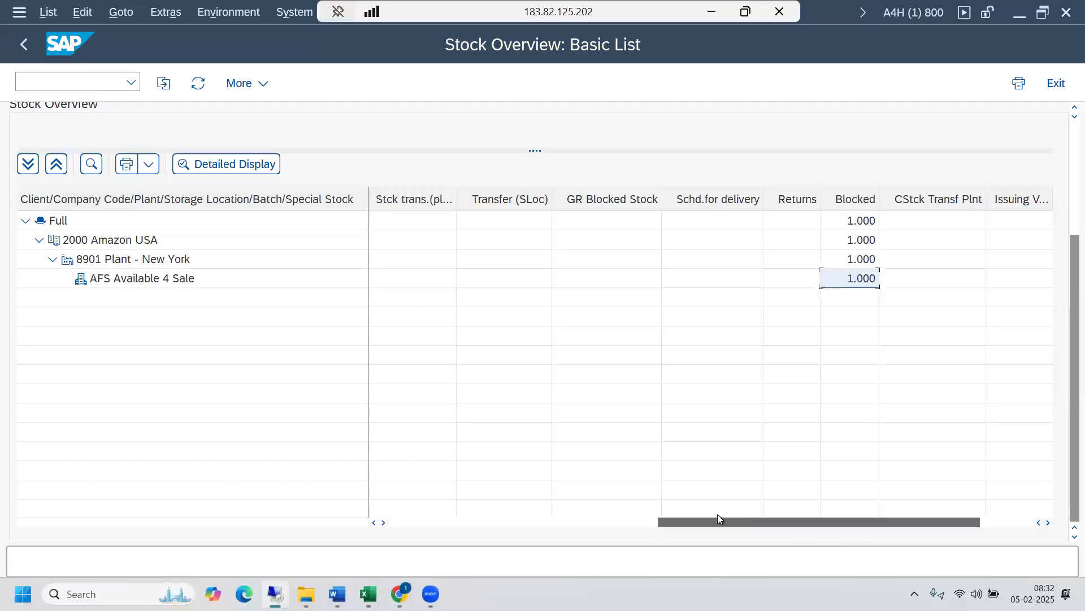
pyautogui.moveTo(718, 521); pyautogui.dragTo(649, 522)
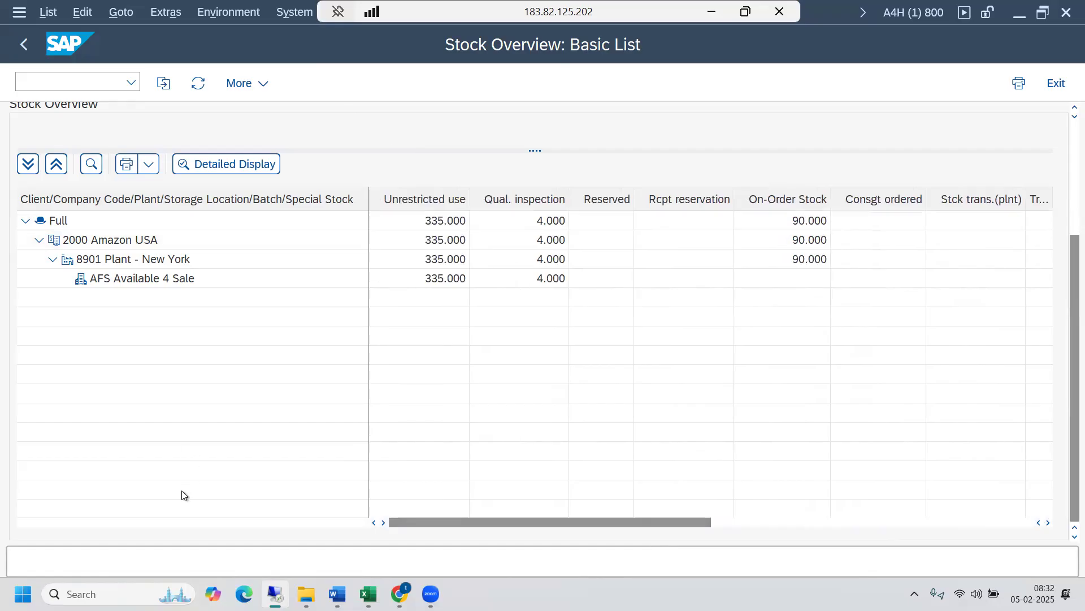
pyautogui.click(422, 83)
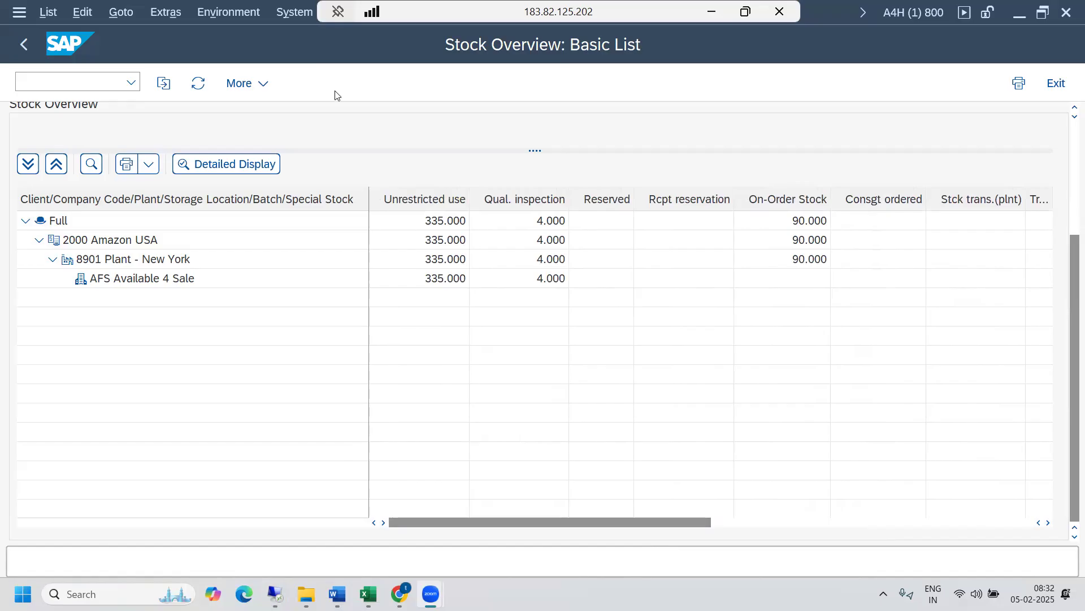
pyautogui.click(343, 124)
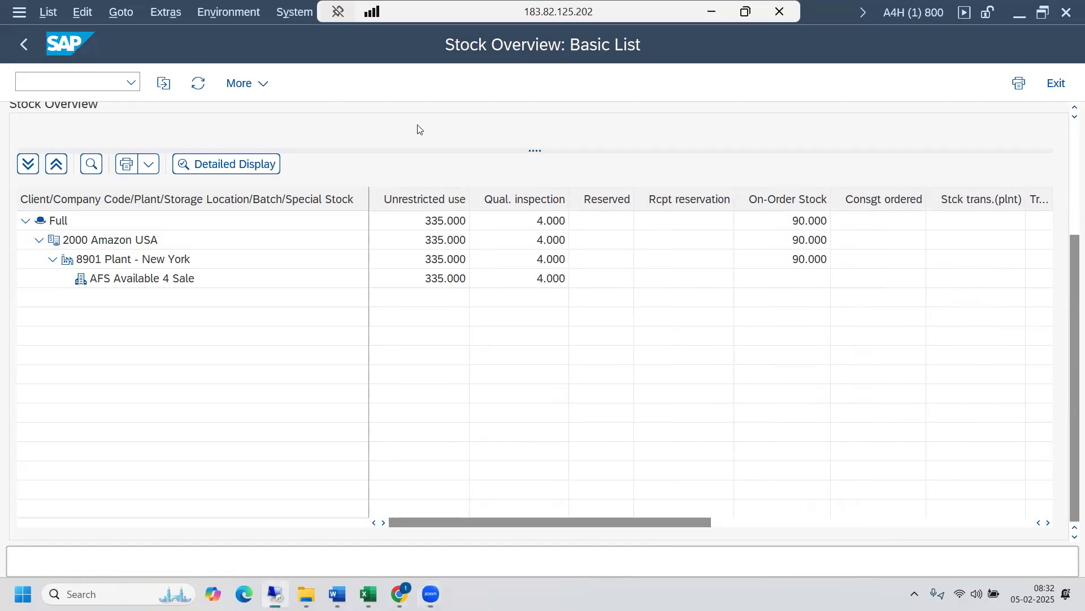
# - Open a new SAP session and start the warehouse management monitor with transaction /n/scwm/mon
pyautogui.hotkey('ctrl', 'n')
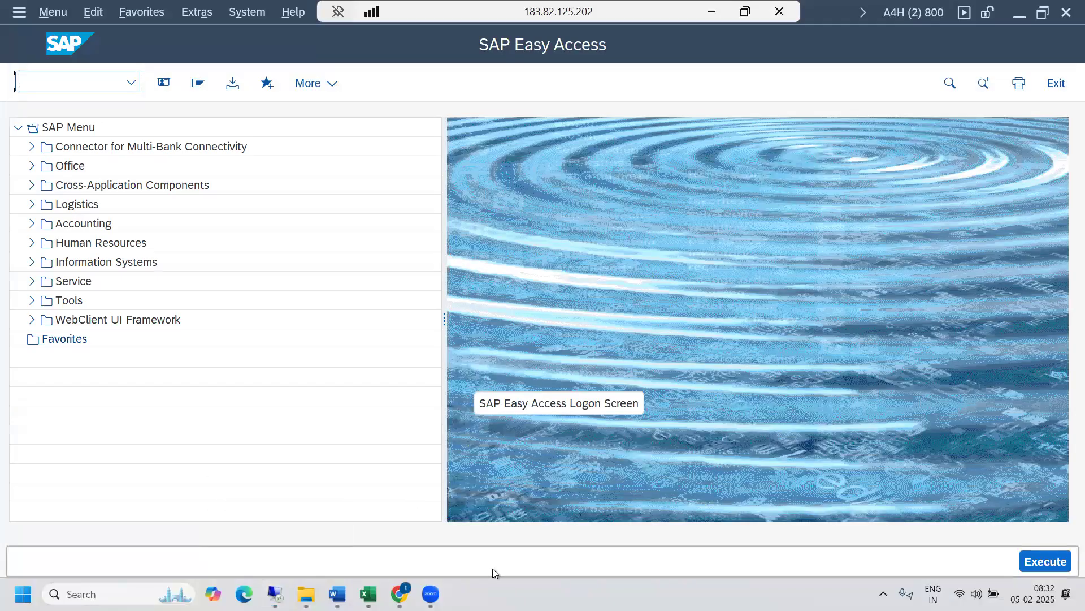
pyautogui.moveTo(226, 597)
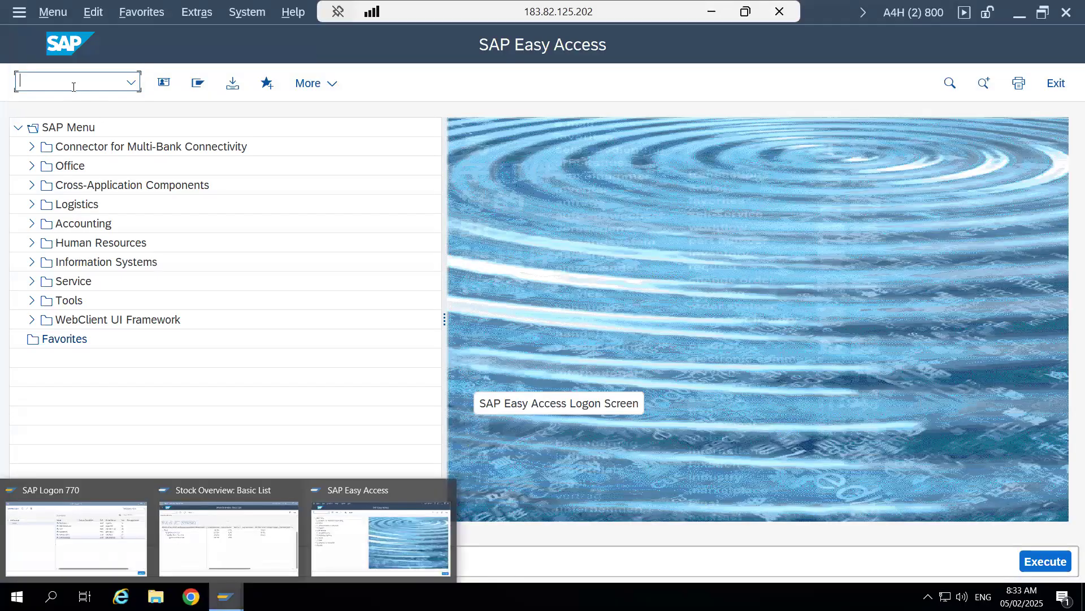
pyautogui.write('/n/')
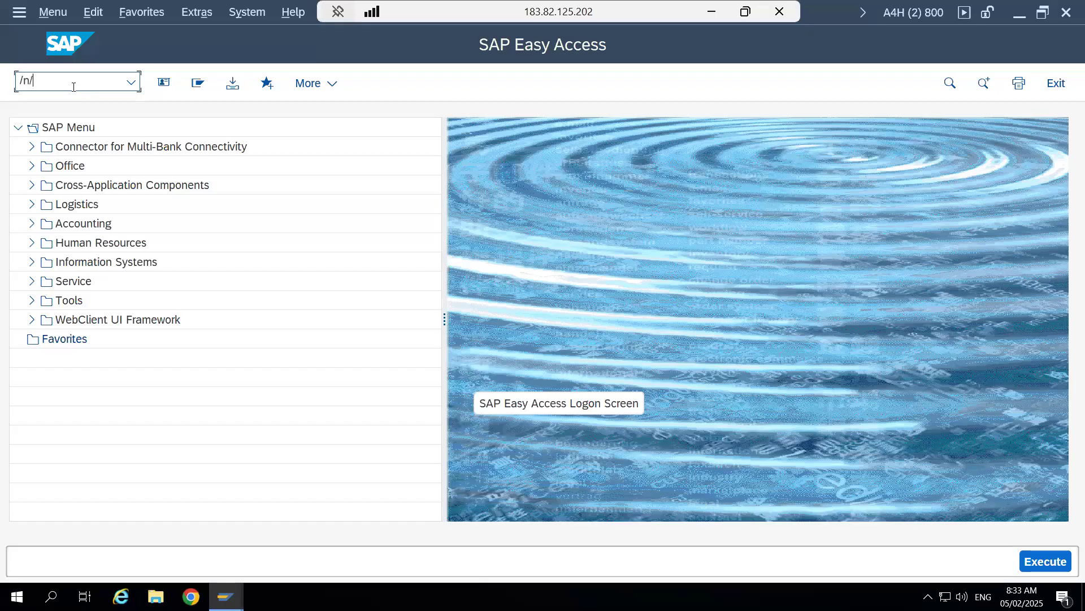
pyautogui.write('scwm/mon')
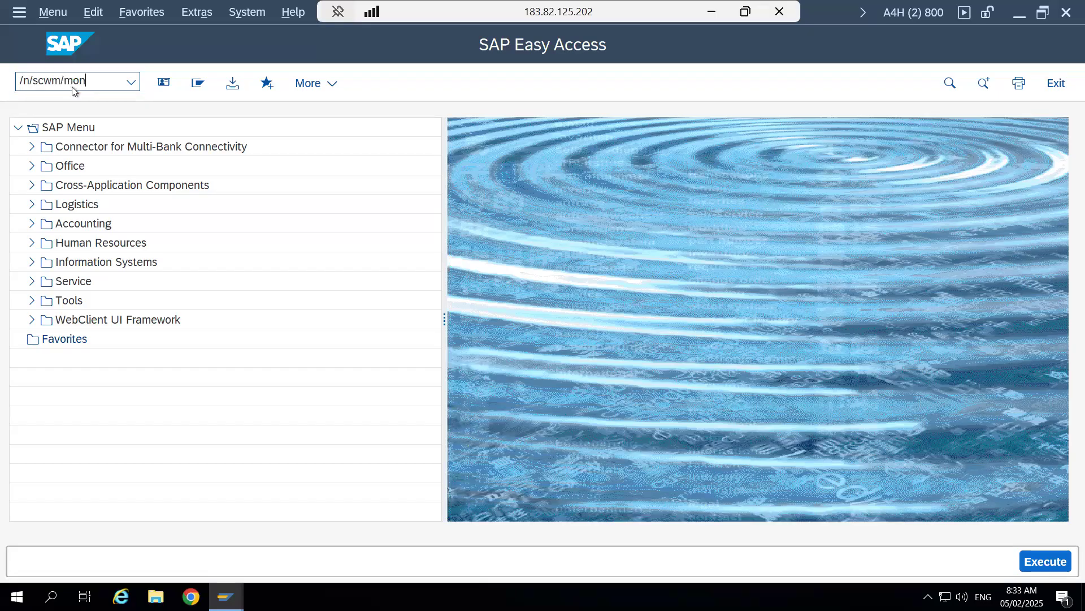
pyautogui.press('Return')
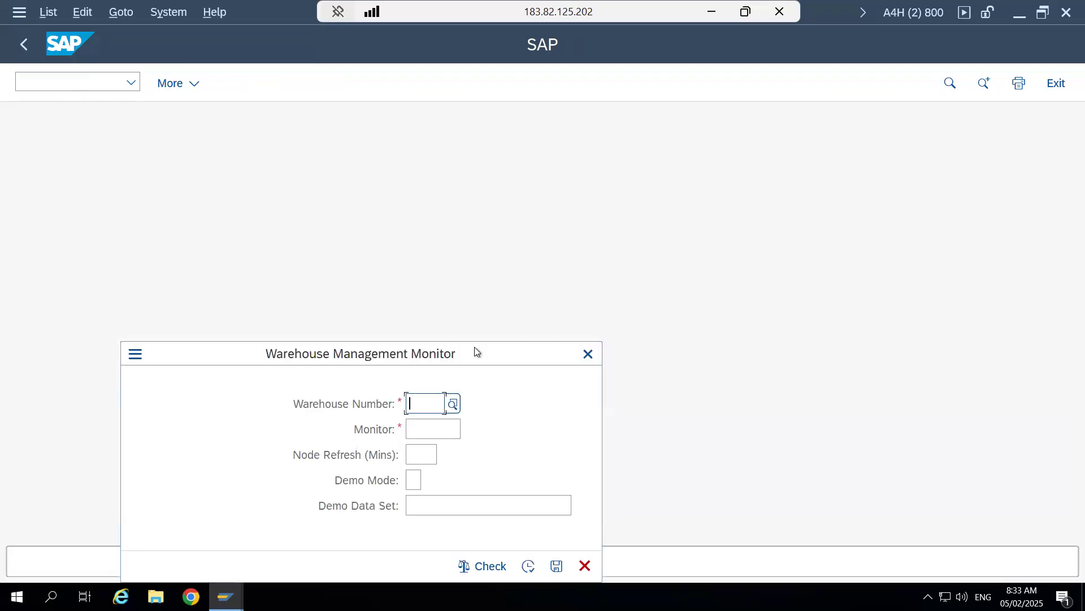
# - Open the warehouse monitor for warehouse number 8901 with monitor SAP
pyautogui.click(612, 214)
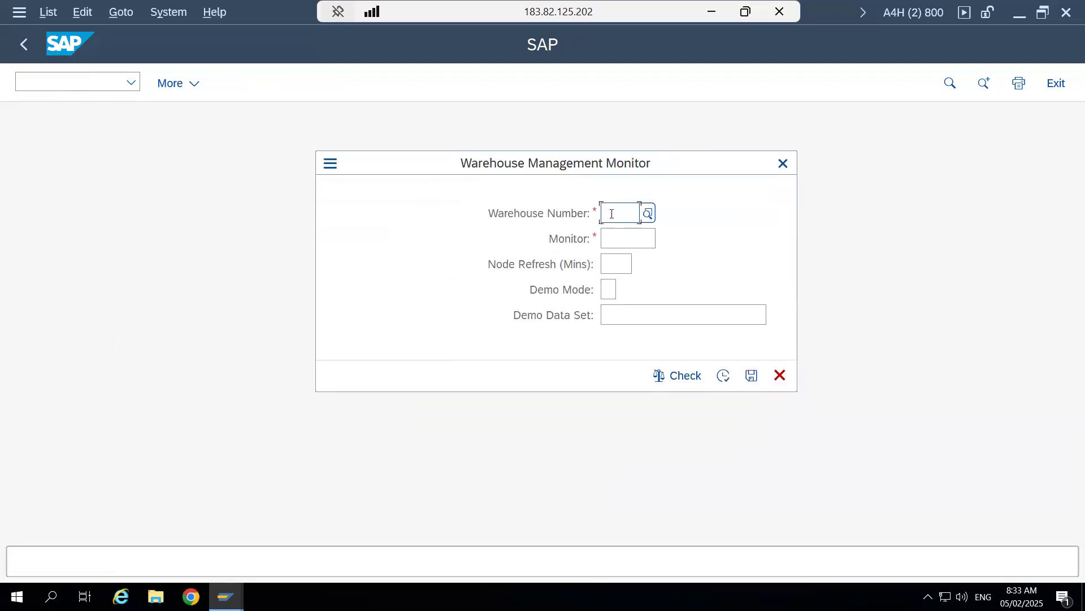
pyautogui.write('8901')
pyautogui.press('Tab')
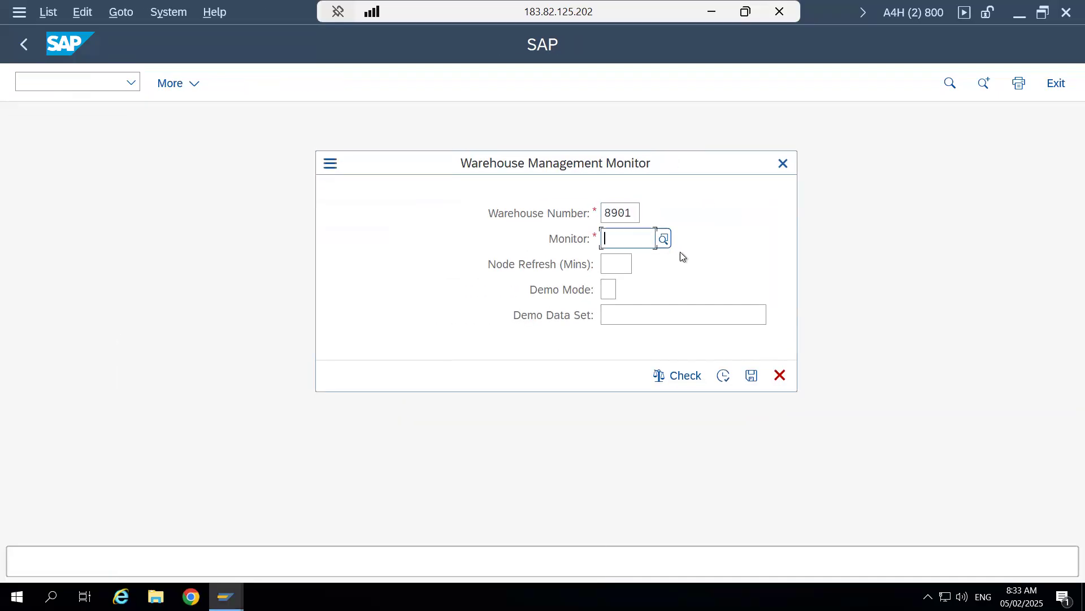
pyautogui.click(663, 238)
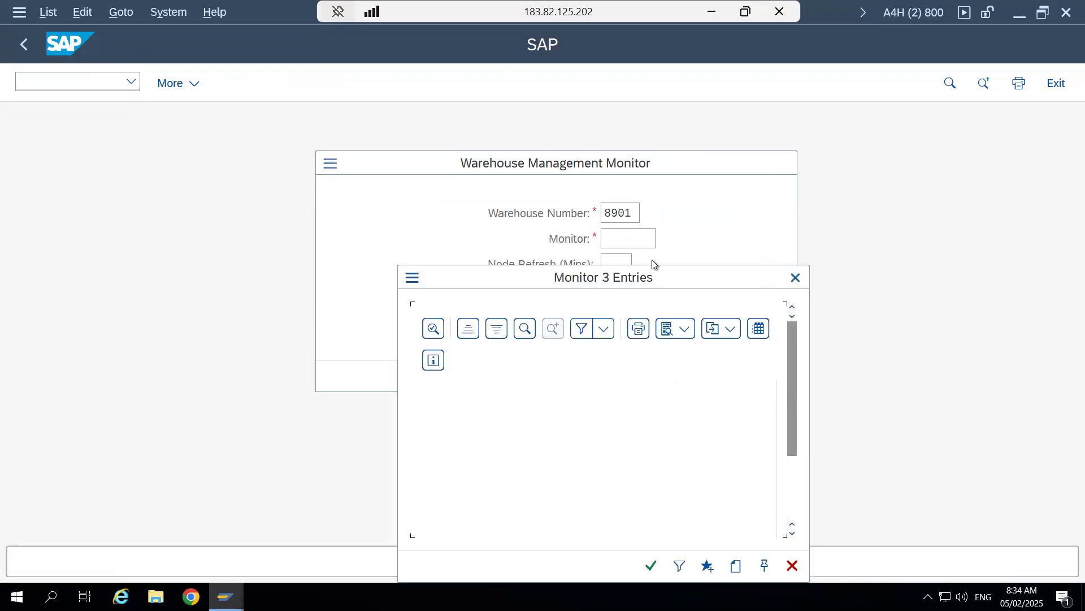
pyautogui.doubleClick(536, 435)
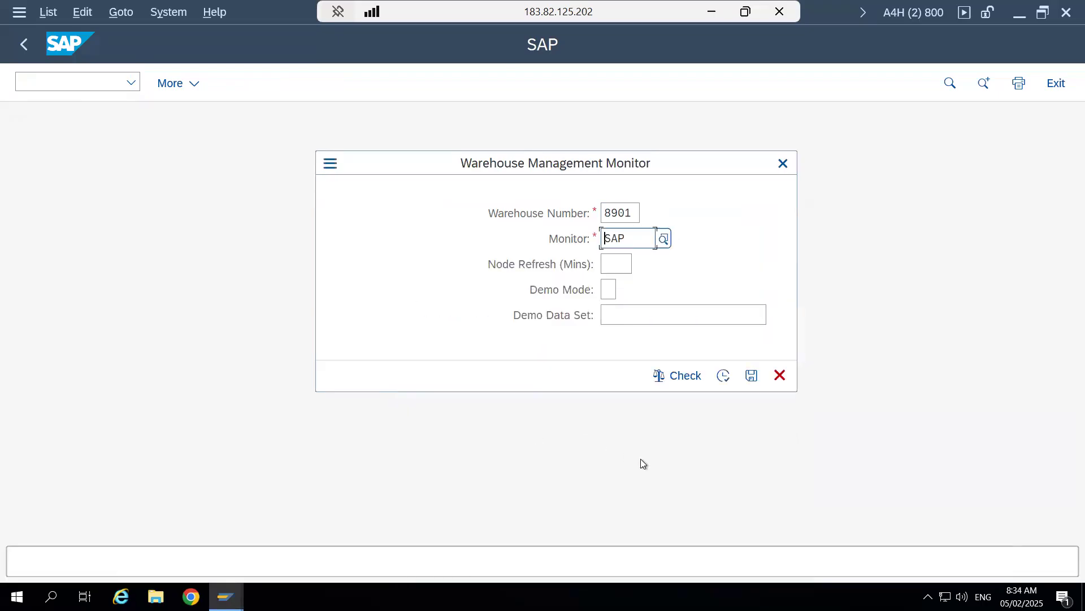
pyautogui.click(723, 376)
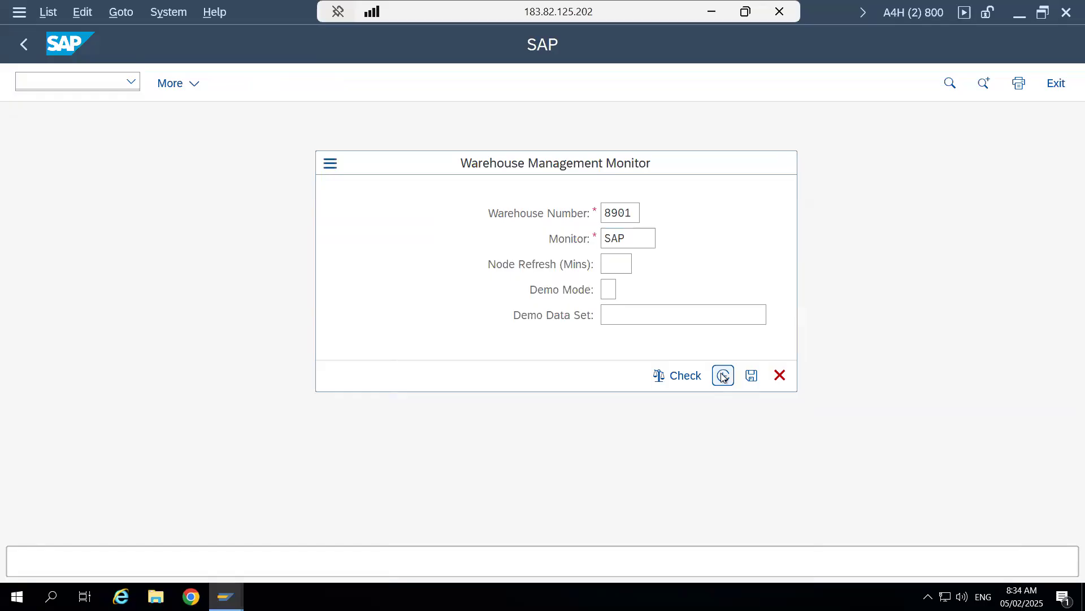
# - Run the Stock Overview node under Stock and Bin for product 264
pyautogui.click(15, 189)
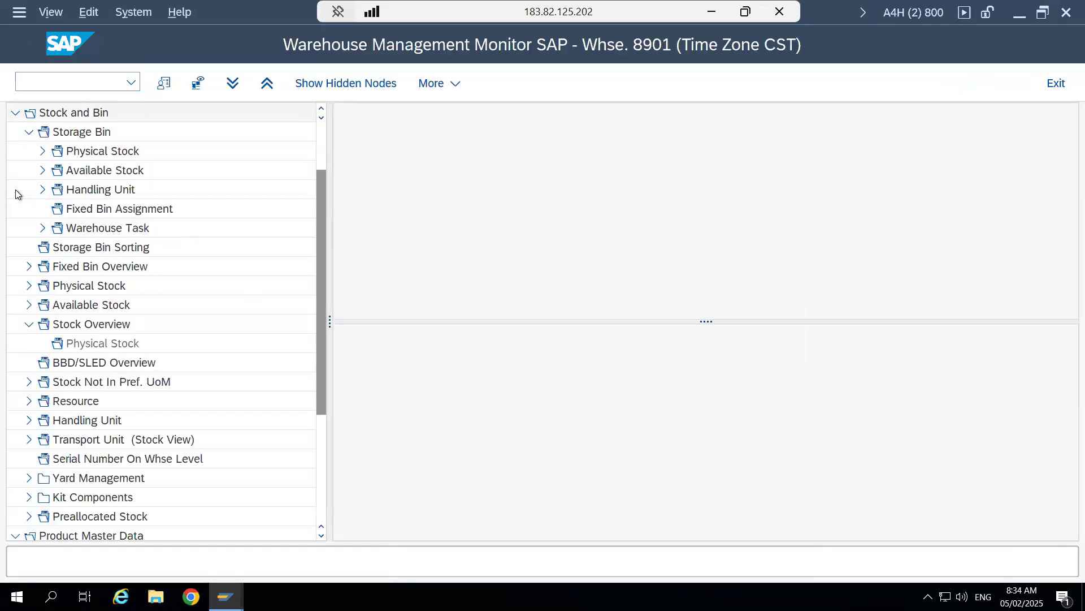
pyautogui.click(66, 330)
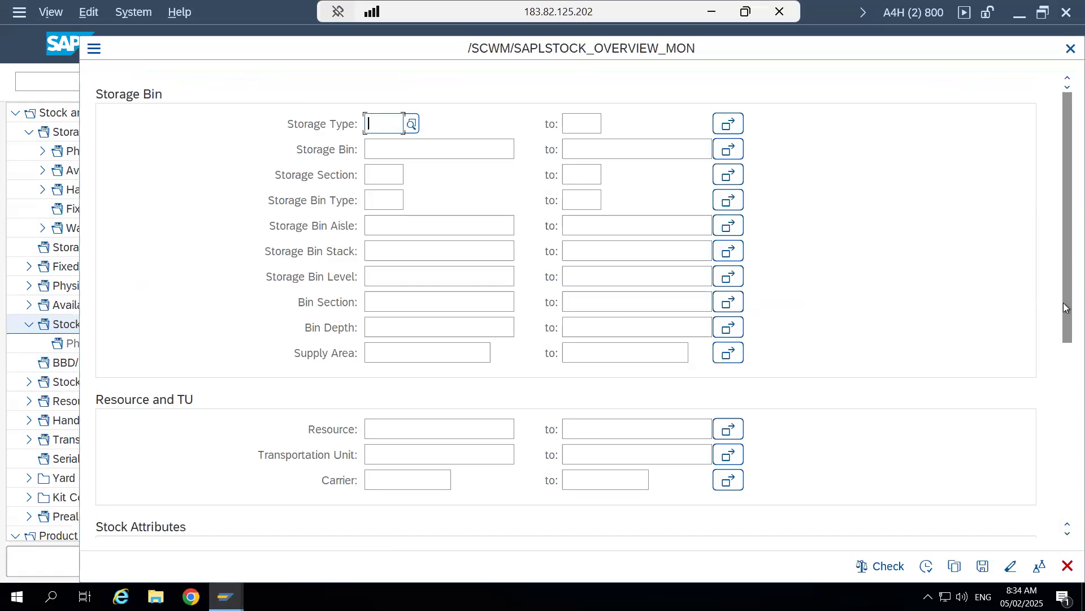
pyautogui.moveTo(1064, 310); pyautogui.dragTo(462, 397)
pyautogui.click(427, 389)
pyautogui.write('264')
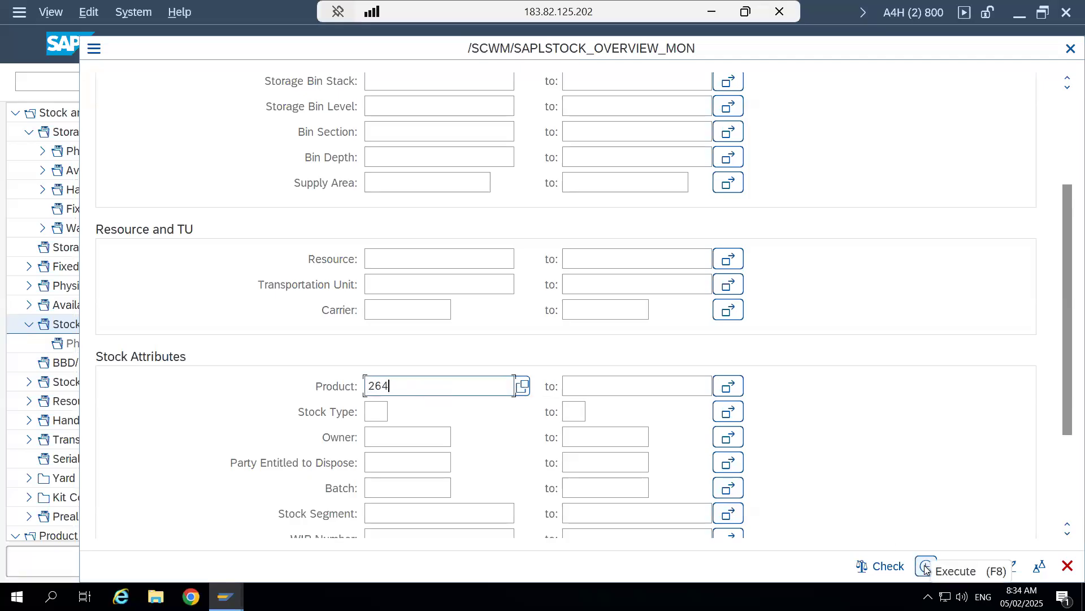
pyautogui.click(926, 566)
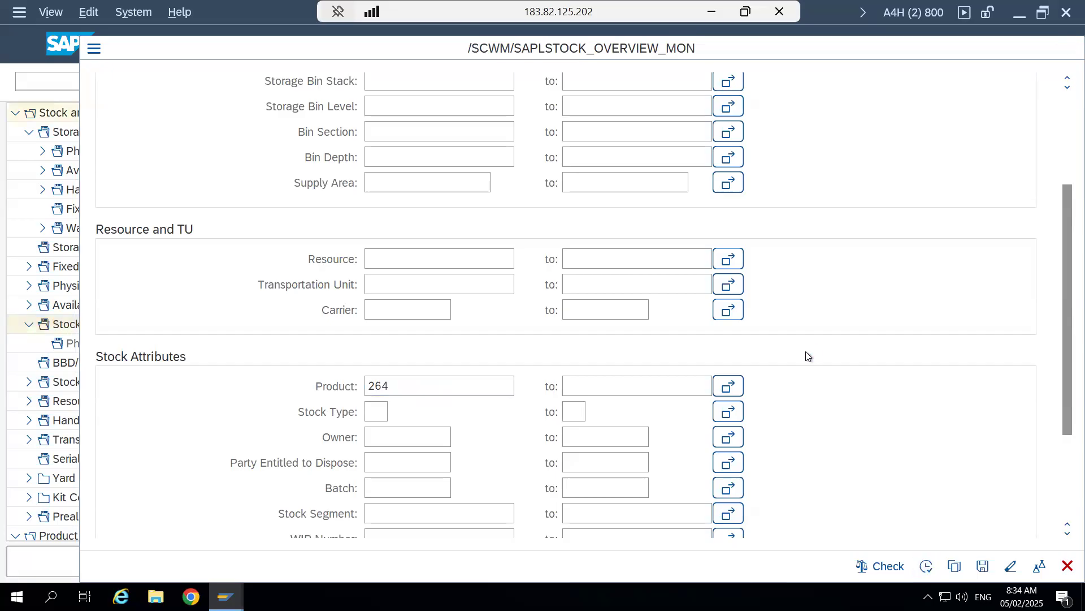
# - Enlarge the stock overview results area and total the AvlQtyBUoM column for product 264
pyautogui.moveTo(709, 321); pyautogui.dragTo(722, 465)
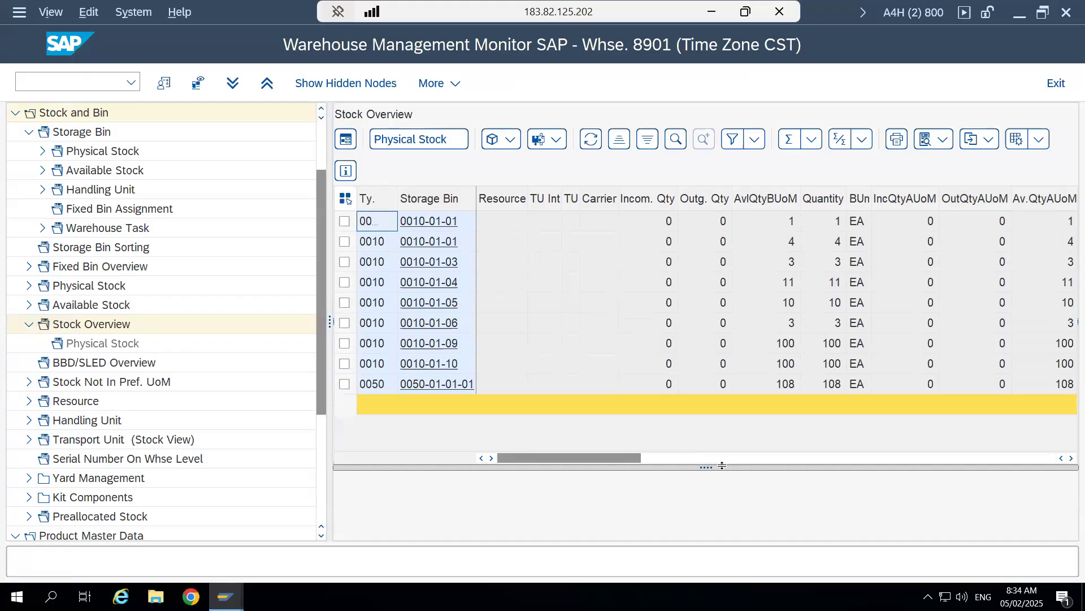
pyautogui.click(774, 202)
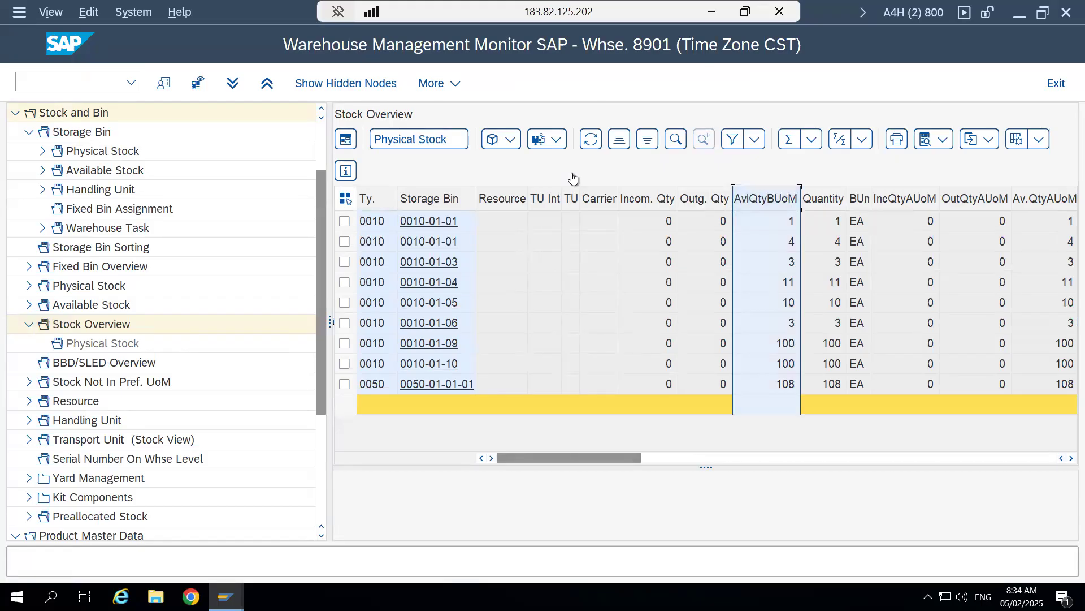
pyautogui.click(811, 139)
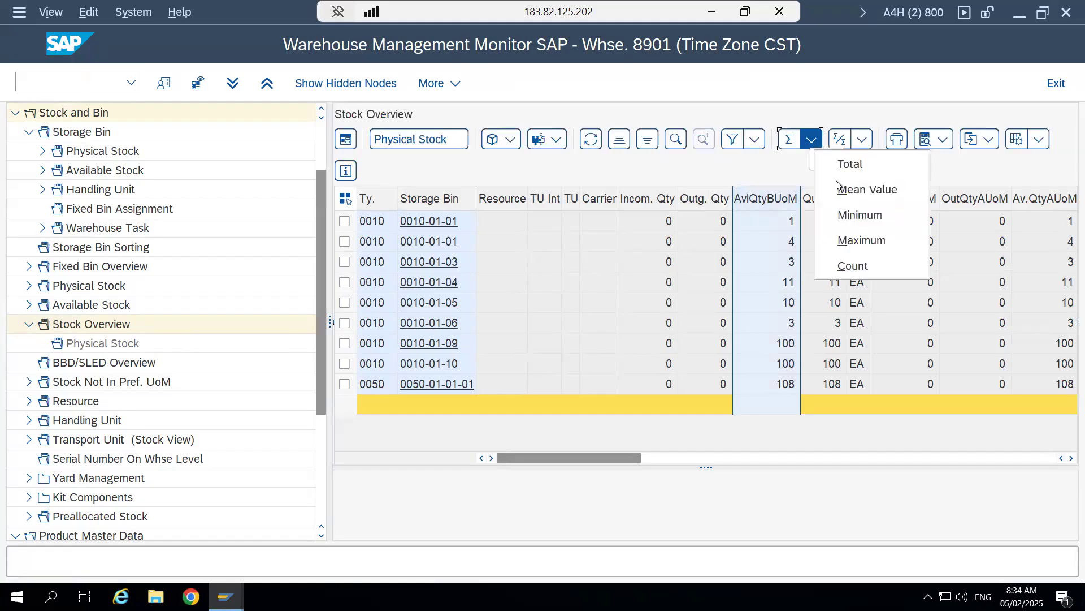
pyautogui.click(849, 164)
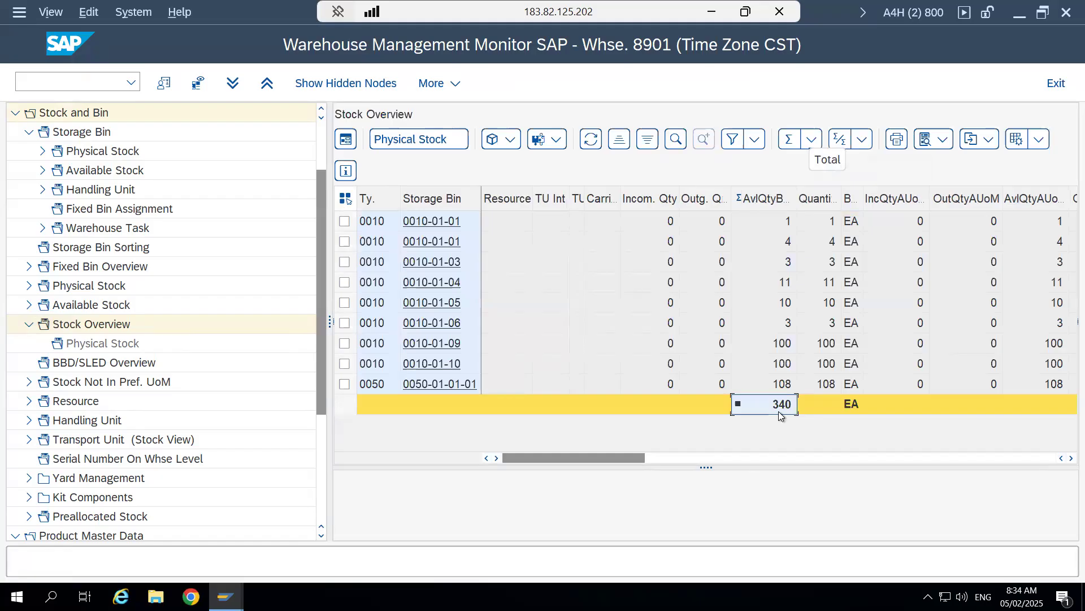
# - Examine the stock type of each storage bin row for product 264, including the blocked and quality inspection rows in bin 0010-01-01
pyautogui.click(497, 458)
pyautogui.click(496, 458)
pyautogui.click(496, 458)
pyautogui.click(497, 457)
pyautogui.click(497, 458)
pyautogui.click(497, 458)
pyautogui.click(496, 458)
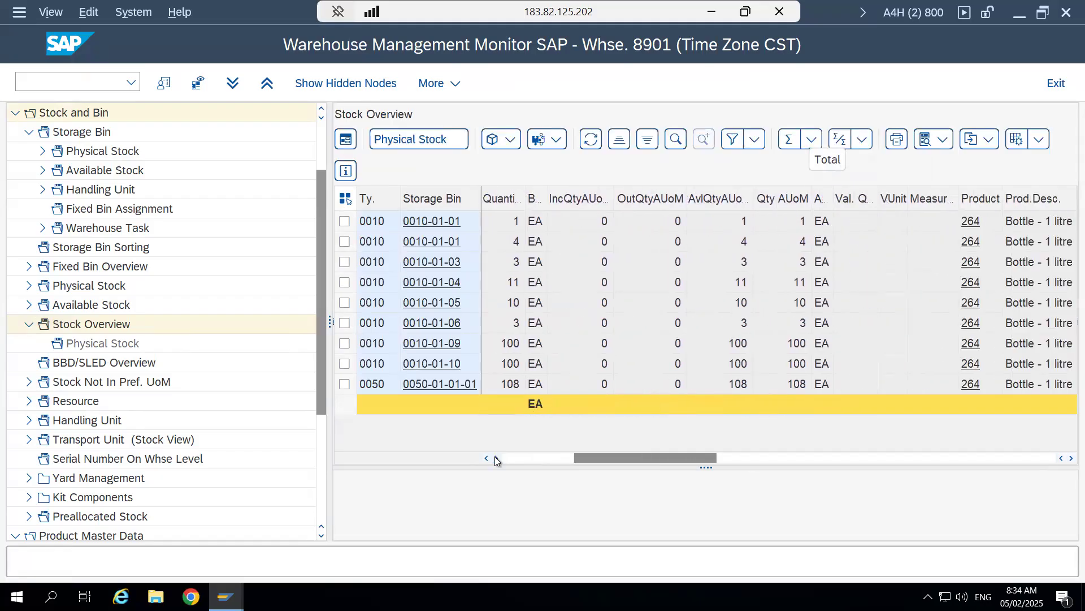
pyautogui.click(496, 457)
pyautogui.click(496, 457)
pyautogui.click(497, 458)
pyautogui.click(497, 458)
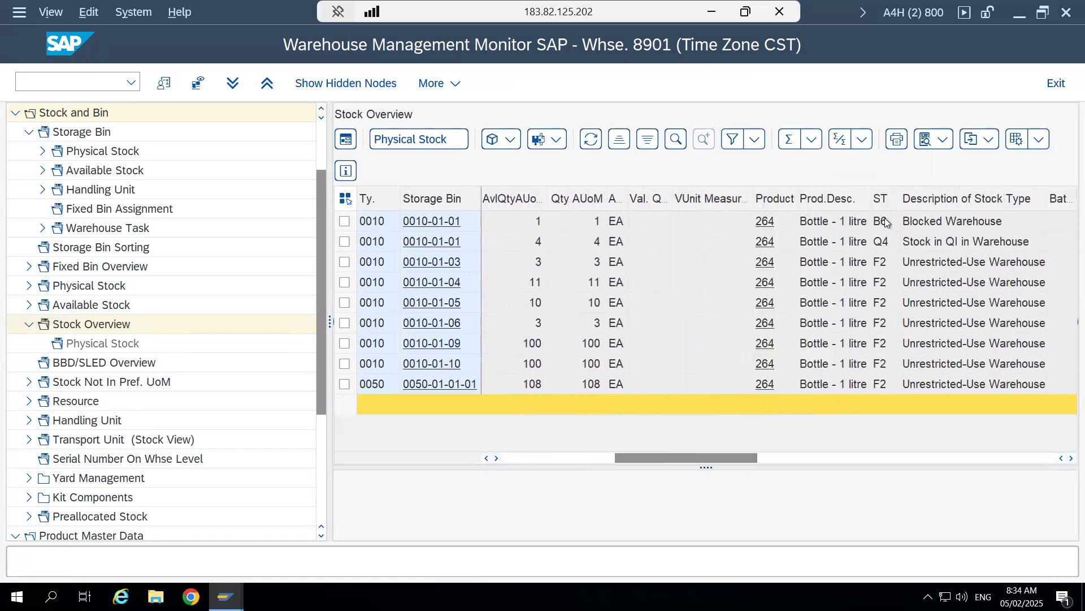
pyautogui.click(344, 221)
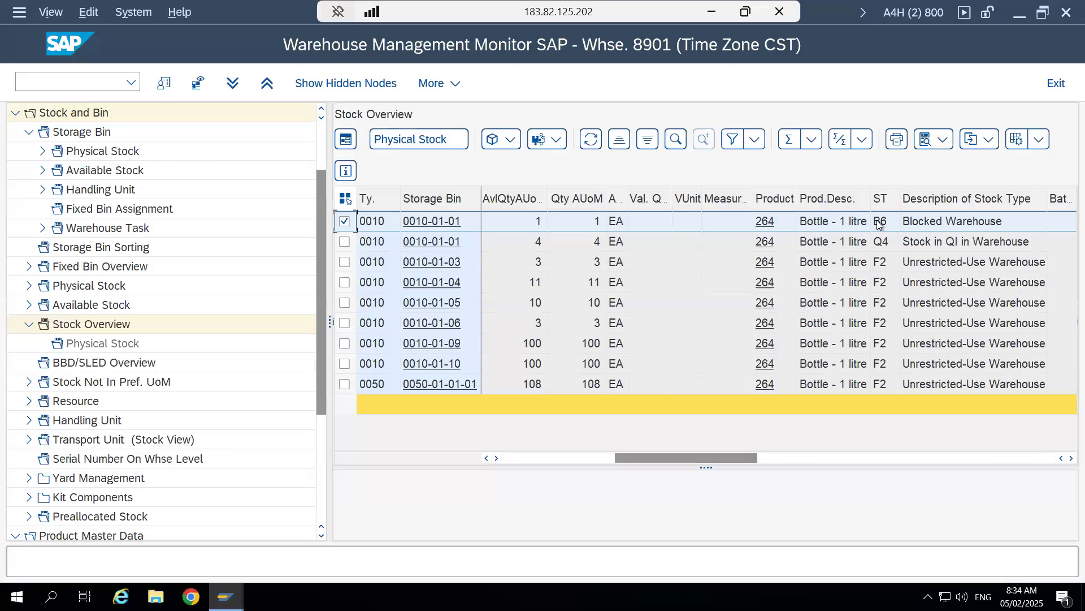
pyautogui.click(344, 242)
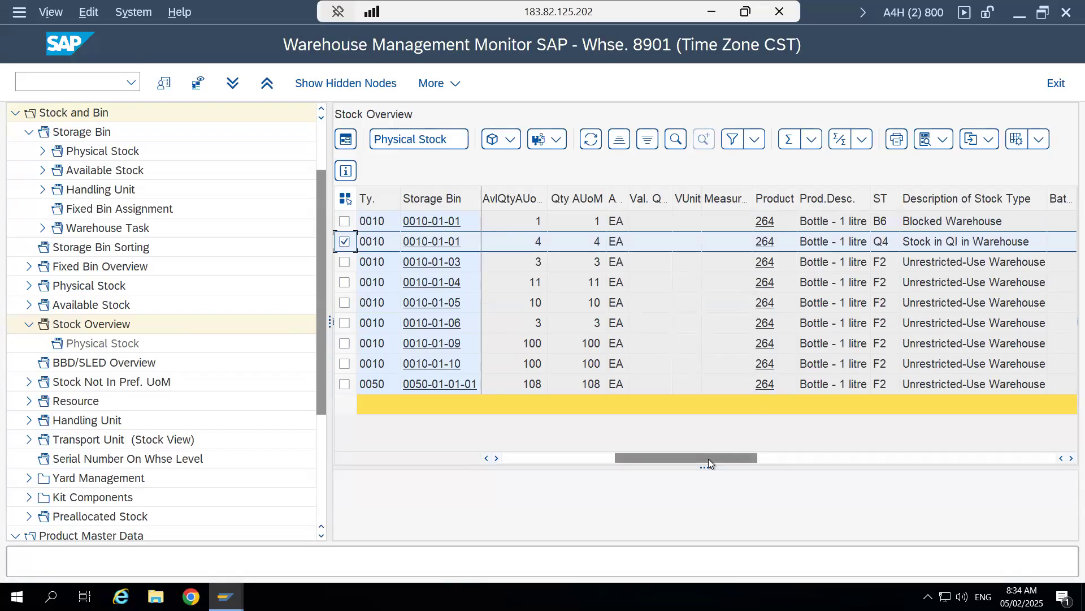
pyautogui.moveTo(704, 459); pyautogui.dragTo(530, 464)
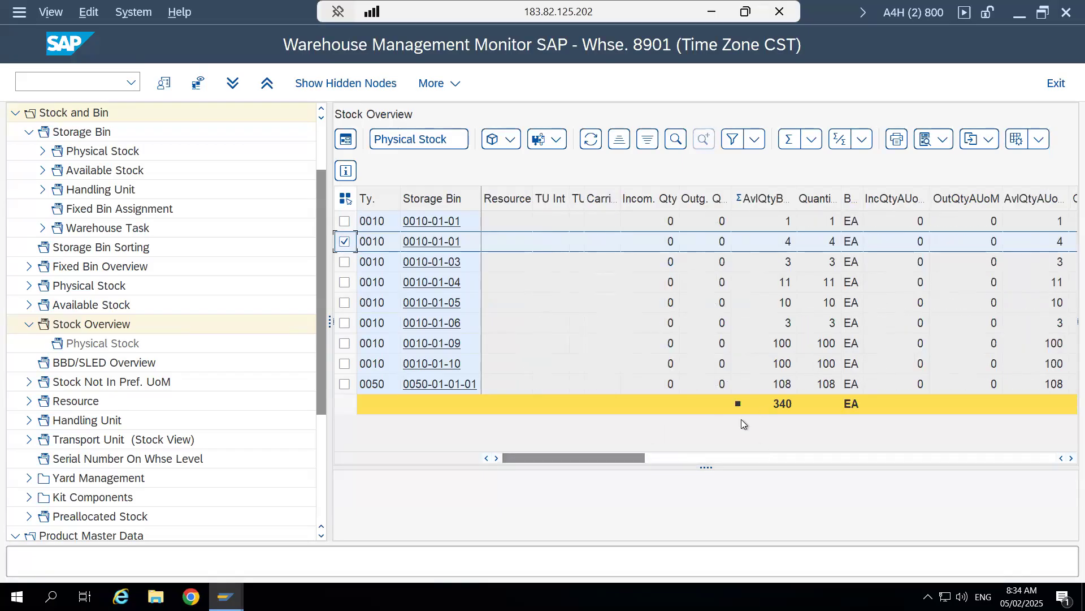
# - Switch to the ERP Stock Overview session and check the unrestricted-use and quality inspection stock of storage location AFS
pyautogui.moveTo(226, 596)
pyautogui.click(229, 532)
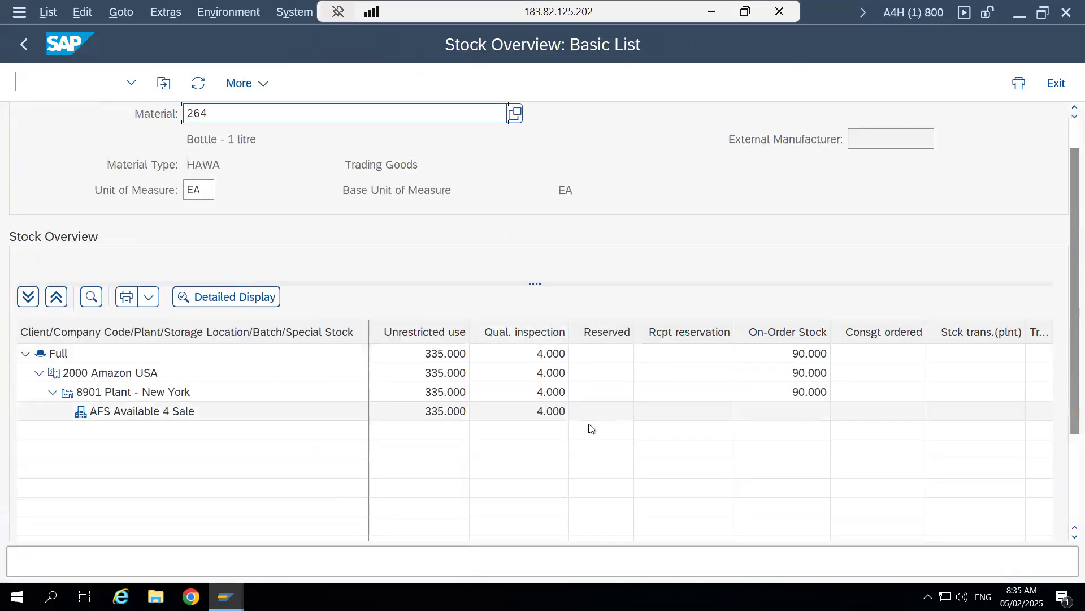
pyautogui.click(415, 411)
pyautogui.click(562, 413)
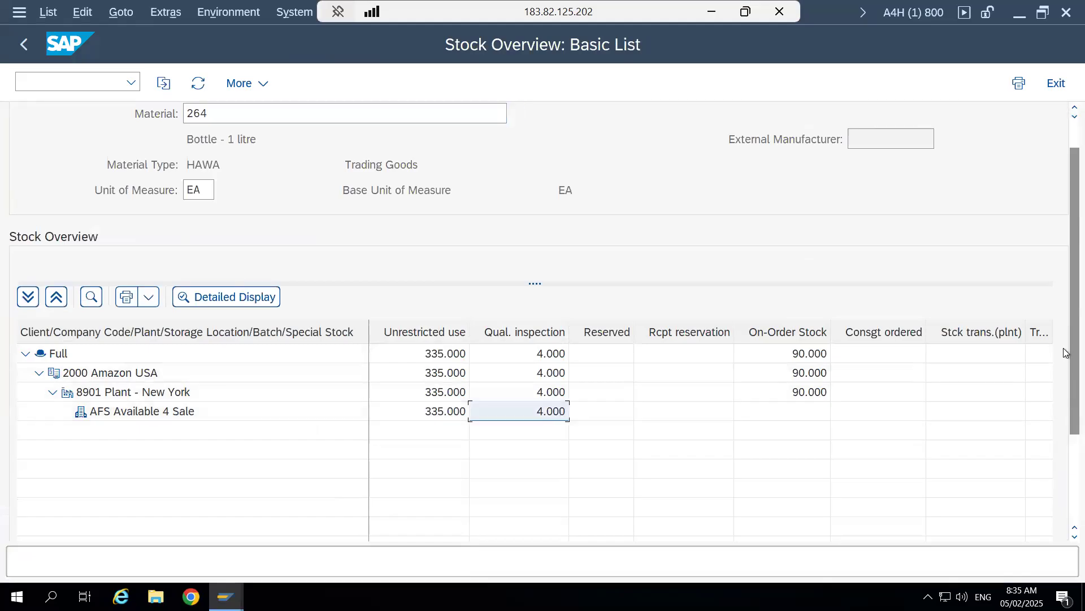
pyautogui.click(435, 413)
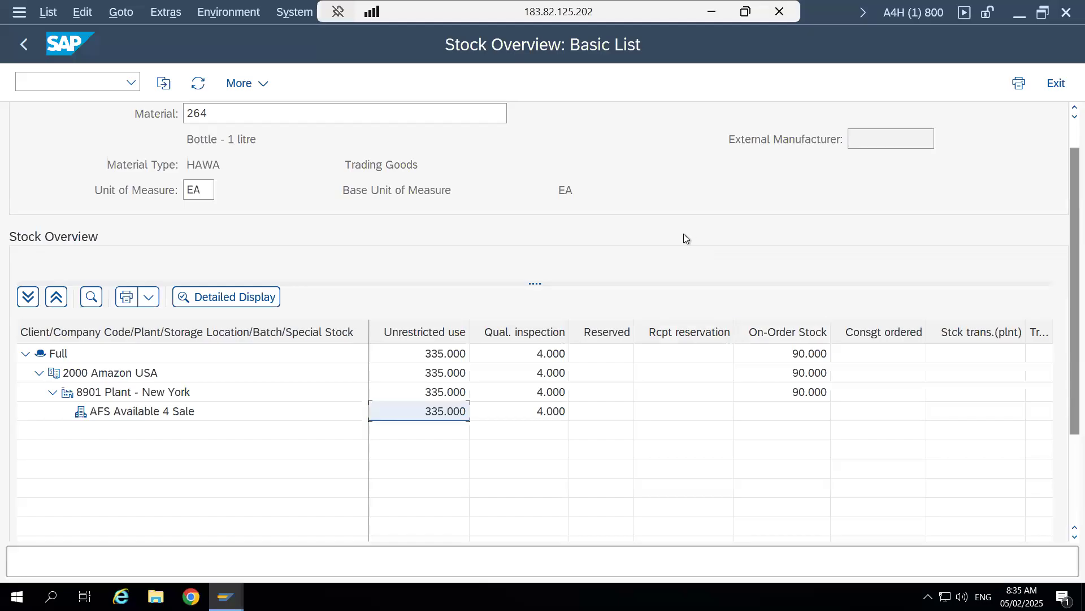
# - Return to the warehouse monitor and compare the available quantity total with the stock types of the listed bins
pyautogui.moveTo(226, 597)
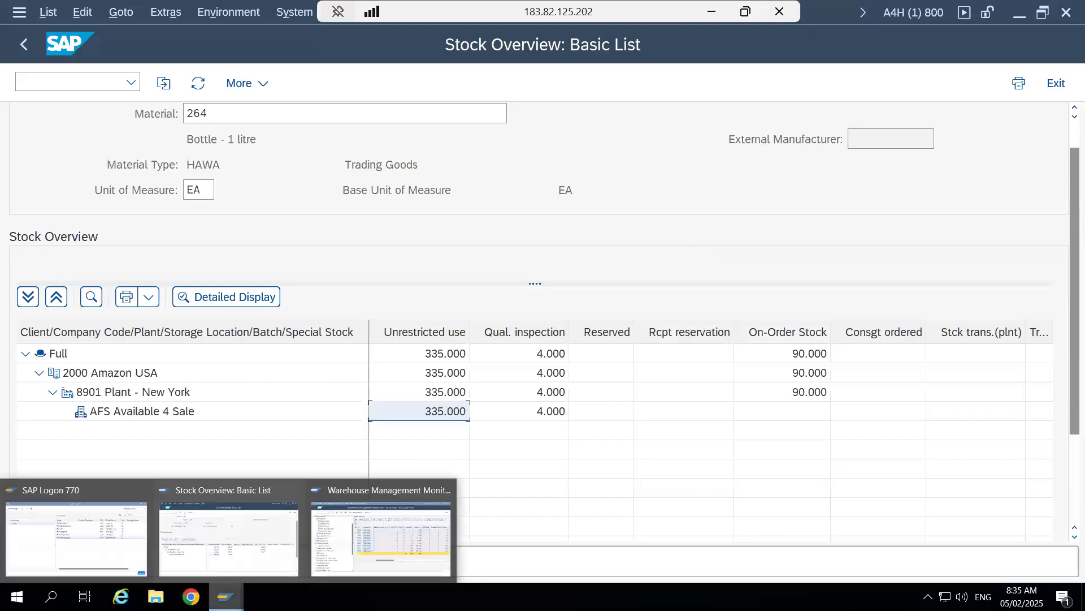
pyautogui.click(381, 518)
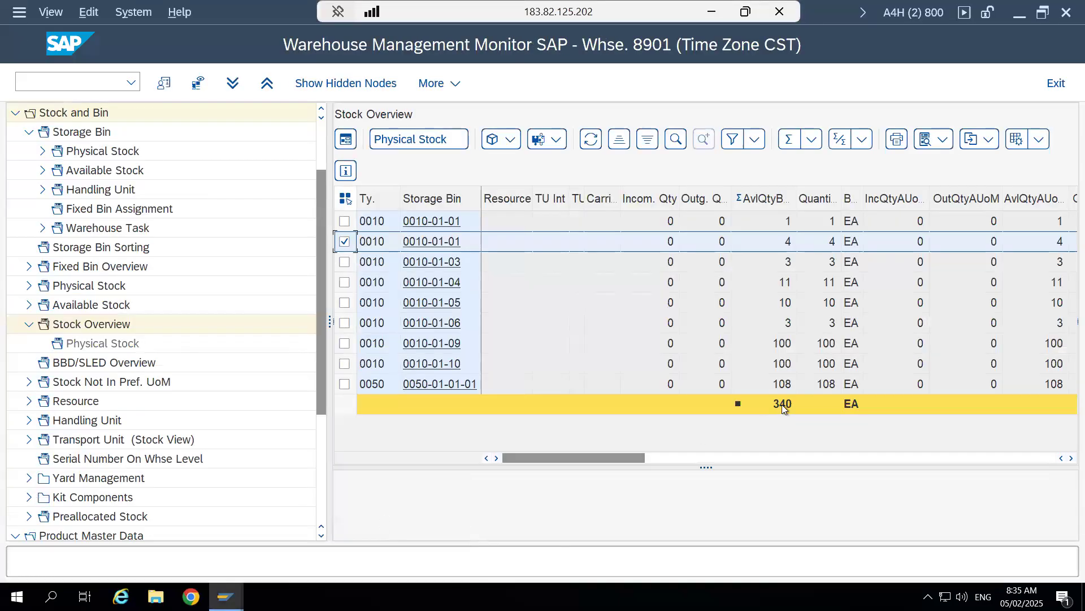
pyautogui.click(782, 405)
pyautogui.moveTo(630, 457); pyautogui.dragTo(741, 459)
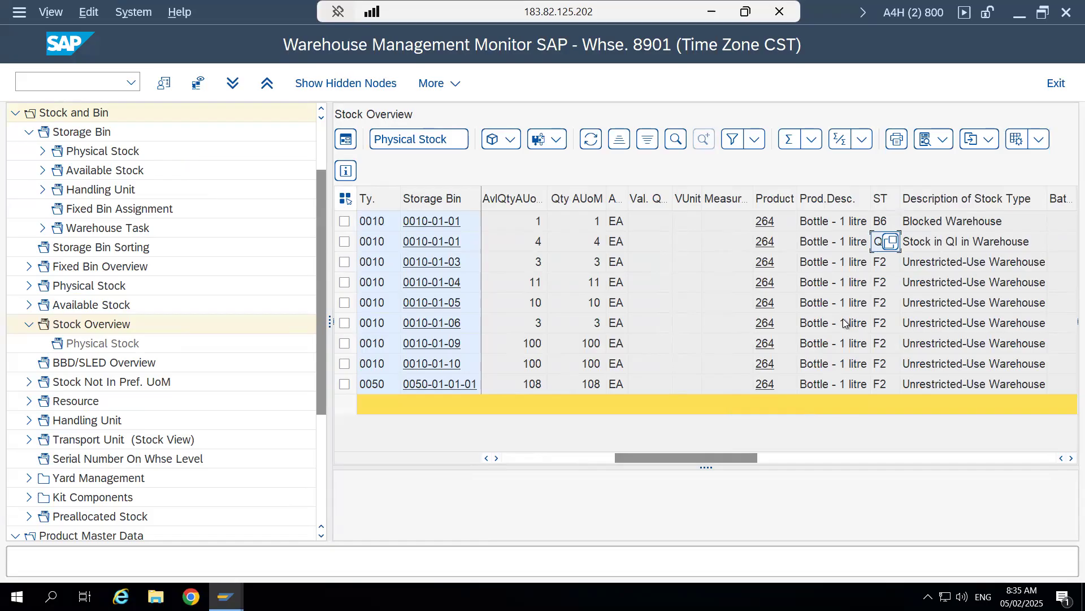
pyautogui.click(626, 92)
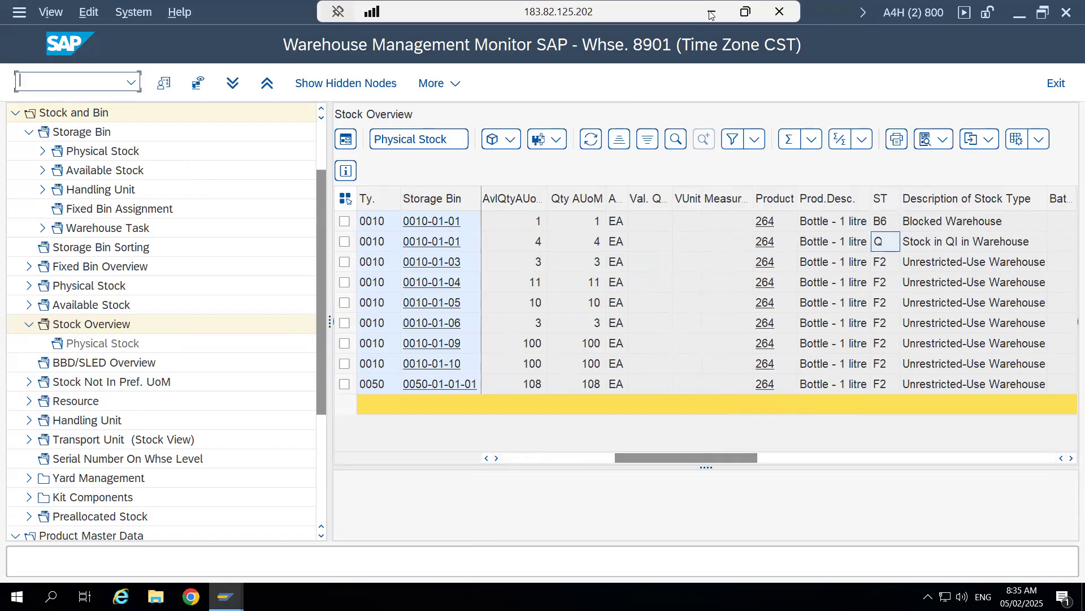
# - Switch to the Word document #1 - Outbound Process Flow and examine the SAP ERP logistics and inventory management diagram
pyautogui.click(711, 12)
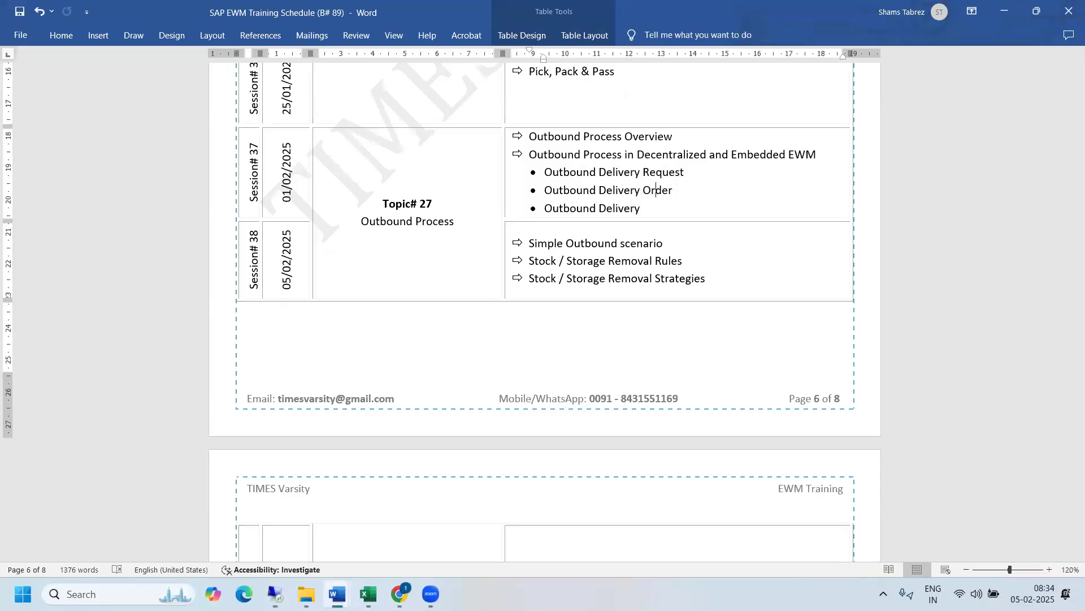
pyautogui.moveTo(340, 592)
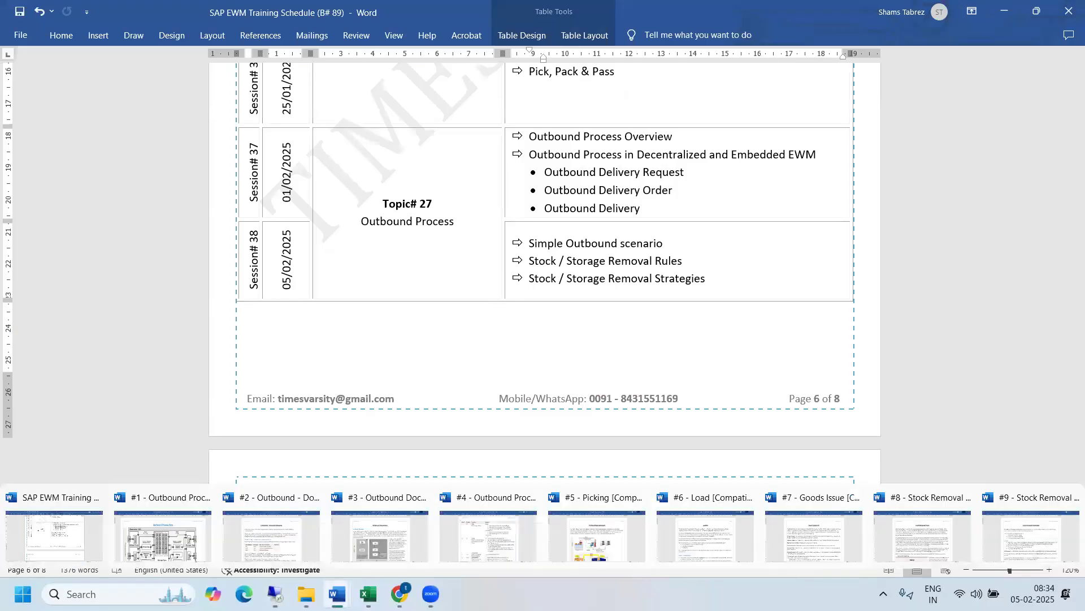
pyautogui.click(272, 540)
pyautogui.moveTo(338, 593)
pyautogui.click(184, 527)
pyautogui.moveTo(1071, 97); pyautogui.dragTo(1071, 162)
pyautogui.moveTo(243, 275); pyautogui.dragTo(170, 278)
pyautogui.moveTo(1071, 161); pyautogui.dragTo(1070, 138)
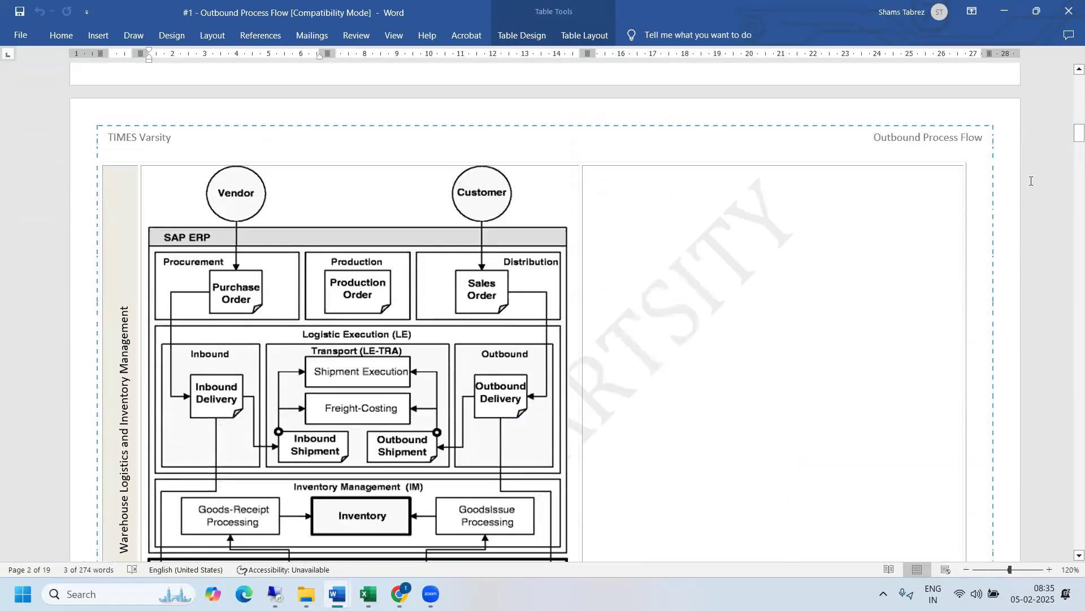
# - Open the Word document #4 - Outbound Process and review step 1, creating the sales order with VA01
pyautogui.moveTo(343, 591)
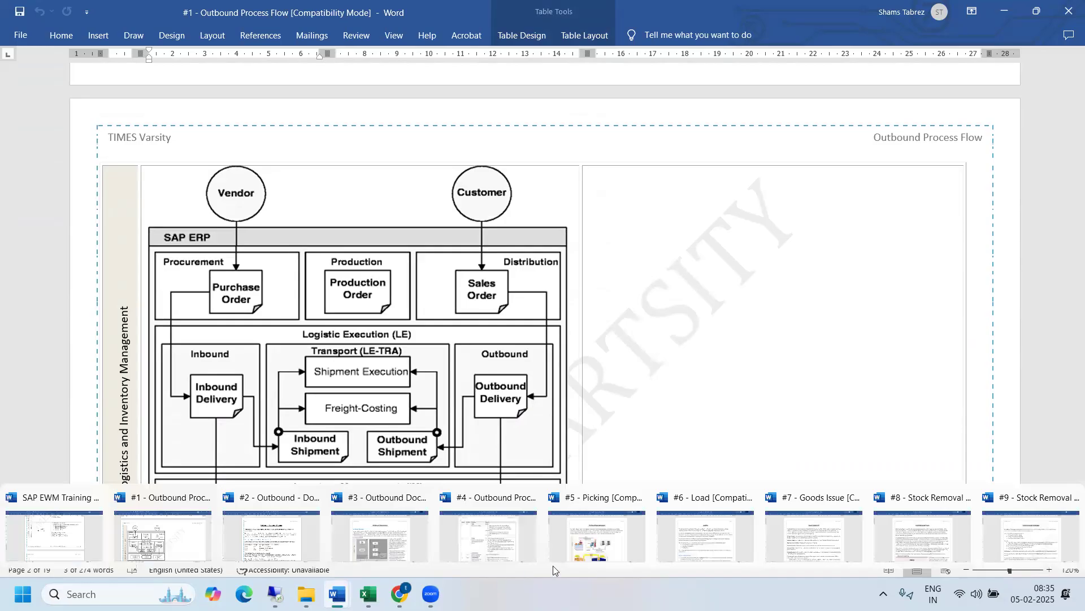
pyautogui.click(500, 531)
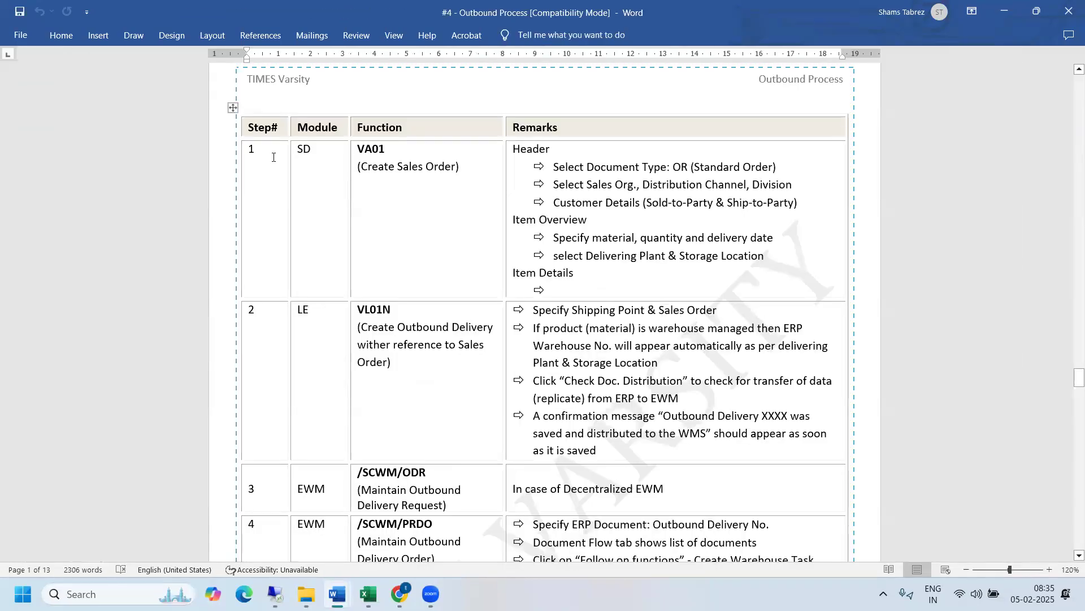
pyautogui.click(394, 155)
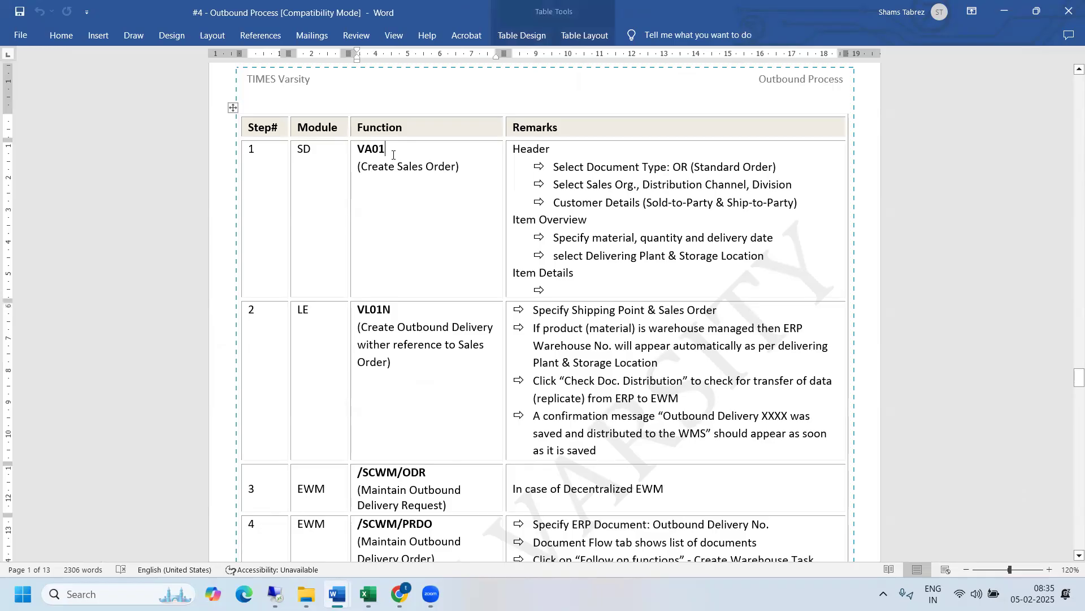
pyautogui.moveTo(275, 155); pyautogui.dragTo(543, 158)
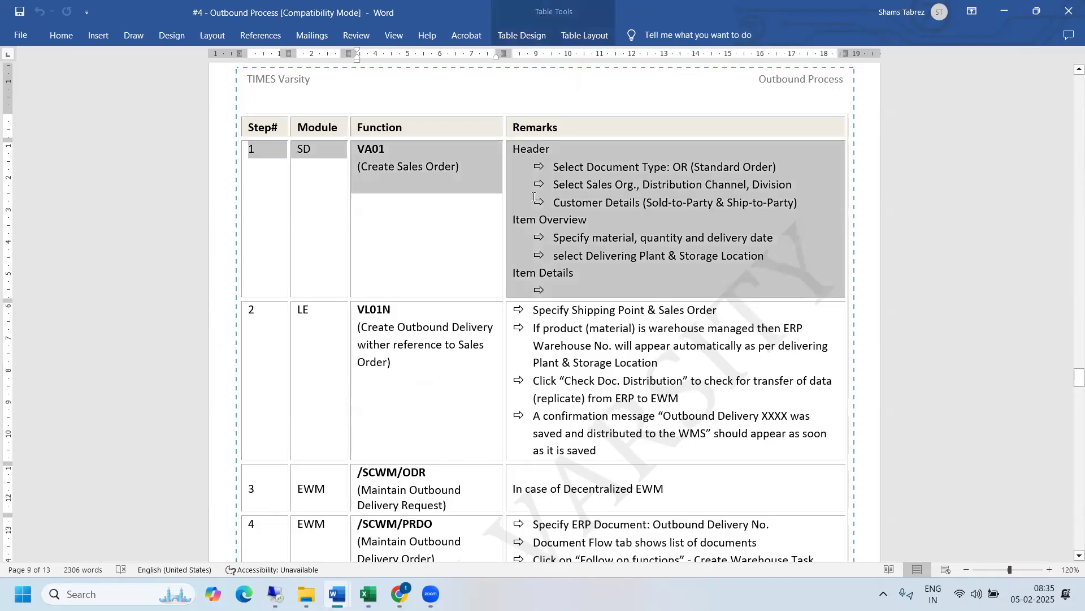
# - Read the end-to-end overview of EWM outbound processes, and return to the VA01 row in the step table
pyautogui.moveTo(1072, 374); pyautogui.dragTo(1069, 456)
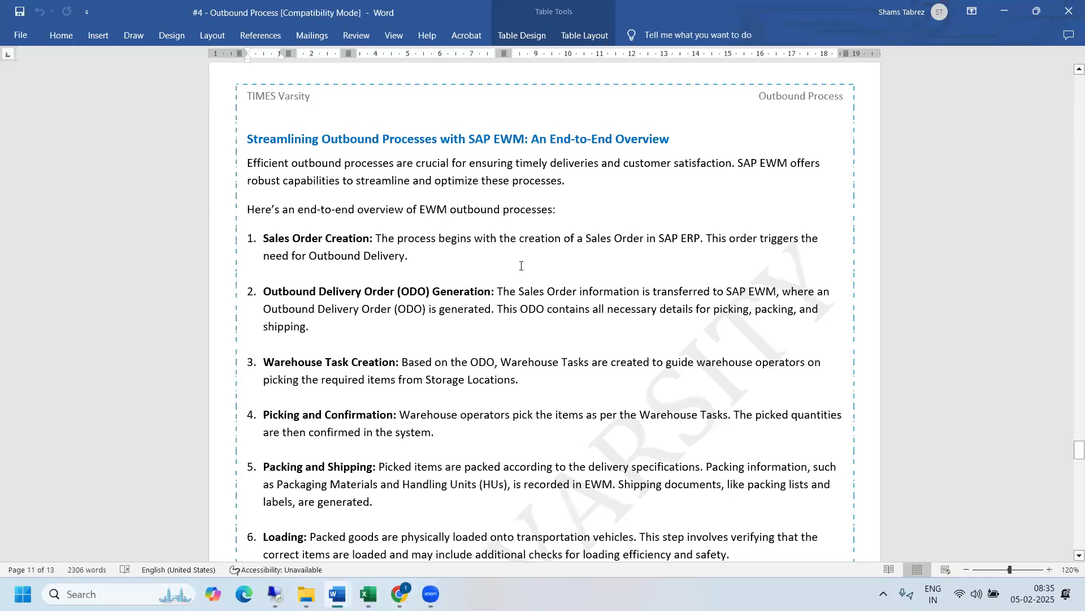
pyautogui.click(547, 442)
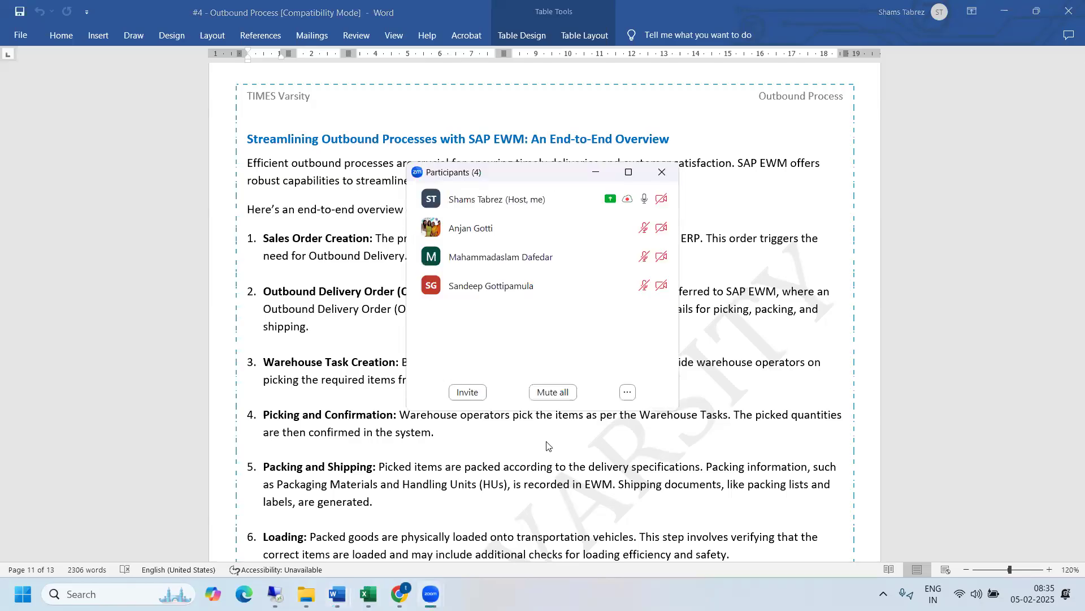
pyautogui.click(547, 445)
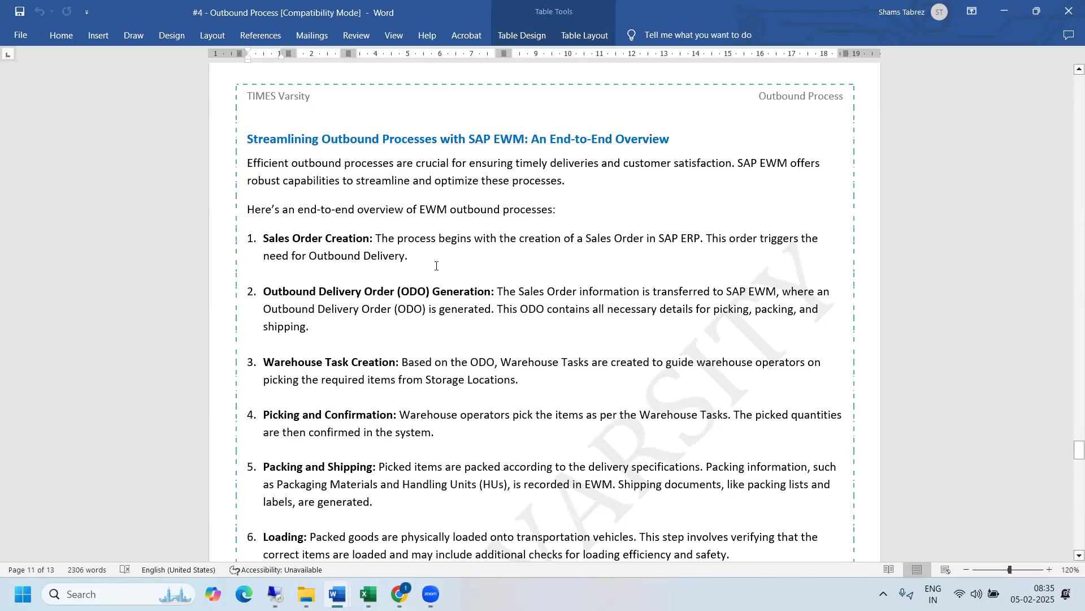
pyautogui.moveTo(1072, 451); pyautogui.dragTo(1069, 377)
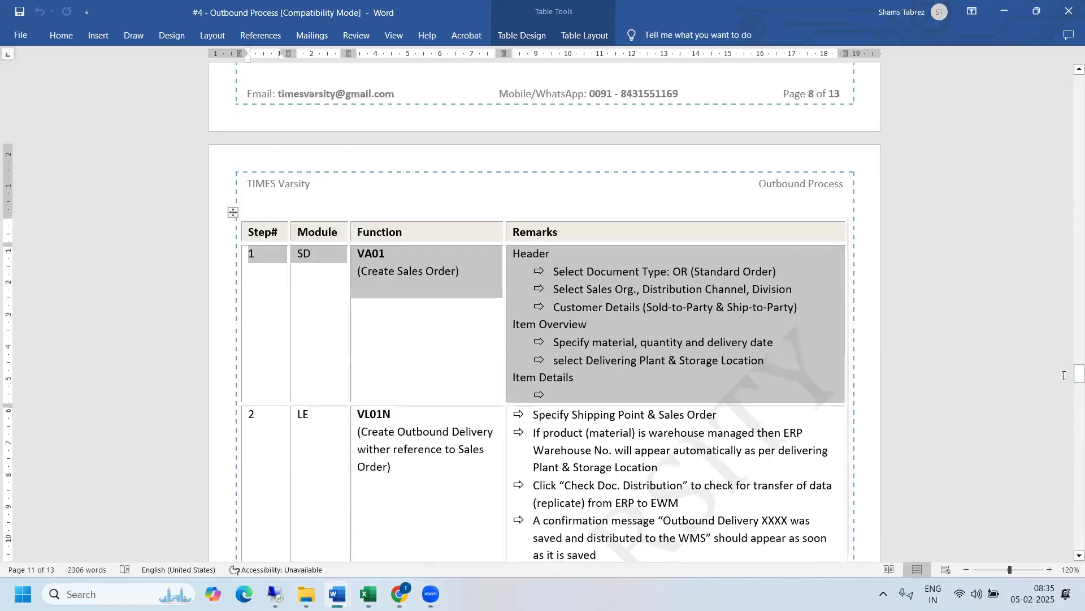
pyautogui.click(402, 274)
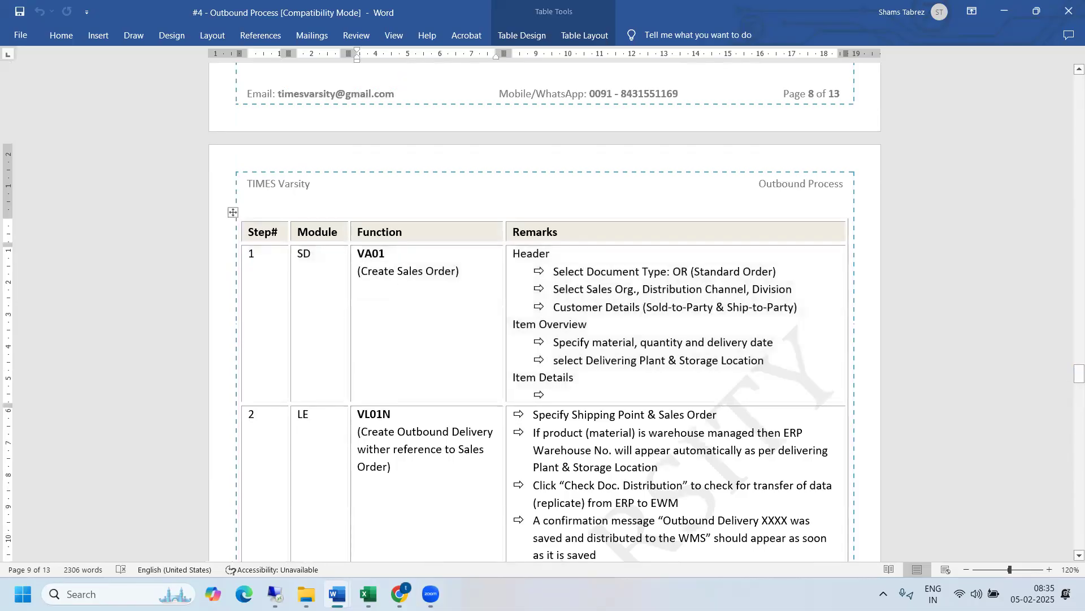
# - Switch back to the SAP remote session, open a new SAP session and start business partner maintenance with transaction bp
pyautogui.moveTo(274, 593)
pyautogui.click(273, 528)
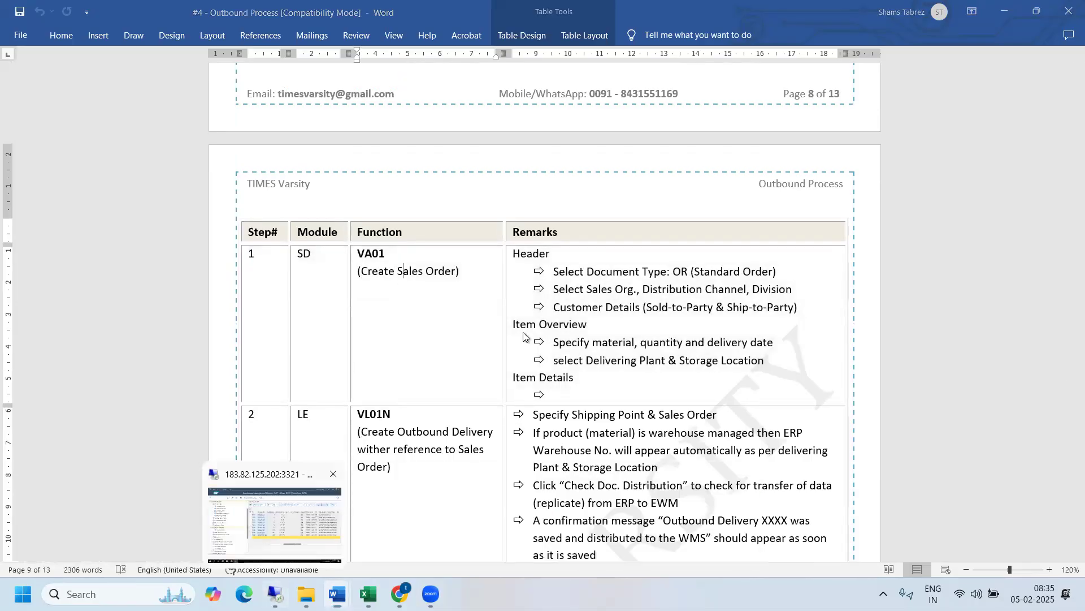
pyautogui.moveTo(368, 594)
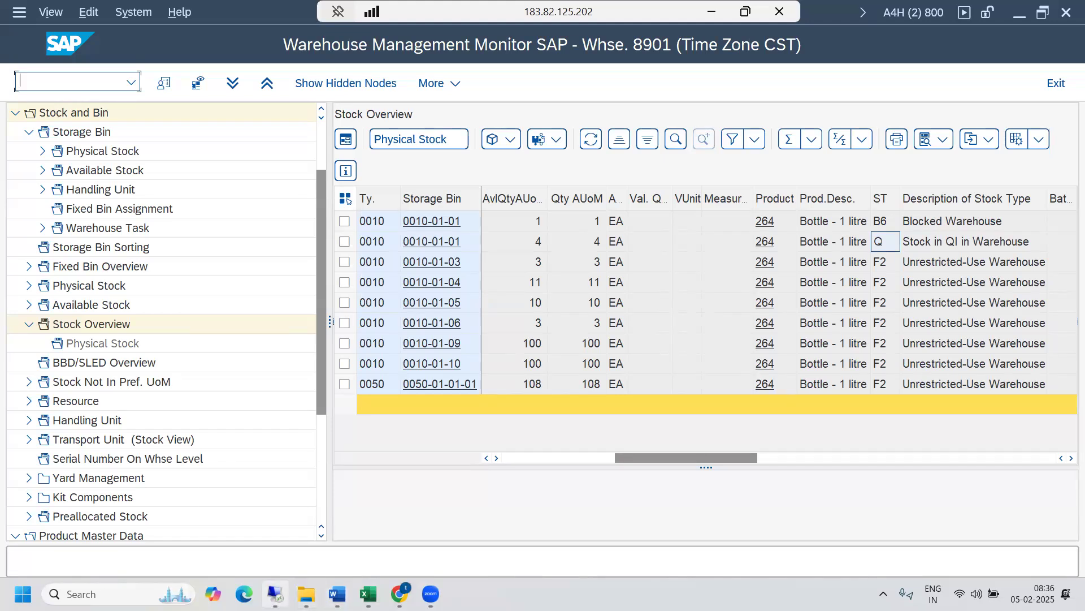
pyautogui.click(275, 593)
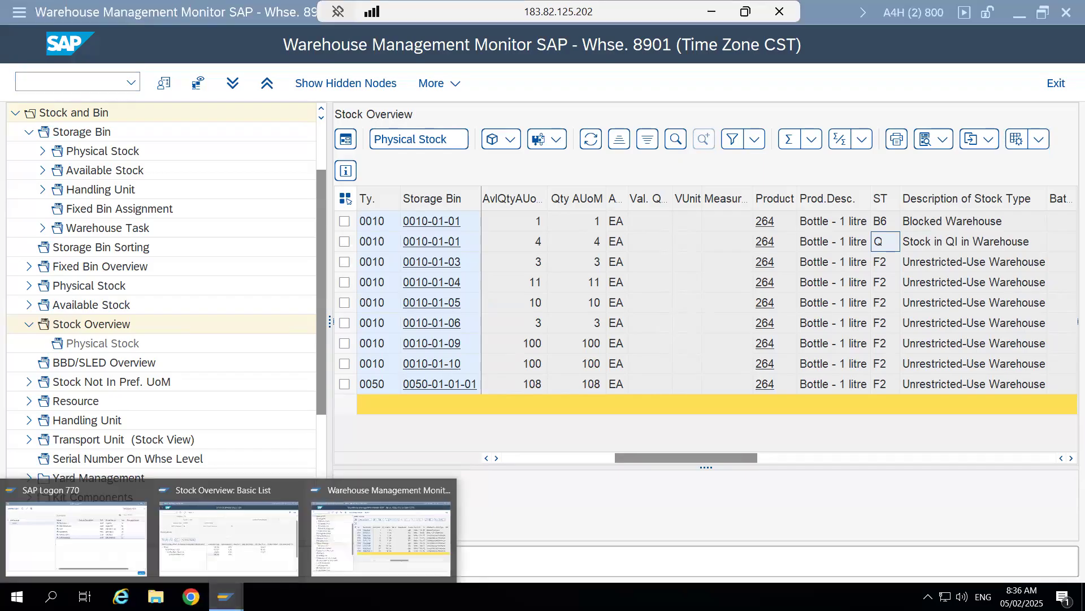
pyautogui.click(489, 569)
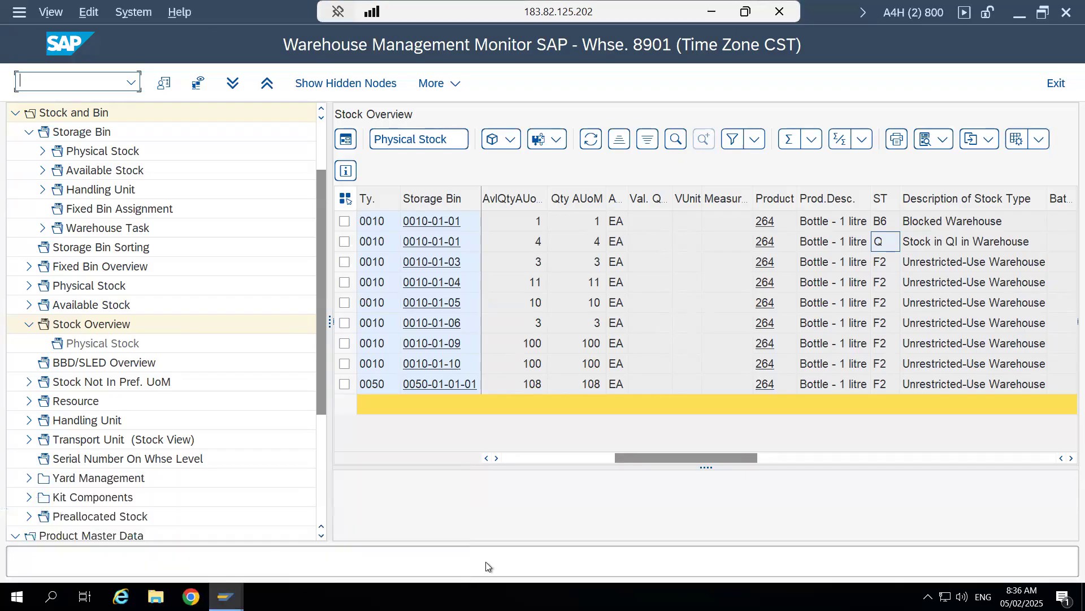
pyautogui.hotkey('ctrl', 'n')
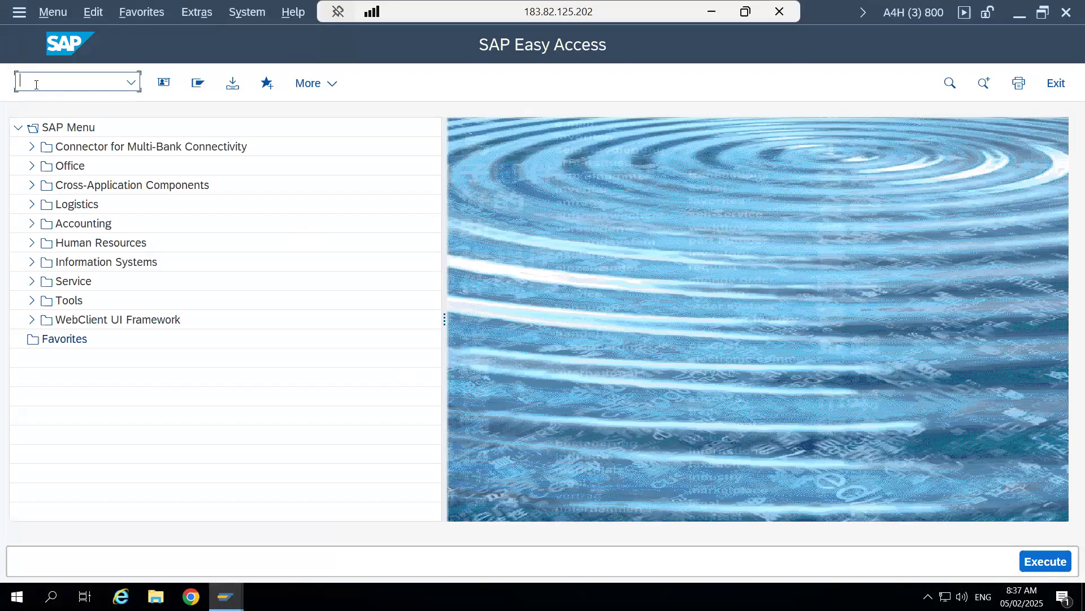
pyautogui.write('bp')
pyautogui.press('Return')
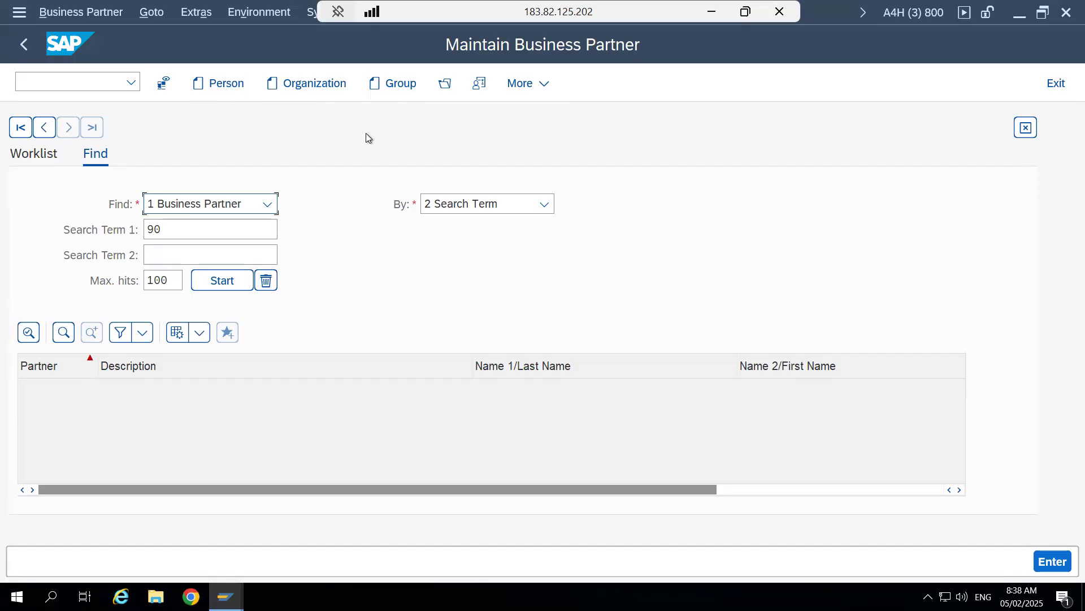
# - Switch to the Excel workbook #1 - KDS - MM and check the company code entry on the CoCd sheet
pyautogui.click(711, 11)
pyautogui.moveTo(367, 593)
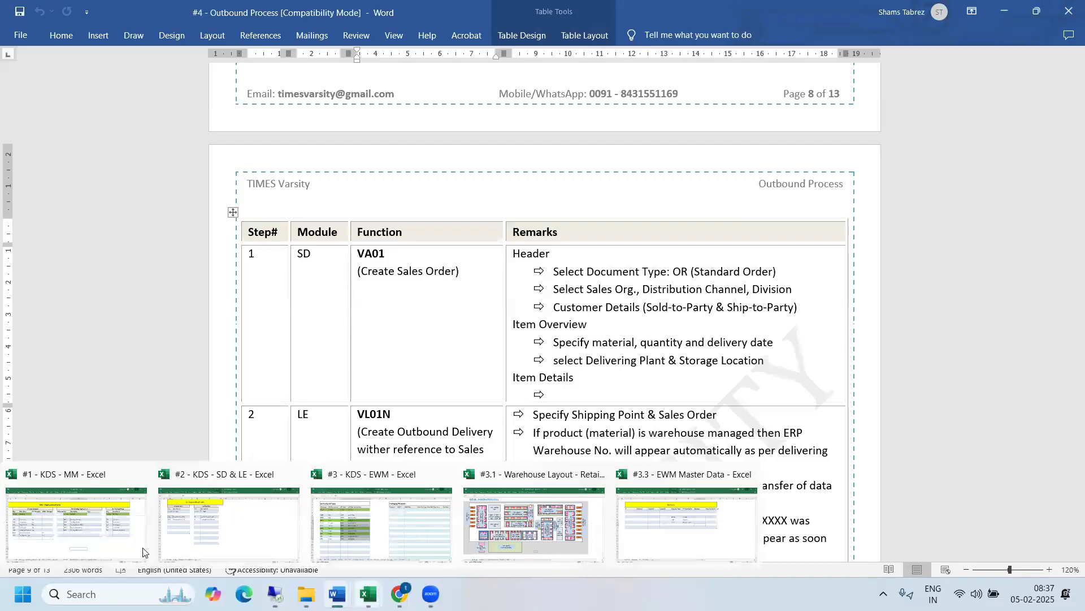
pyautogui.click(86, 545)
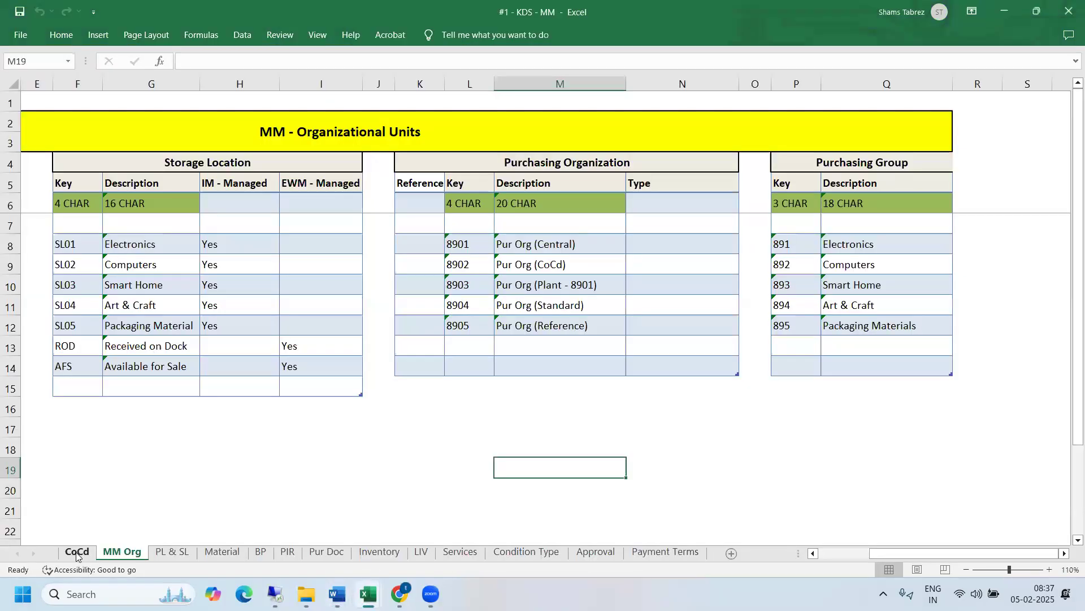
pyautogui.click(76, 552)
pyautogui.moveTo(253, 244); pyautogui.dragTo(320, 261)
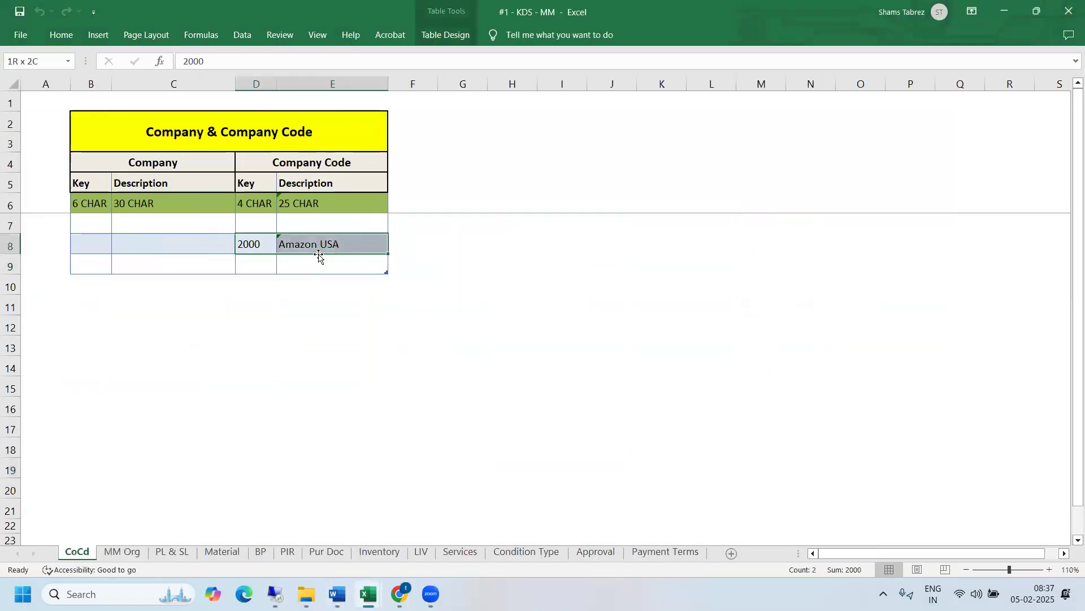
pyautogui.click(333, 374)
# - Switch to Chrome and search Google for accenture federal services in a new tab
pyautogui.moveTo(399, 593)
pyautogui.click(395, 560)
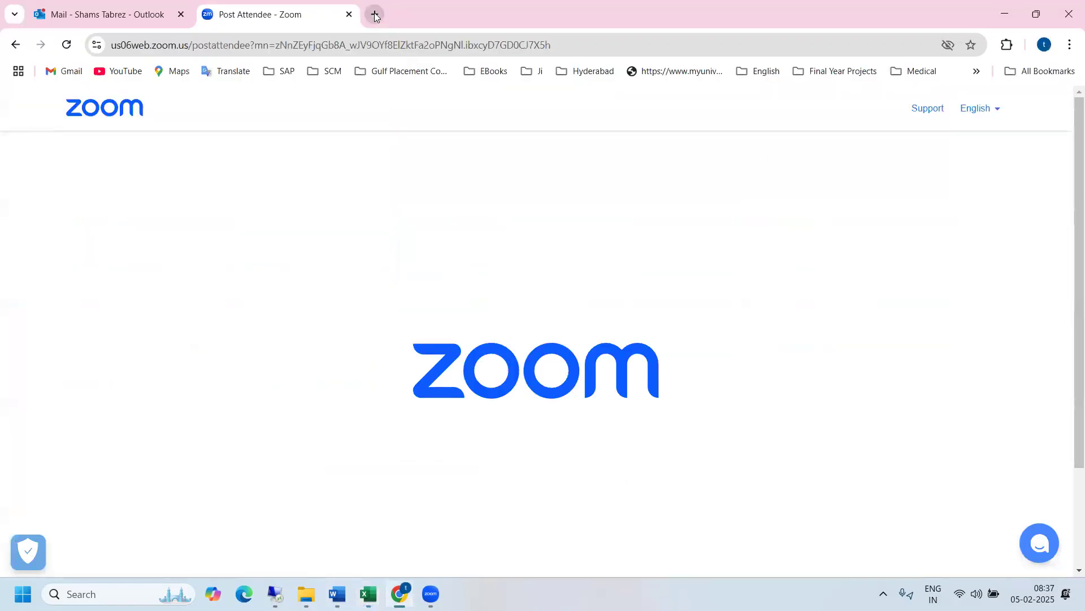
pyautogui.click(375, 15)
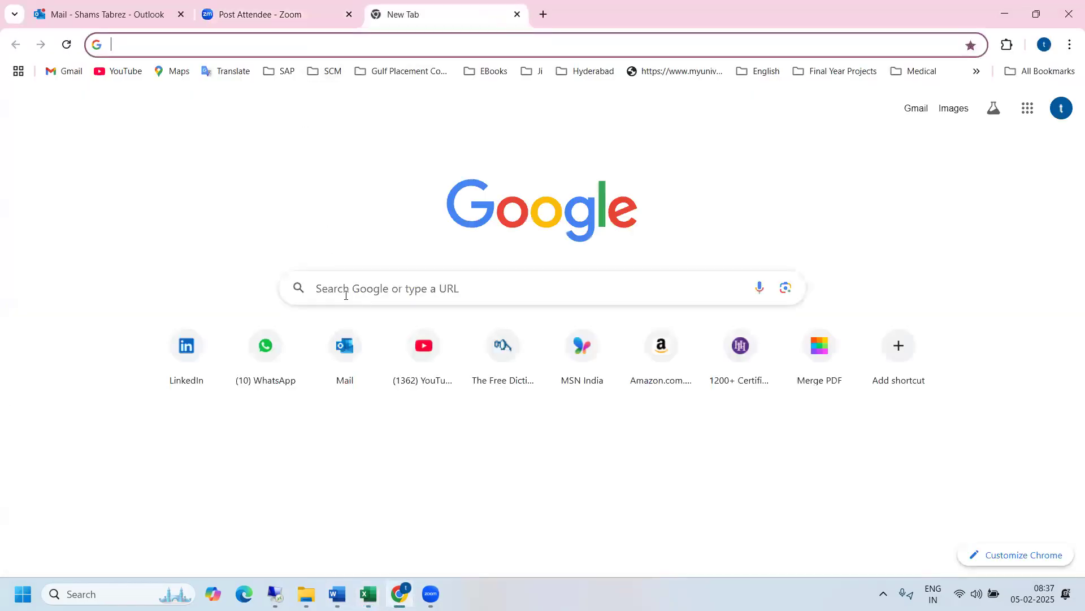
pyautogui.click(346, 294)
pyautogui.write('accenture federal services')
pyautogui.press('Return')
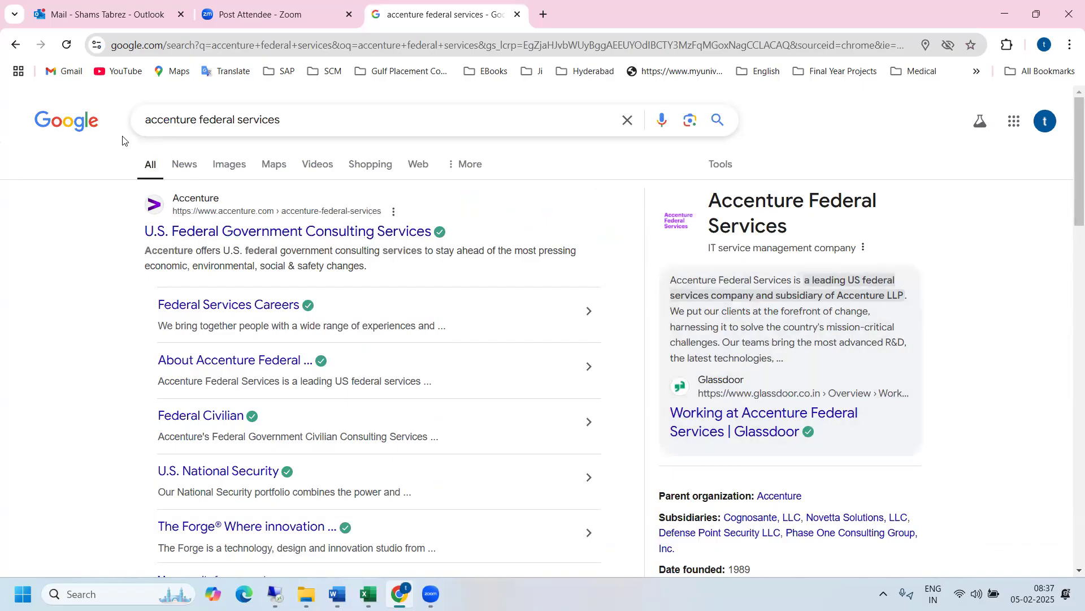
# - Refine the Google search to accenture federal services address
pyautogui.click(324, 120)
pyautogui.write('addres')
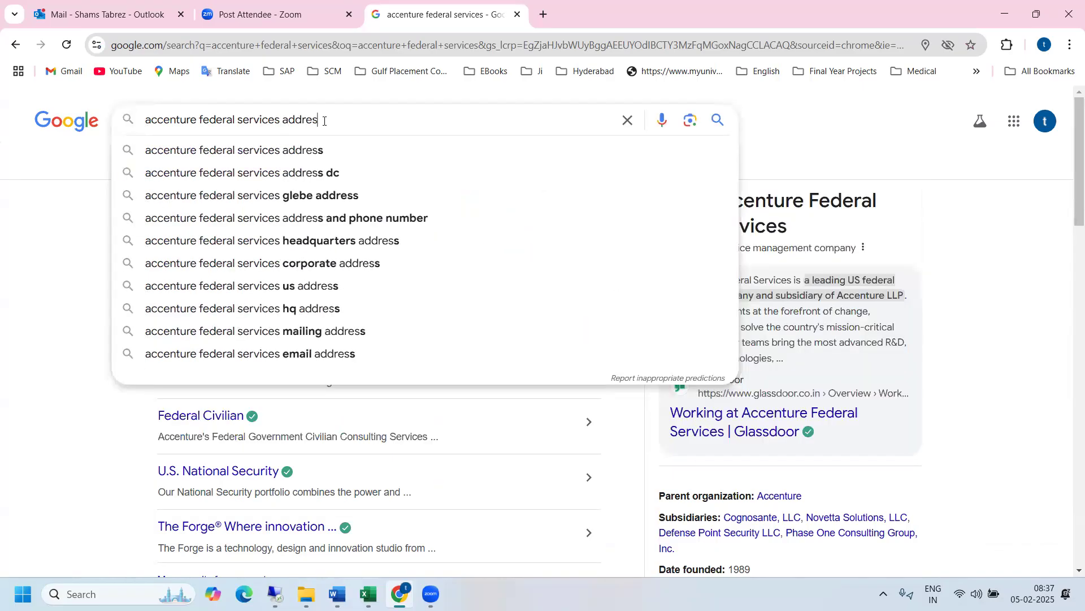
pyautogui.click(300, 152)
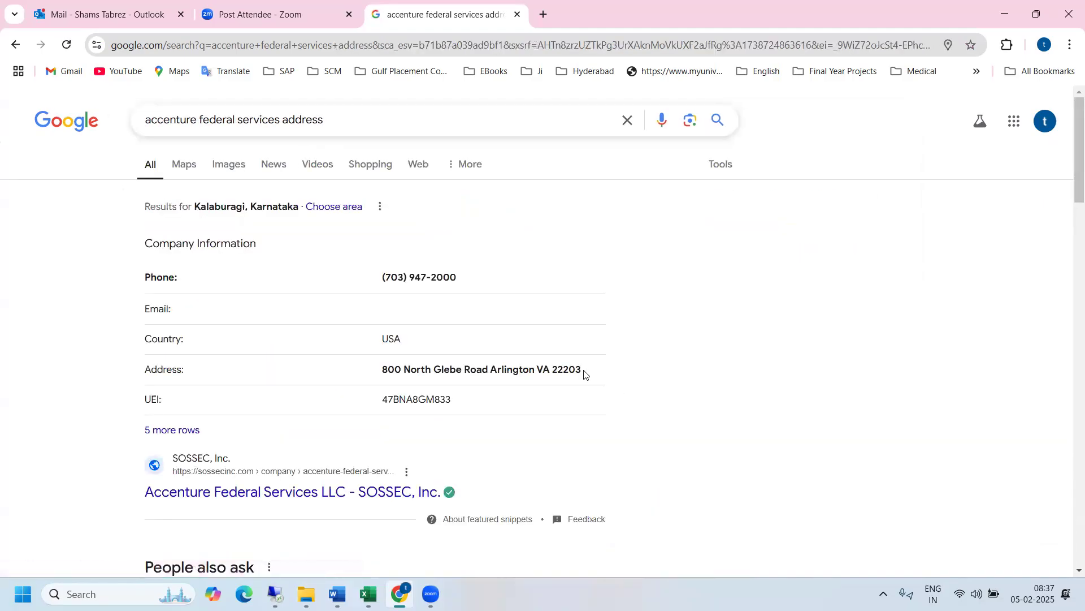
# - Return to the SAP remote session and start creating an organization in BP role FLCU00 Customer (Fin.Accounting)
pyautogui.moveTo(337, 594)
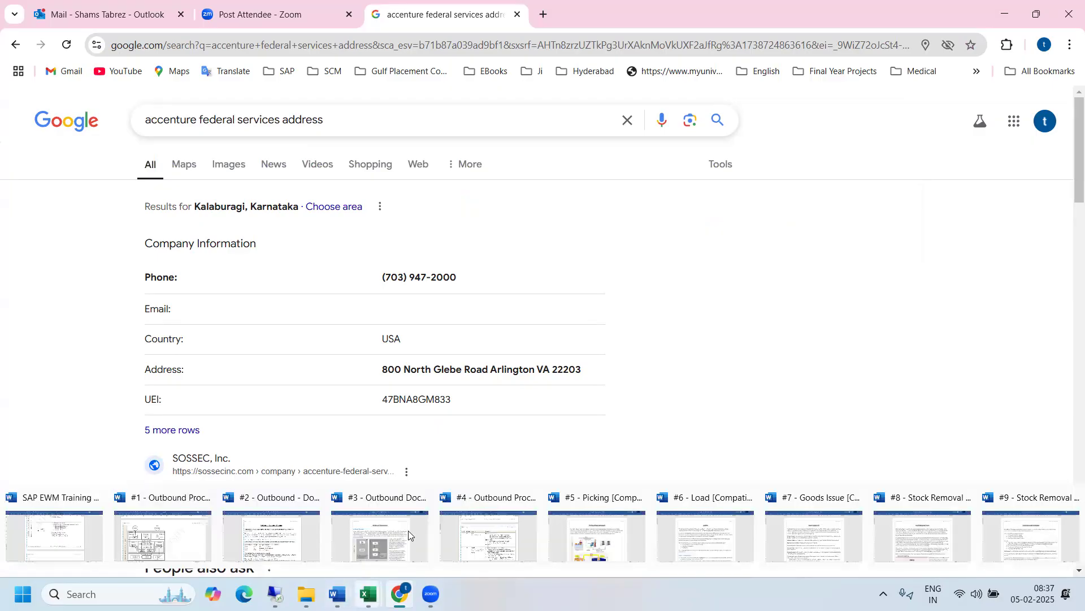
pyautogui.moveTo(275, 594)
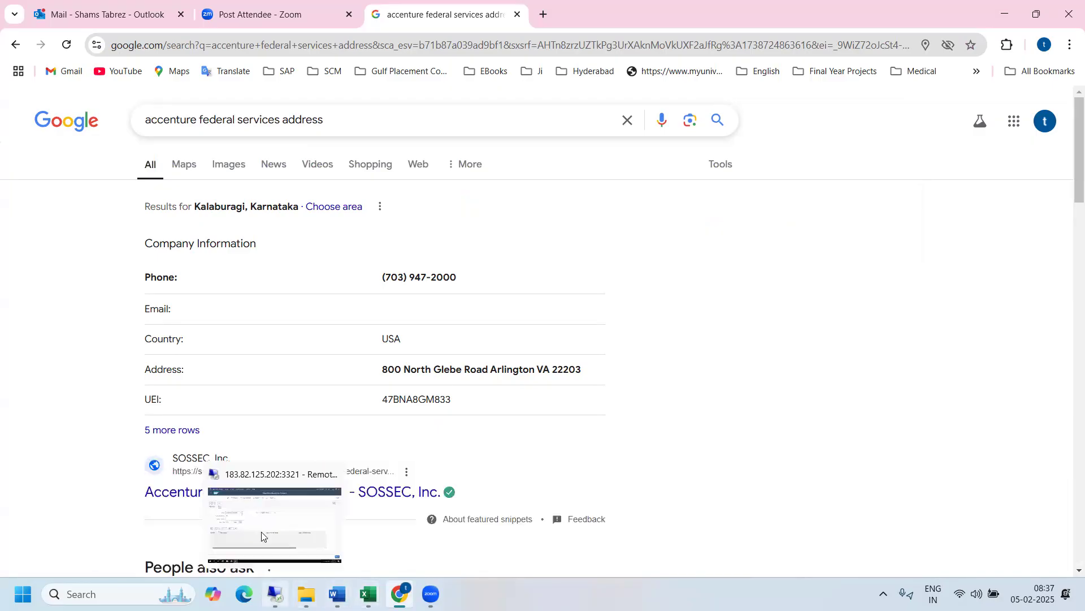
pyautogui.click(261, 522)
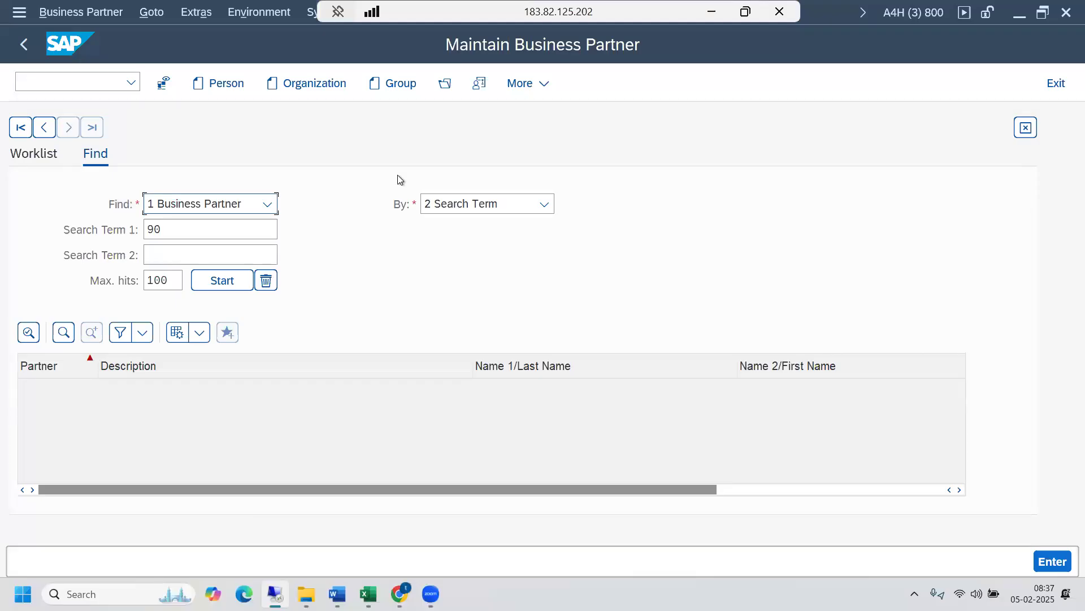
pyautogui.click(300, 83)
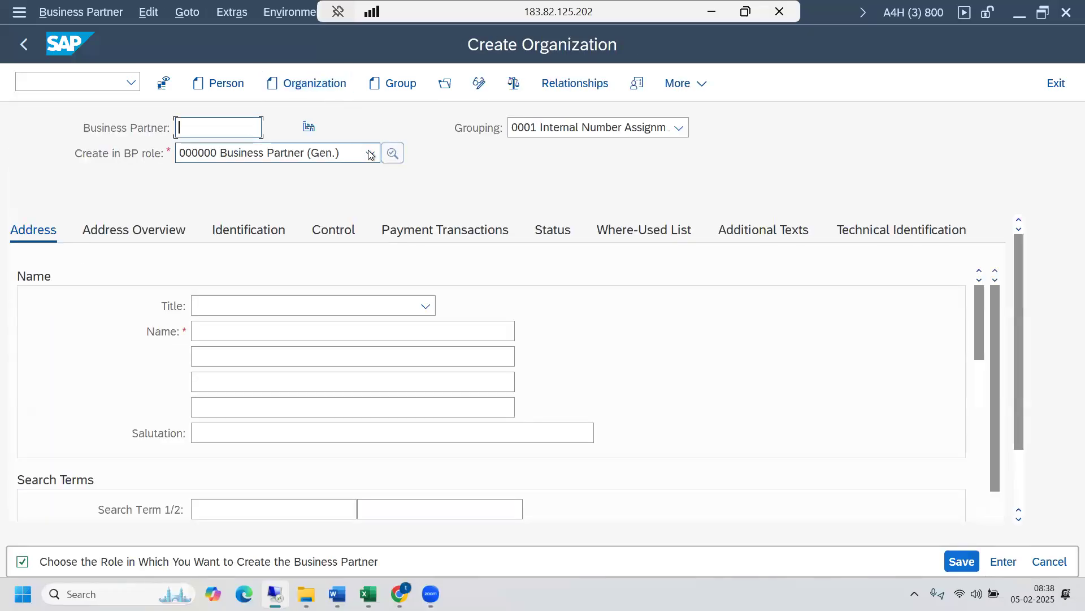
pyautogui.click(370, 155)
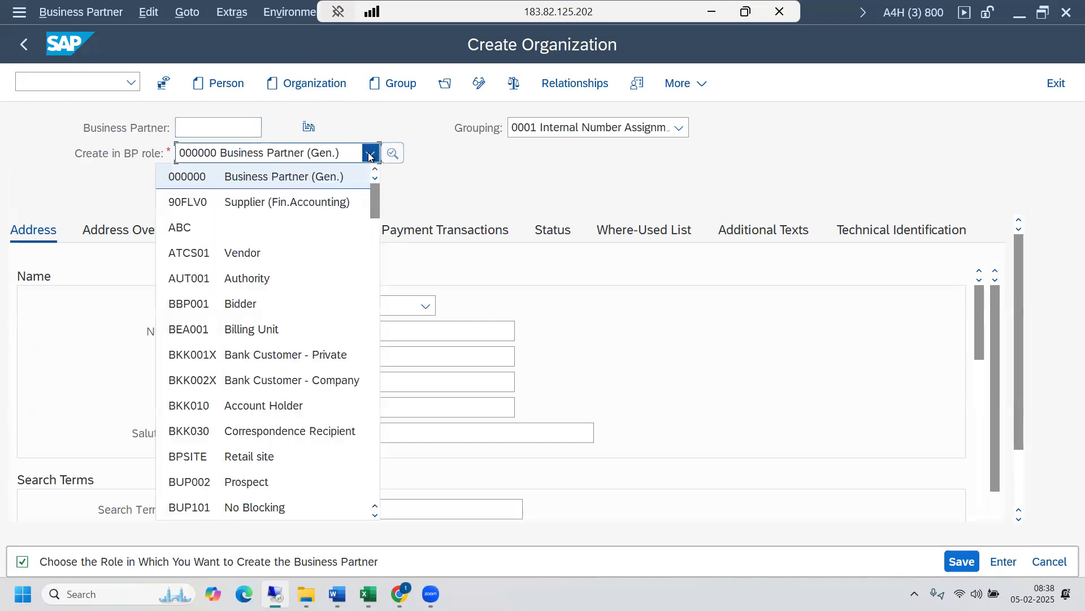
pyautogui.click(457, 182)
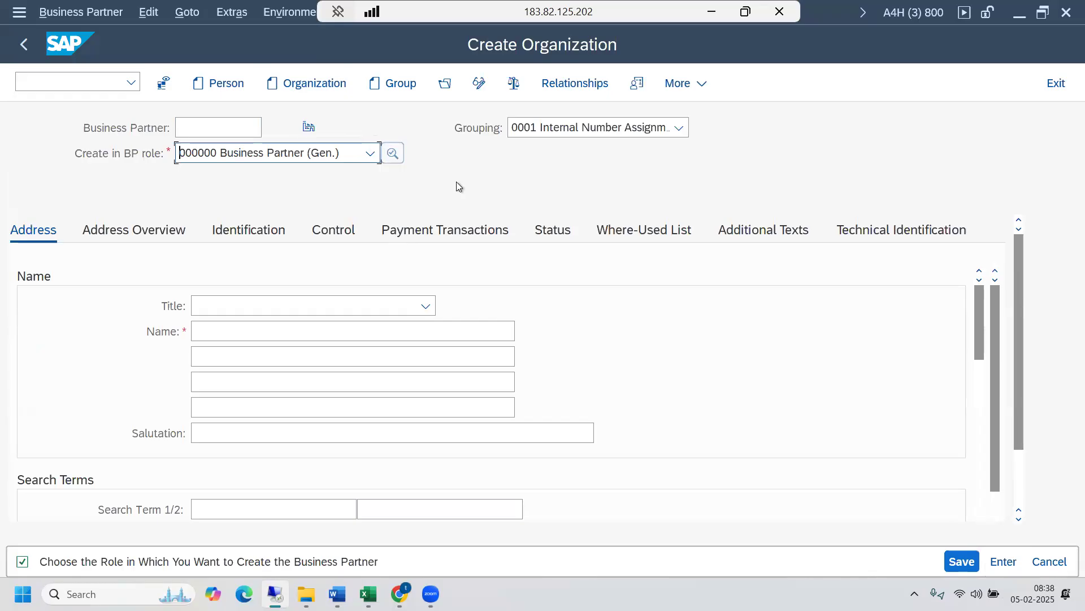
pyautogui.click(370, 153)
pyautogui.moveTo(372, 212); pyautogui.dragTo(371, 280)
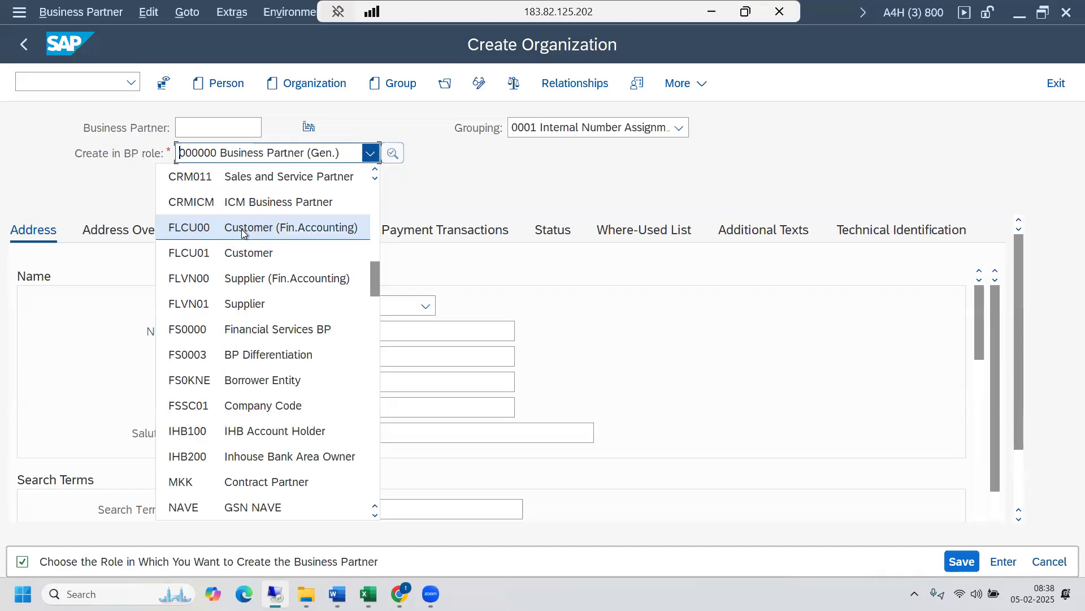
pyautogui.click(242, 229)
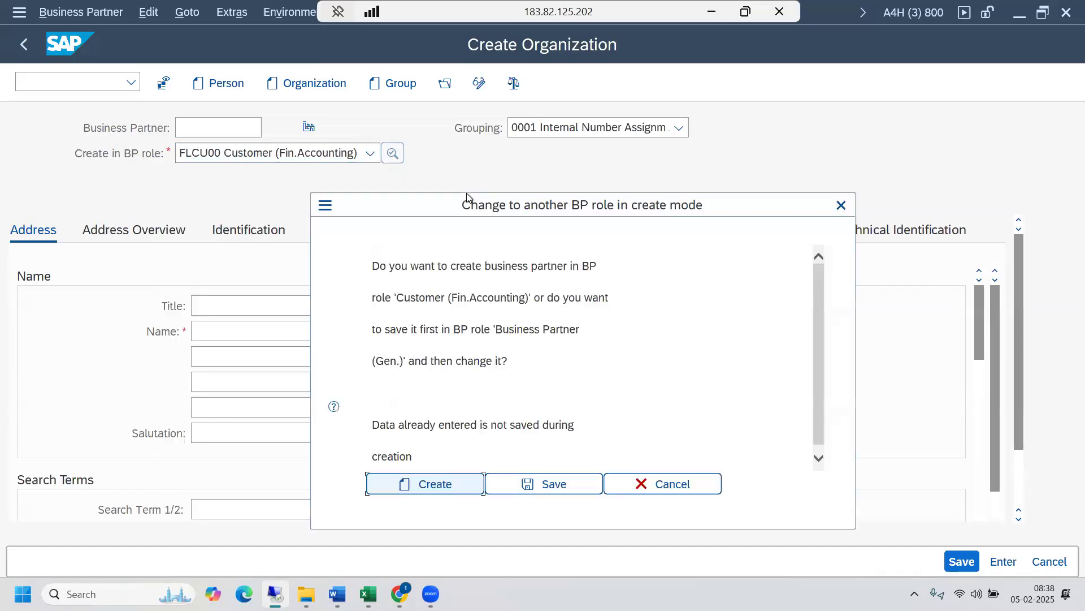
pyautogui.moveTo(490, 212); pyautogui.dragTo(449, 114)
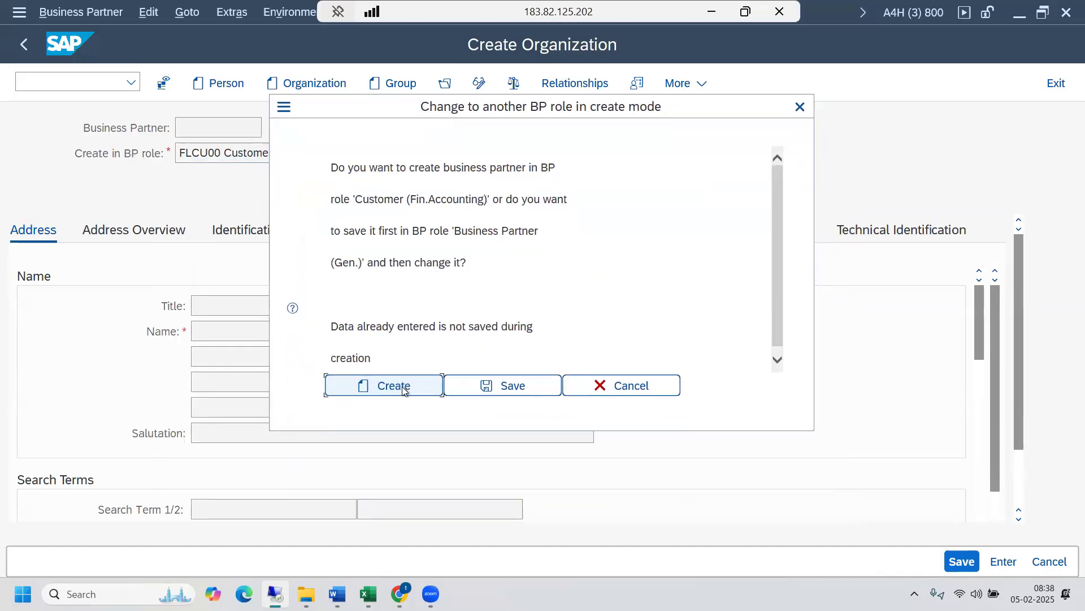
pyautogui.click(403, 388)
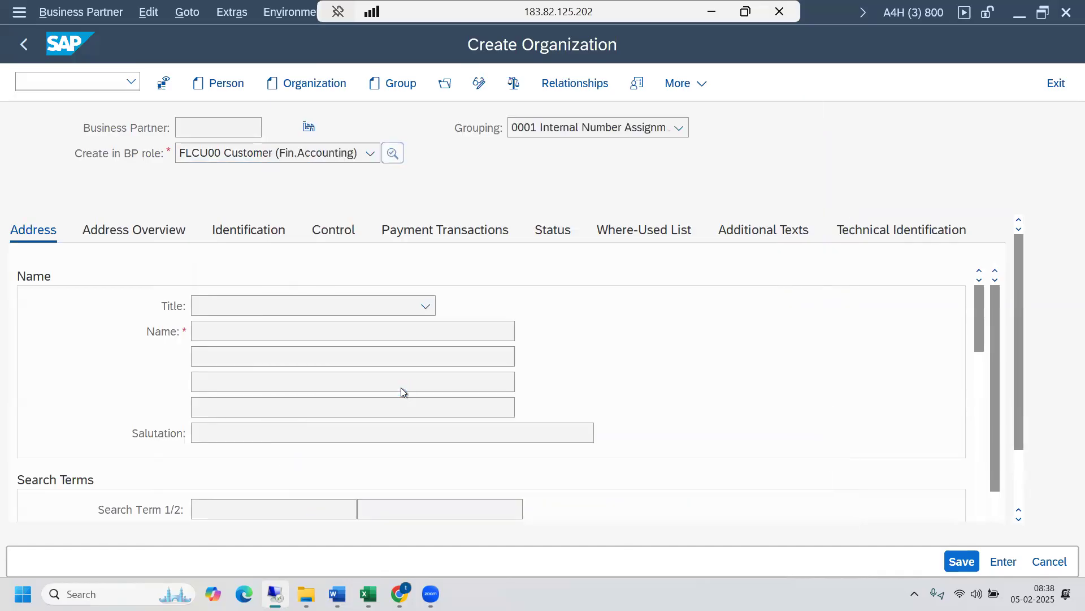
# - Set the new organization's grouping to R002 RO01_BP_CUSTOMER
pyautogui.click(679, 128)
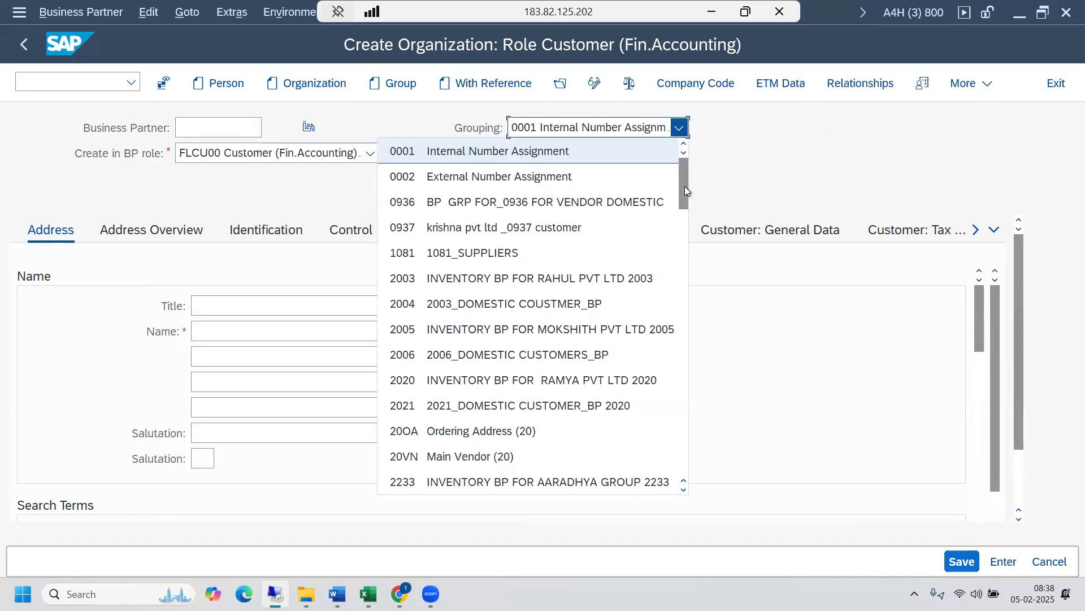
pyautogui.moveTo(685, 186); pyautogui.dragTo(676, 408)
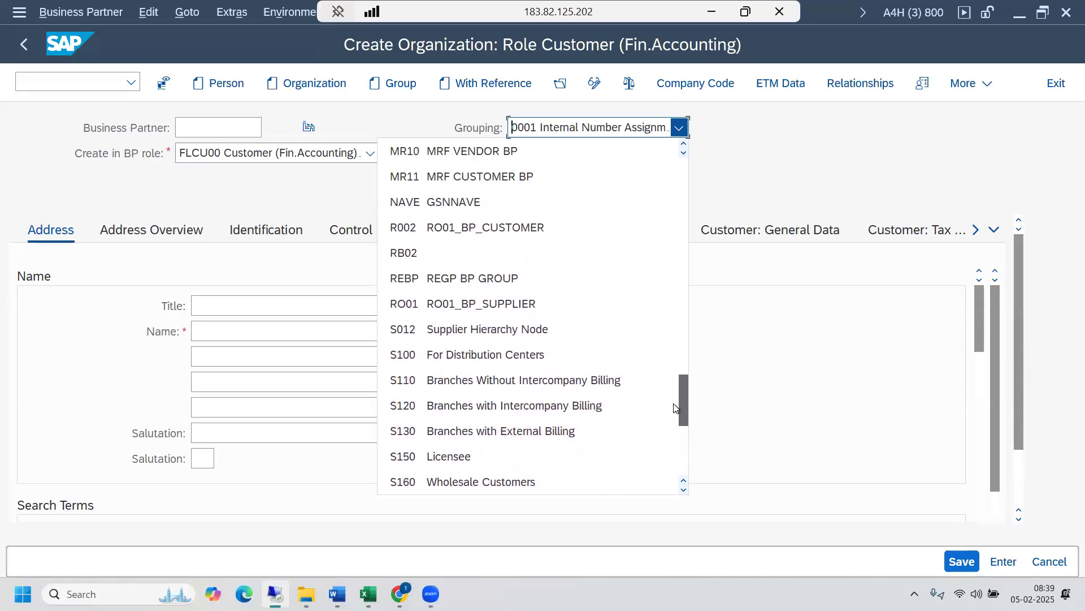
pyautogui.press('Escape')
pyautogui.click(680, 129)
pyautogui.moveTo(683, 179); pyautogui.dragTo(680, 371)
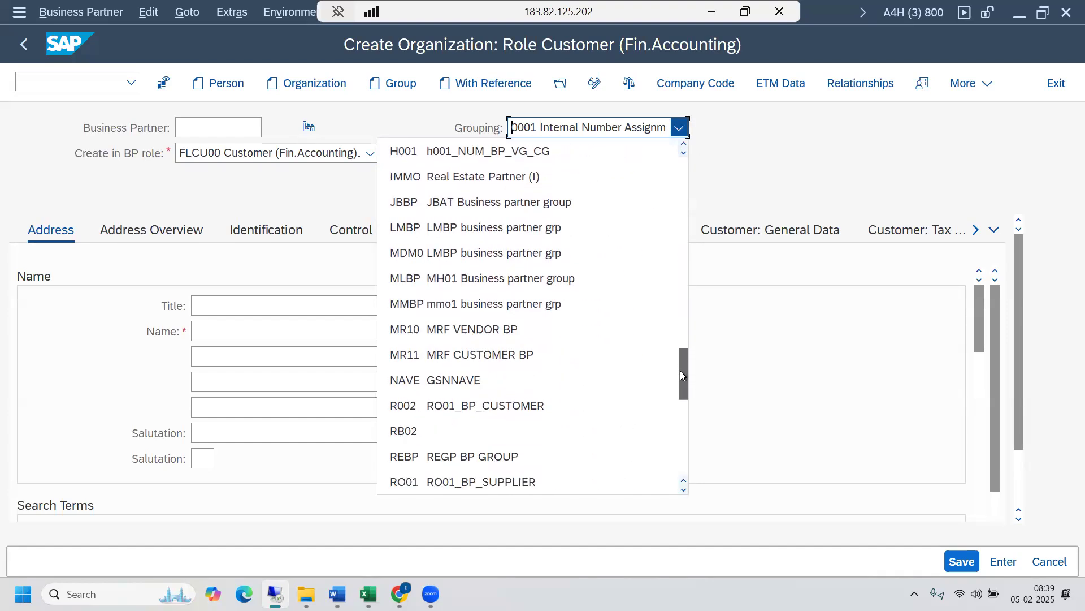
pyautogui.click(473, 406)
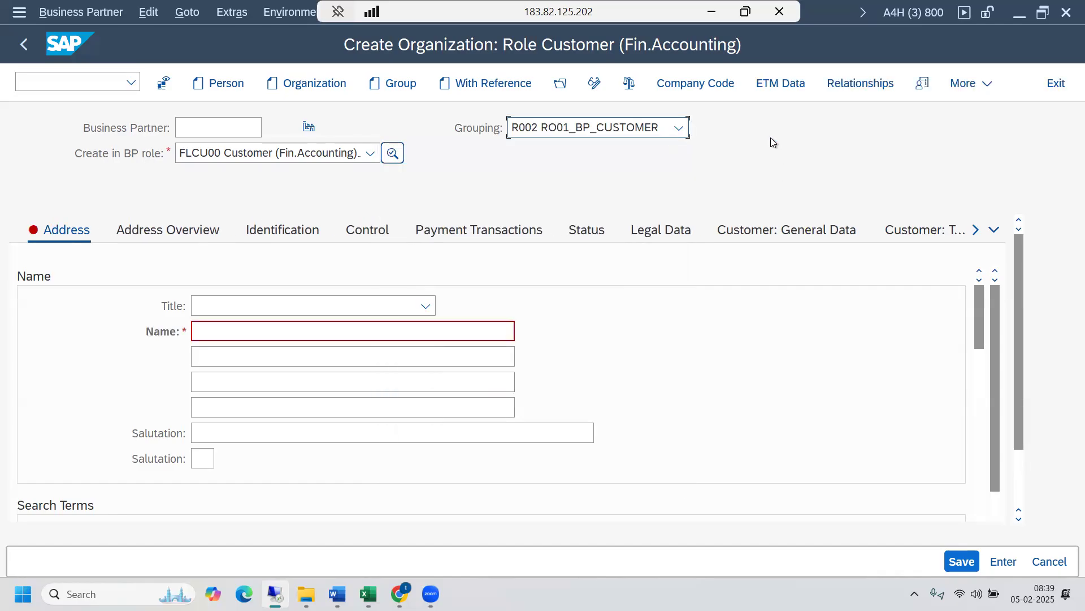
# - Examine the customer number assignment and account group in the customer's general data
pyautogui.click(794, 231)
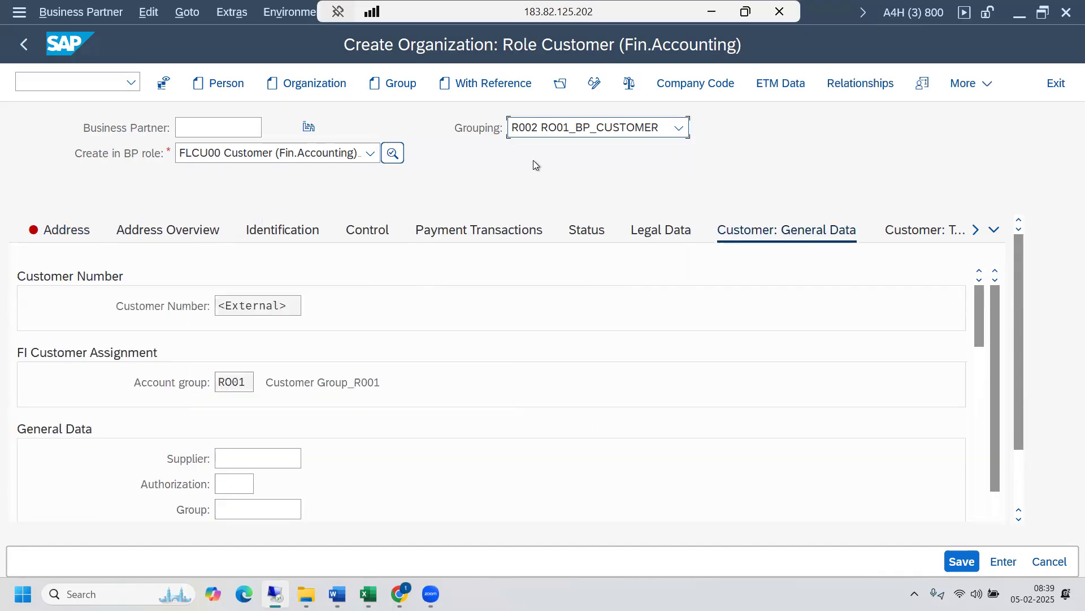
pyautogui.click(245, 380)
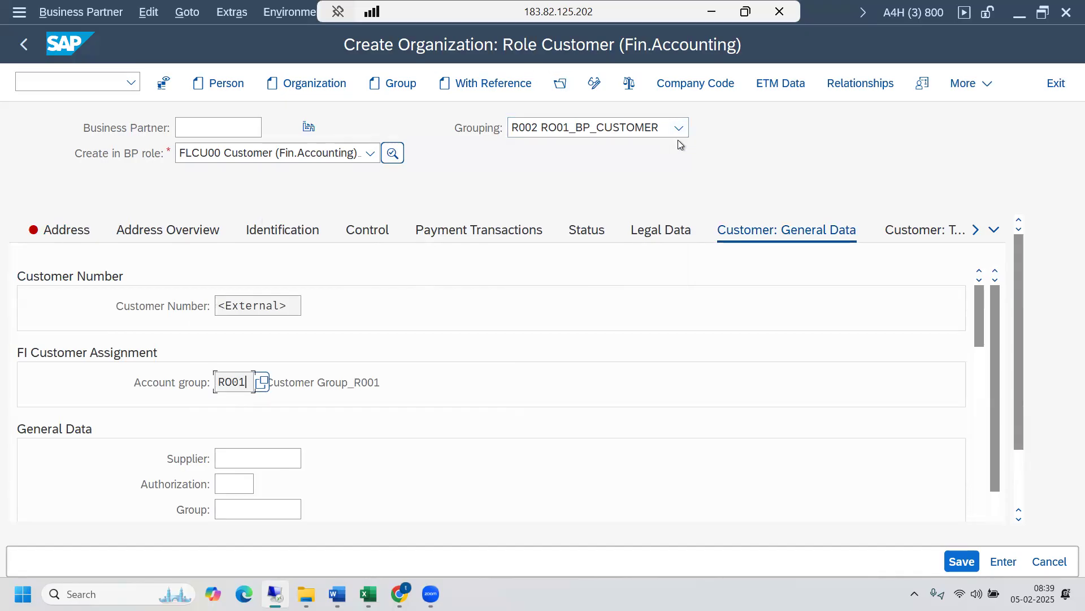
pyautogui.moveTo(245, 379); pyautogui.dragTo(217, 382)
pyautogui.click(217, 382)
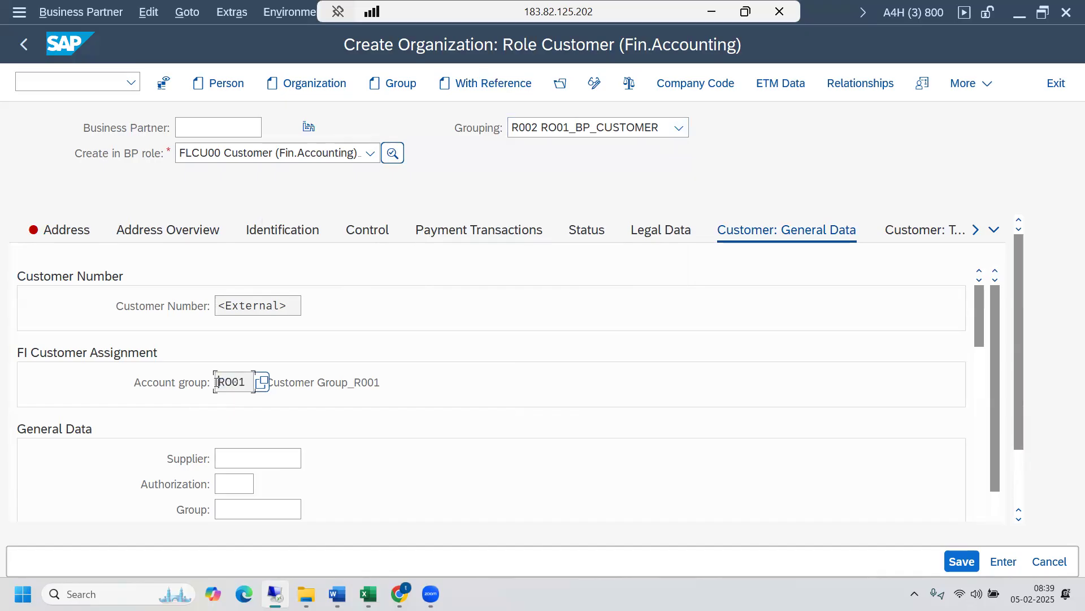
pyautogui.click(291, 303)
pyautogui.click(207, 134)
pyautogui.click(292, 306)
# - Enter Accenture Federal Services as the organization's name and 89 as its first search term in the address data
pyautogui.click(66, 230)
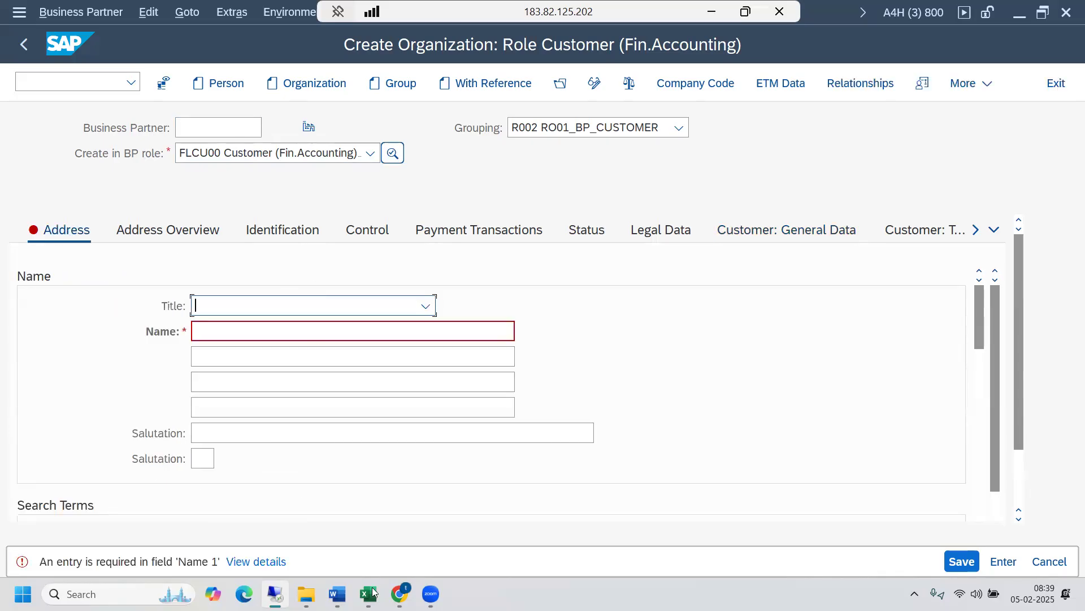
pyautogui.click(400, 537)
pyautogui.hotkey('alt', 'Tab')
pyautogui.click(238, 328)
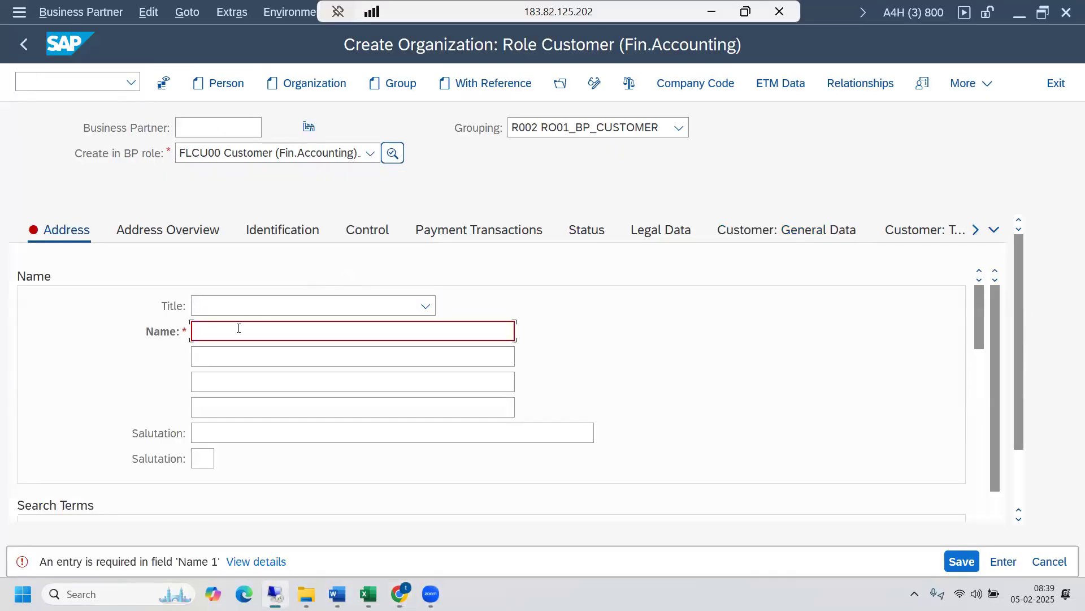
pyautogui.write('Acc')
pyautogui.click(288, 355)
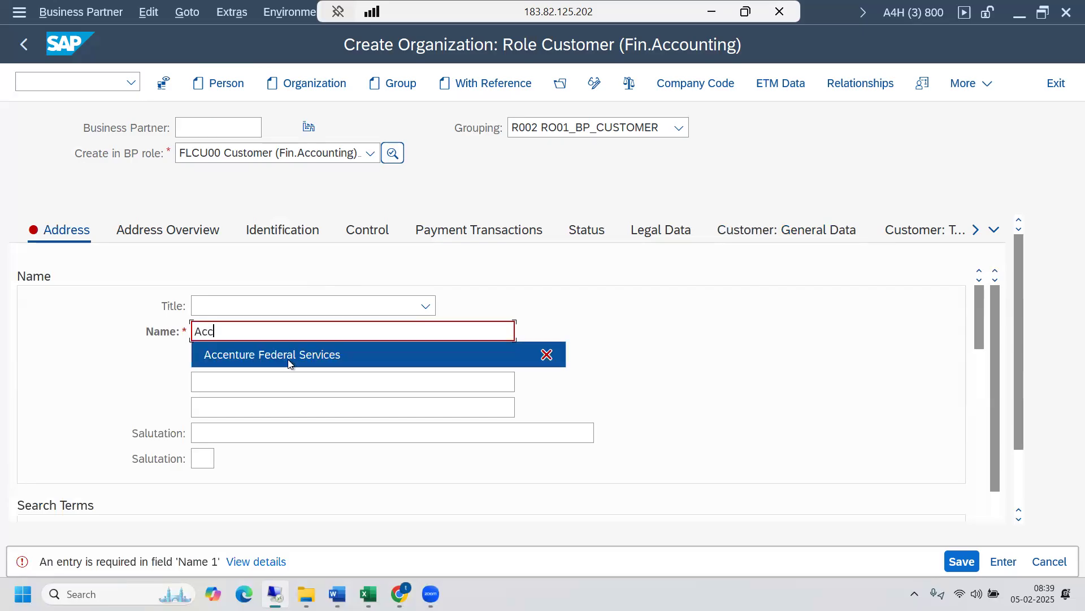
pyautogui.moveTo(978, 324); pyautogui.dragTo(976, 364)
pyautogui.click(219, 358)
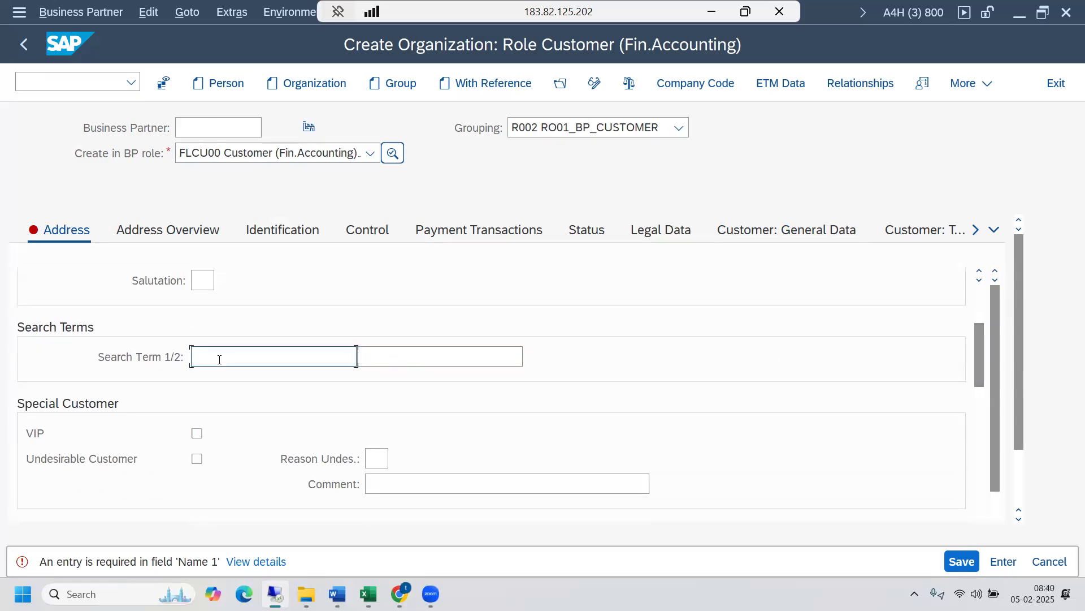
pyautogui.write('89')
# - Bring up the Street Address fields and place the reduced SAP remote window beside the browser's address search result
pyautogui.moveTo(976, 366); pyautogui.dragTo(975, 418)
pyautogui.click(339, 384)
pyautogui.hotkey('alt', 'Tab')
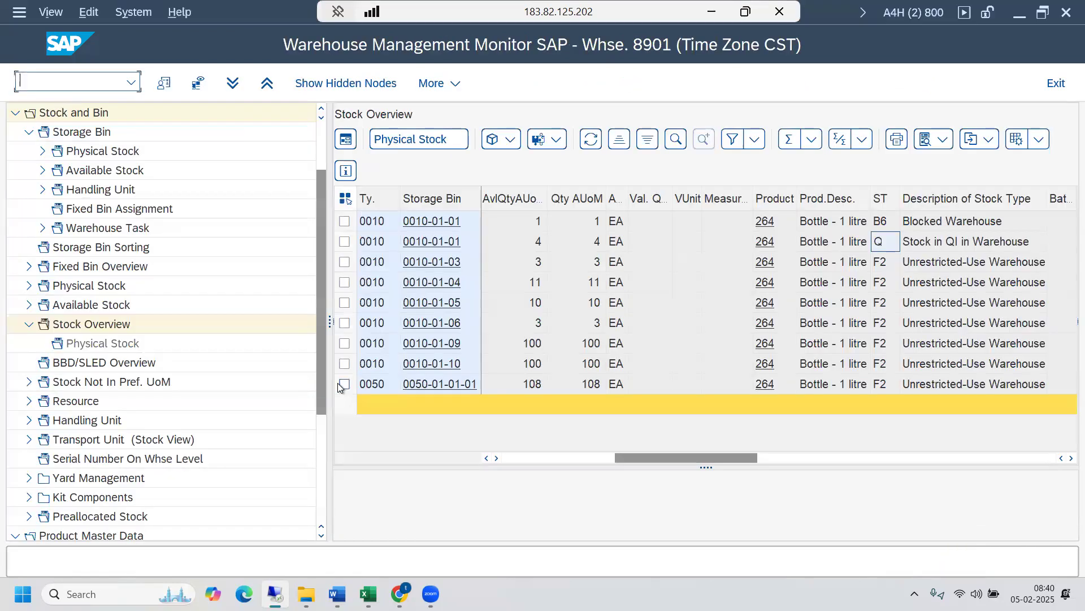
pyautogui.hotkey('alt', 'Tab')
pyautogui.click(745, 12)
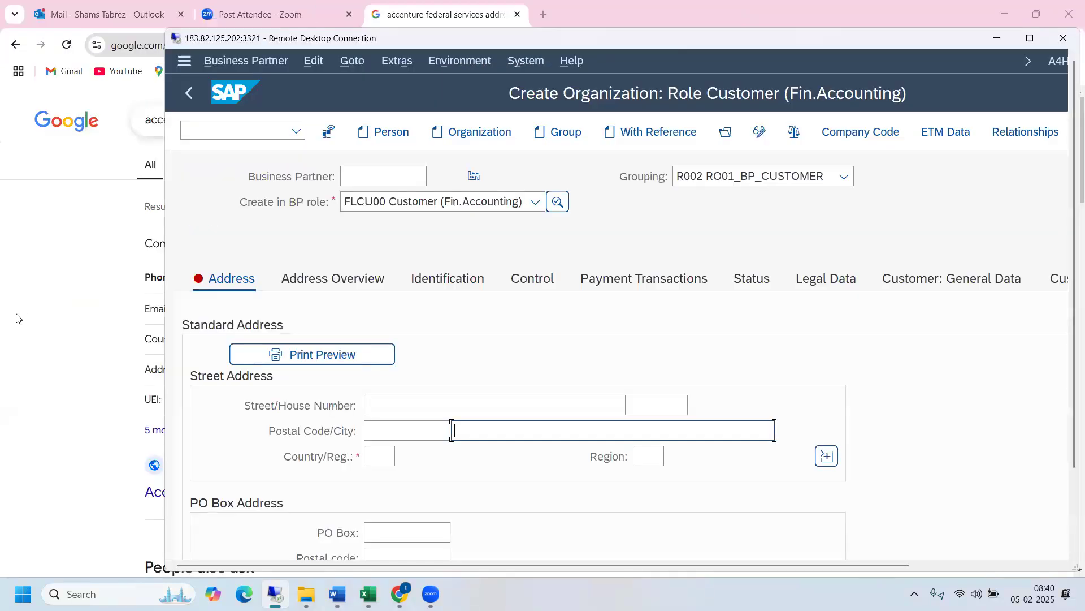
pyautogui.moveTo(629, 40); pyautogui.dragTo(782, 32)
pyautogui.click(91, 323)
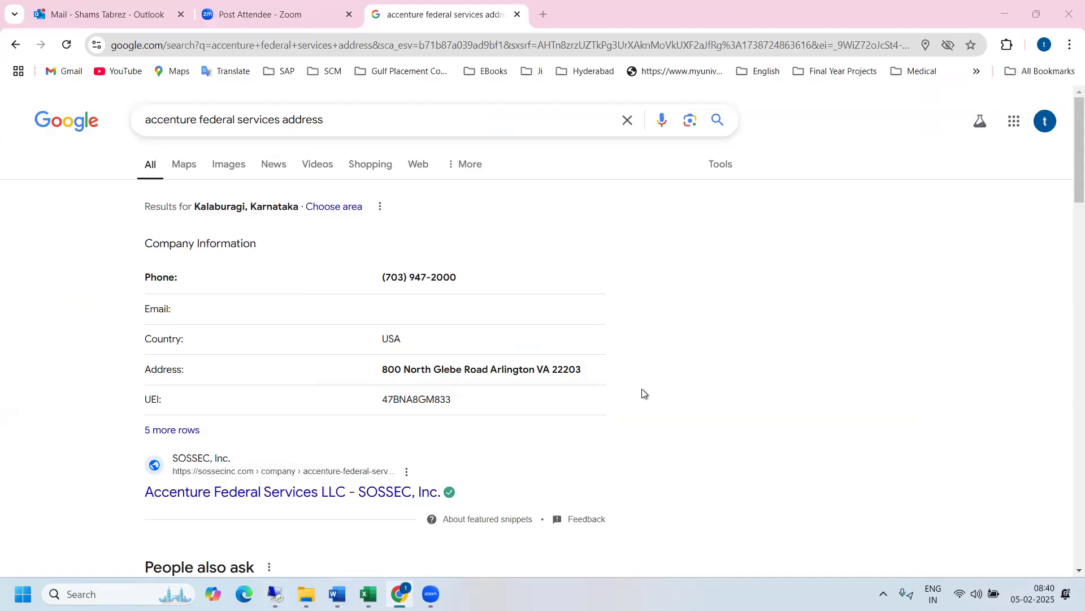
pyautogui.hotkey('alt', 'Tab')
# - Fill in the organization's street and house number from the search result, keeping the web address in view beside SAP
pyautogui.click(602, 402)
pyautogui.write('800')
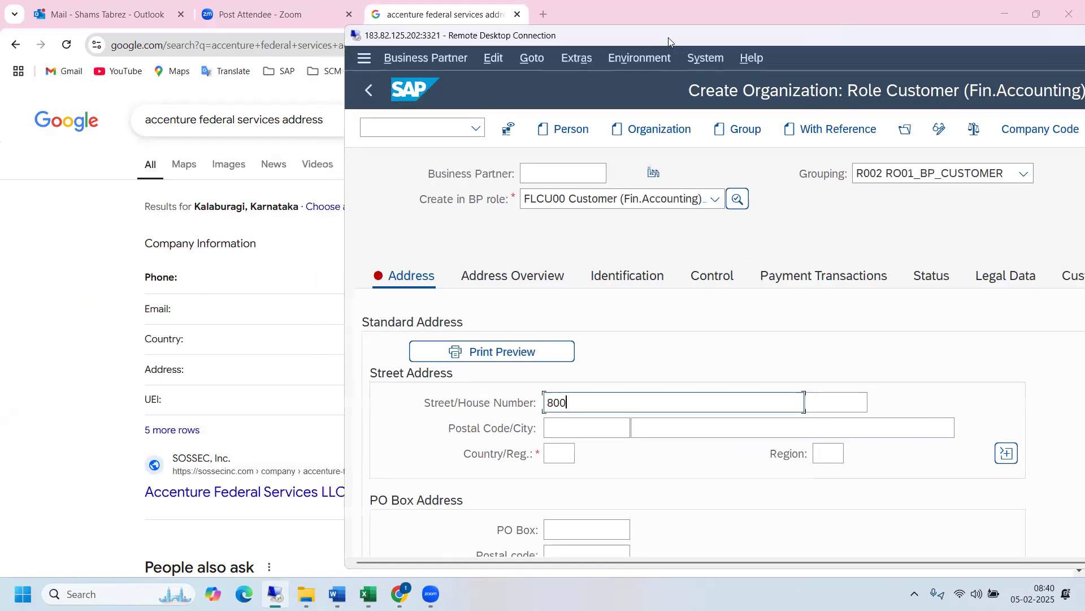
pyautogui.moveTo(669, 37); pyautogui.dragTo(808, 45)
pyautogui.write('Nor')
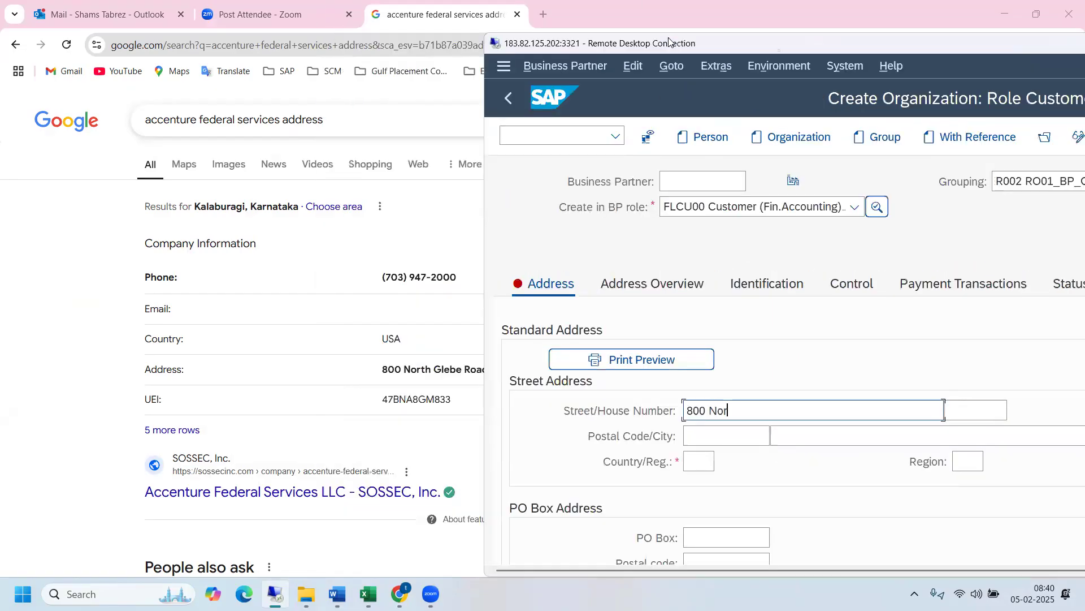
pyautogui.write('th Glebe Road')
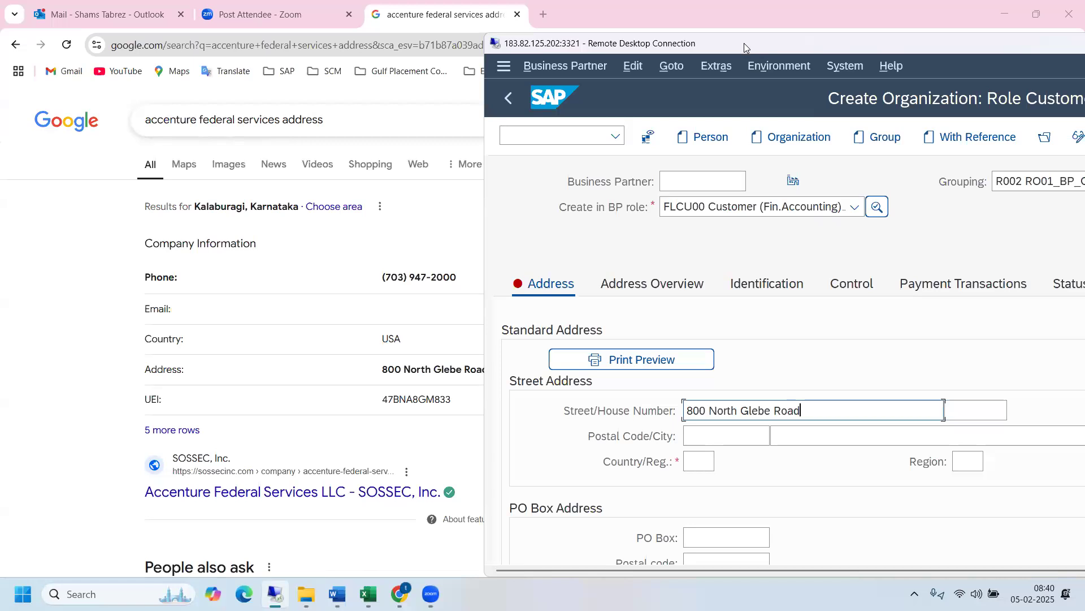
# - Fill in the organization's city and postal code from the search result and set the country to US
pyautogui.moveTo(744, 43); pyautogui.dragTo(617, 20)
pyautogui.click(674, 411)
pyautogui.write('Arlington')
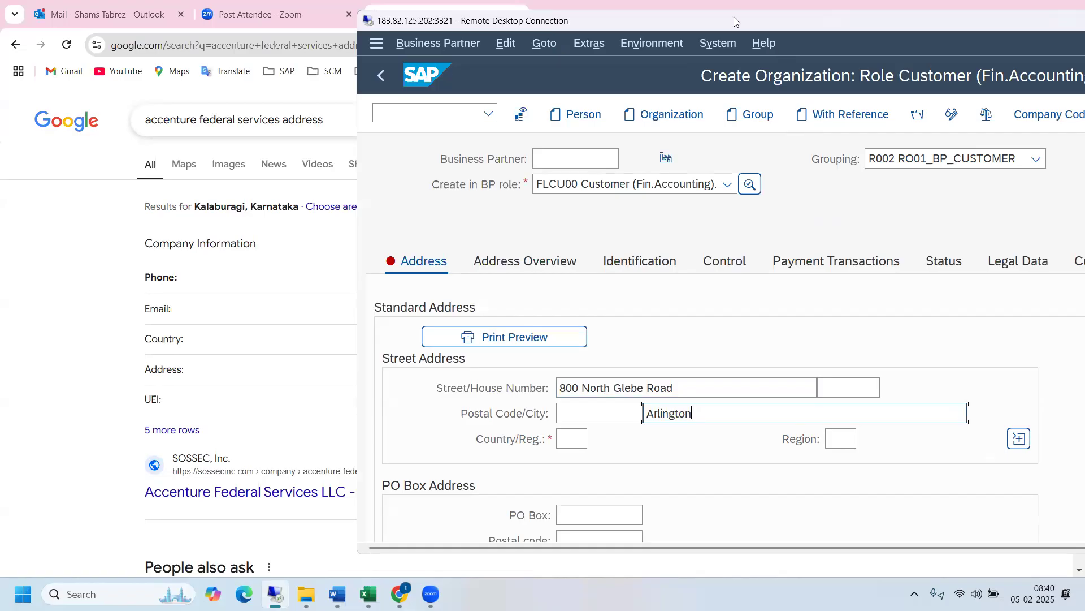
pyautogui.moveTo(734, 17); pyautogui.dragTo(781, 19)
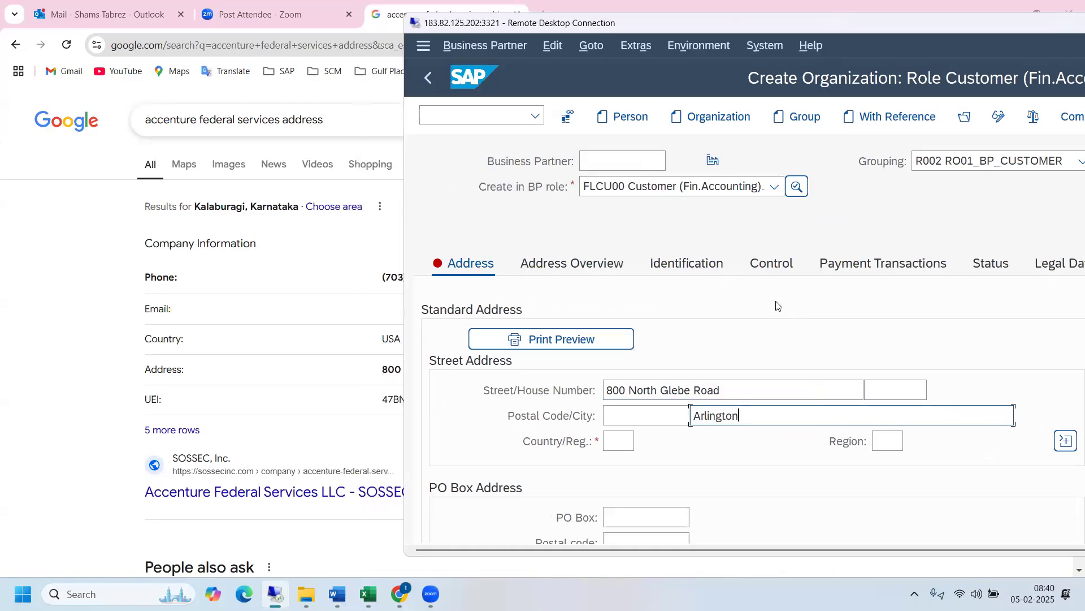
pyautogui.click(619, 412)
pyautogui.write('222')
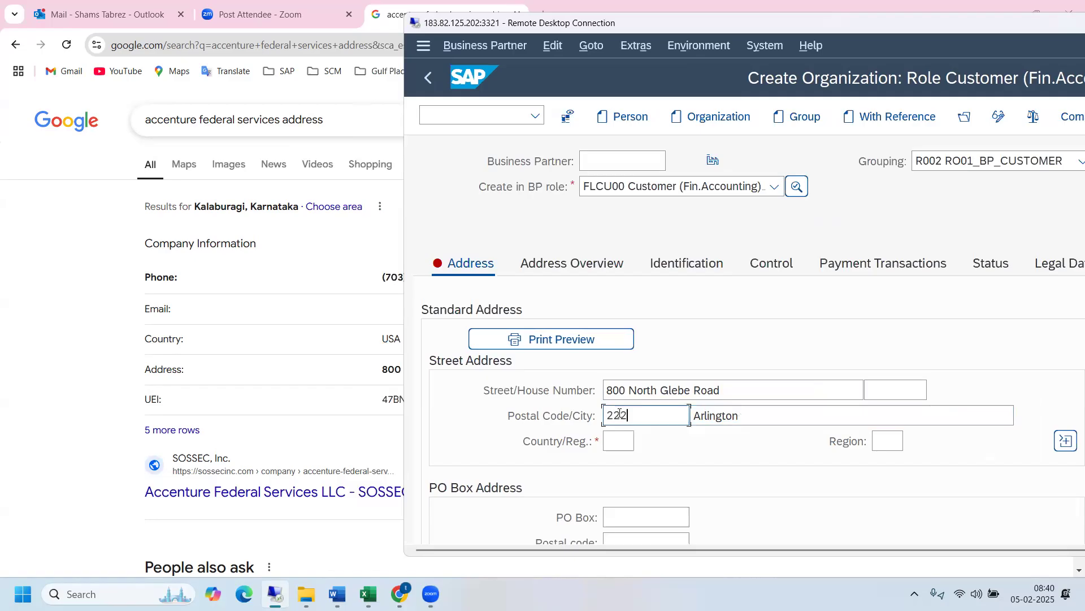
pyautogui.write('03')
pyautogui.click(628, 441)
pyautogui.write('US')
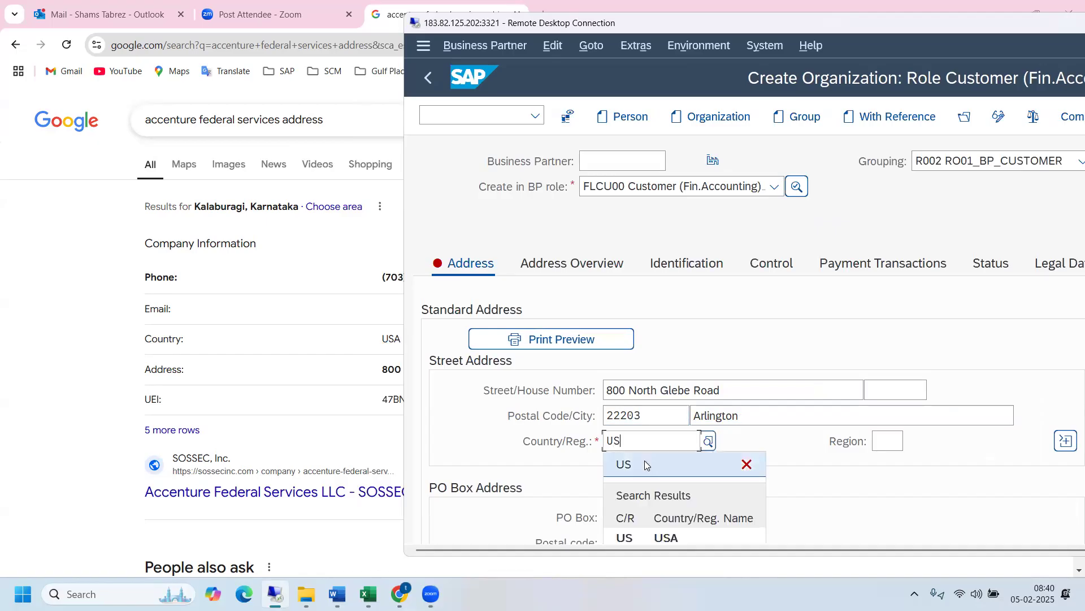
pyautogui.click(639, 541)
# - Check the state in the browser's address result, restore SAP to full screen, and set the address region to VA (Virginia)
pyautogui.click(293, 324)
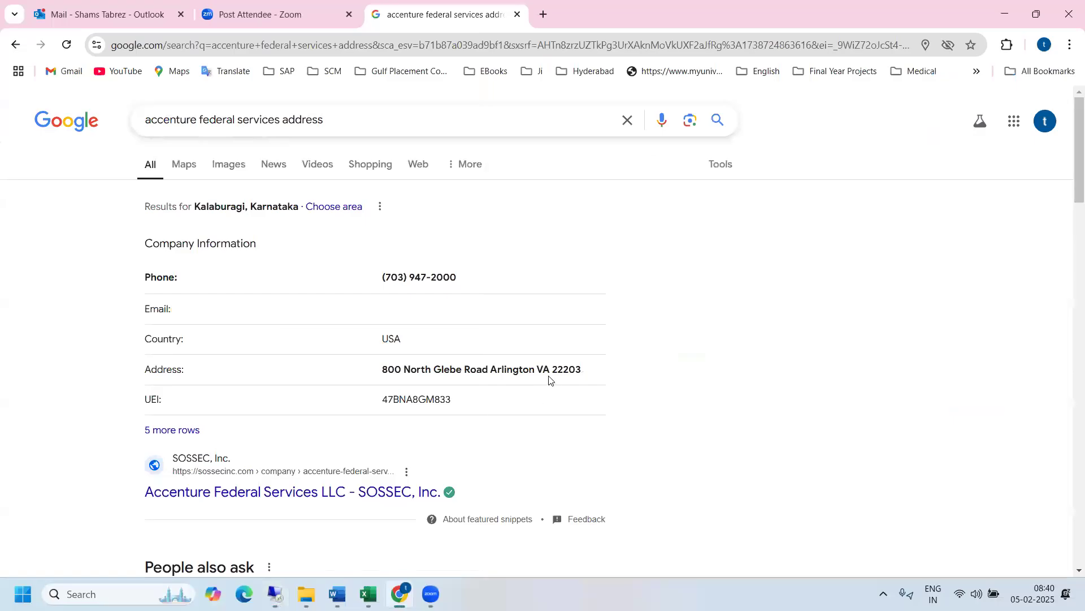
pyautogui.hotkey('alt', 'Tab')
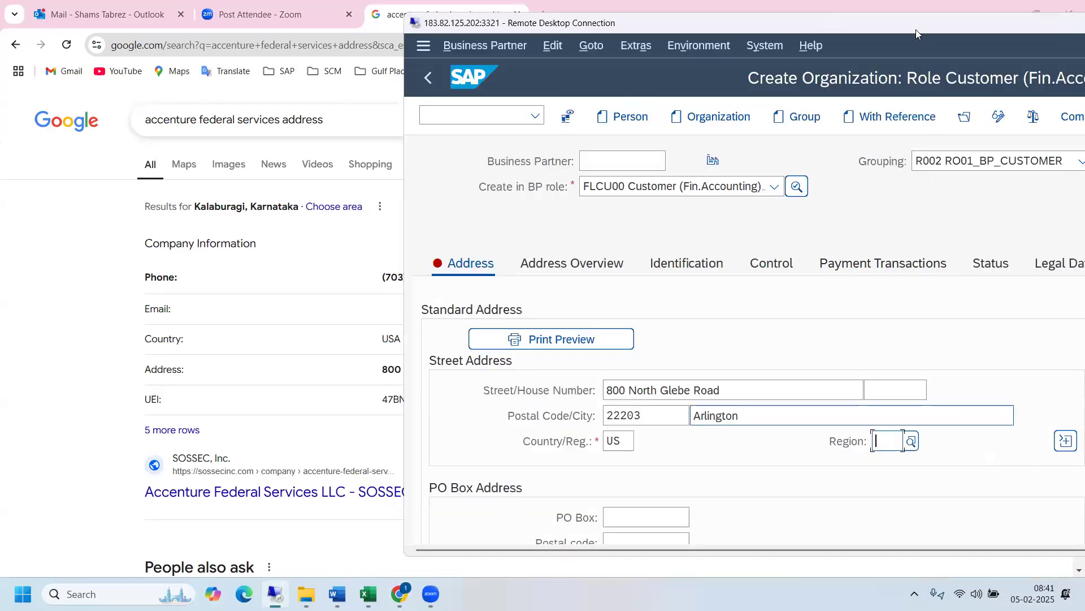
pyautogui.doubleClick(899, 22)
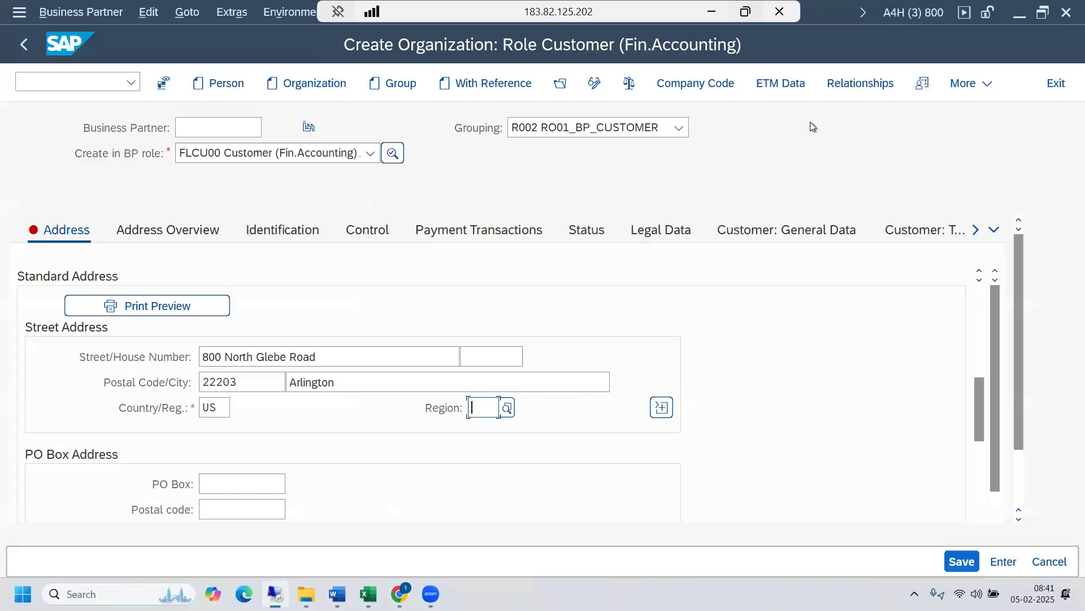
pyautogui.click(507, 408)
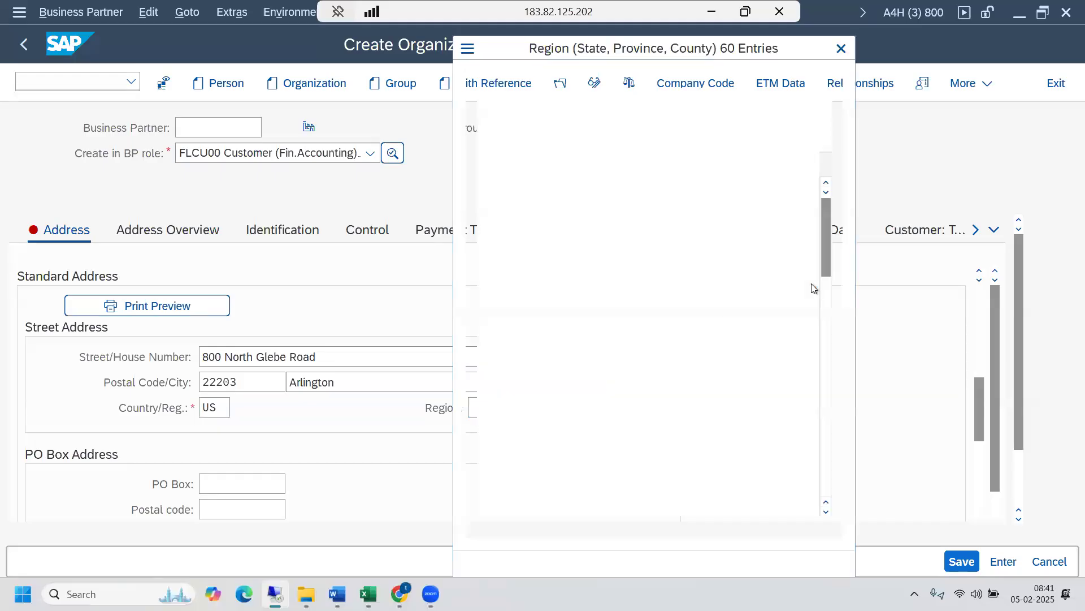
pyautogui.click(827, 455)
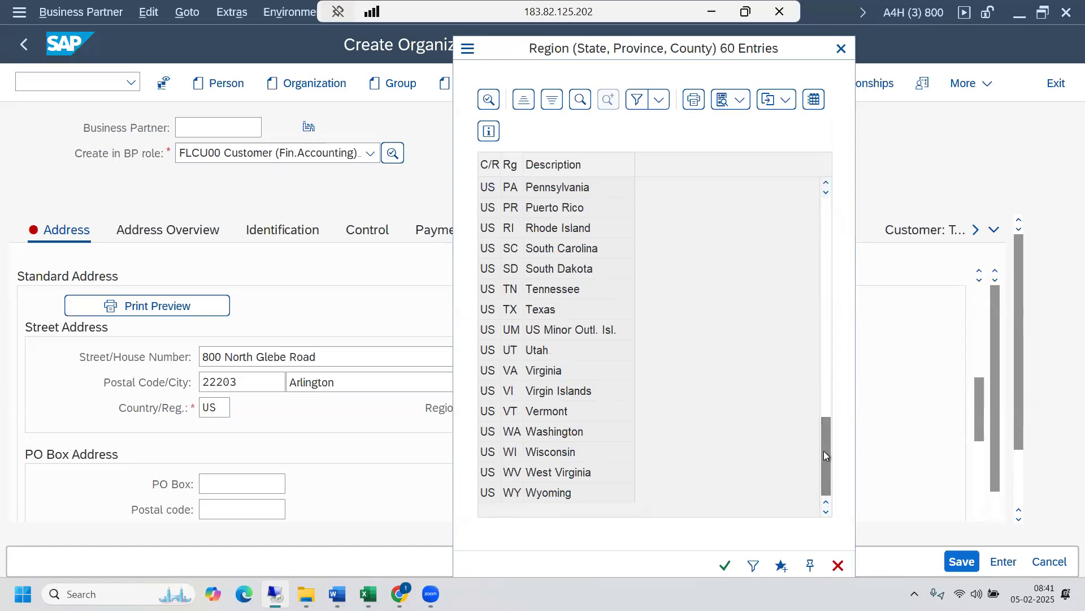
pyautogui.doubleClick(531, 373)
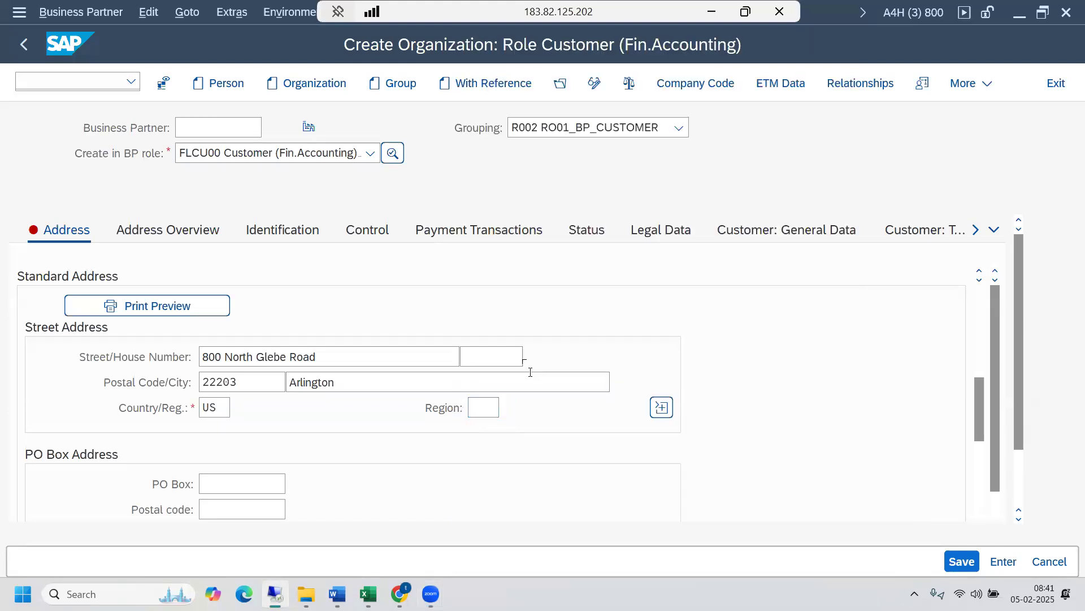
# - Set the communication language of the organization's address to EN English
pyautogui.scroll(-4, 979, 440)
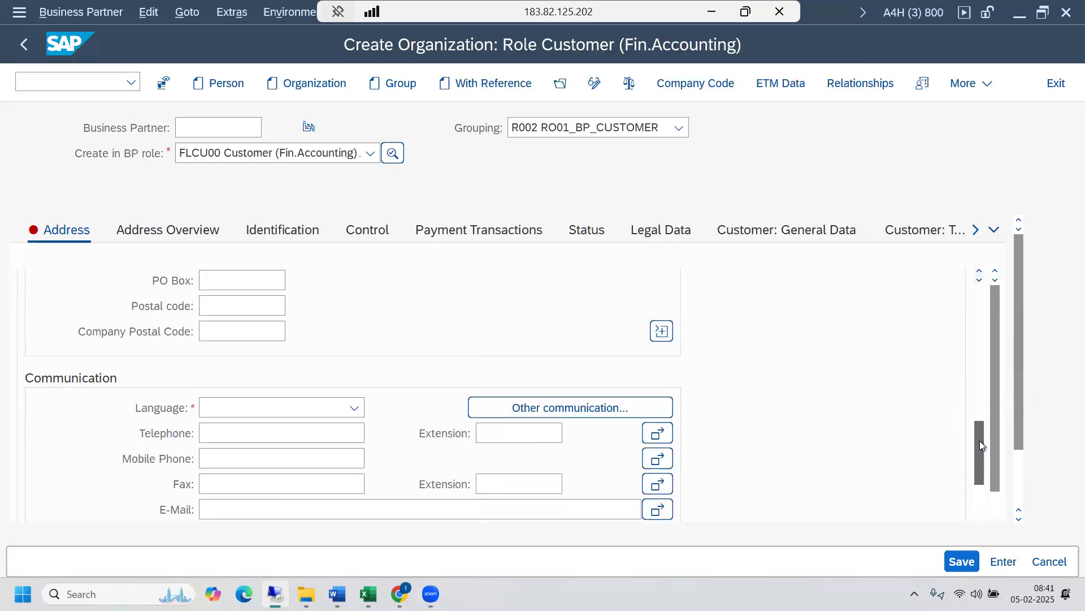
pyautogui.scroll(1, 975, 425)
pyautogui.scroll(-1, 975, 436)
pyautogui.click(355, 408)
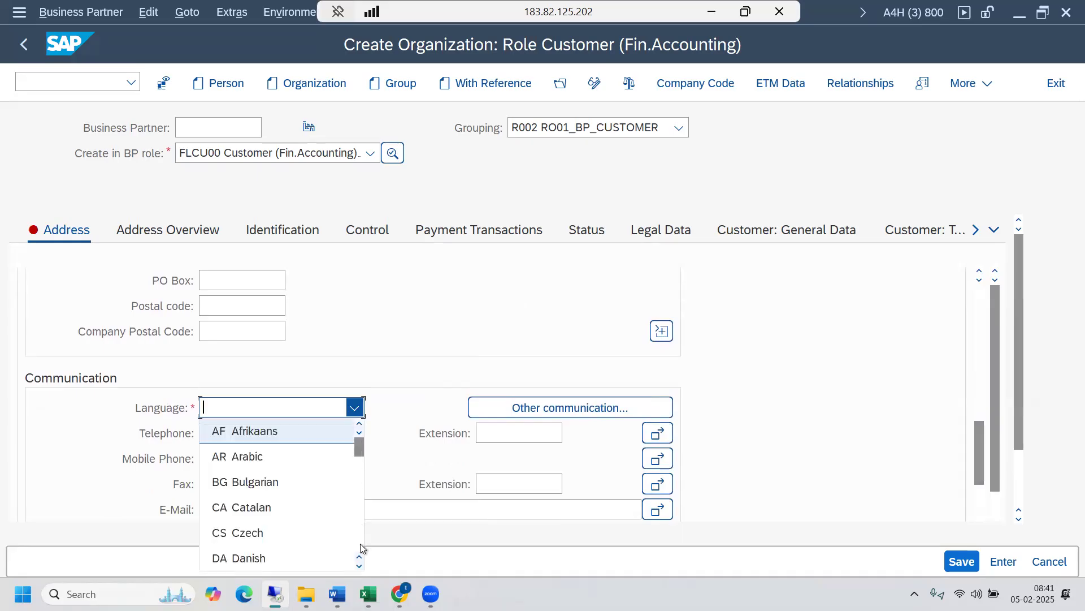
pyautogui.click(360, 566)
pyautogui.click(360, 566)
pyautogui.click(360, 565)
pyautogui.click(359, 566)
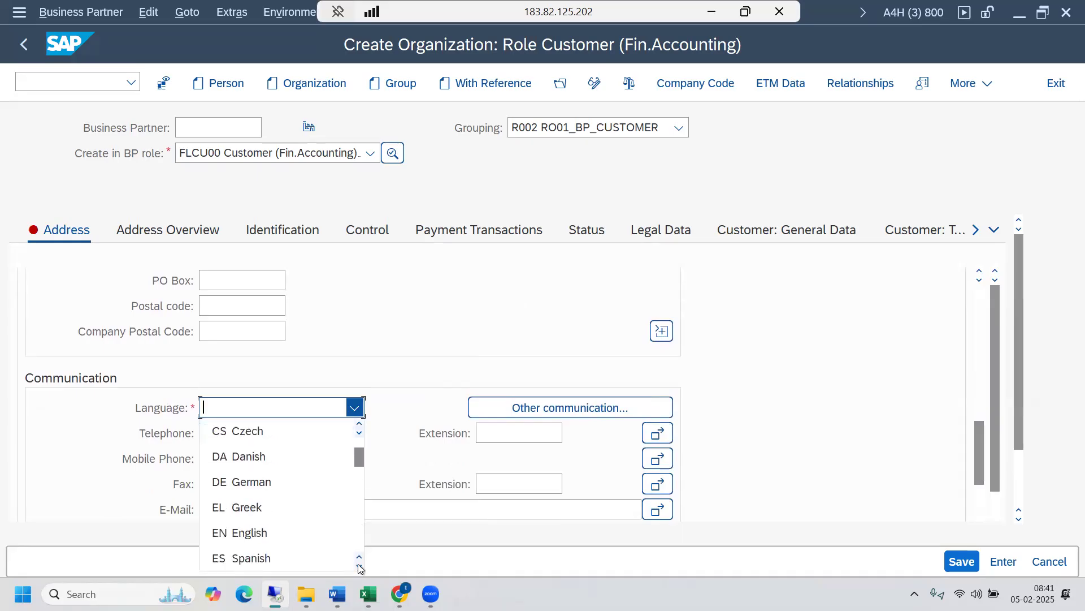
pyautogui.click(254, 534)
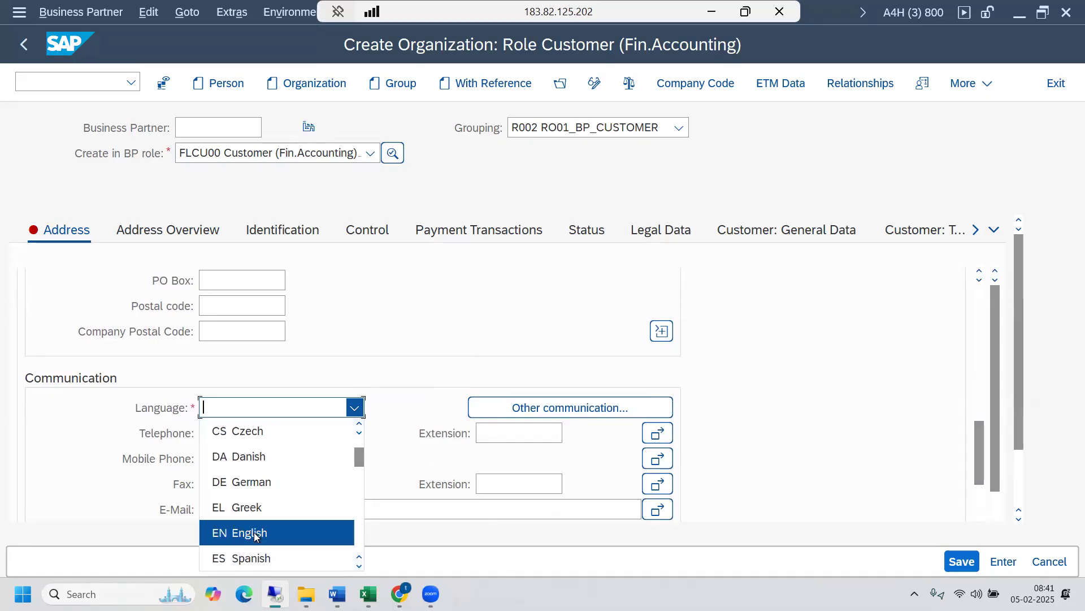
# - Review the organization's completed address data, its address overview and its identification data
pyautogui.moveTo(977, 446); pyautogui.dragTo(988, 317)
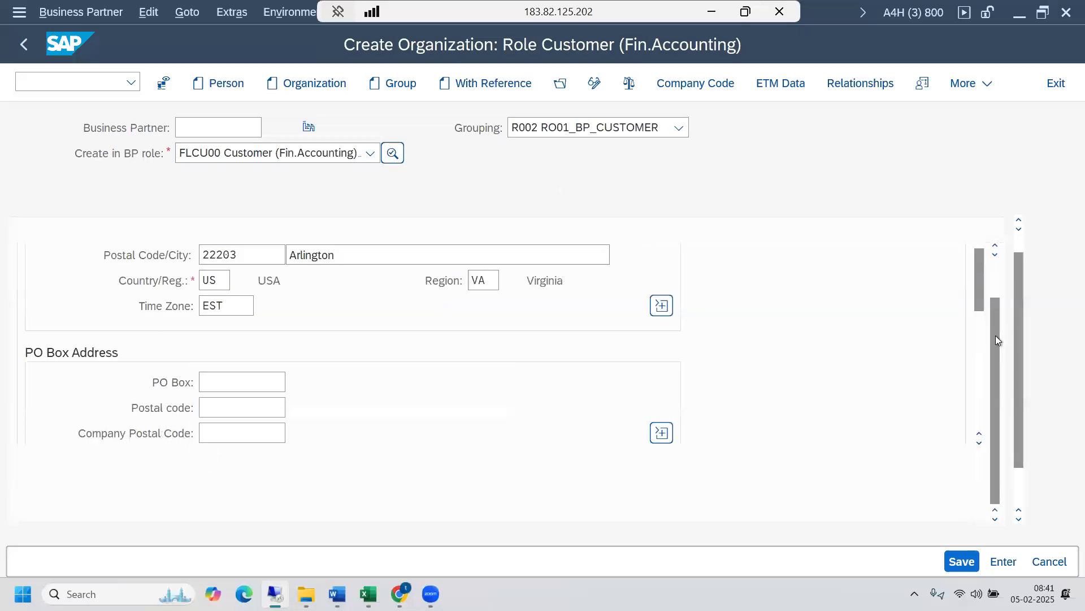
pyautogui.scroll(2, 992, 314)
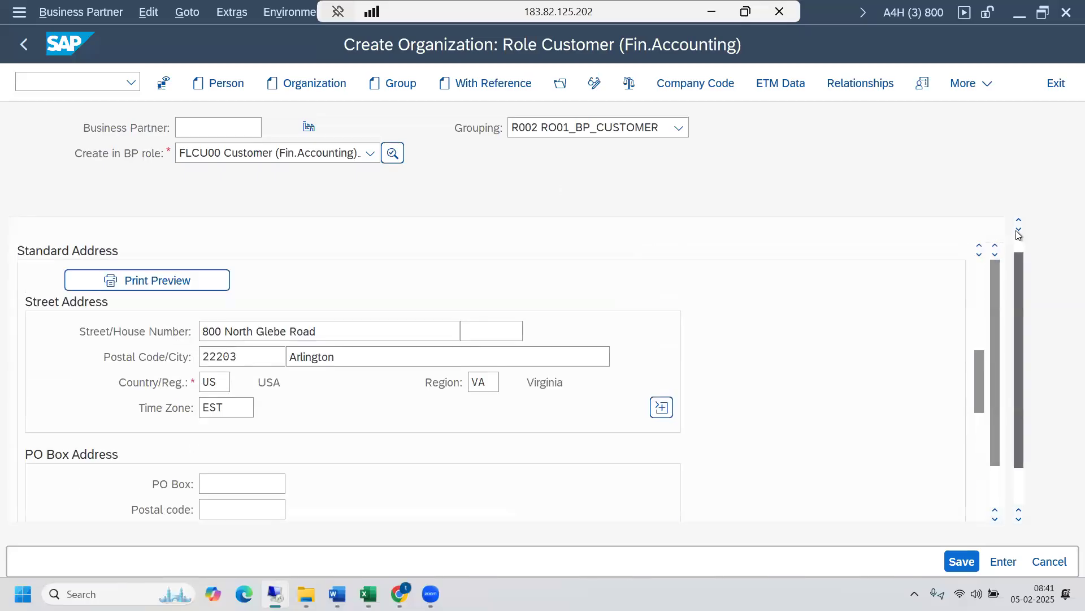
pyautogui.scroll(1, 1018, 233)
pyautogui.moveTo(978, 399); pyautogui.dragTo(971, 294)
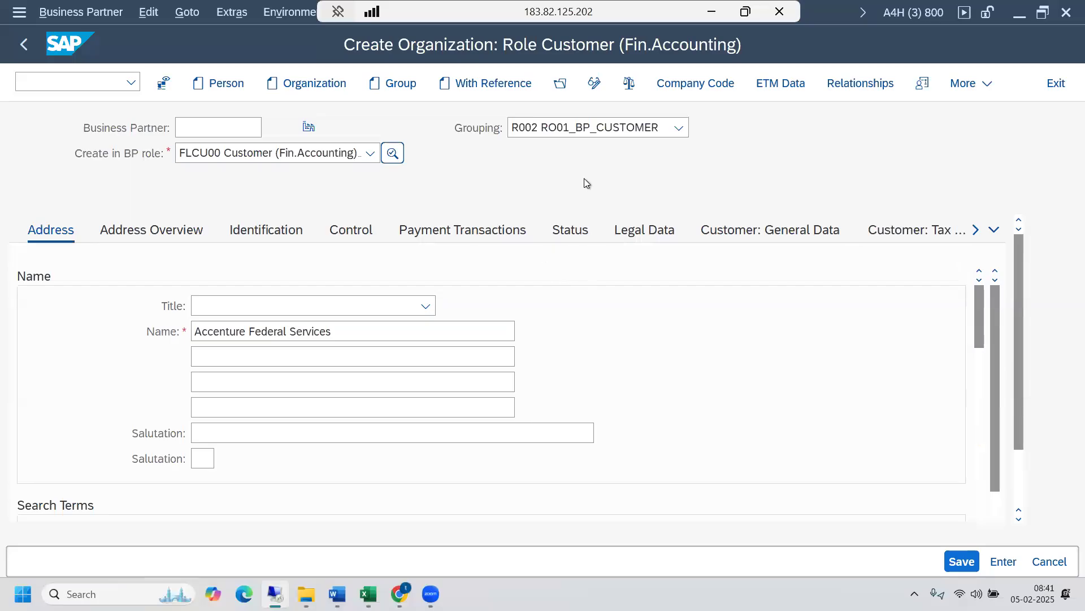
pyautogui.click(176, 234)
pyautogui.click(276, 232)
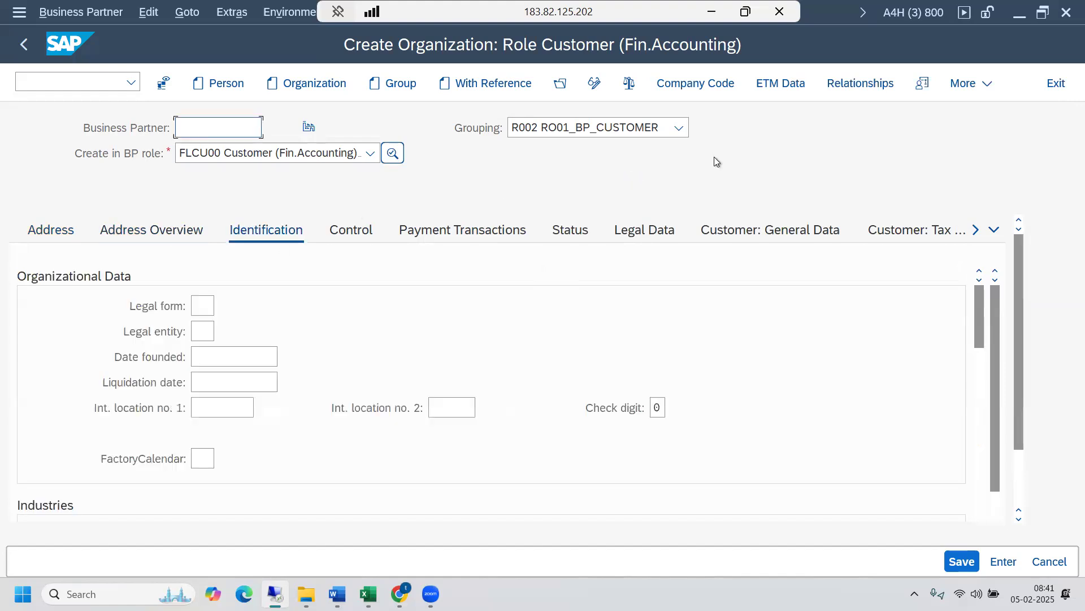
# - Switch to the company code data and assign company code 2000 (Amazon USA) to the customer
pyautogui.click(695, 84)
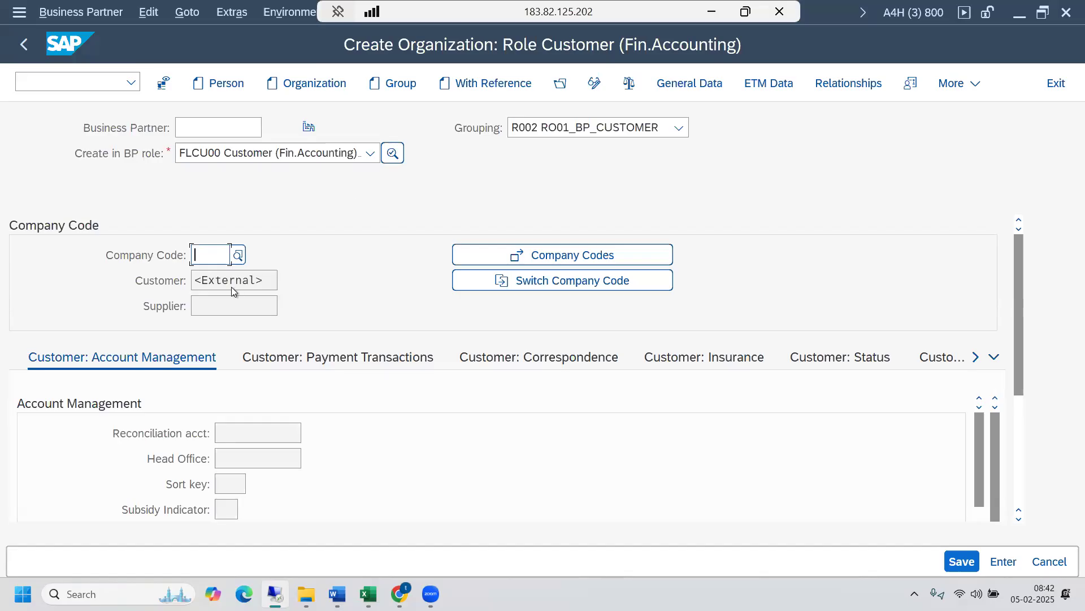
pyautogui.write('2000')
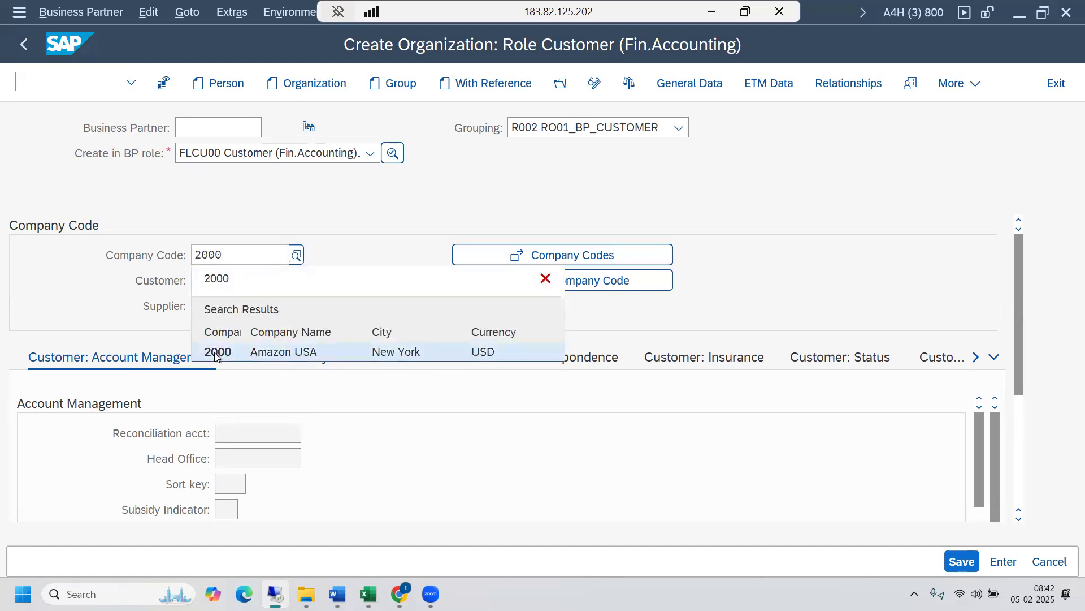
pyautogui.click(240, 351)
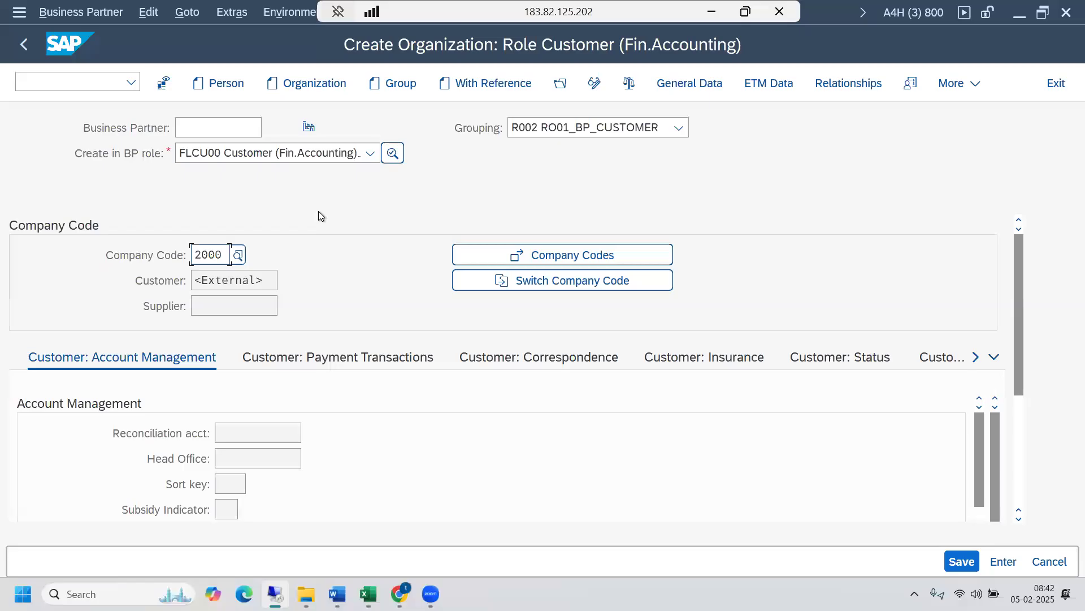
pyautogui.press('Return')
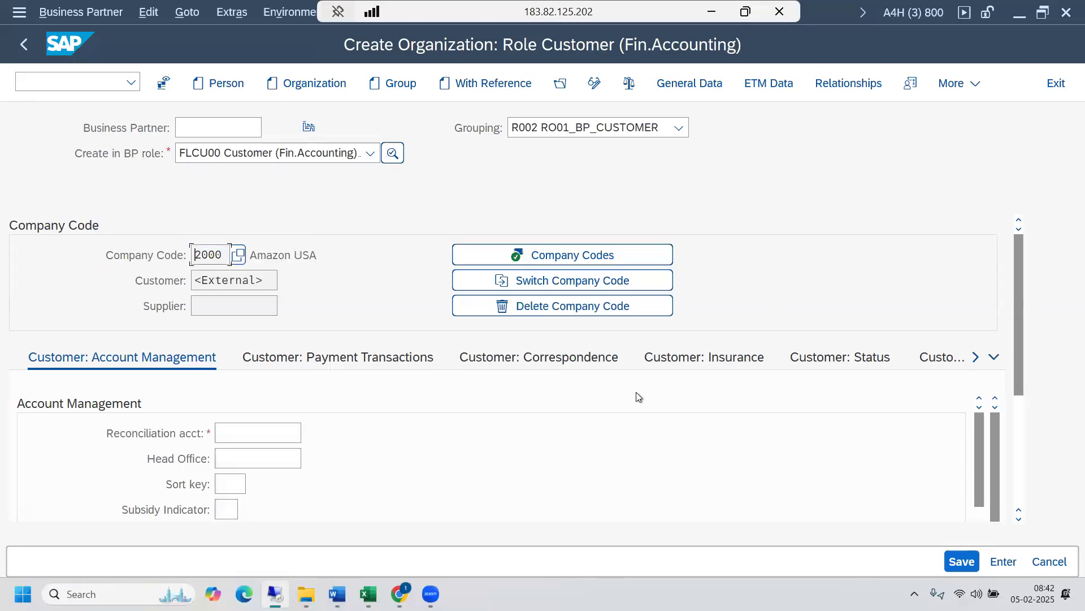
# - Set the customer's reconciliation account to Accounts Receivables - AR Recon and look over the remaining account management fields
pyautogui.click(238, 440)
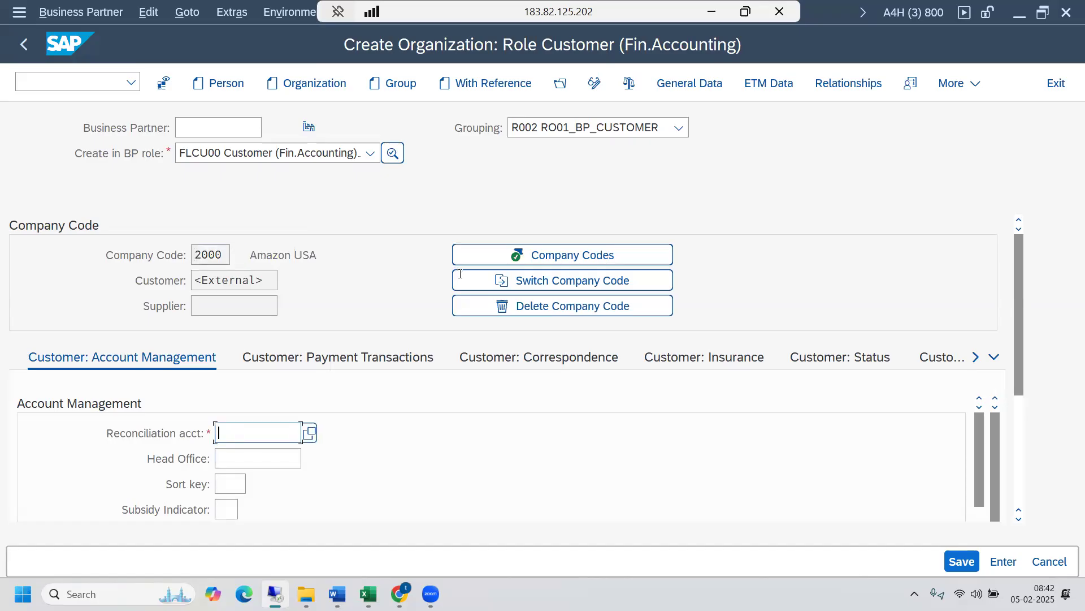
pyautogui.click(310, 433)
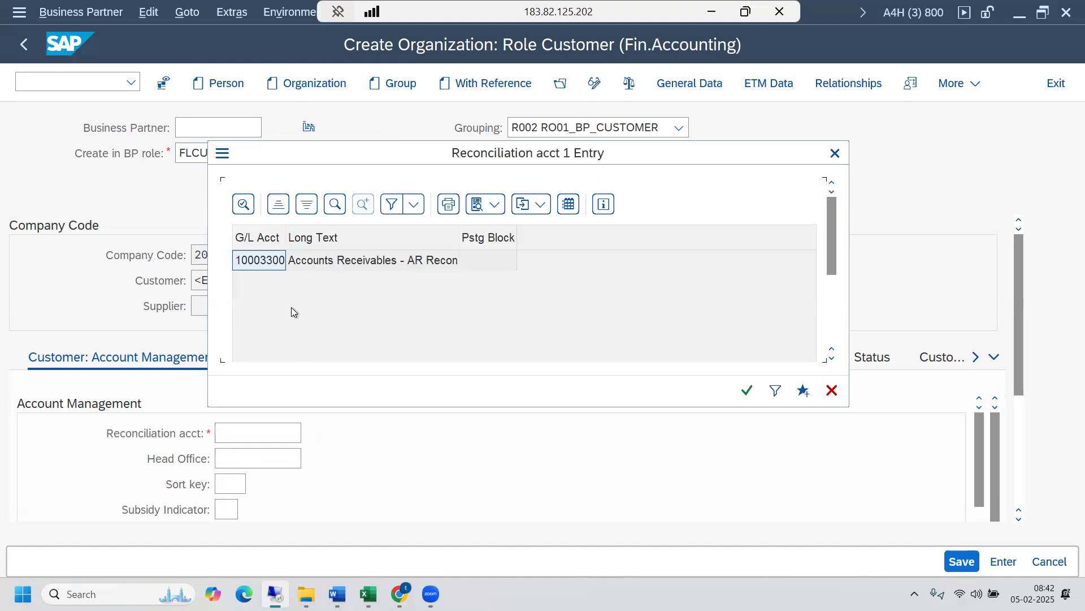
pyautogui.doubleClick(261, 264)
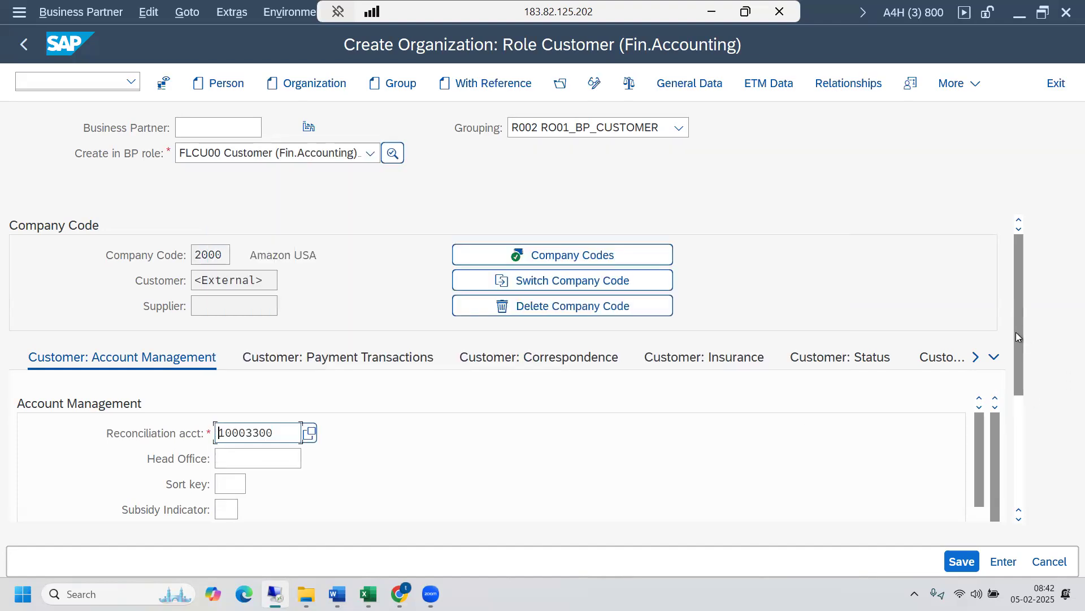
pyautogui.moveTo(1019, 371); pyautogui.dragTo(1019, 430)
pyautogui.moveTo(983, 334); pyautogui.dragTo(975, 283)
pyautogui.scroll(5, 1012, 292)
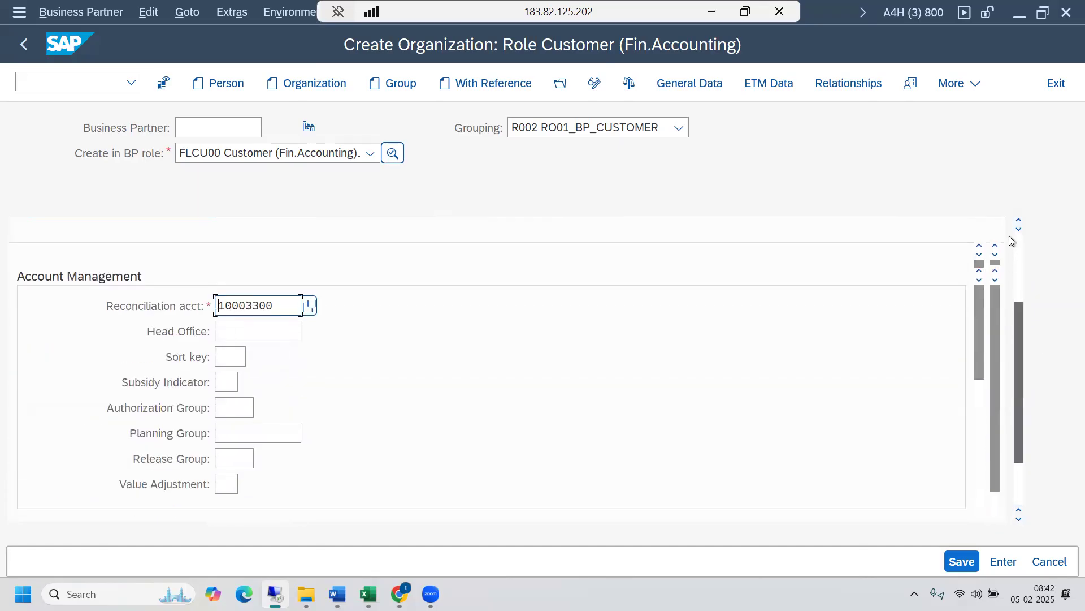
# - Set the terms of payment in the customer's payment transactions to 0001, payable immediately due net
pyautogui.click(319, 357)
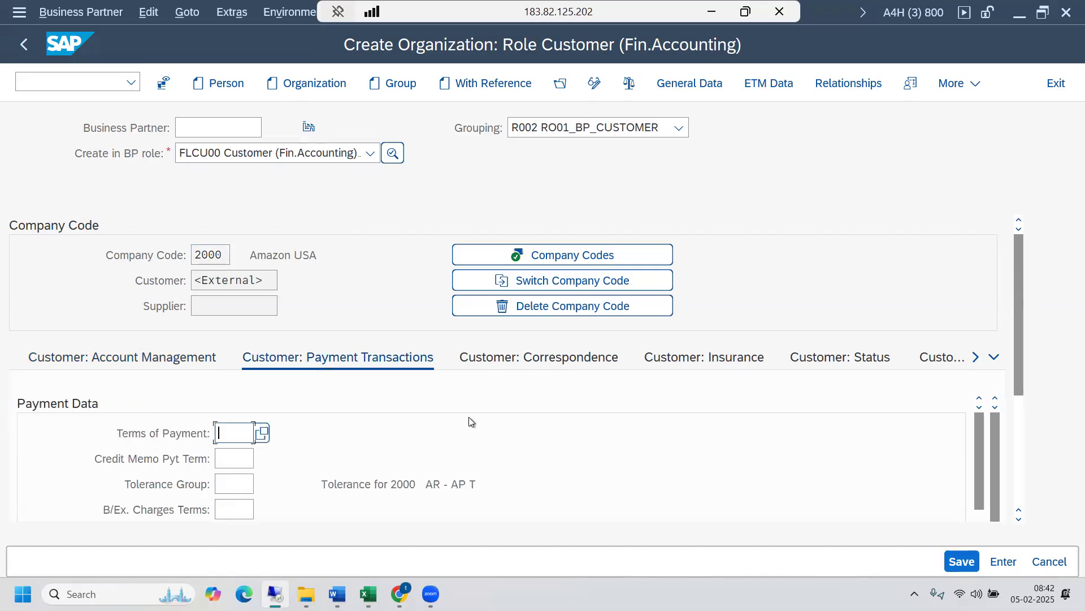
pyautogui.click(261, 433)
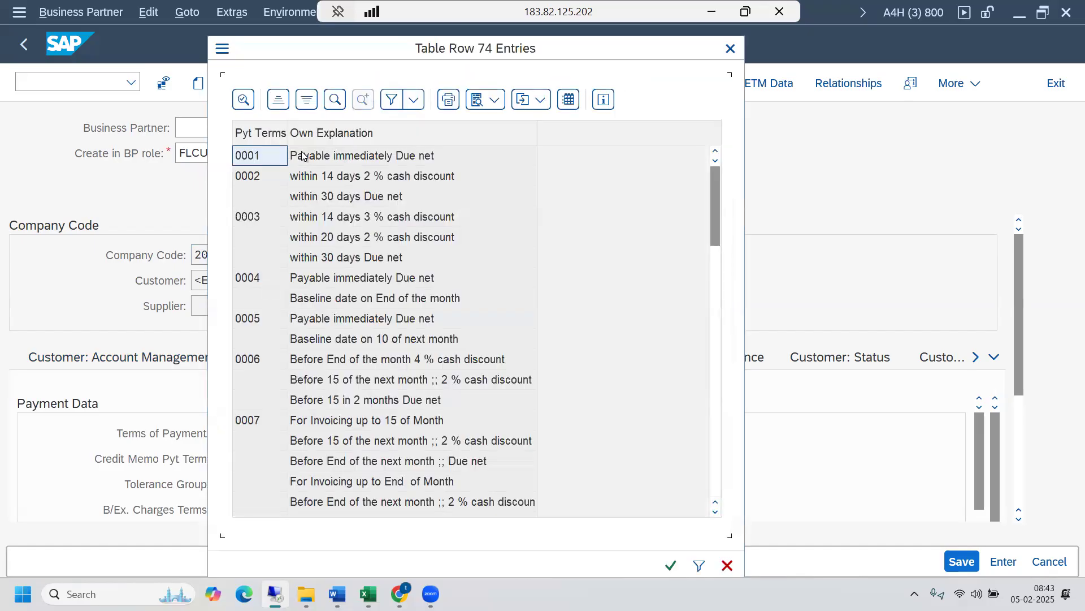
pyautogui.doubleClick(303, 157)
# - Assign the incoming payment method M (Direct Debit) under the customer's automatic payment transactions
pyautogui.moveTo(1019, 355); pyautogui.dragTo(1019, 436)
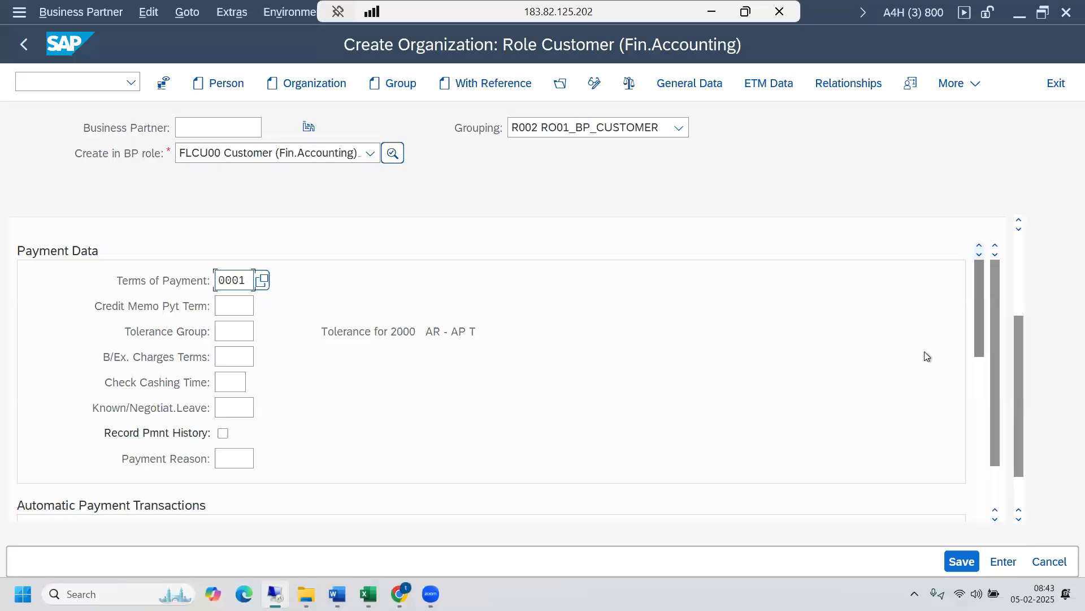
pyautogui.moveTo(978, 327); pyautogui.dragTo(974, 390)
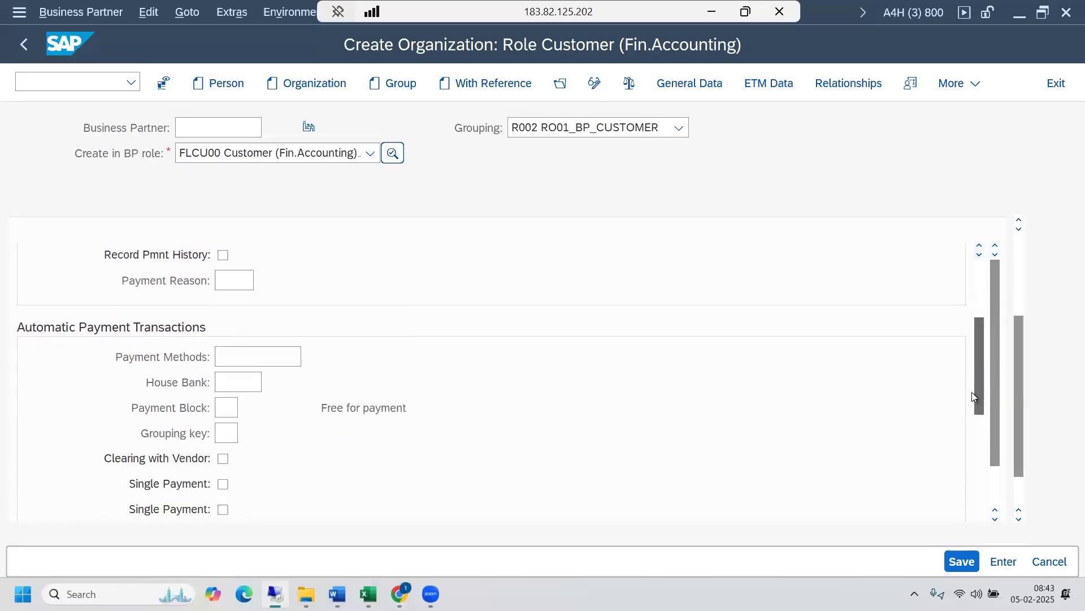
pyautogui.click(254, 329)
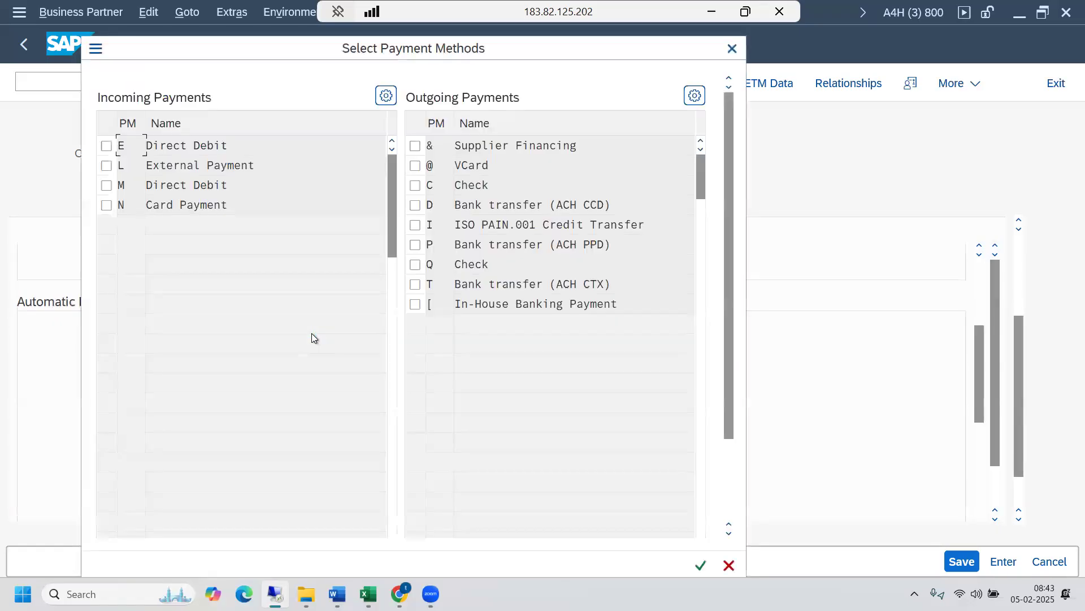
pyautogui.moveTo(235, 48); pyautogui.dragTo(219, 161)
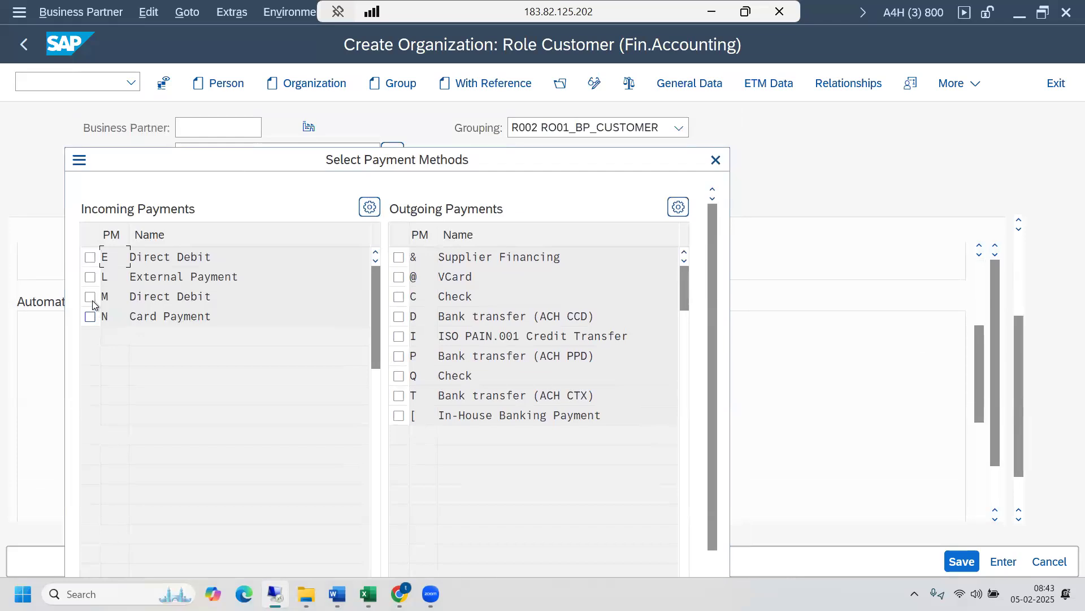
pyautogui.click(90, 297)
pyautogui.moveTo(304, 159); pyautogui.dragTo(322, 12)
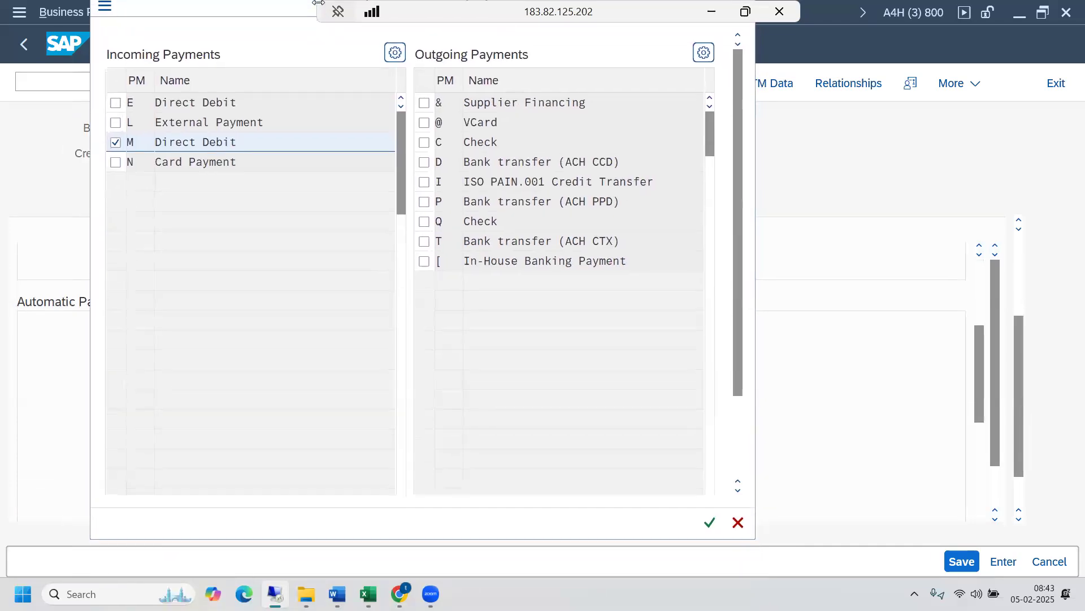
pyautogui.click(708, 533)
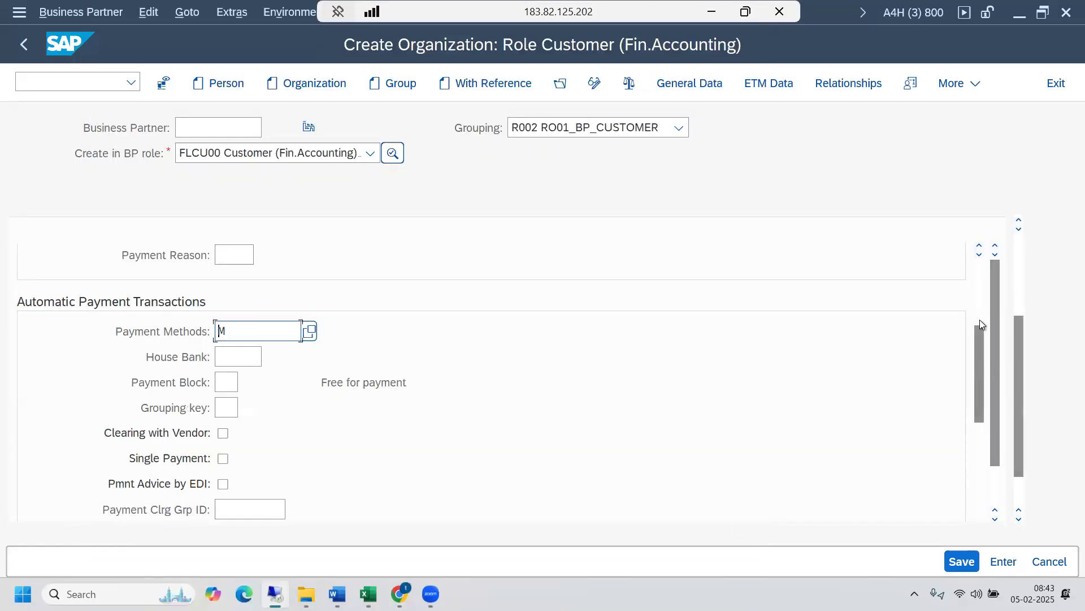
pyautogui.moveTo(982, 348); pyautogui.dragTo(978, 263)
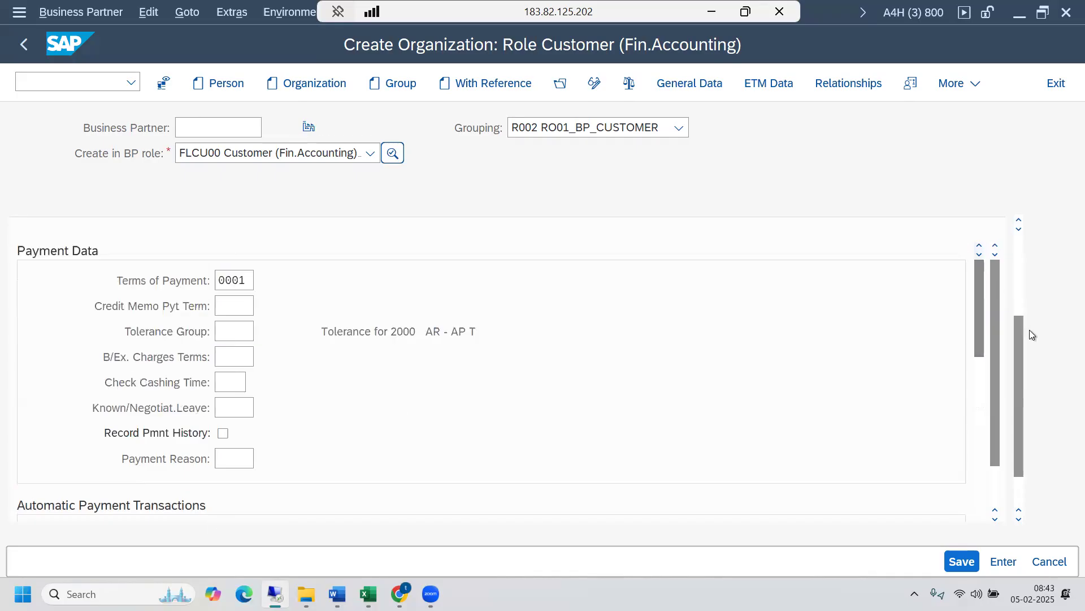
# - Review the customer's company code data, check the business partner for errors and save it
pyautogui.moveTo(1019, 340); pyautogui.dragTo(1019, 231)
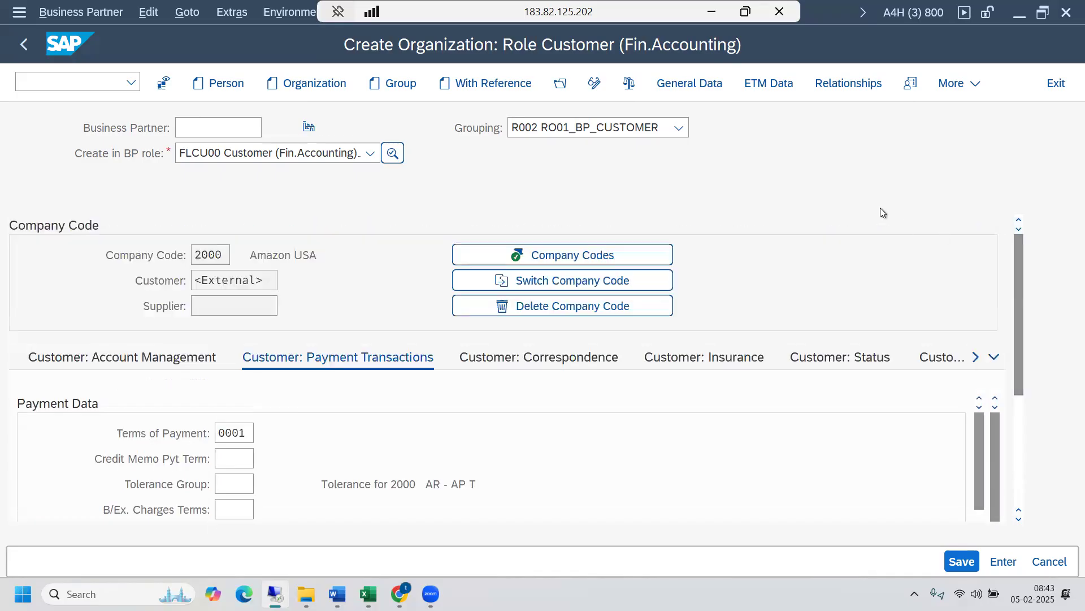
pyautogui.scroll(-5, 880, 208)
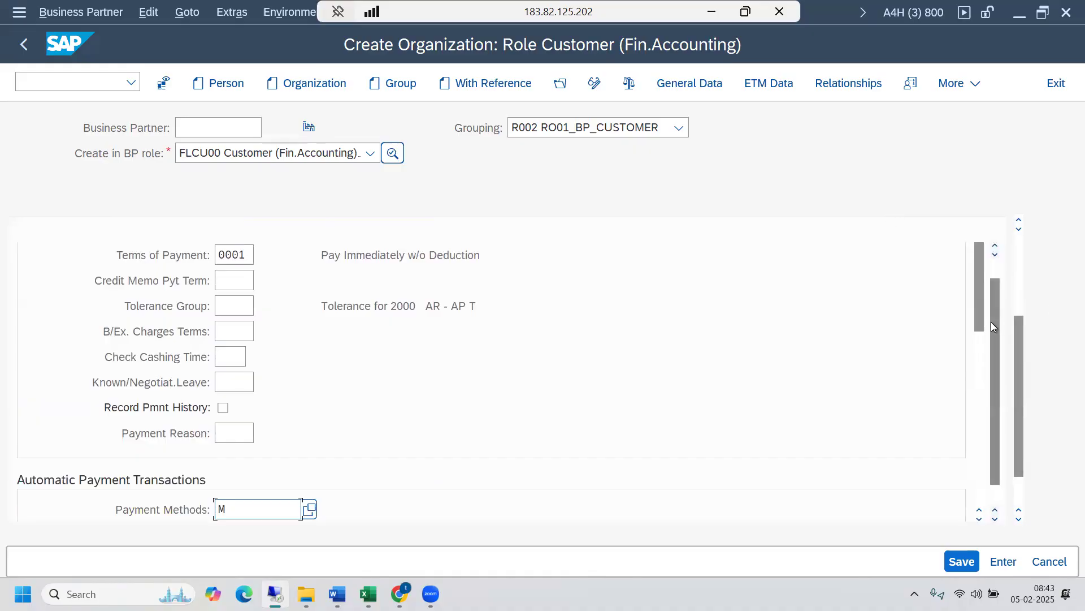
pyautogui.scroll(1, 992, 321)
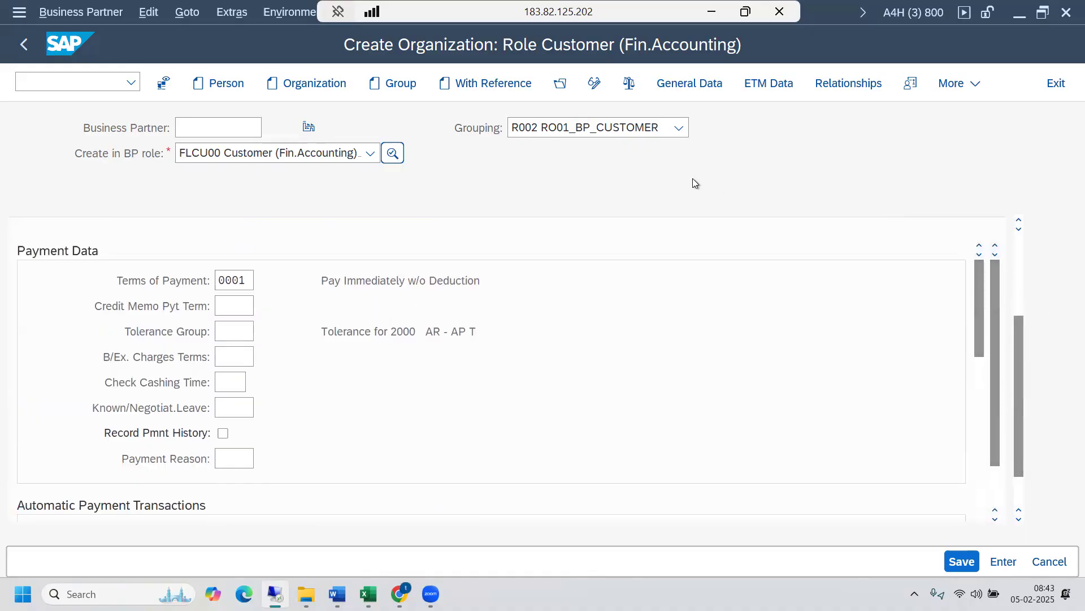
pyautogui.click(627, 83)
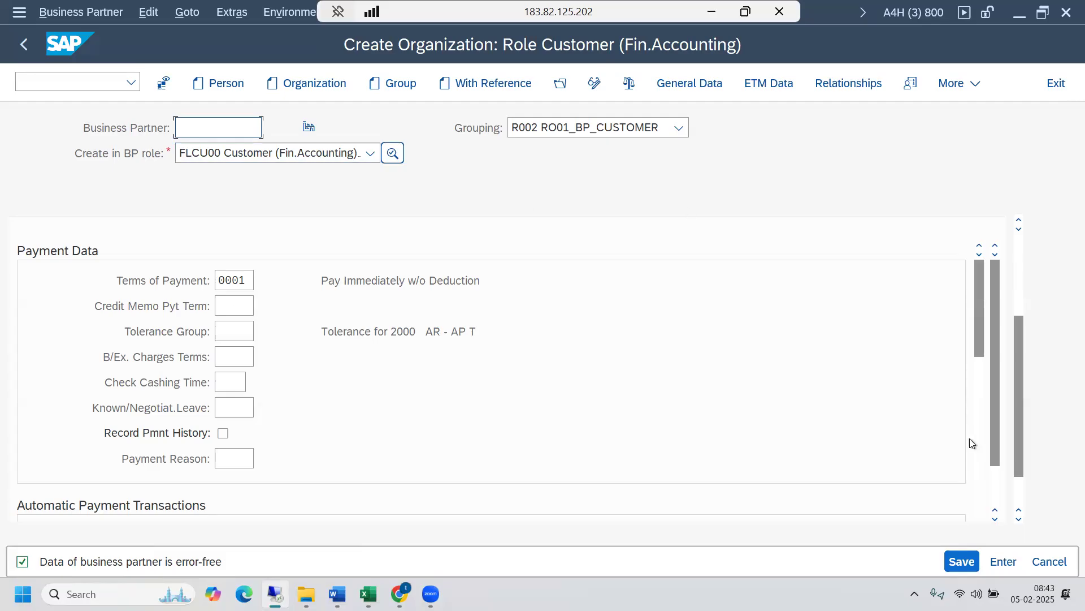
pyautogui.click(961, 561)
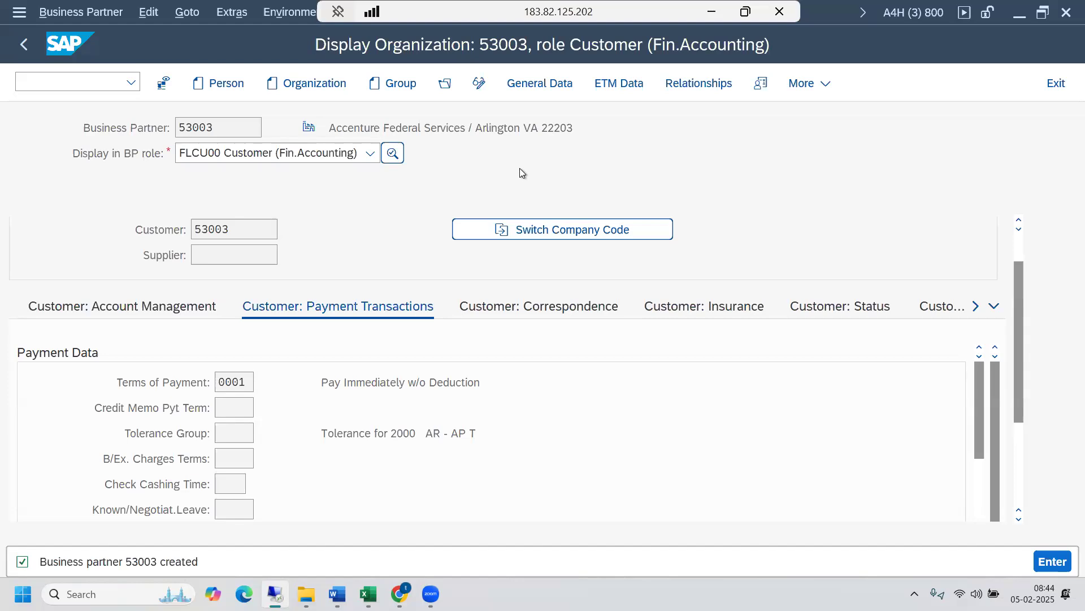
# - Put the business partner in change mode, add the role FLCU01 Customer and go to its sales and distribution area data
pyautogui.click(371, 155)
pyautogui.click(427, 187)
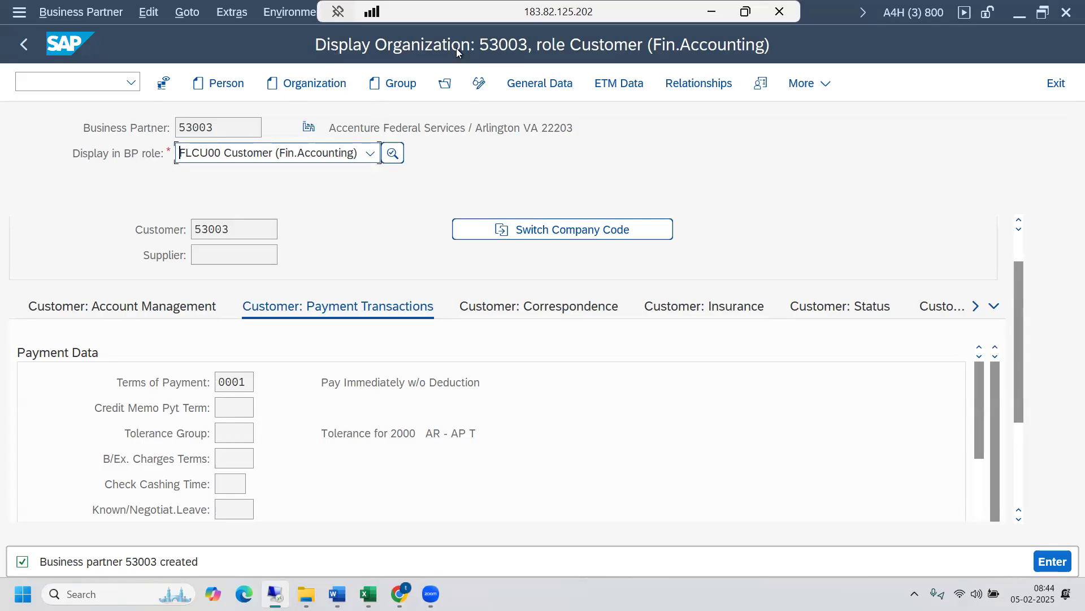
pyautogui.click(479, 83)
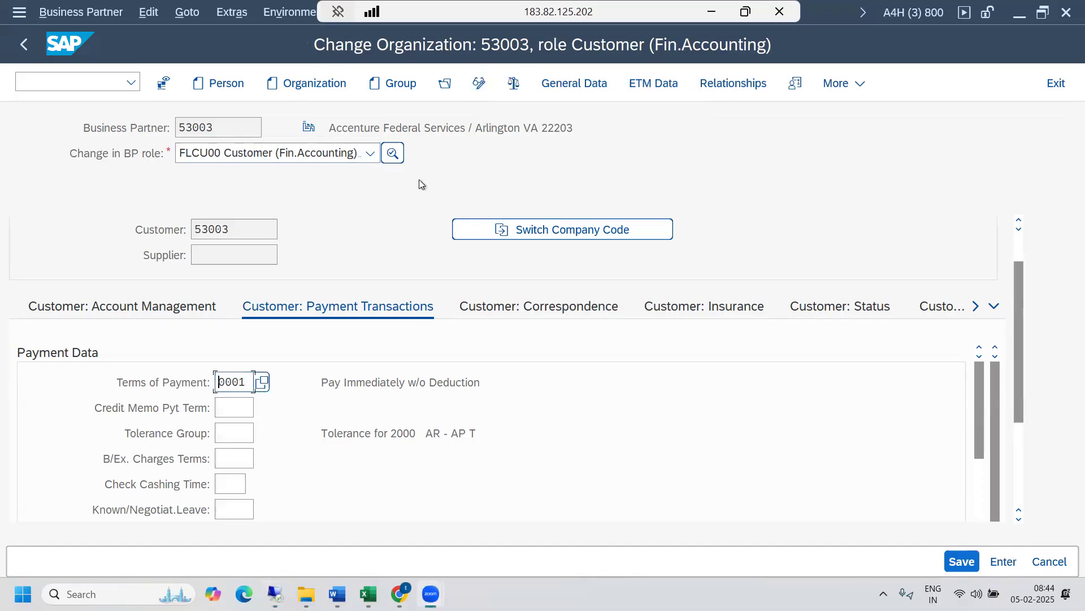
pyautogui.click(370, 154)
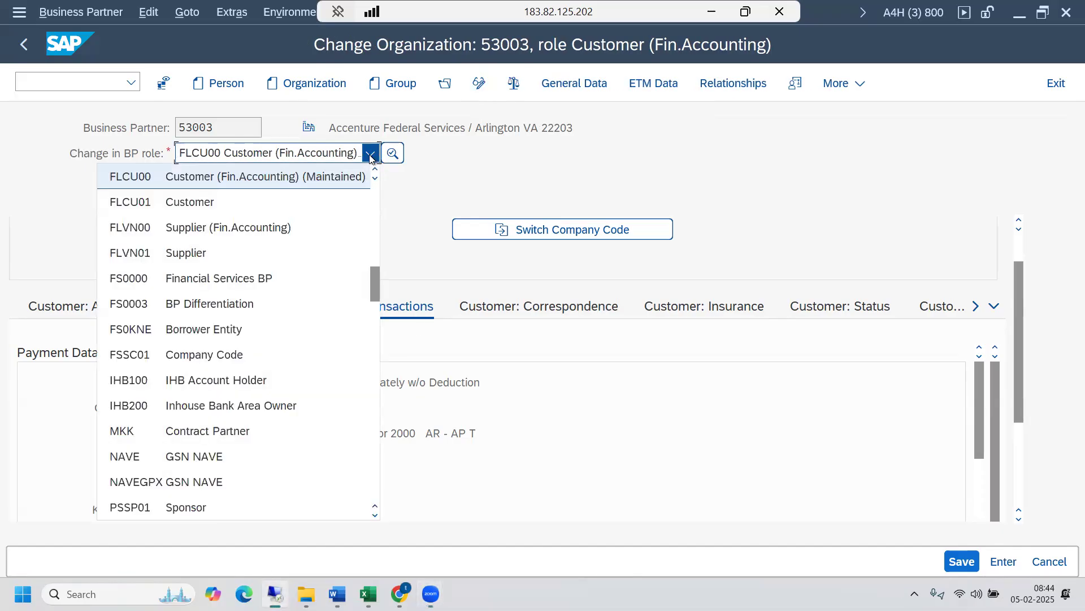
pyautogui.click(225, 202)
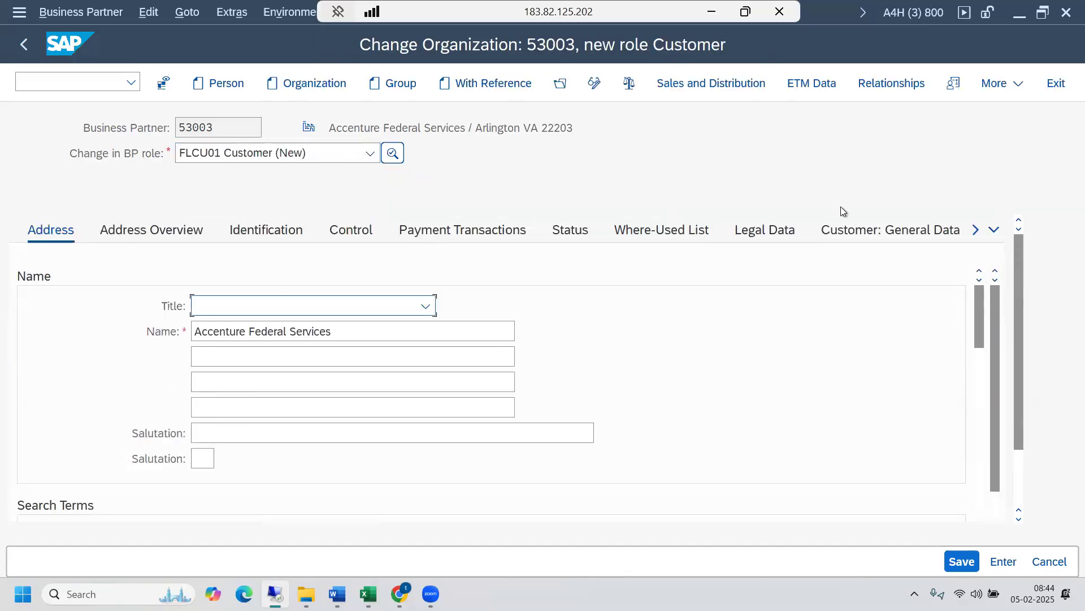
pyautogui.click(697, 83)
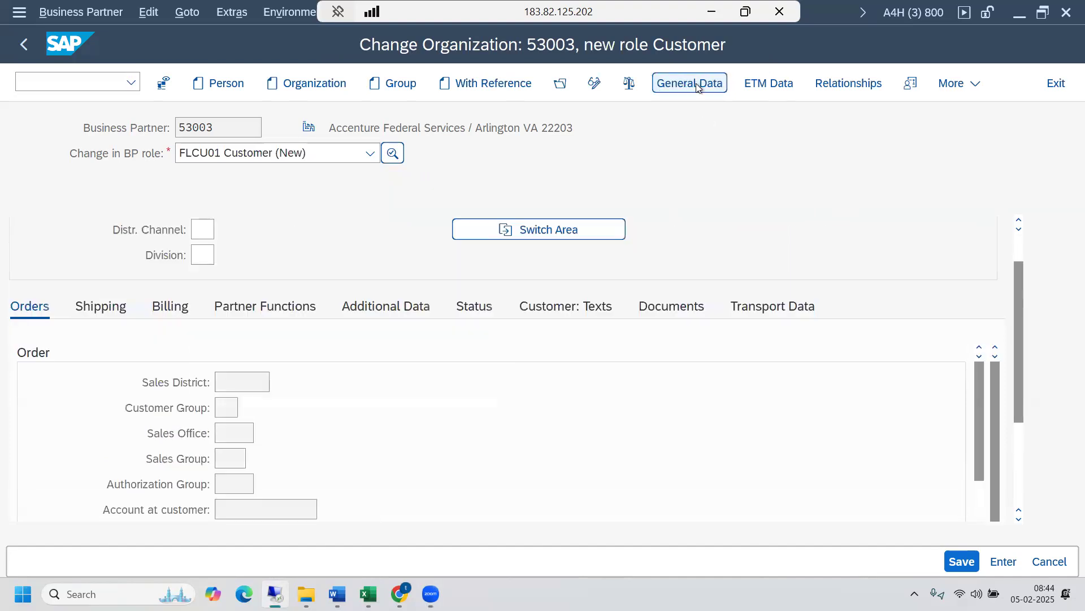
pyautogui.moveTo(1019, 293); pyautogui.dragTo(1013, 230)
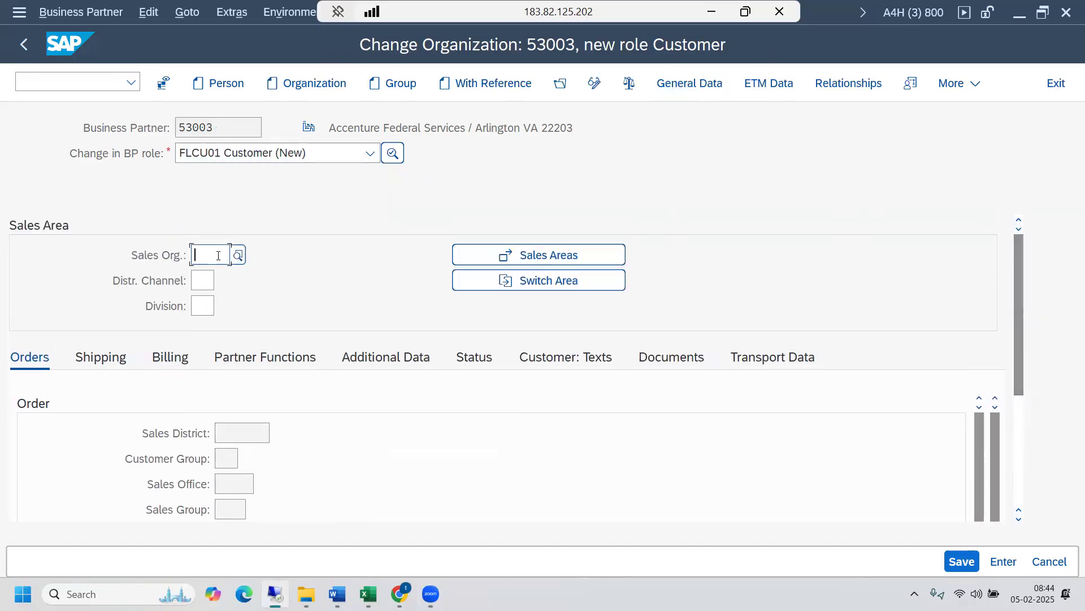
# - Look up the sales organization, distribution channel and division keys on the SD Org sheet of the KDS - SD & LE workbook in Excel
pyautogui.moveTo(368, 594)
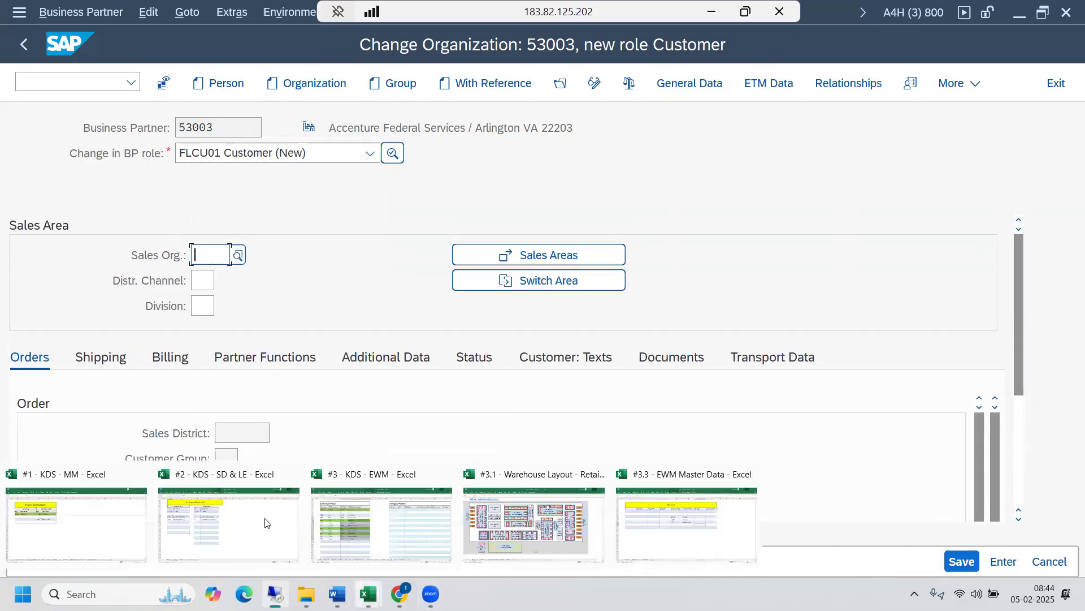
pyautogui.click(218, 512)
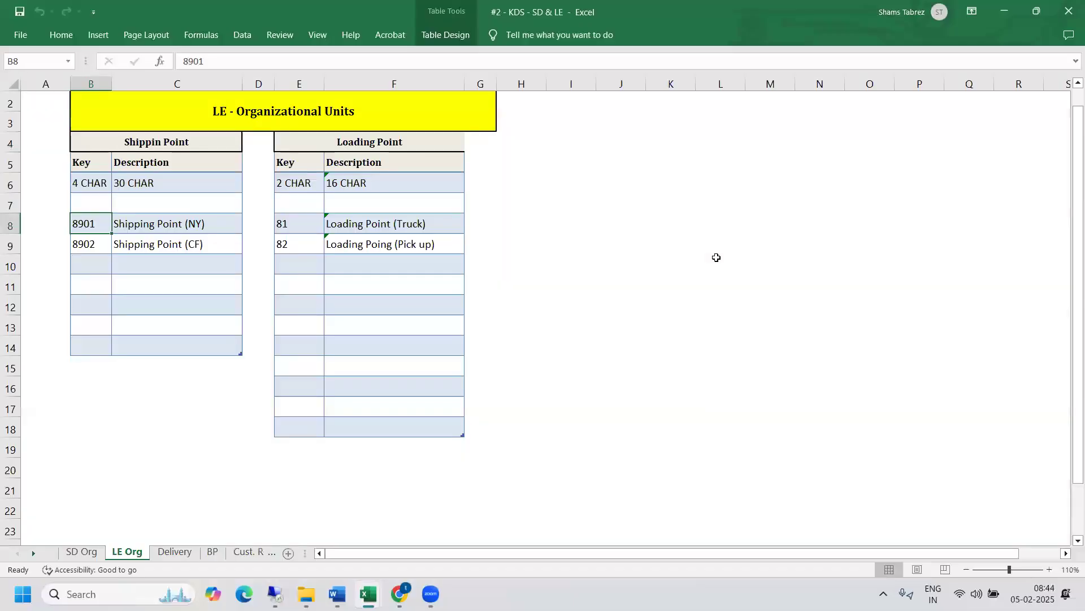
pyautogui.hotkey('ctrl', 'pageup')
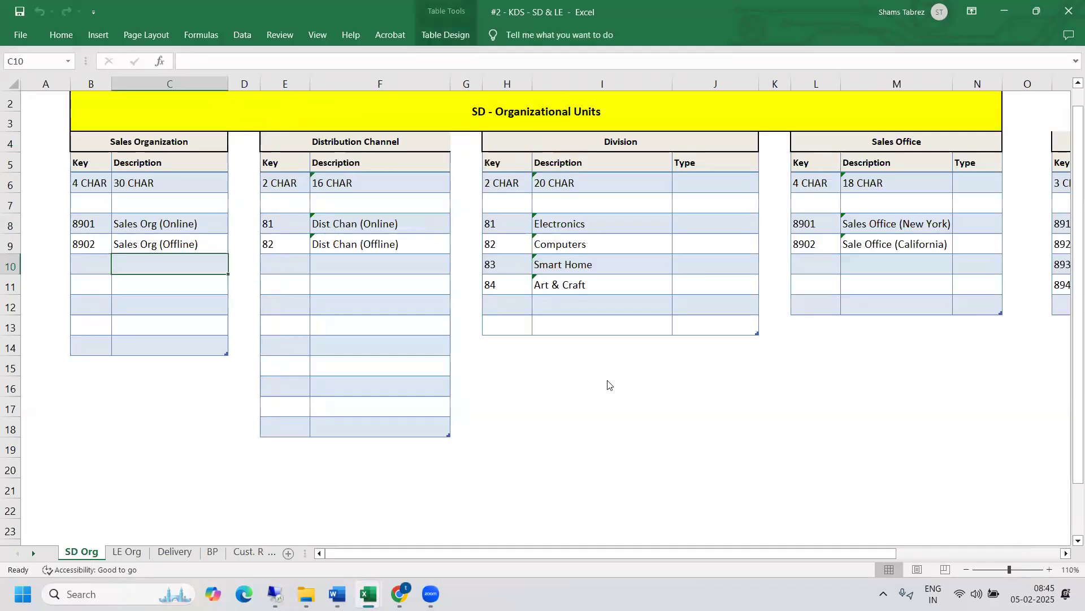
pyautogui.click(633, 384)
pyautogui.moveTo(93, 227); pyautogui.dragTo(579, 225)
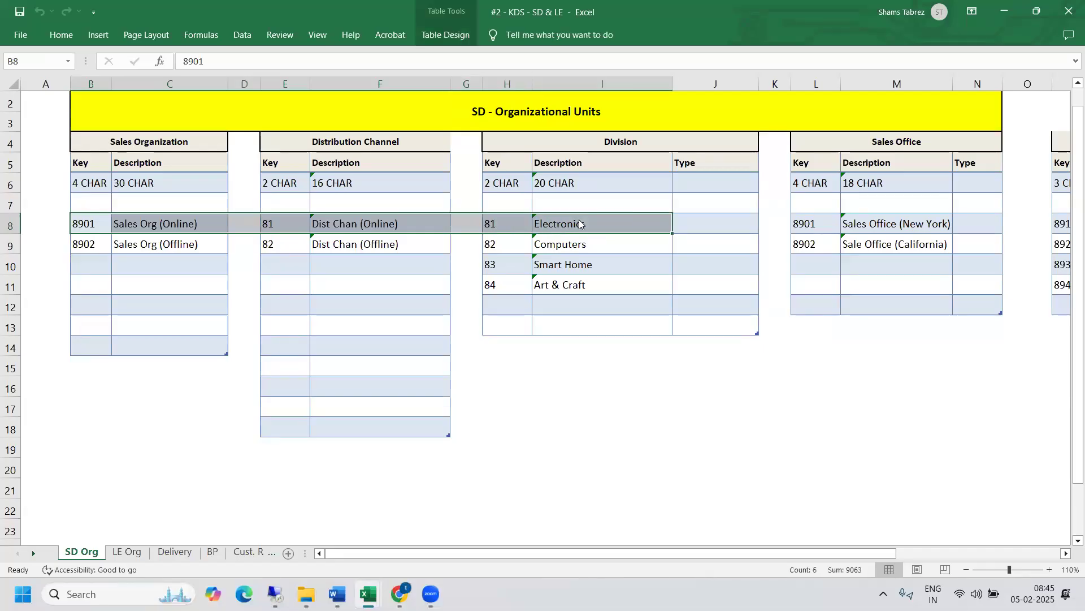
pyautogui.hotkey('alt', 'Tab')
# - Back in SAP, assign the customer the sales area with sales organization 8901, distribution channel 81 and division 81
pyautogui.write('3901')
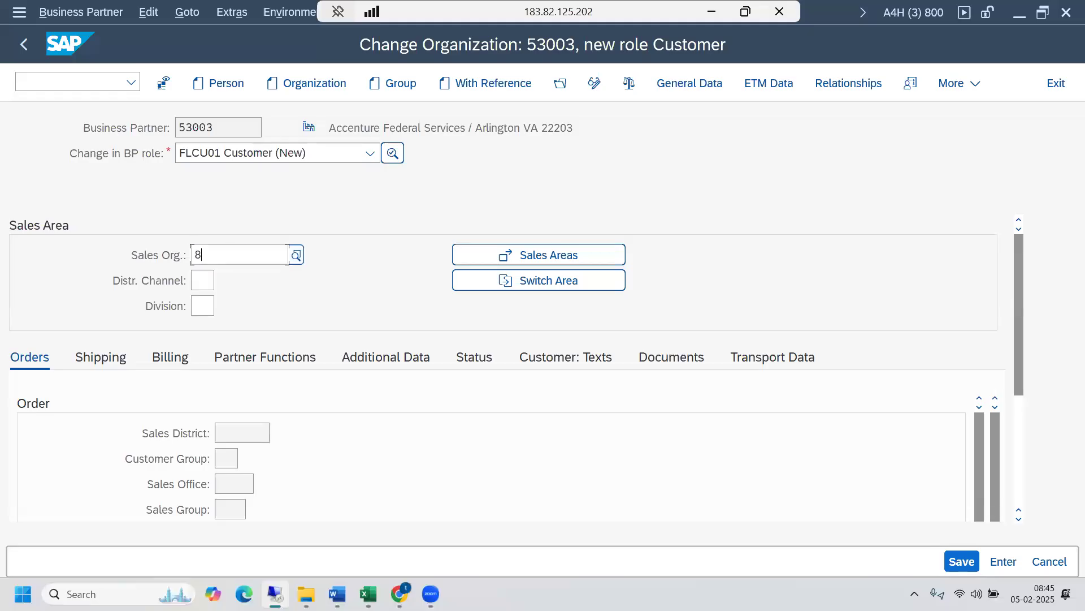
pyautogui.press('Tab')
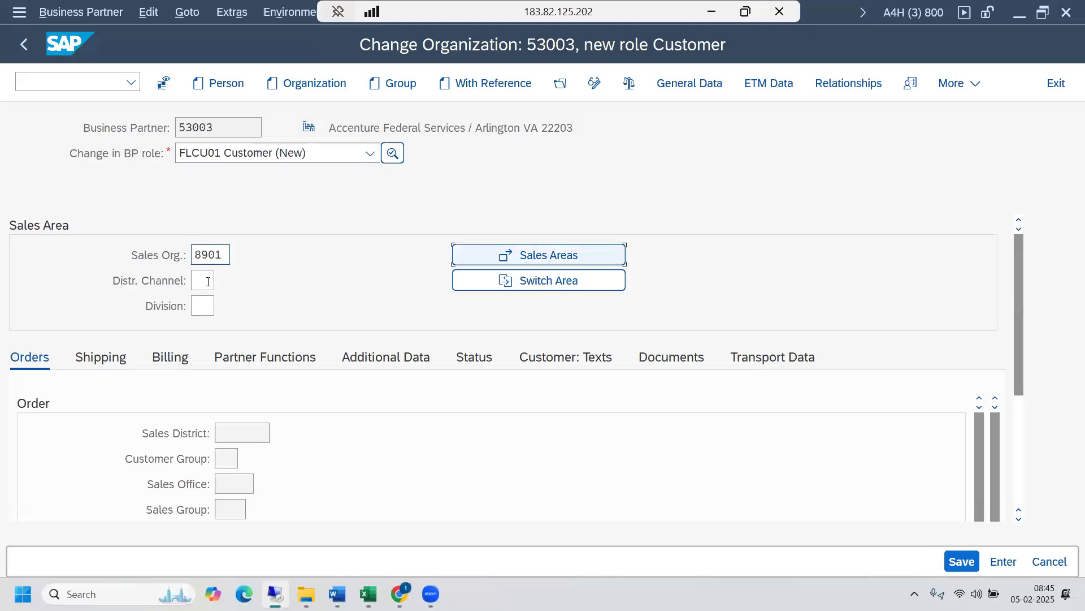
pyautogui.click(208, 281)
pyautogui.write('81')
pyautogui.press('Tab')
pyautogui.click(207, 307)
pyautogui.write('81')
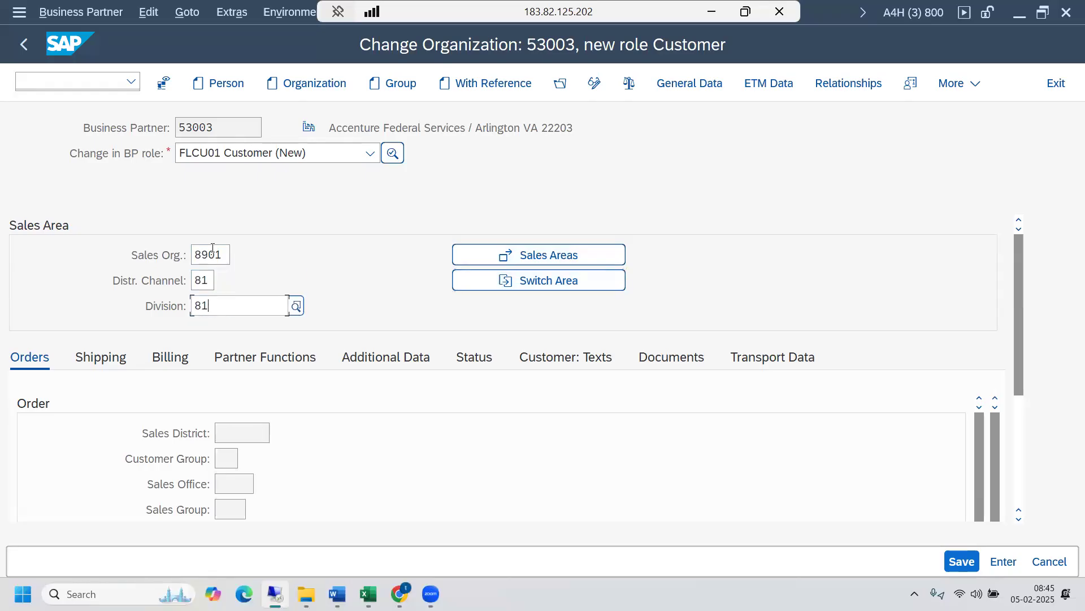
pyautogui.click(212, 403)
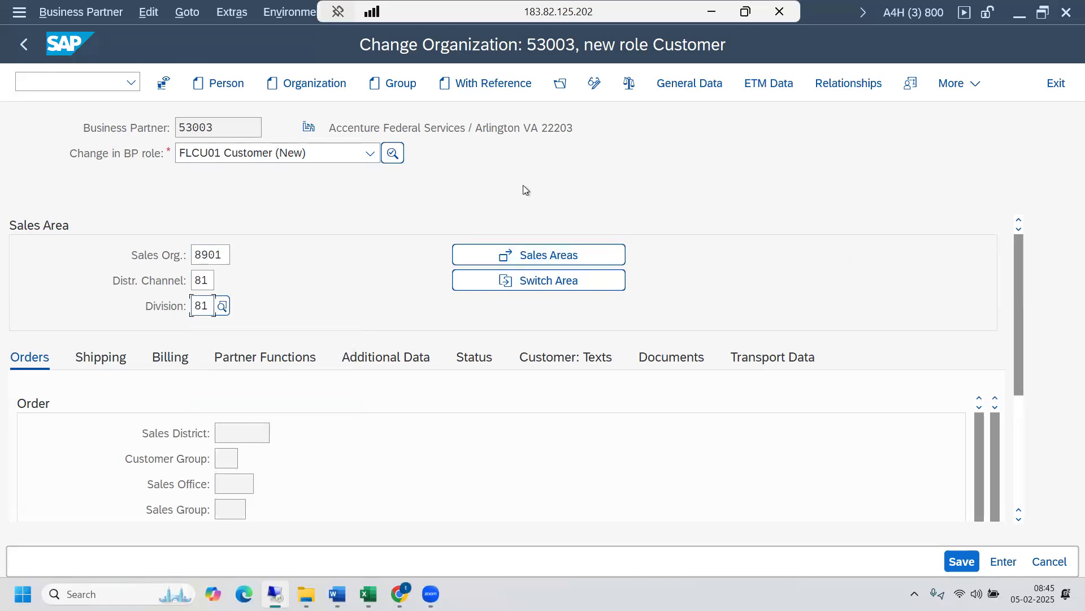
pyautogui.click(213, 127)
pyautogui.press('Return')
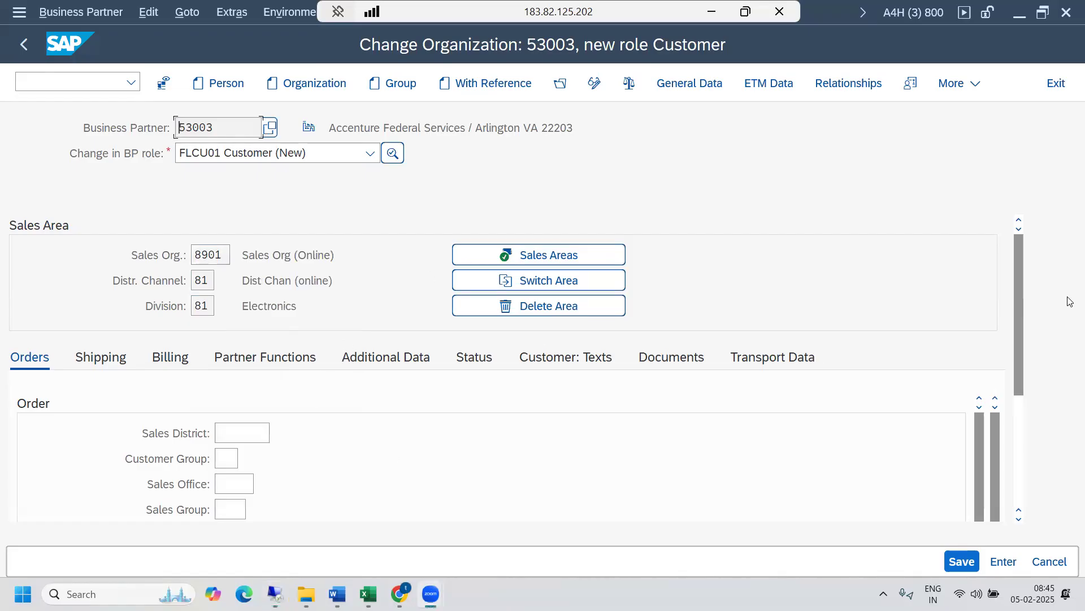
# - Review the sales area's shipping, billing and partner function data and save the customer role
pyautogui.moveTo(1016, 331)
pyautogui.mouseDown()
pyautogui.moveTo(1013, 433)
pyautogui.moveTo(1016, 316)
pyautogui.mouseUp()
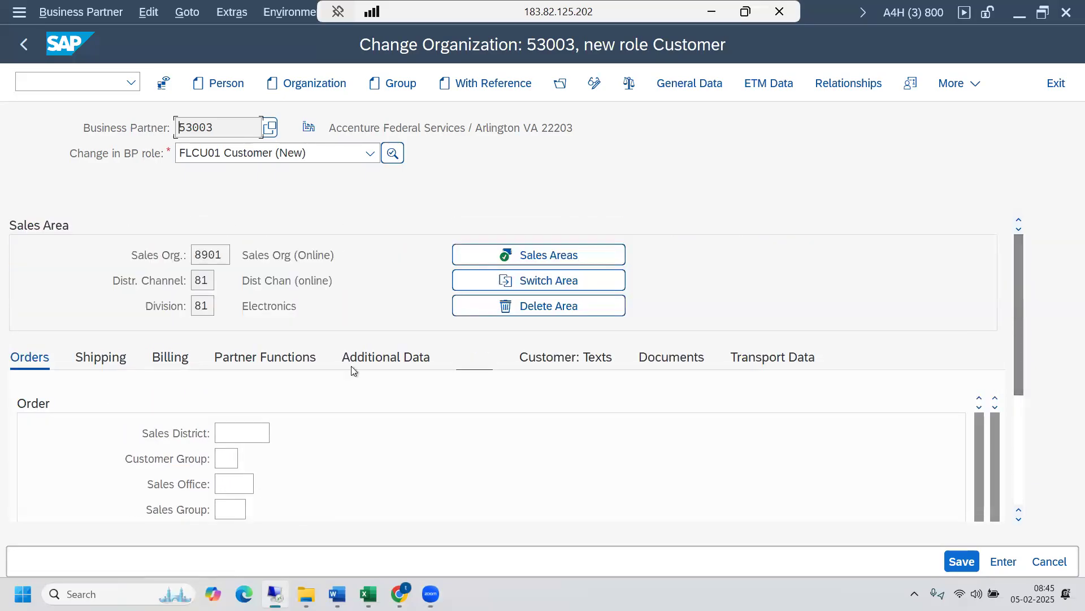
pyautogui.click(121, 358)
pyautogui.click(177, 358)
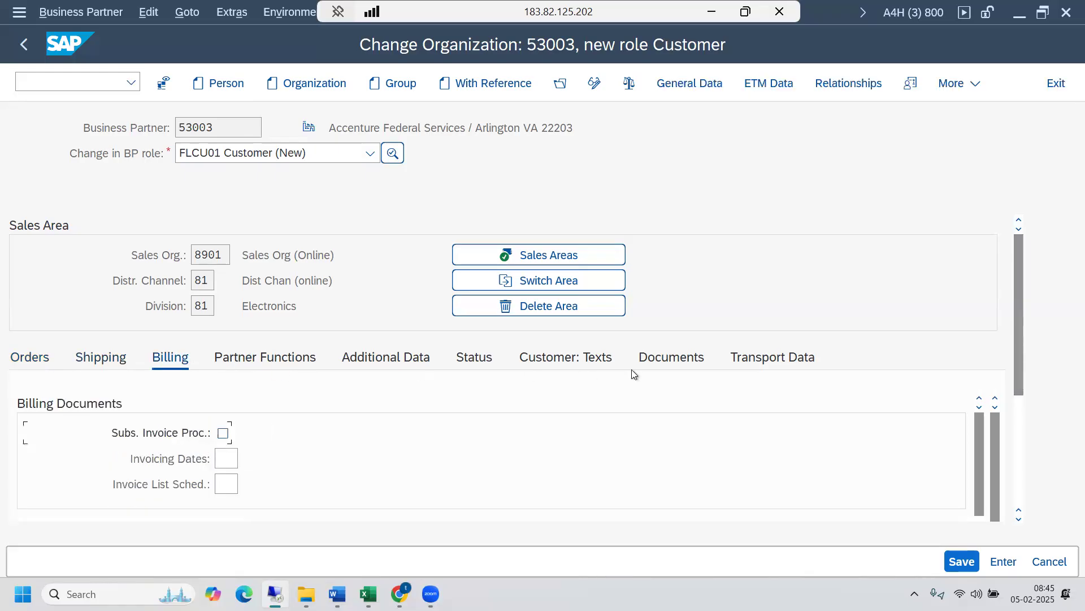
pyautogui.click(287, 366)
pyautogui.moveTo(1017, 347); pyautogui.dragTo(1019, 273)
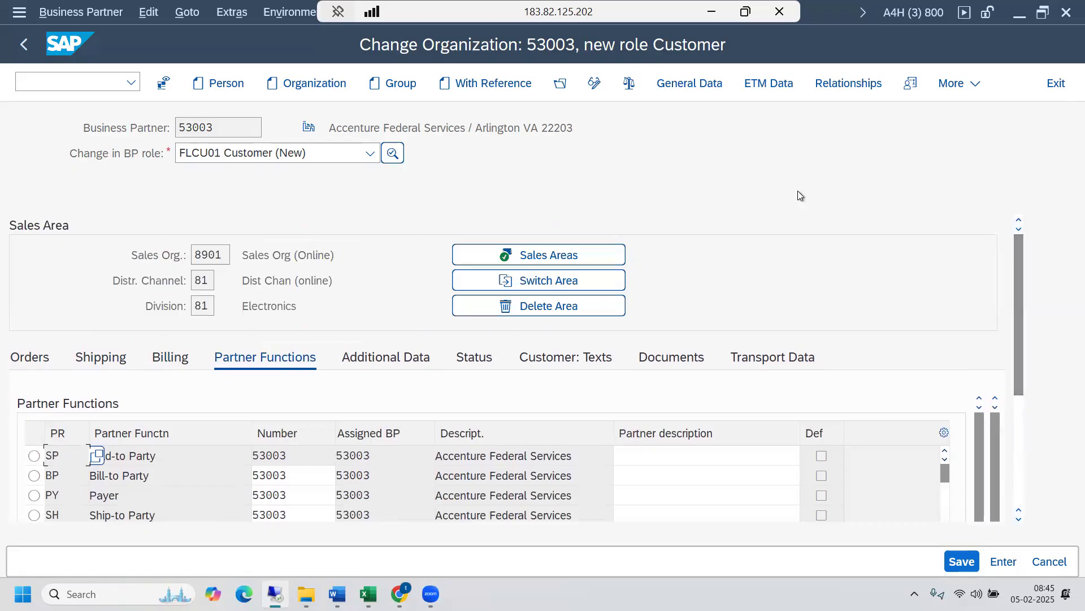
pyautogui.moveTo(1019, 338); pyautogui.dragTo(1016, 392)
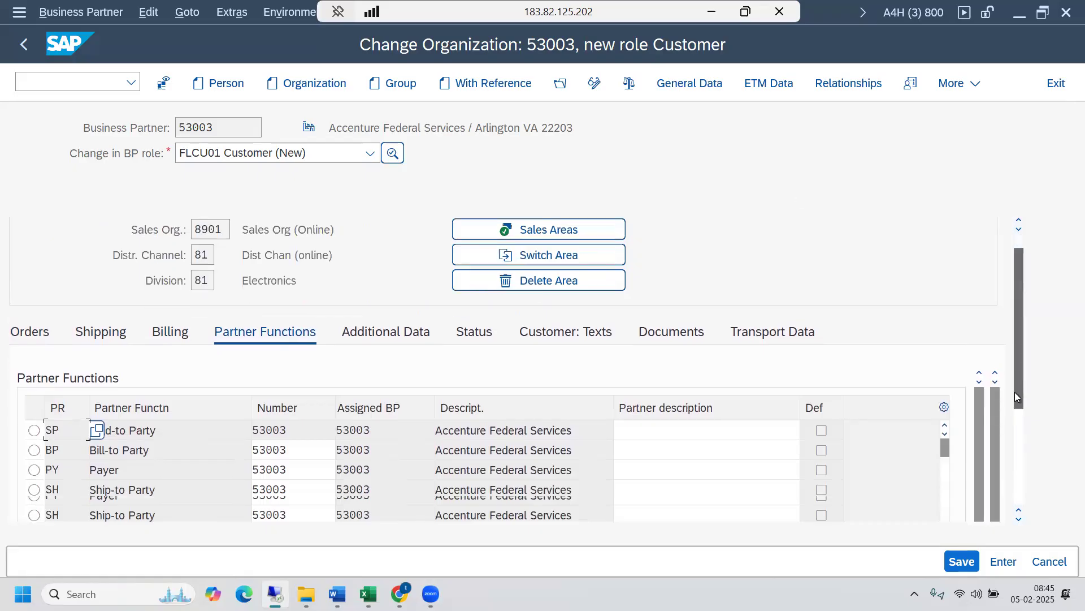
pyautogui.click(964, 562)
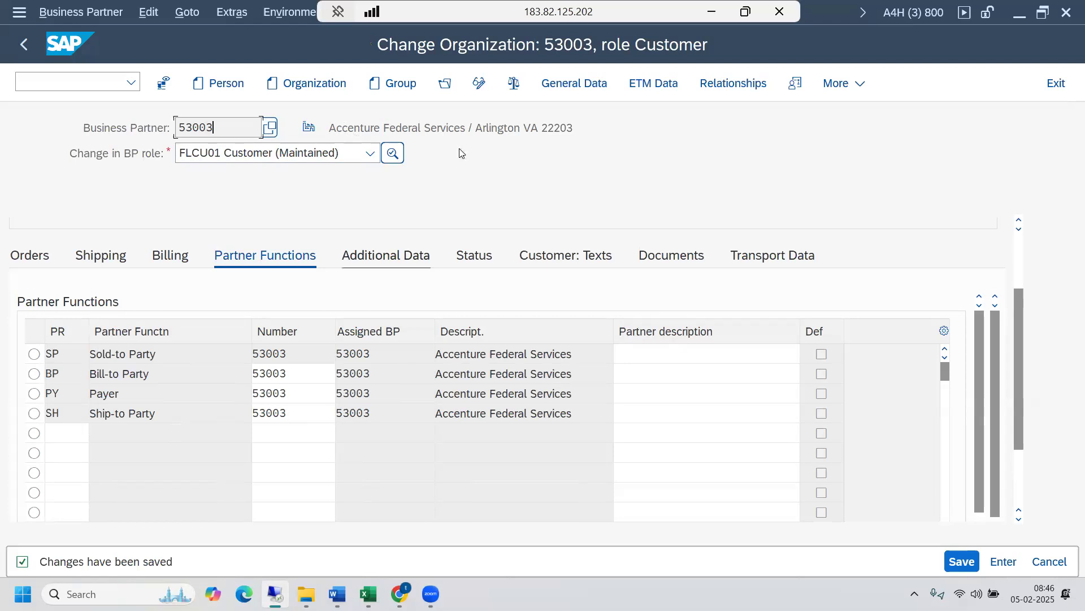
# - Consult the VA01 sales order creation step in the Word document #4 - Outbound Process and return to SAP
pyautogui.moveTo(337, 594)
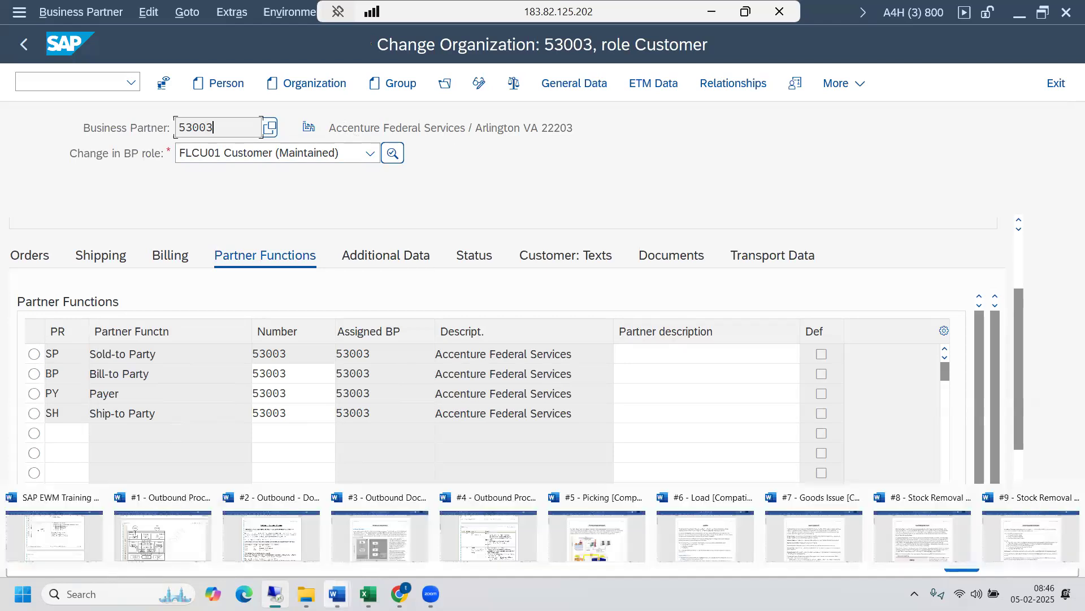
pyautogui.click(482, 533)
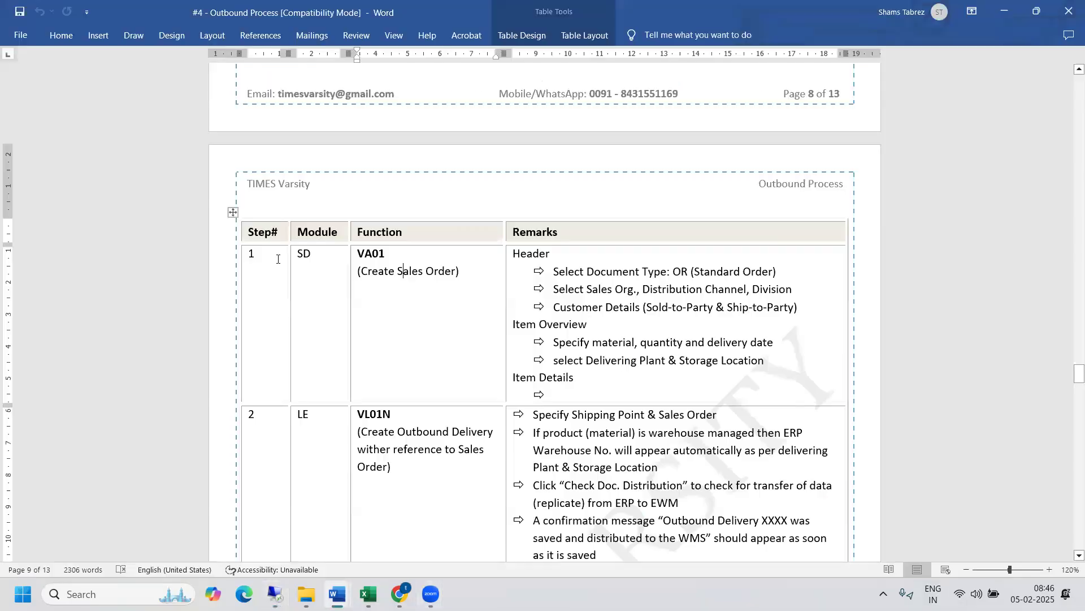
pyautogui.moveTo(277, 259); pyautogui.dragTo(631, 323)
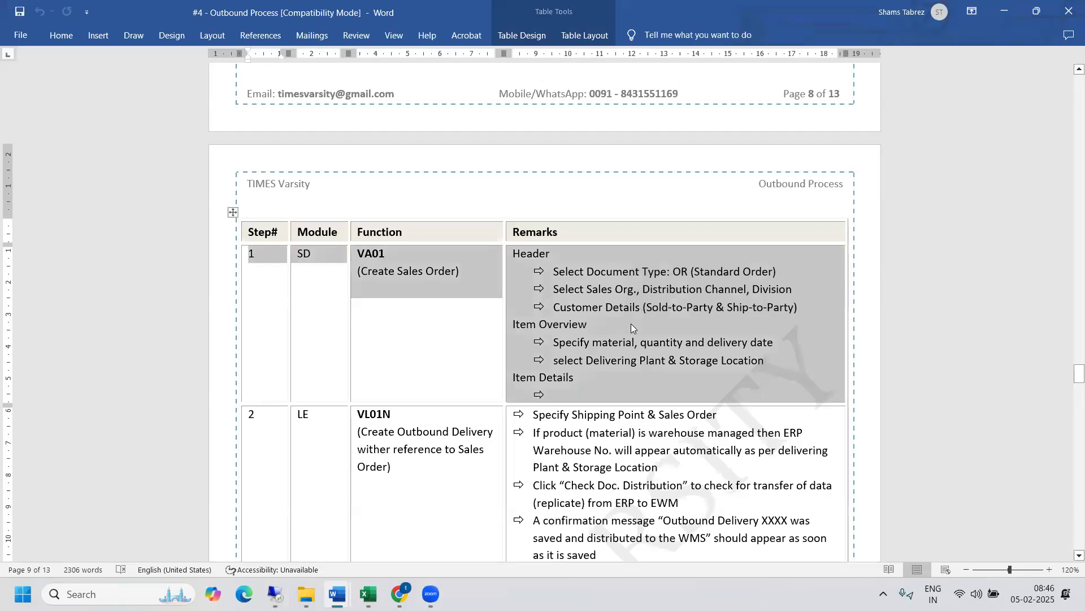
pyautogui.click(275, 594)
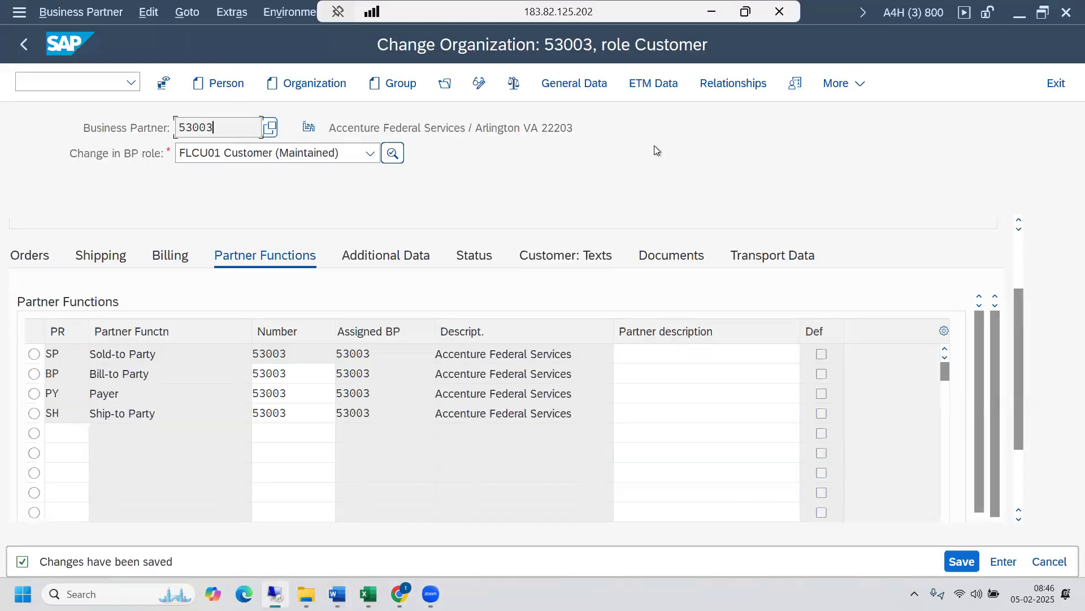
# - Open a new SAP session and set the customer's business partner record in the existing session to display mode
pyautogui.hotkey('ctrl', 'n')
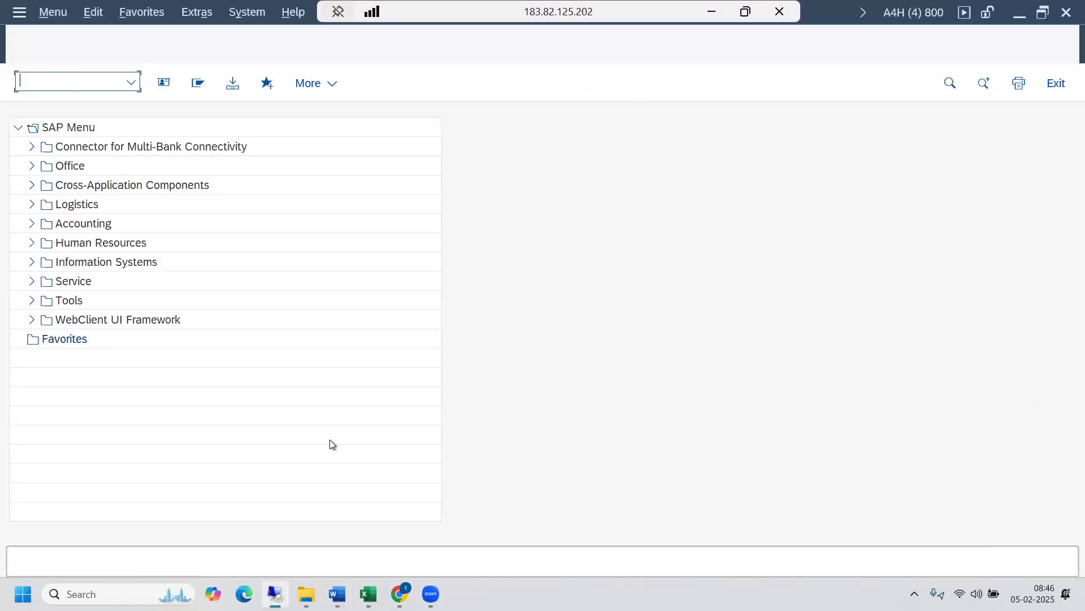
pyautogui.moveTo(306, 593)
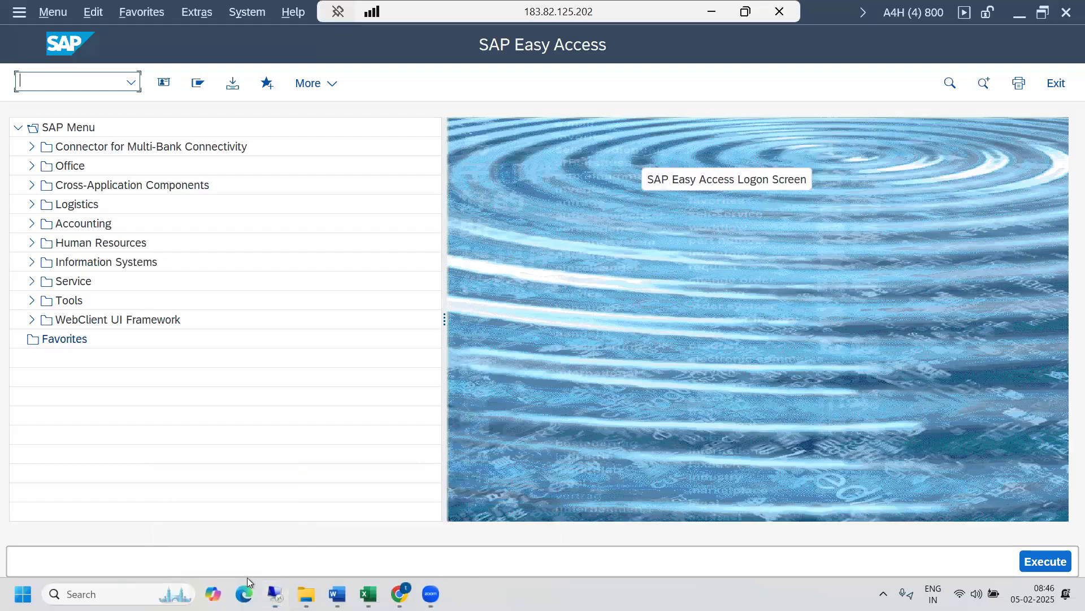
pyautogui.moveTo(226, 596)
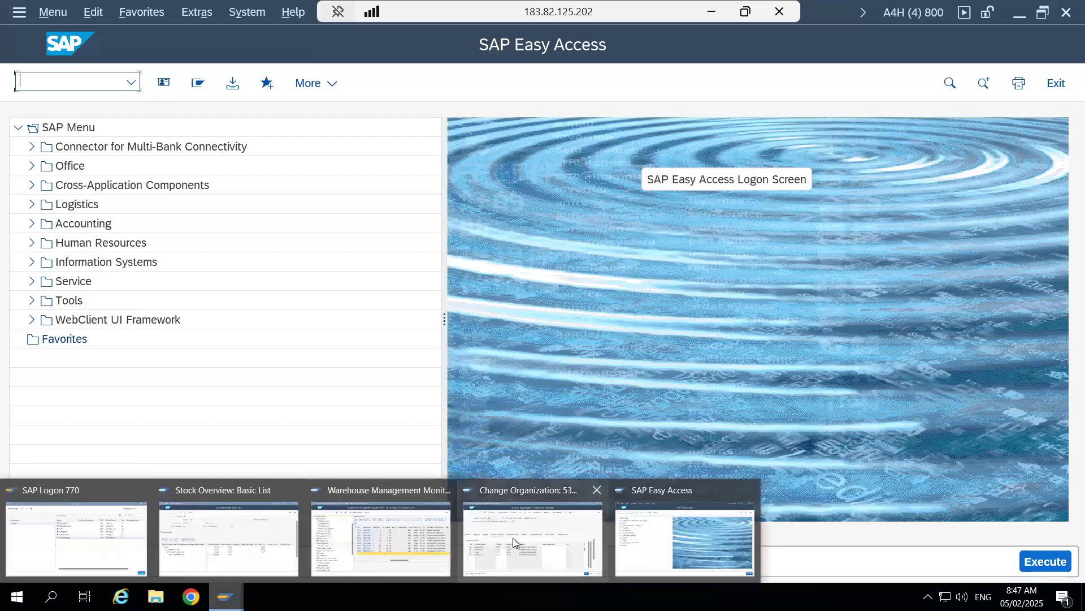
pyautogui.click(514, 538)
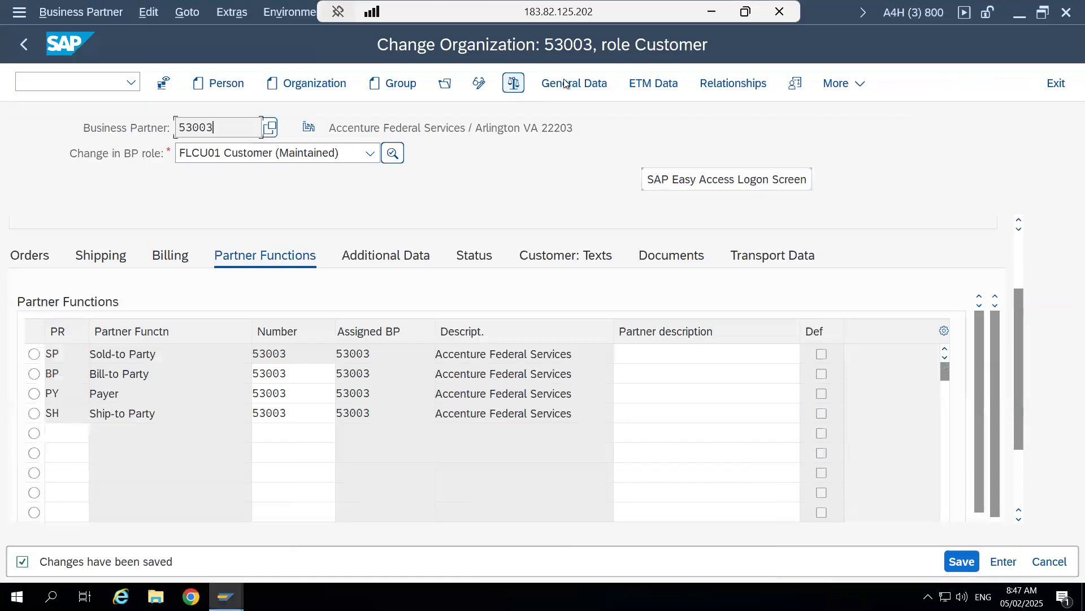
pyautogui.click(479, 83)
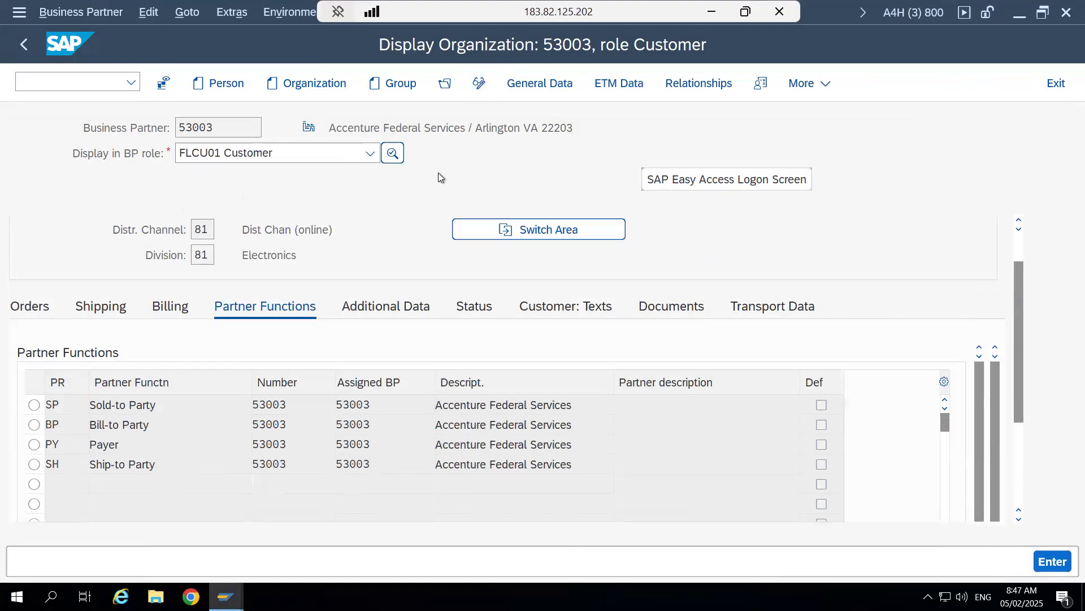
pyautogui.moveTo(226, 596)
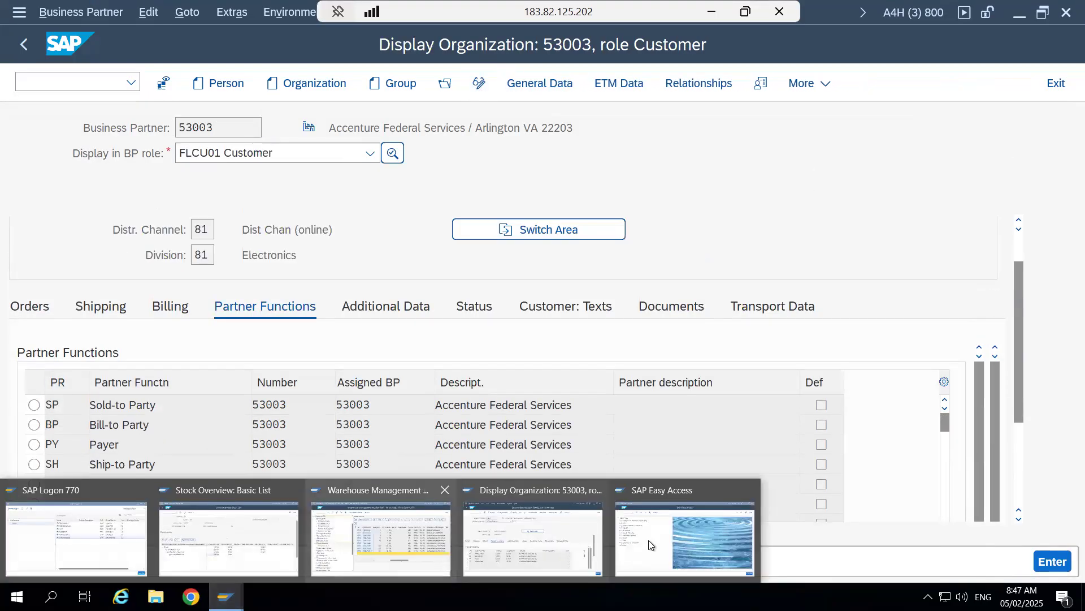
# - Switch to the new SAP session and start the VA01 transaction for creating a sales order
pyautogui.click(684, 531)
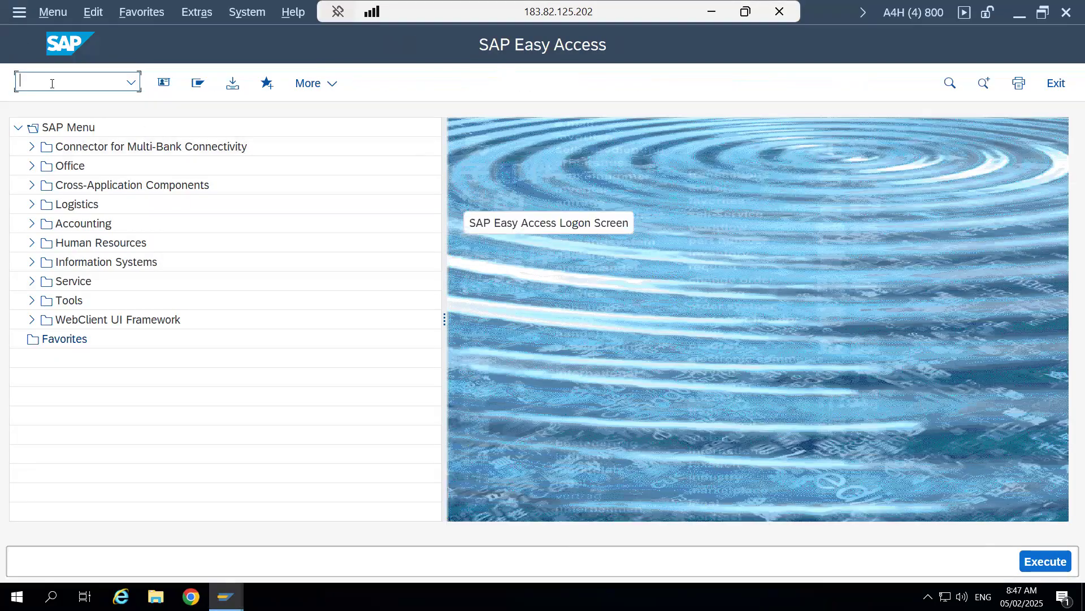
pyautogui.click(32, 214)
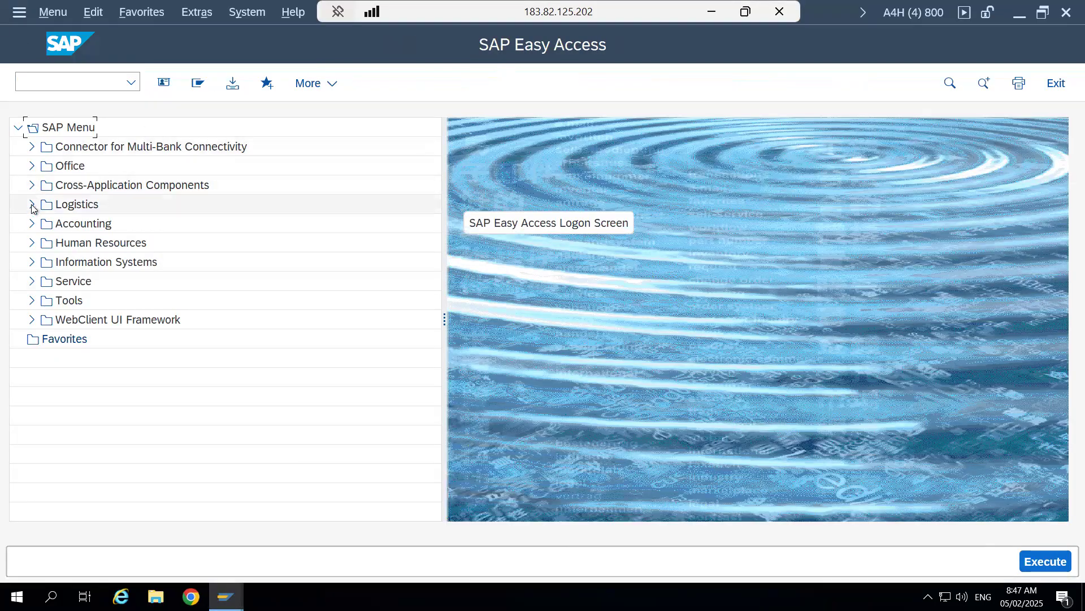
pyautogui.click(32, 205)
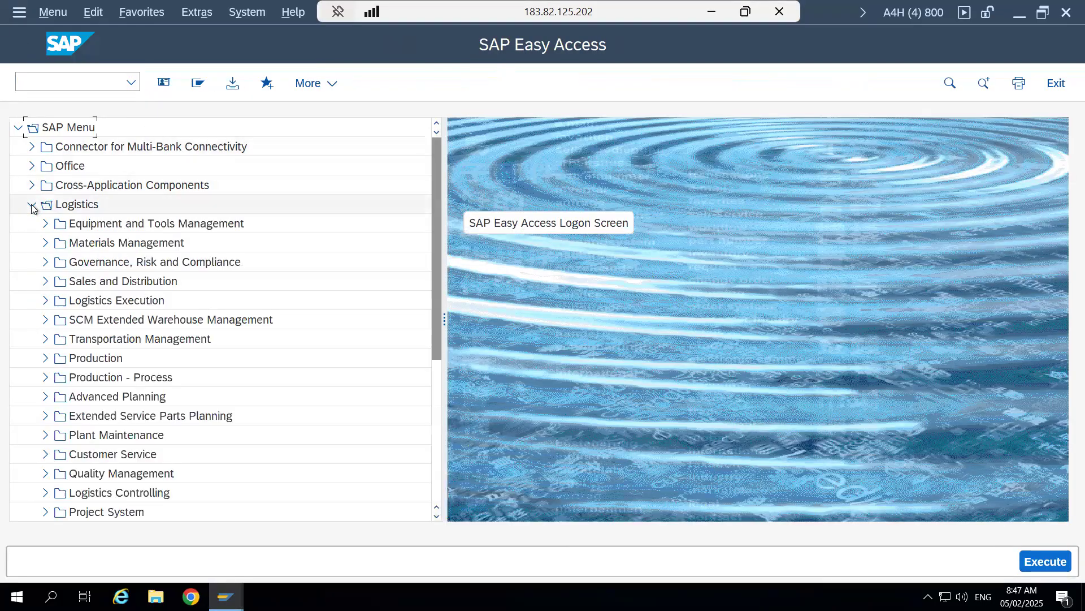
pyautogui.click(46, 282)
pyautogui.click(59, 318)
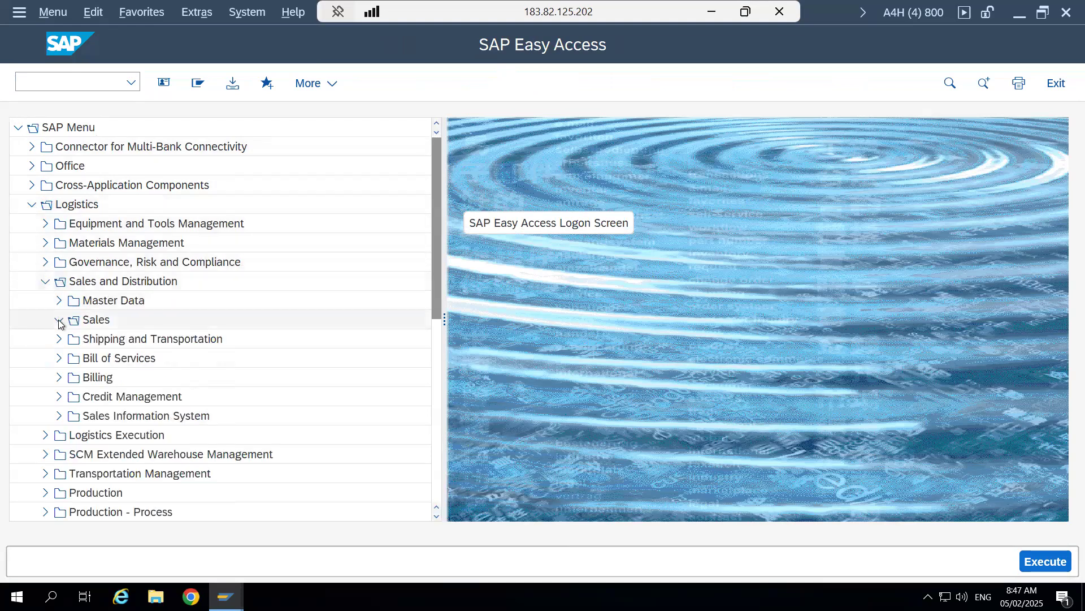
pyautogui.click(72, 377)
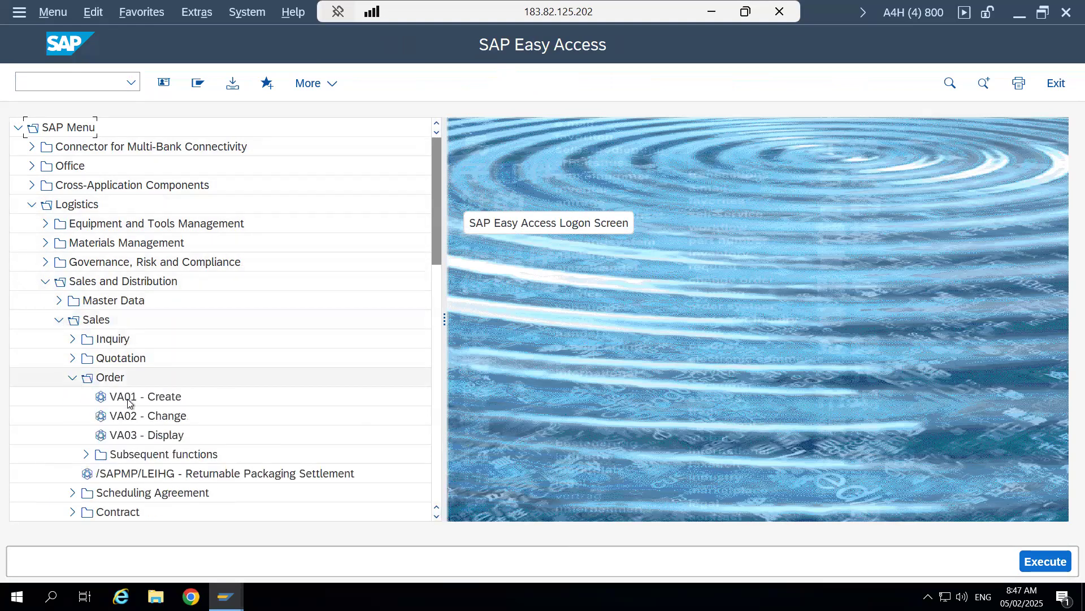
pyautogui.doubleClick(130, 399)
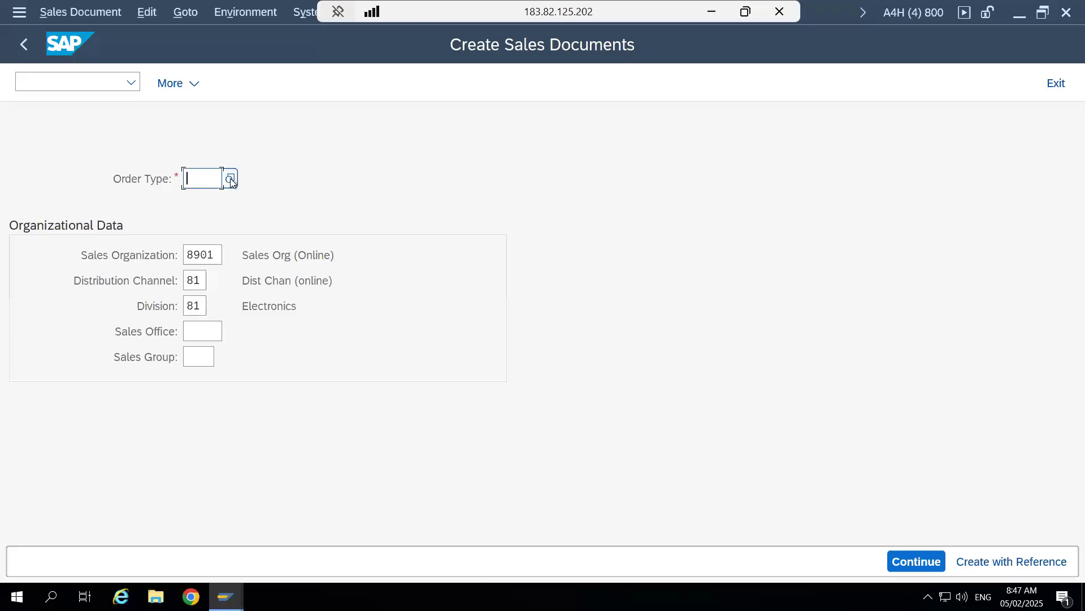
# - Choose OR (Standard Order) as the order type from the list of sales document types
pyautogui.click(230, 180)
pyautogui.moveTo(467, 209); pyautogui.dragTo(469, 371)
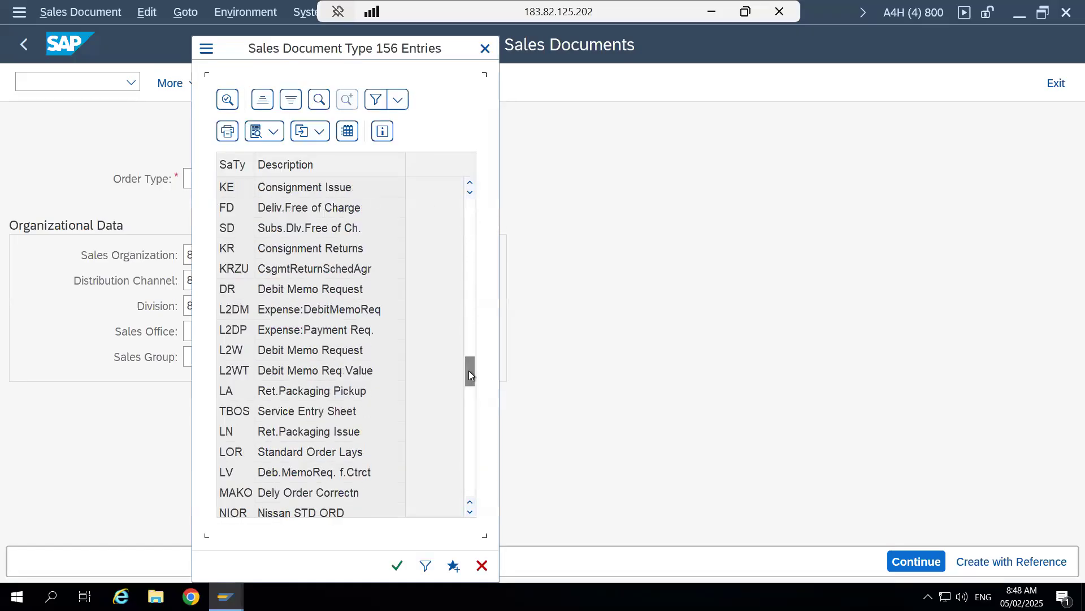
pyautogui.click(469, 403)
pyautogui.click(469, 453)
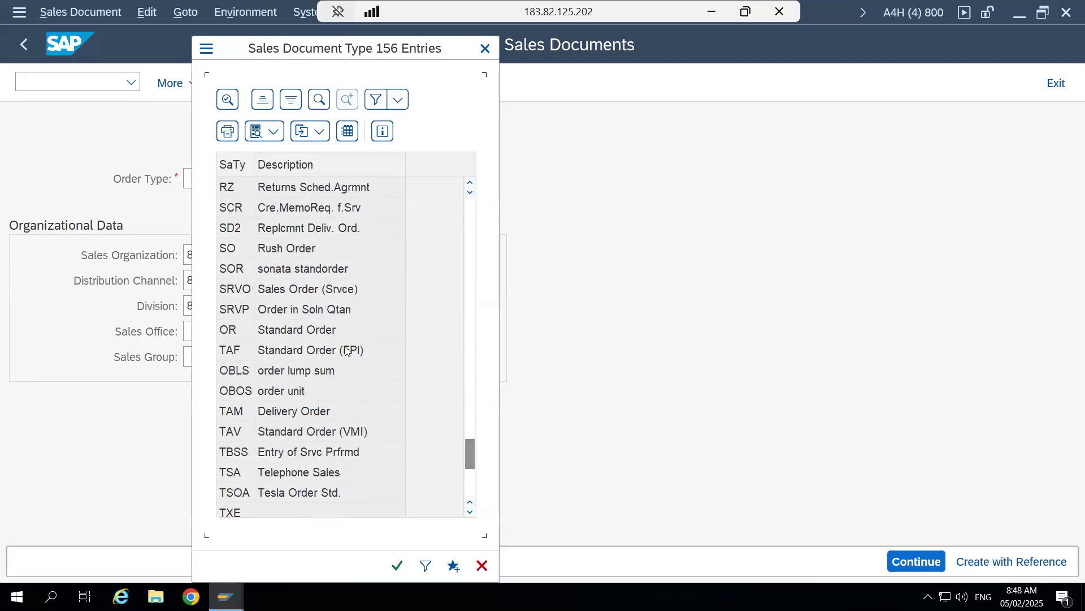
pyautogui.click(323, 333)
pyautogui.doubleClick(324, 332)
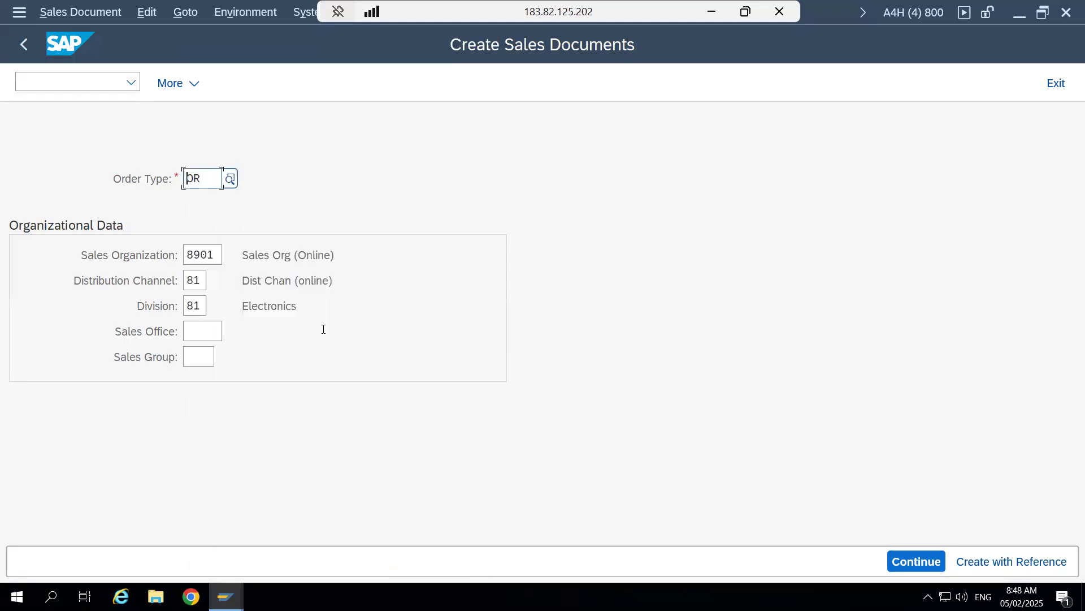
# - Check sales organization 8901, distribution channel 81 and division 81, and continue to the standard order overview
pyautogui.click(214, 255)
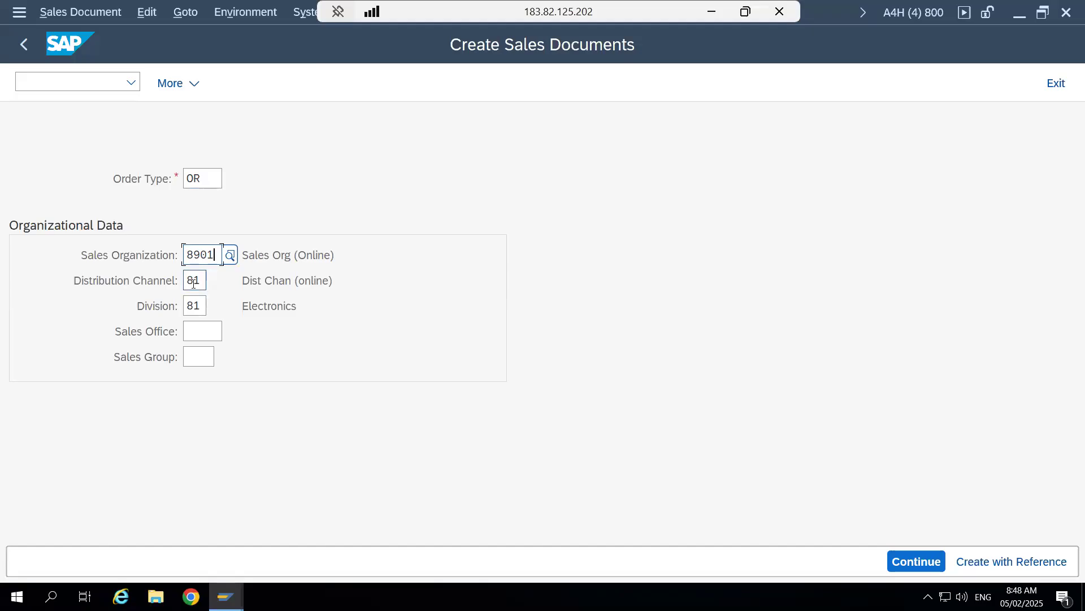
pyautogui.click(197, 307)
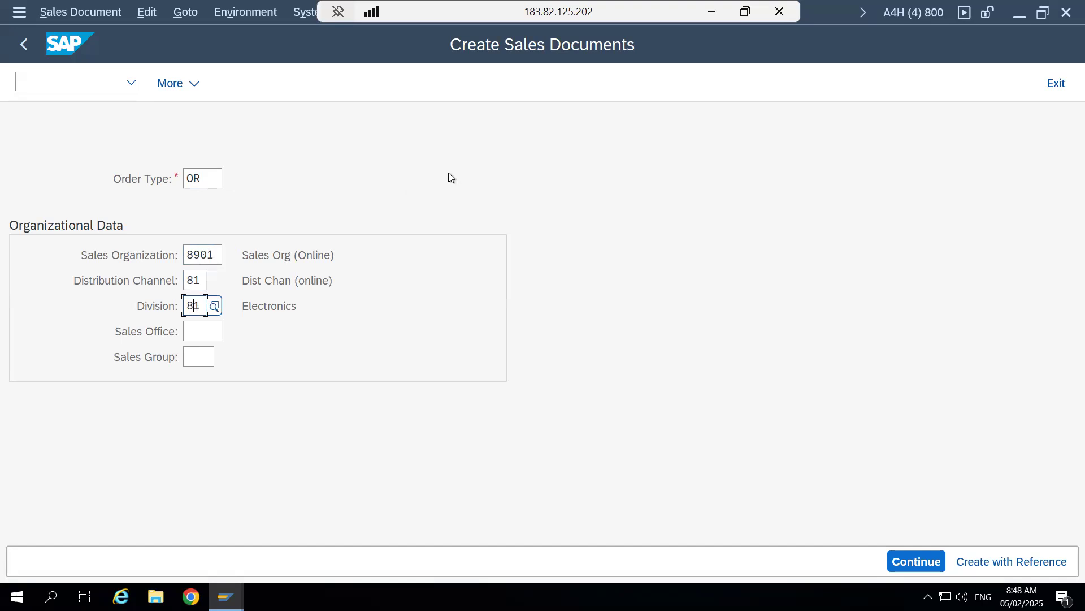
pyautogui.click(200, 253)
pyautogui.click(196, 278)
pyautogui.click(196, 307)
pyautogui.press('Return')
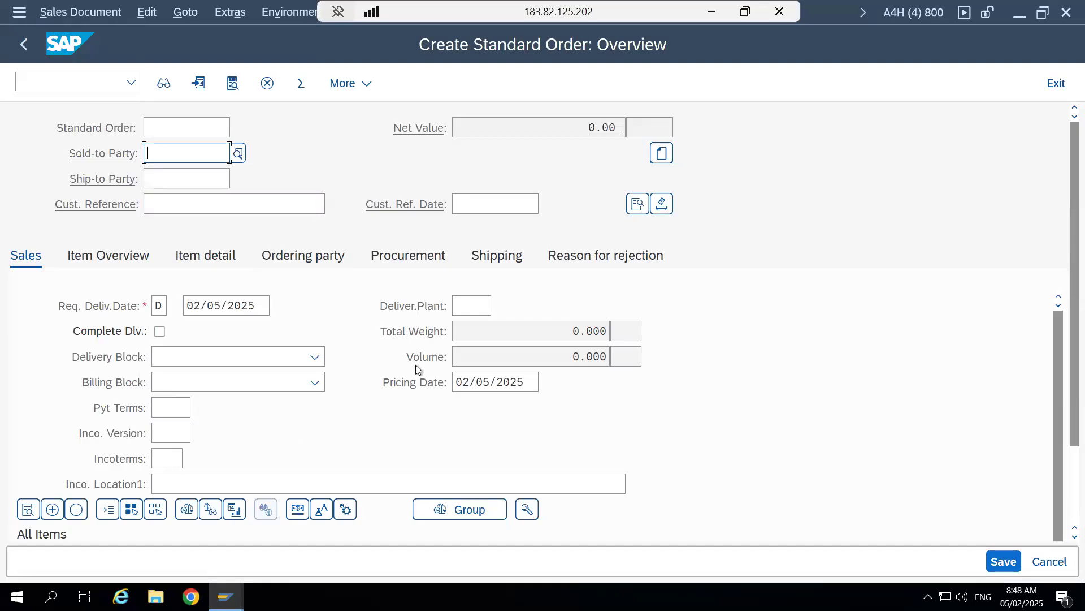
# - Switch to the Stock Overview session and examine material 264's unrestricted-use and quality inspection stock in AFS Available 4 Sale
pyautogui.click(226, 597)
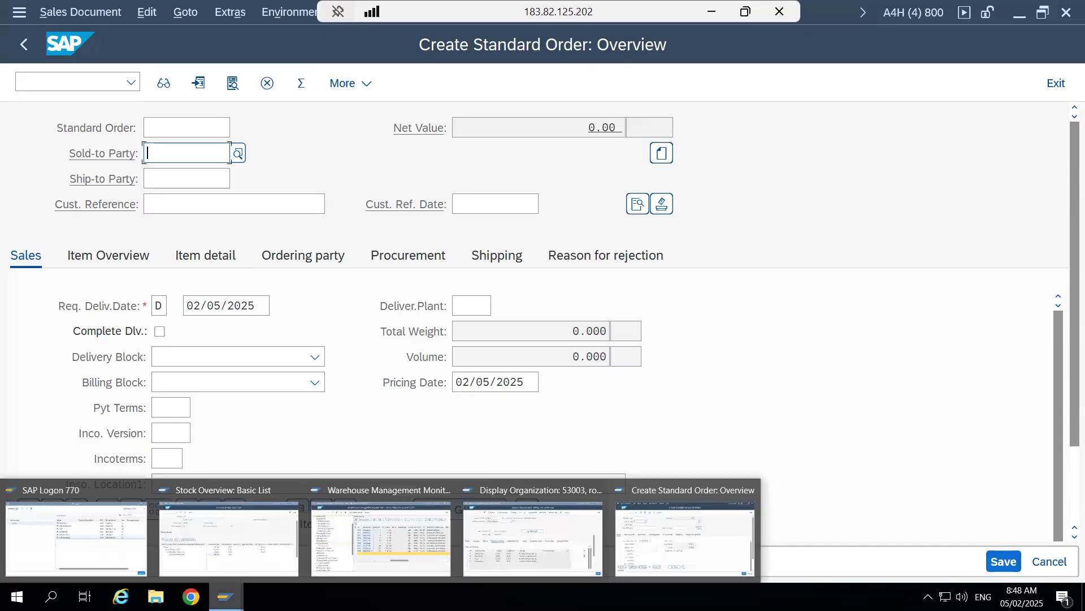
pyautogui.click(218, 535)
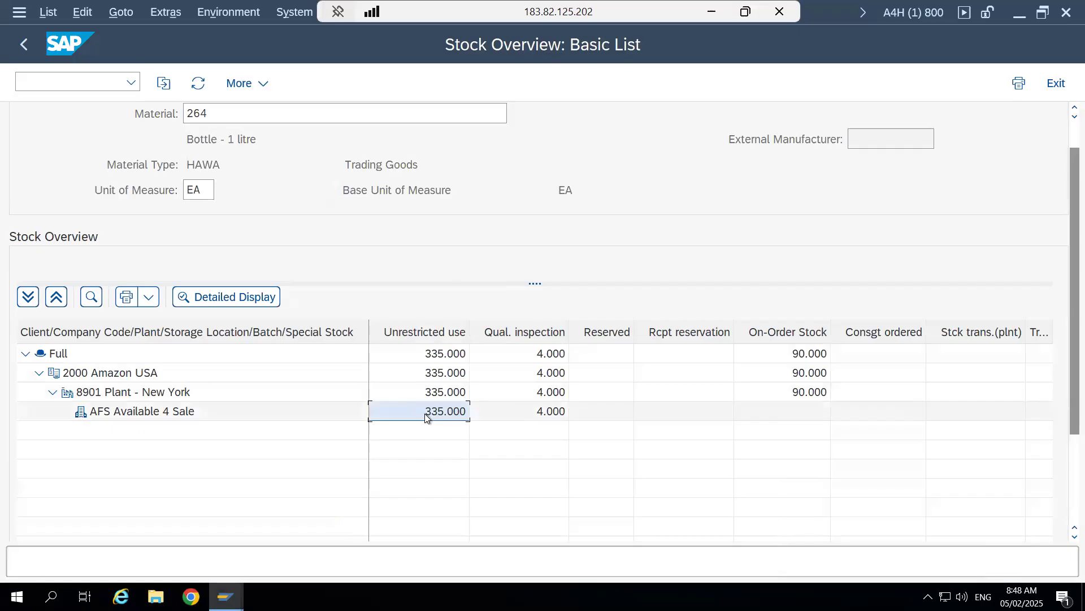
pyautogui.click(430, 335)
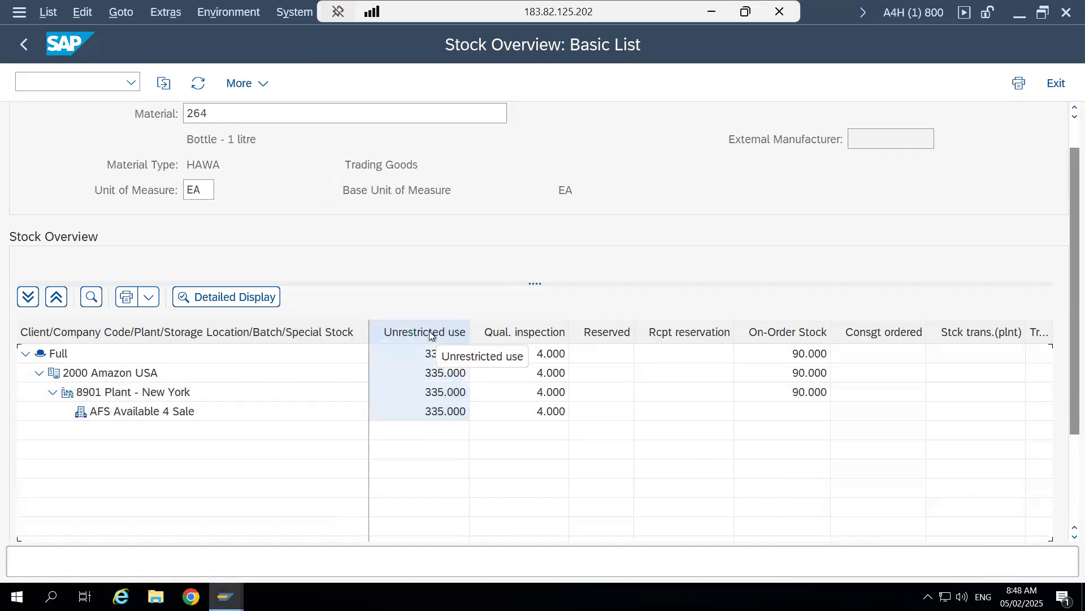
pyautogui.click(433, 413)
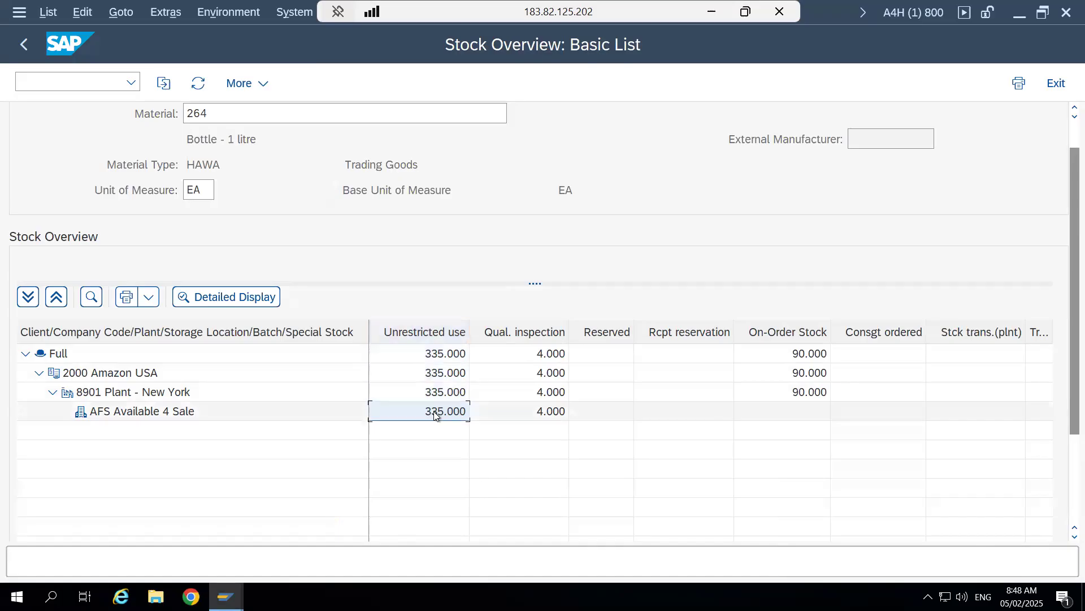
pyautogui.click(541, 416)
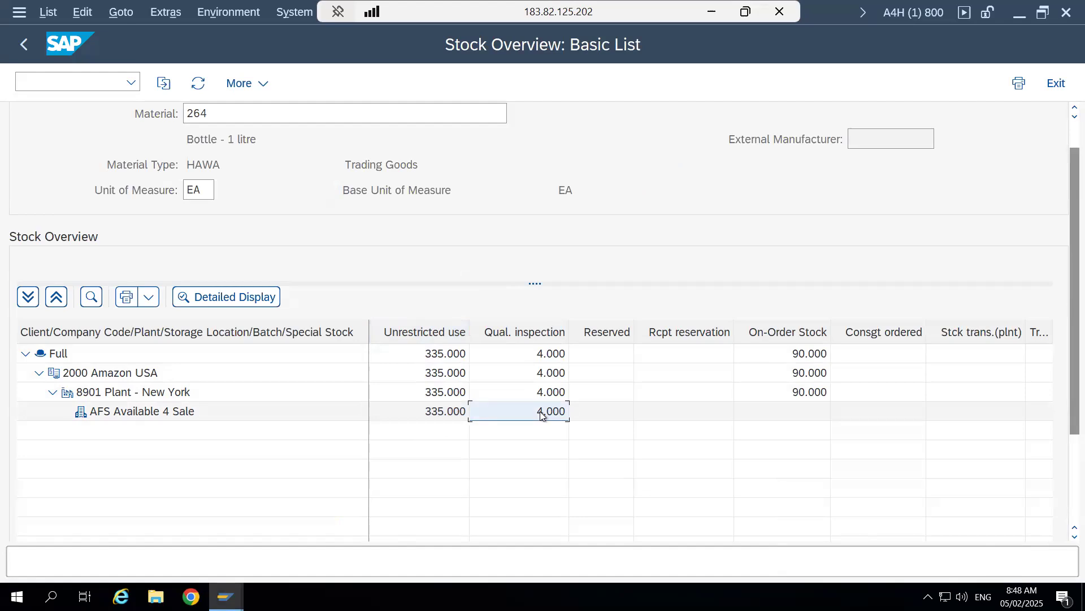
pyautogui.click(439, 331)
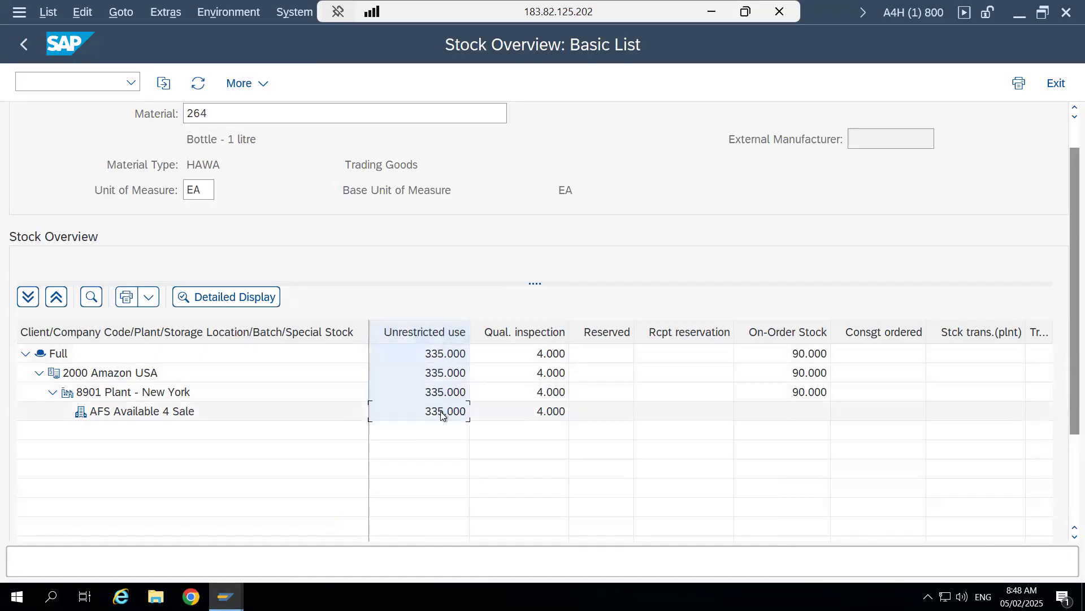
pyautogui.click(441, 413)
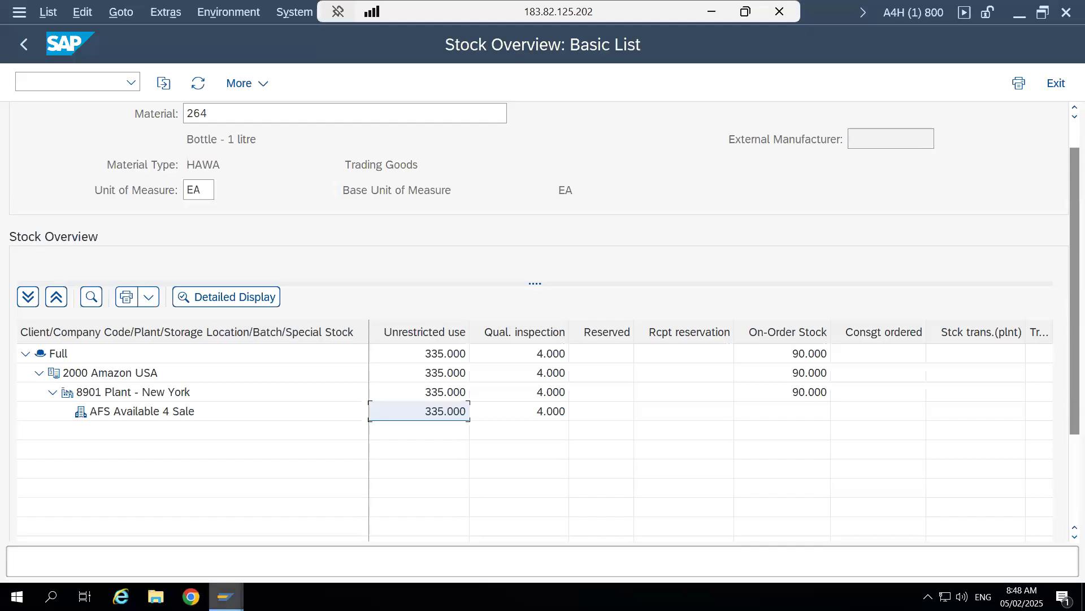
# - Switch to the Warehouse Management Monitor session and examine the stock types and available quantities of product 264 by storage bin
pyautogui.moveTo(226, 597)
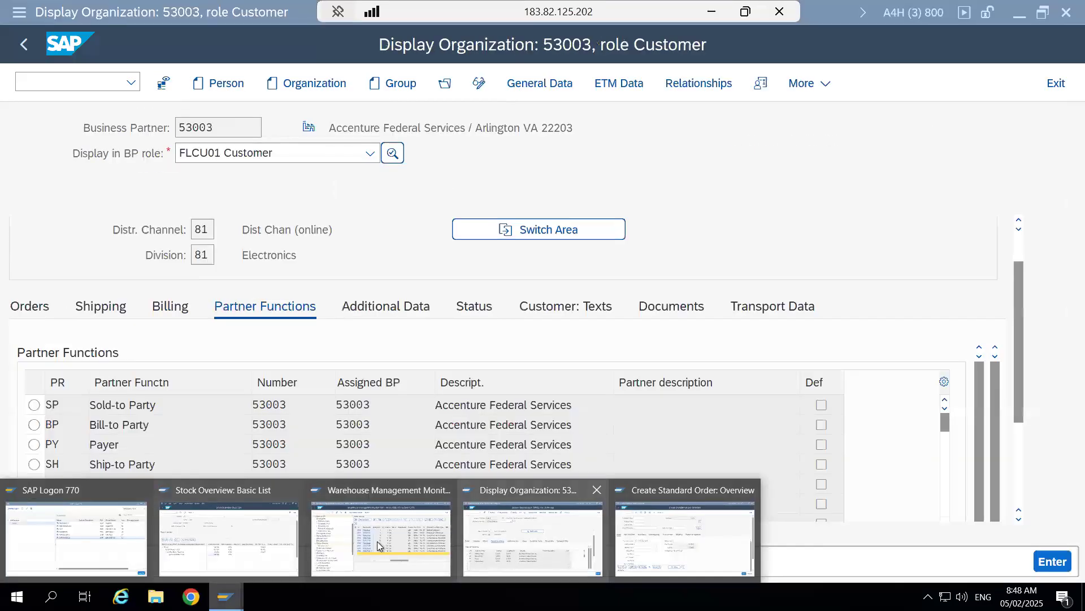
pyautogui.click(376, 547)
pyautogui.click(883, 264)
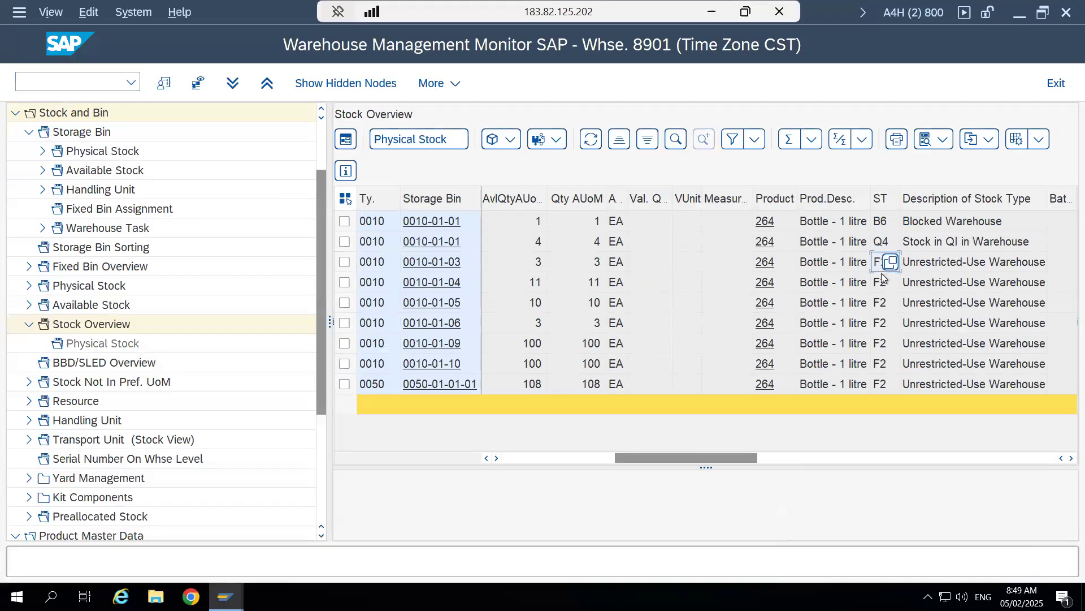
pyautogui.click(883, 282)
pyautogui.click(885, 303)
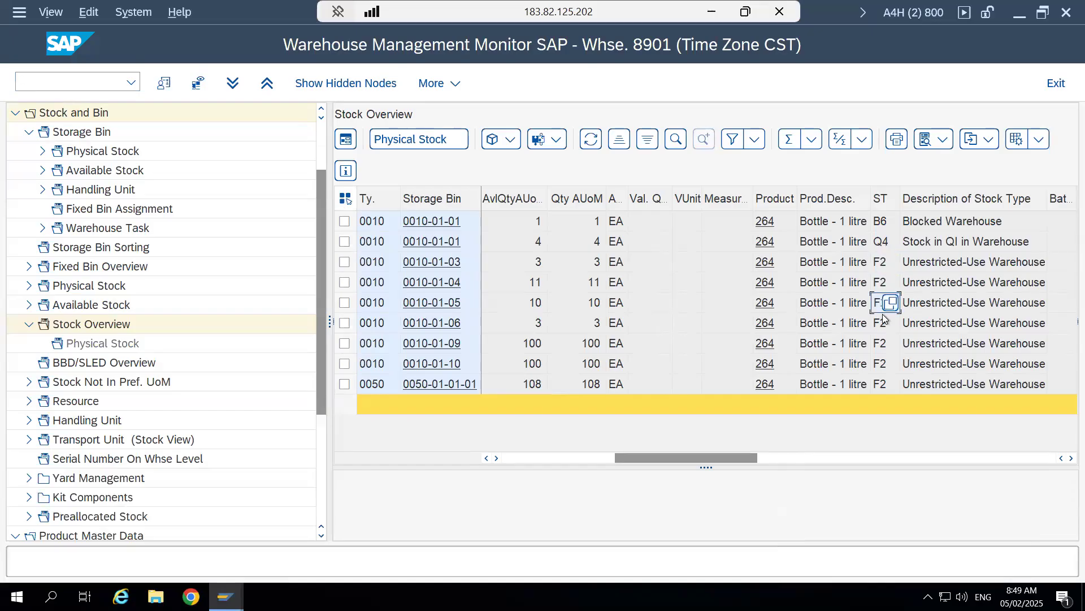
pyautogui.click(883, 327)
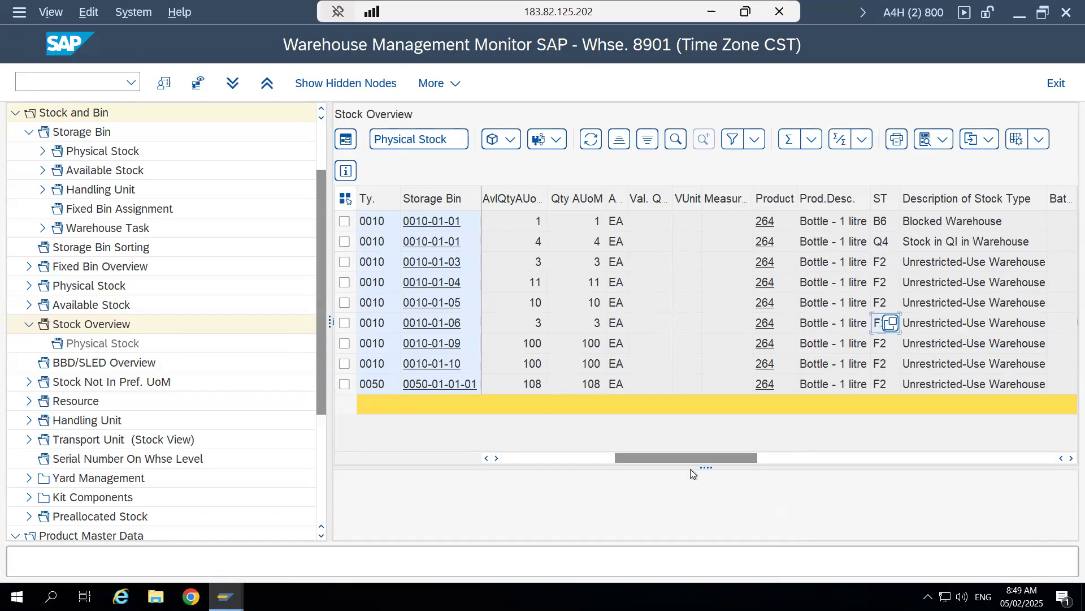
pyautogui.moveTo(643, 456); pyautogui.dragTo(500, 460)
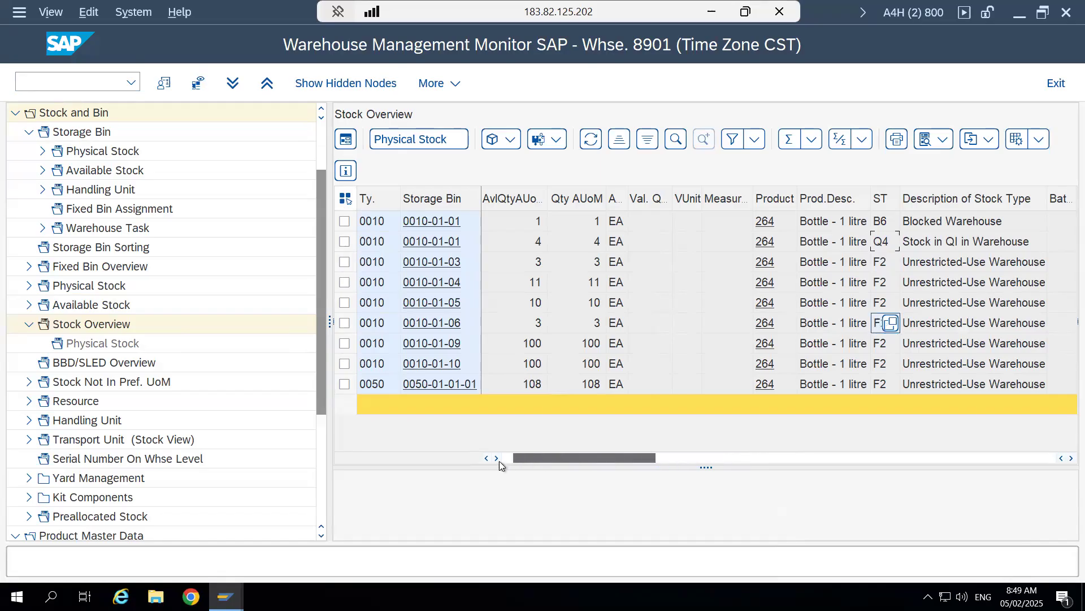
# - Switch to the Excel workbook #3.1 - Warehouse Layout and locate High Rack Storage 0010 and Fixed Bin Storage 0050
pyautogui.click(745, 13)
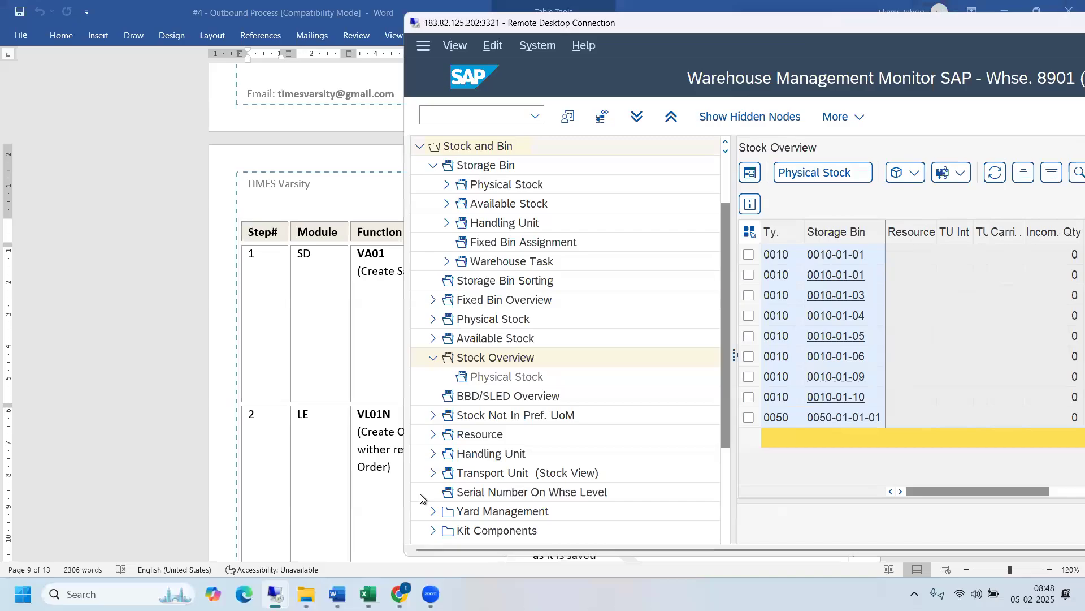
pyautogui.moveTo(368, 593)
pyautogui.click(530, 516)
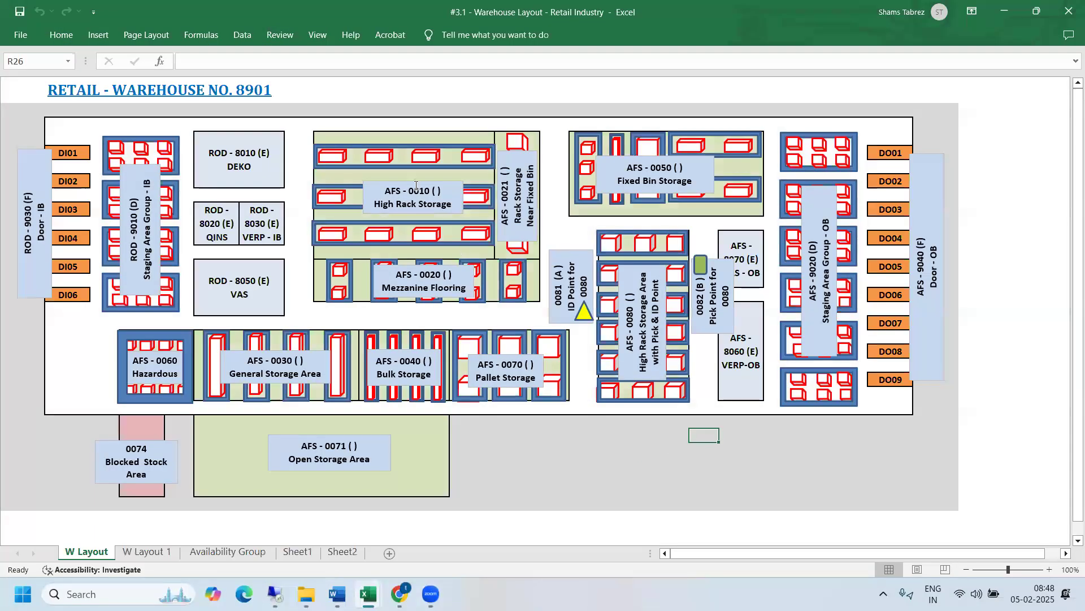
pyautogui.click(413, 183)
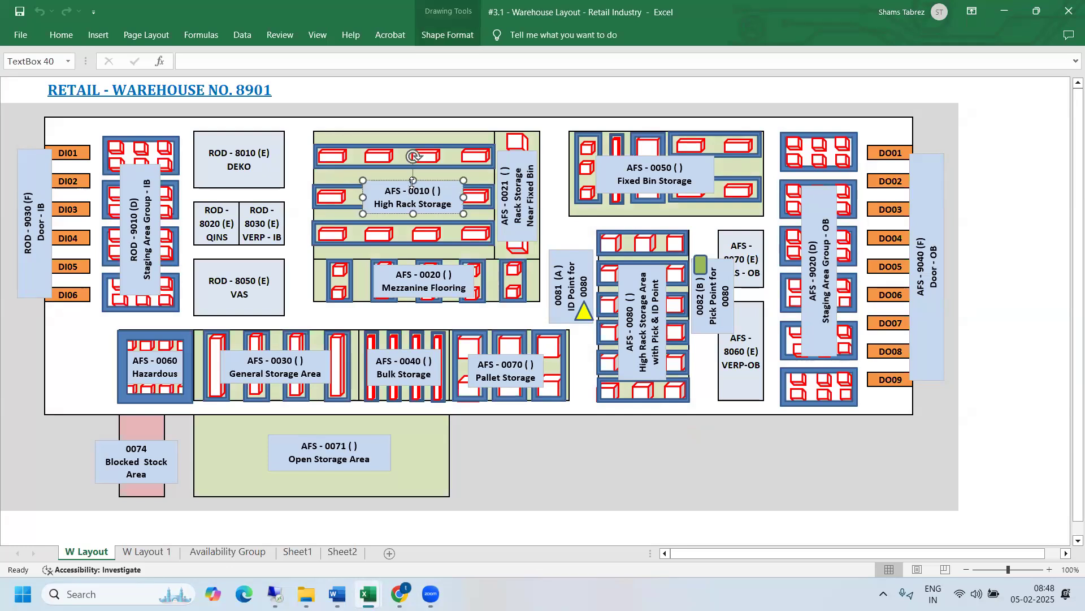
pyautogui.click(636, 158)
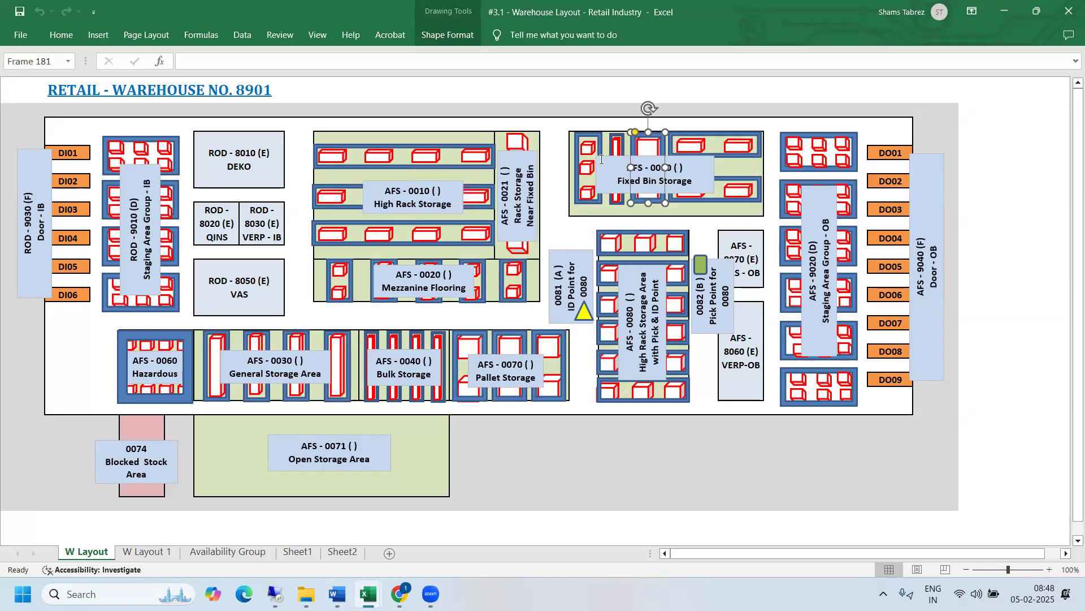
pyautogui.click(602, 160)
pyautogui.moveTo(276, 593)
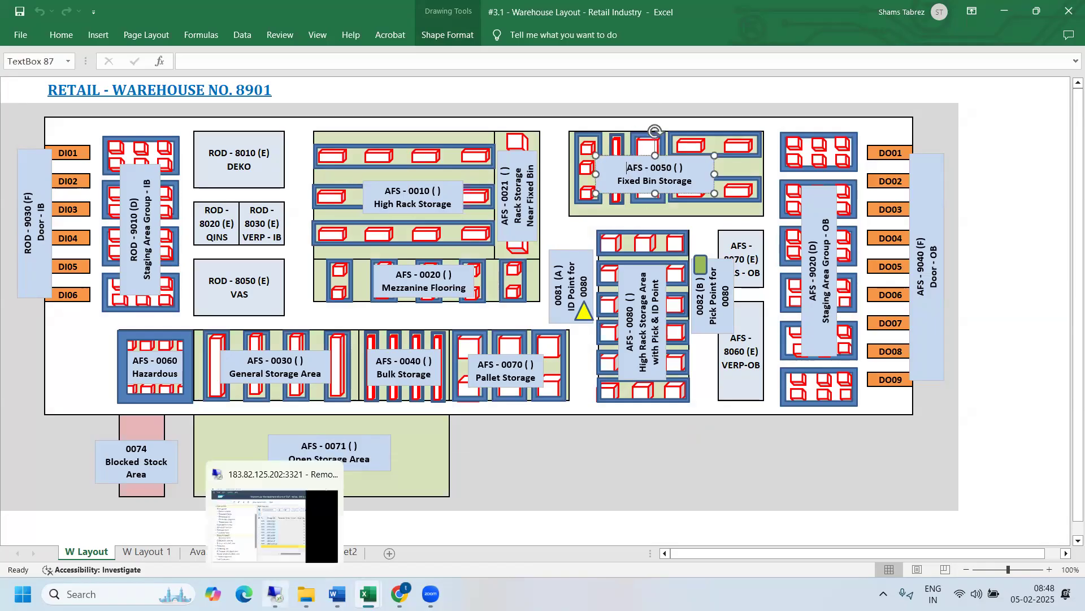
pyautogui.click(271, 517)
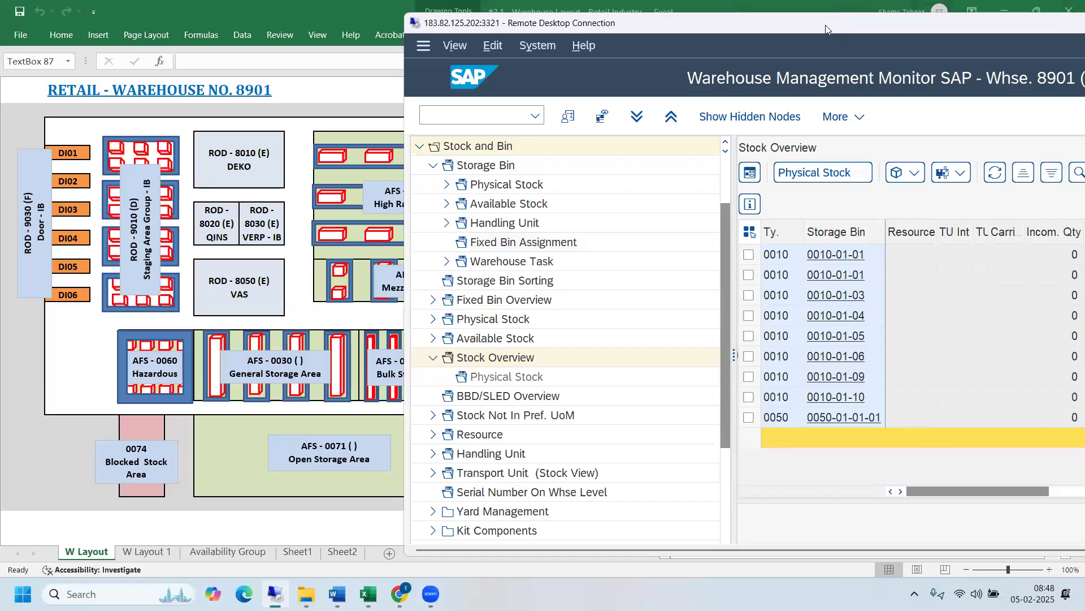
pyautogui.doubleClick(824, 24)
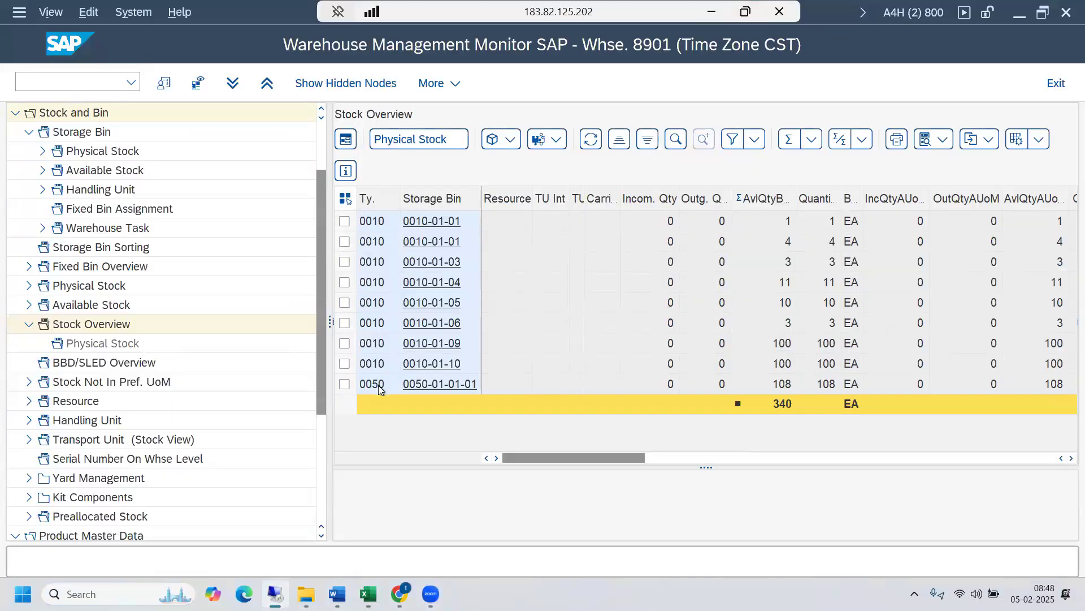
pyautogui.click(344, 385)
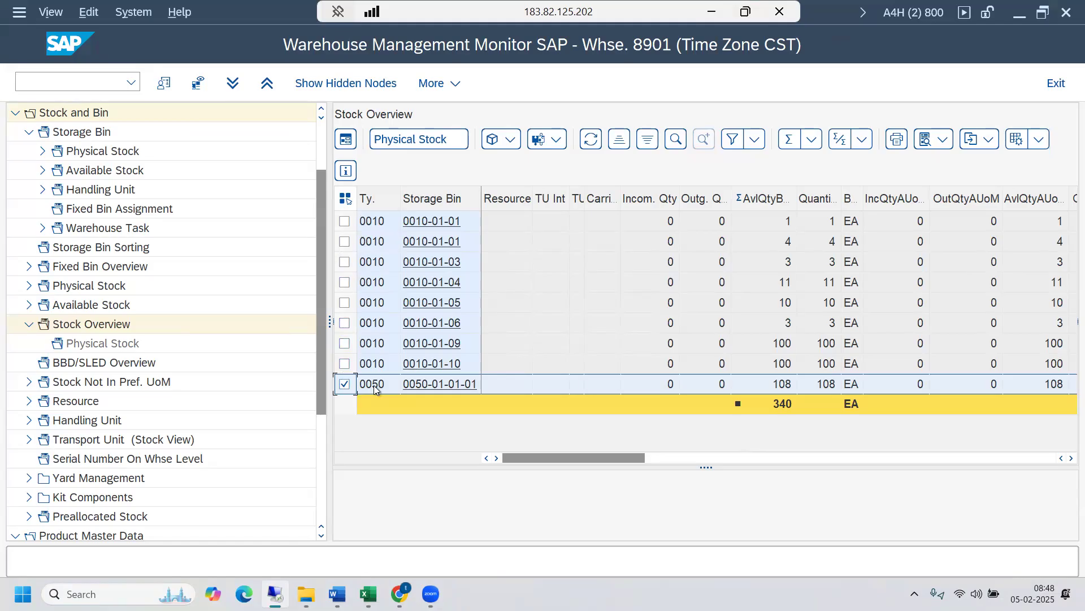
# - Go back to the Excel warehouse layout and examine the AFS - 0010 High Rack Storage area
pyautogui.click(369, 594)
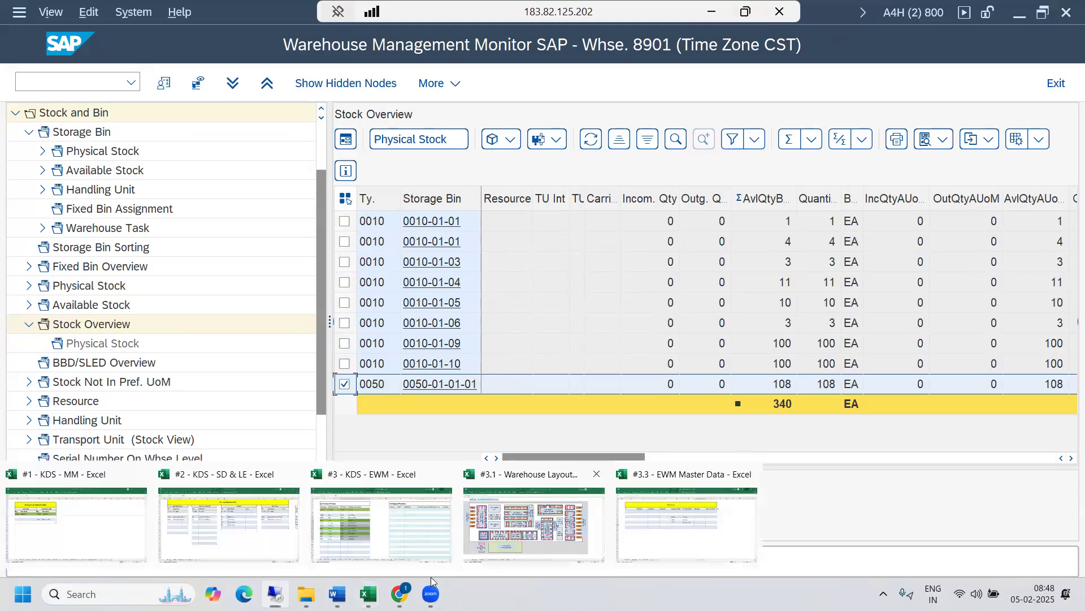
pyautogui.click(534, 523)
pyautogui.click(417, 184)
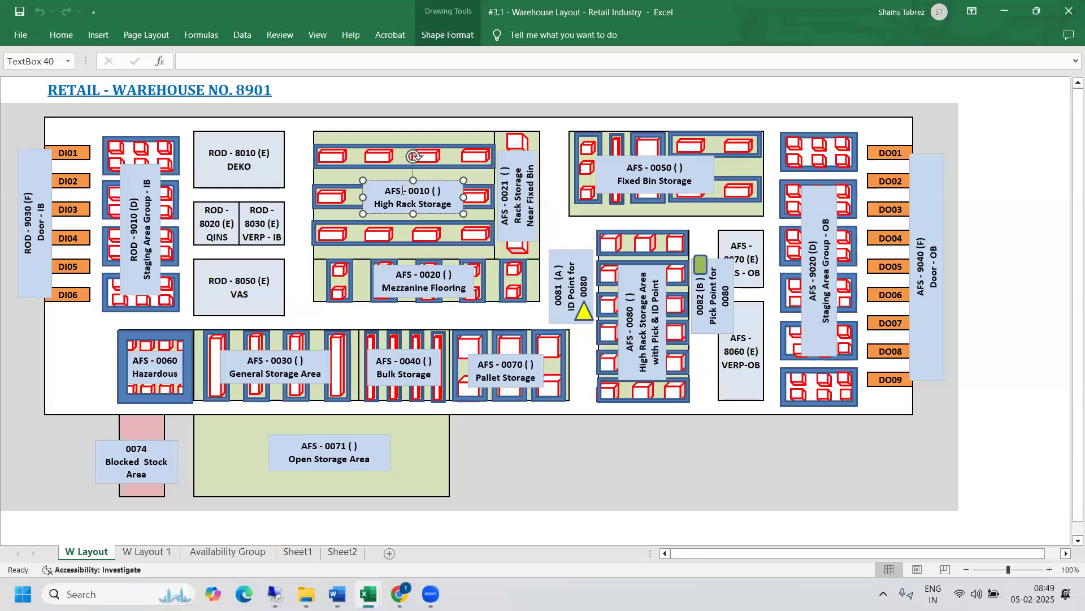
pyautogui.moveTo(401, 191); pyautogui.dragTo(381, 191)
pyautogui.click(537, 461)
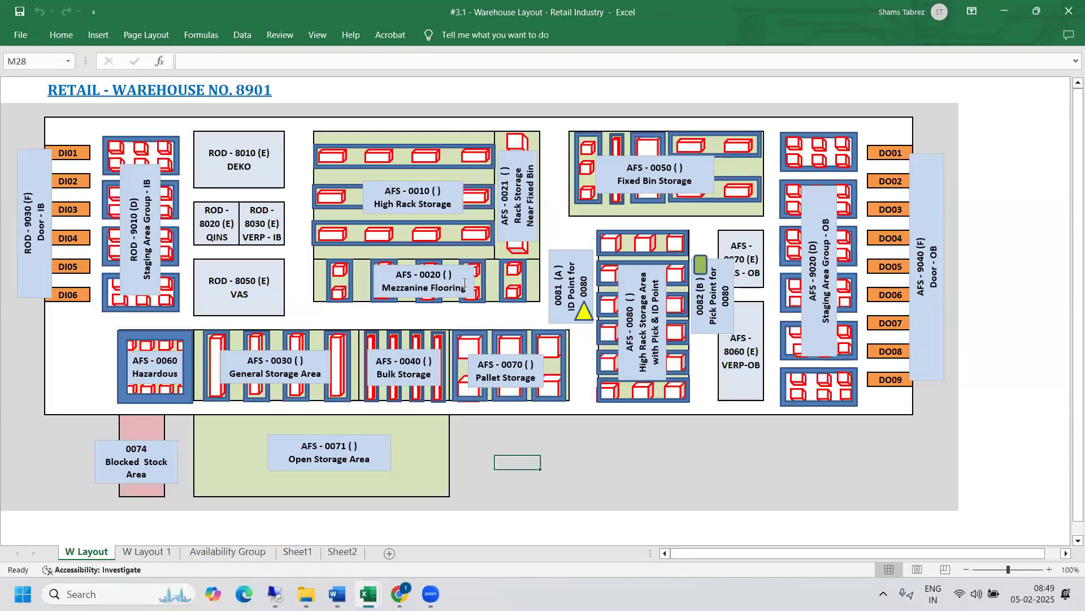
# - Highlight the storage areas on the Excel layout, then return to SAP and select AFS Available 4 Sale in material 264's stock overview
pyautogui.moveTo(368, 594)
pyautogui.moveTo(291, 121); pyautogui.dragTo(958, 508)
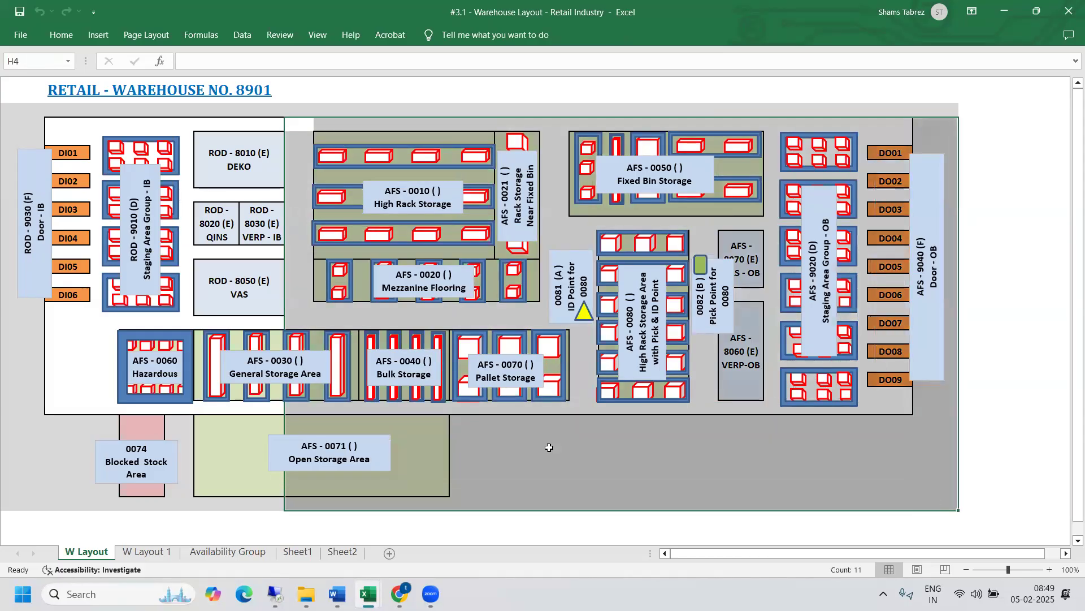
pyautogui.click(276, 583)
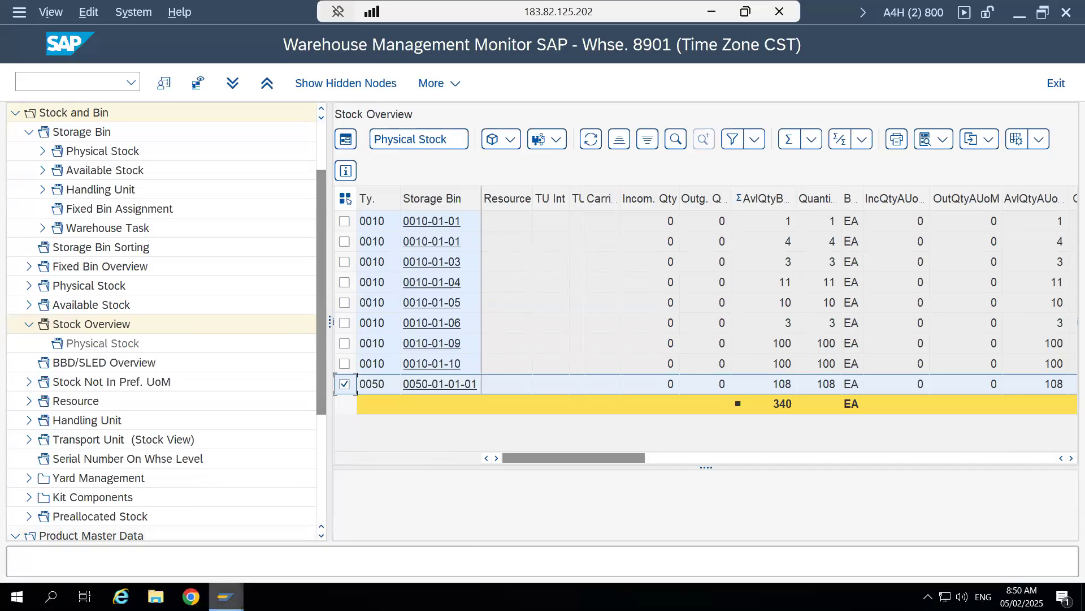
pyautogui.moveTo(226, 595)
pyautogui.click(209, 531)
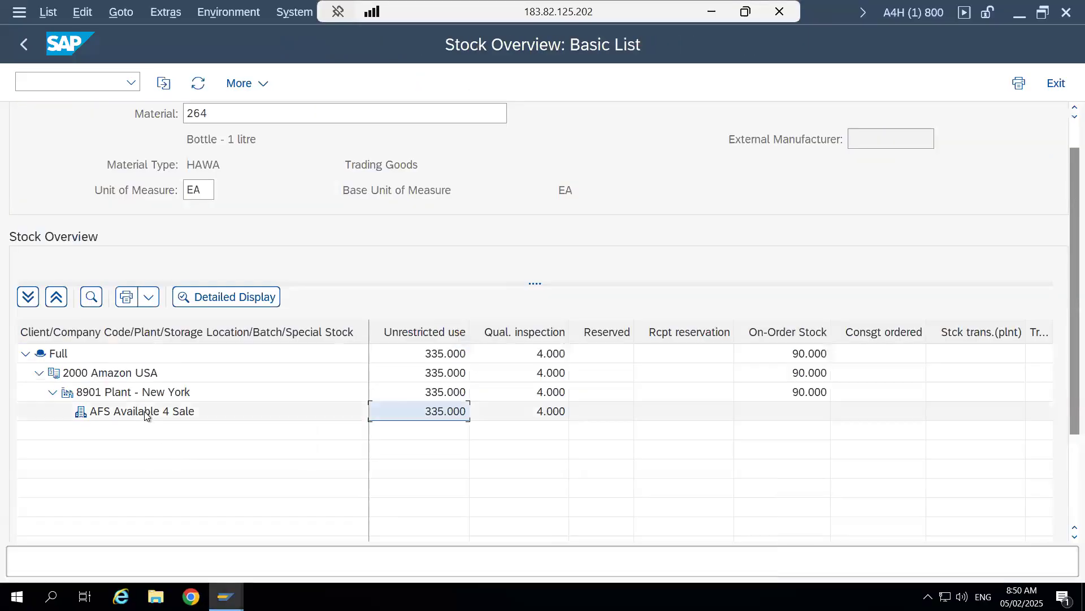
pyautogui.click(146, 413)
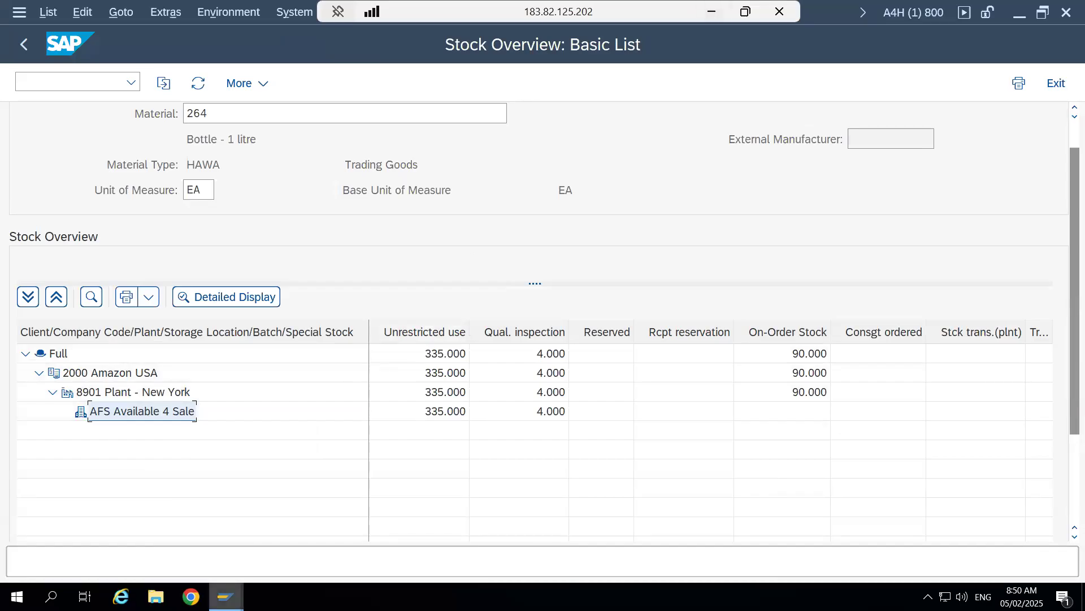
# - Revisit the warehouse monitor session, then go back to the Excel layout and compare Fixed Bin Storage 0050 with High Rack Storage 0010
pyautogui.moveTo(226, 596)
pyautogui.click(392, 497)
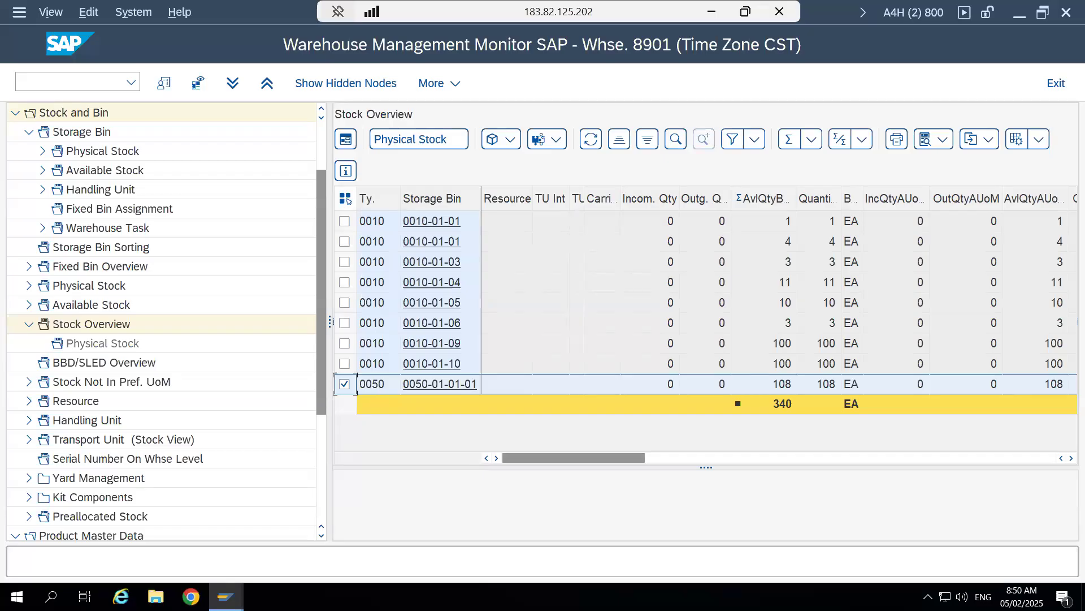
pyautogui.click(714, 13)
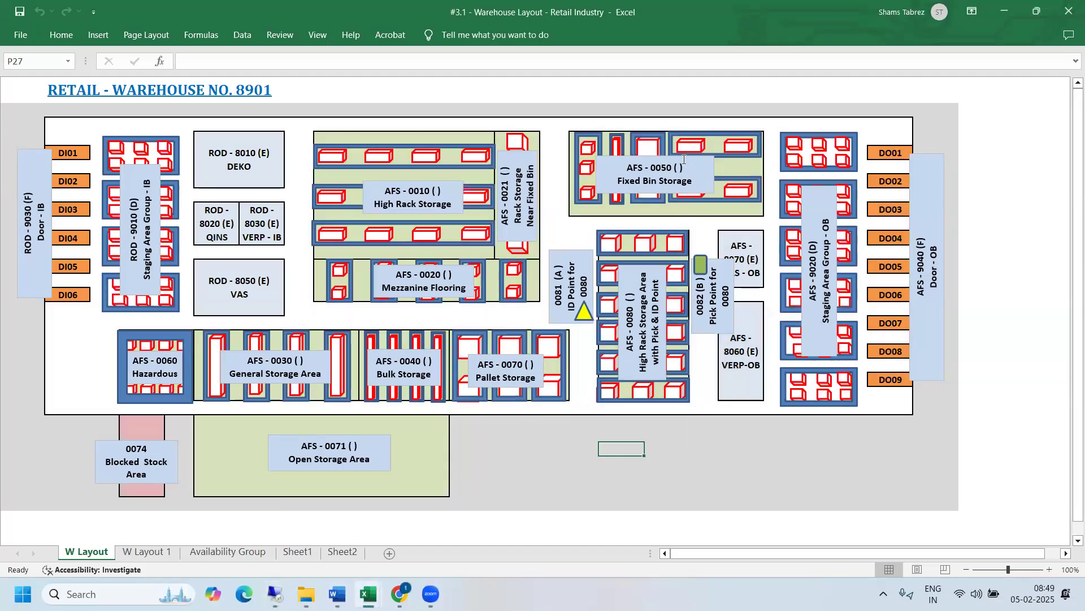
pyautogui.click(640, 156)
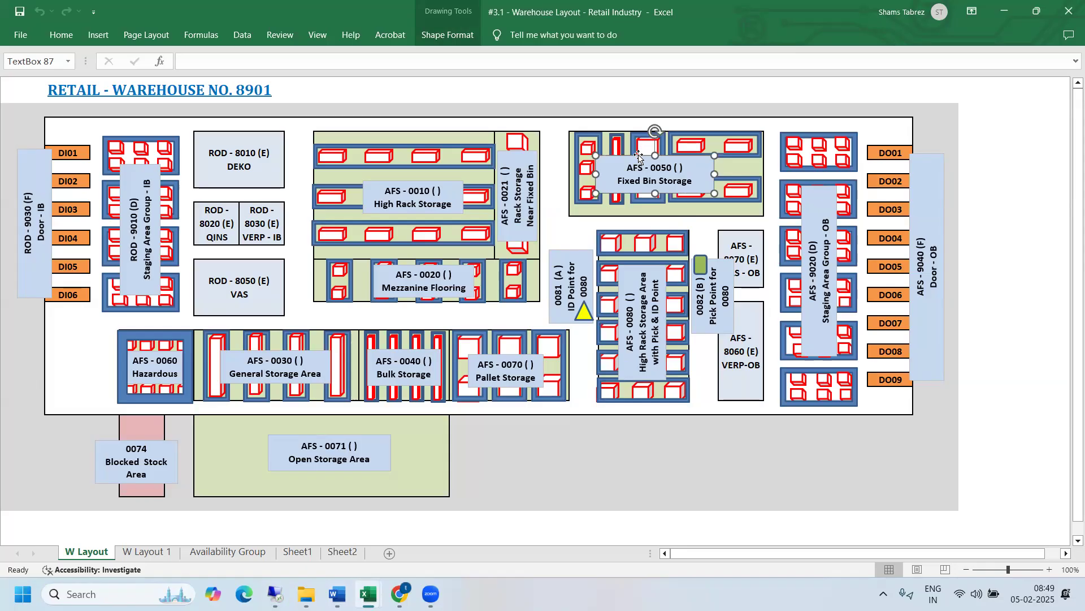
pyautogui.click(409, 184)
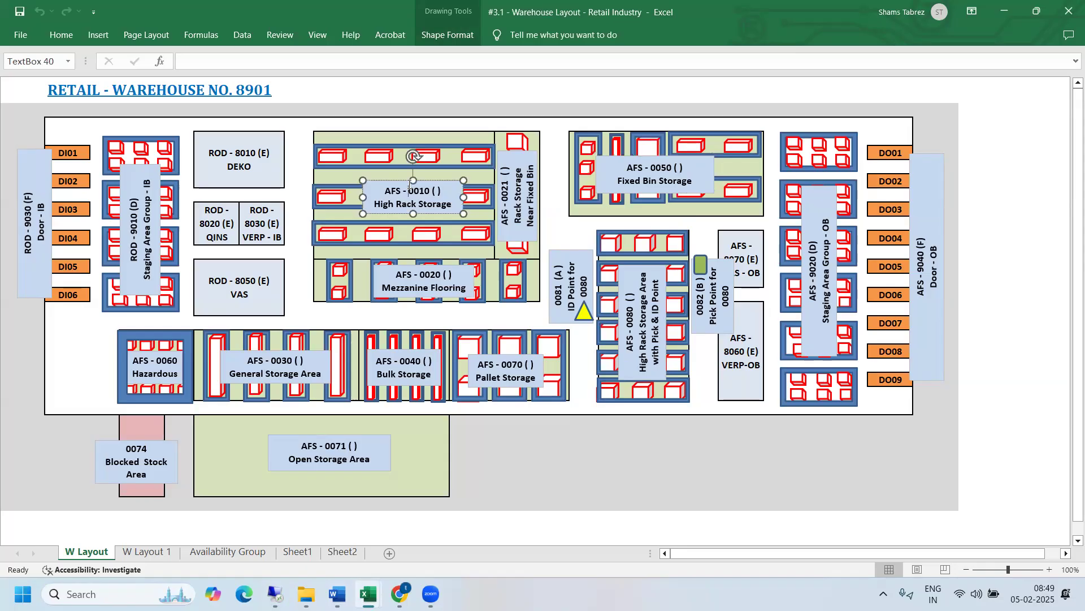
pyautogui.click(657, 163)
pyautogui.click(577, 225)
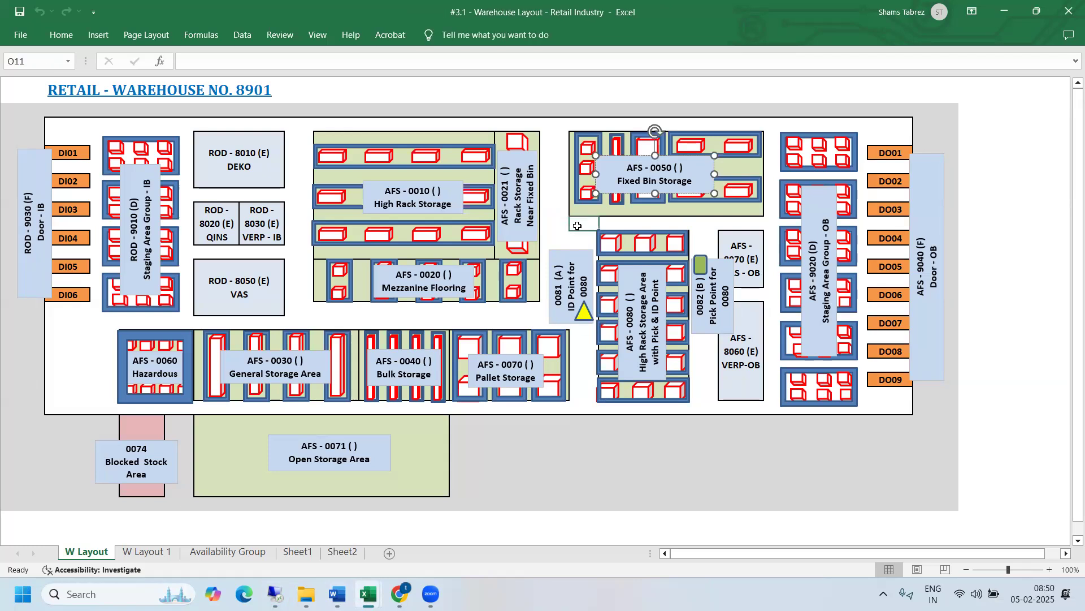
pyautogui.click(425, 187)
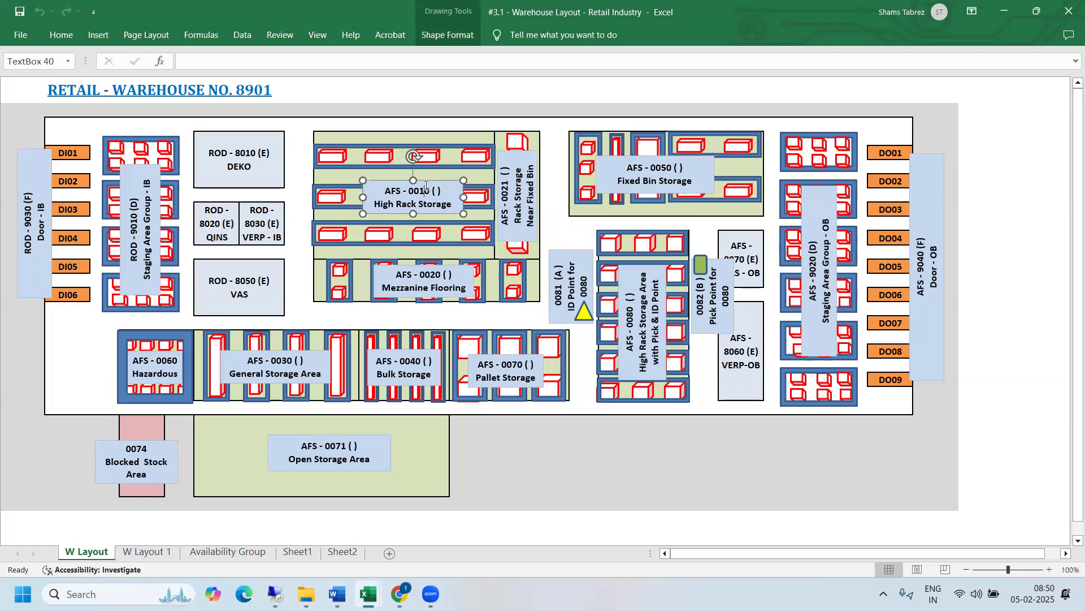
pyautogui.click(628, 161)
pyautogui.click(570, 232)
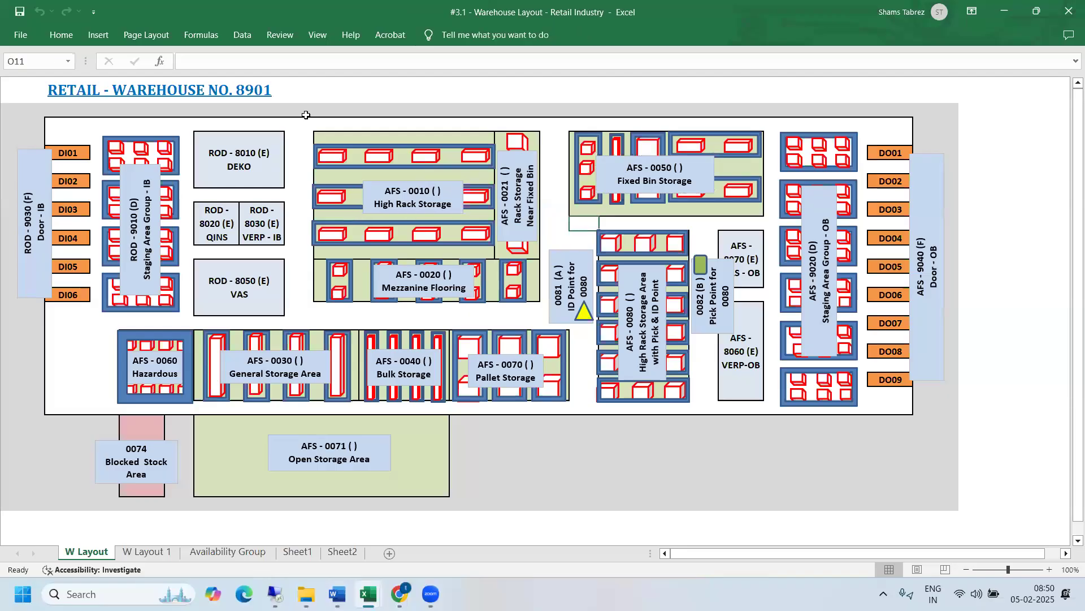
# - Examine the extent of the High Rack Storage 0010 and Fixed Bin Storage 0050 blocks on the W Layout sheet
pyautogui.moveTo(306, 120); pyautogui.dragTo(529, 312)
pyautogui.moveTo(578, 123); pyautogui.dragTo(687, 209)
pyautogui.click(575, 229)
pyautogui.click(647, 159)
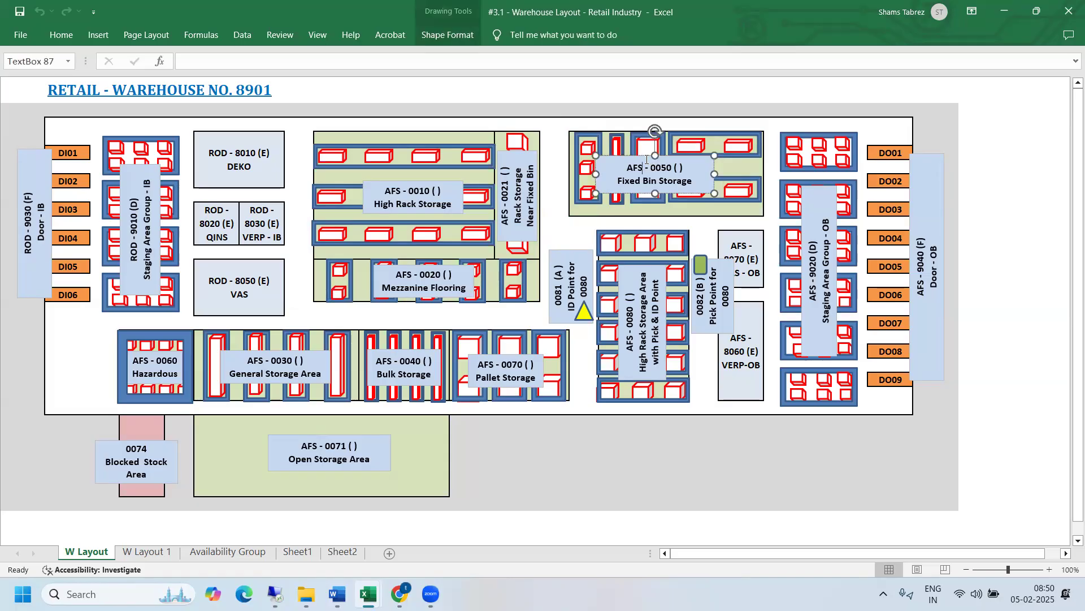
pyautogui.click(431, 182)
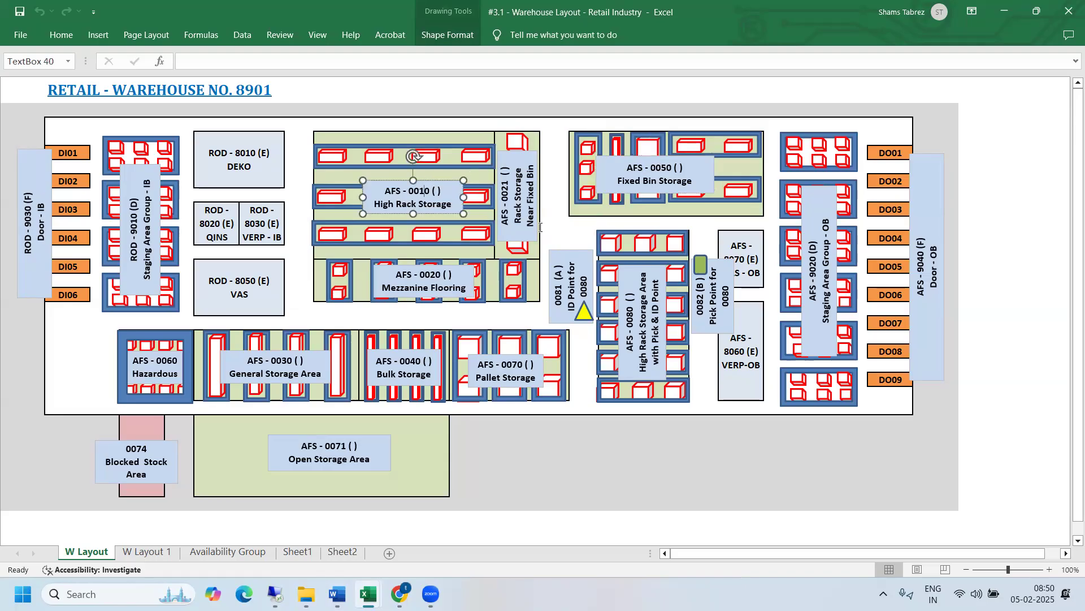
pyautogui.click(562, 231)
pyautogui.click(557, 233)
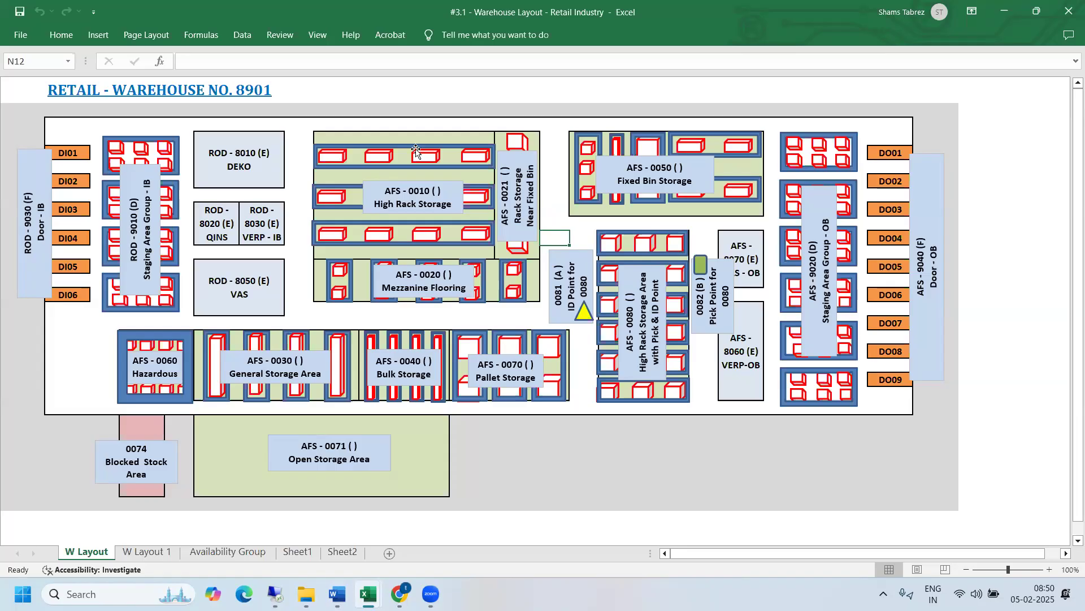
pyautogui.click(418, 184)
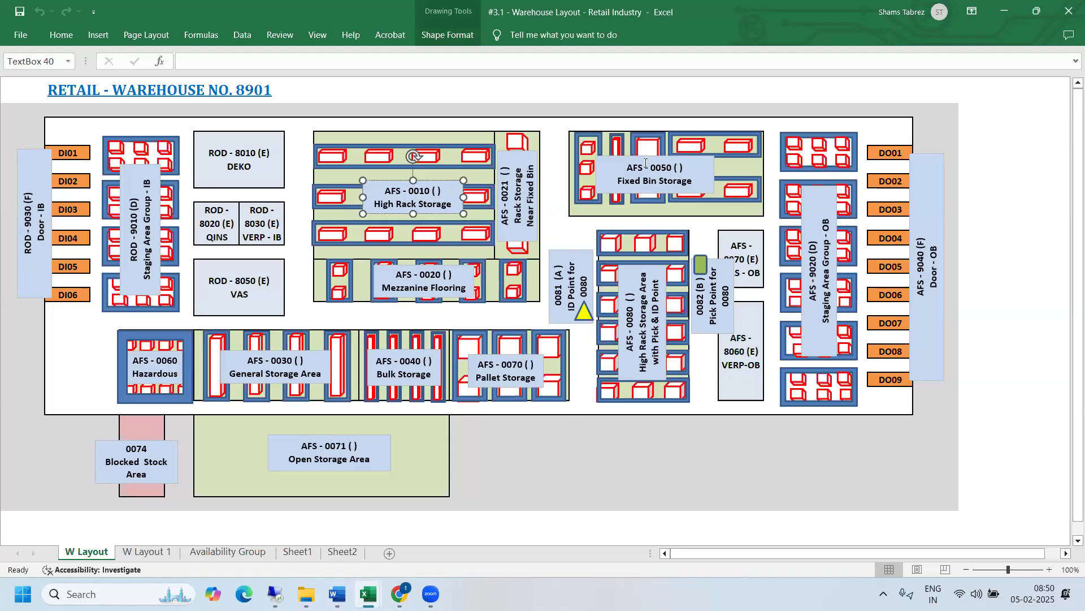
pyautogui.click(581, 458)
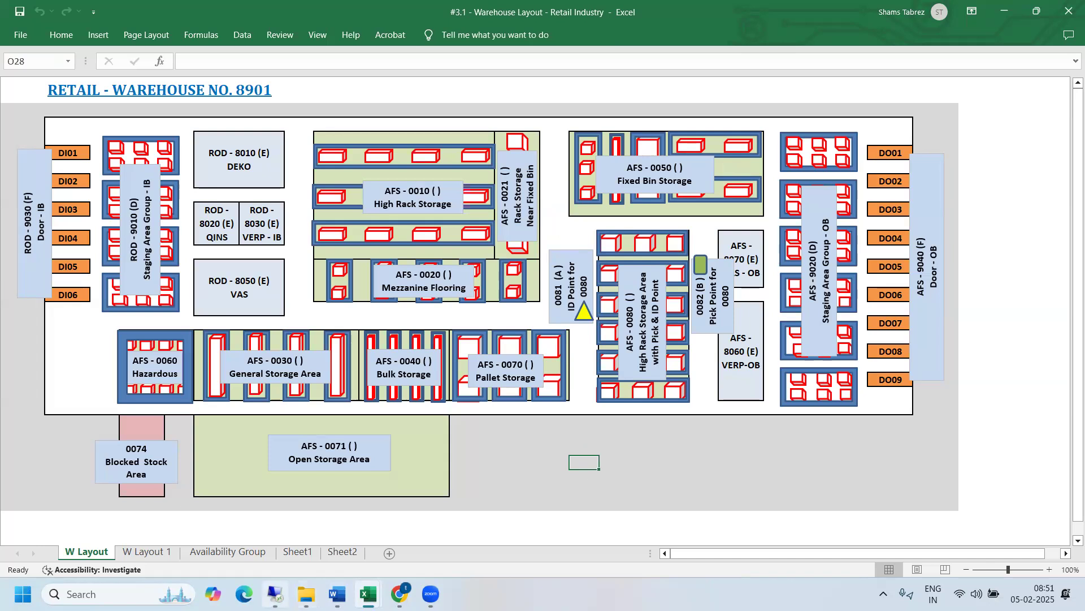
# - Try to return from the Excel warehouse layout to the remote SAP session
pyautogui.moveTo(276, 594)
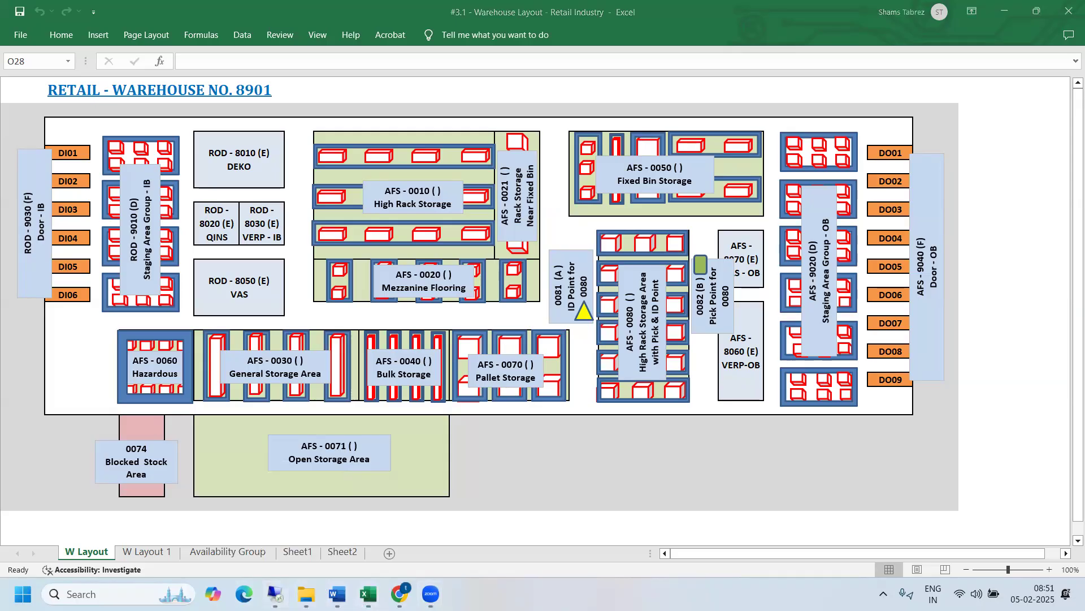
pyautogui.click(275, 594)
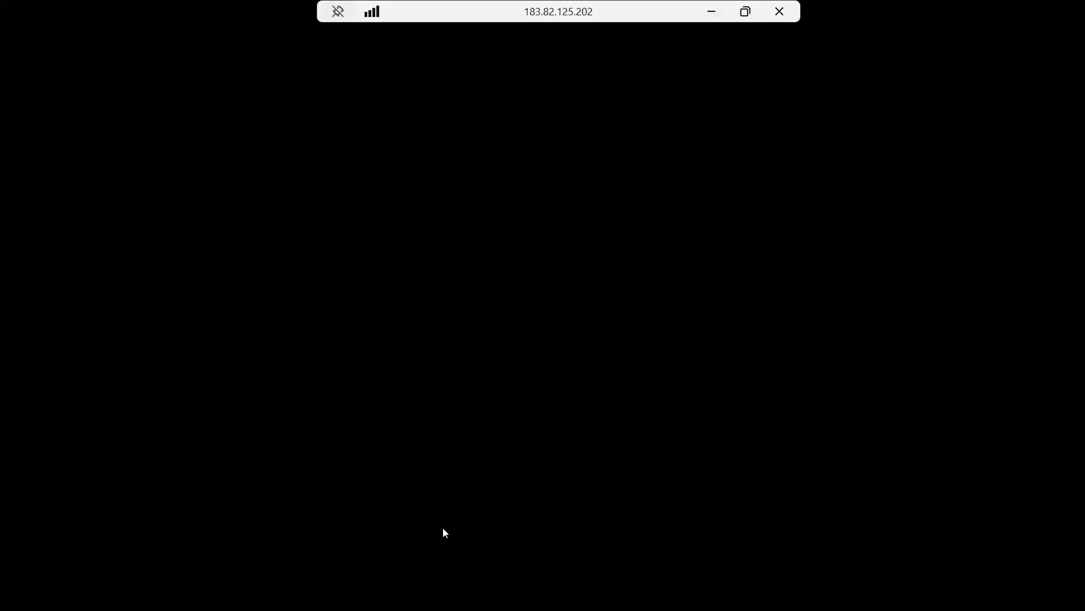
pyautogui.click(712, 11)
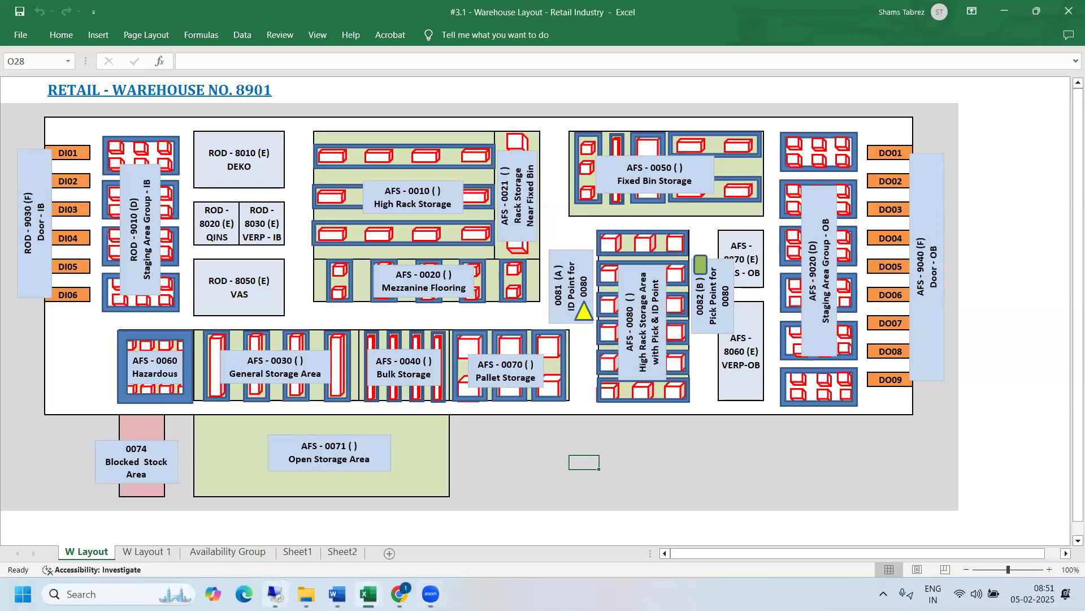
pyautogui.moveTo(277, 590)
pyautogui.click(289, 530)
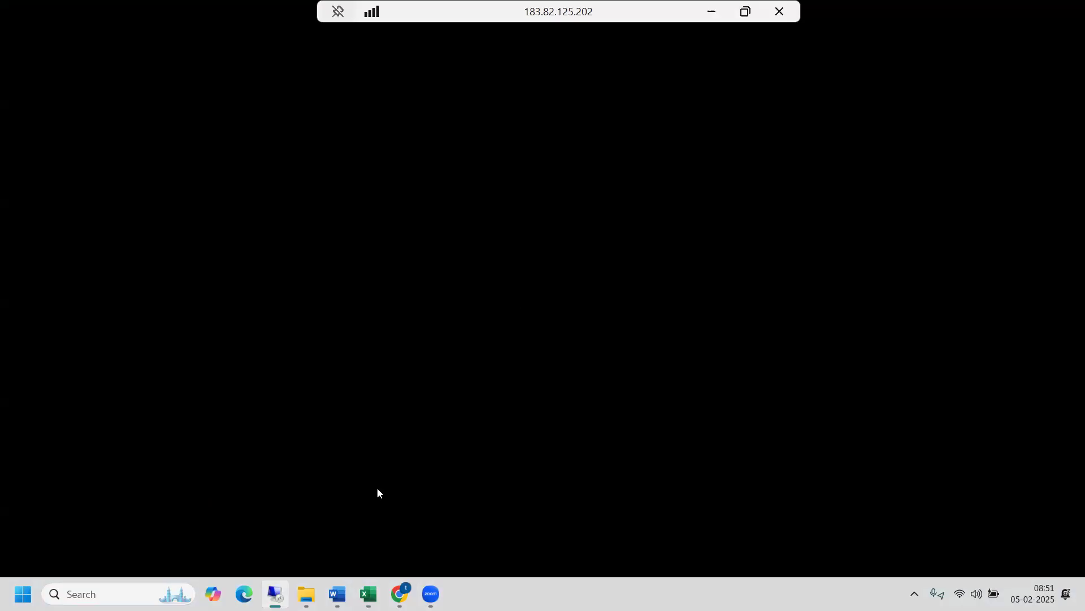
# - Switch to the Word document #4 - Outbound Process and review the VA01 sales order step
pyautogui.moveTo(368, 594)
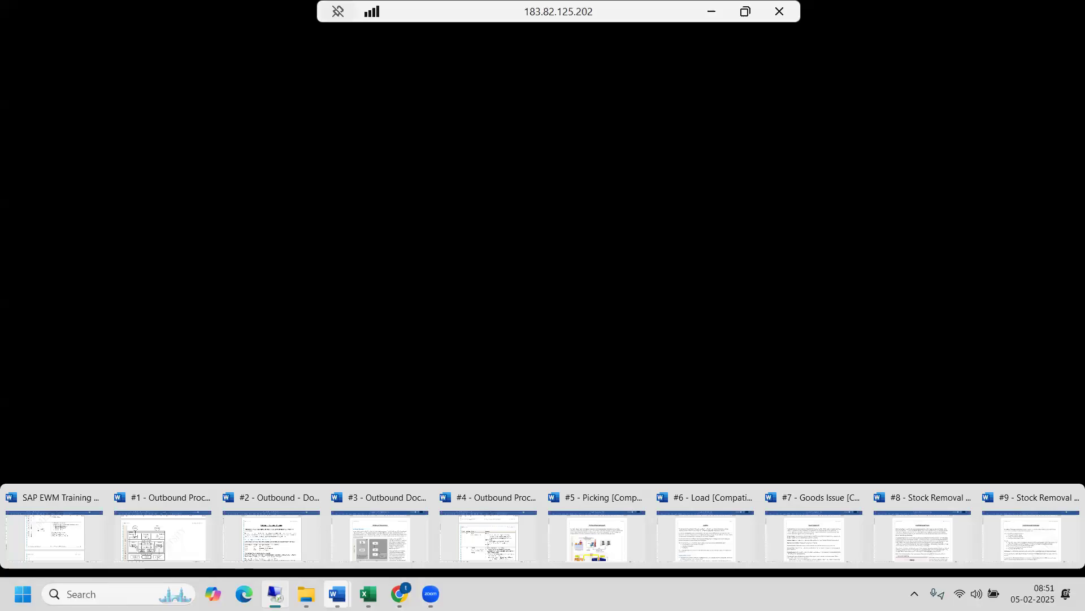
pyautogui.click(496, 533)
pyautogui.click(592, 307)
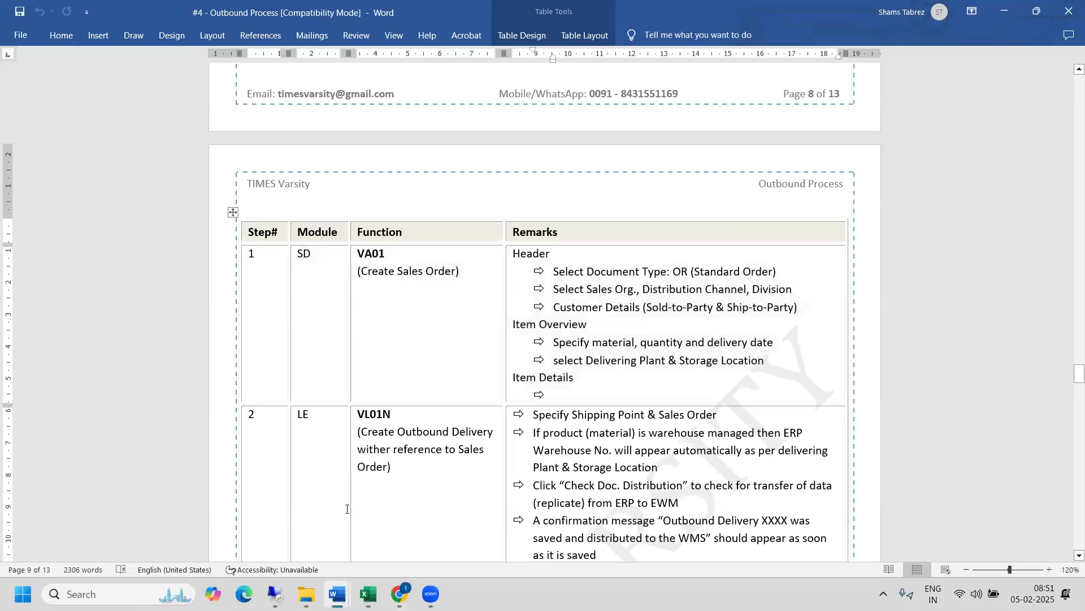
# - Switch to the Word document #1 - Outbound Process Flow and examine the process diagram and table steps 1 and 2
pyautogui.moveTo(342, 589)
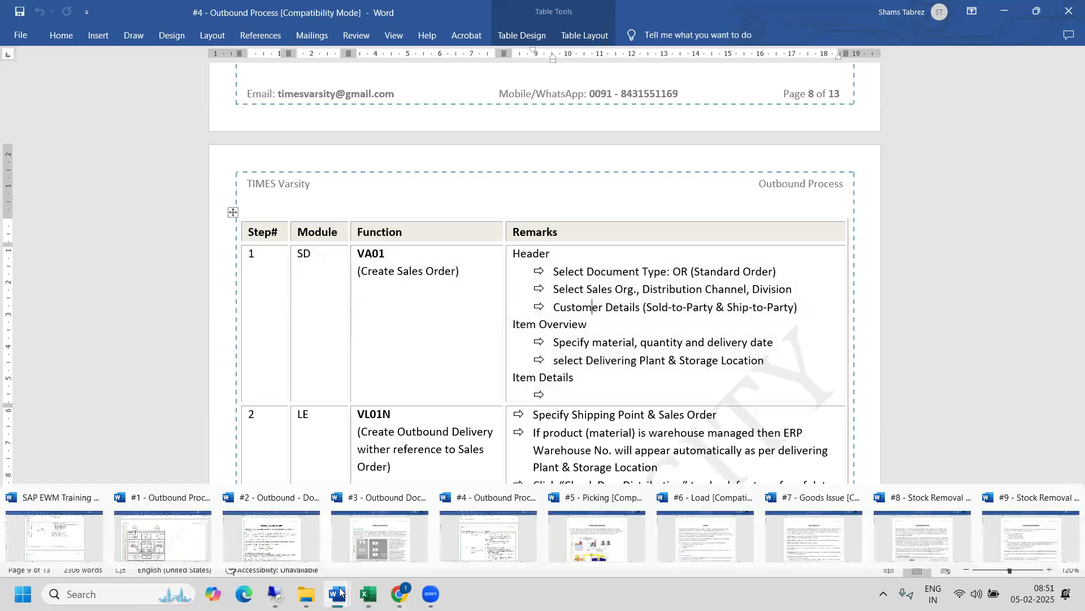
pyautogui.click(168, 534)
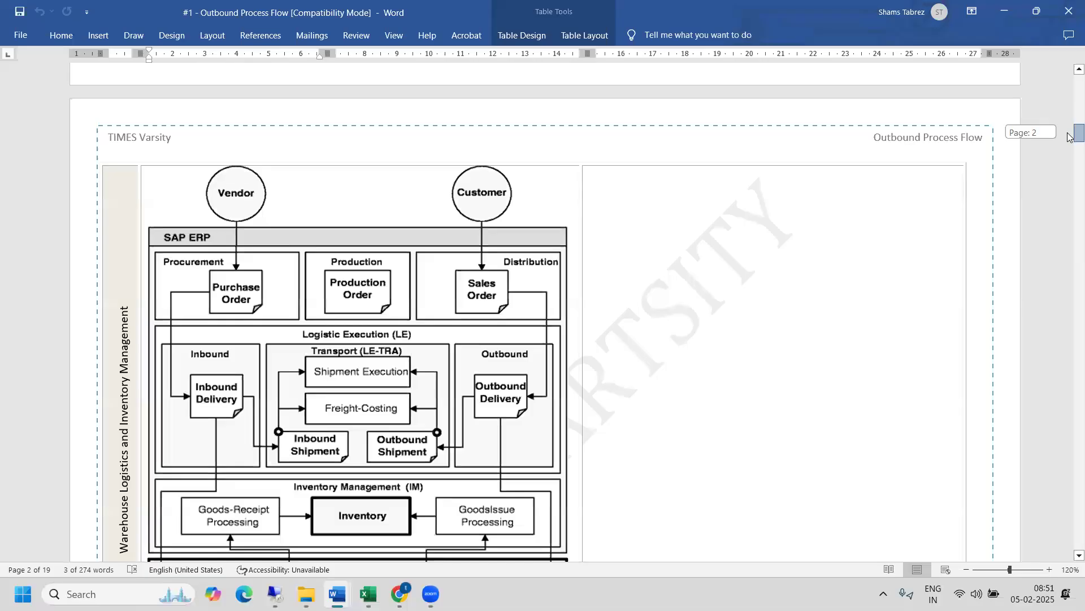
pyautogui.moveTo(1070, 137); pyautogui.dragTo(1071, 141)
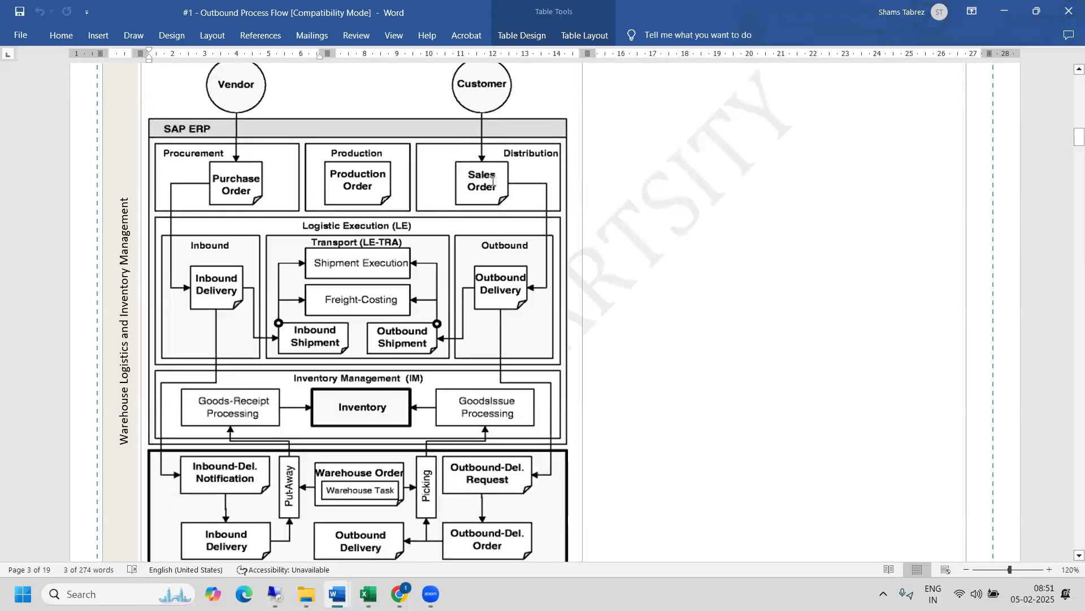
pyautogui.moveTo(1071, 141)
pyautogui.mouseDown()
pyautogui.moveTo(1070, 90)
pyautogui.moveTo(1070, 174)
pyautogui.moveTo(1074, 154)
pyautogui.mouseUp()
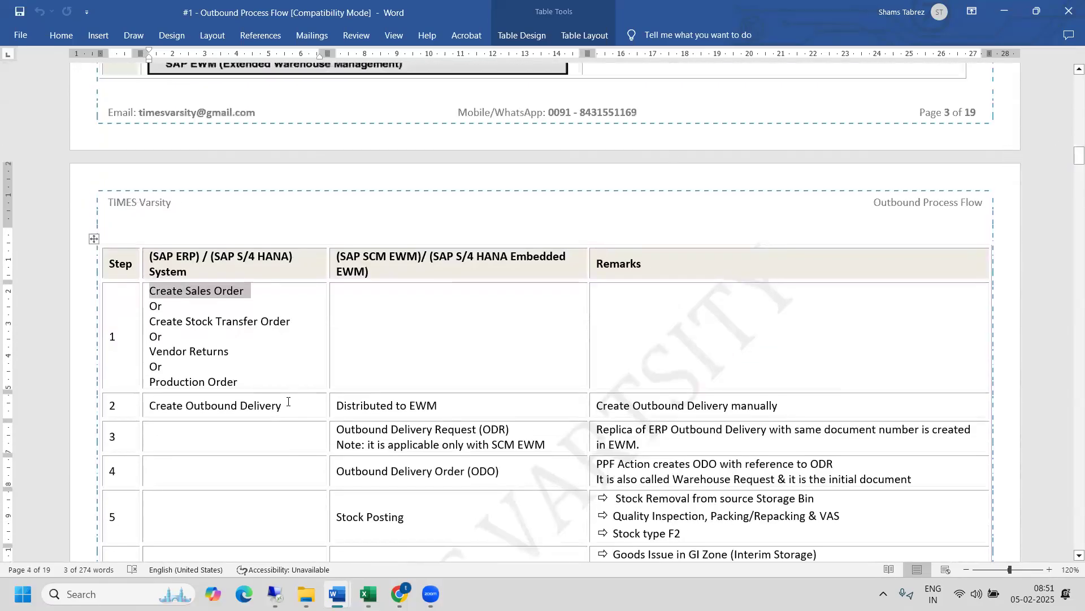
pyautogui.moveTo(288, 402); pyautogui.dragTo(461, 402)
# - Disconnect the blank remote desktop session and reconnect to the same computer with the saved credentials, accepting the certificate warning
pyautogui.moveTo(275, 594)
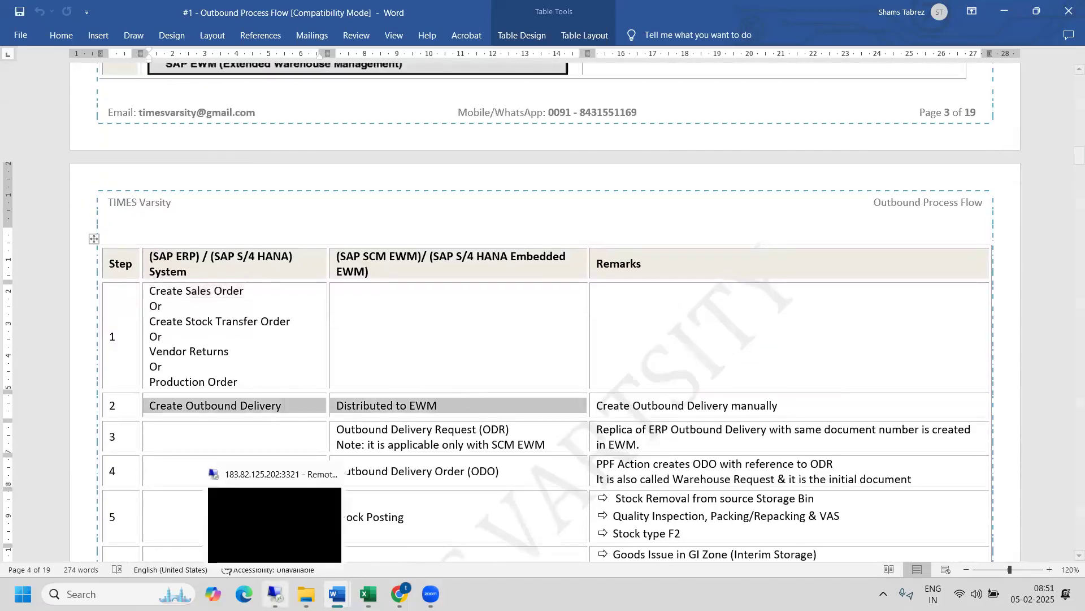
pyautogui.click(264, 522)
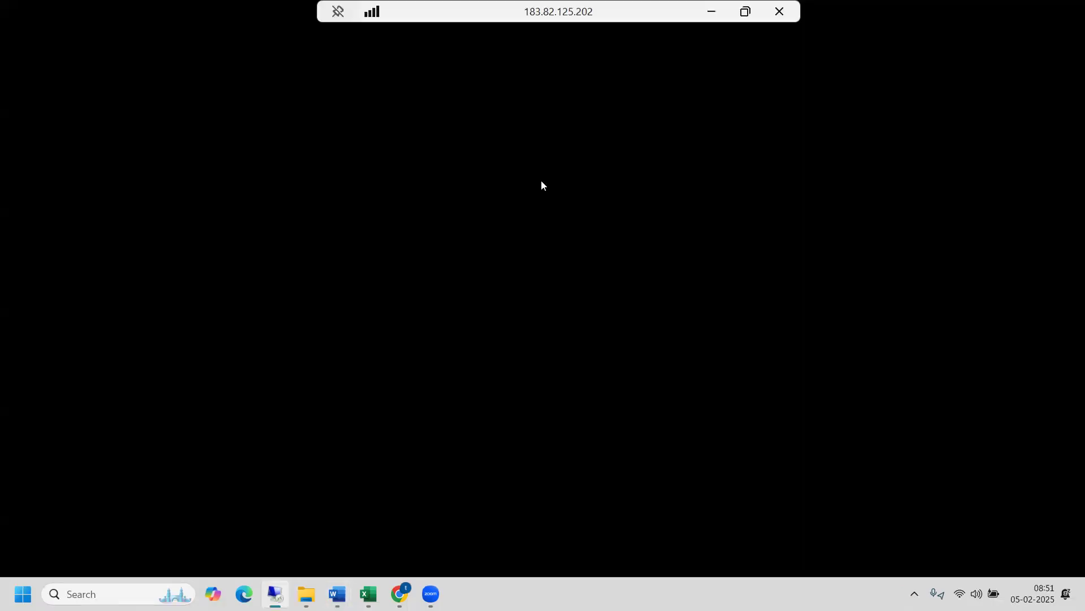
pyautogui.click(779, 10)
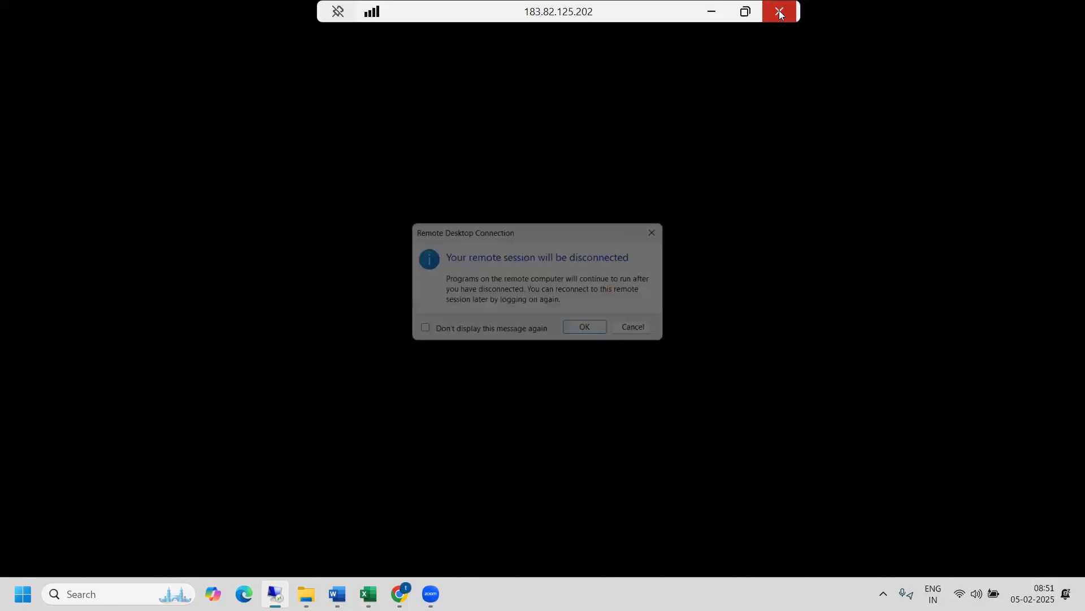
pyautogui.click(589, 331)
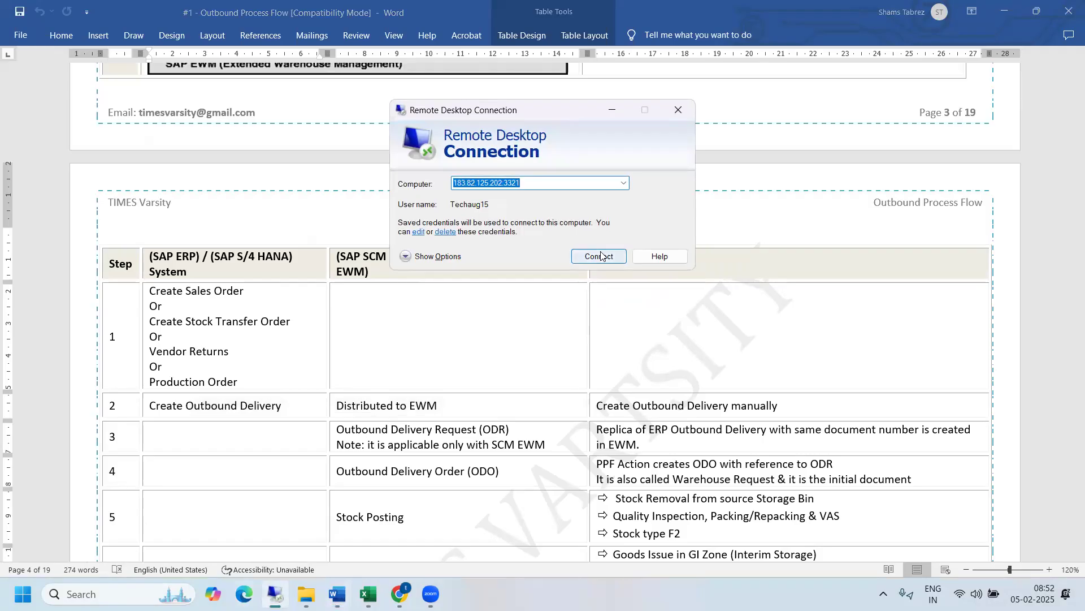
pyautogui.click(600, 257)
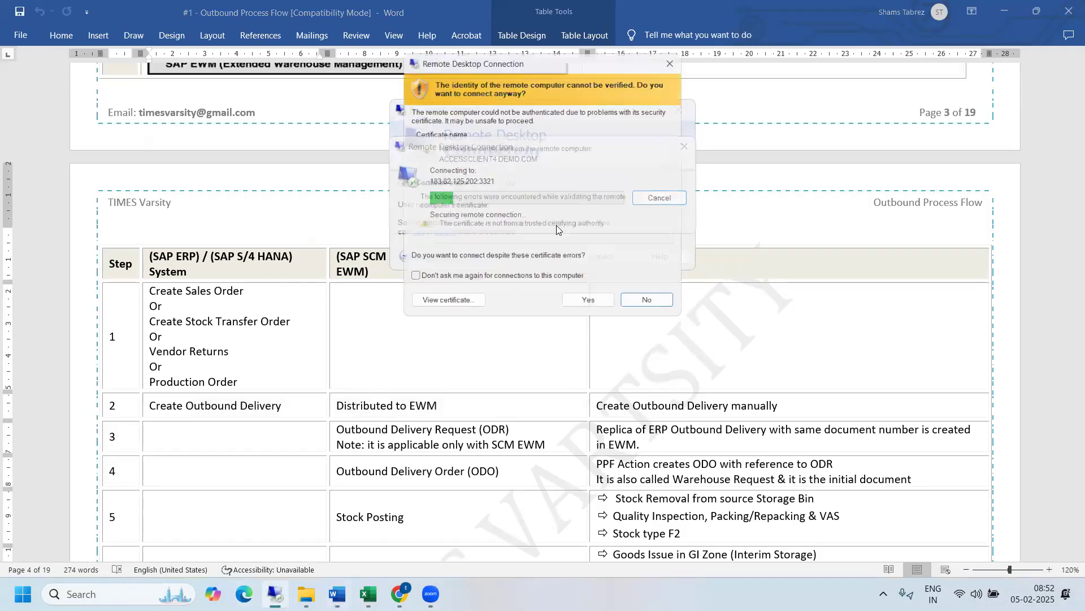
pyautogui.click(588, 300)
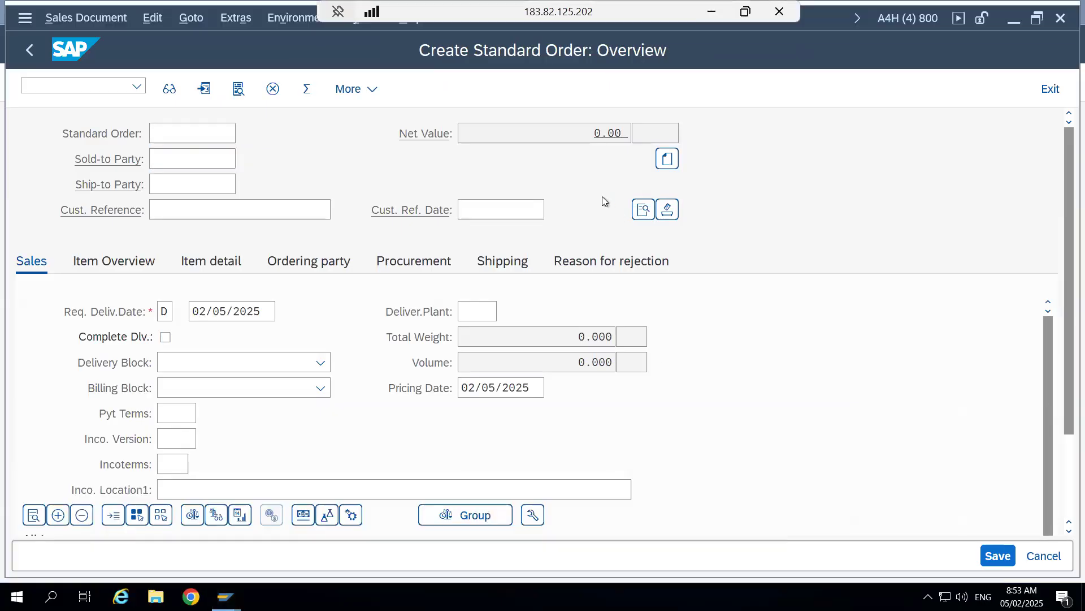
# - Leave the empty standard order for SAP Easy Access and restart VA01 - Create
pyautogui.click(30, 51)
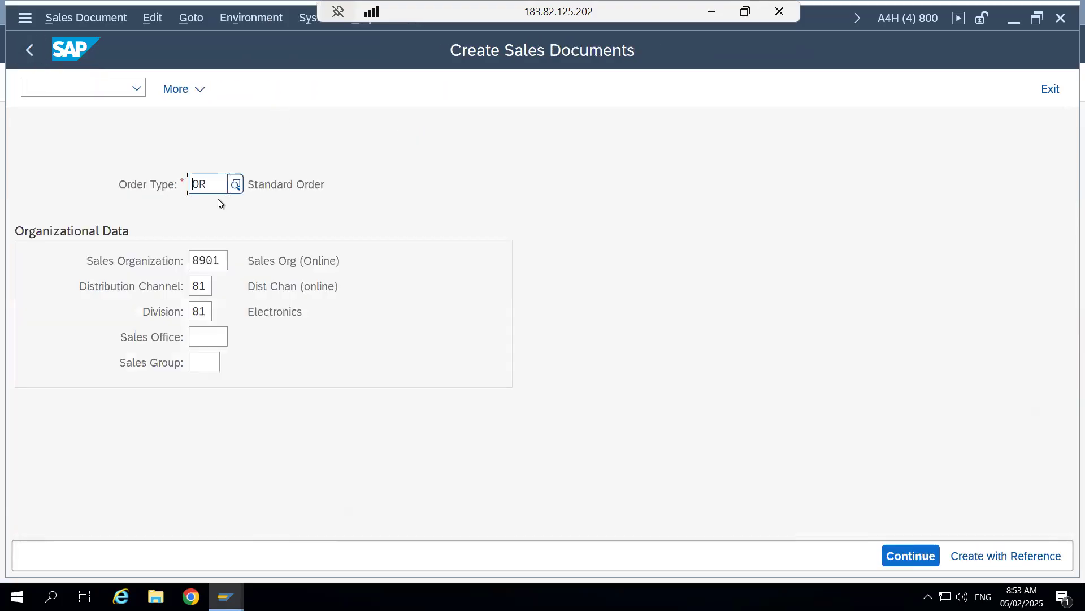
pyautogui.click(29, 50)
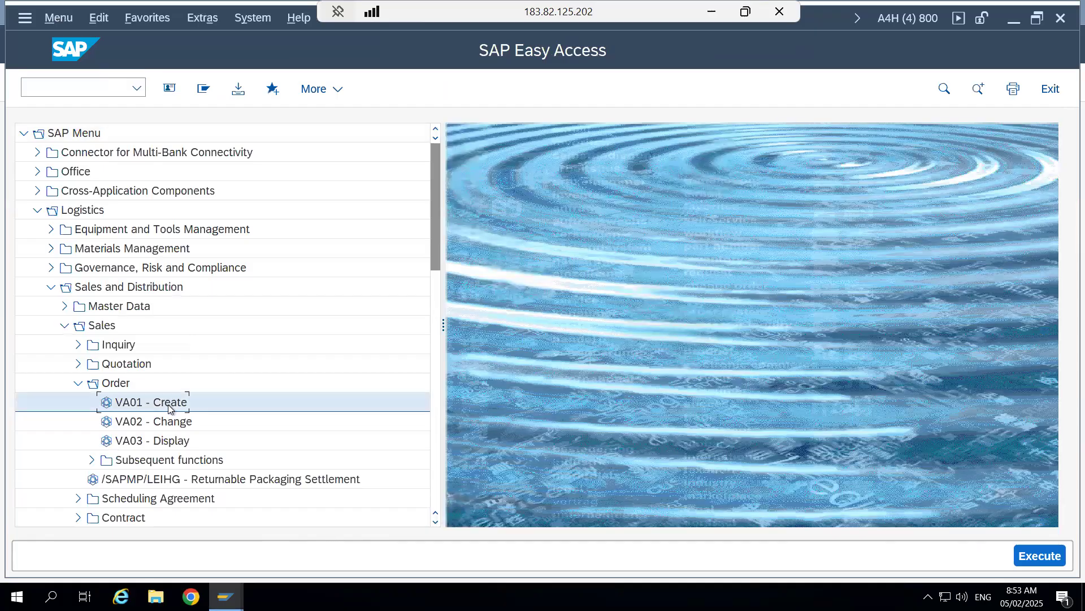
pyautogui.doubleClick(168, 405)
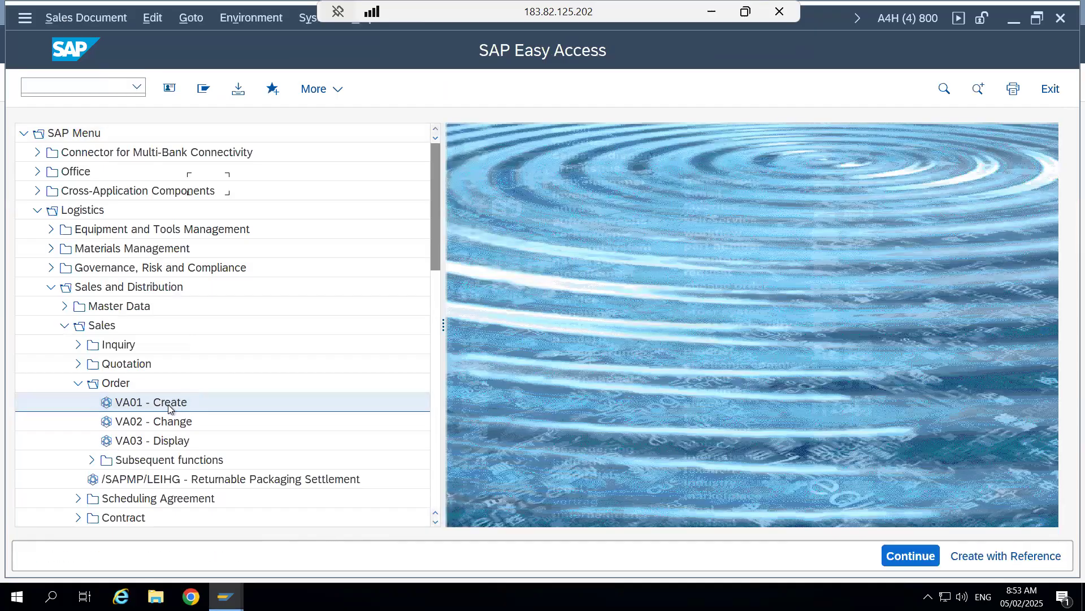
# - Review the order type, sales organization, distribution channel and division already entered for the new sales document
pyautogui.moveTo(208, 184); pyautogui.dragTo(202, 184)
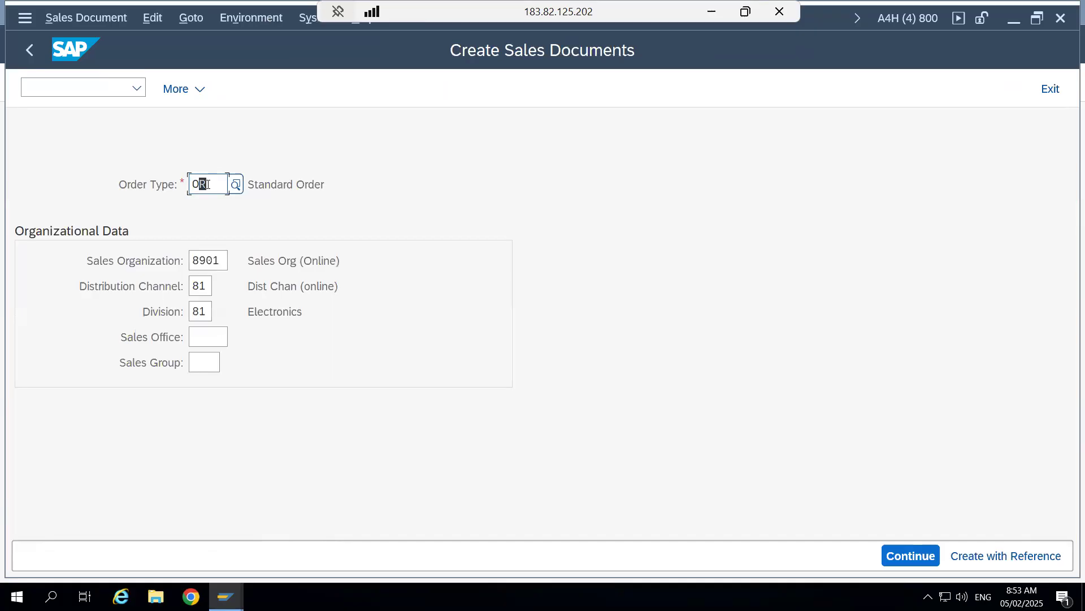
pyautogui.press('Tab')
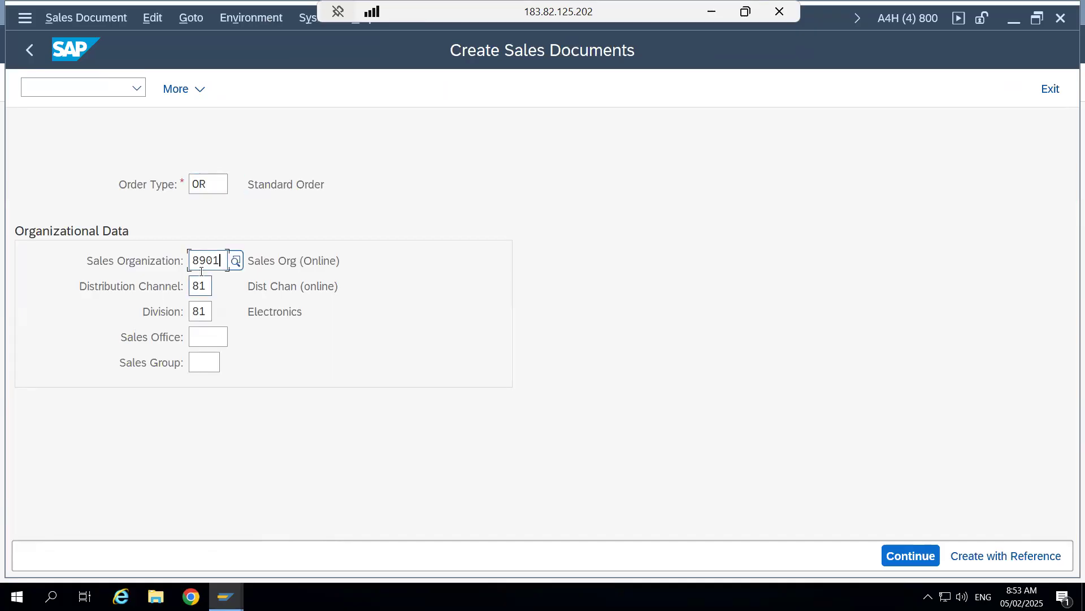
pyautogui.click(201, 285)
pyautogui.click(202, 311)
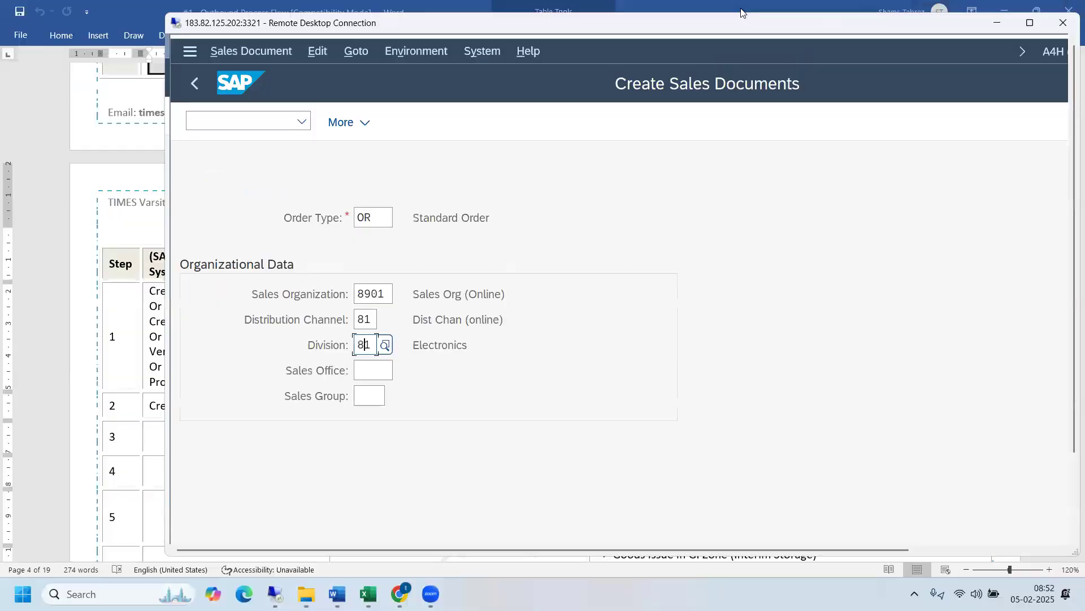
# - Switch to the Excel workbook #2 - KDS - SD & LE, highlight row 8 of the SD organizational units, and return to the remote desktop
pyautogui.click(745, 11)
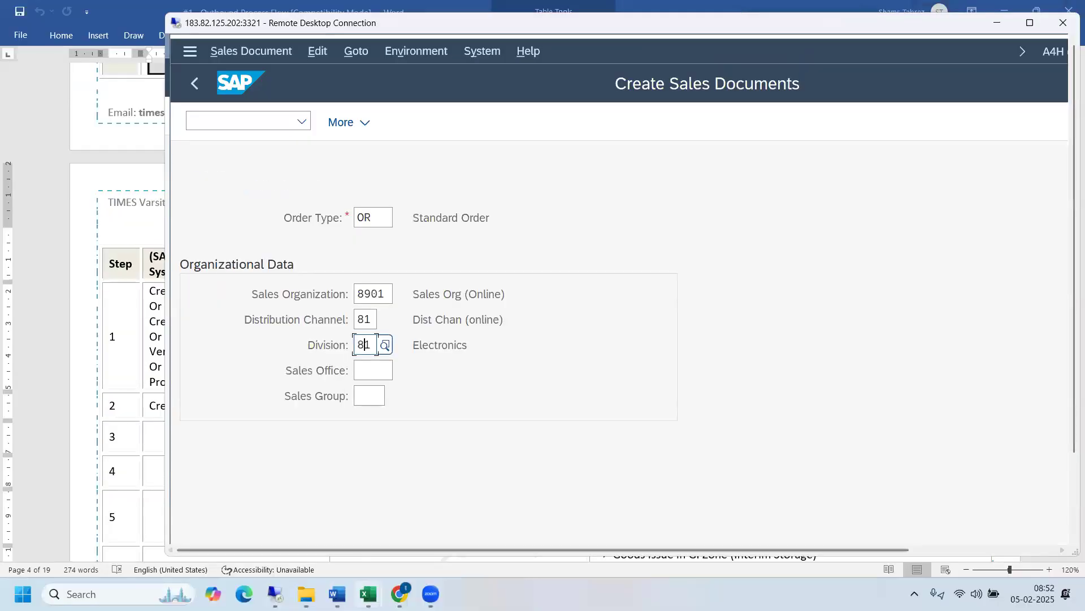
pyautogui.moveTo(368, 593)
pyautogui.click(262, 518)
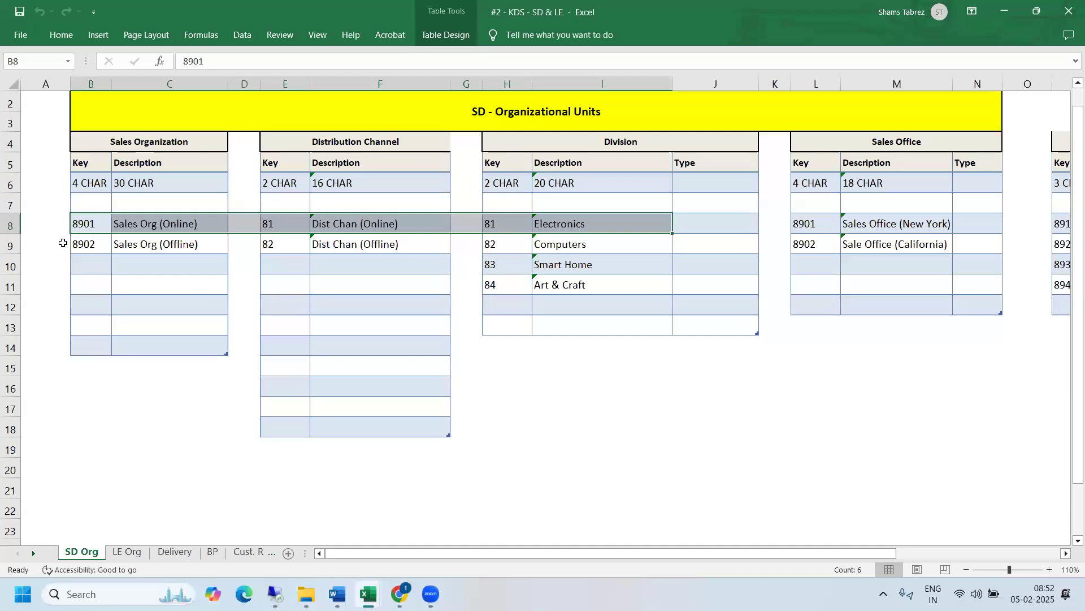
pyautogui.click(13, 224)
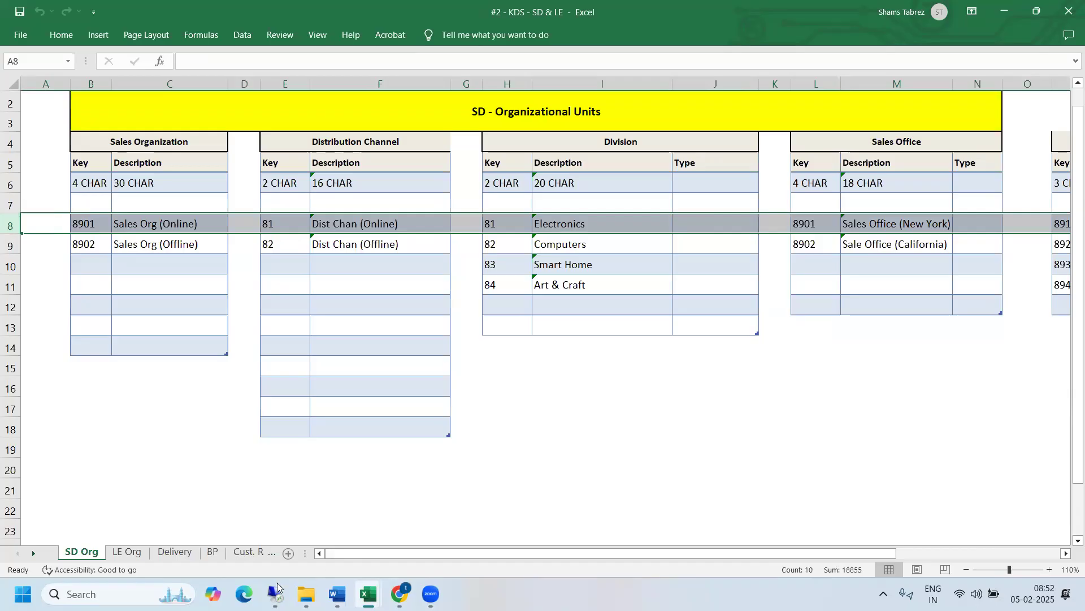
pyautogui.moveTo(278, 591)
pyautogui.click(271, 505)
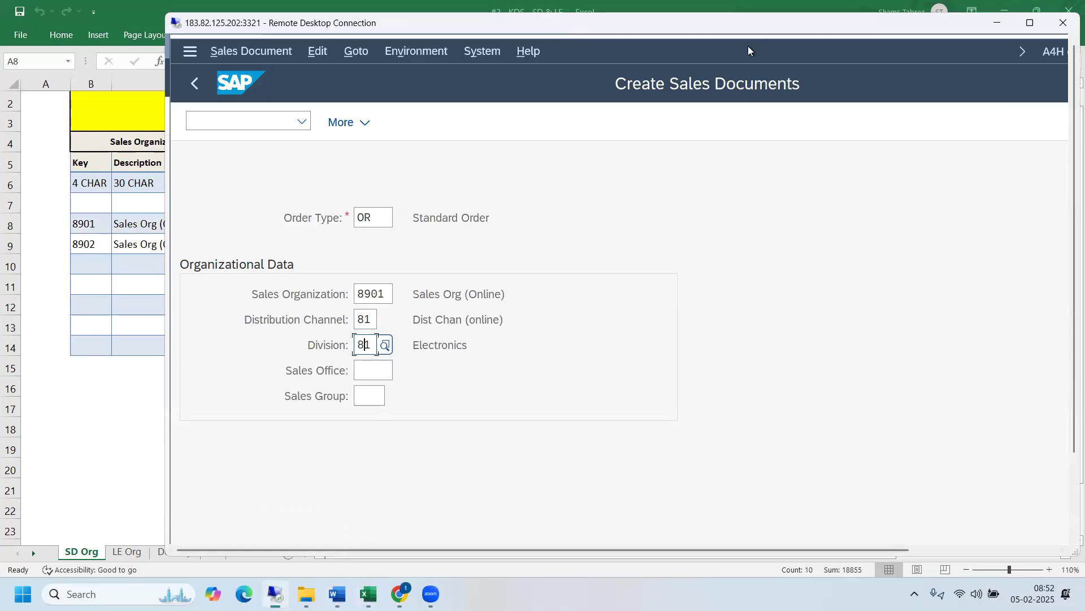
# - Continue to the standard order overview and choose New York's ACCENTURE FEDERAL SERVICE as sold-to party by searching customers with search term 89
pyautogui.doubleClick(741, 31)
pyautogui.press('Return')
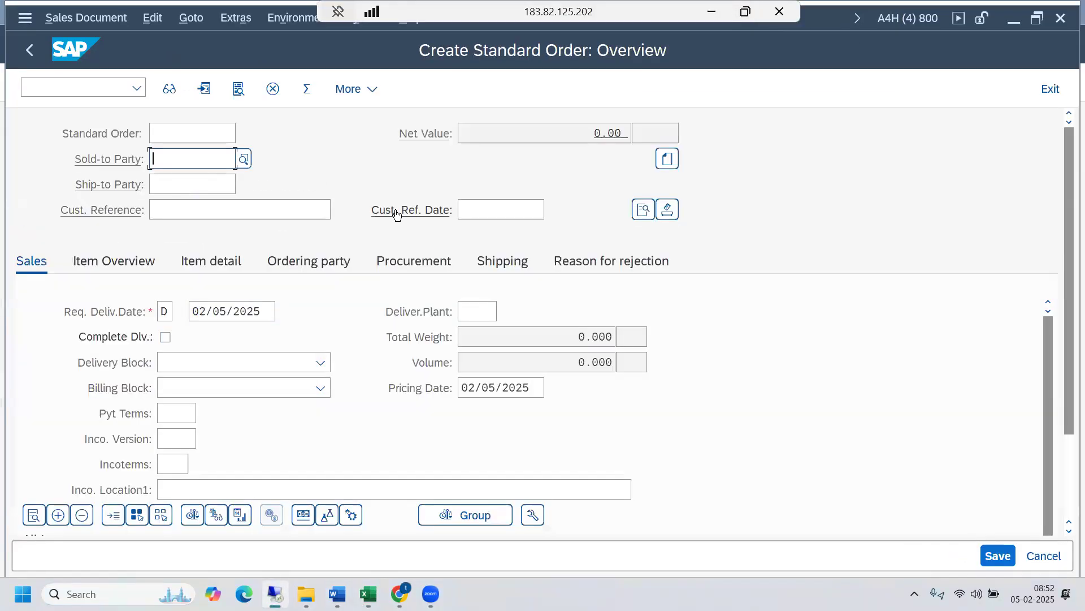
pyautogui.click(243, 164)
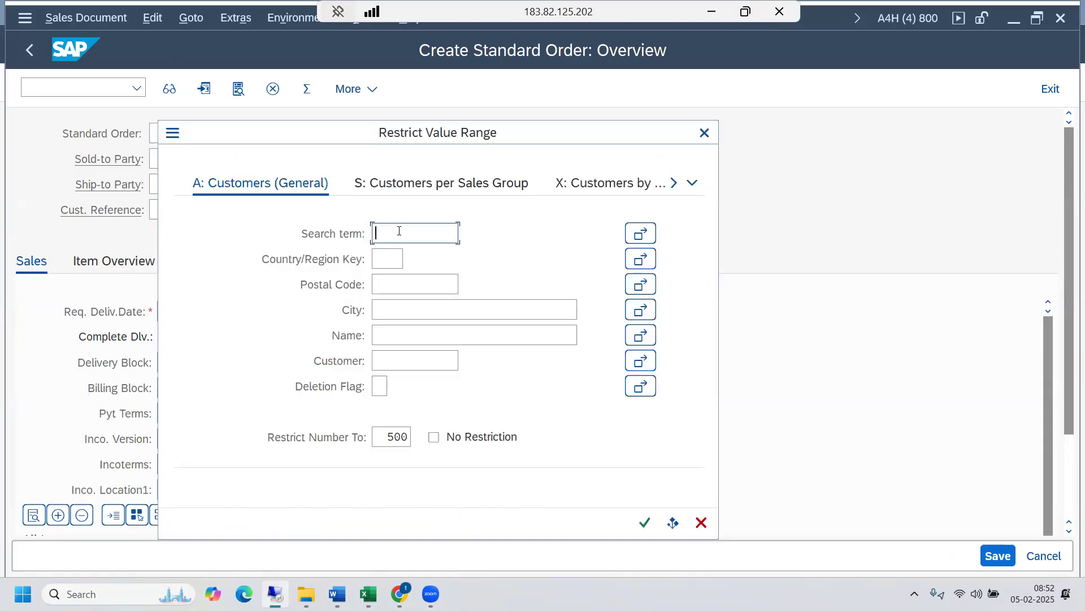
pyautogui.write('89')
pyautogui.moveTo(428, 134); pyautogui.dragTo(446, 47)
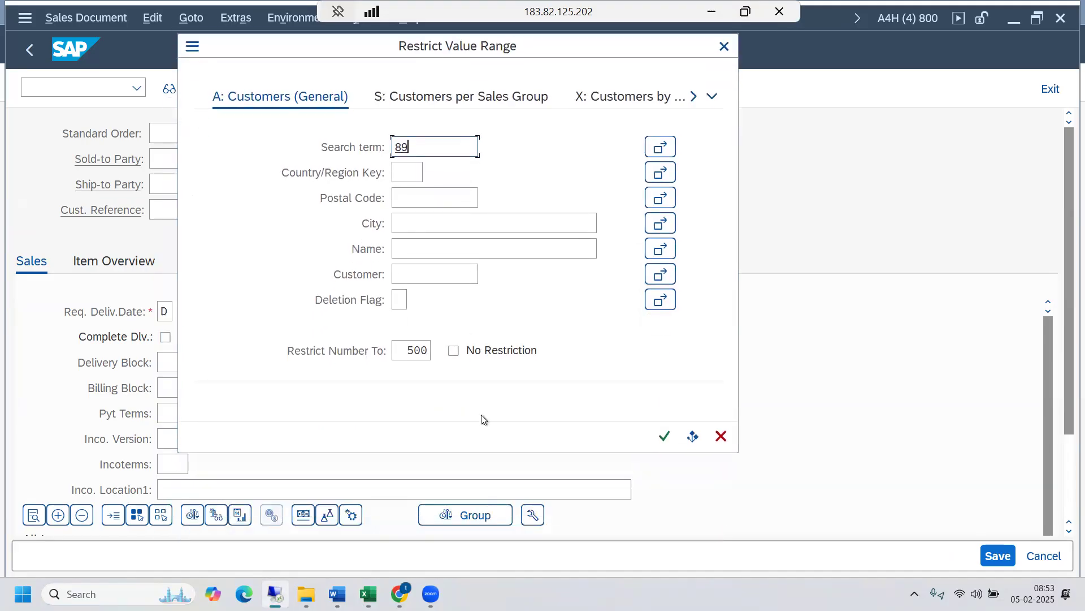
pyautogui.click(664, 436)
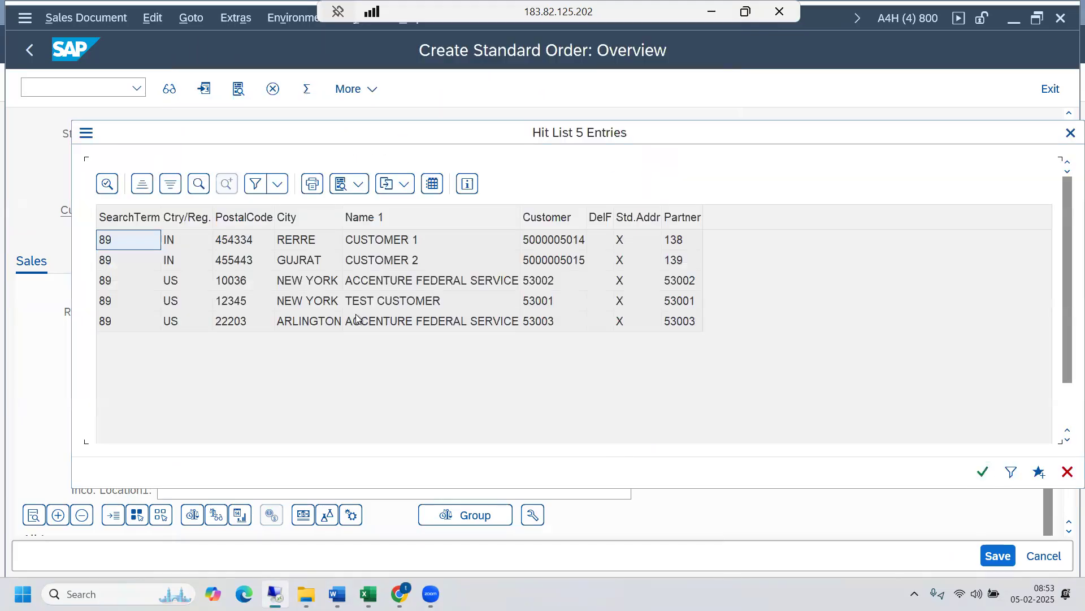
pyautogui.click(391, 284)
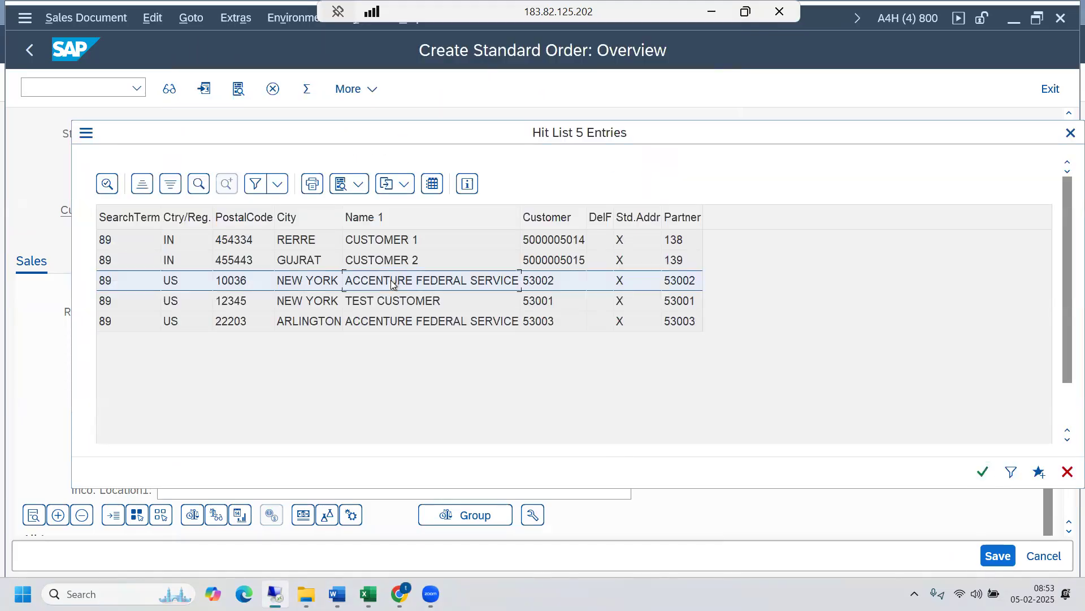
pyautogui.doubleClick(114, 283)
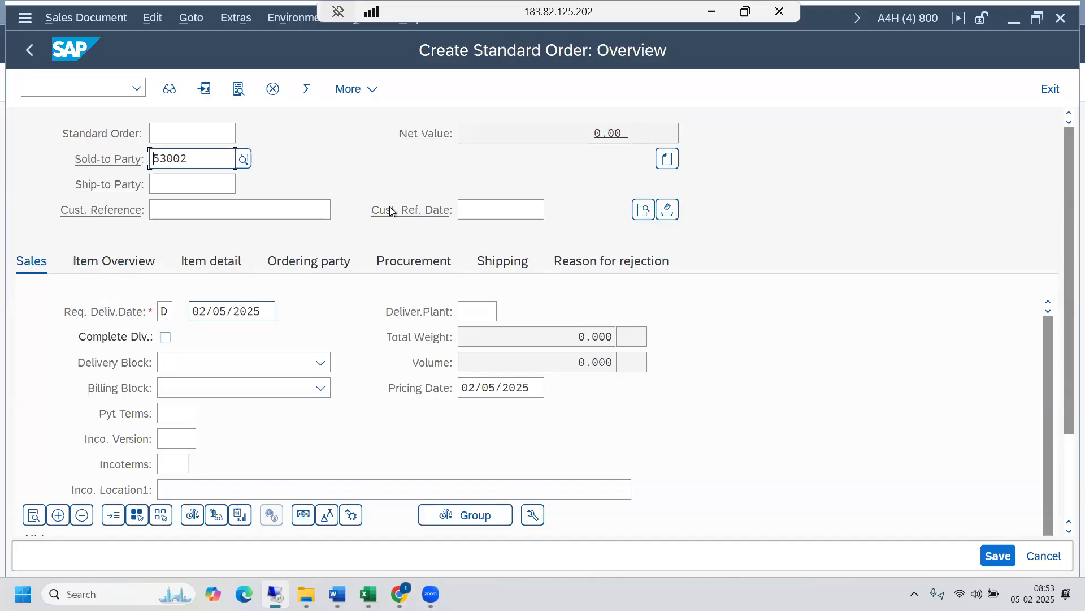
# - Open the Word document #1 - Procure to Pay (P2P) from SAP - MM's Procurement Processes folder and find the purchasing and sales flow diagram
pyautogui.click(188, 213)
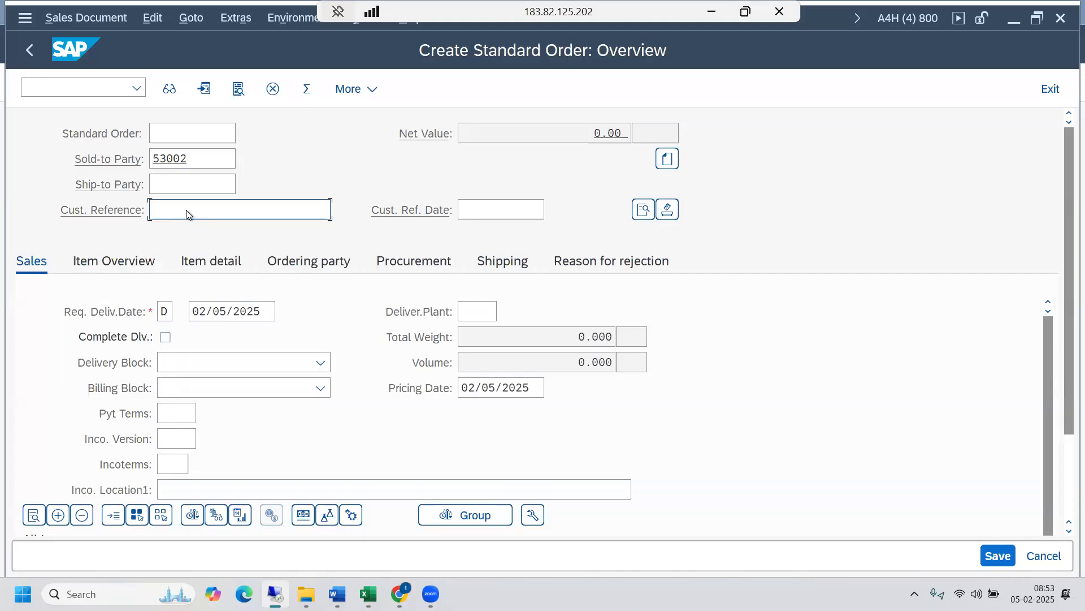
pyautogui.moveTo(306, 593)
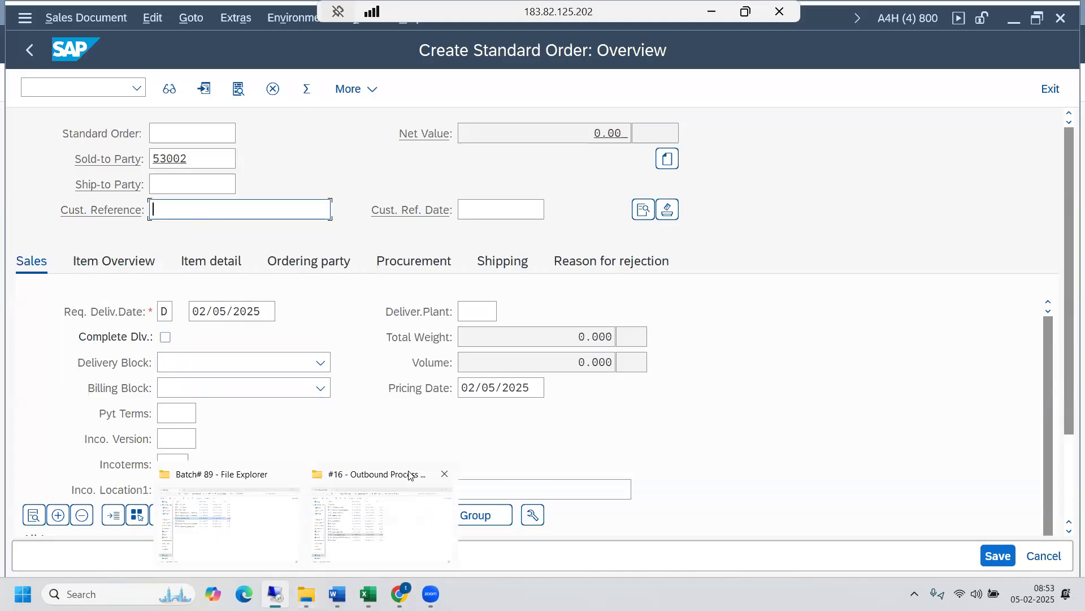
pyautogui.click(391, 517)
pyautogui.click(25, 44)
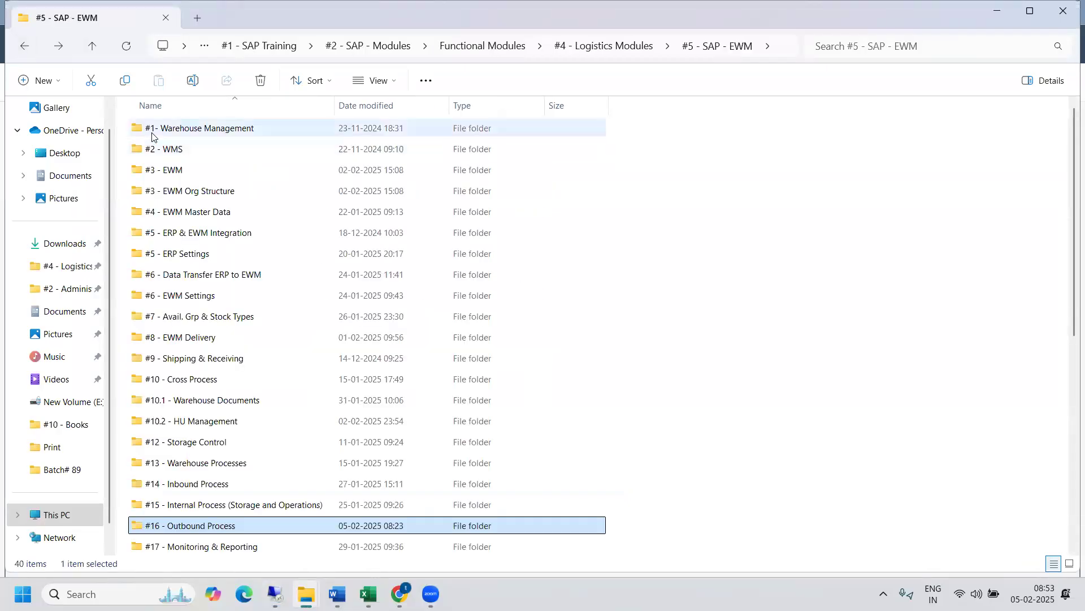
pyautogui.click(25, 48)
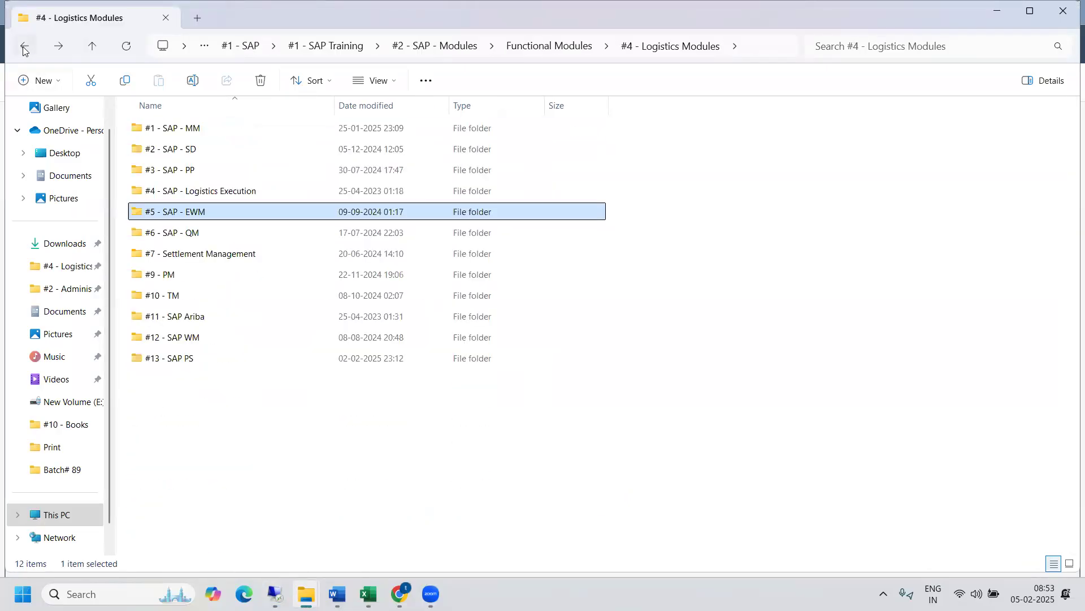
pyautogui.doubleClick(198, 130)
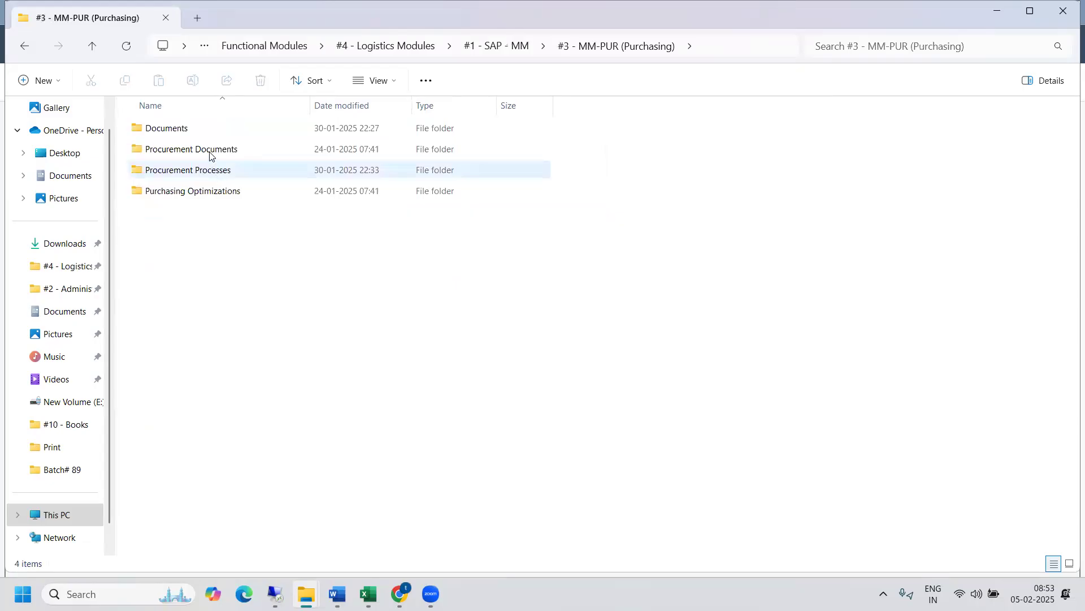
pyautogui.doubleClick(212, 170)
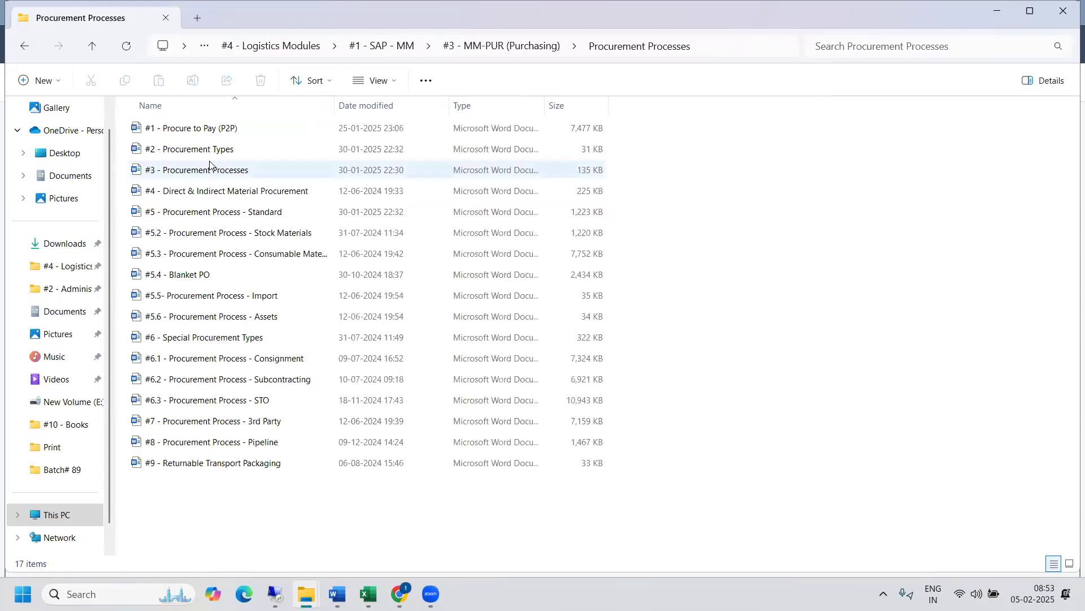
pyautogui.doubleClick(213, 127)
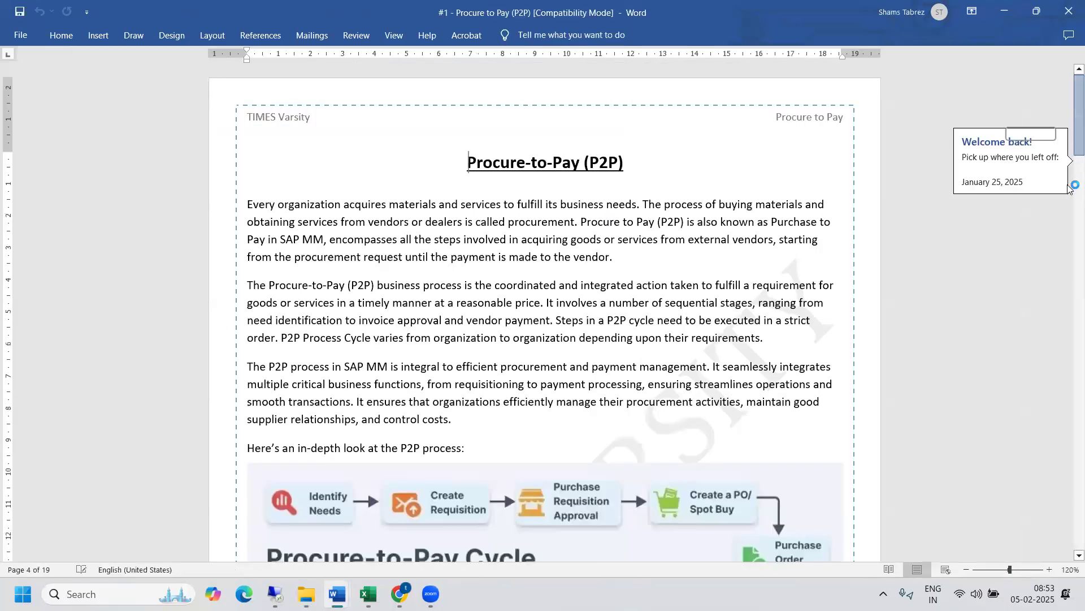
pyautogui.moveTo(1068, 184); pyautogui.dragTo(1068, 584)
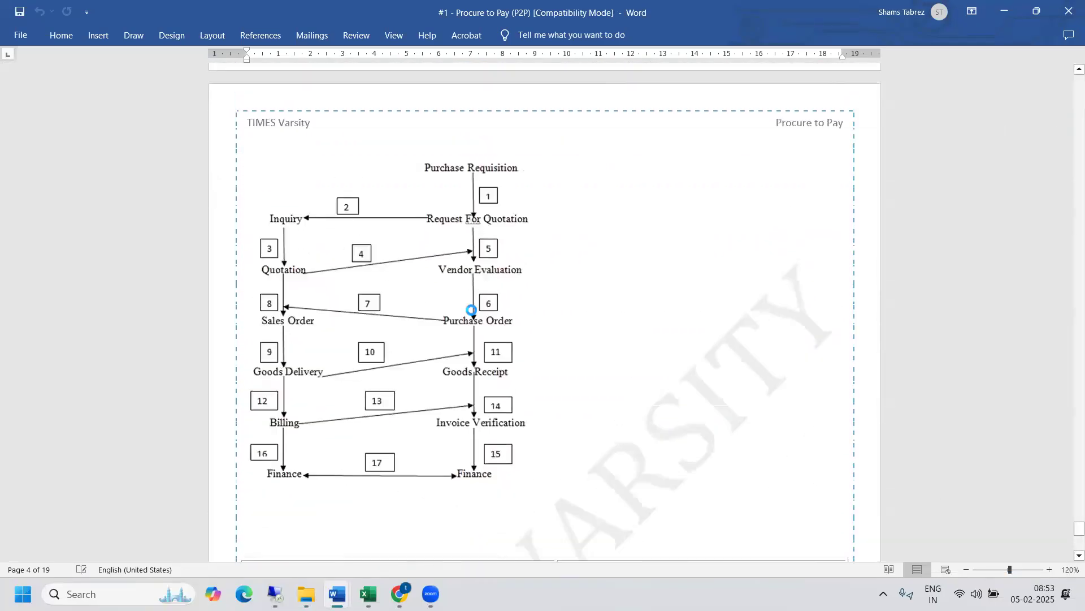
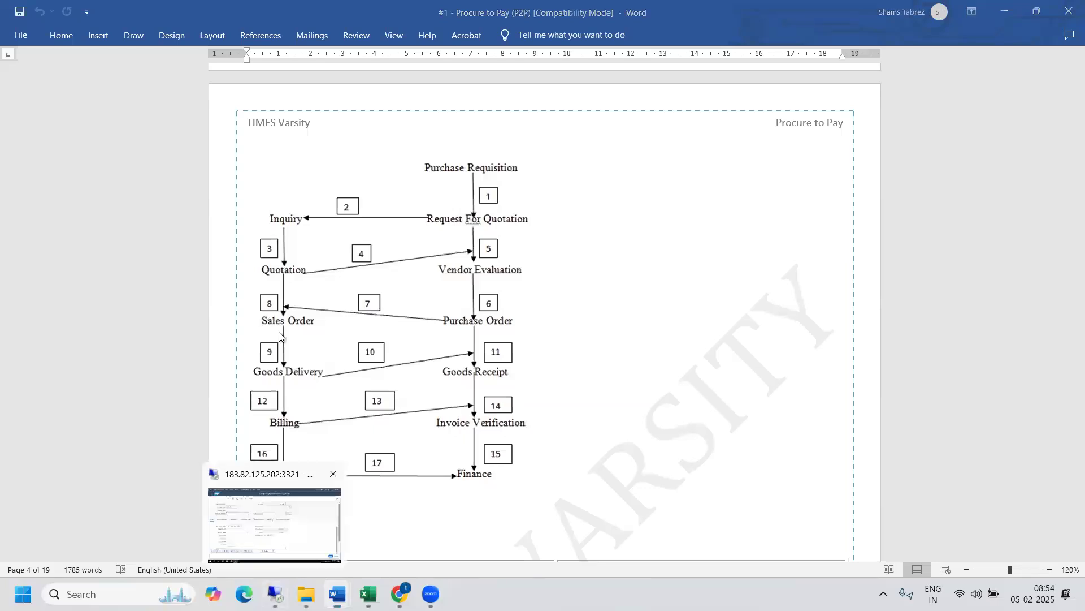
# - In the SAP standard order, enter the customer's purchase order number as customer reference and set the reference date to 02/04/2025
pyautogui.write('PO')
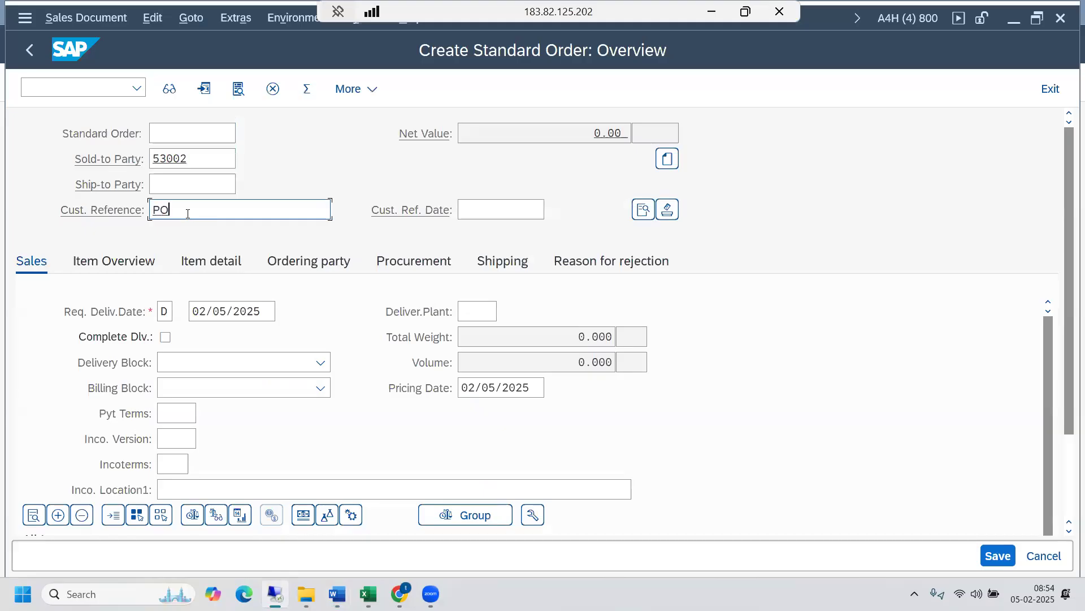
pyautogui.write('# 98766')
pyautogui.click(492, 210)
pyautogui.click(556, 211)
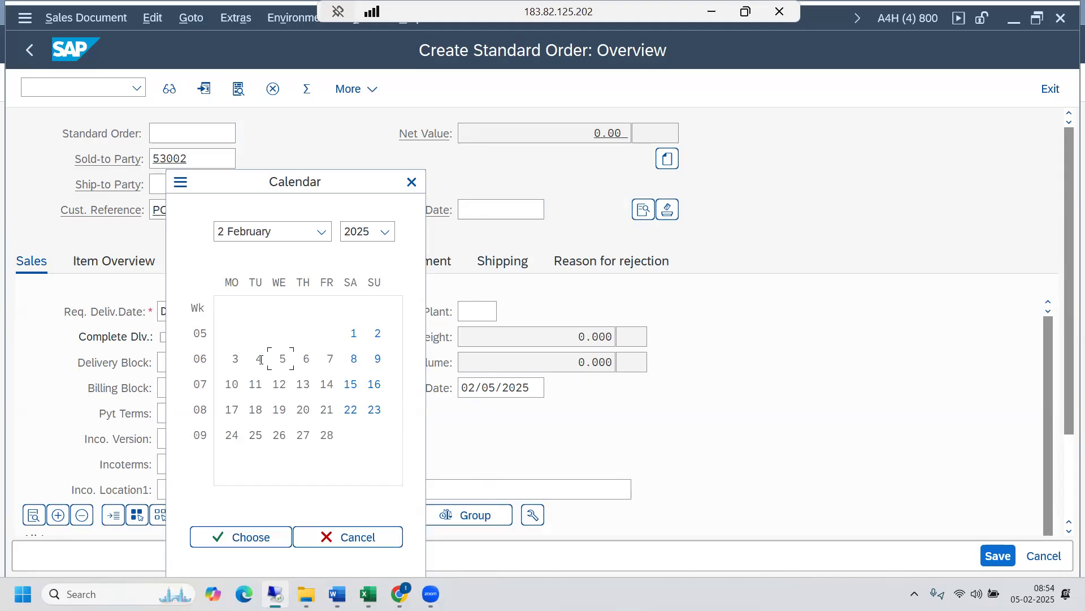
pyautogui.doubleClick(259, 360)
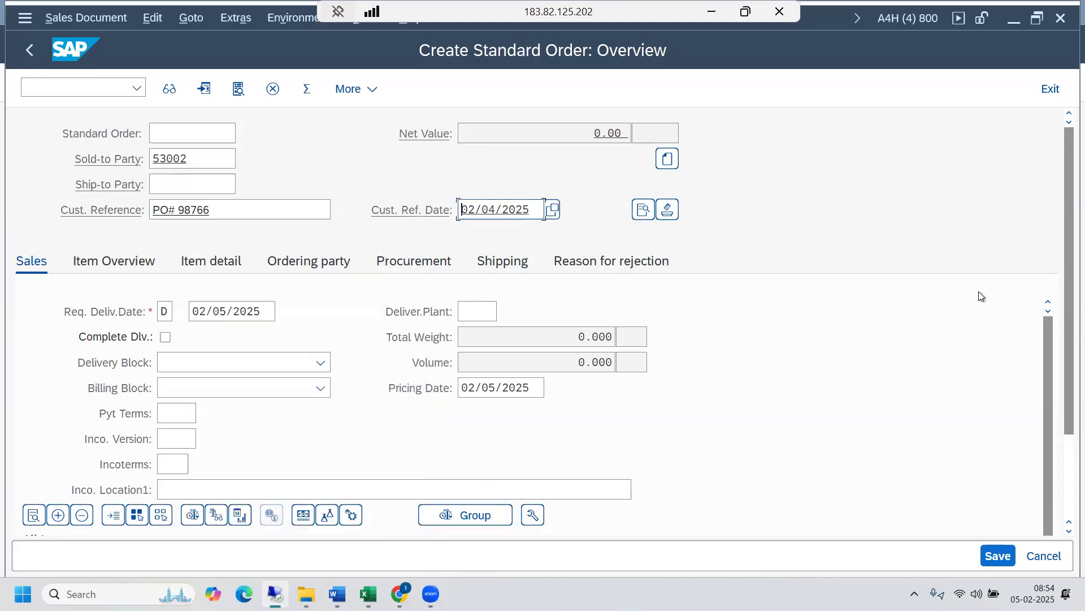
# - Choose payment terms 0001 from the value list for the sales order
pyautogui.moveTo(1064, 344); pyautogui.dragTo(1064, 389)
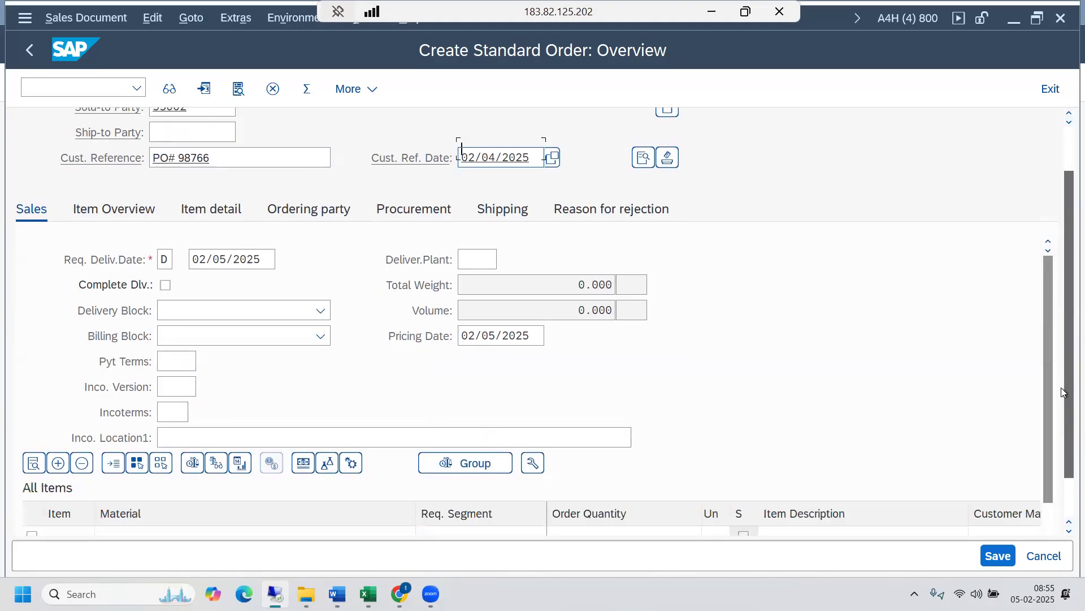
pyautogui.click(187, 351)
pyautogui.click(204, 354)
pyautogui.doubleClick(287, 184)
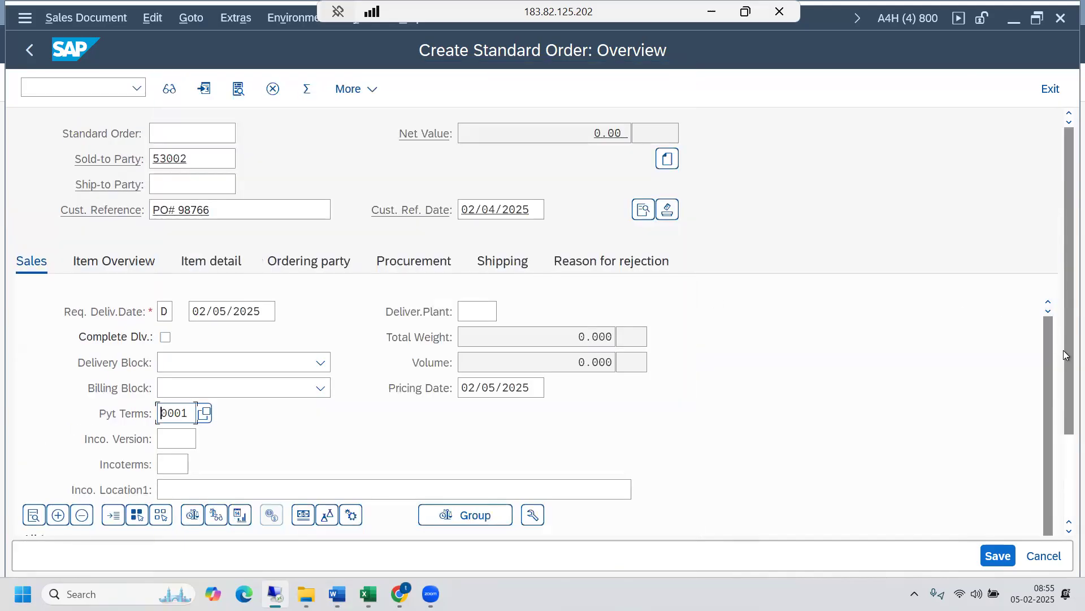
# - Check material 264 and its unrestricted stock in AFS Available 4 Sale in the Stock Overview session, and return to the order
pyautogui.scroll(-2, 1065, 355)
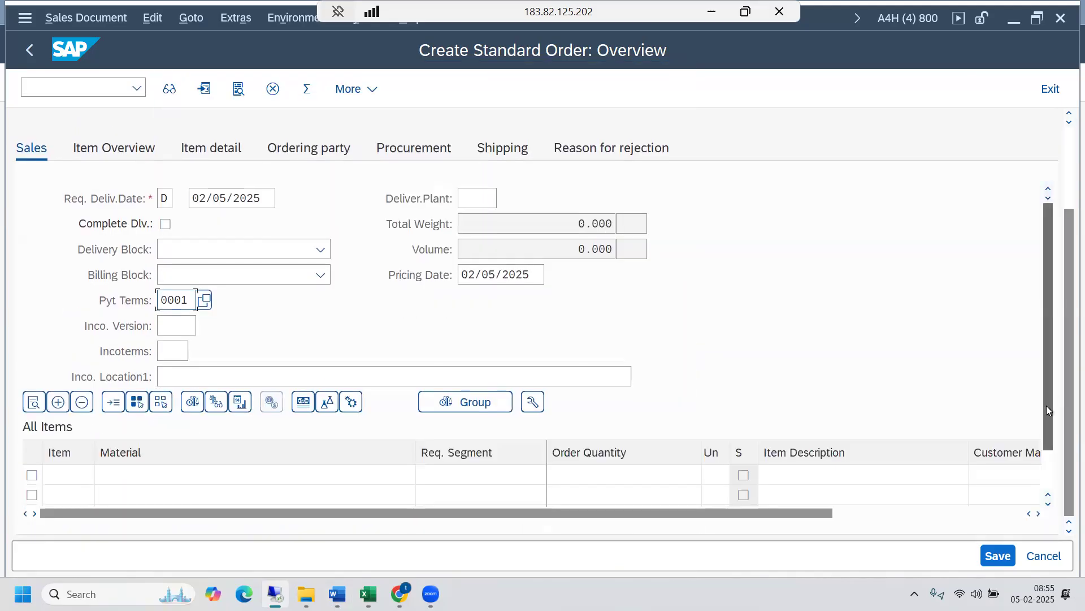
pyautogui.scroll(-1, 1046, 409)
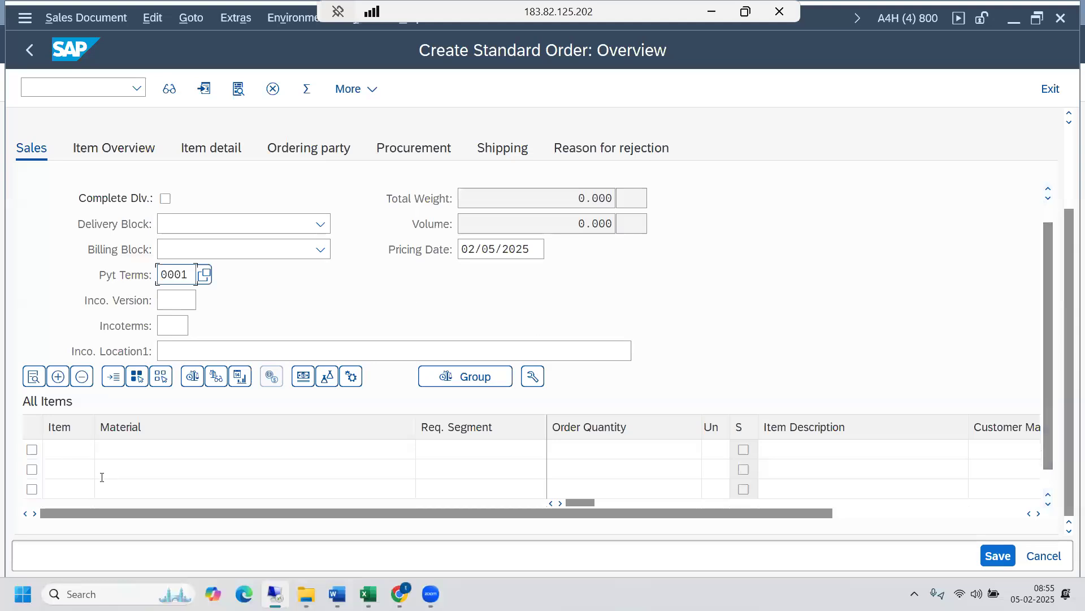
pyautogui.click(125, 452)
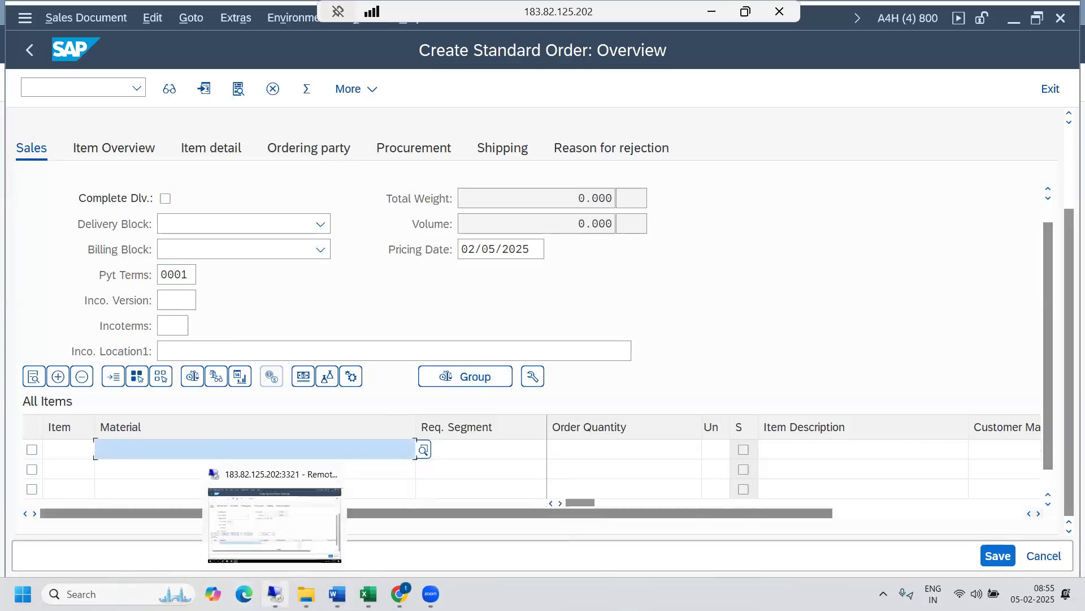
pyautogui.click(275, 594)
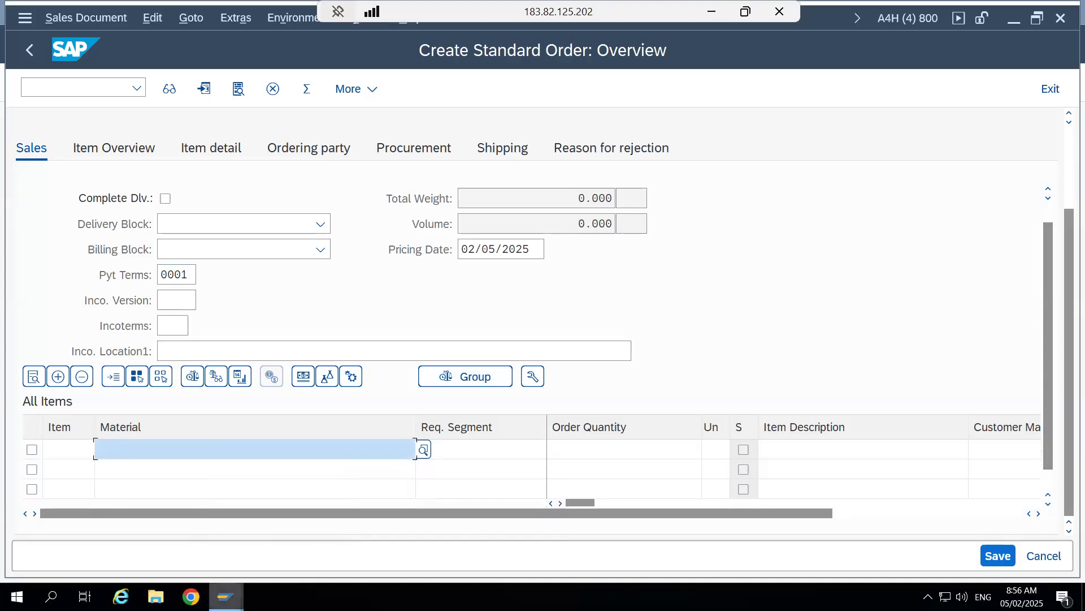
pyautogui.moveTo(229, 596)
pyautogui.click(199, 529)
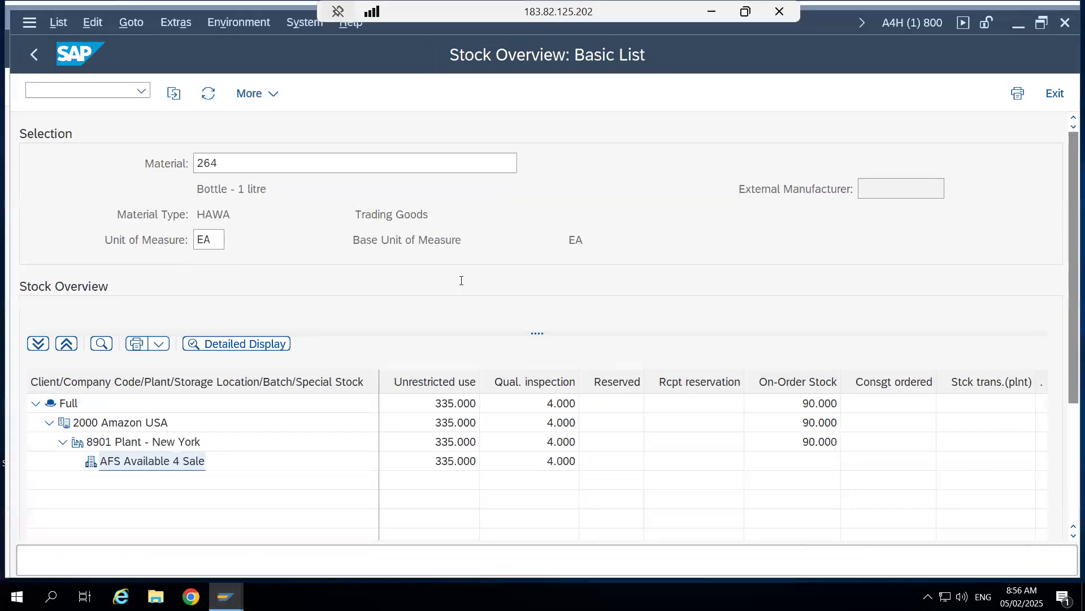
pyautogui.click(238, 159)
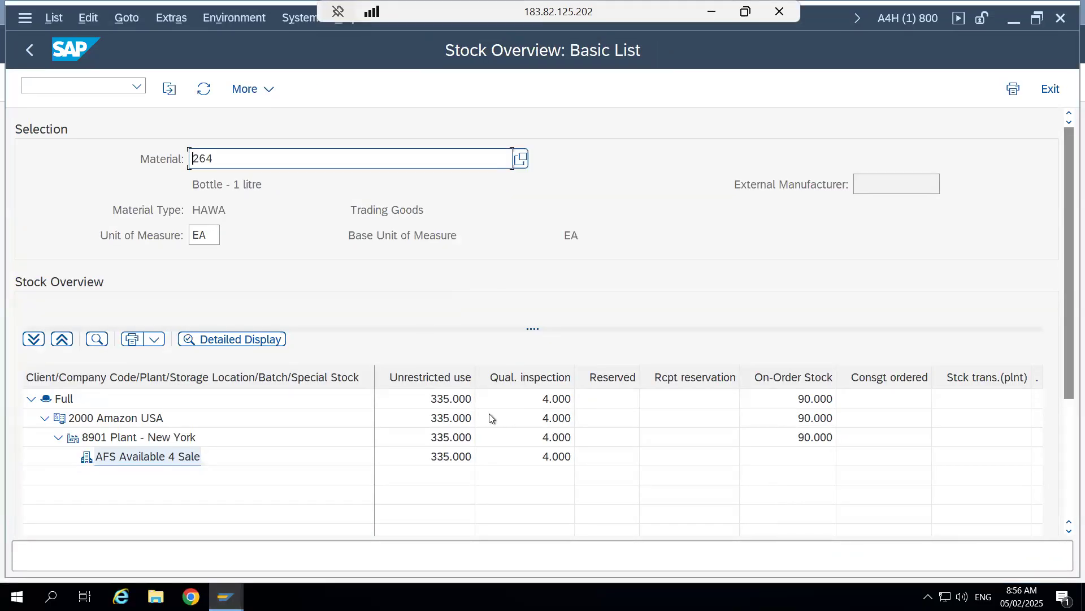
pyautogui.click(441, 457)
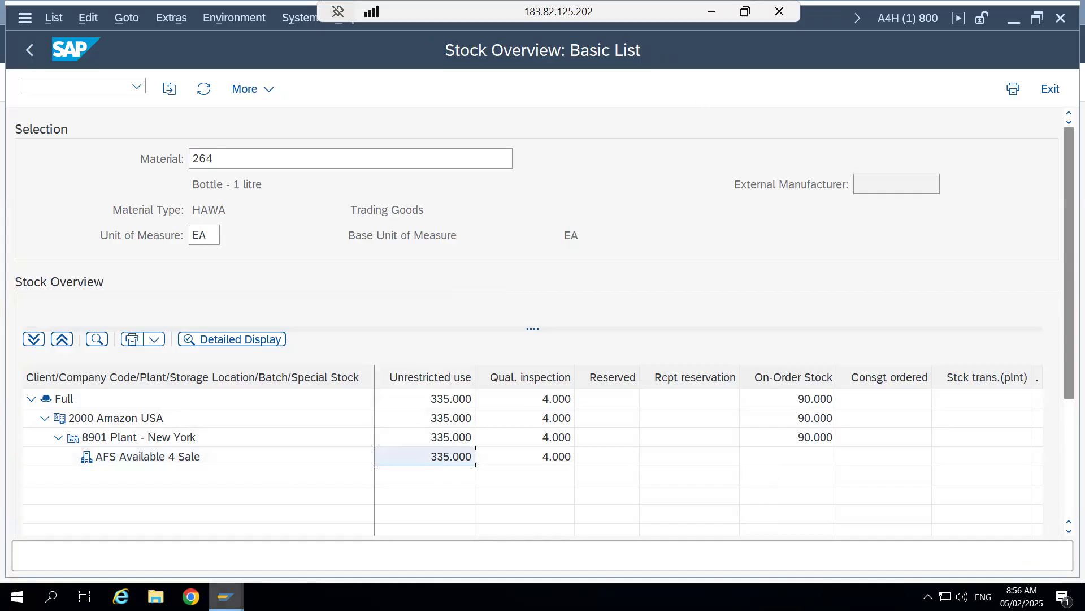
pyautogui.moveTo(226, 596)
pyautogui.click(688, 537)
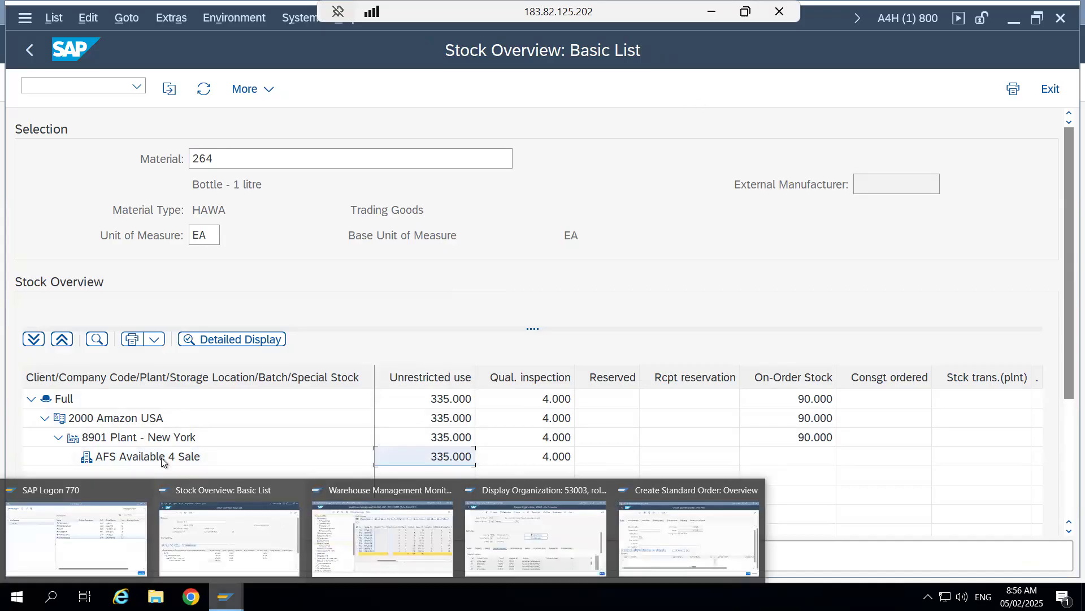
# - Enter material 264 with order quantity 10 in the first row of the item table
pyautogui.write('26')
pyautogui.press('Return')
pyautogui.click(131, 452)
pyautogui.write('264')
pyautogui.press('Tab')
pyautogui.press('Tab')
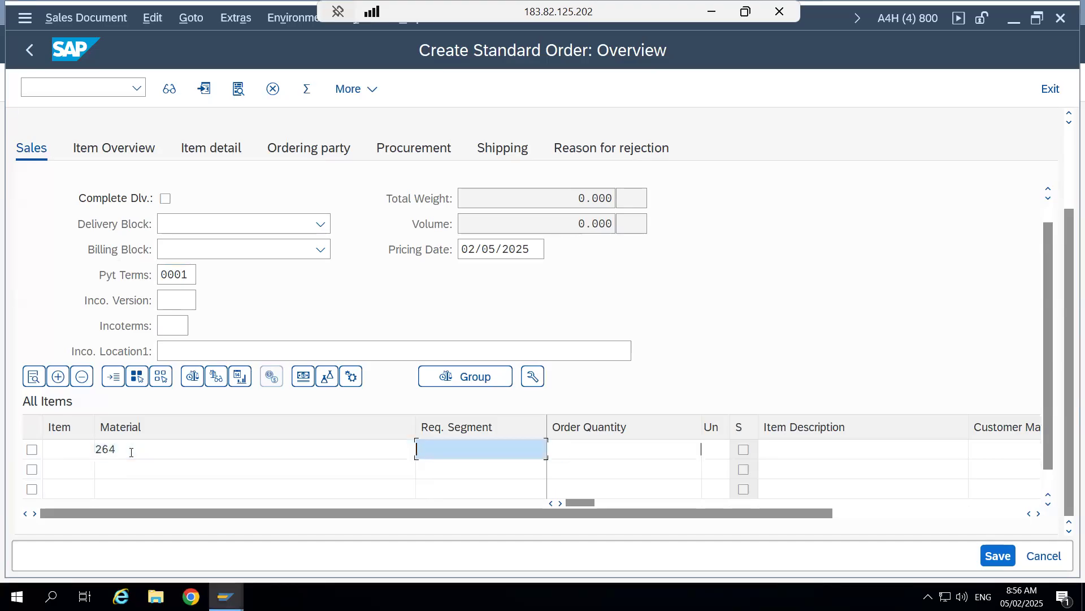
pyautogui.write('10')
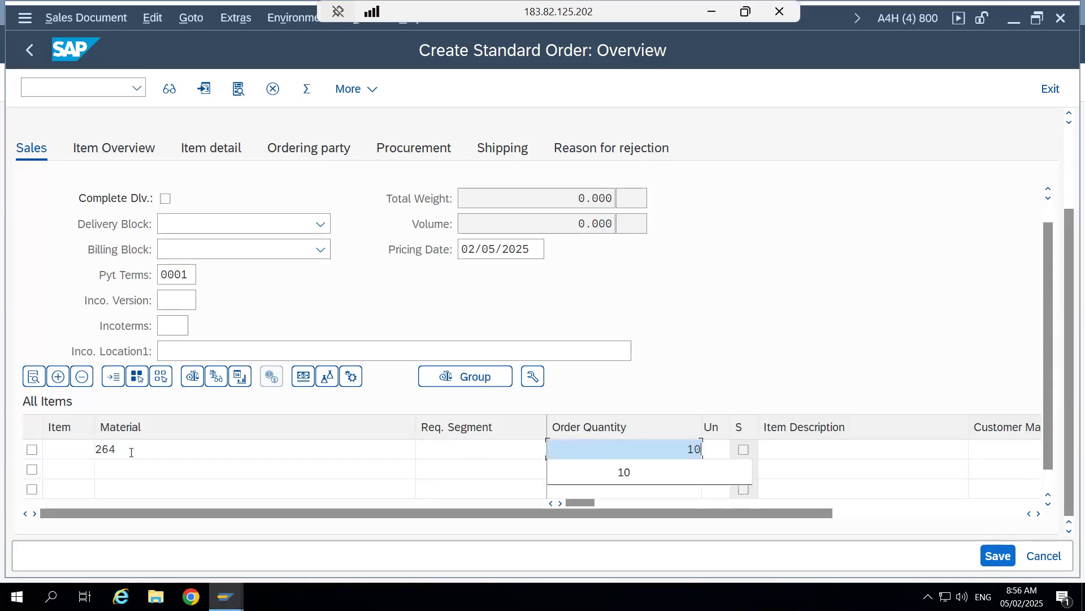
# - Move to the item's plant field, look up the plant holding the stock in the Stock Overview session, and return to the order
pyautogui.press('Tab')
pyautogui.press('Tab')
pyautogui.press('Tab')
pyautogui.press('Tab')
pyautogui.press('Tab')
pyautogui.press('Tab')
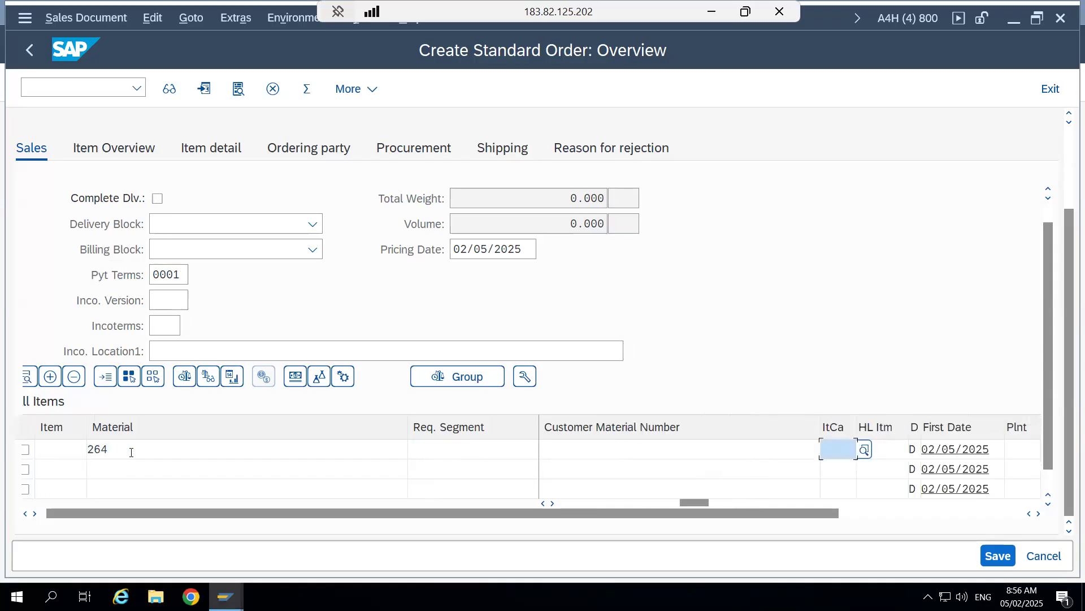
pyautogui.press('Tab')
pyautogui.press('Tab')
pyautogui.press('Tab')
pyautogui.press('Tab')
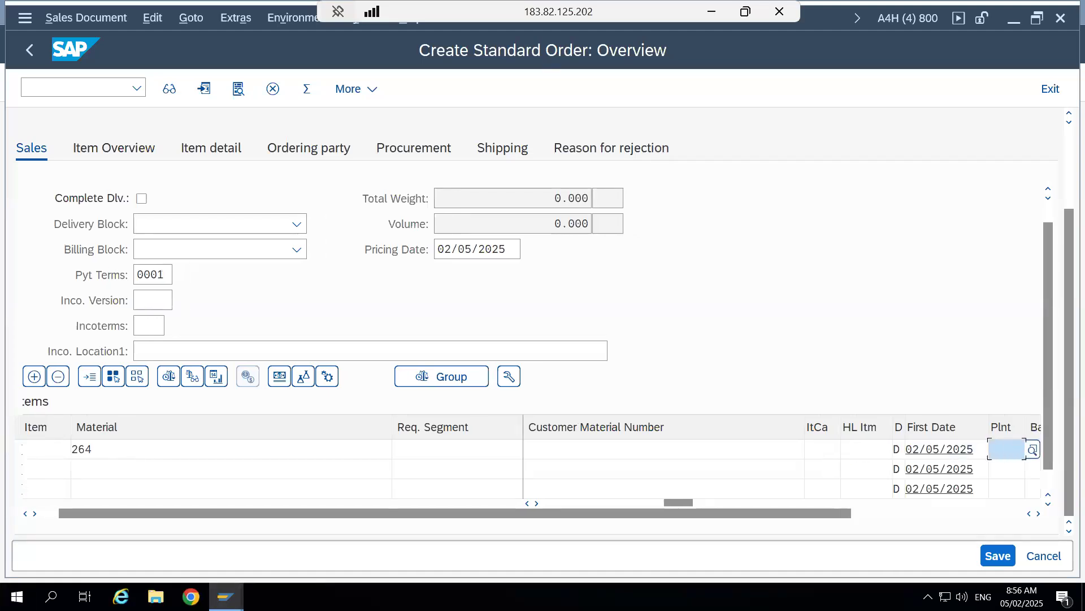
pyautogui.moveTo(226, 596)
pyautogui.click(229, 537)
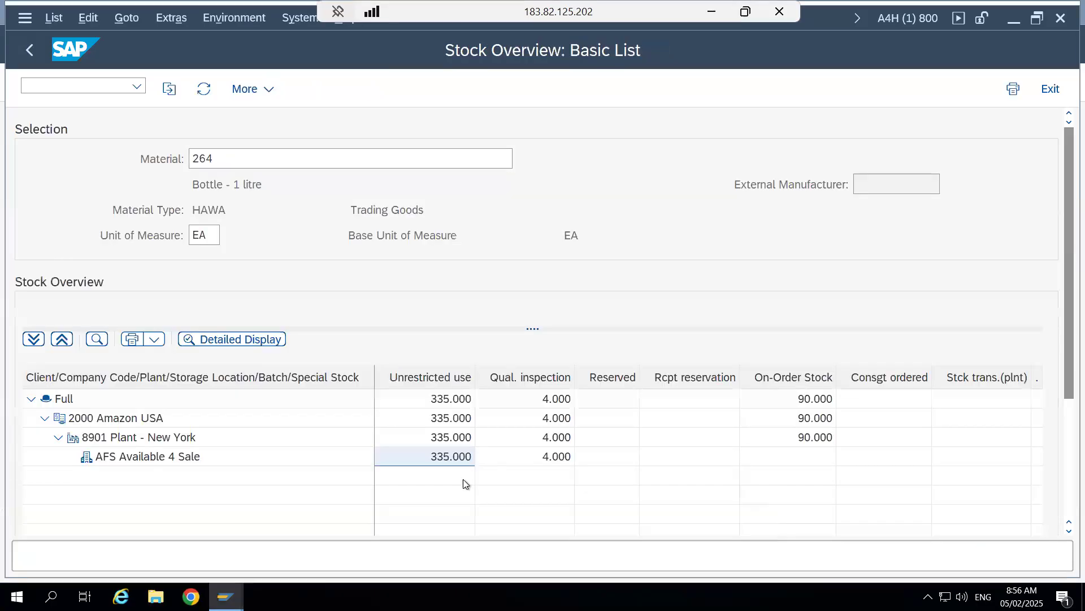
pyautogui.click(148, 438)
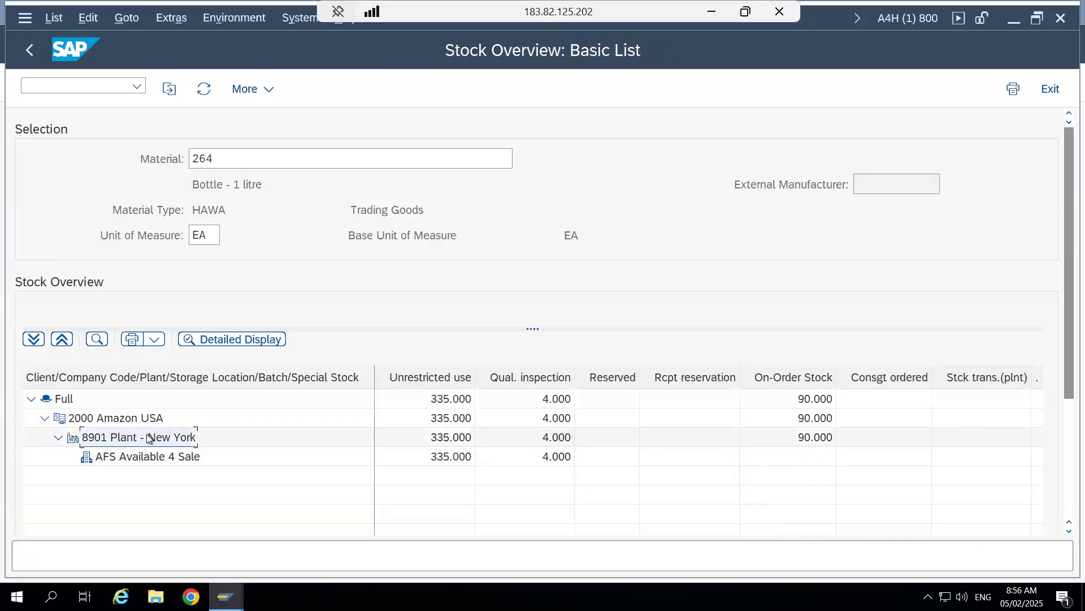
pyautogui.moveTo(226, 596)
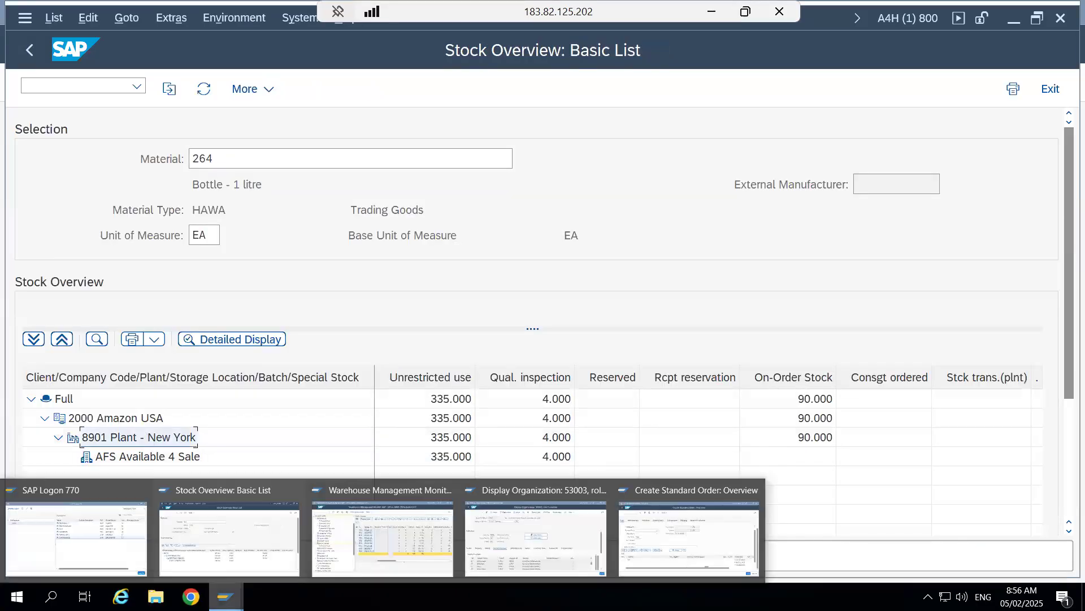
pyautogui.click(690, 518)
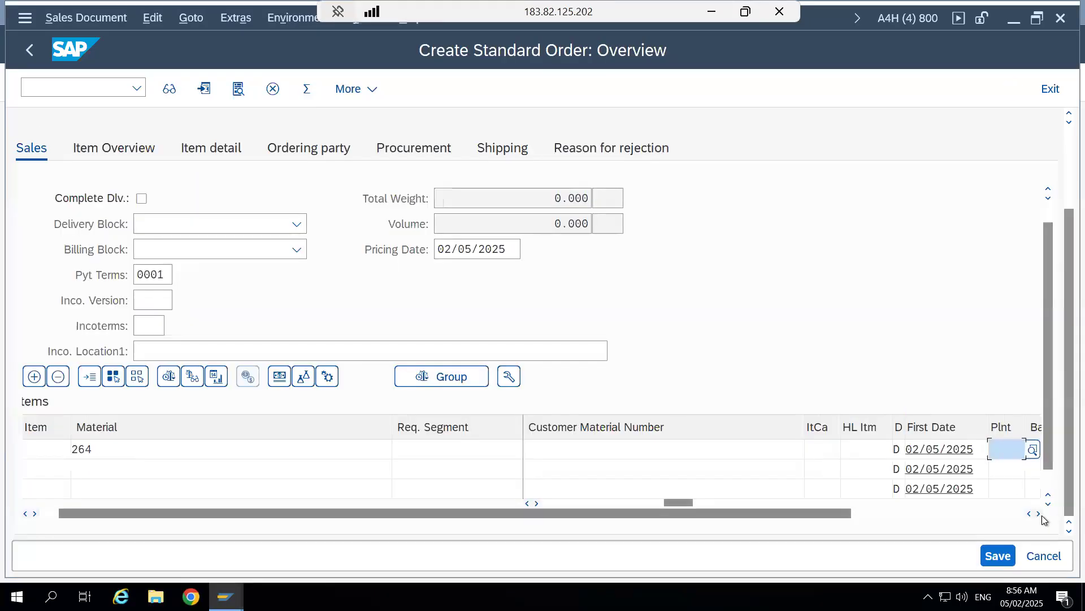
# - Set the plant of the material 264 item to 8901, Plant - New York, using the matching search suggestion
pyautogui.click(1039, 514)
pyautogui.click(1039, 514)
pyautogui.click(1039, 514)
pyautogui.click(1039, 515)
pyautogui.click(1039, 514)
pyautogui.write('8')
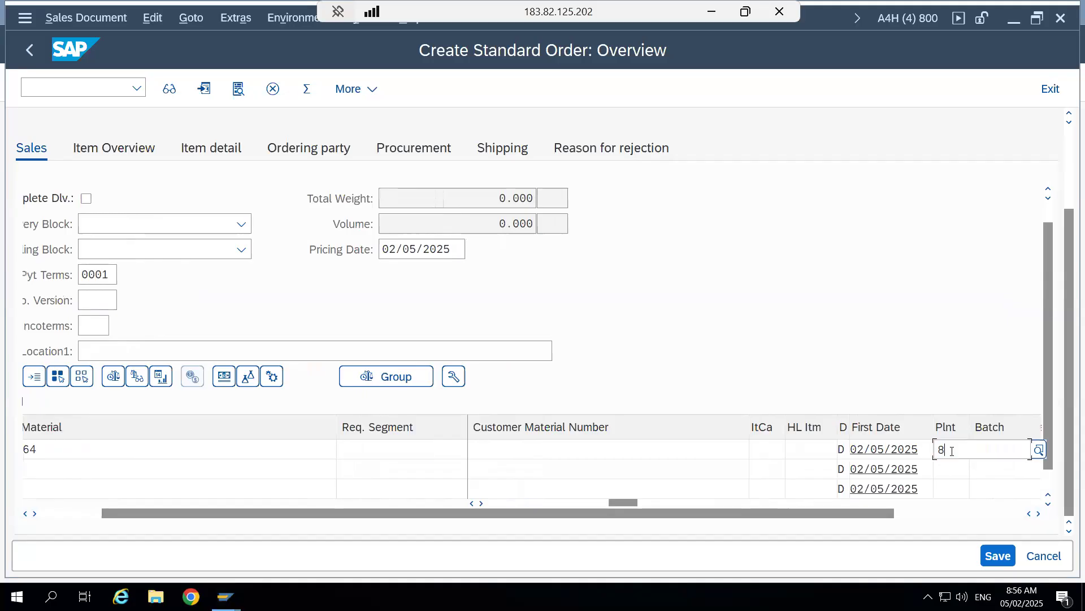
pyautogui.write('901')
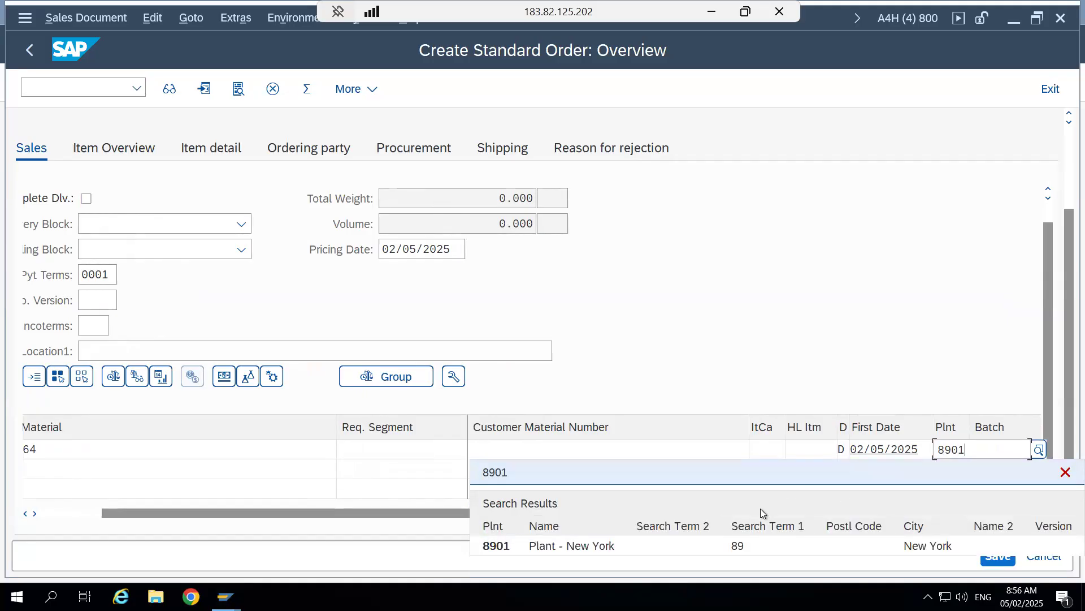
pyautogui.click(492, 546)
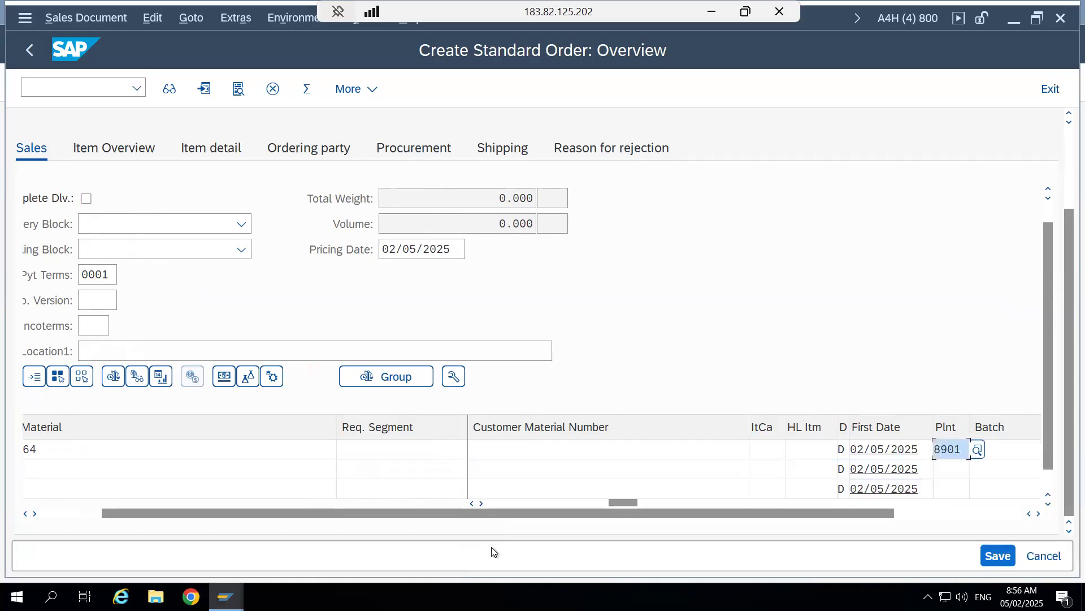
# - Select the amount field of the material 264 item, revisit the Stock Overview session, and return to the order
pyautogui.click(1038, 513)
pyautogui.click(1038, 513)
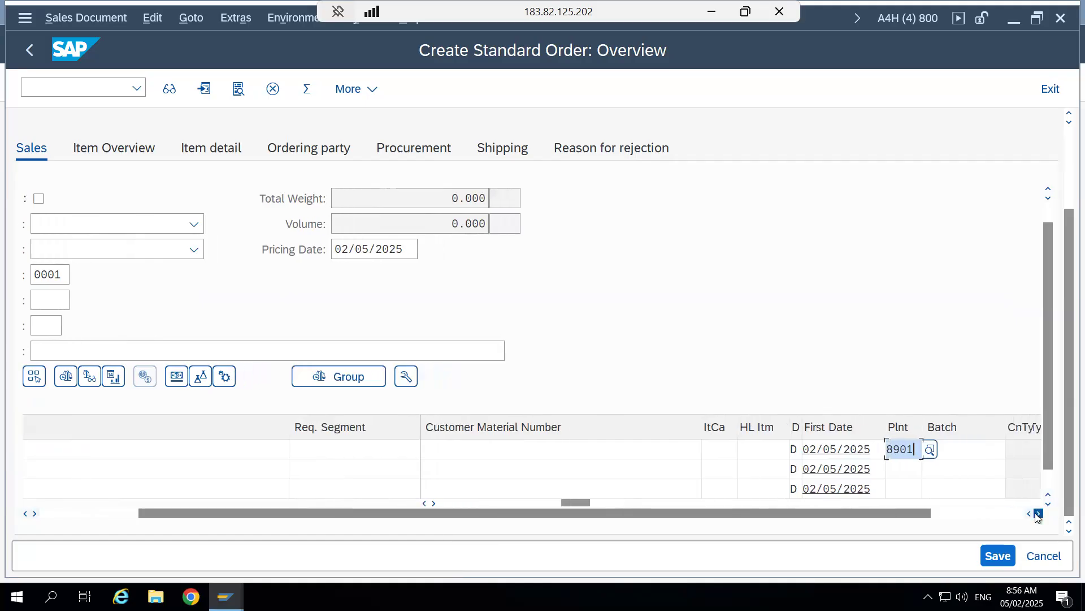
pyautogui.click(1038, 513)
pyautogui.click(1039, 513)
pyautogui.click(1039, 513)
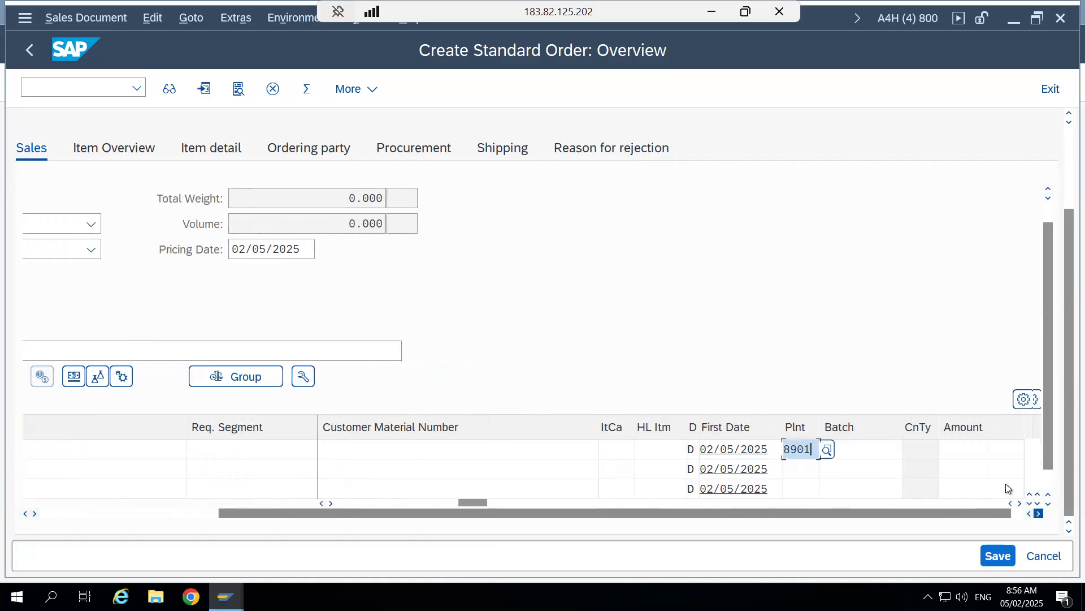
pyautogui.click(966, 453)
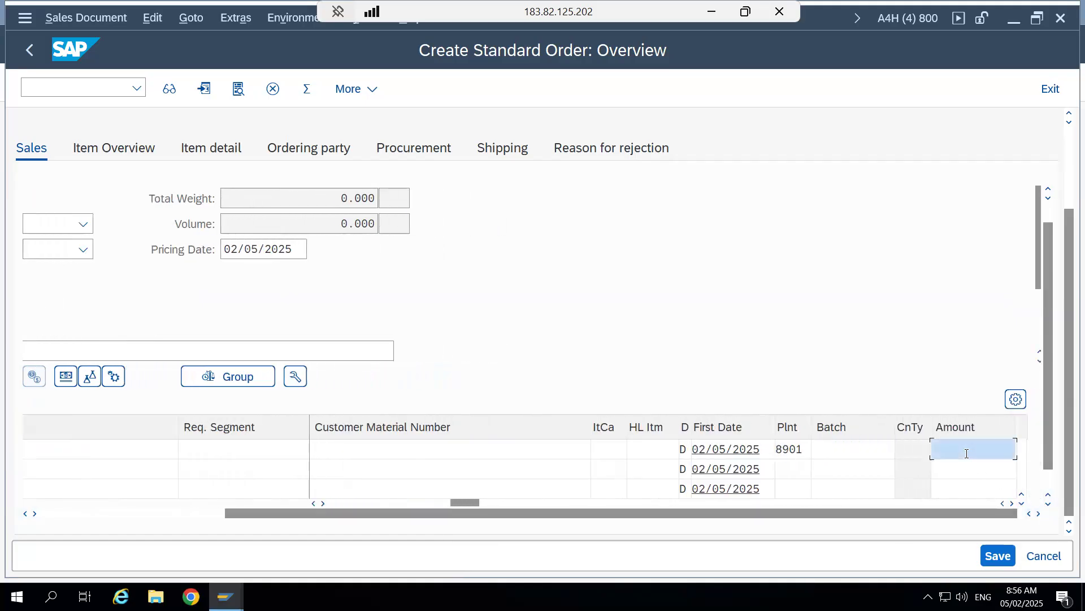
pyautogui.click(1012, 503)
pyautogui.click(1012, 503)
pyautogui.click(1012, 503)
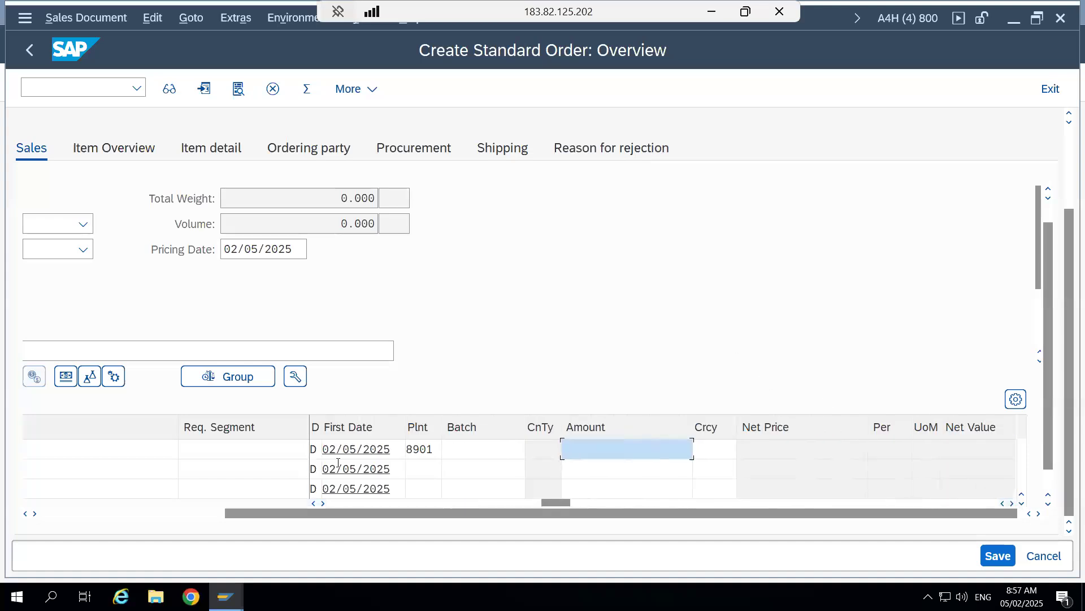
pyautogui.moveTo(226, 596)
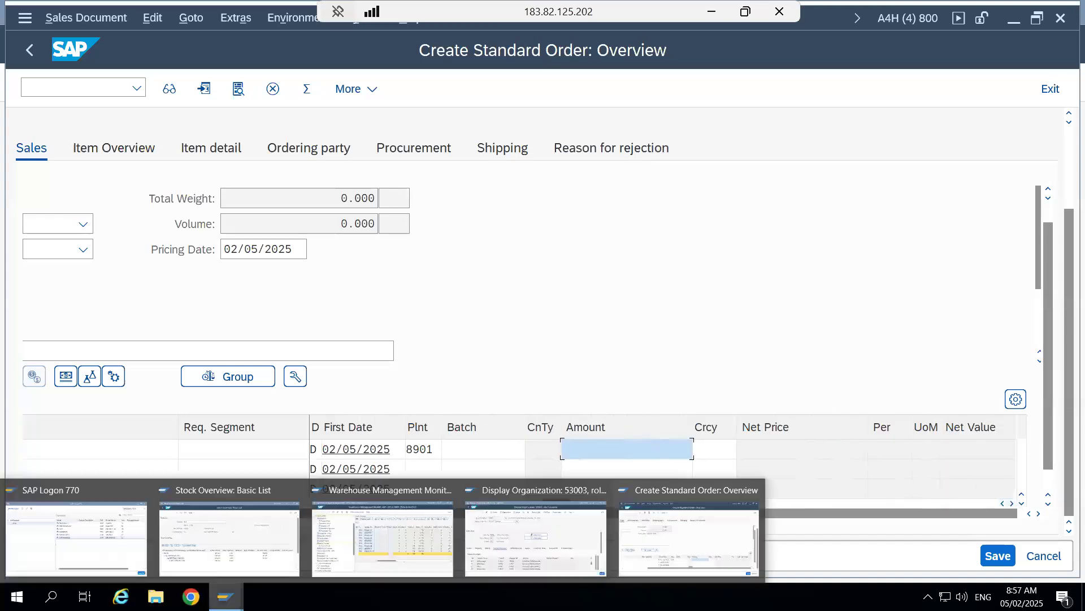
pyautogui.click(224, 520)
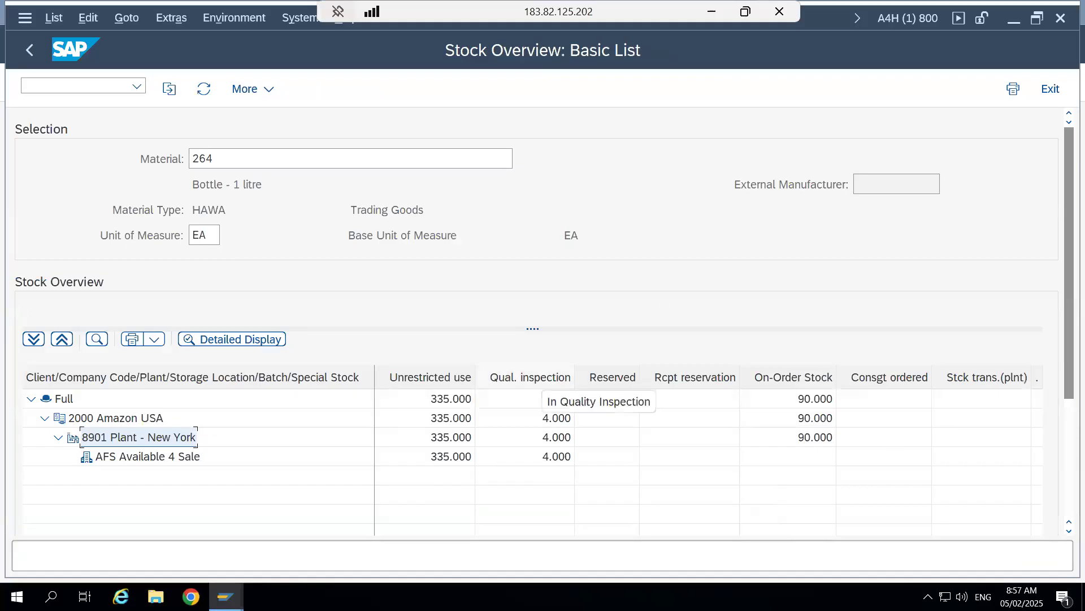
pyautogui.moveTo(226, 596)
pyautogui.click(689, 537)
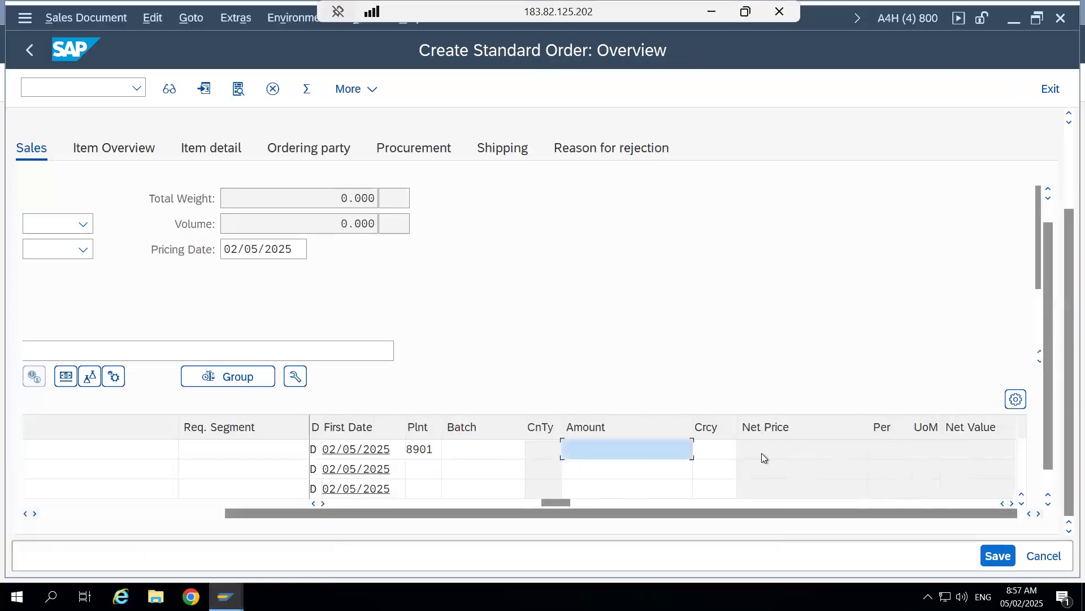
# - Set the item's amount to 2 and accept the information dialog about the checking group
pyautogui.write('2')
pyautogui.press('Return')
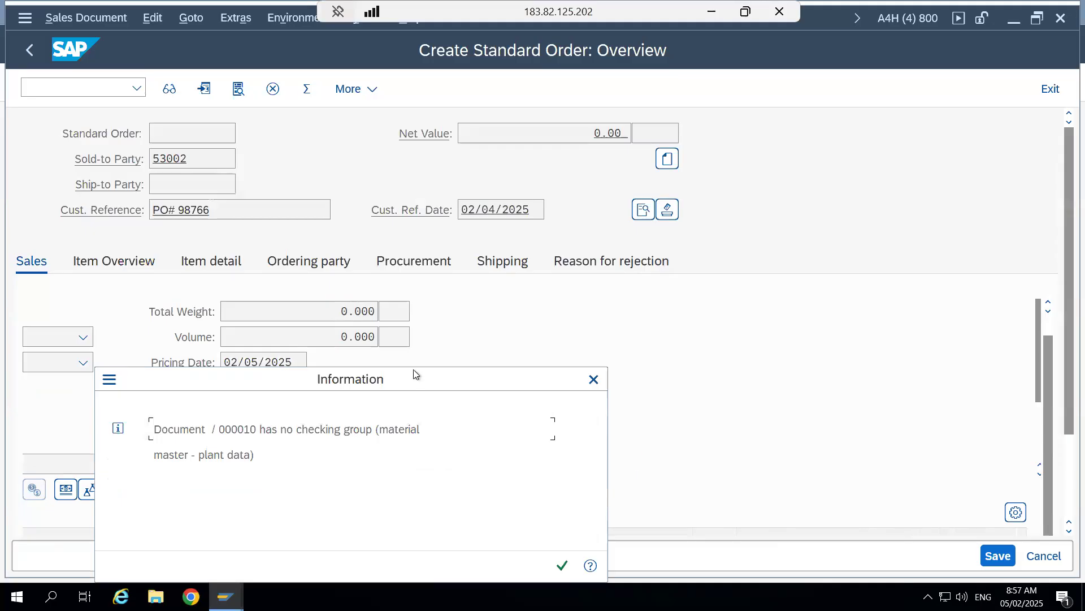
pyautogui.moveTo(413, 379); pyautogui.dragTo(670, 195)
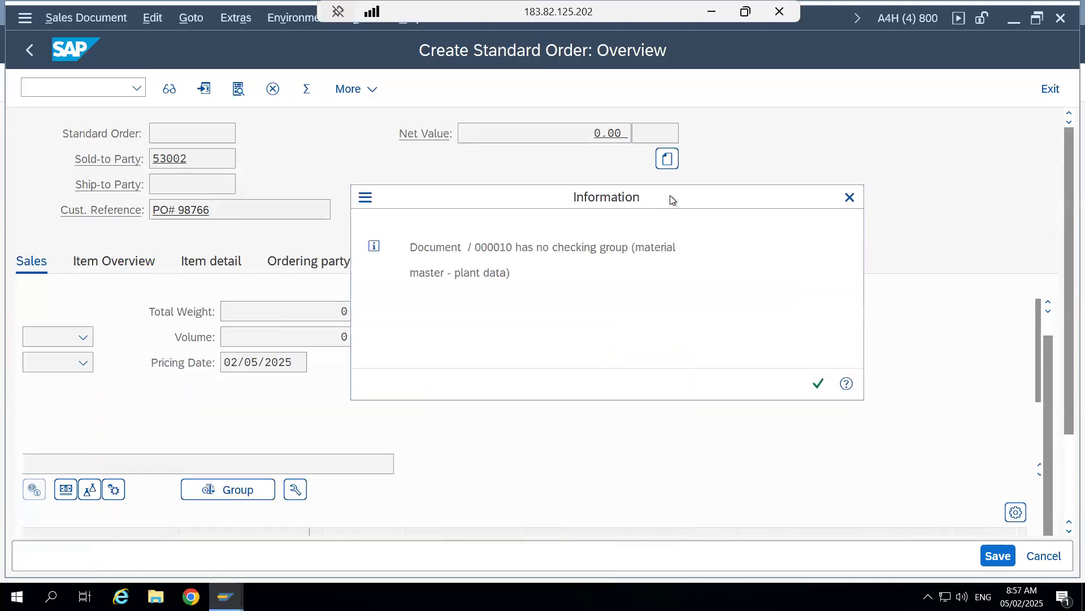
pyautogui.click(818, 381)
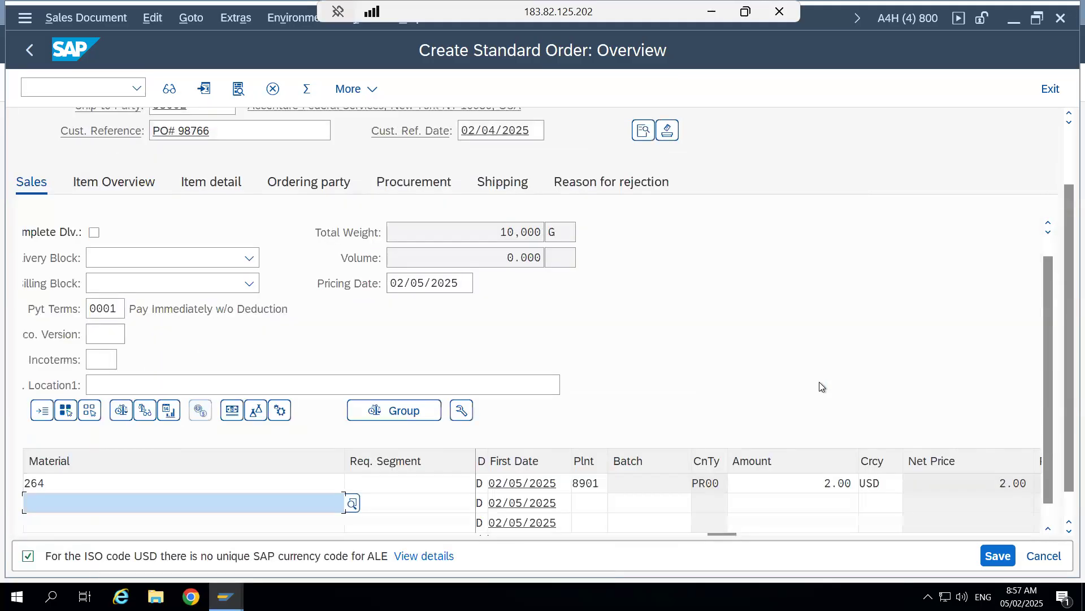
pyautogui.moveTo(1047, 306); pyautogui.dragTo(1047, 251)
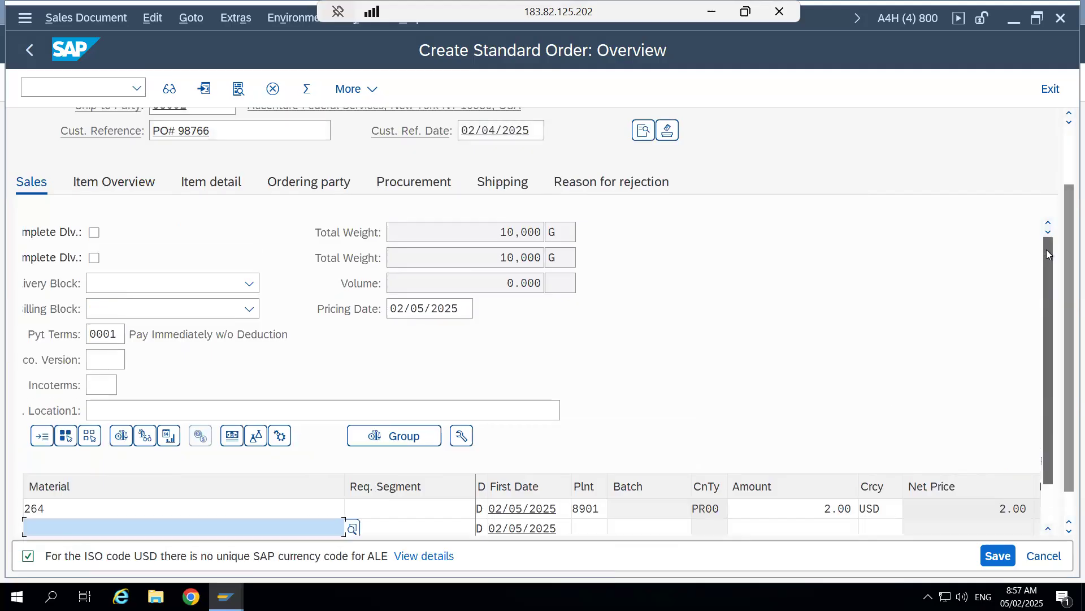
# - Select item 10 with material 264 in the order's item list and display its item details
pyautogui.moveTo(1064, 209); pyautogui.dragTo(1065, 238)
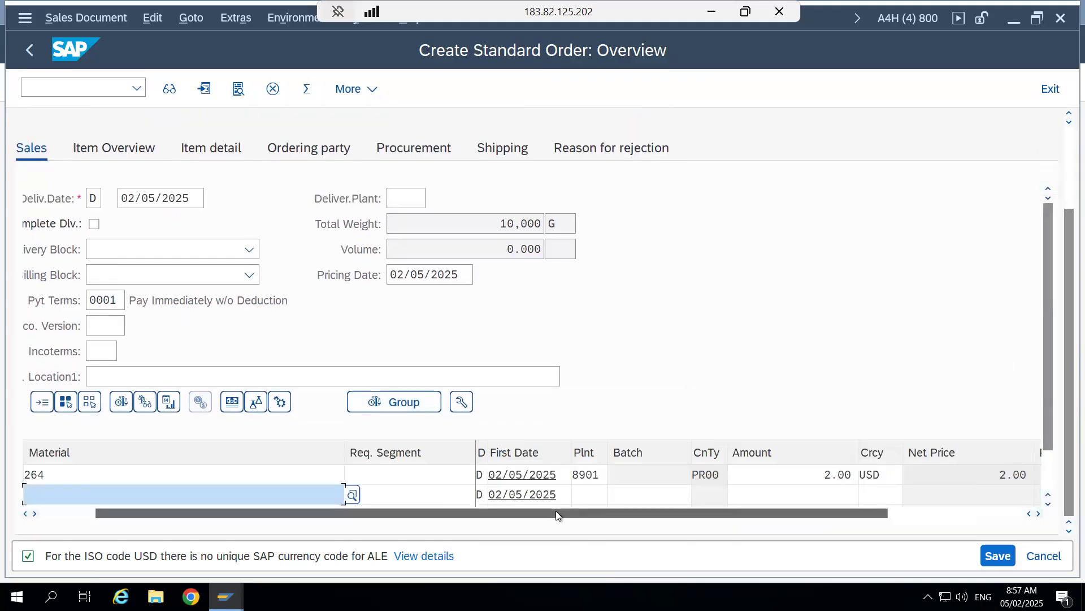
pyautogui.moveTo(558, 514); pyautogui.dragTo(557, 512)
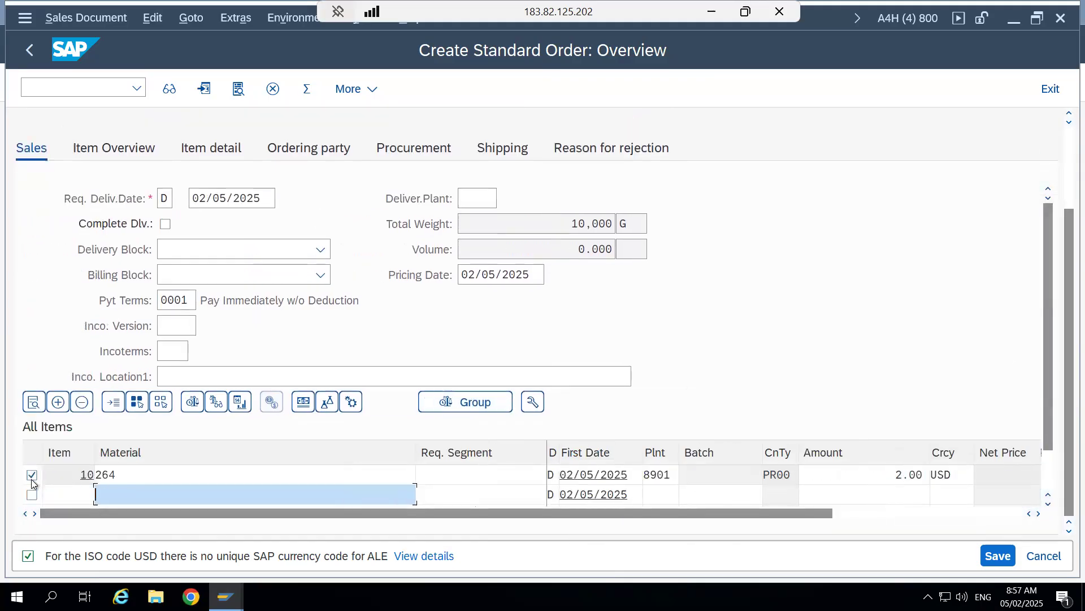
pyautogui.click(32, 475)
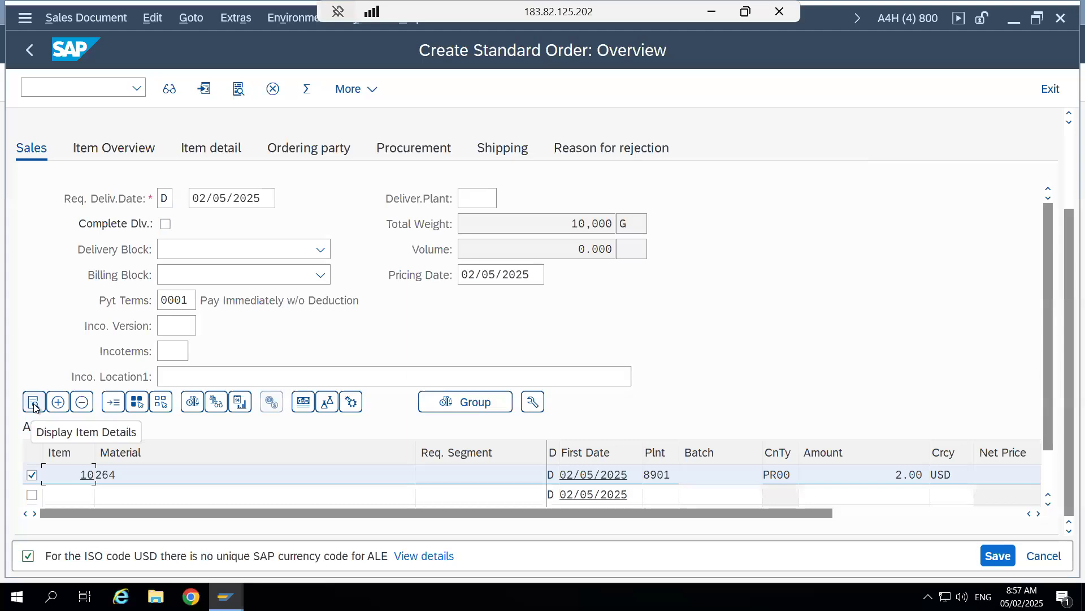
pyautogui.click(33, 402)
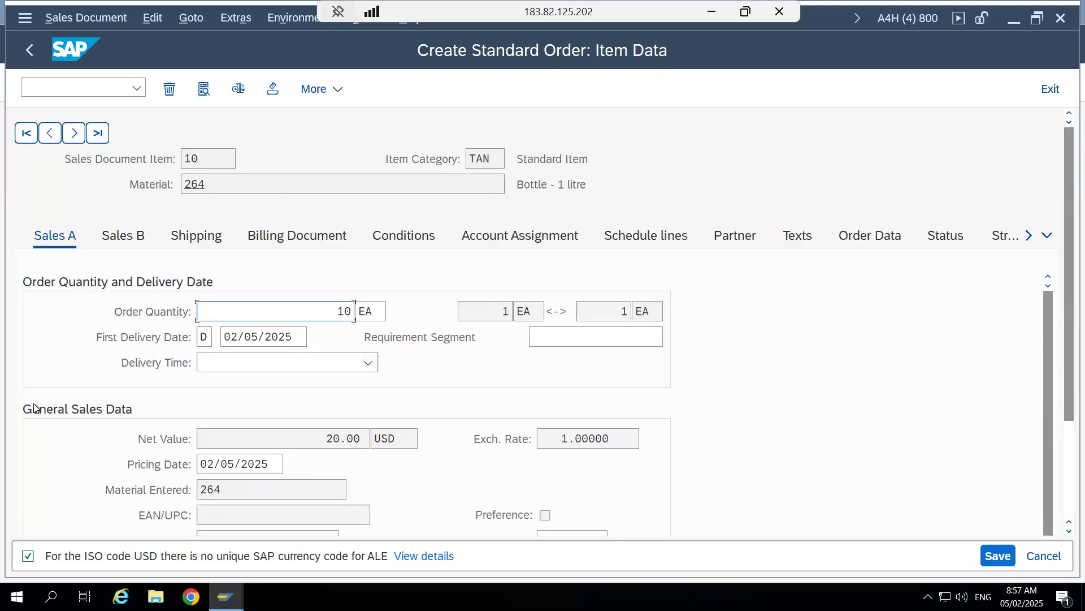
# - Examine the item's document item number, material and item category, and open its Sales B data
pyautogui.scroll(-2, 1059, 267)
pyautogui.scroll(2, 1060, 267)
pyautogui.moveTo(204, 158); pyautogui.dragTo(176, 159)
pyautogui.click(184, 159)
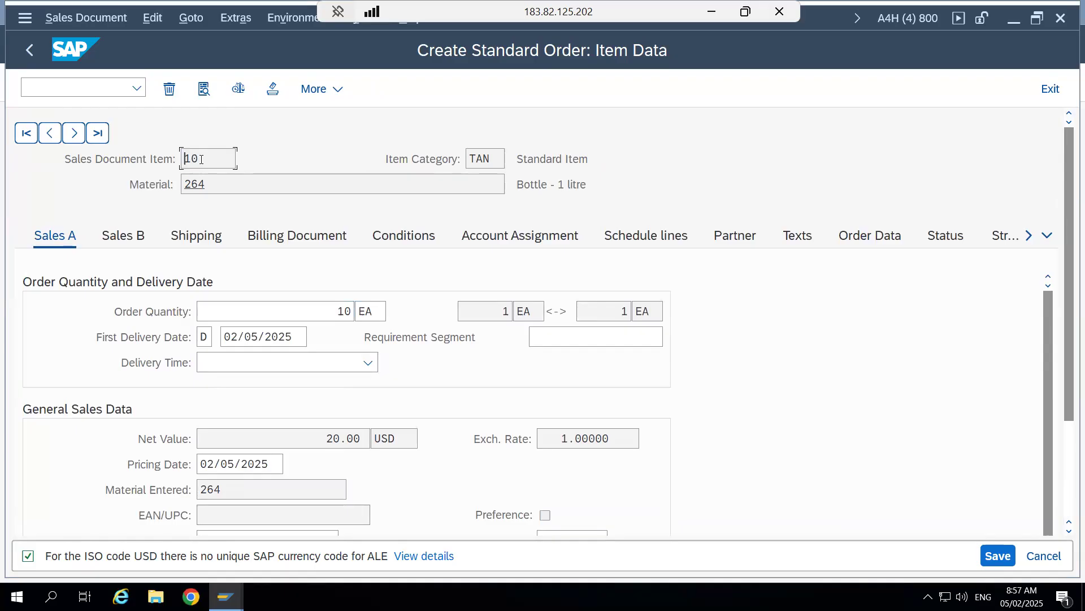
pyautogui.click(238, 187)
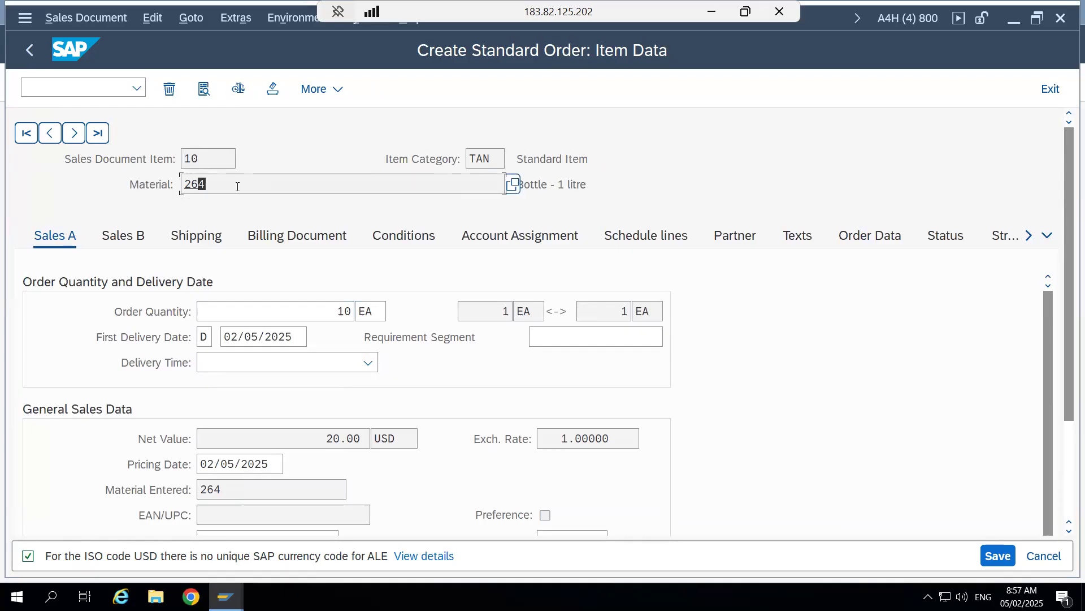
pyautogui.click(491, 158)
pyautogui.click(226, 596)
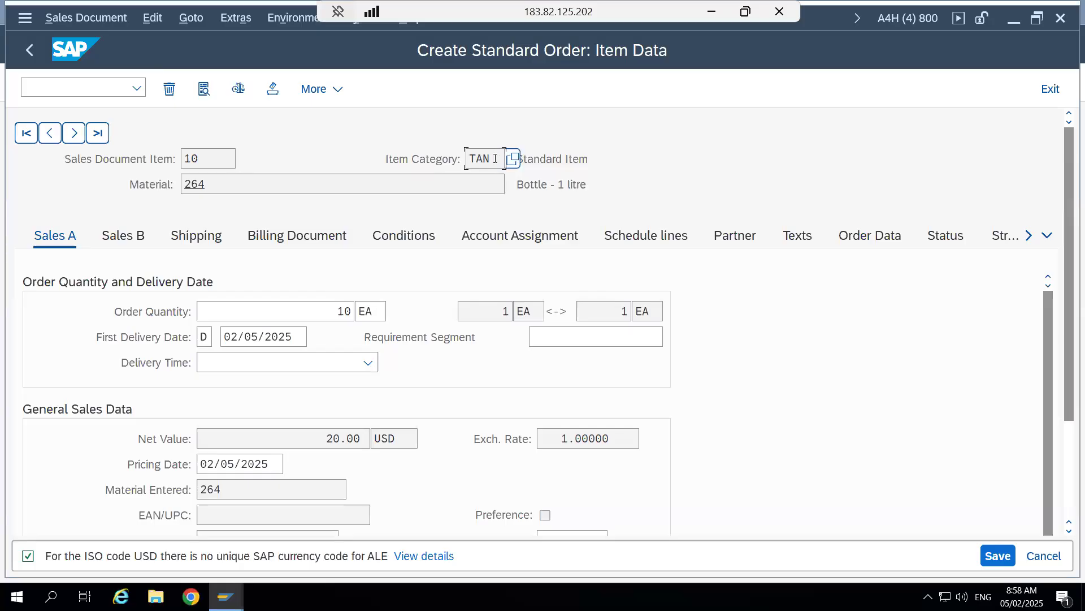
pyautogui.moveTo(495, 159); pyautogui.dragTo(472, 159)
pyautogui.write('TAN')
pyautogui.moveTo(1065, 249)
pyautogui.mouseDown()
pyautogui.moveTo(1064, 411)
pyautogui.moveTo(1063, 259)
pyautogui.mouseUp()
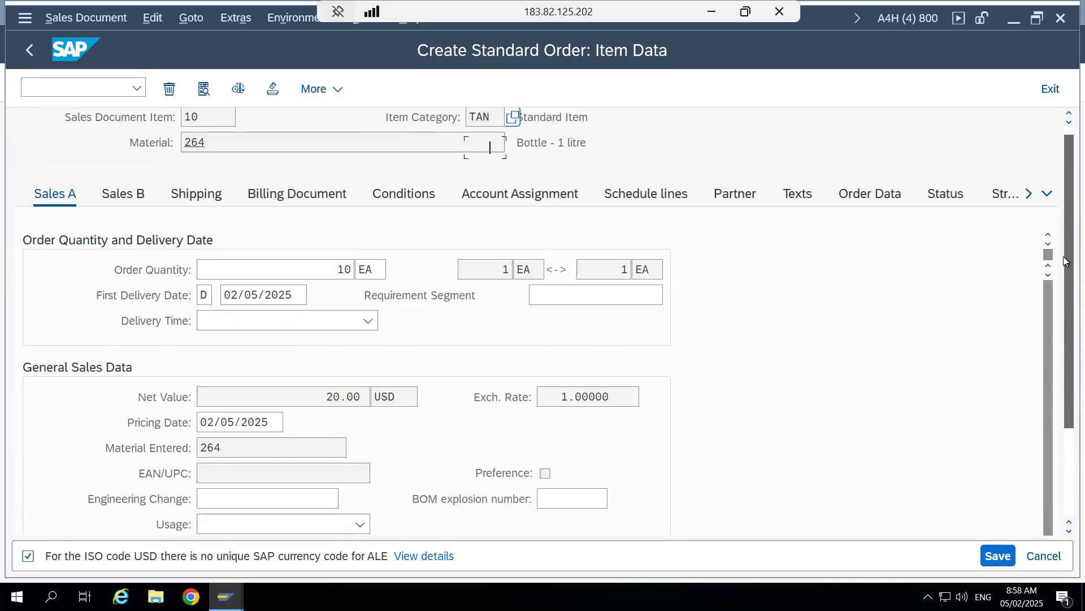
pyautogui.click(128, 228)
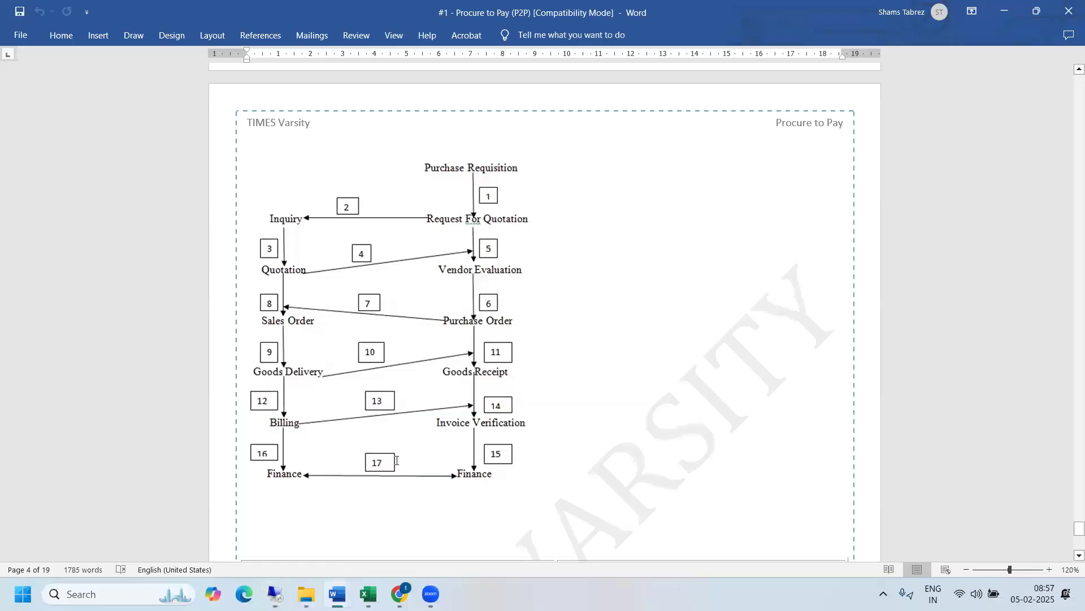
# - Look up the New York shipping point row on the LE Org sheet of the #2 - KDS - SD & LE workbook, and return to the order
pyautogui.moveTo(368, 593)
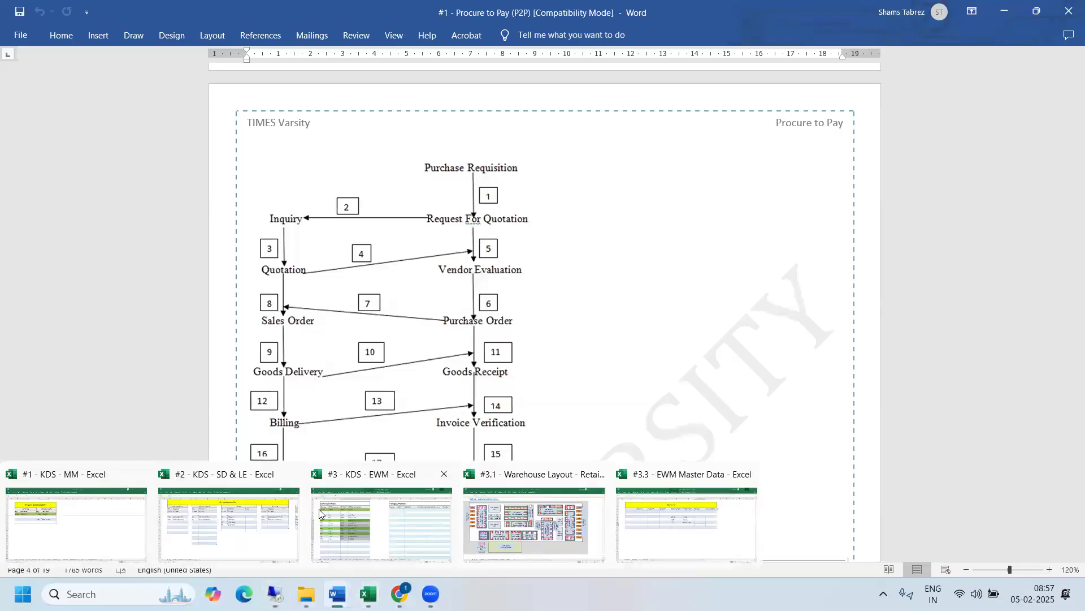
pyautogui.click(256, 509)
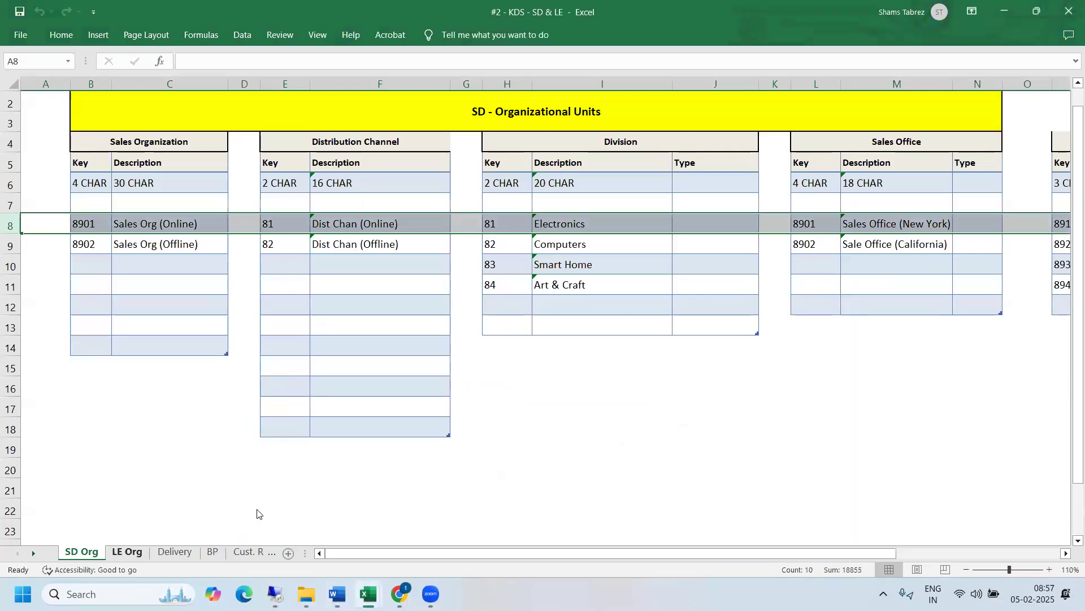
pyautogui.click(126, 551)
pyautogui.moveTo(99, 223); pyautogui.dragTo(372, 224)
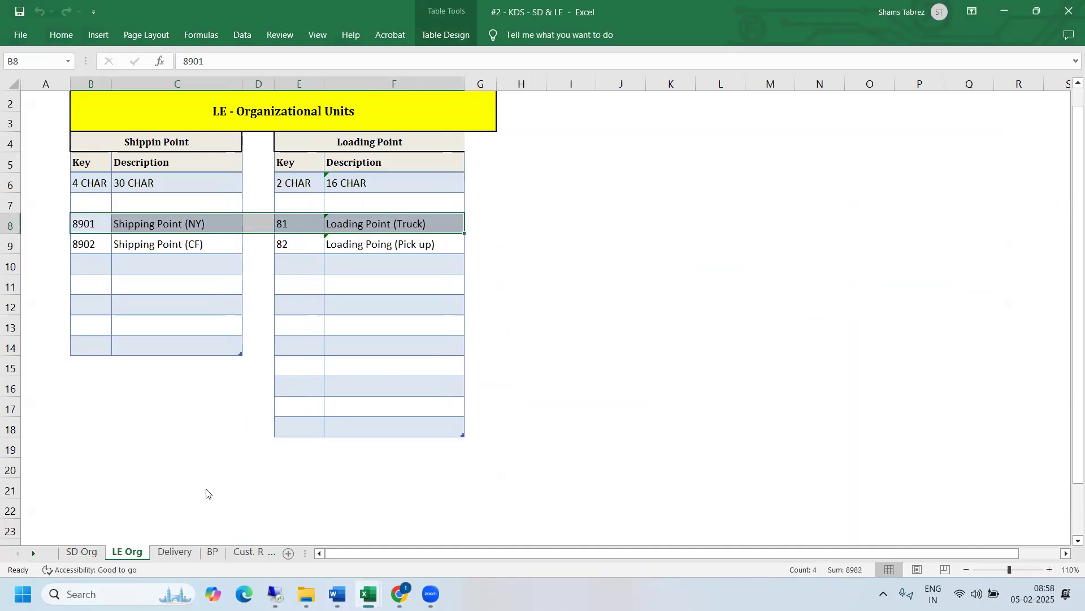
pyautogui.moveTo(276, 593)
pyautogui.click(265, 504)
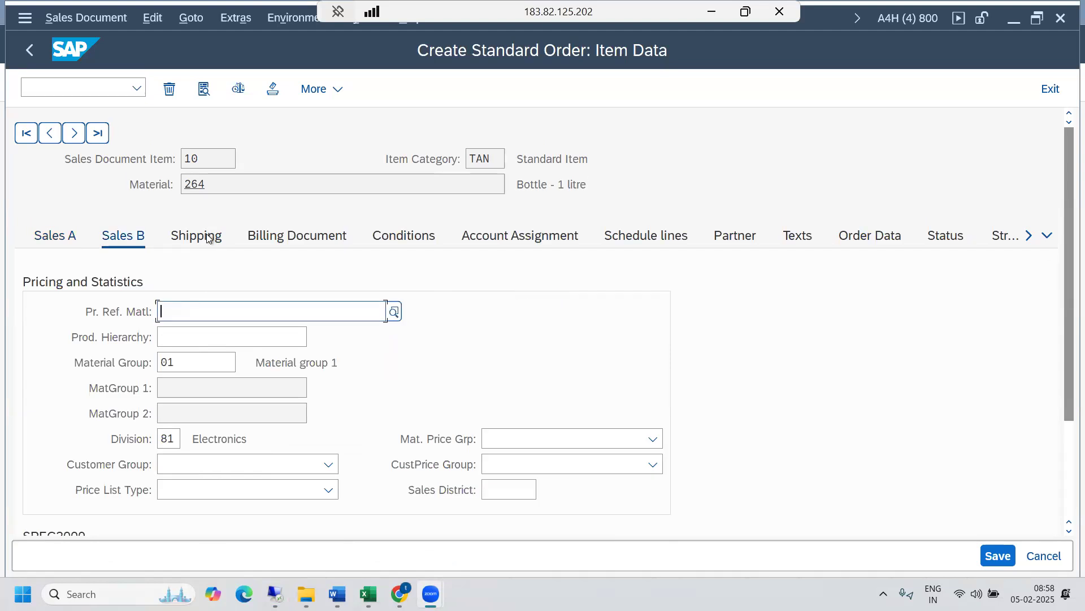
# - Open the item's shipping data and examine its shipping point and plant
pyautogui.click(208, 238)
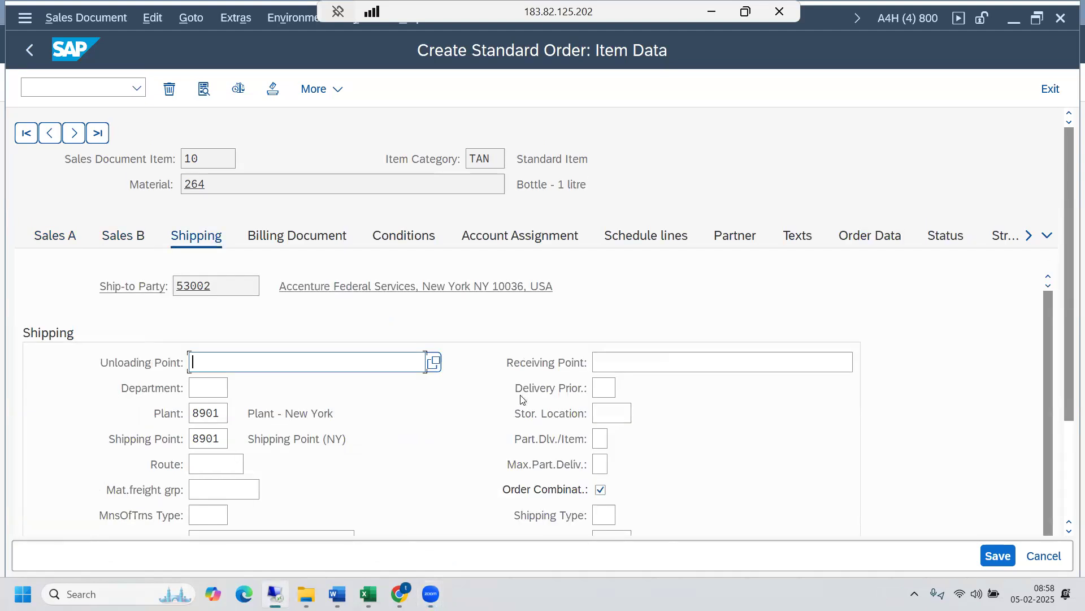
pyautogui.moveTo(224, 438); pyautogui.dragTo(186, 436)
pyautogui.click(188, 439)
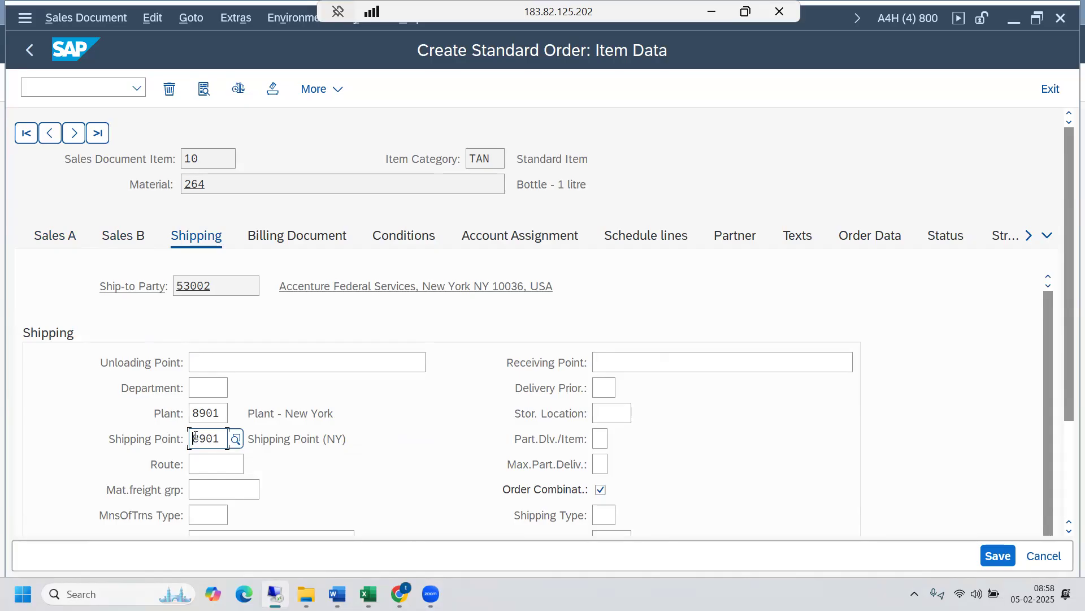
pyautogui.moveTo(222, 412); pyautogui.dragTo(191, 412)
pyautogui.click(192, 412)
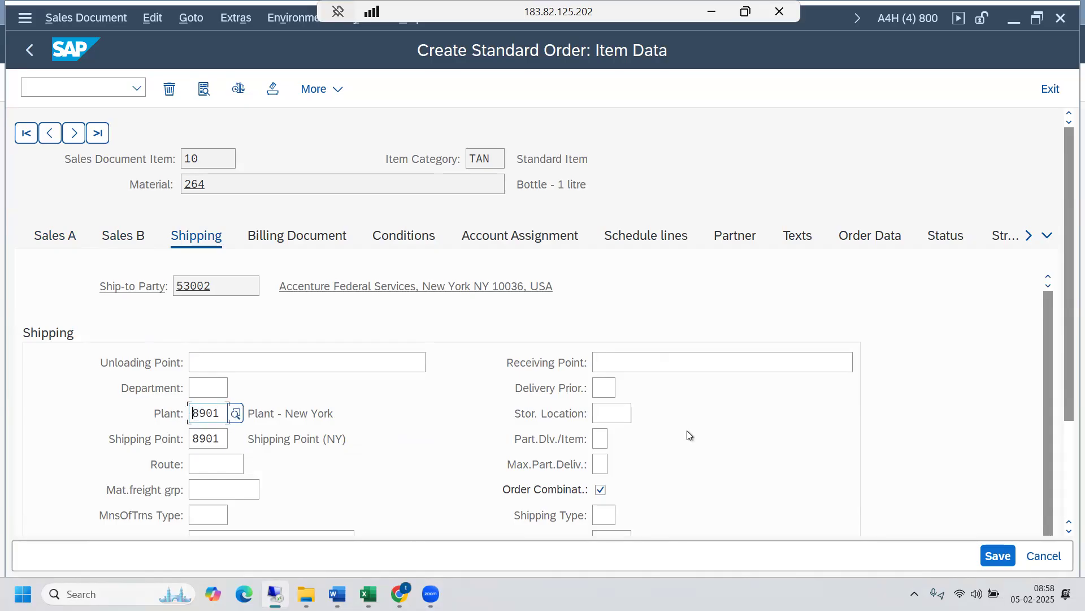
# - Look up where the material is stocked in the Stock Overview session and set the item's storage location to AFS, Available 4 Sale
pyautogui.click(620, 411)
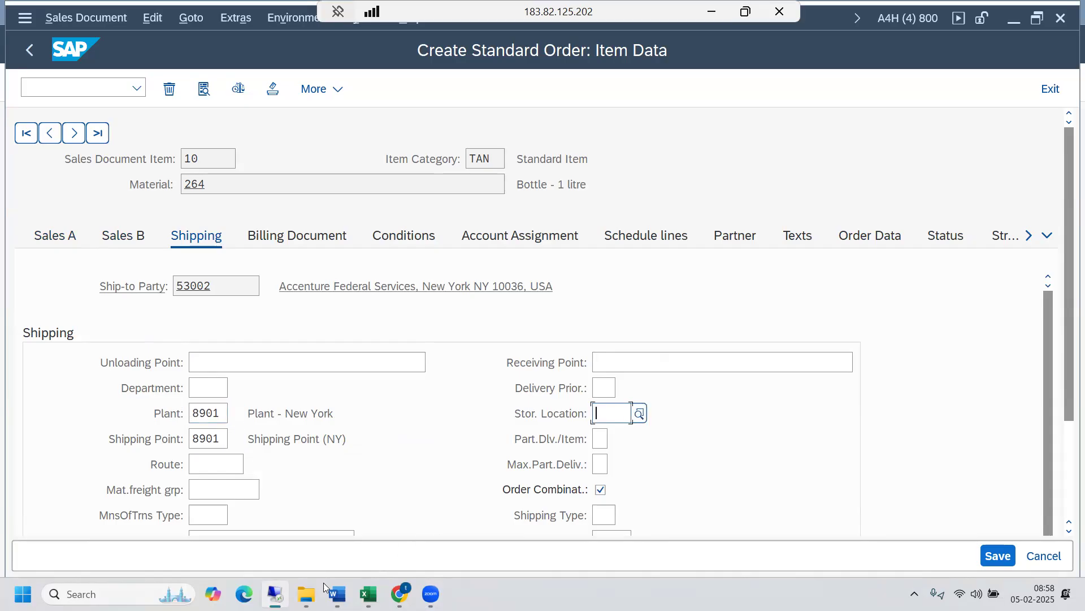
pyautogui.moveTo(275, 594)
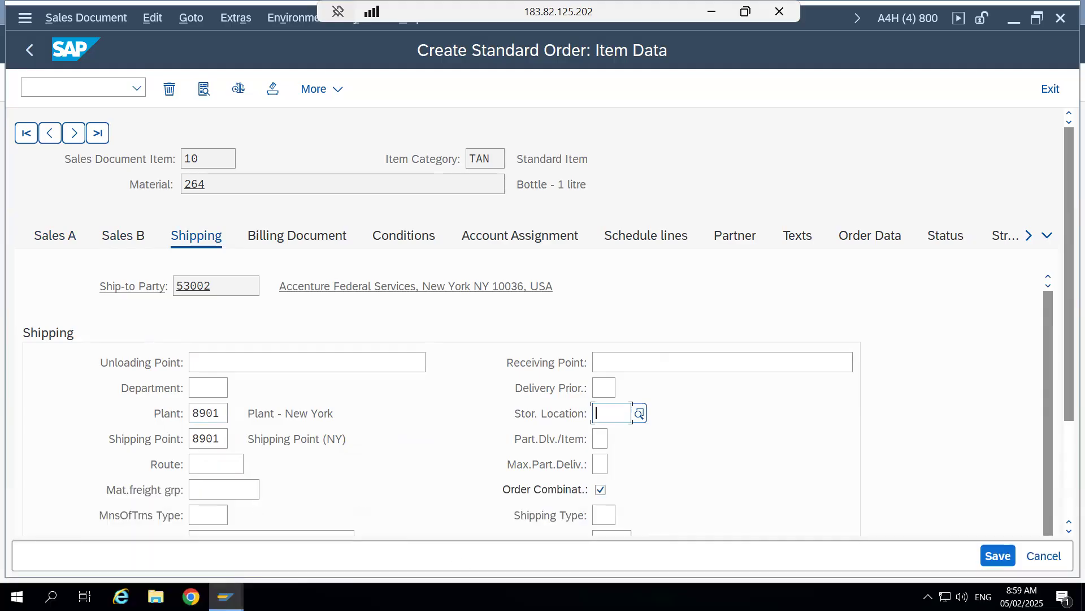
pyautogui.moveTo(225, 597)
pyautogui.click(195, 528)
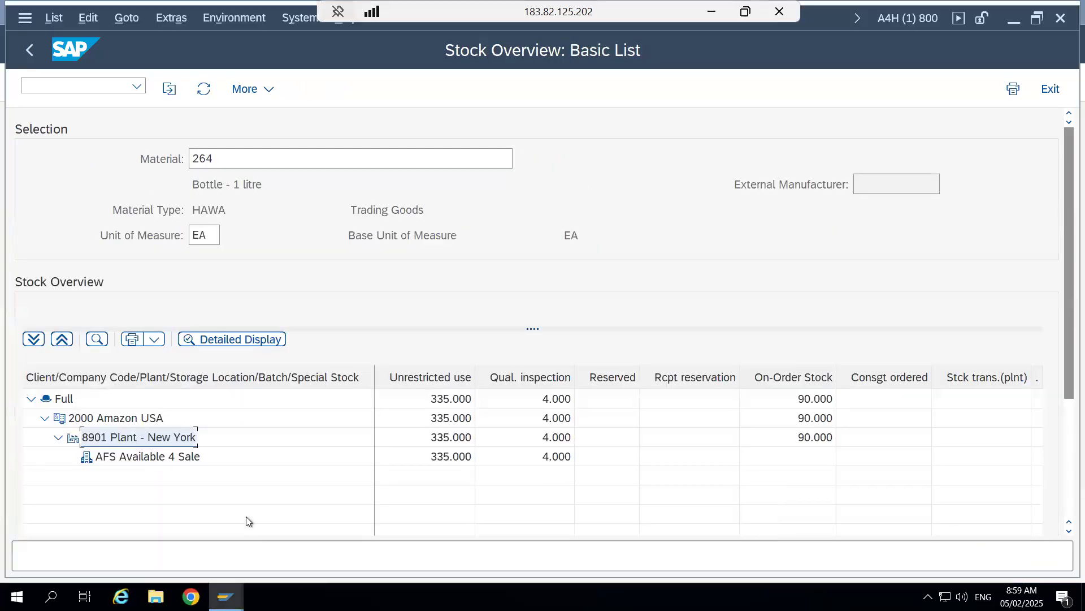
pyautogui.click(161, 459)
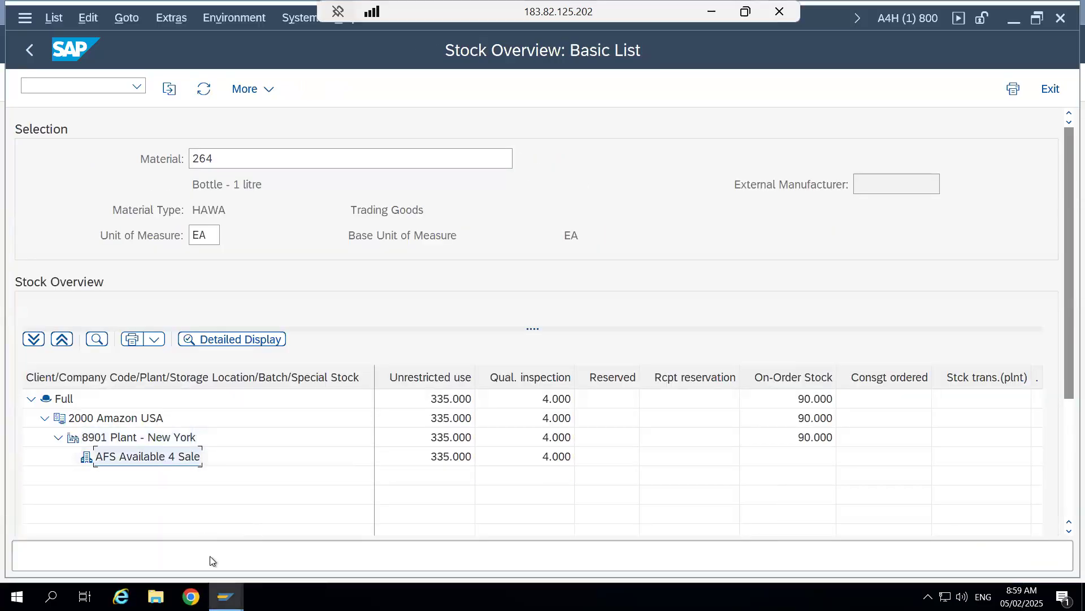
pyautogui.moveTo(226, 596)
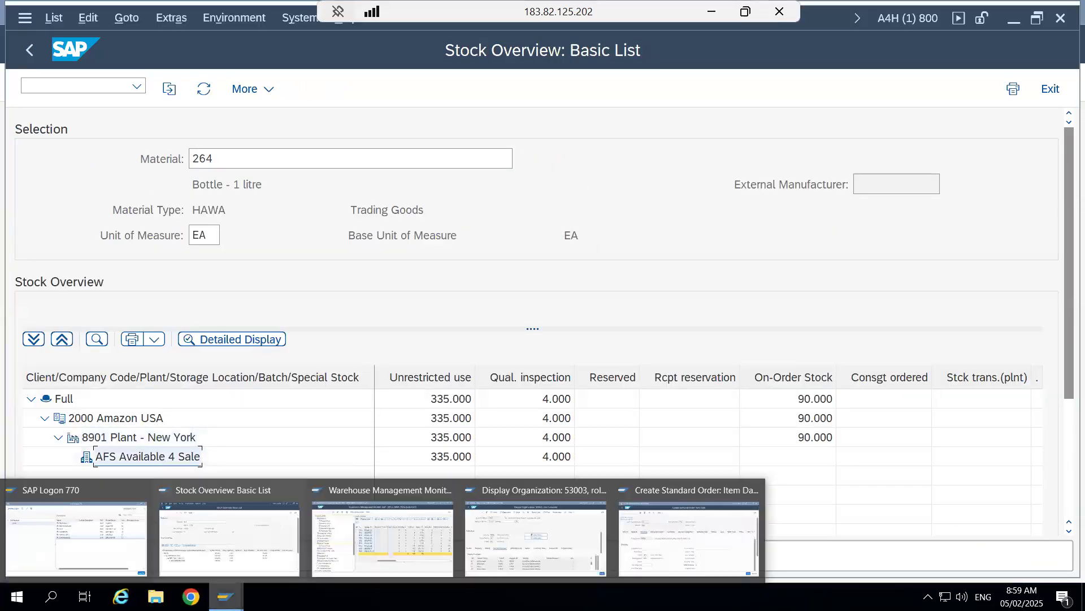
pyautogui.click(657, 481)
pyautogui.click(639, 414)
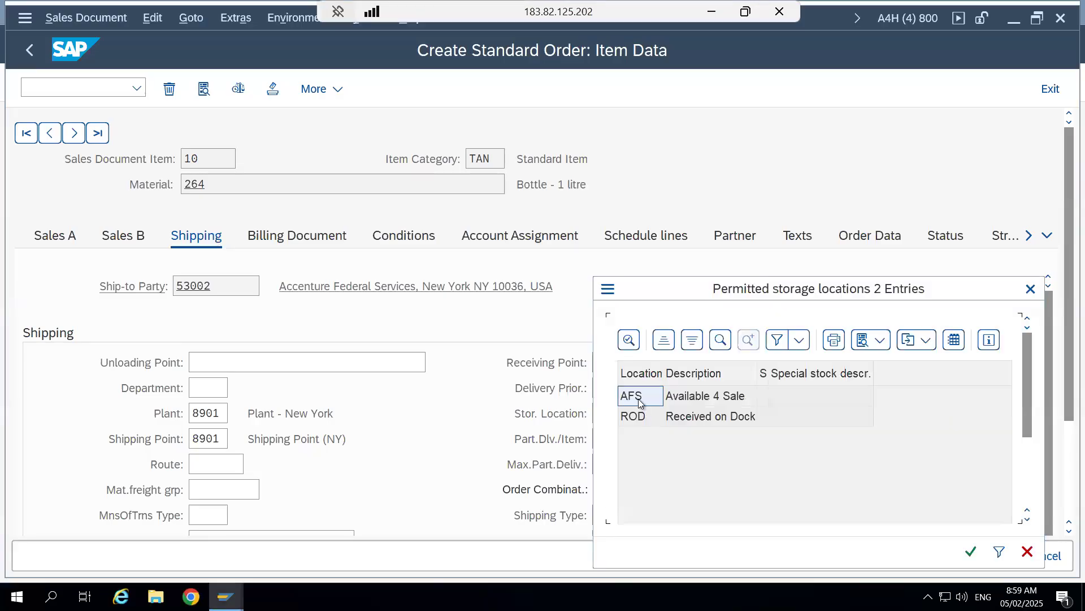
pyautogui.doubleClick(638, 397)
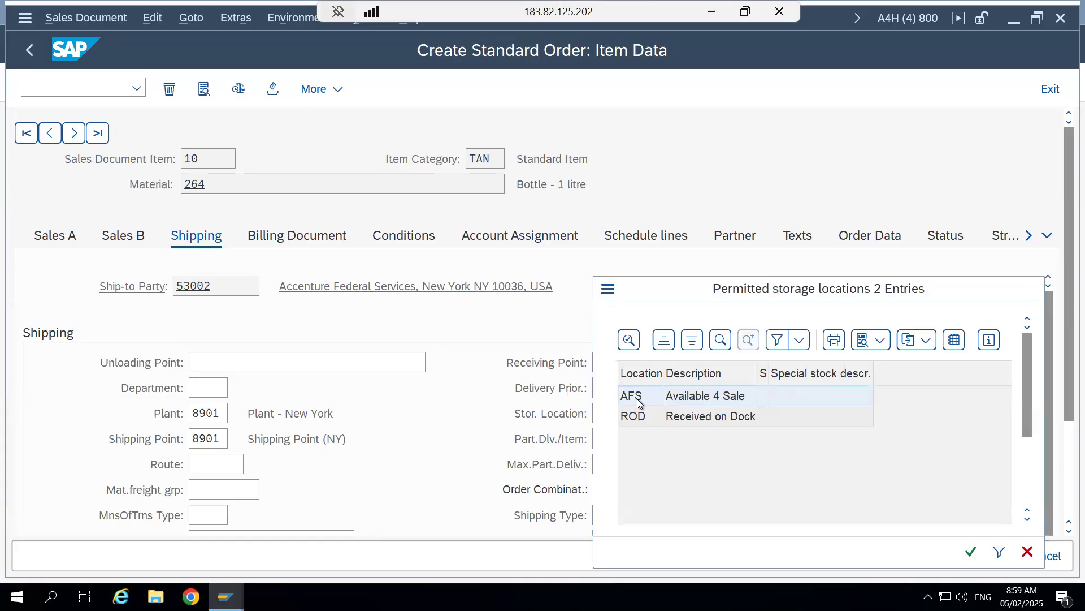
# - Review the shipping point, storage location and plant in the item's shipping data
pyautogui.moveTo(224, 438); pyautogui.dragTo(191, 438)
pyautogui.click(190, 439)
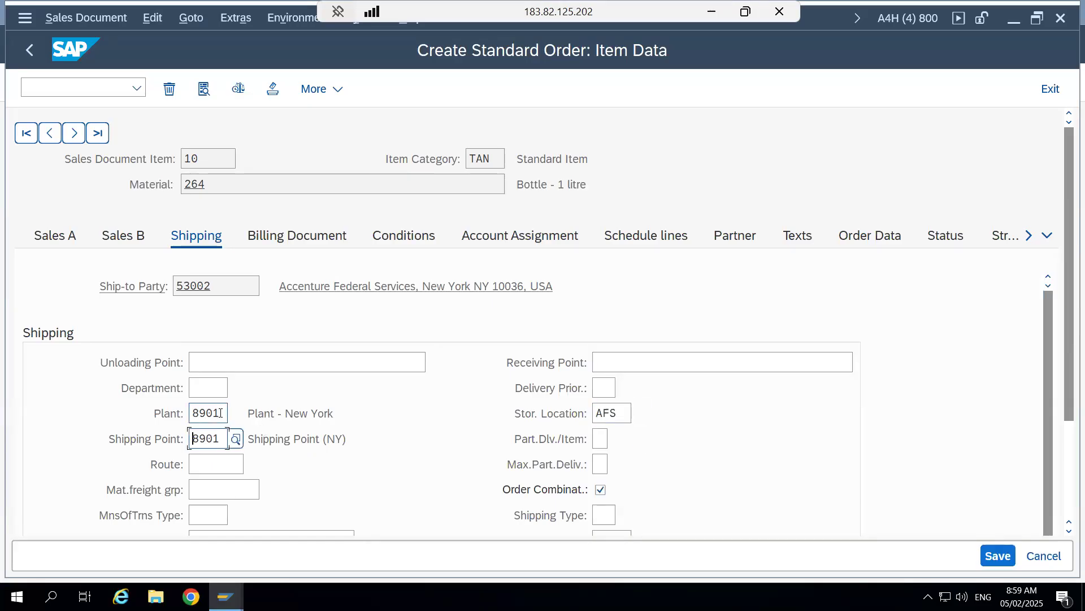
pyautogui.moveTo(622, 409); pyautogui.dragTo(592, 411)
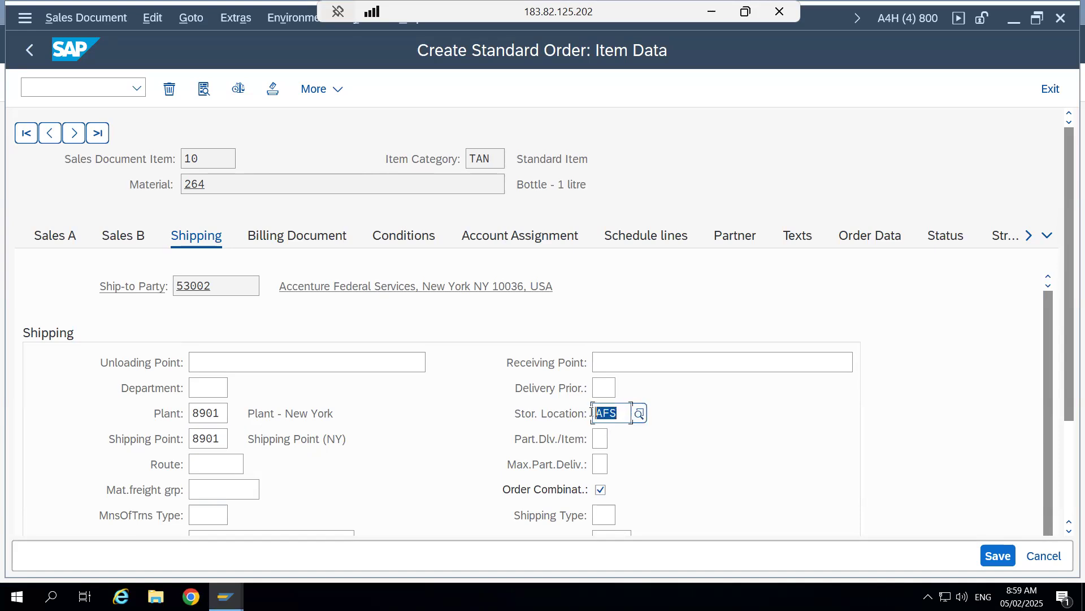
pyautogui.click(592, 412)
pyautogui.click(206, 413)
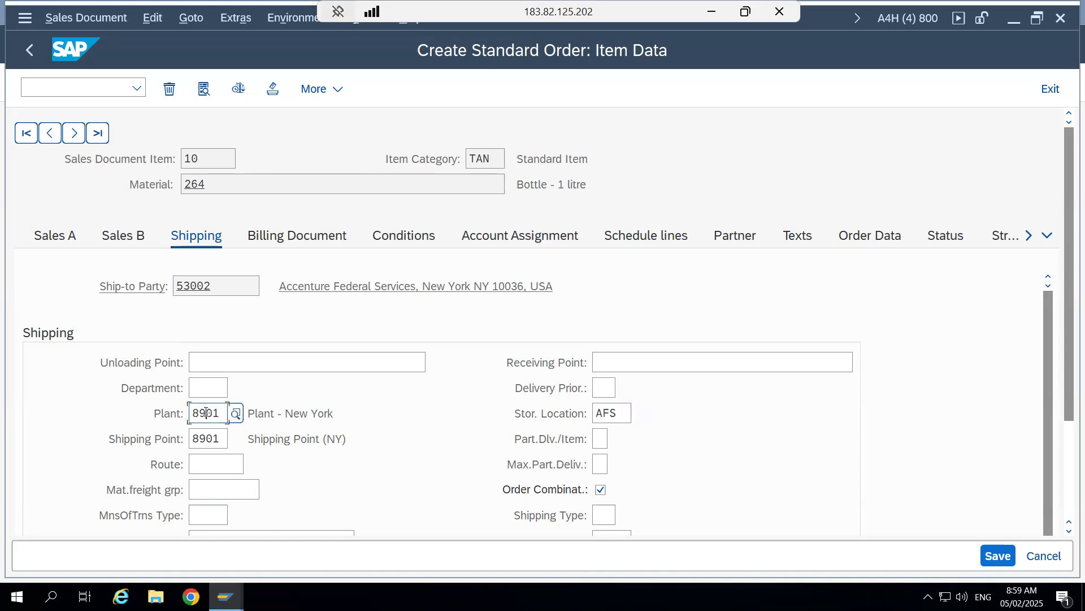
pyautogui.moveTo(219, 439); pyautogui.dragTo(192, 440)
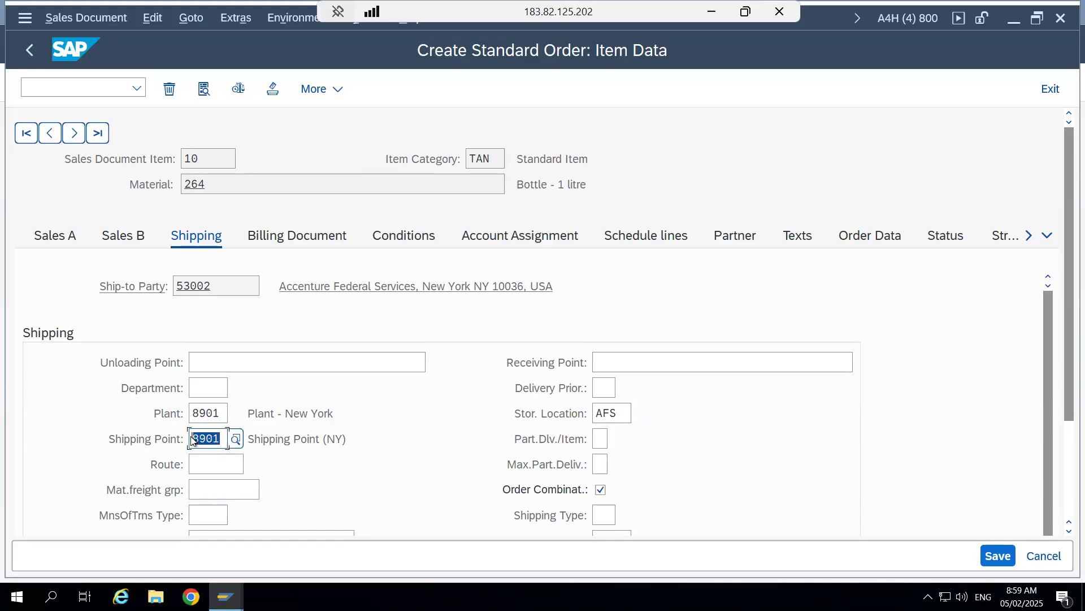
pyautogui.click(193, 439)
# - Set the confirmed quantity of the item's 02/05/2025 schedule line to 10, accepting the information dialogs about the checking group
pyautogui.click(405, 238)
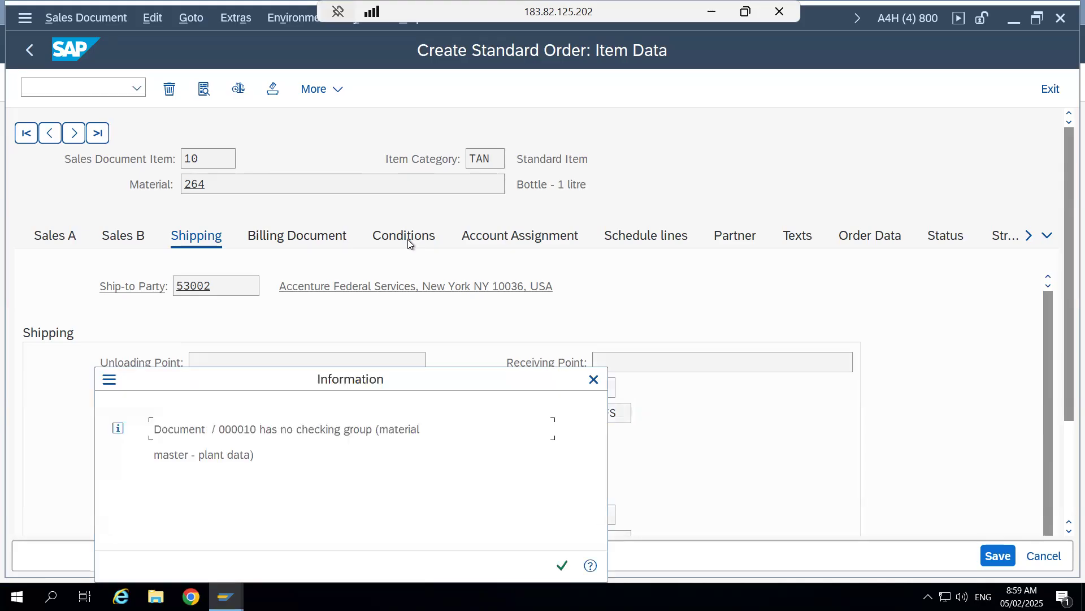
pyautogui.click(565, 561)
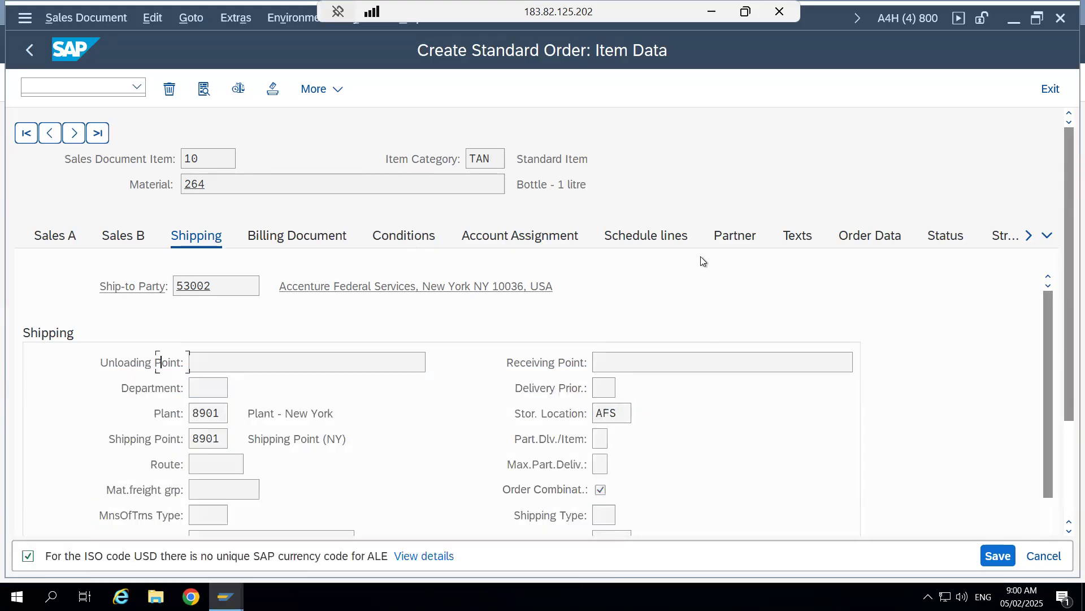
pyautogui.click(651, 234)
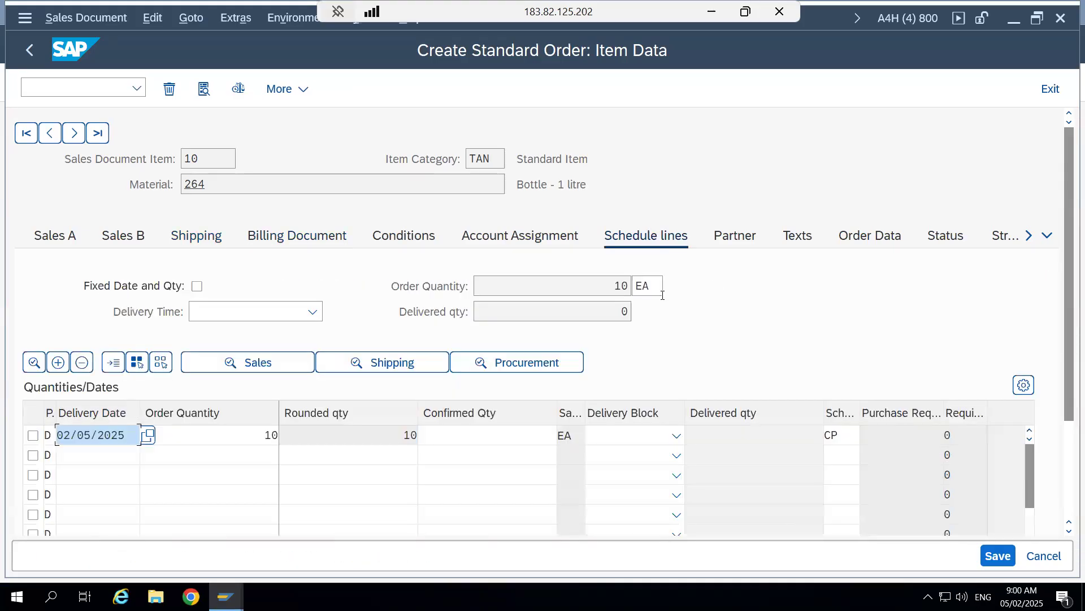
pyautogui.click(492, 433)
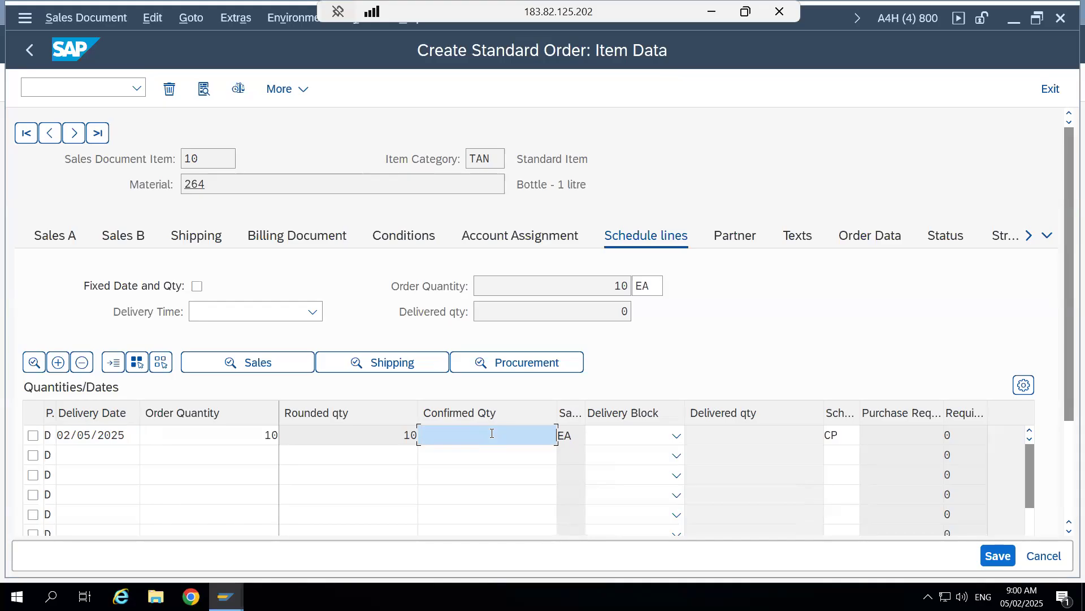
pyautogui.write('10')
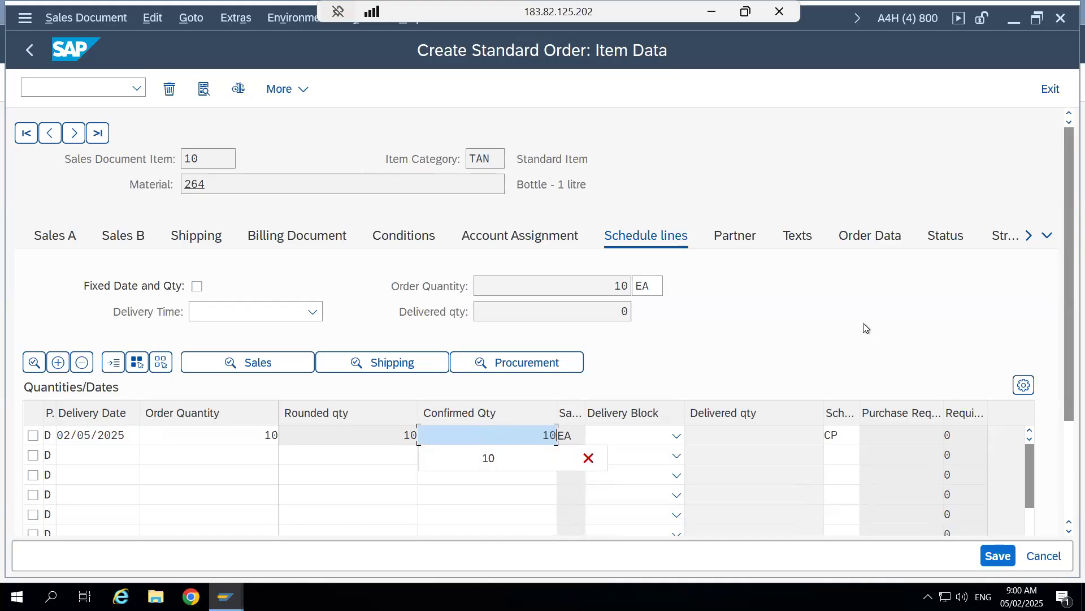
pyautogui.press('Return')
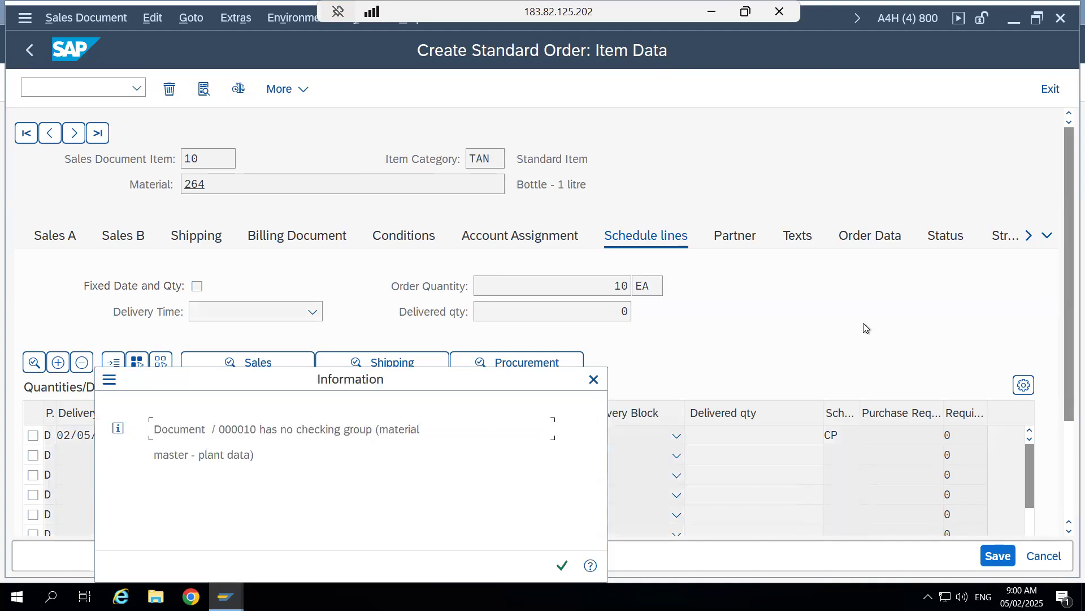
pyautogui.click(562, 565)
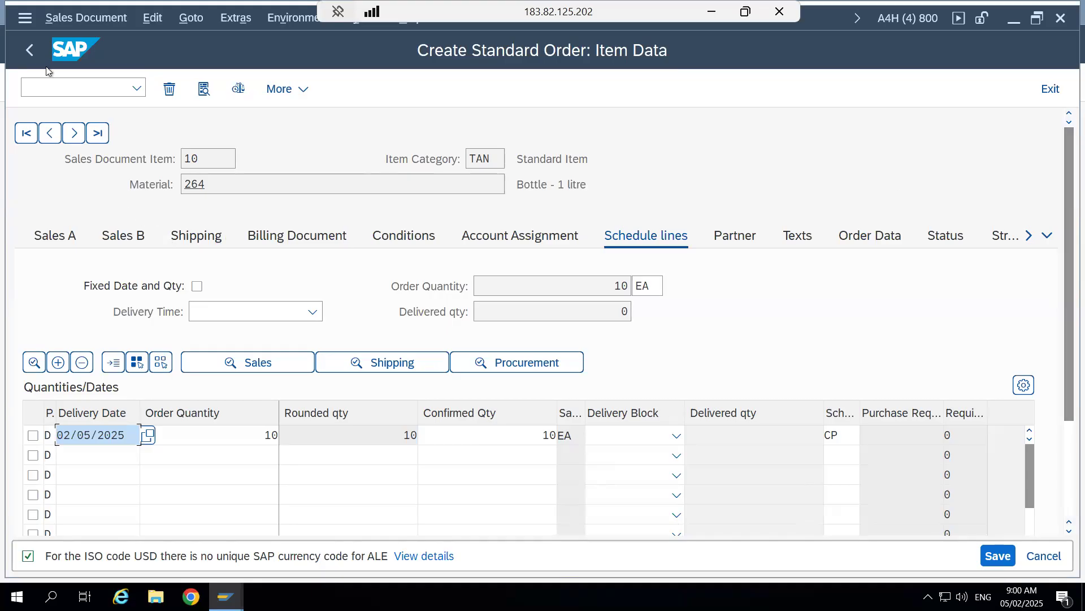
# - Return to the order overview and display the order's header details
pyautogui.click(29, 51)
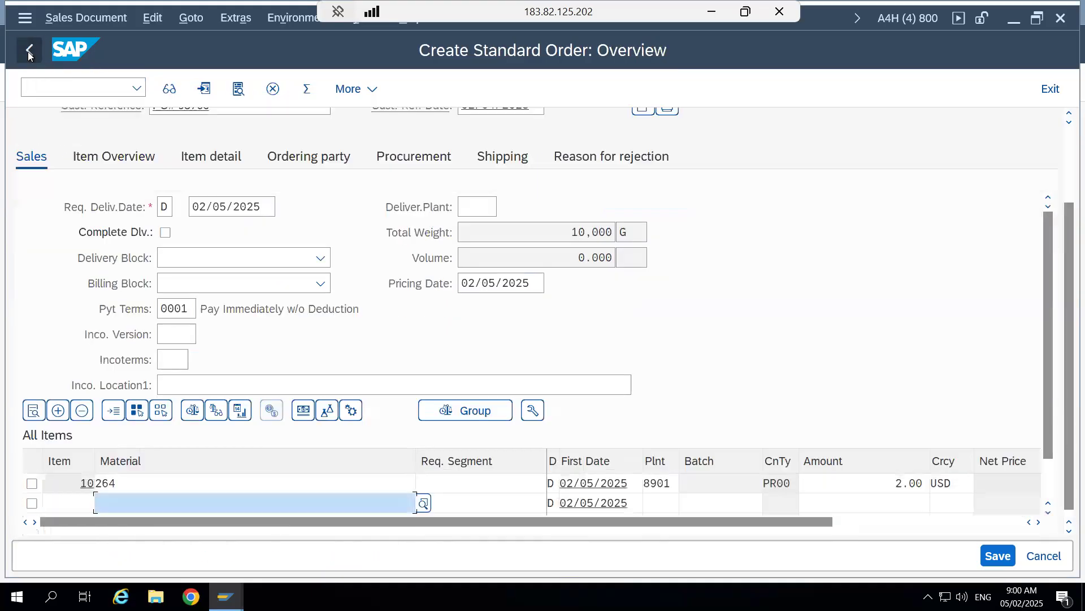
pyautogui.moveTo(1065, 298); pyautogui.dragTo(1065, 153)
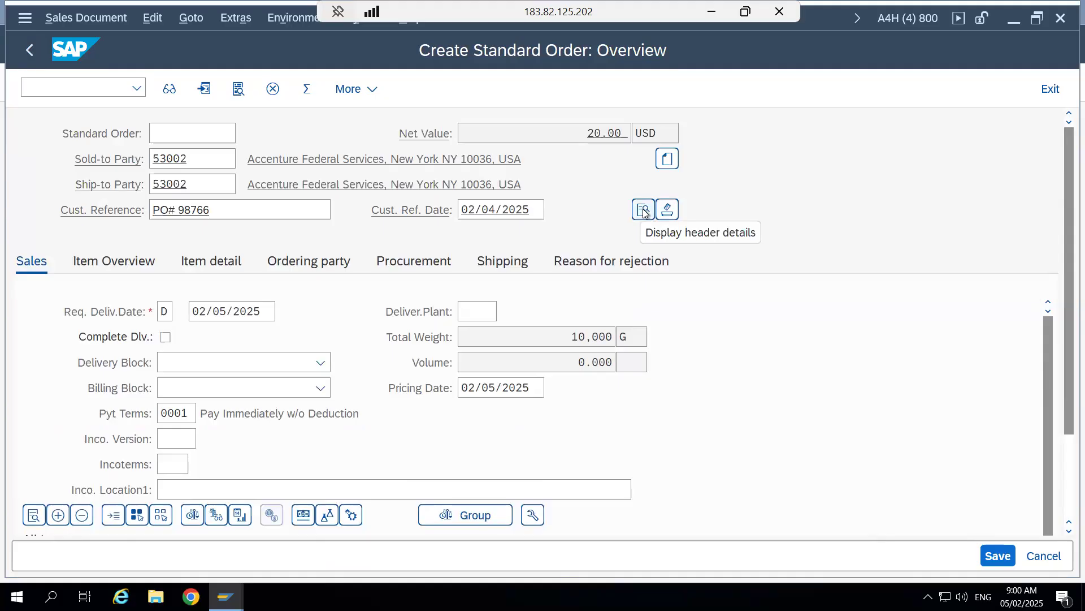
pyautogui.click(643, 210)
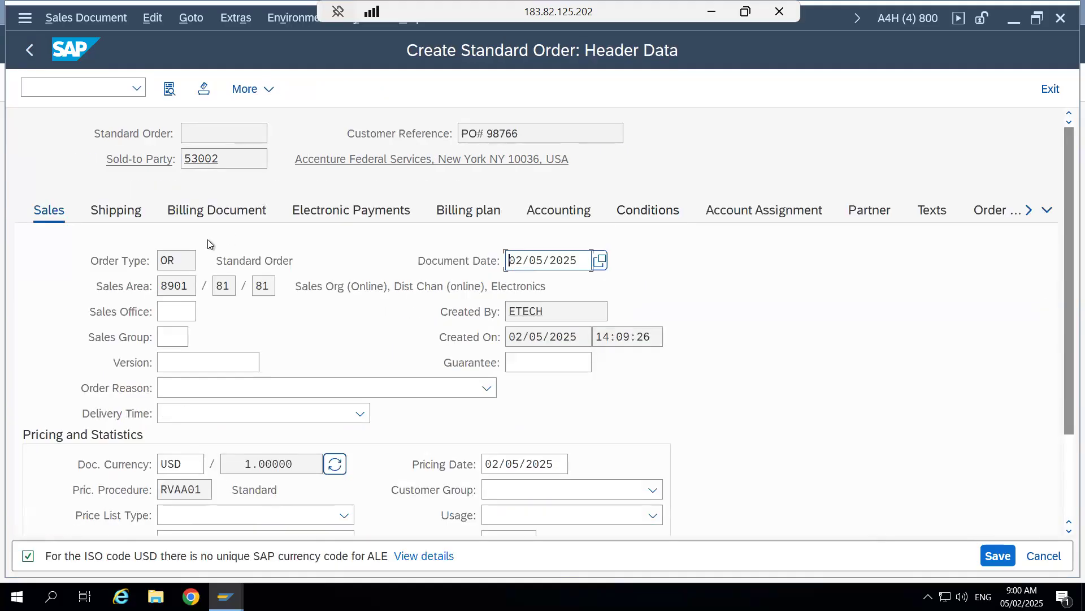
# - Review the header's sales area, pricing procedure, shipping data and billing document data, and return to the order overview
pyautogui.click(269, 287)
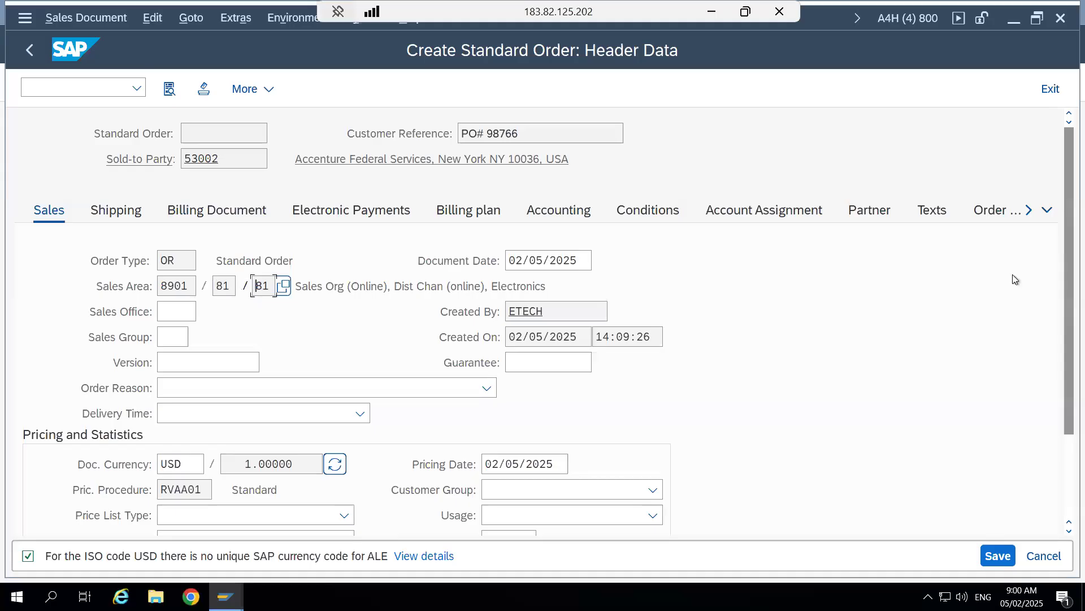
pyautogui.moveTo(1063, 317); pyautogui.dragTo(1055, 379)
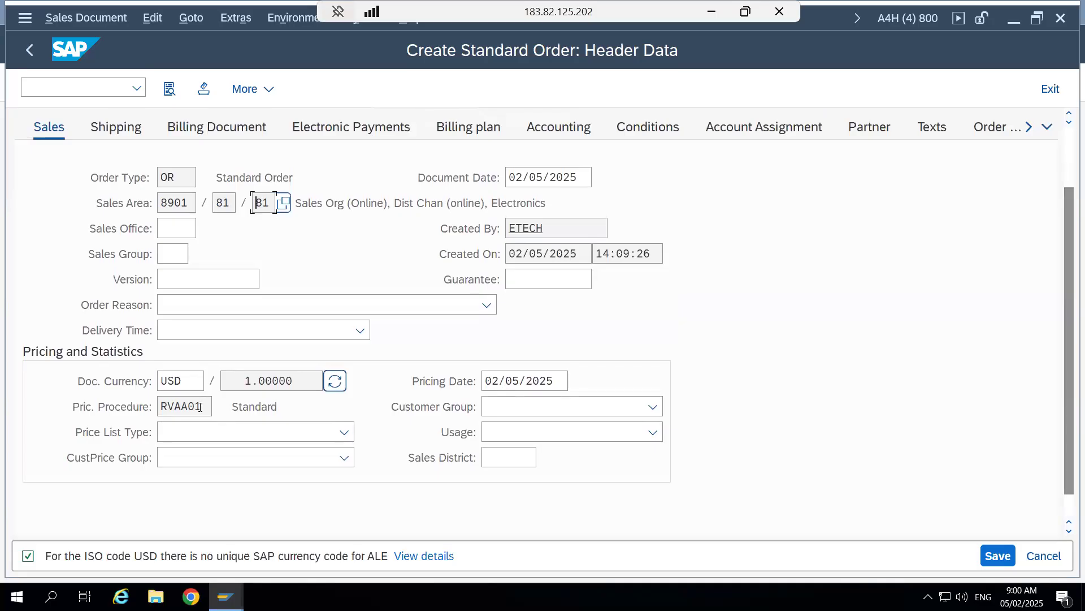
pyautogui.click(200, 407)
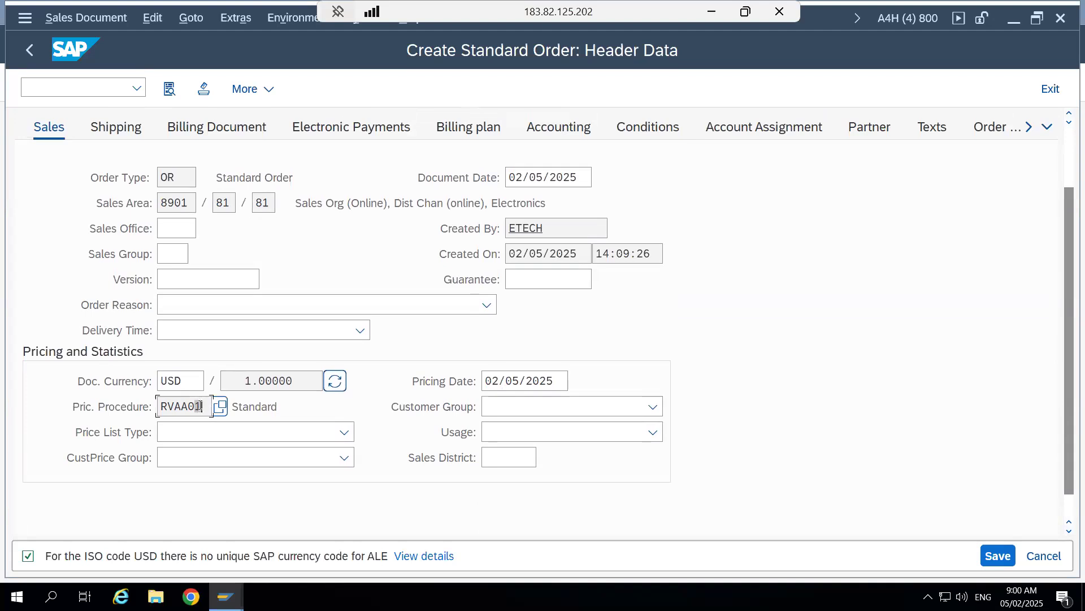
pyautogui.click(118, 128)
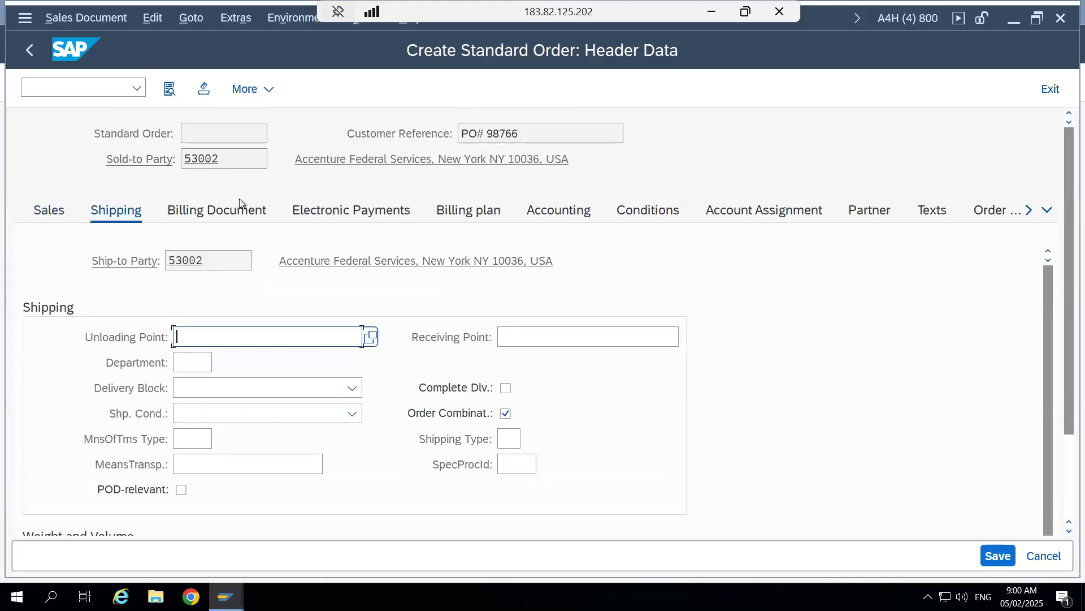
pyautogui.click(224, 214)
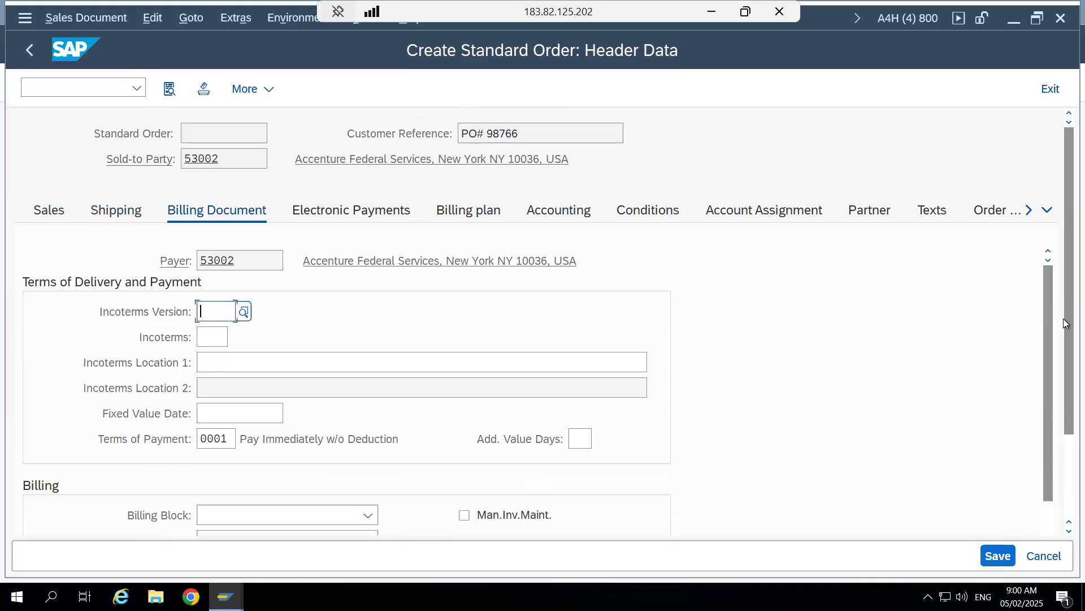
pyautogui.moveTo(1065, 322); pyautogui.dragTo(1064, 191)
pyautogui.click(28, 49)
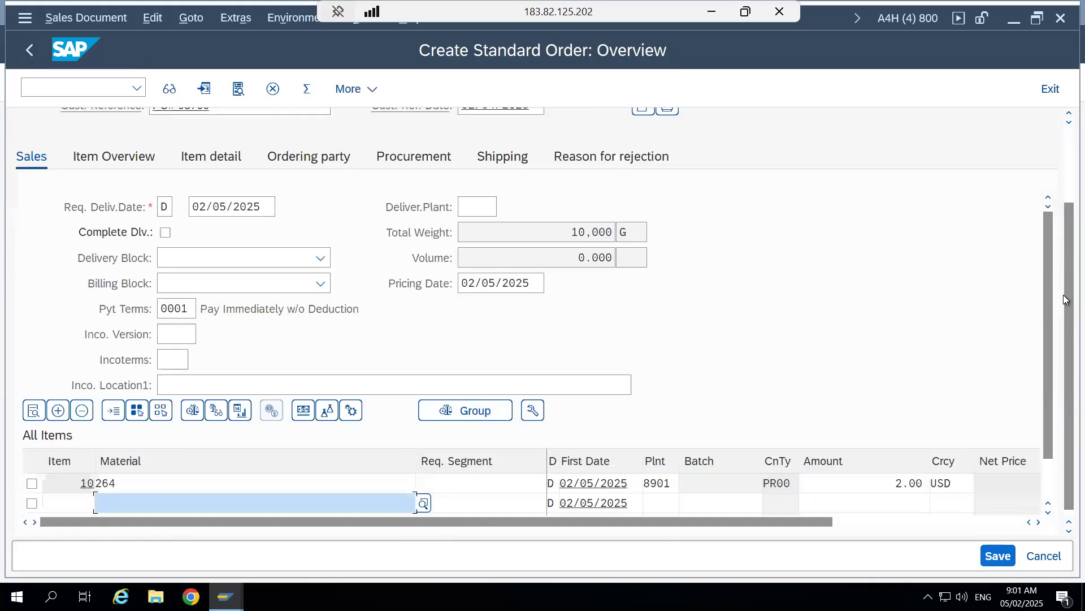
# - Compare the order's ship-to party with the partner functions of the Arlington customer in the Display Organization session
pyautogui.moveTo(1063, 293); pyautogui.dragTo(1063, 153)
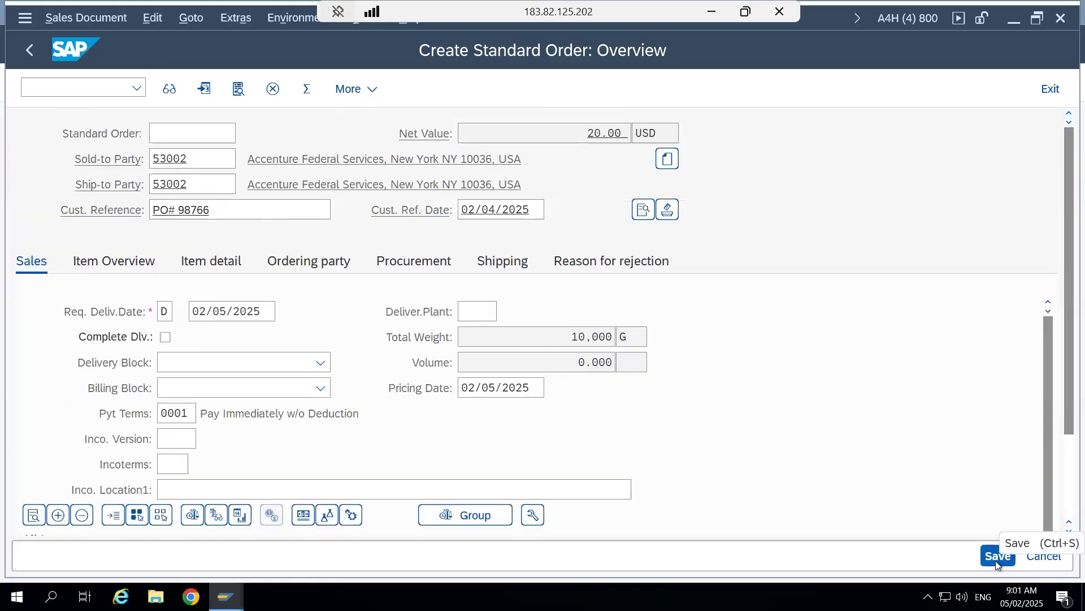
pyautogui.click(210, 183)
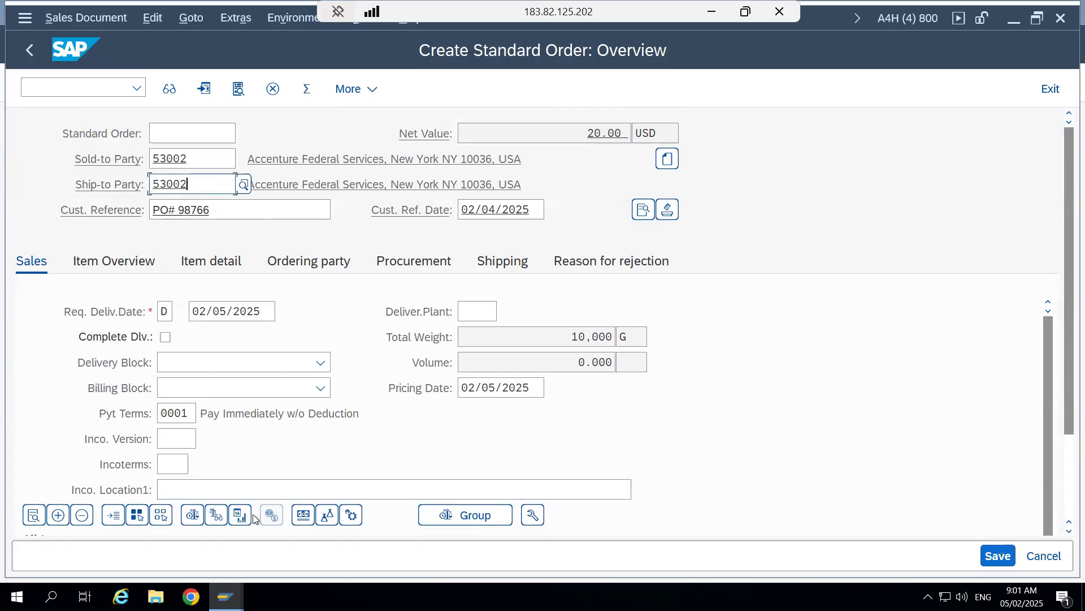
pyautogui.moveTo(226, 597)
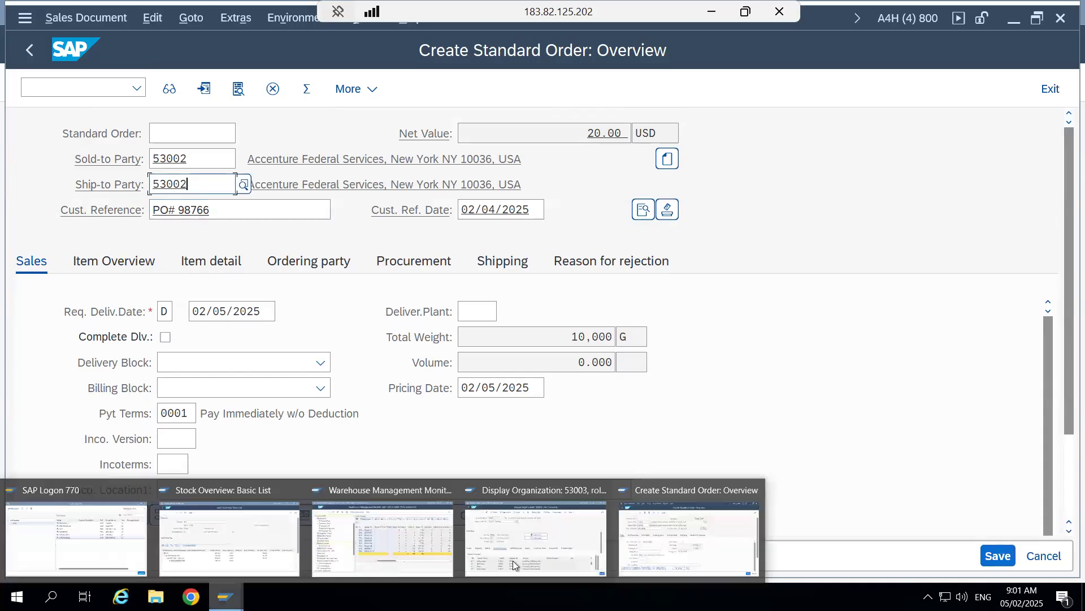
pyautogui.click(548, 528)
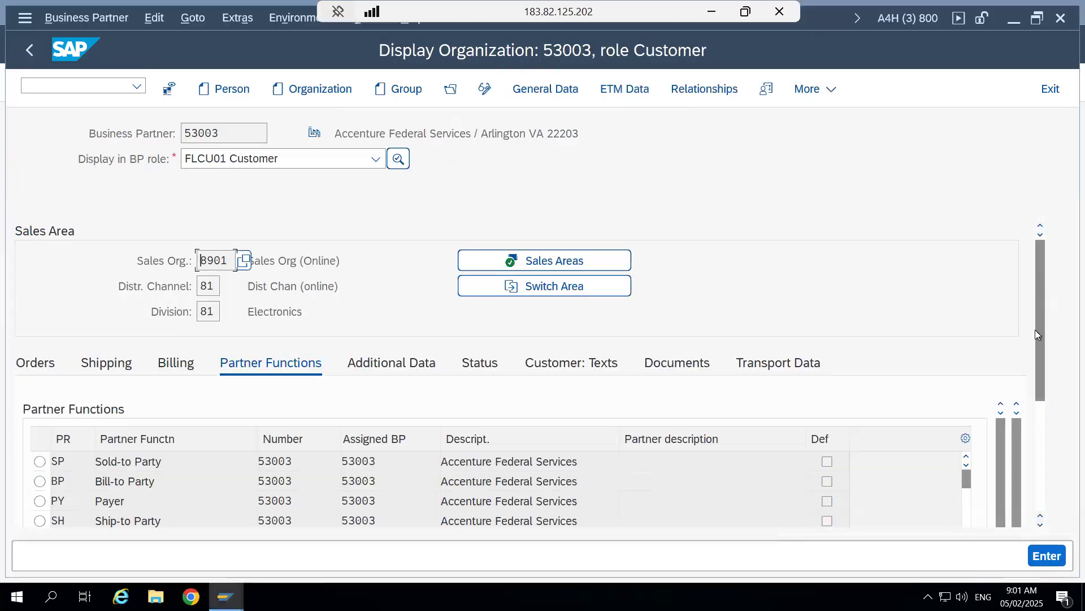
pyautogui.scroll(-5, 1036, 330)
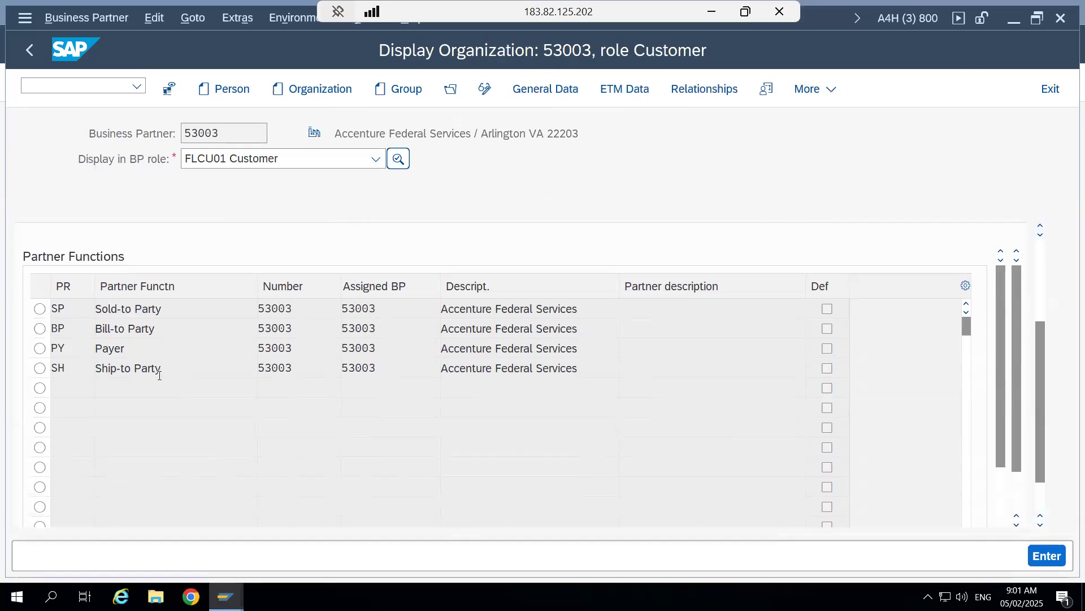
pyautogui.click(226, 597)
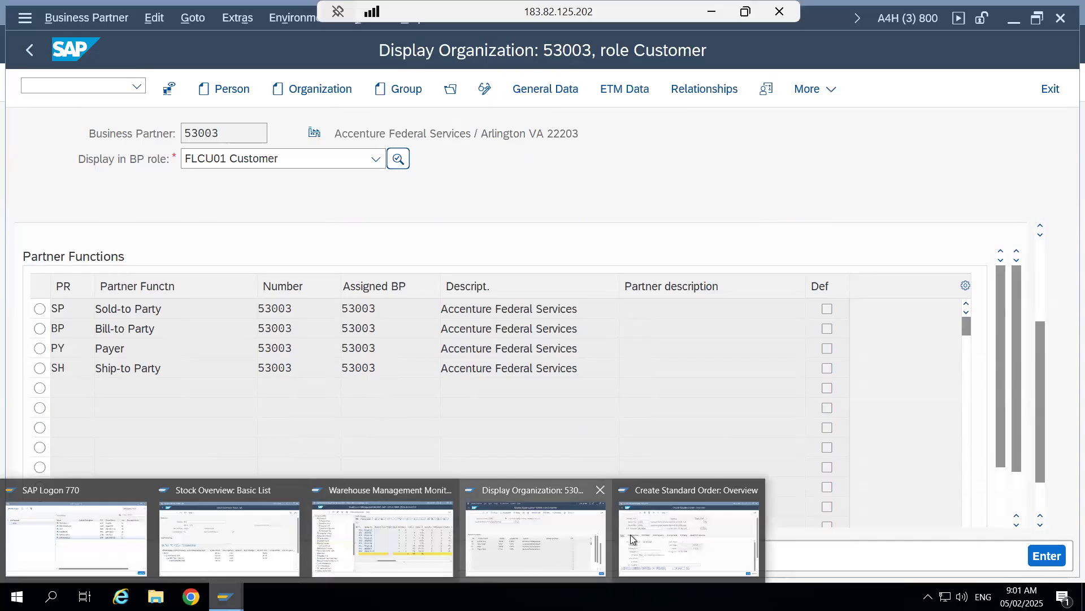
pyautogui.click(688, 537)
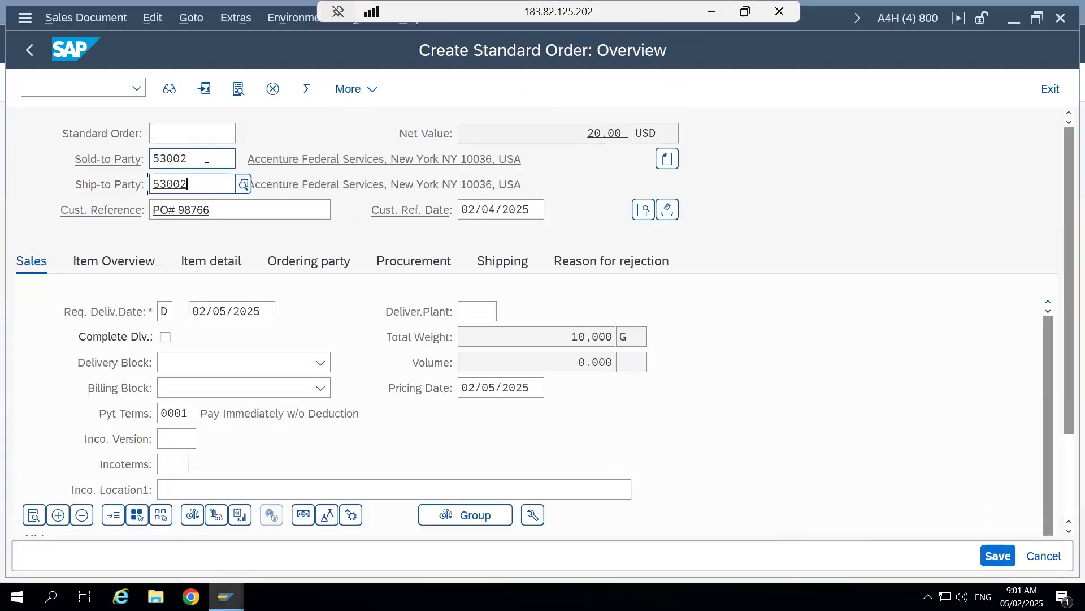
pyautogui.click(210, 184)
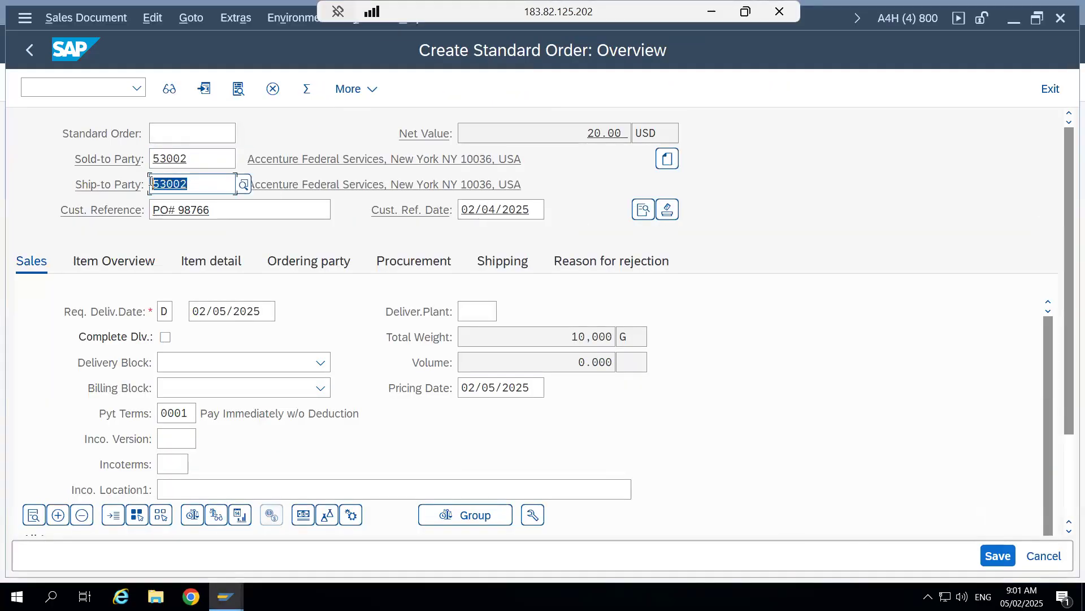
pyautogui.moveTo(226, 597)
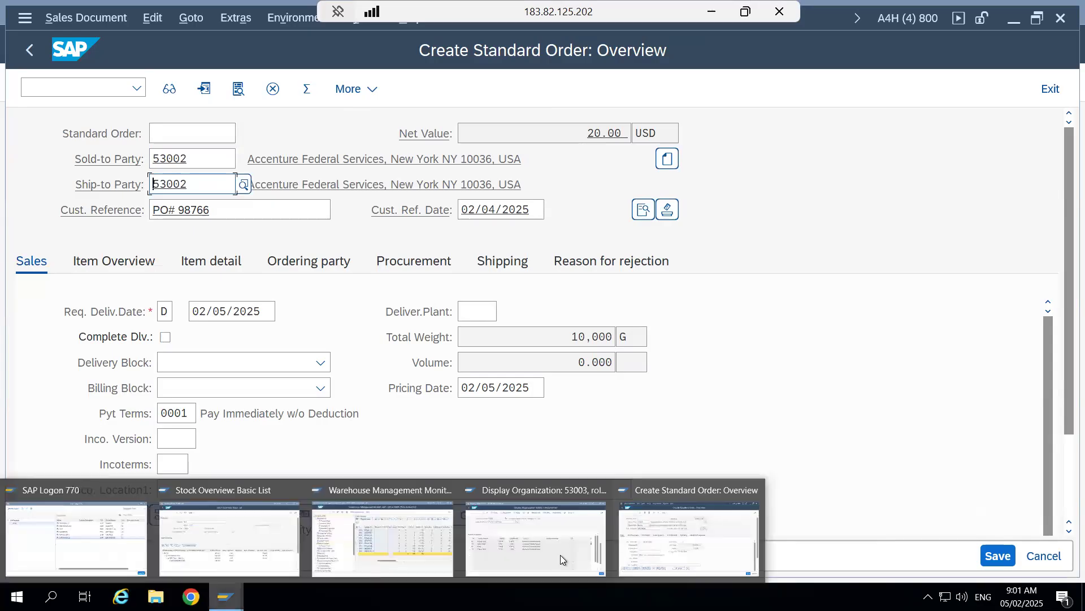
pyautogui.click(551, 533)
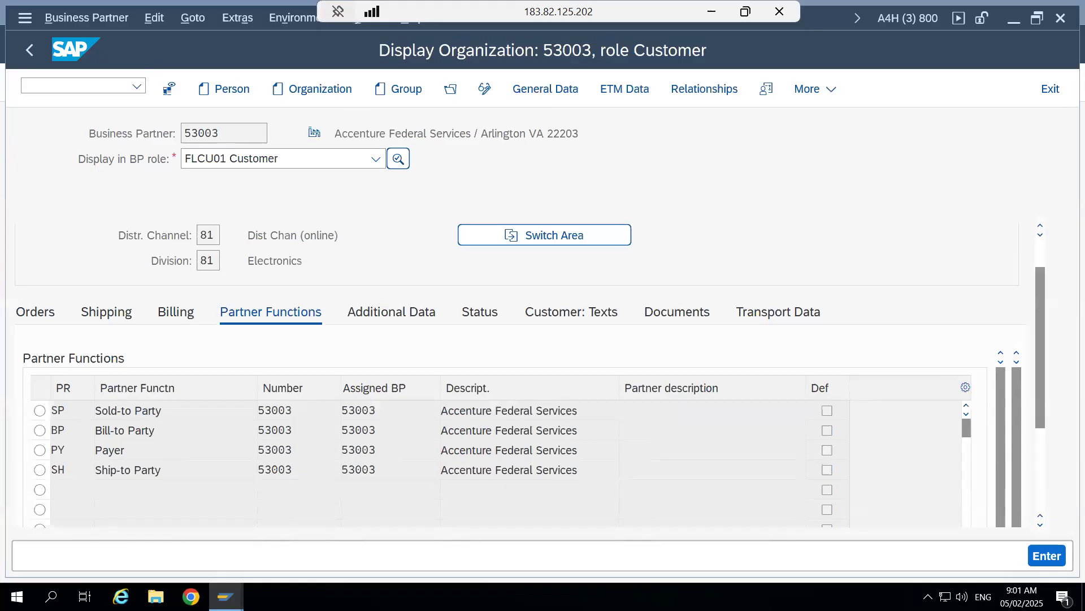
pyautogui.moveTo(226, 596)
pyautogui.click(670, 530)
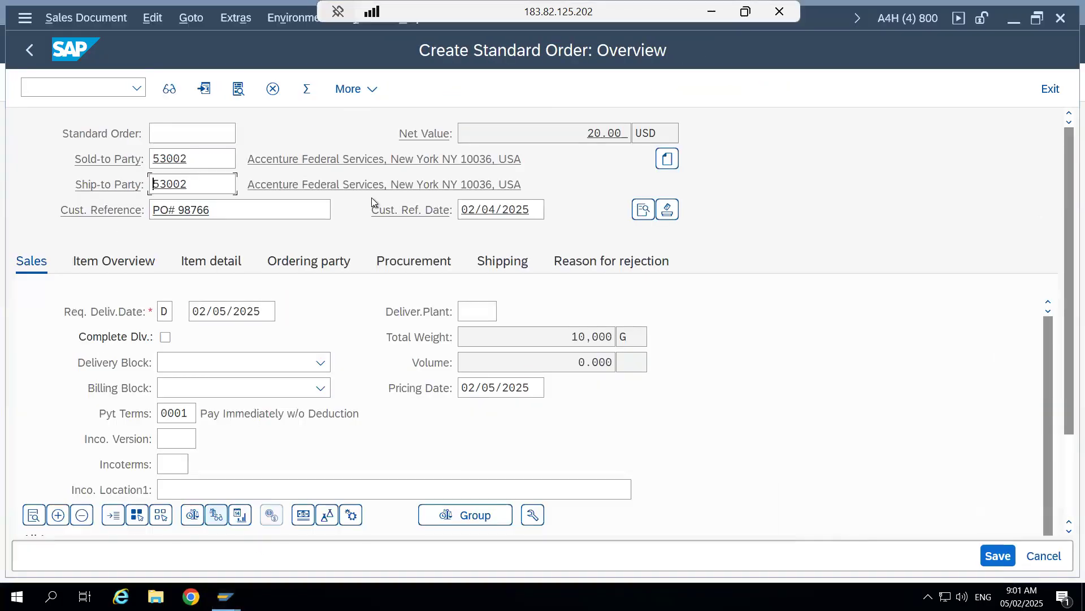
# - Save the order, choose to edit the incomplete document, and open the header's missing Incoterms entry from the incompletion log
pyautogui.click(996, 557)
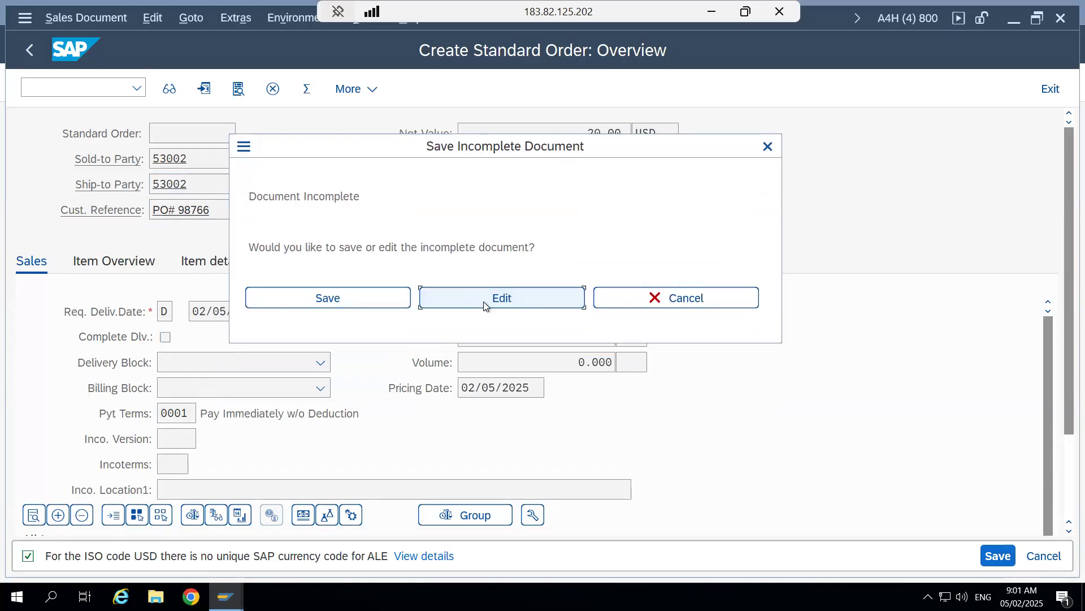
pyautogui.click(484, 301)
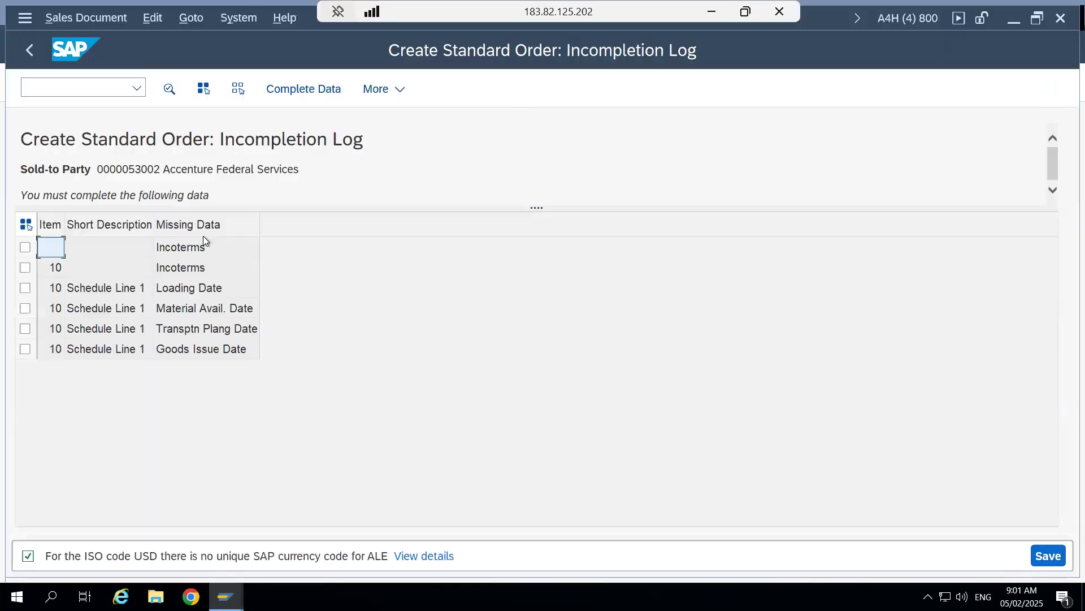
pyautogui.doubleClick(201, 248)
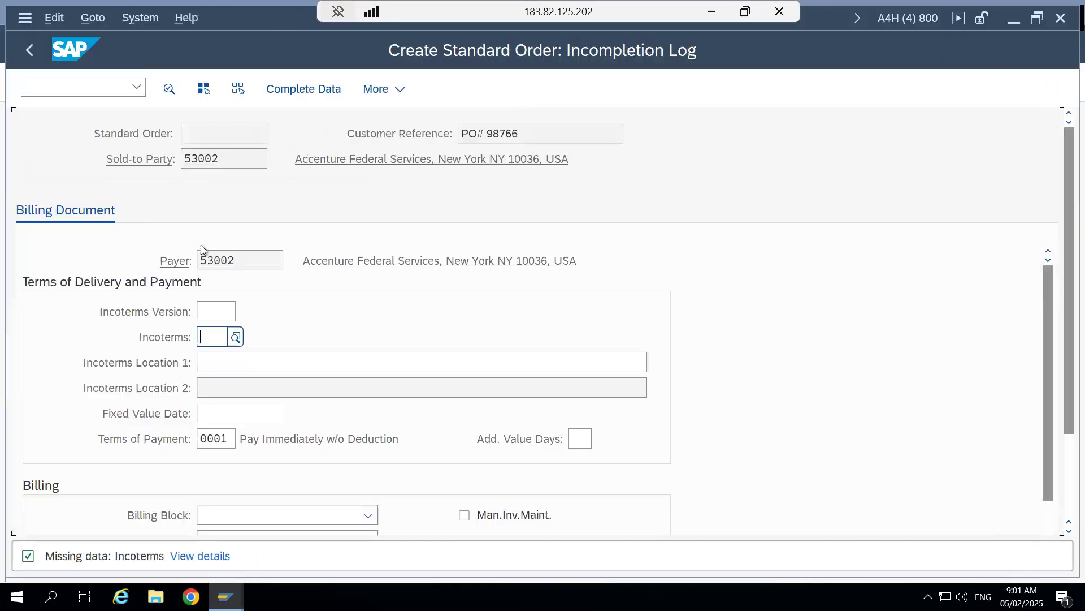
# - Set the header Incoterms to CIF with Incoterms Location 1 New York, and continue to the remaining missing data, accepting the freight message
pyautogui.click(235, 338)
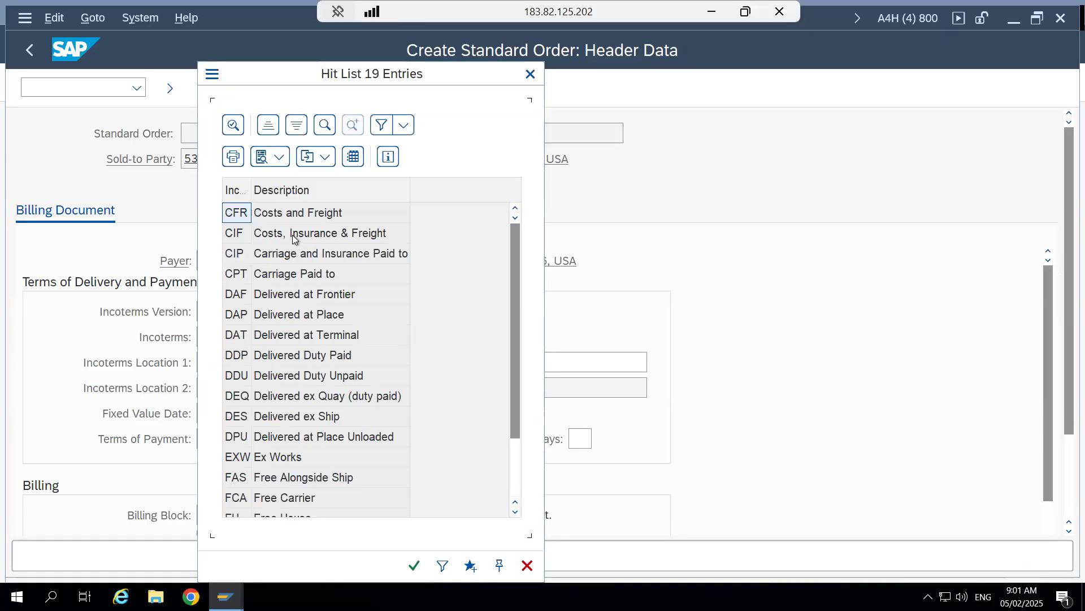
pyautogui.doubleClick(292, 237)
pyautogui.click(246, 363)
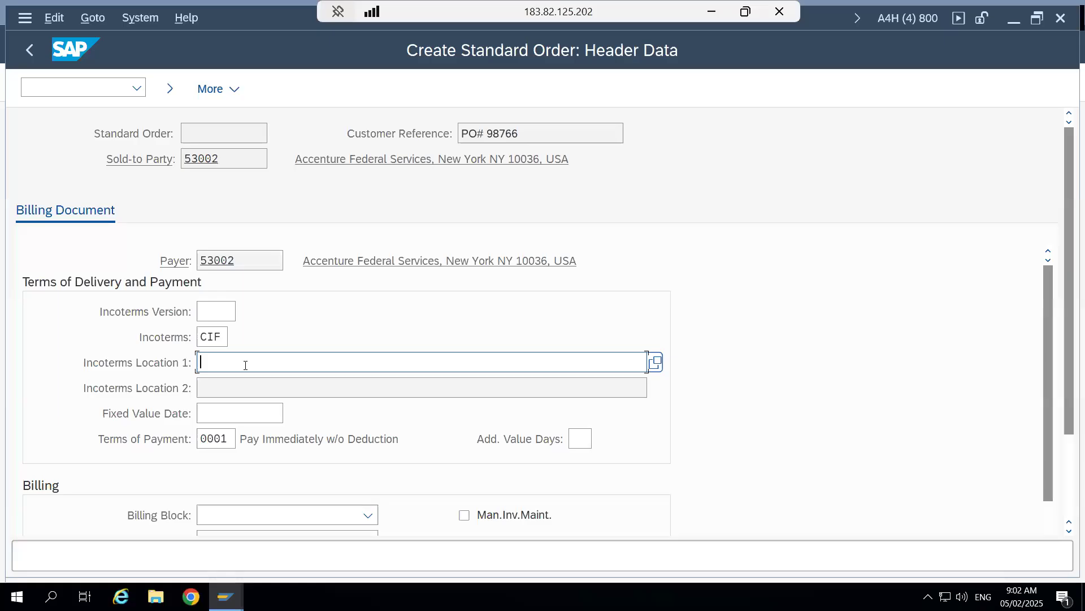
pyautogui.write('New York')
pyautogui.click(169, 91)
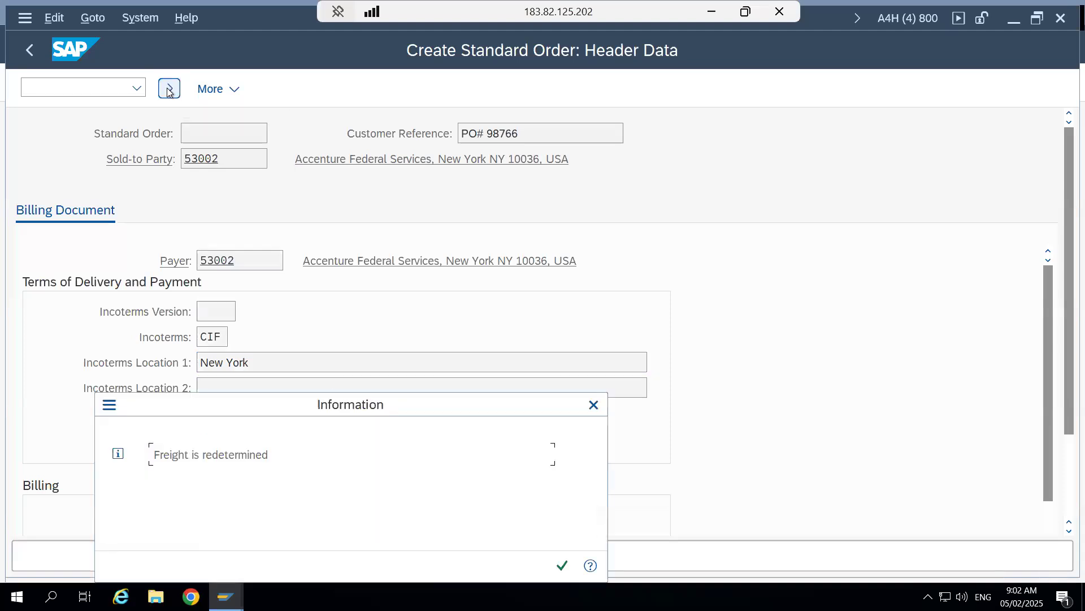
pyautogui.click(563, 564)
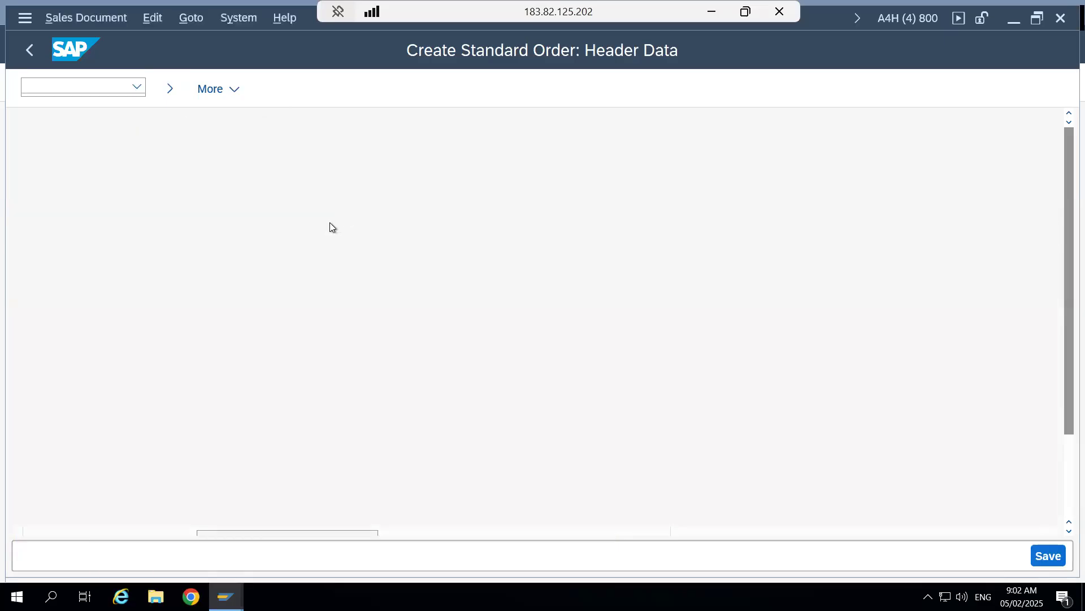
# - Open the missing loading date of item 10's schedule line 1 and set its goods issue and loading dates to 02/05/2025
pyautogui.doubleClick(183, 250)
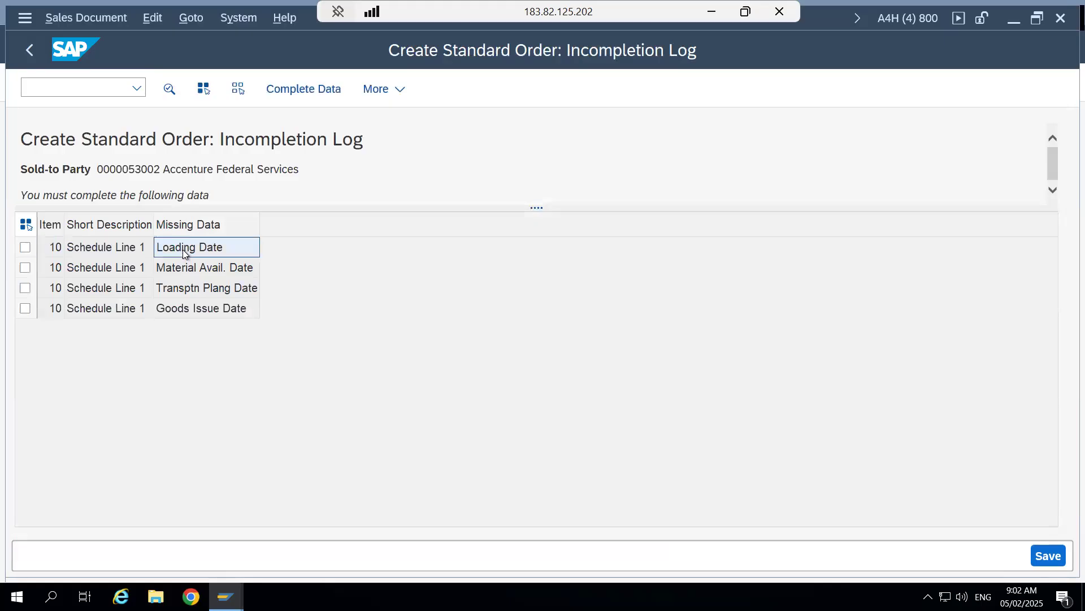
pyautogui.click(256, 341)
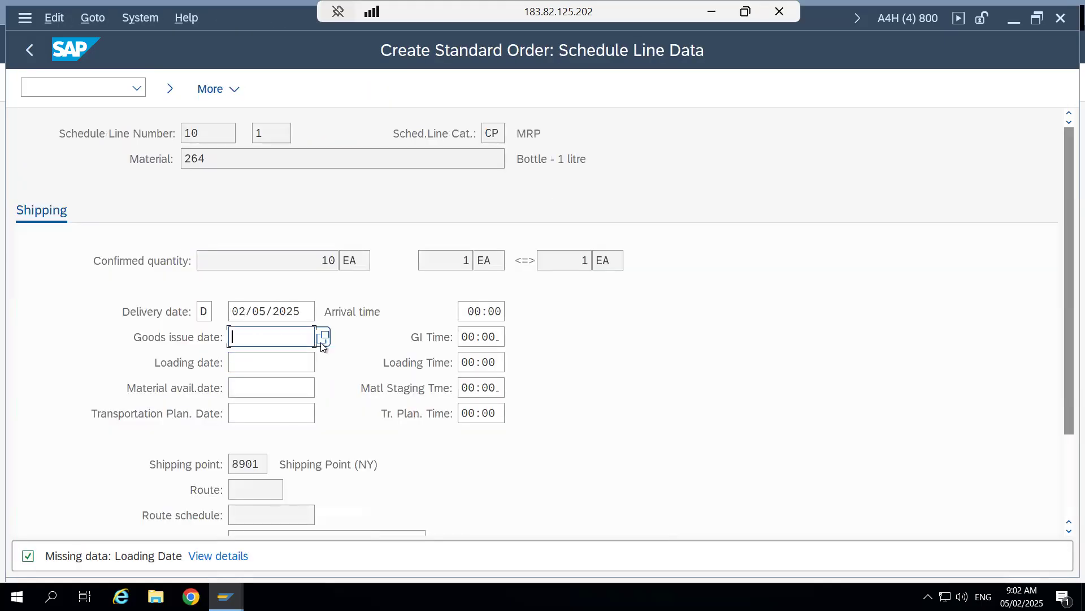
pyautogui.click(322, 338)
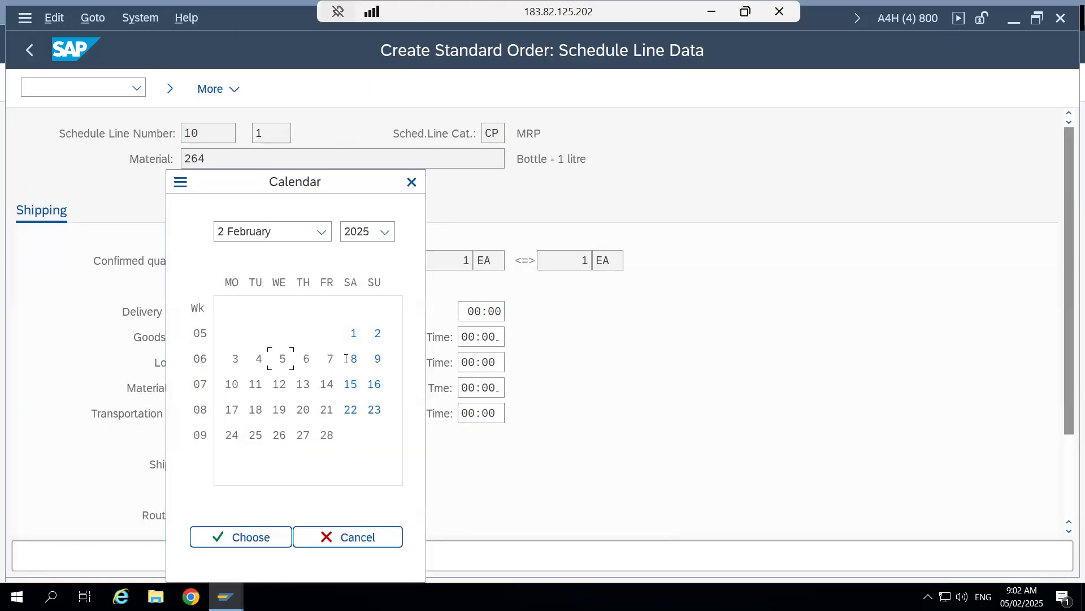
pyautogui.doubleClick(280, 358)
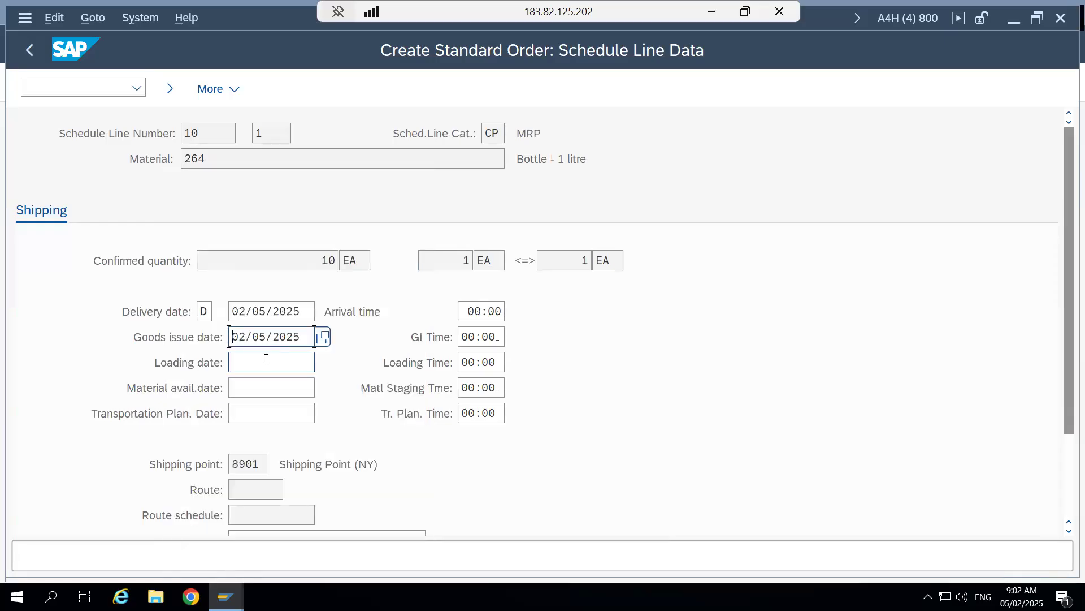
pyautogui.click(265, 358)
pyautogui.click(321, 367)
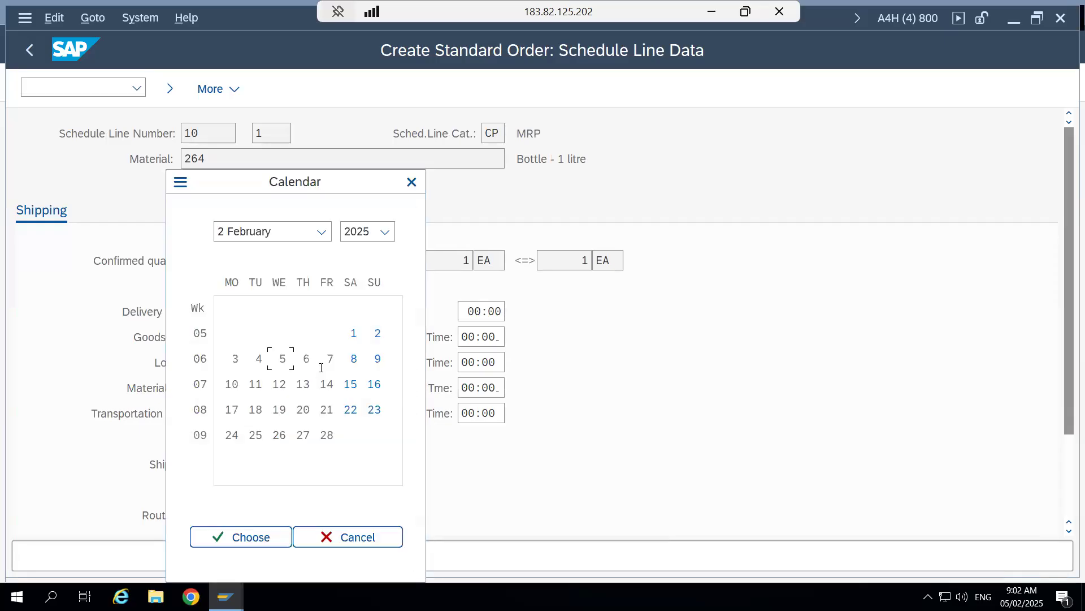
pyautogui.doubleClick(283, 362)
# - Set the schedule line's material availability and transportation planning dates to 02/05/2025 and confirm the entries
pyautogui.click(302, 389)
pyautogui.click(323, 387)
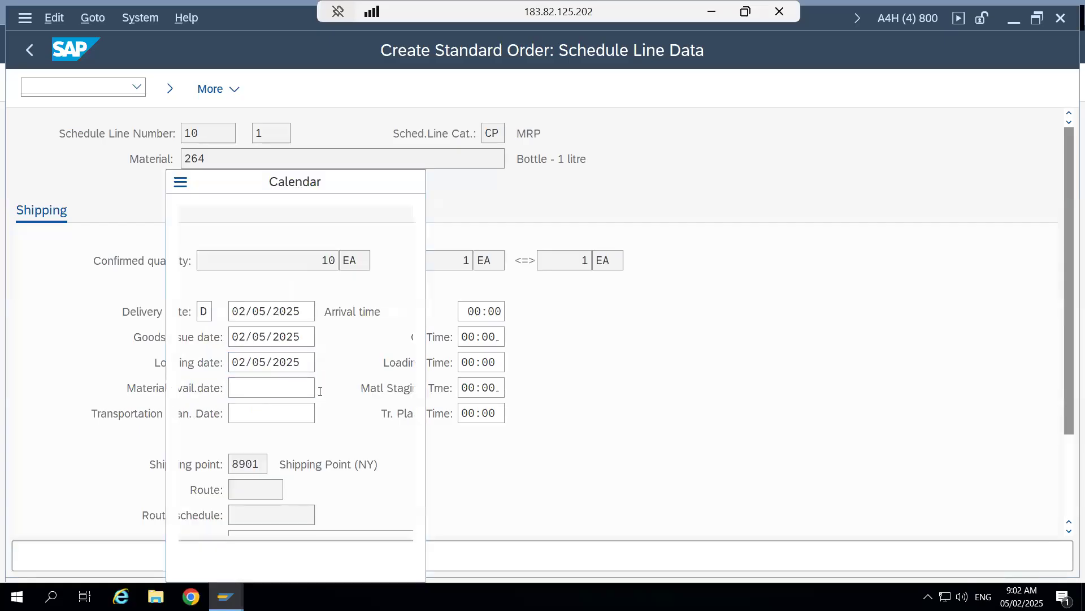
pyautogui.doubleClick(285, 355)
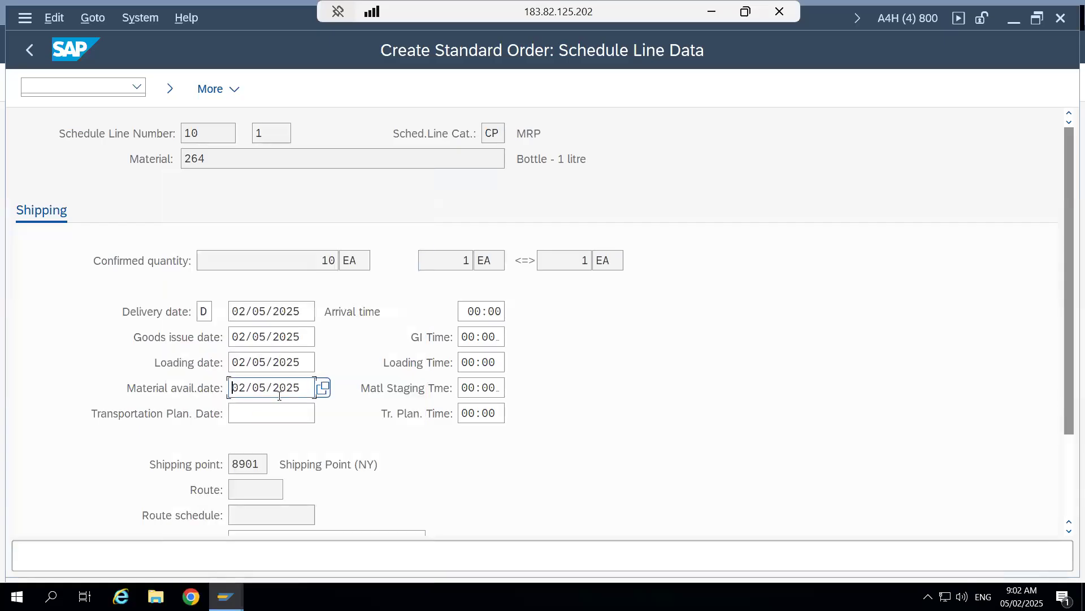
pyautogui.click(314, 415)
pyautogui.click(317, 418)
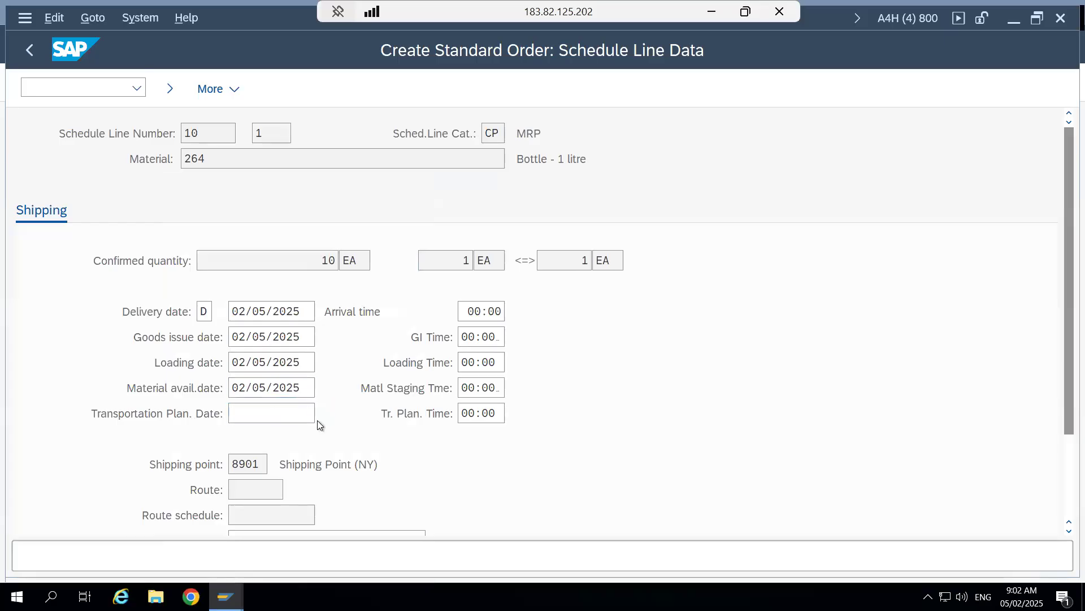
pyautogui.doubleClick(285, 359)
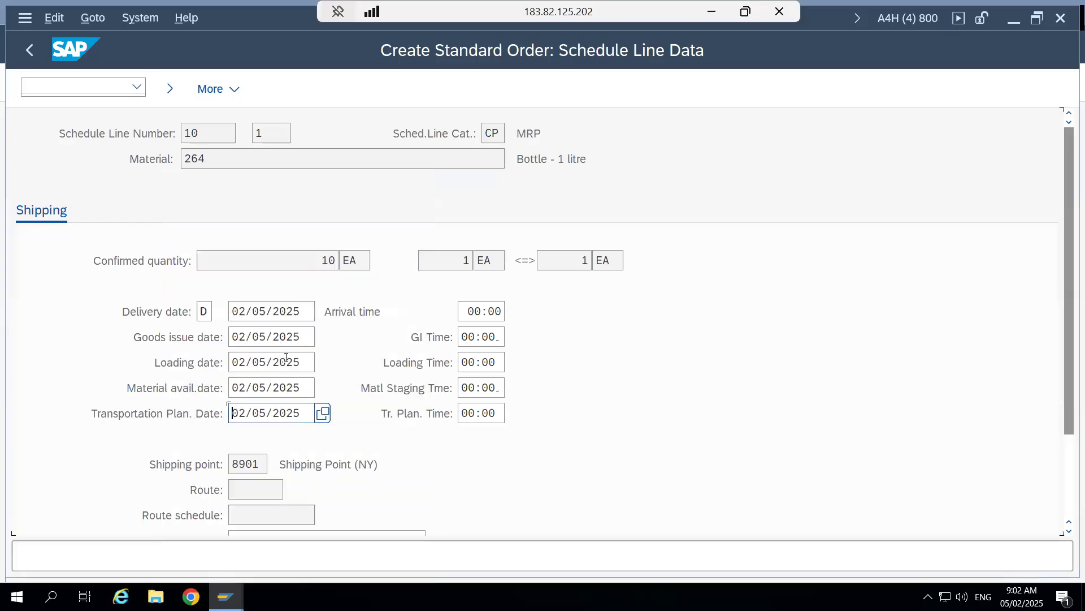
pyautogui.press('Return')
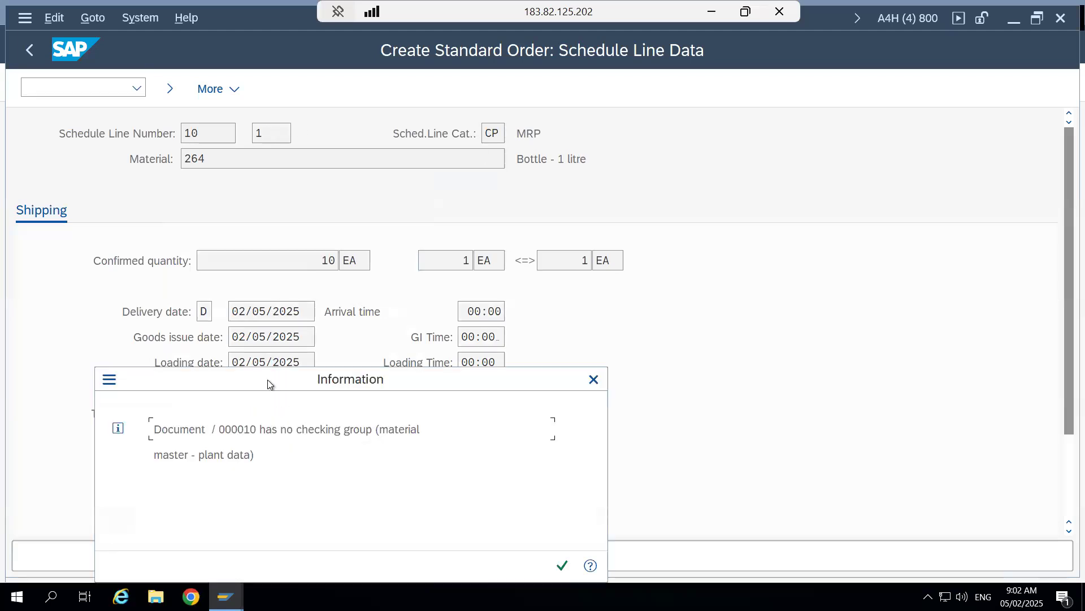
# - Accept the checking group message, leave the schedule line data and save the completed standard order
pyautogui.moveTo(266, 378); pyautogui.dragTo(318, 151)
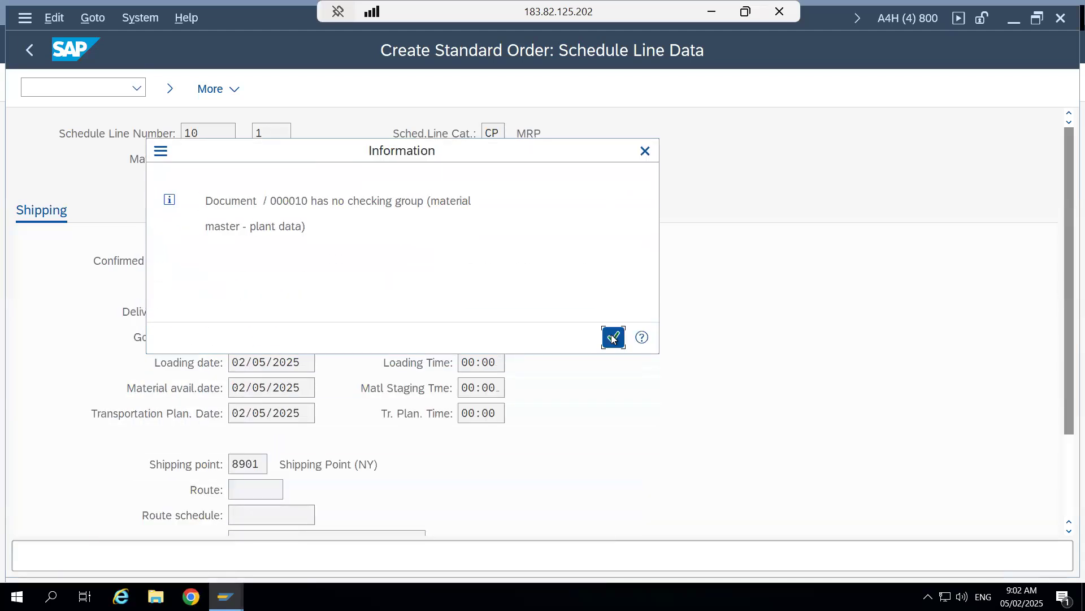
pyautogui.click(613, 338)
pyautogui.click(169, 88)
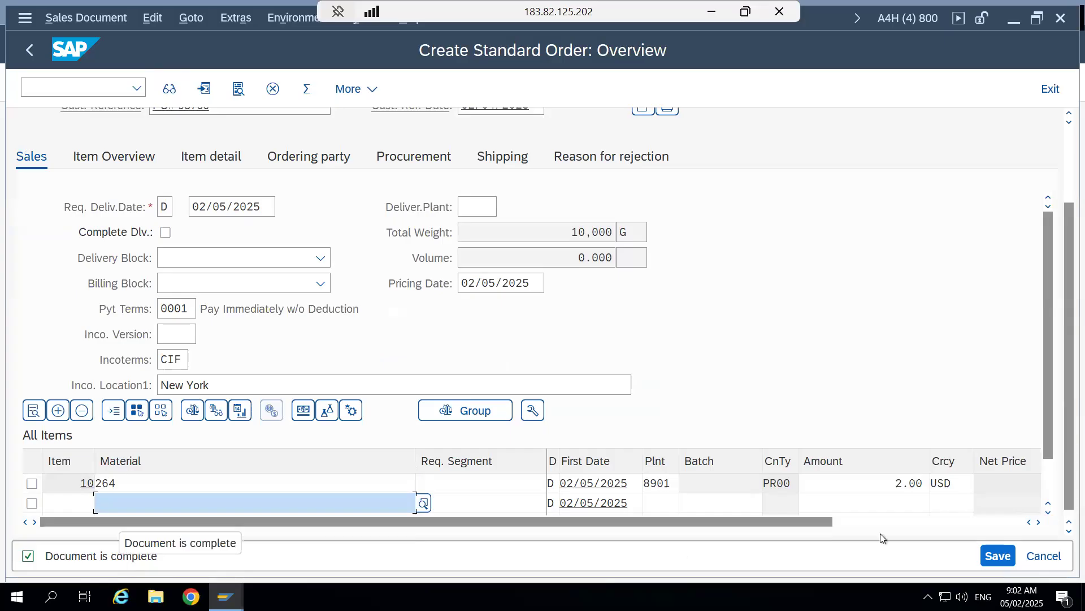
pyautogui.click(998, 557)
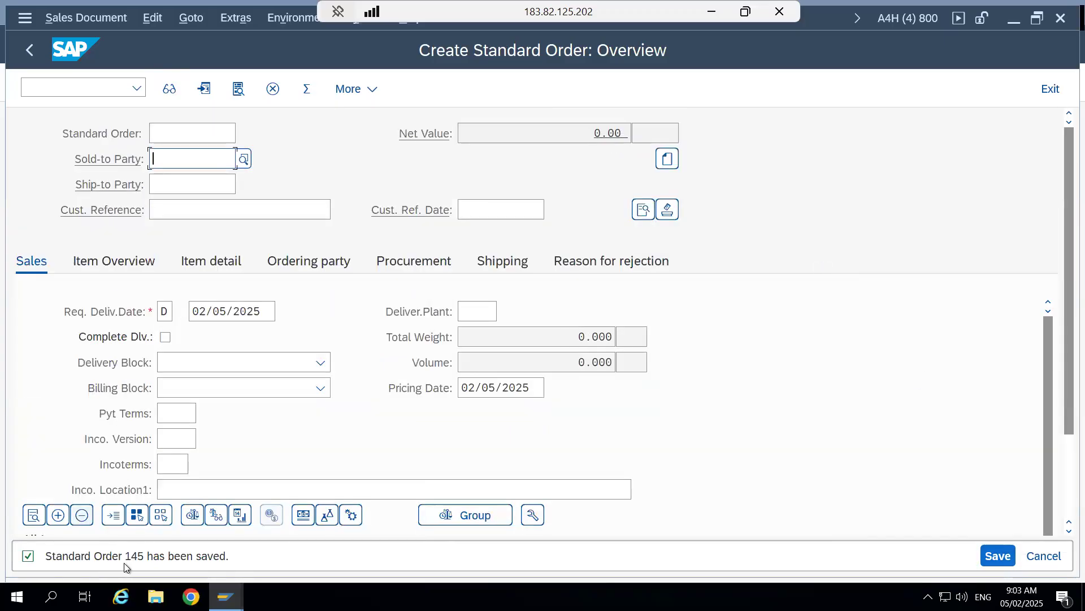
# - Display the saved standard order, view its document flow and return to the order overview
pyautogui.click(73, 19)
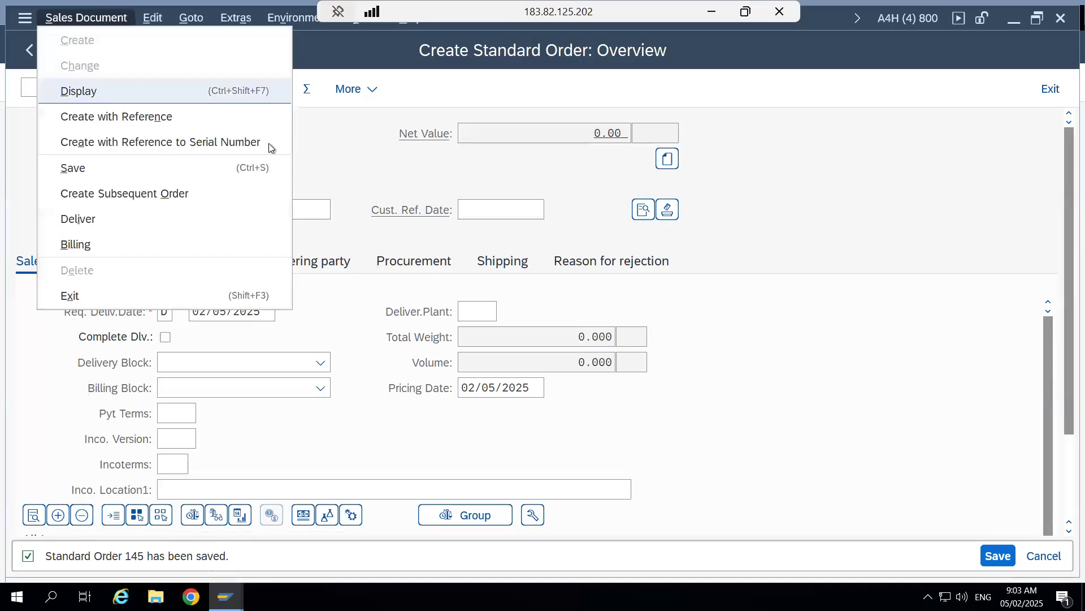
pyautogui.click(296, 148)
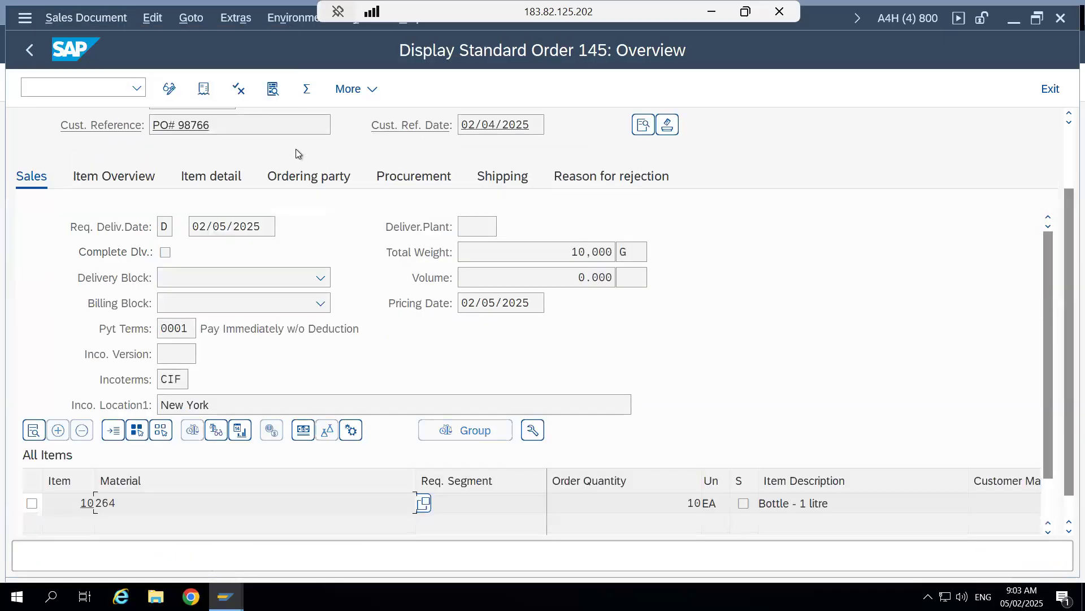
pyautogui.moveTo(1063, 243); pyautogui.dragTo(1065, 161)
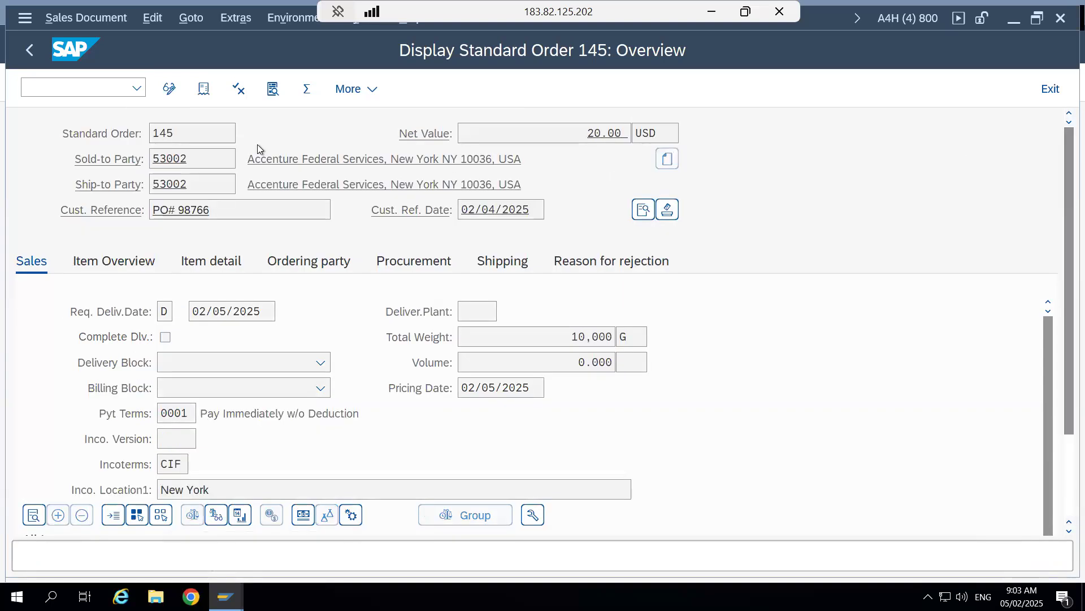
pyautogui.click(204, 90)
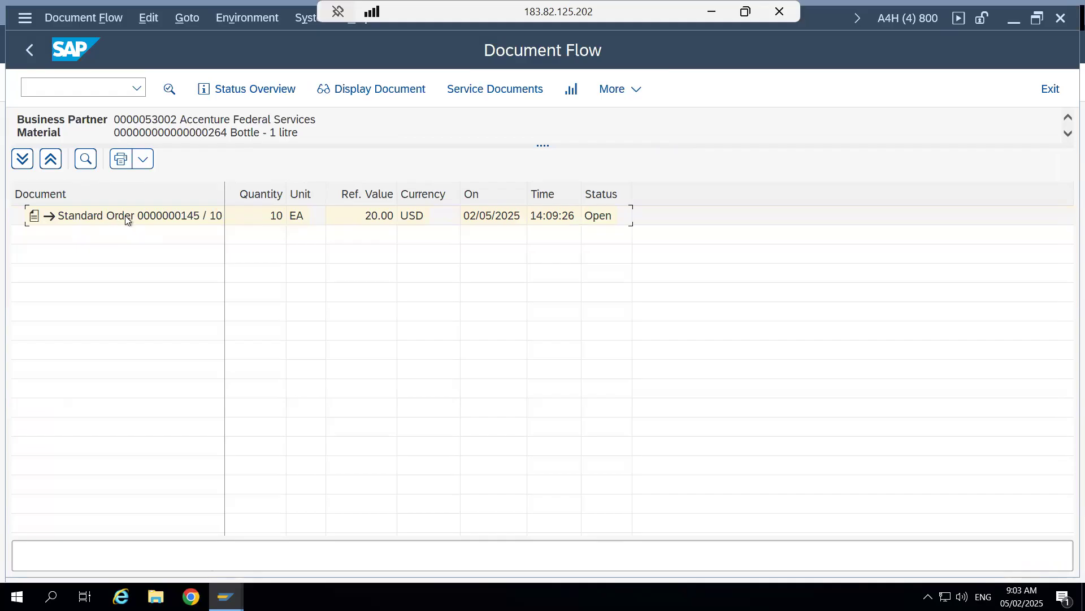
pyautogui.click(29, 50)
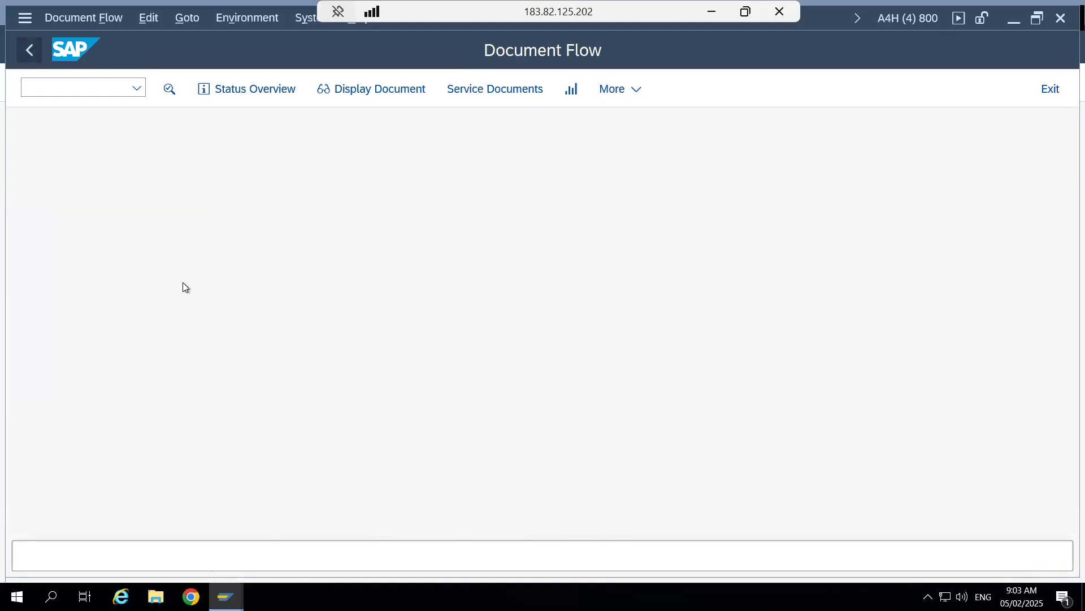
# - Switch to the Word document "#1 - Outbound Process Flow" and examine the path from sales order to outbound delivery in the diagram
pyautogui.click(710, 17)
pyautogui.moveTo(337, 593)
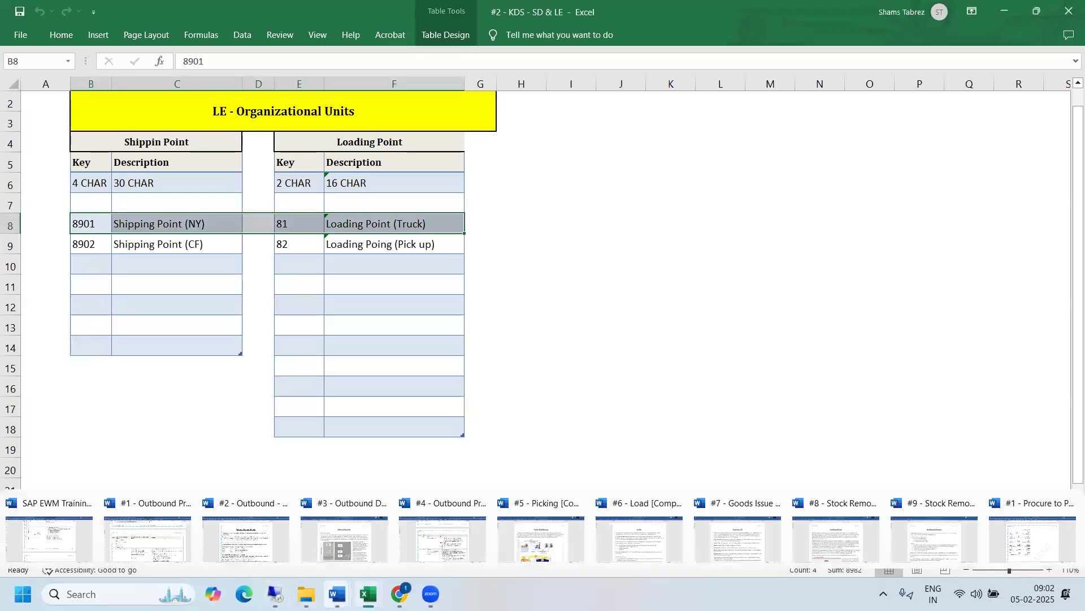
pyautogui.click(159, 534)
pyautogui.moveTo(1068, 146); pyautogui.dragTo(1068, 123)
pyautogui.click(1068, 69)
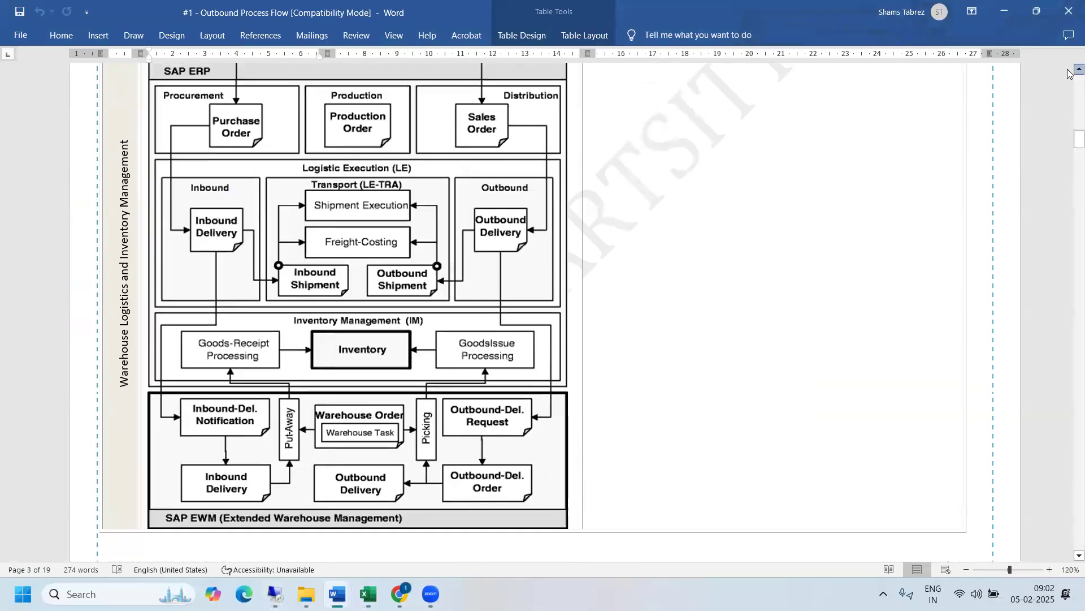
pyautogui.click(1069, 70)
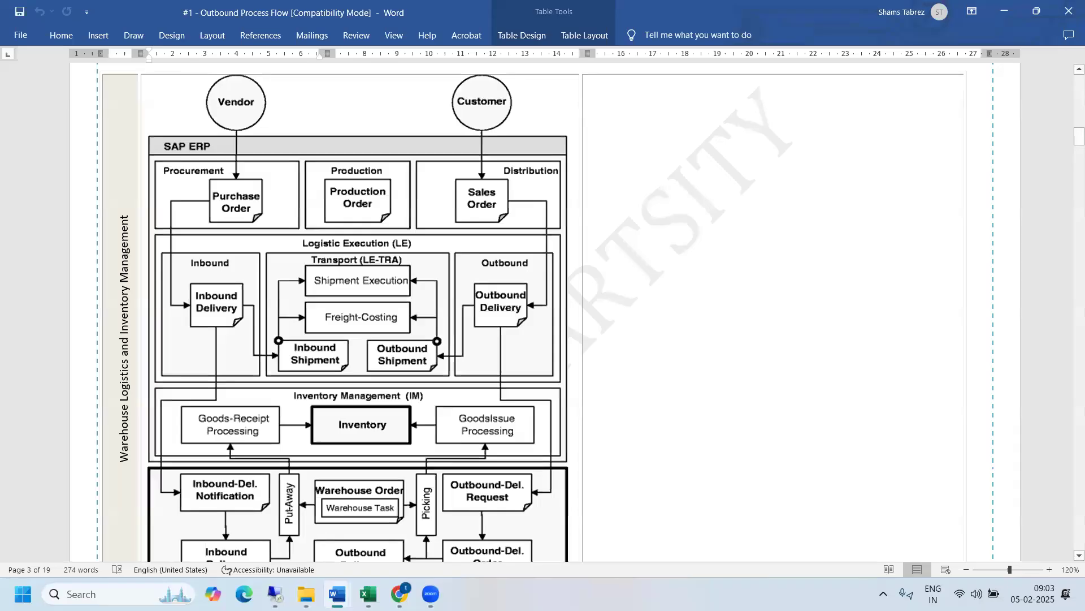
# - Open the Word document "#4 - Outbound Process" and read the VA01 and VL01N rows of the process step table
pyautogui.moveTo(334, 591)
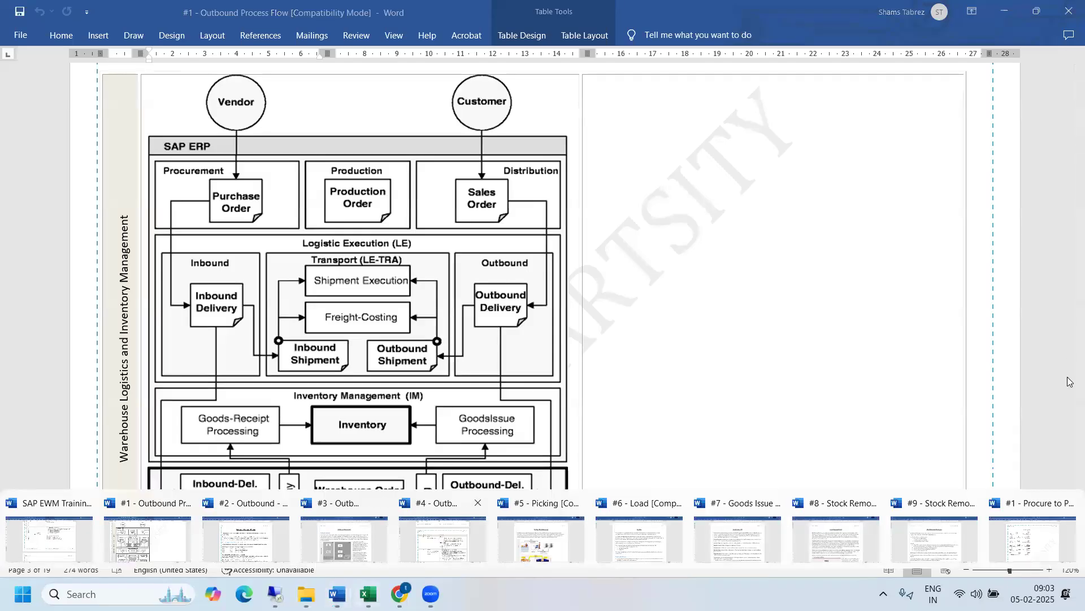
pyautogui.click(443, 545)
pyautogui.moveTo(1070, 381); pyautogui.dragTo(1070, 390)
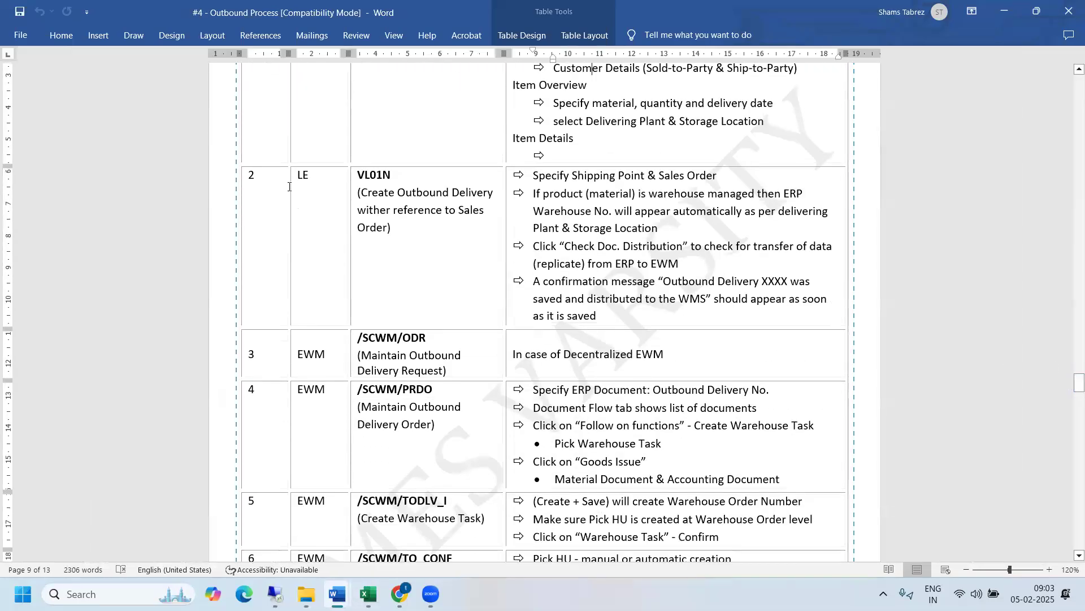
pyautogui.click(268, 182)
pyautogui.click(383, 183)
pyautogui.click(1079, 69)
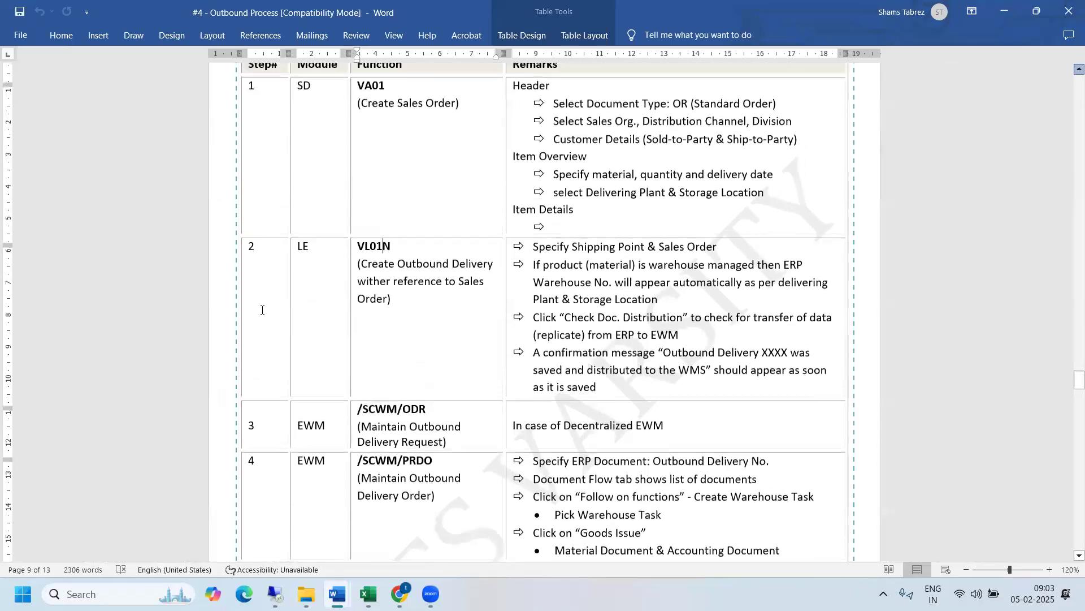
pyautogui.scroll(1, 262, 310)
pyautogui.moveTo(266, 339); pyautogui.dragTo(585, 327)
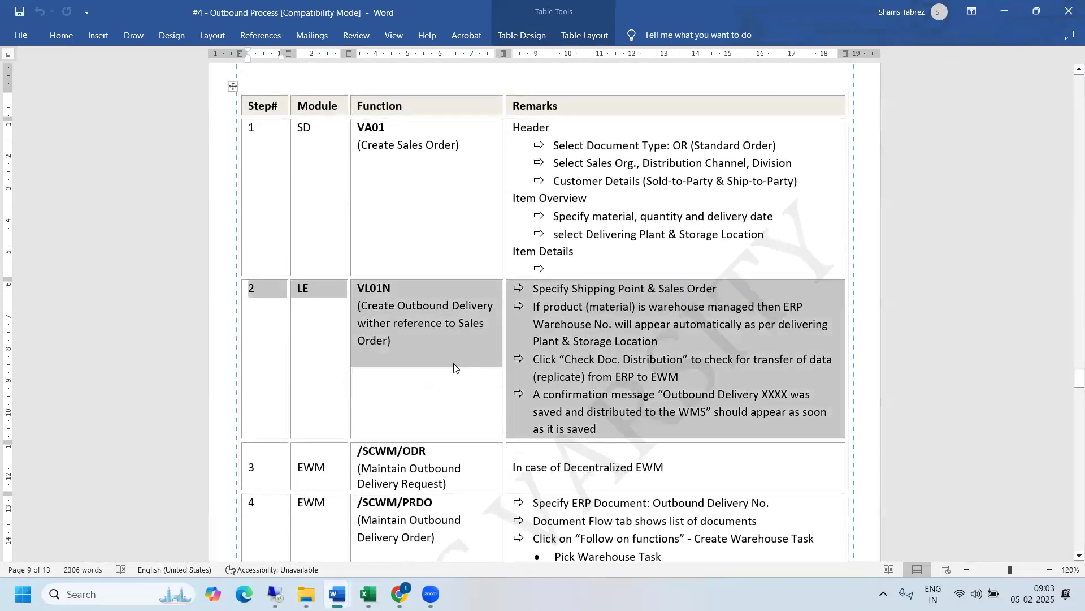
pyautogui.click(567, 266)
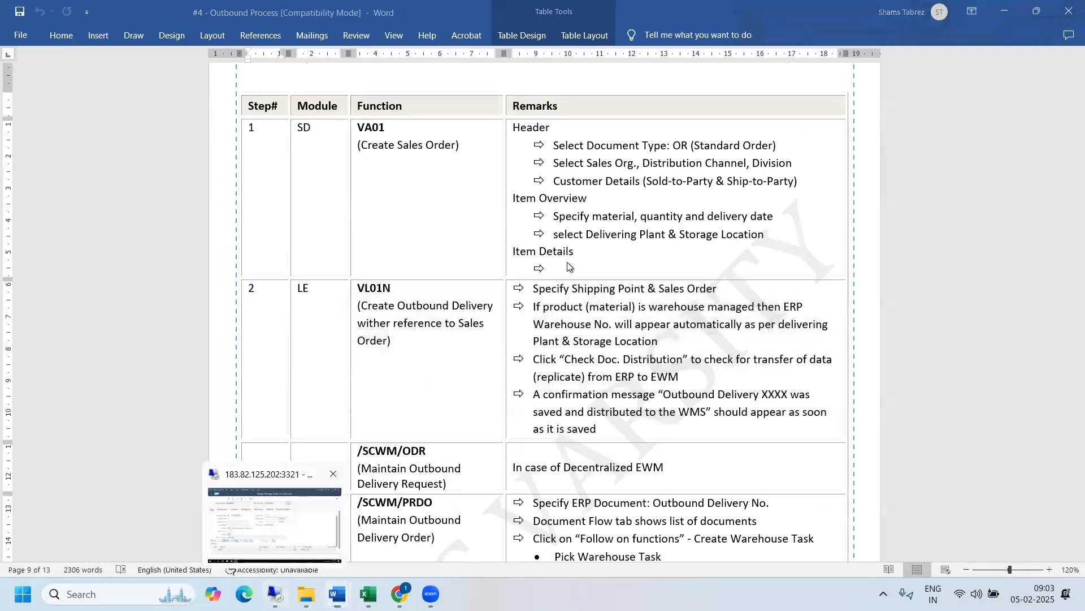
# - Switch back to SAP, open a new session and start outbound delivery creation with order reference from Logistics Execution's Outbound Process
pyautogui.hotkey('alt', 'Tab')
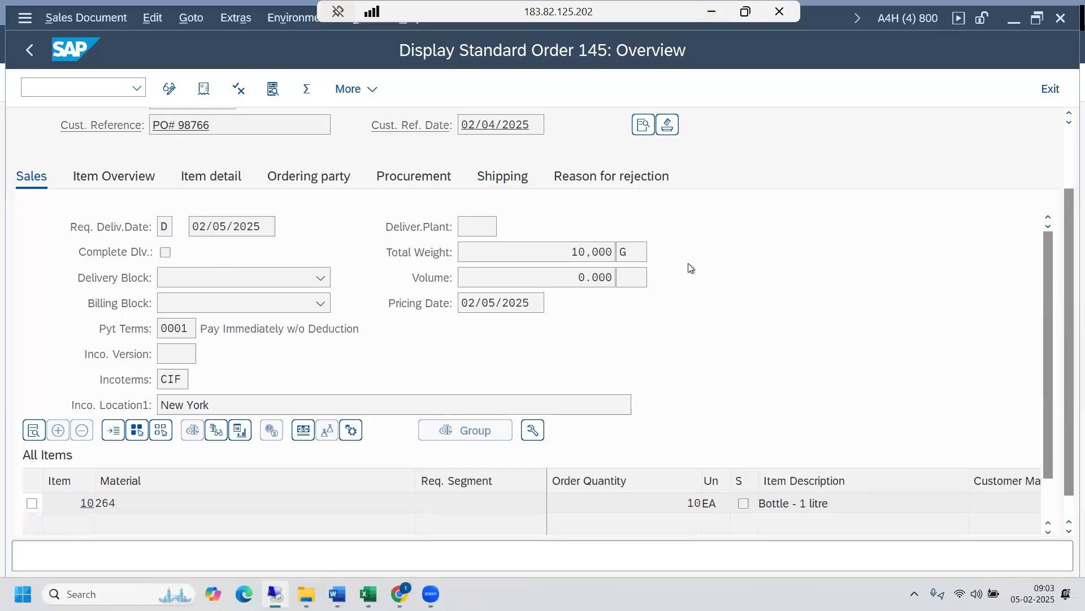
pyautogui.hotkey('ctrl', 'n')
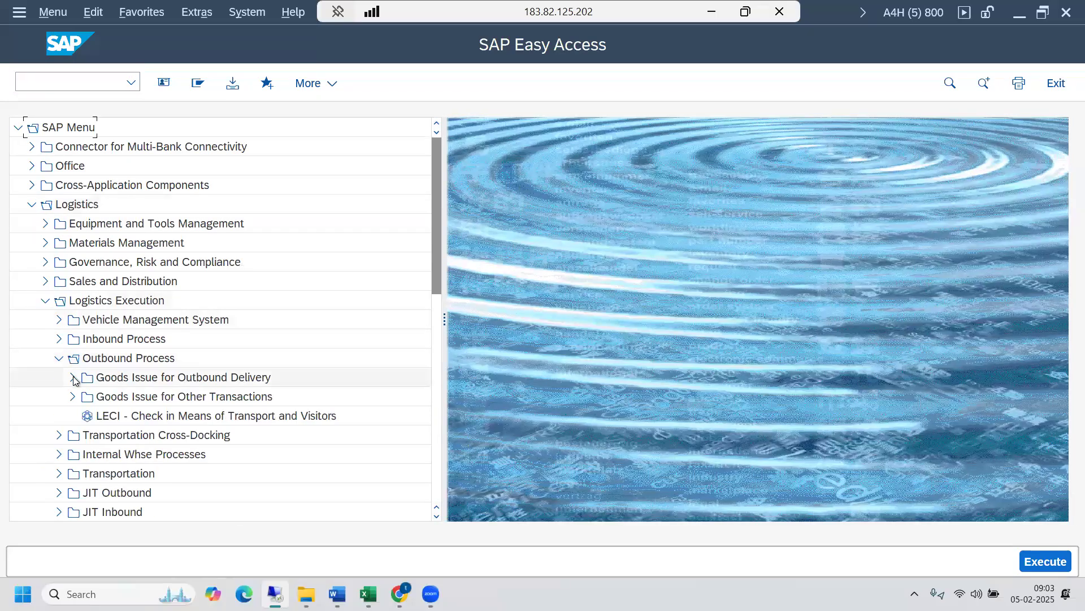
pyautogui.click(73, 377)
pyautogui.click(86, 396)
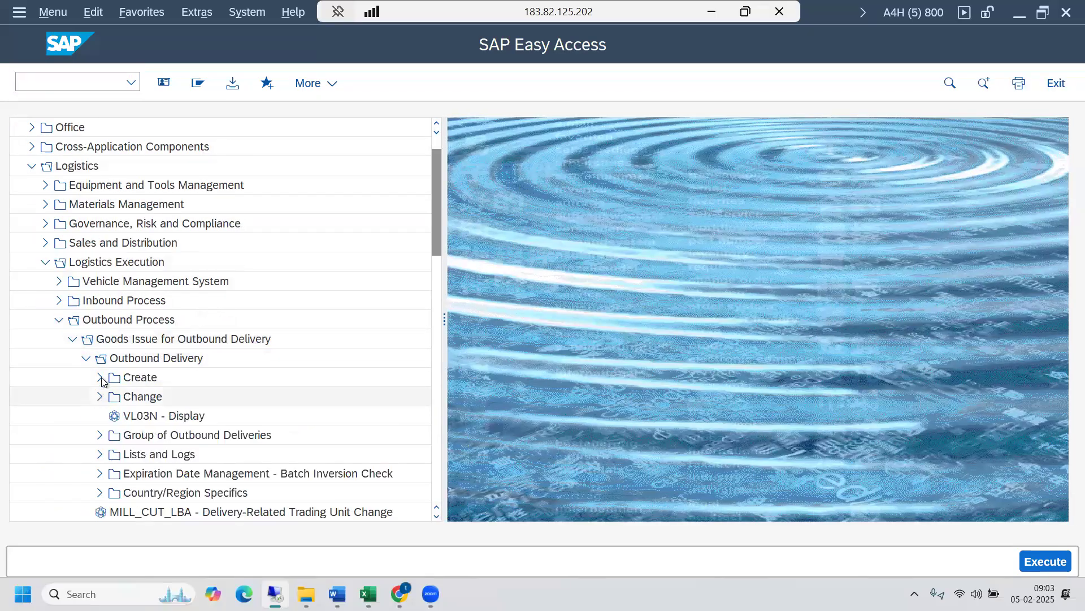
pyautogui.click(100, 378)
pyautogui.click(200, 417)
pyautogui.doubleClick(199, 420)
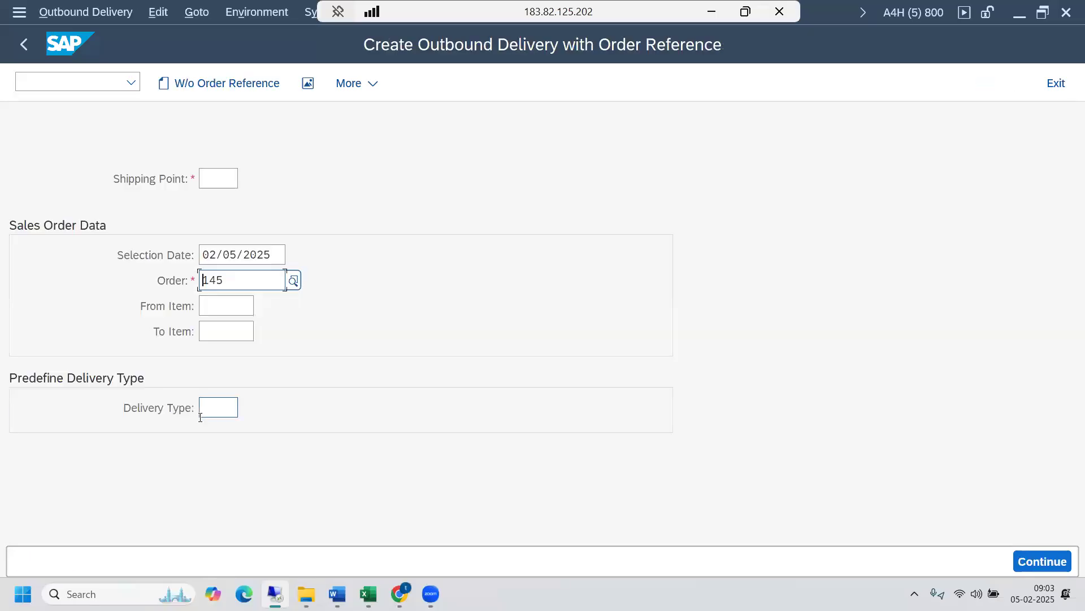
# - Check the prefilled order reference against the displayed standard order's header and return to the outbound delivery session
pyautogui.doubleClick(227, 281)
pyautogui.click(219, 179)
pyautogui.click(236, 281)
pyautogui.moveTo(275, 594)
pyautogui.moveTo(226, 597)
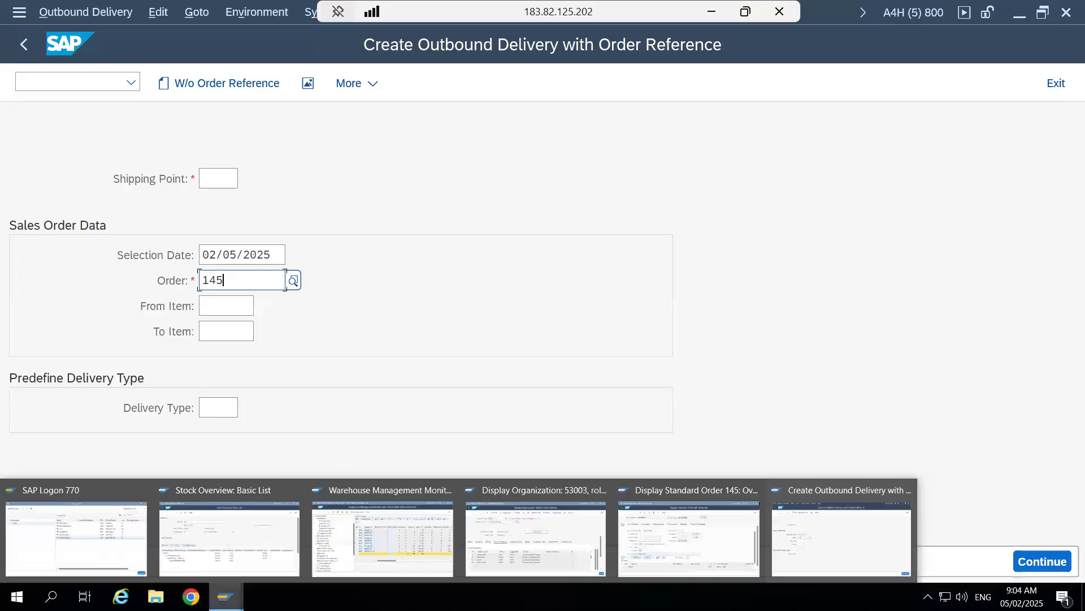
pyautogui.click(690, 539)
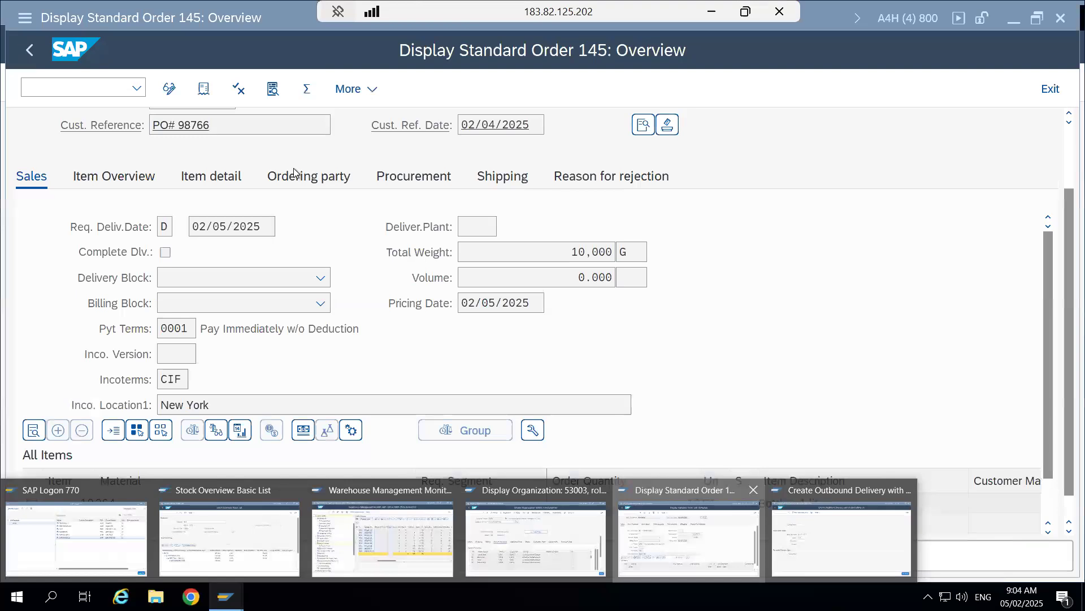
pyautogui.moveTo(1066, 238); pyautogui.dragTo(1064, 128)
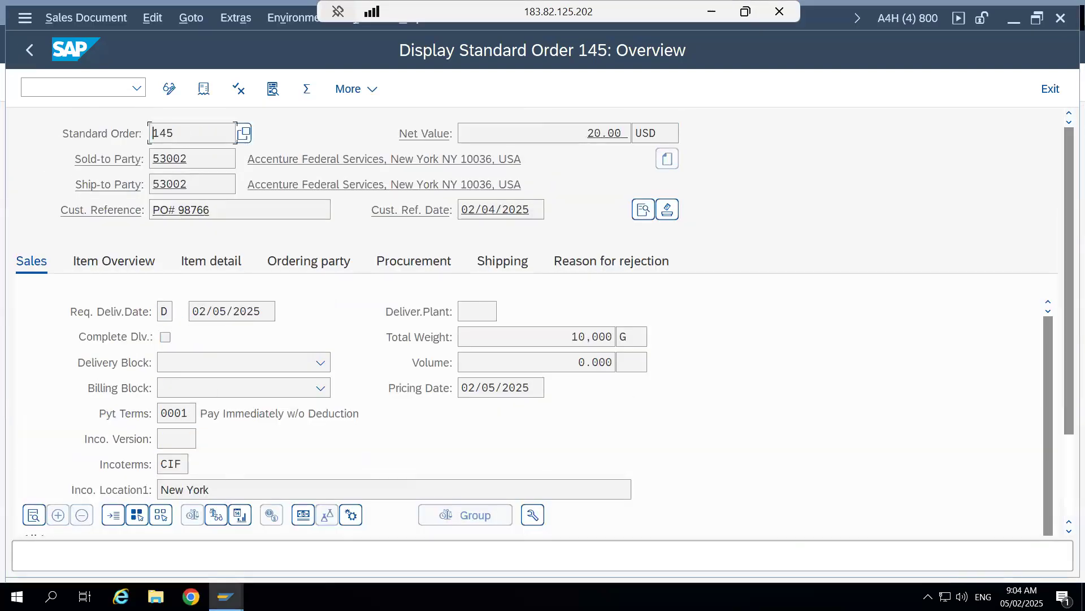
pyautogui.moveTo(226, 596)
pyautogui.click(822, 524)
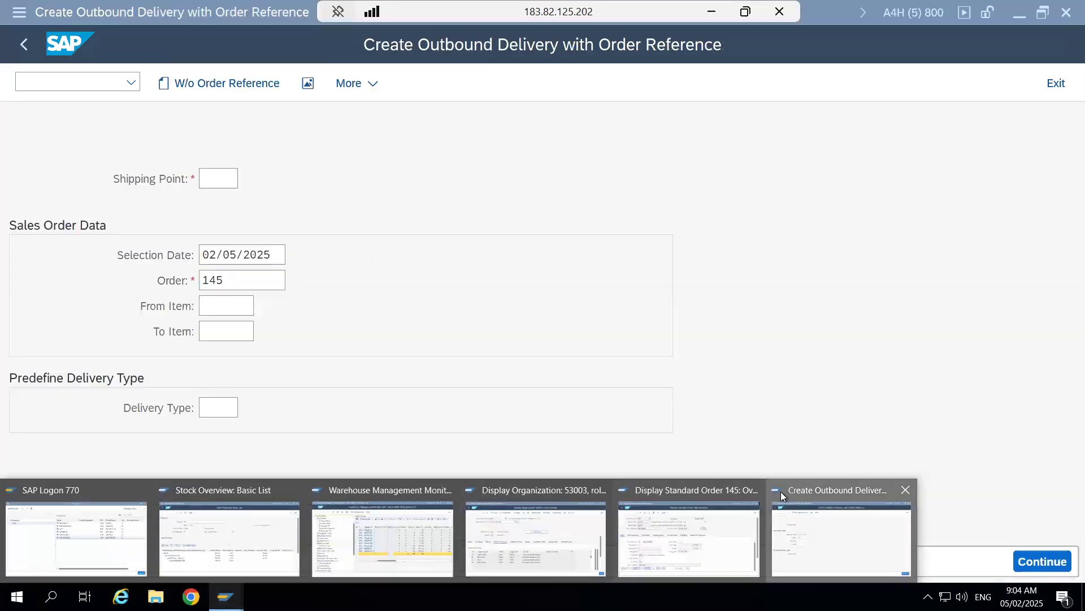
# - Look up the shipping point in the shipping data of item 10 in the displayed standard order
pyautogui.click(216, 176)
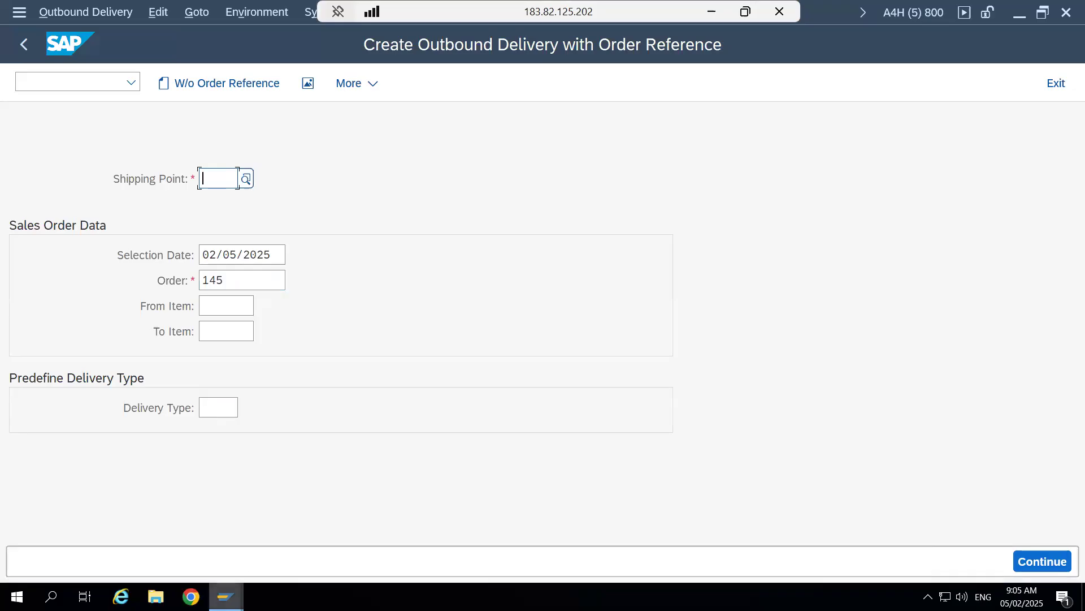
pyautogui.moveTo(232, 594)
pyautogui.click(682, 530)
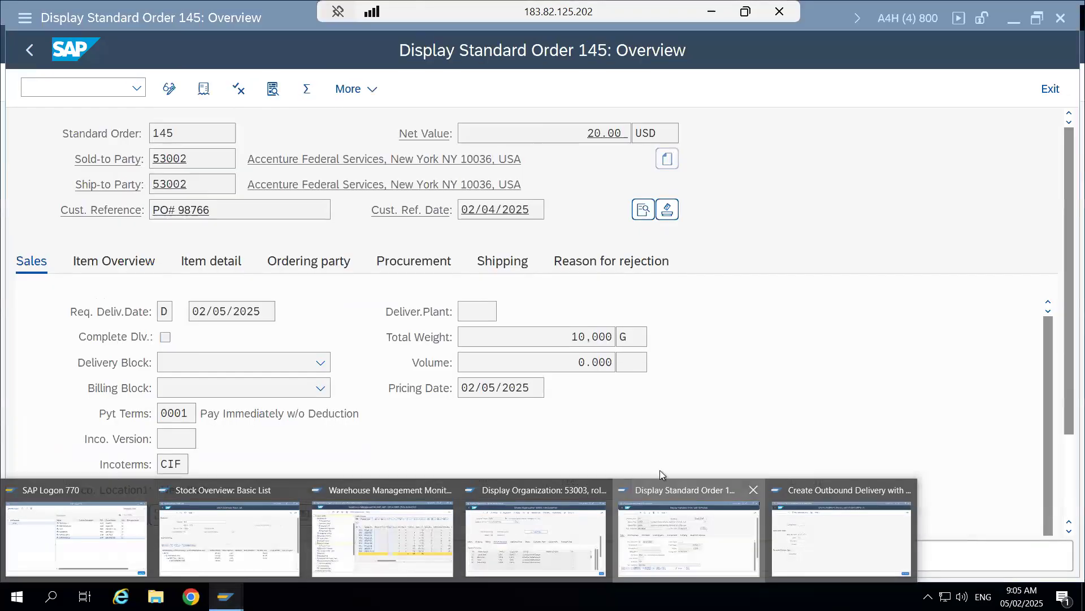
pyautogui.moveTo(1065, 298); pyautogui.dragTo(1066, 422)
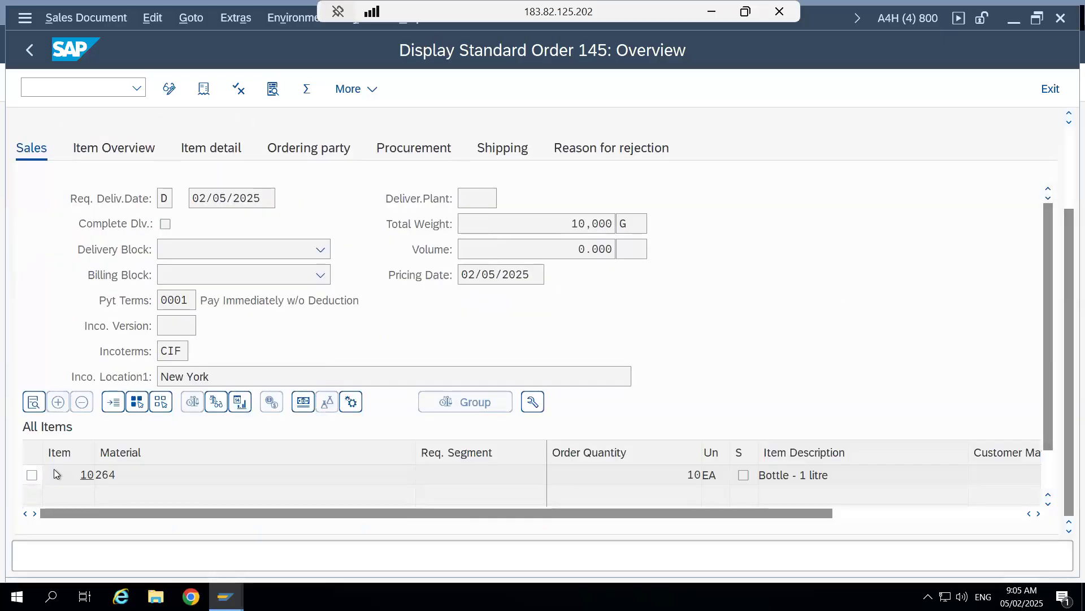
pyautogui.click(32, 475)
pyautogui.click(33, 401)
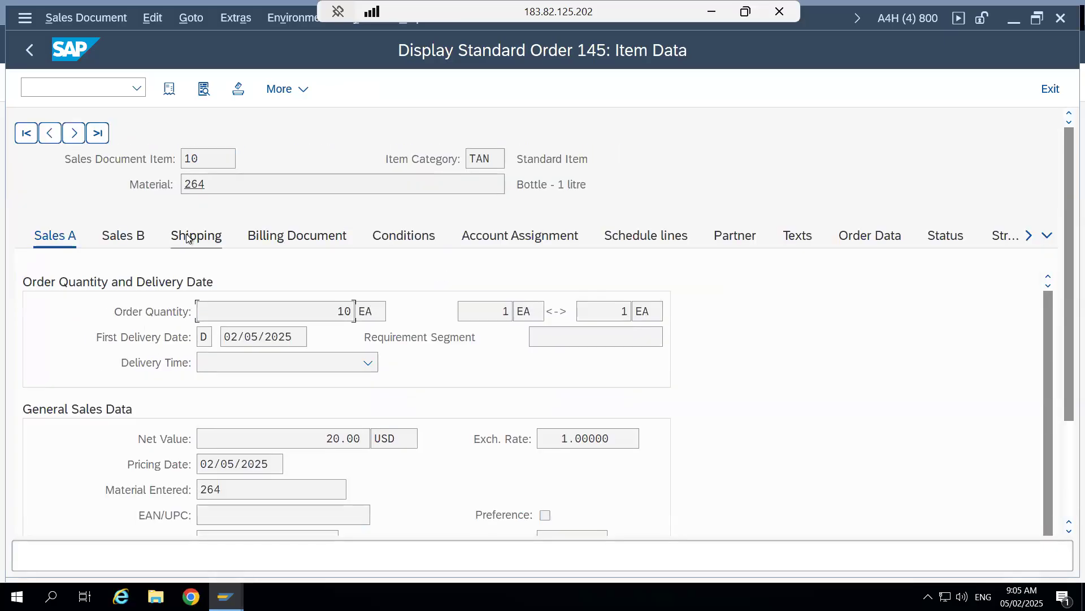
pyautogui.click(187, 238)
pyautogui.scroll(-3, 436, 340)
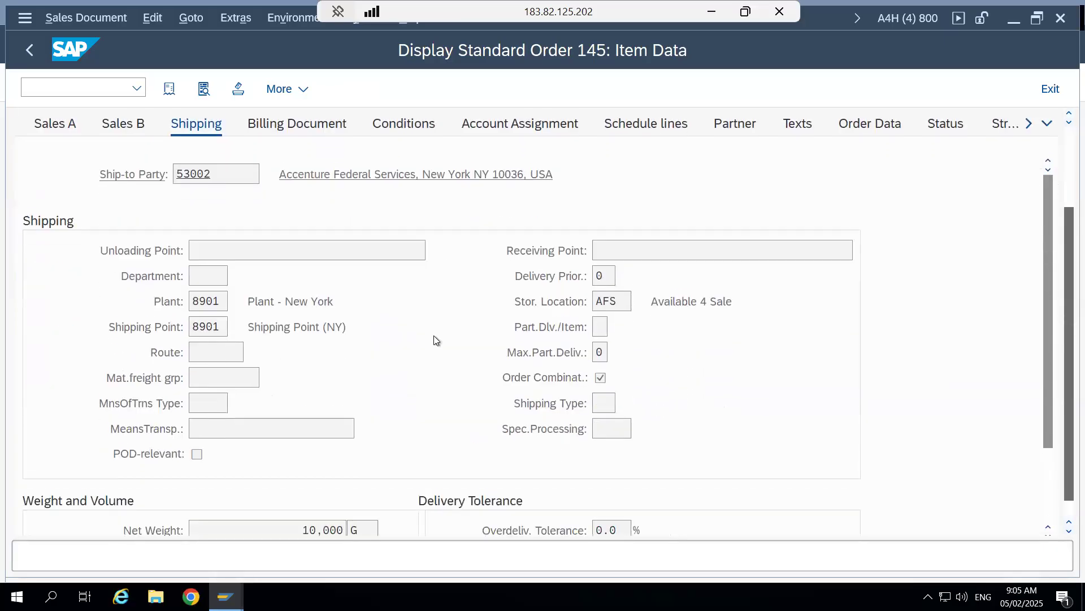
pyautogui.moveTo(226, 322); pyautogui.dragTo(175, 321)
pyautogui.click(175, 322)
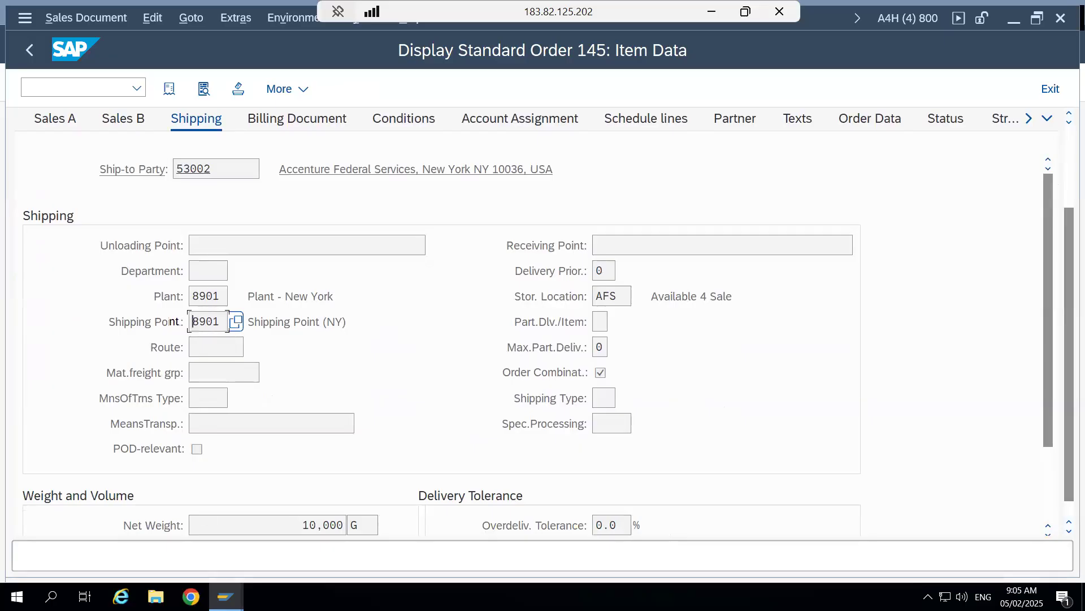
# - Return to the outbound delivery session and set the shipping point to 8901, leaving the item range empty
pyautogui.moveTo(226, 596)
pyautogui.click(823, 540)
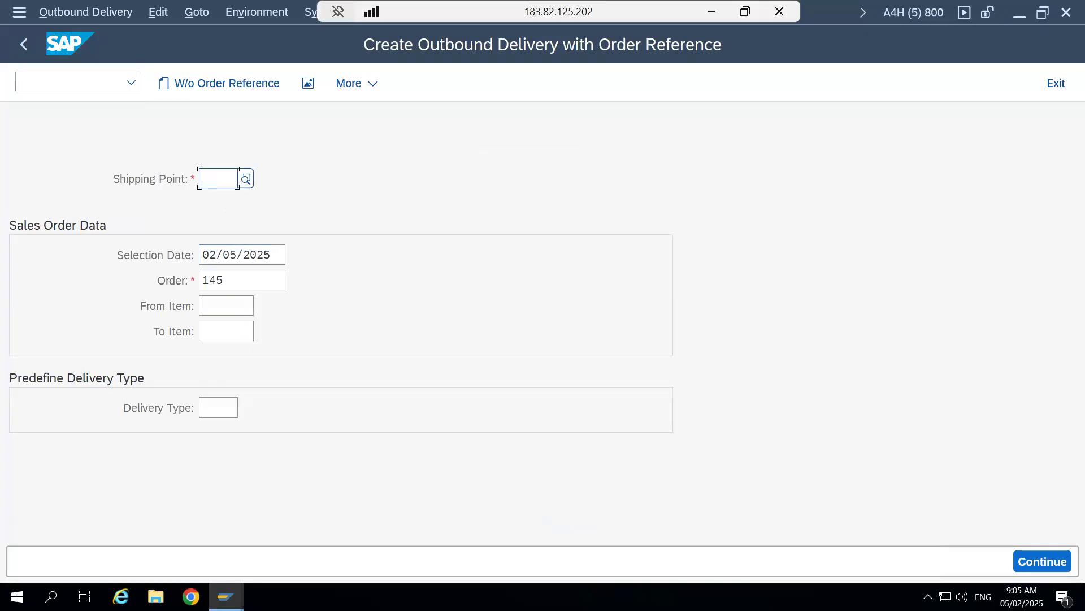
pyautogui.click(210, 179)
pyautogui.write('8901')
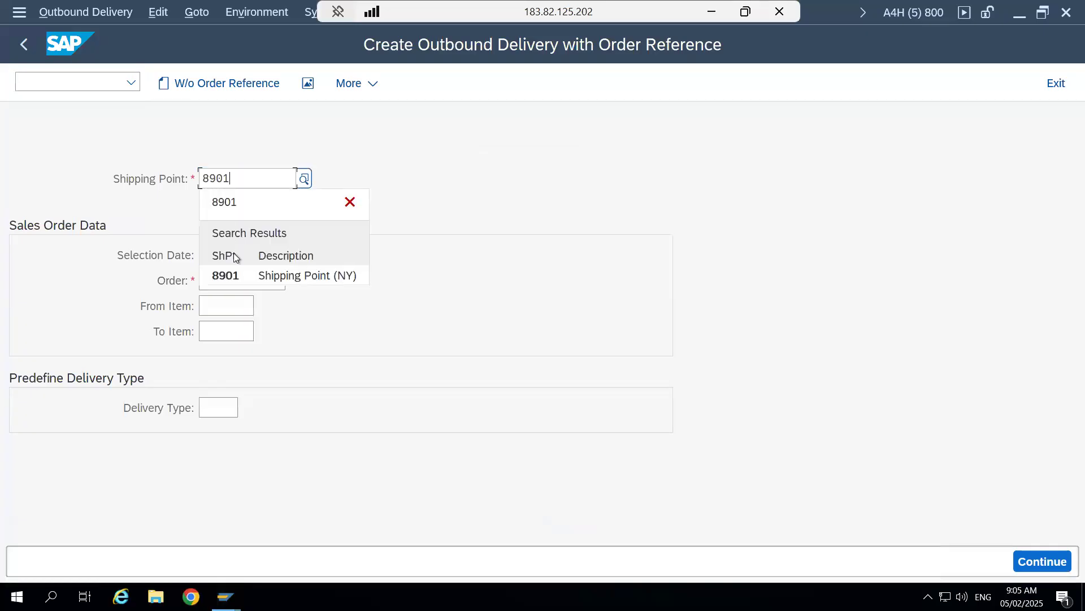
pyautogui.click(236, 276)
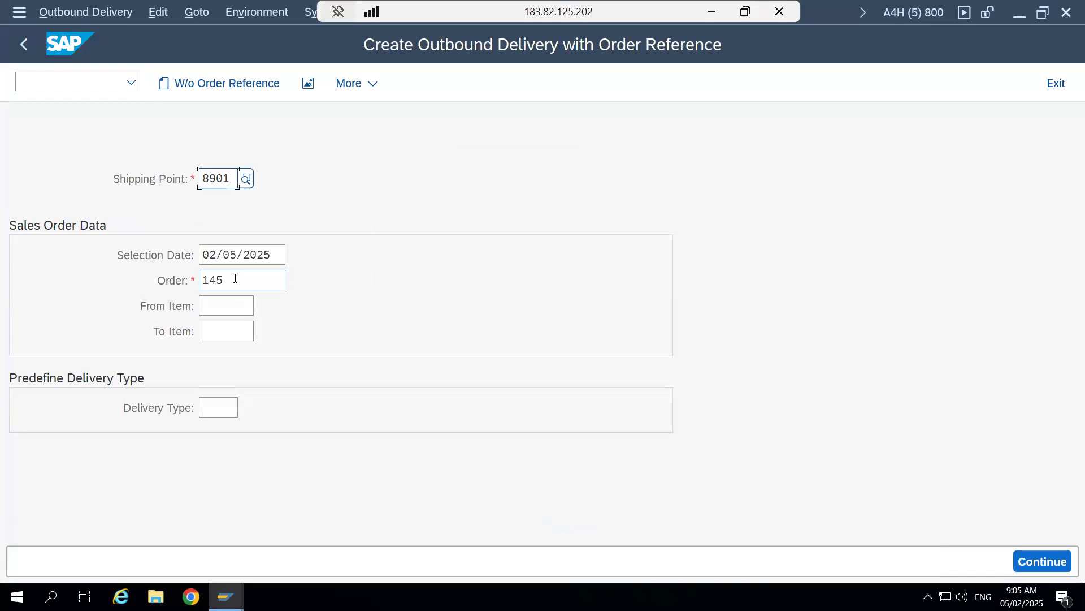
pyautogui.click(226, 306)
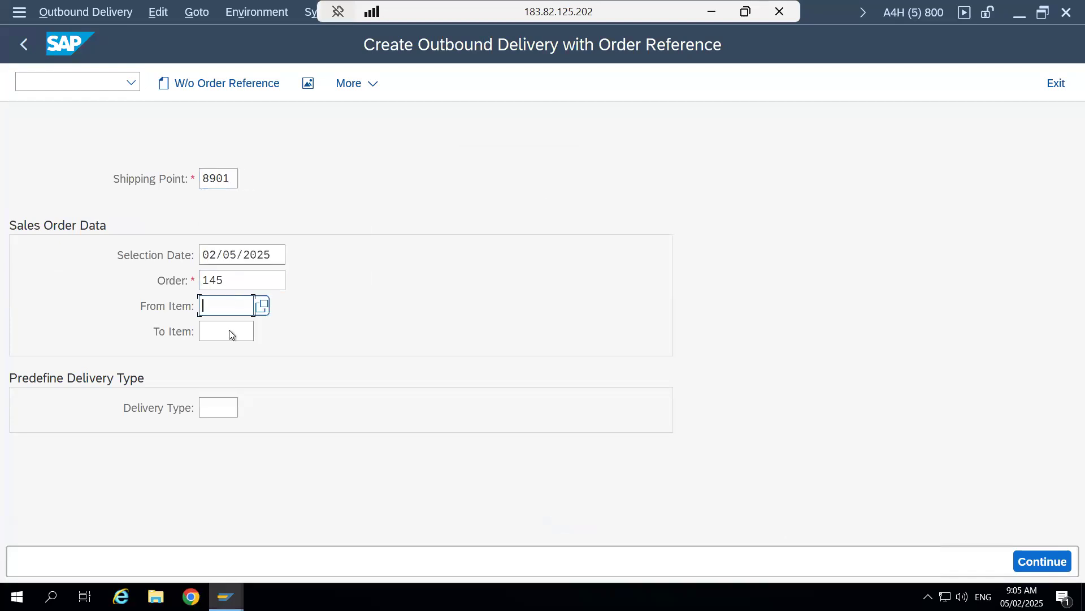
pyautogui.click(231, 333)
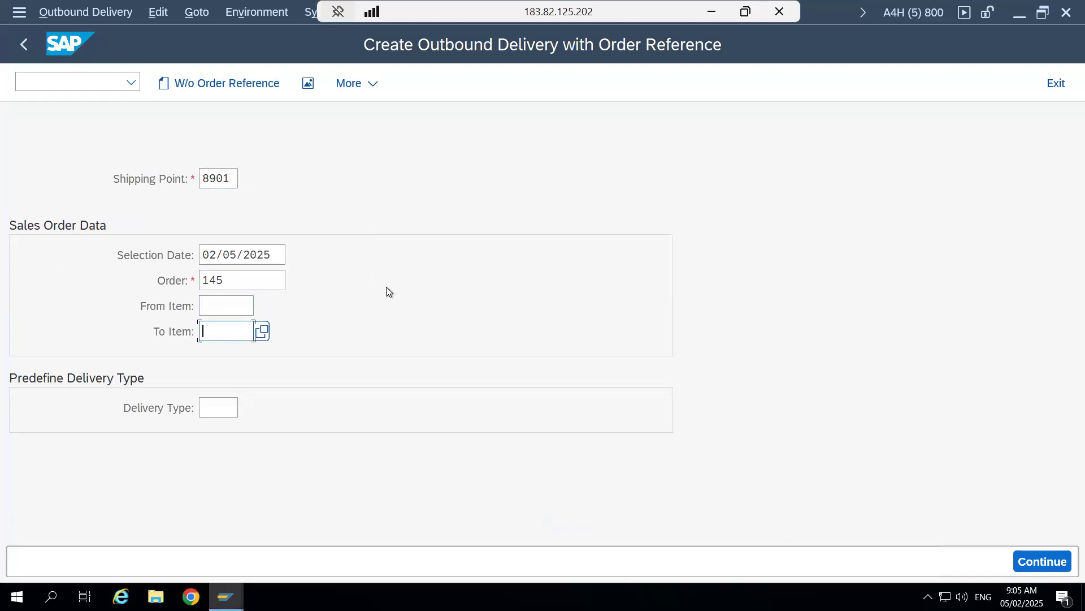
# - Continue to the outbound delivery overview and check item 10's material and delivery quantity, the planned goods issue date and total weight
pyautogui.click(1034, 561)
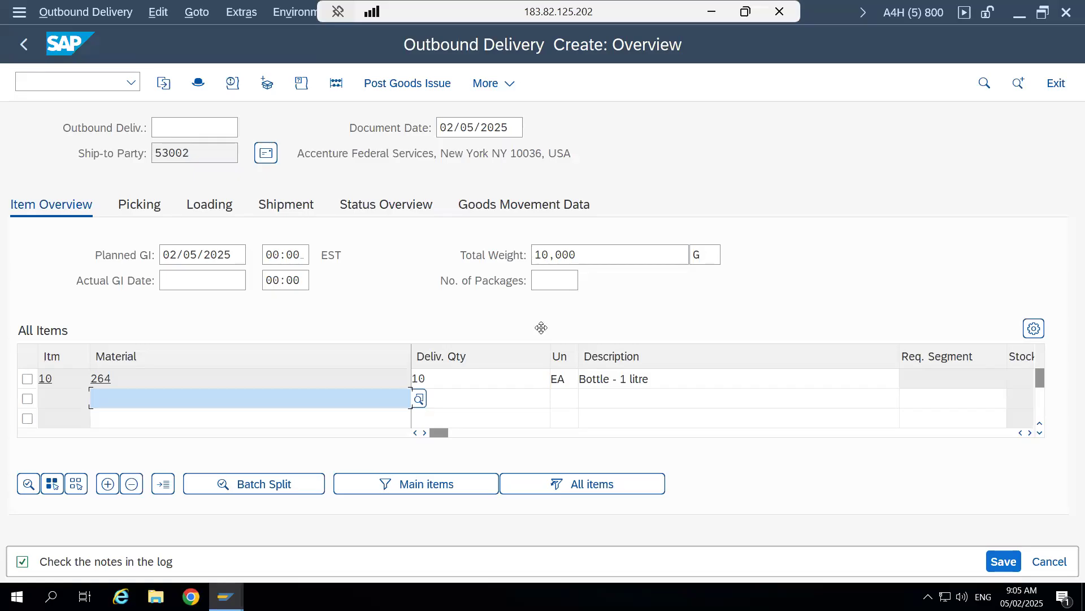
pyautogui.click(468, 384)
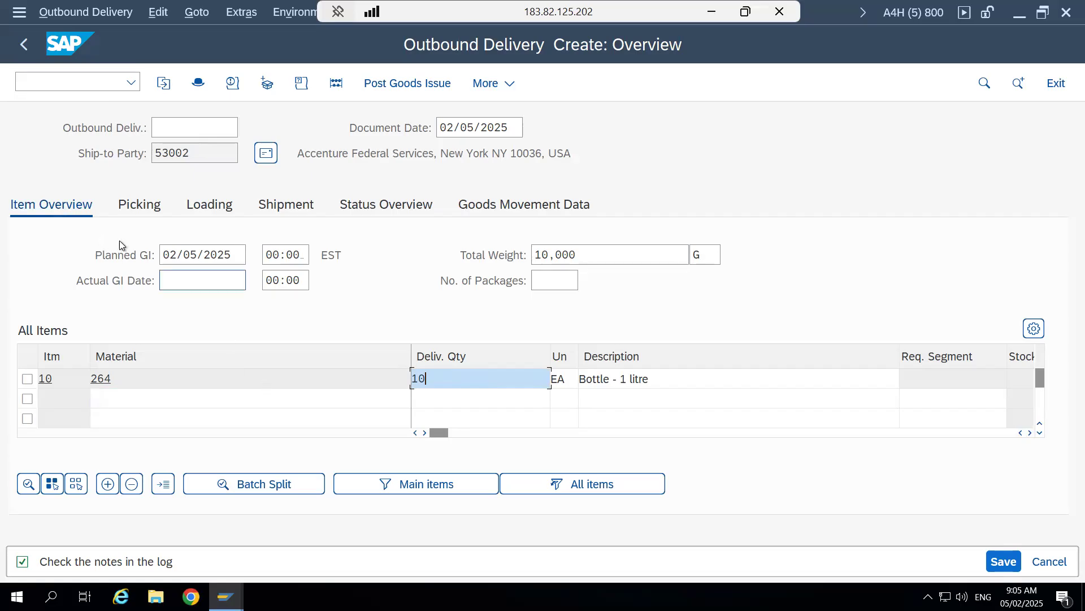
pyautogui.click(229, 249)
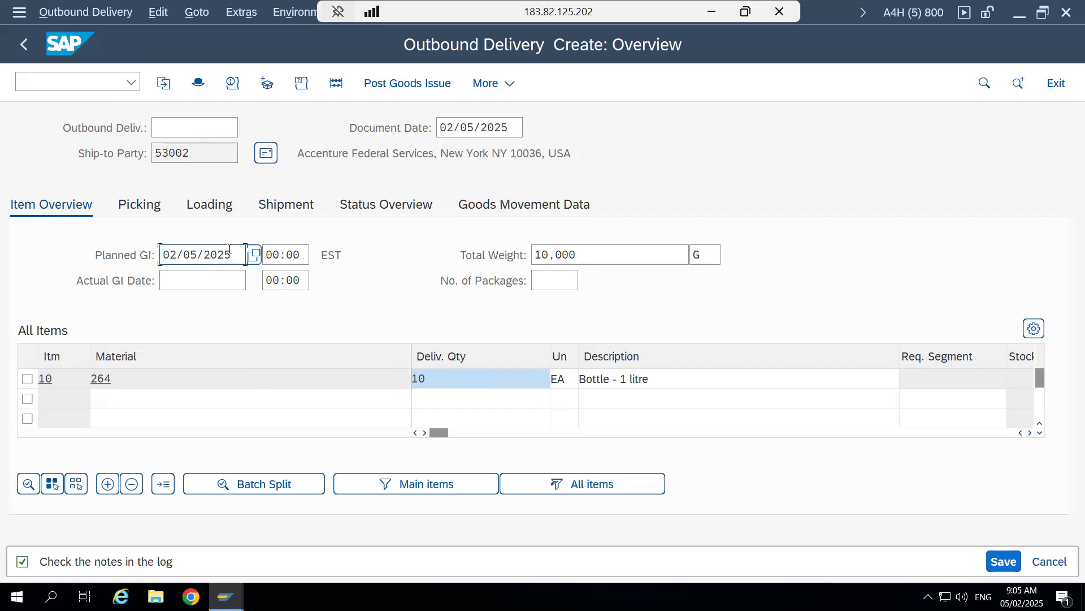
pyautogui.click(614, 252)
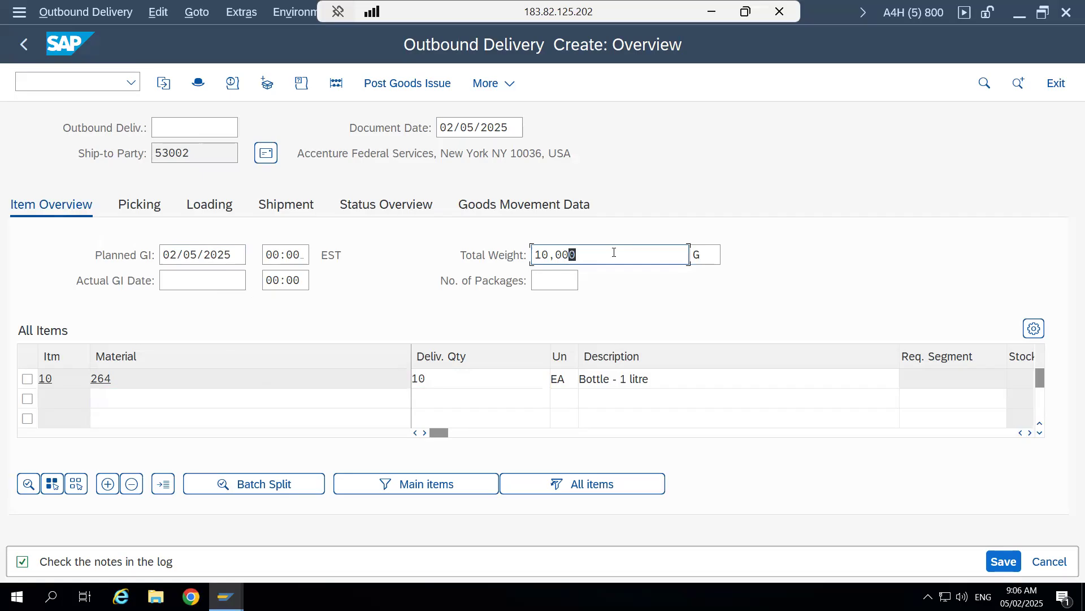
pyautogui.click(156, 381)
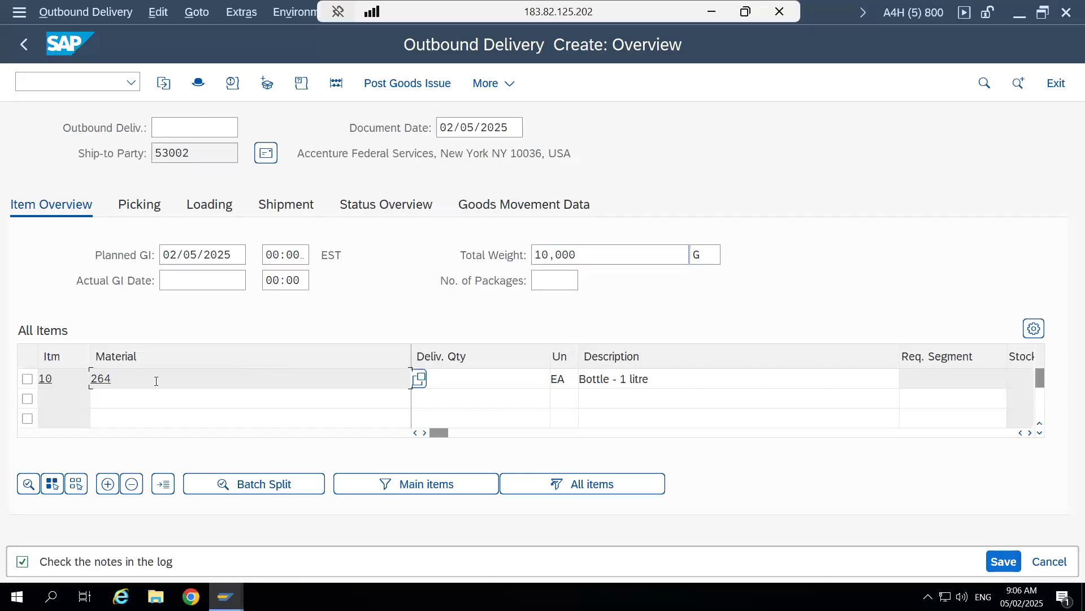
# - Check the warehouse number, plant and storage location in the outbound delivery's picking data
pyautogui.click(134, 205)
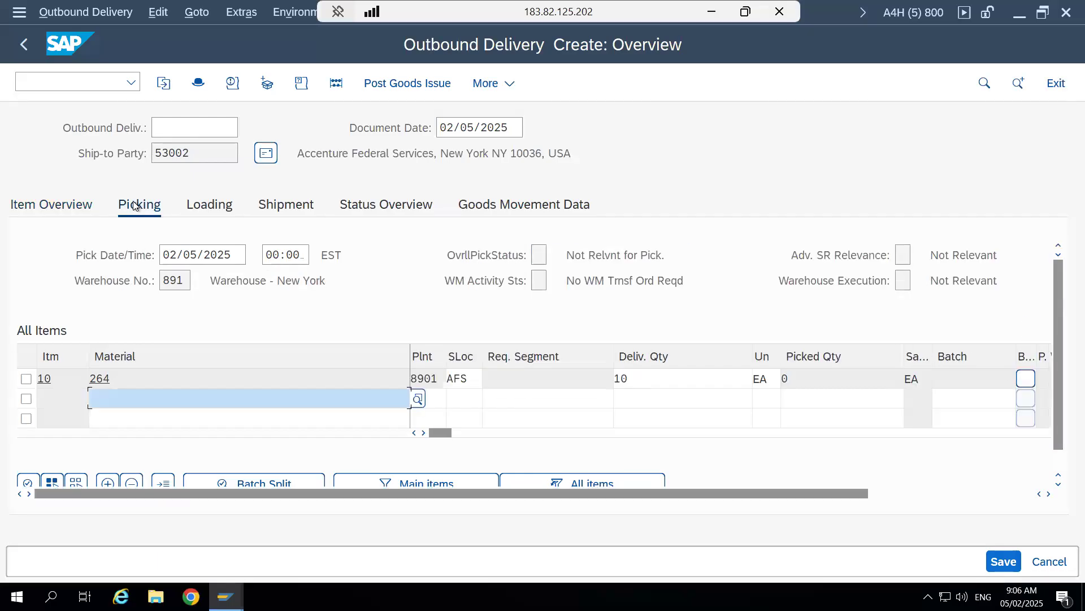
pyautogui.moveTo(183, 280); pyautogui.dragTo(162, 280)
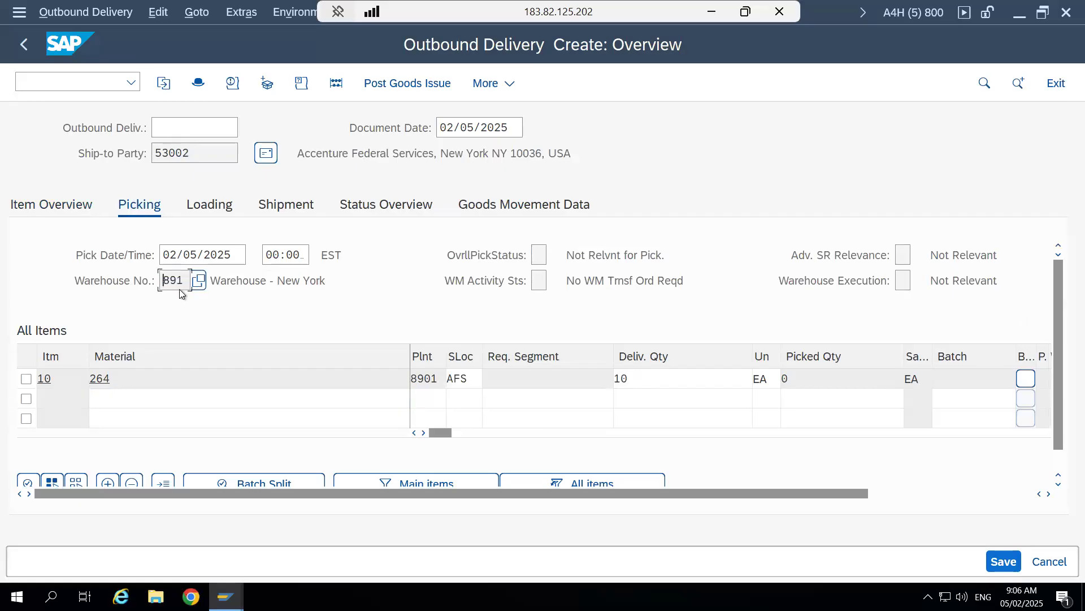
pyautogui.moveTo(184, 281); pyautogui.dragTo(166, 279)
pyautogui.click(166, 280)
pyautogui.doubleClick(473, 378)
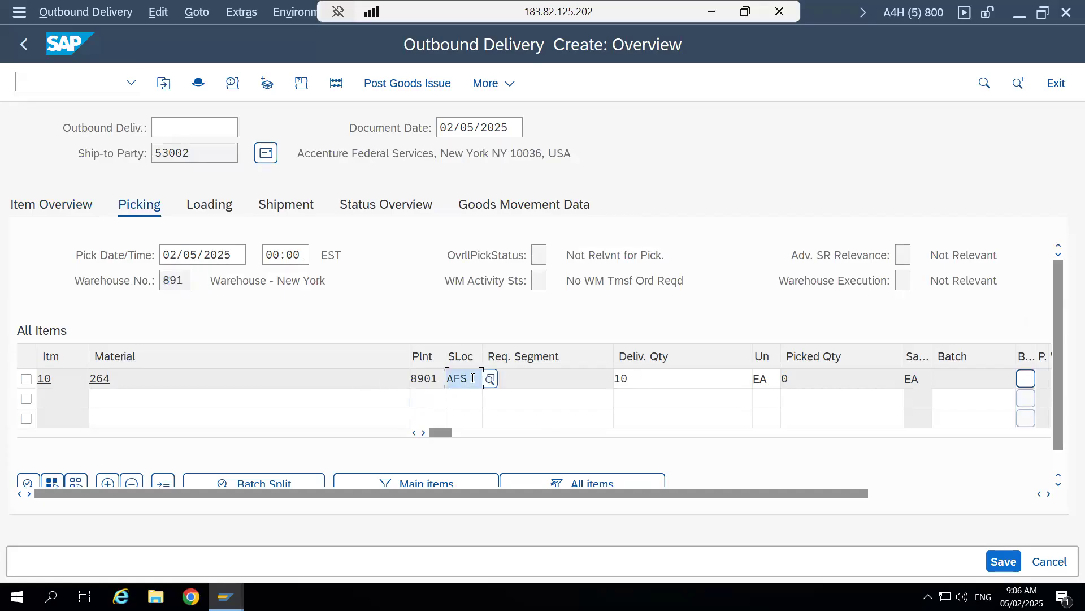
pyautogui.moveTo(473, 378); pyautogui.dragTo(421, 379)
# - Recheck the warehouse number, run the document distribution check for the delivery and close its message
pyautogui.click(172, 281)
pyautogui.moveTo(176, 277); pyautogui.dragTo(177, 277)
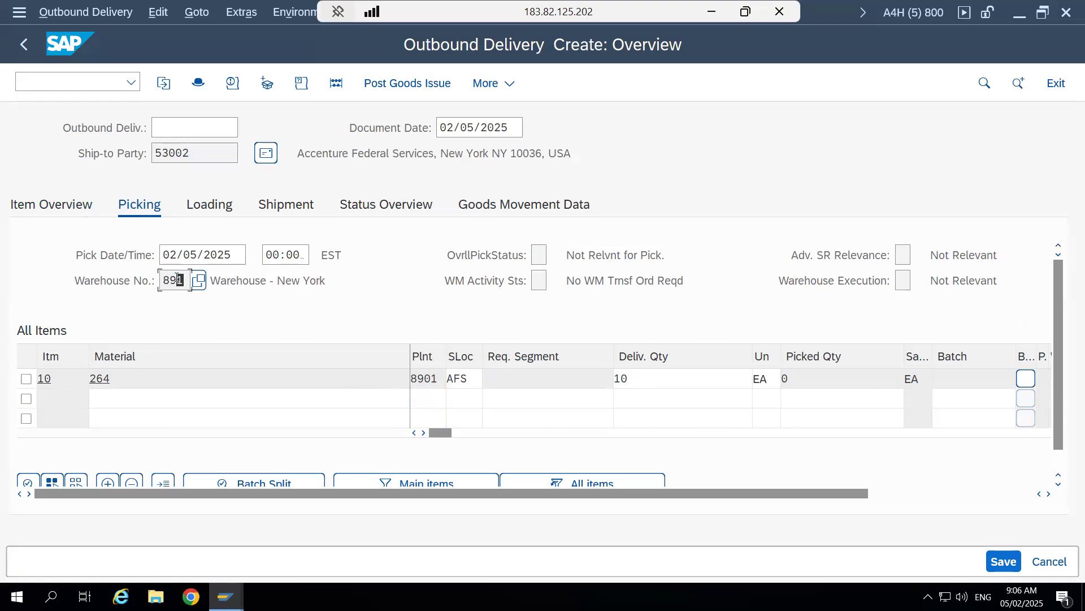
pyautogui.click(336, 85)
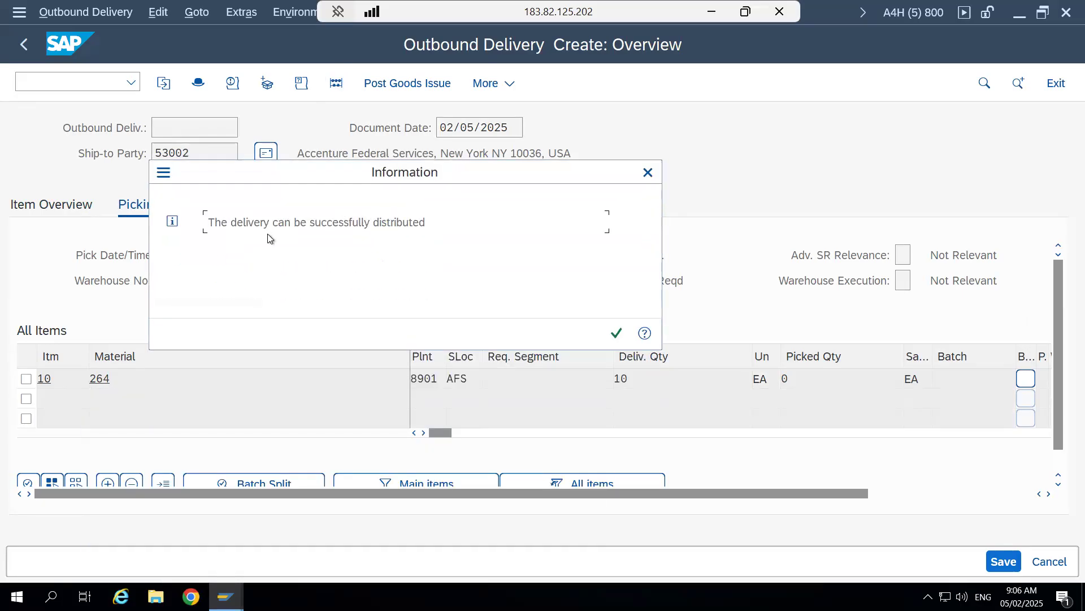
pyautogui.click(646, 173)
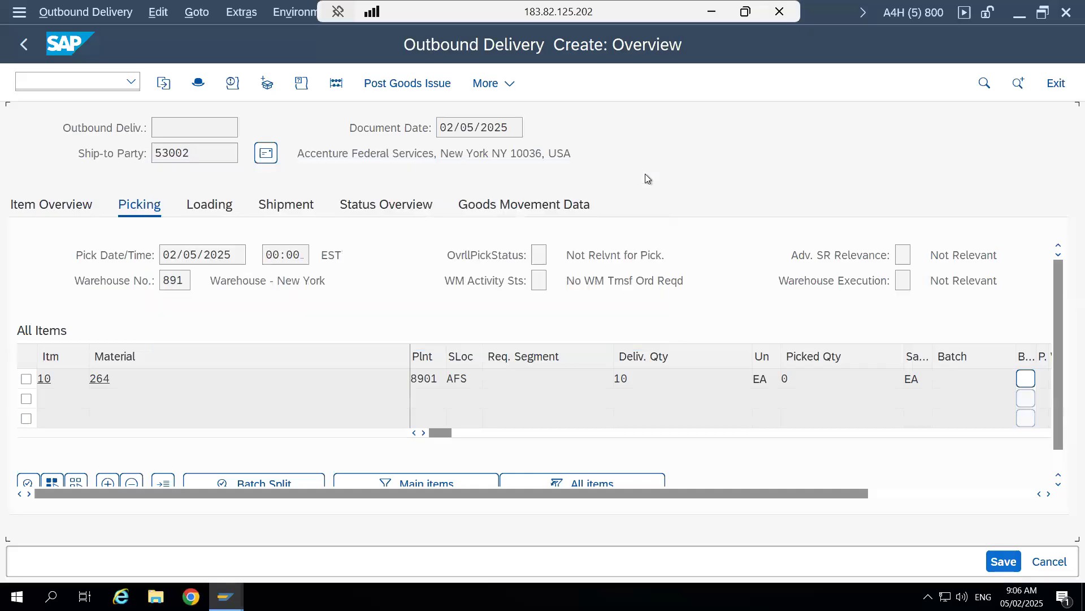
# - Review the delivery's loading, shipment, status overview and goods movement data
pyautogui.click(209, 205)
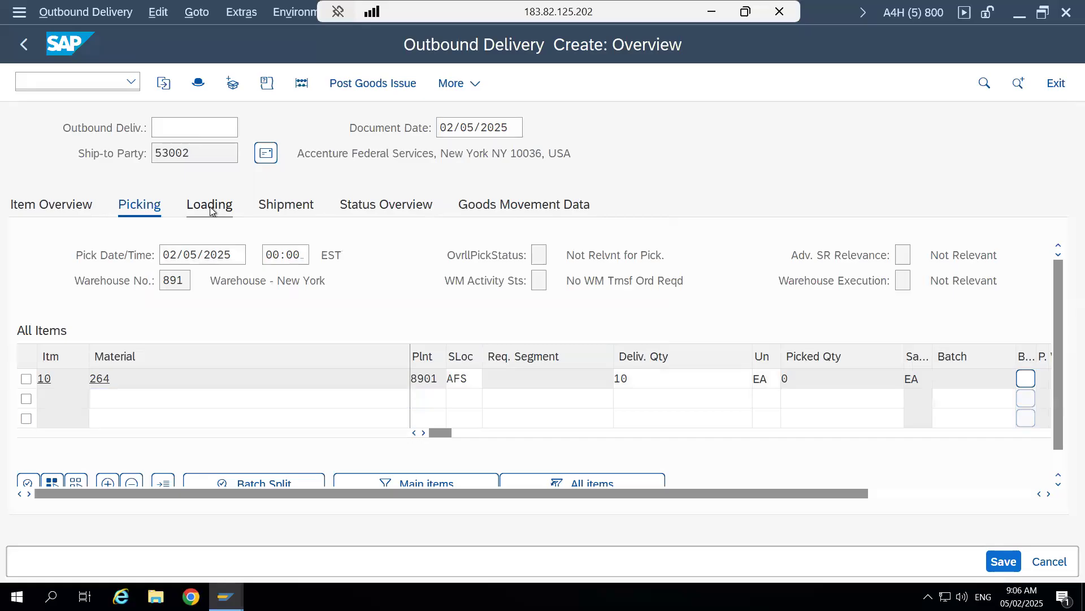
pyautogui.click(291, 213)
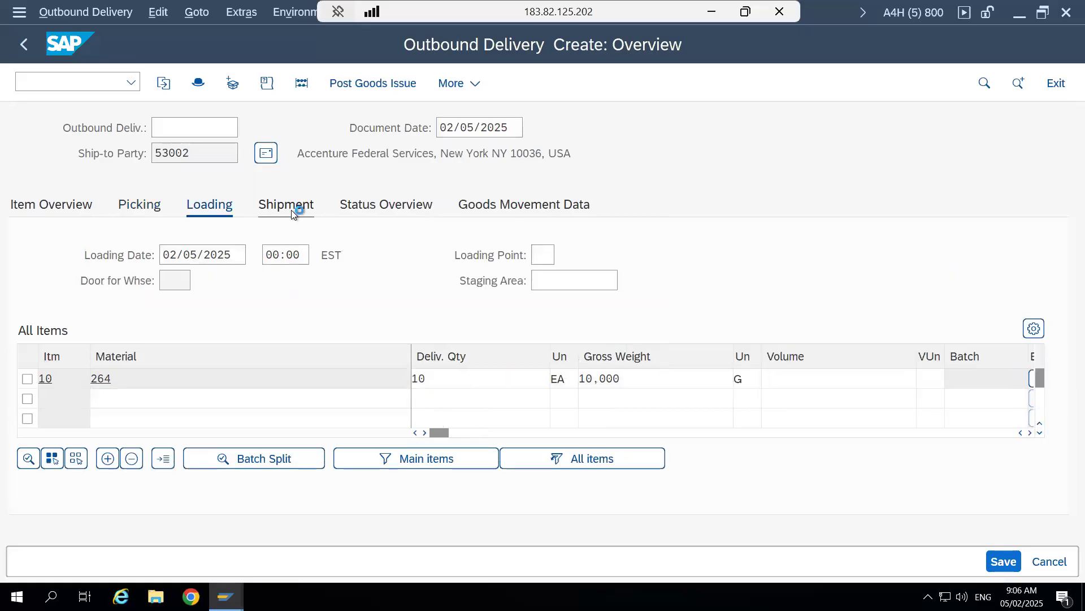
pyautogui.click(214, 208)
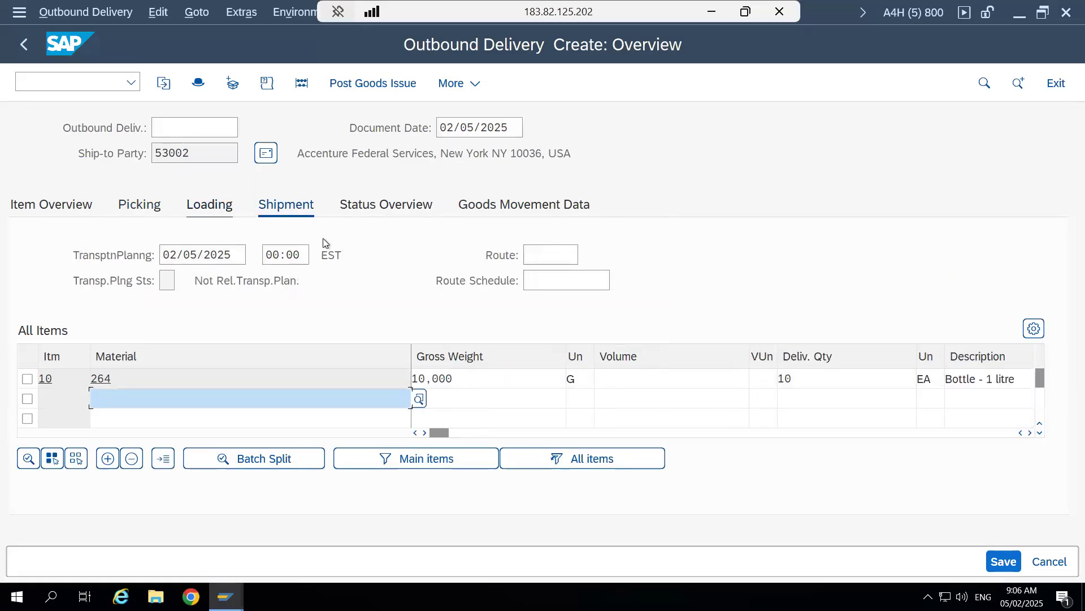
pyautogui.click(540, 253)
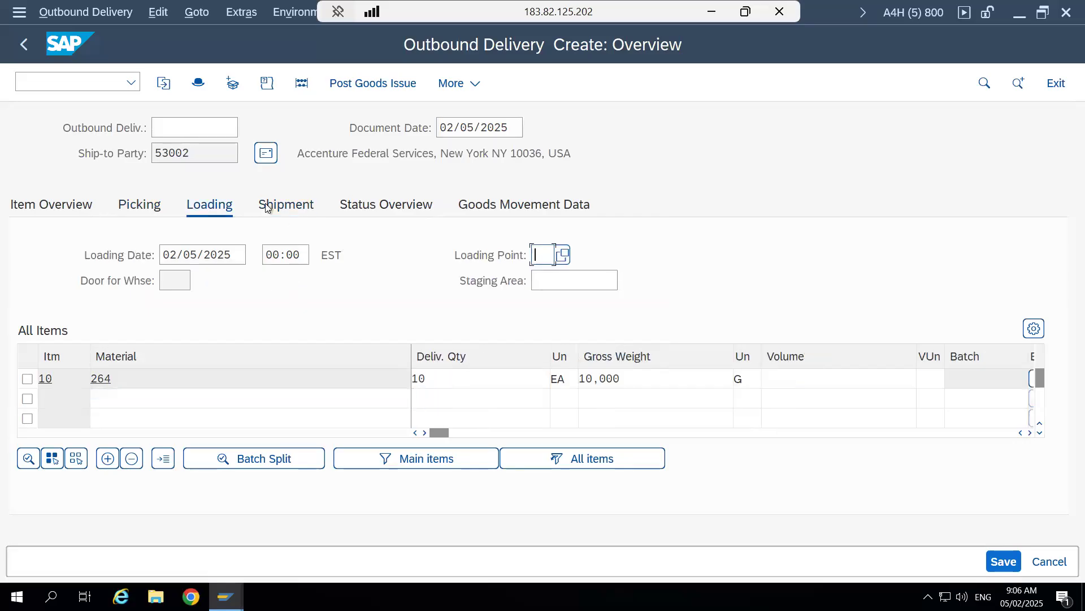
pyautogui.click(269, 207)
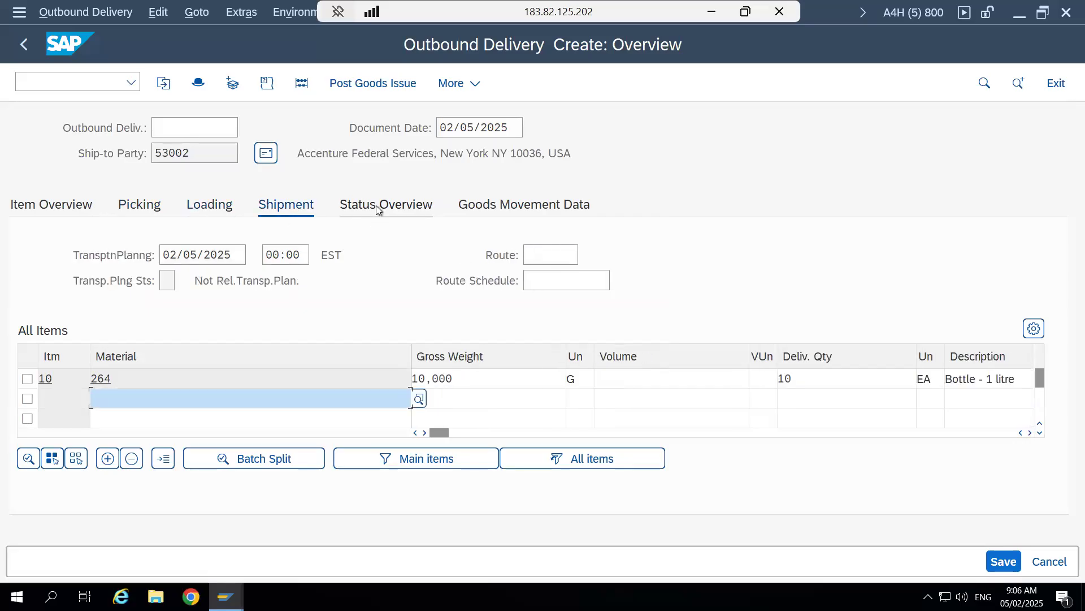
pyautogui.click(375, 205)
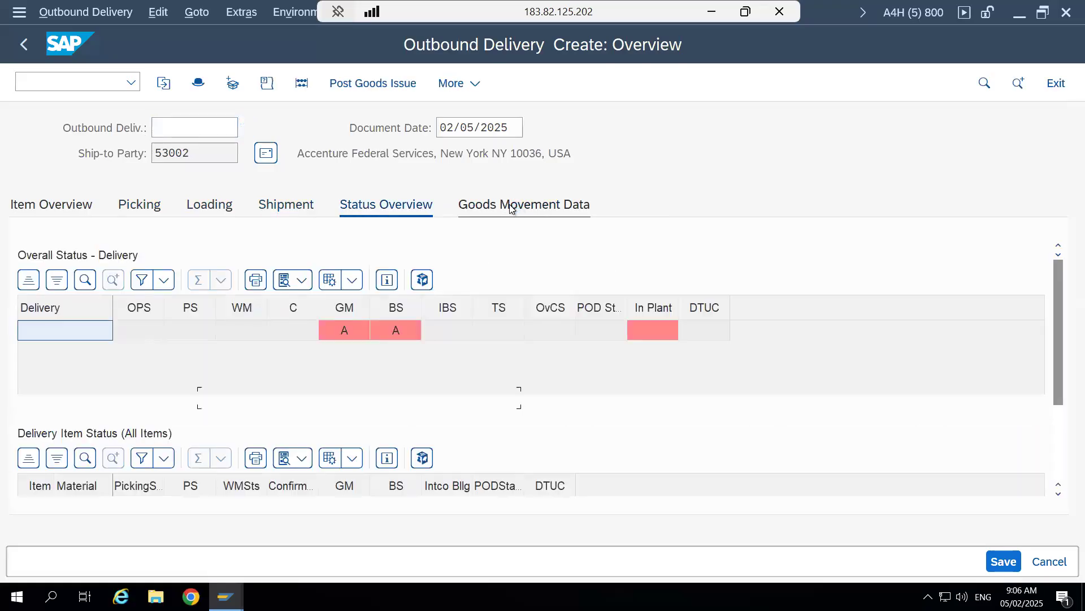
pyautogui.click(511, 209)
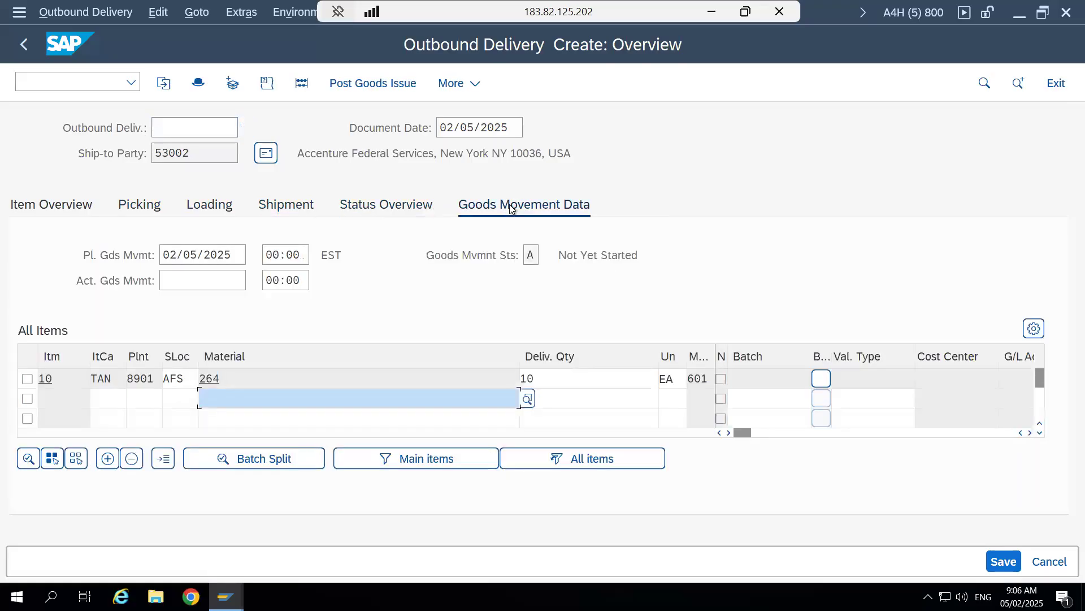
# - Open the details of delivery item 10 from the item overview and check its item category
pyautogui.click(41, 204)
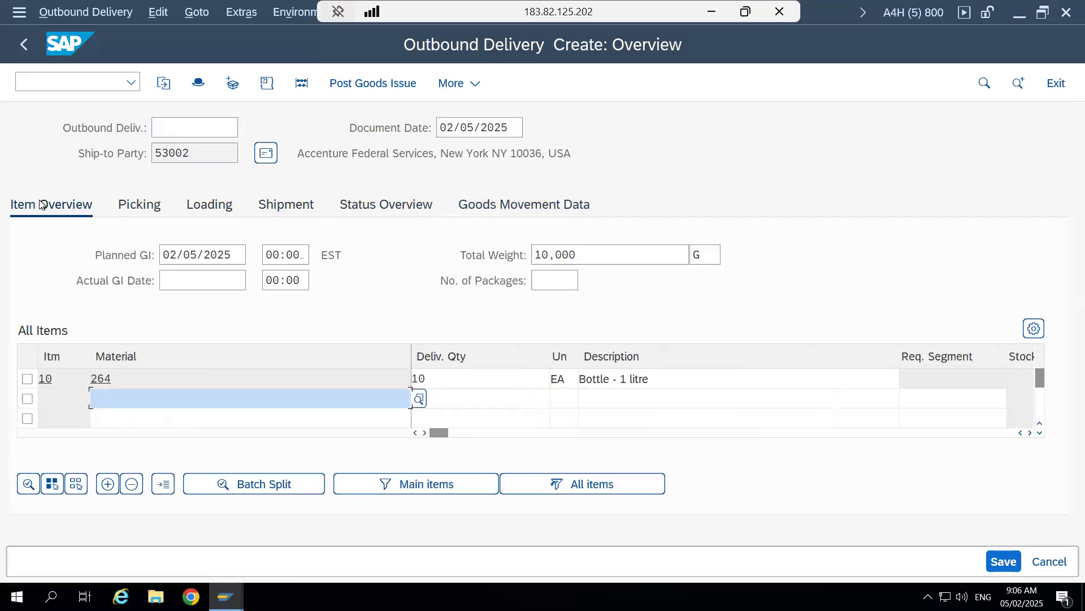
pyautogui.click(28, 380)
pyautogui.click(27, 486)
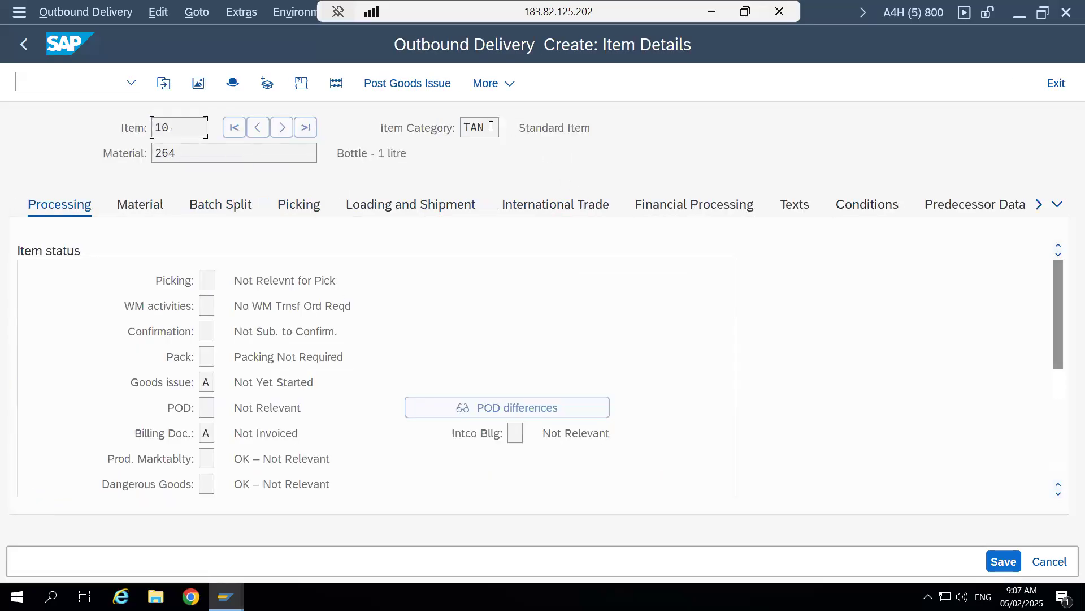
pyautogui.moveTo(491, 126); pyautogui.dragTo(463, 127)
pyautogui.click(463, 127)
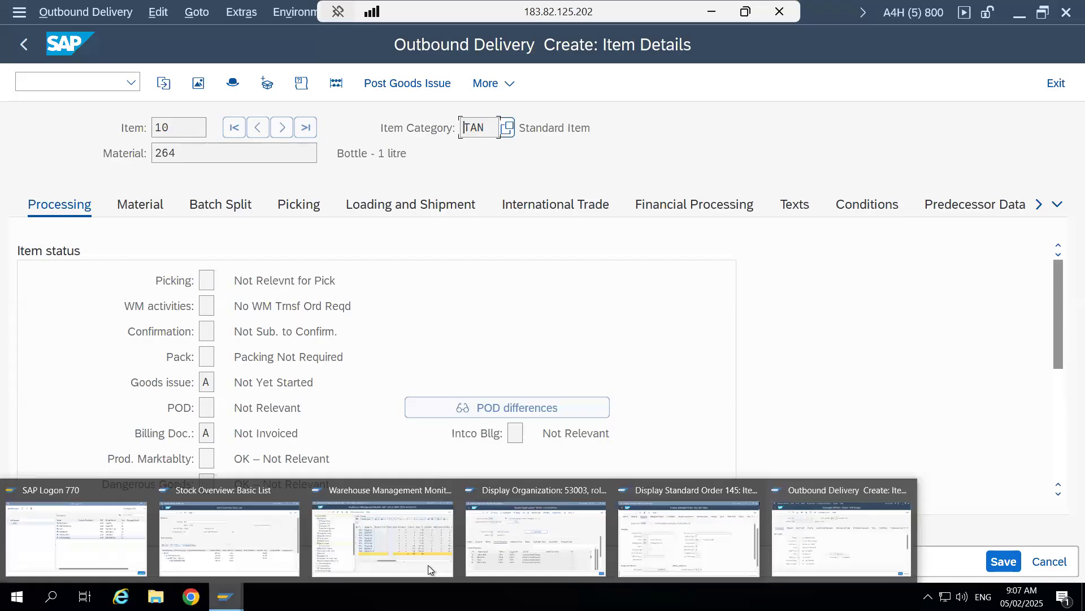
# - Minimize the remote SAP session and bring up the Word document #2 - Outbound - Document Mapping
pyautogui.click(710, 12)
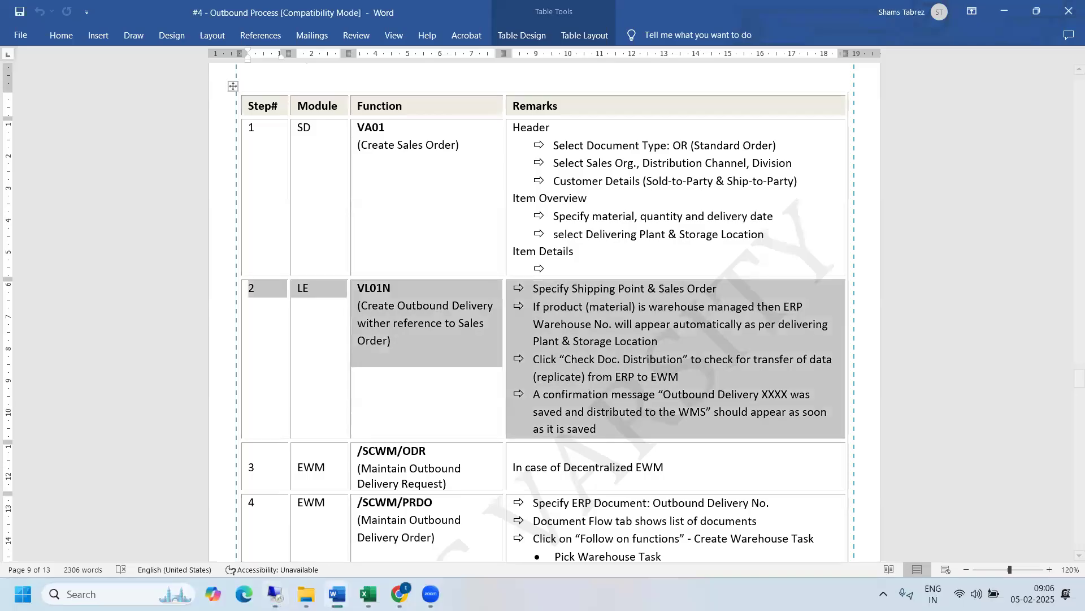
pyautogui.moveTo(337, 593)
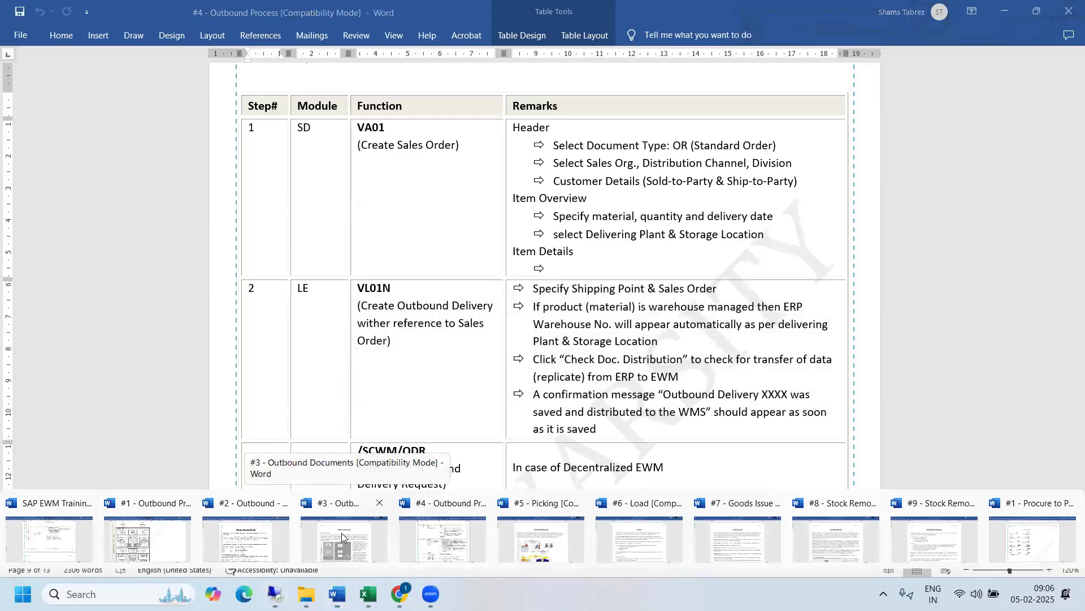
pyautogui.click(341, 533)
pyautogui.moveTo(275, 536)
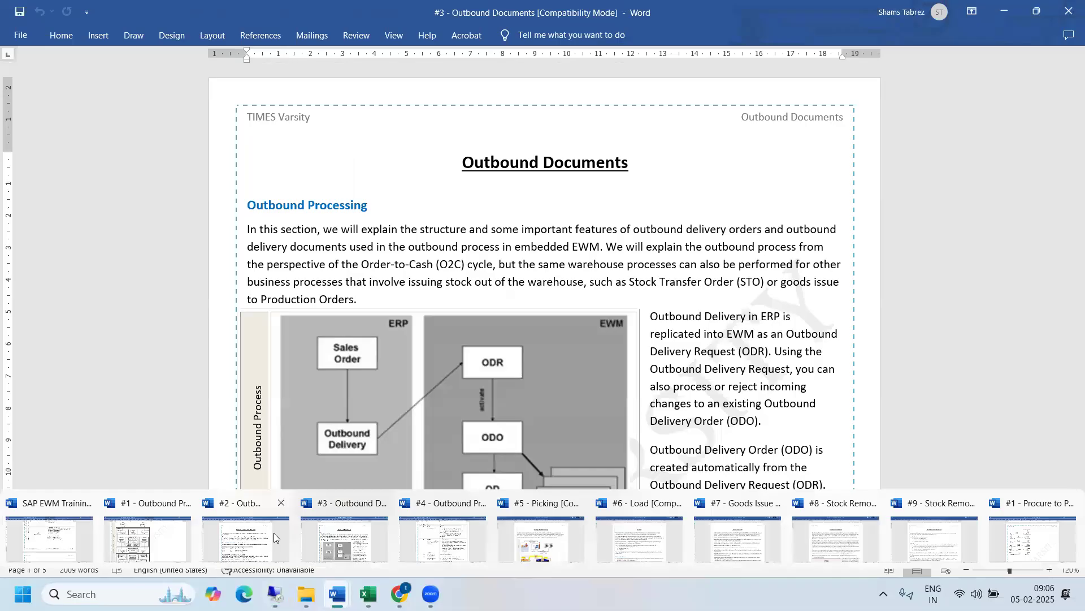
pyautogui.click(277, 536)
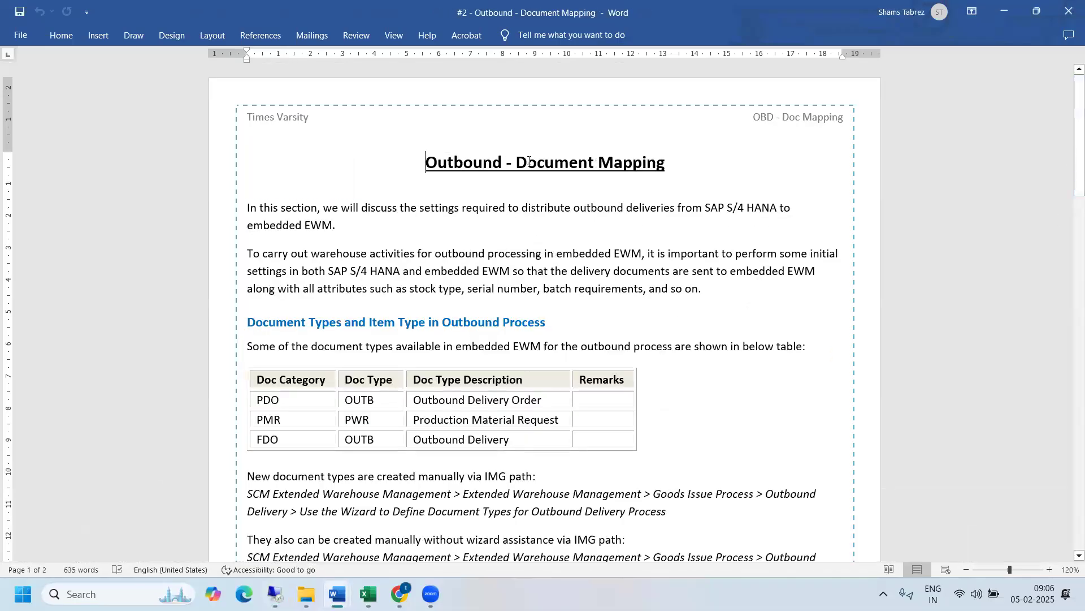
# - Read the outbound item types table and the Customization (Configuration Steps) for outbound delivery document and item types
pyautogui.moveTo(516, 163); pyautogui.dragTo(687, 161)
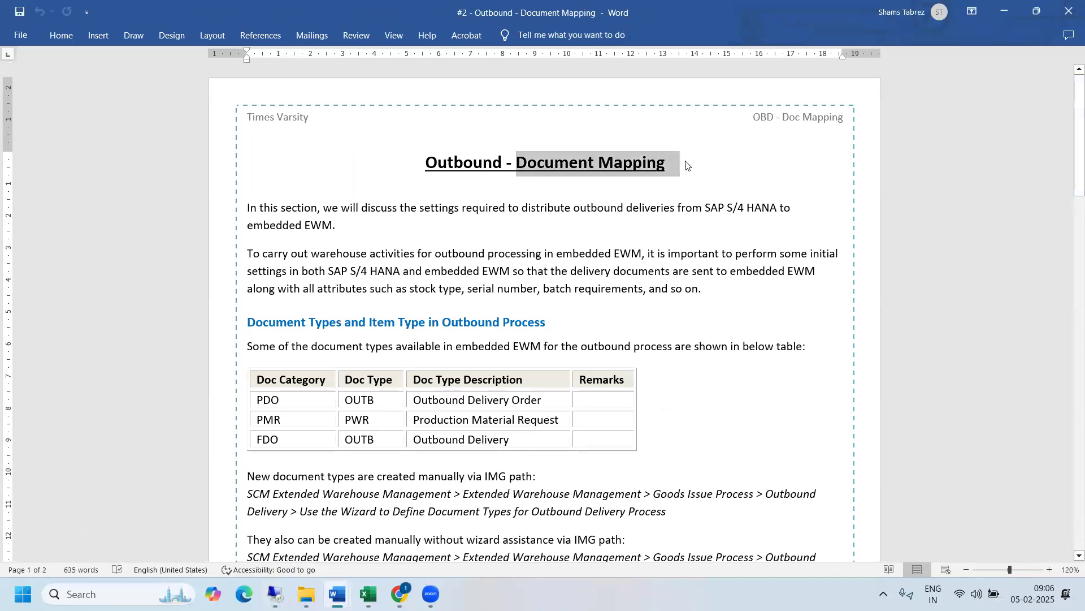
pyautogui.moveTo(1070, 192); pyautogui.dragTo(1070, 297)
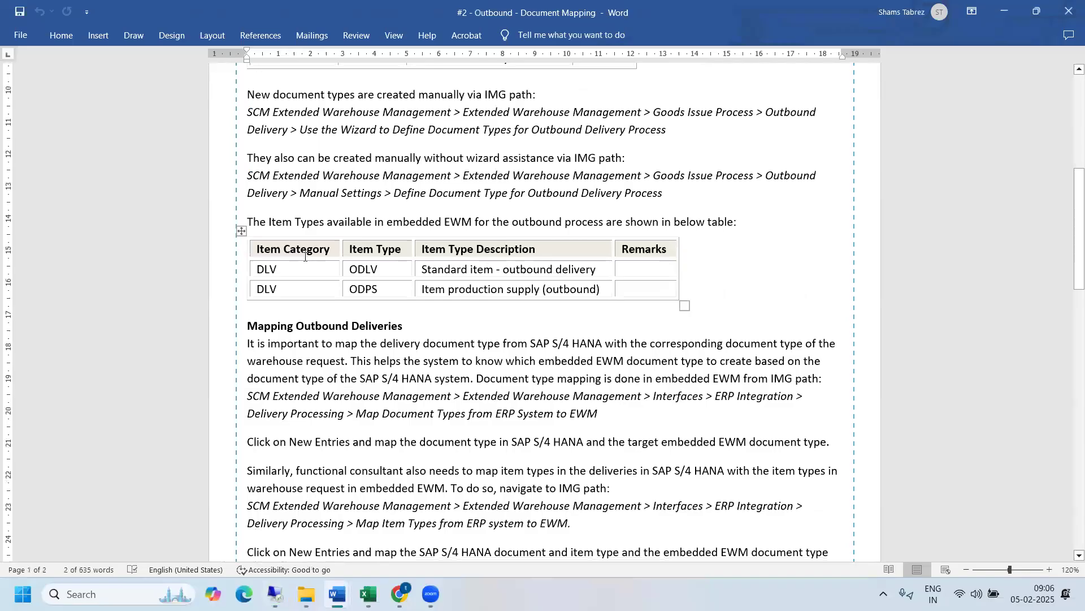
pyautogui.moveTo(295, 271); pyautogui.dragTo(478, 274)
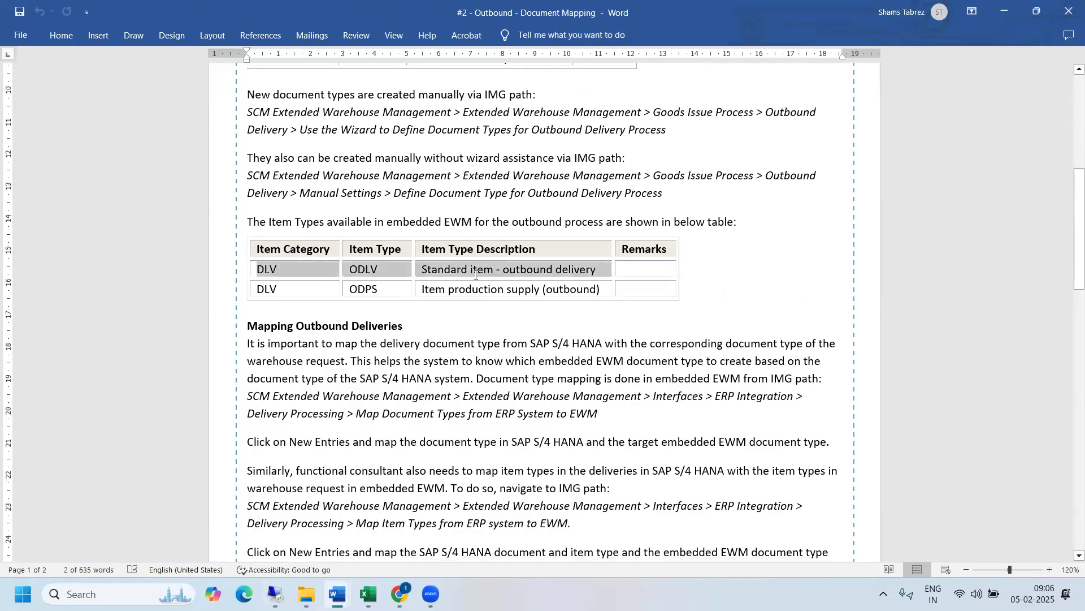
pyautogui.moveTo(1069, 271); pyautogui.dragTo(1069, 407)
pyautogui.scroll(-4, 424, 328)
pyautogui.moveTo(396, 286); pyautogui.dragTo(627, 287)
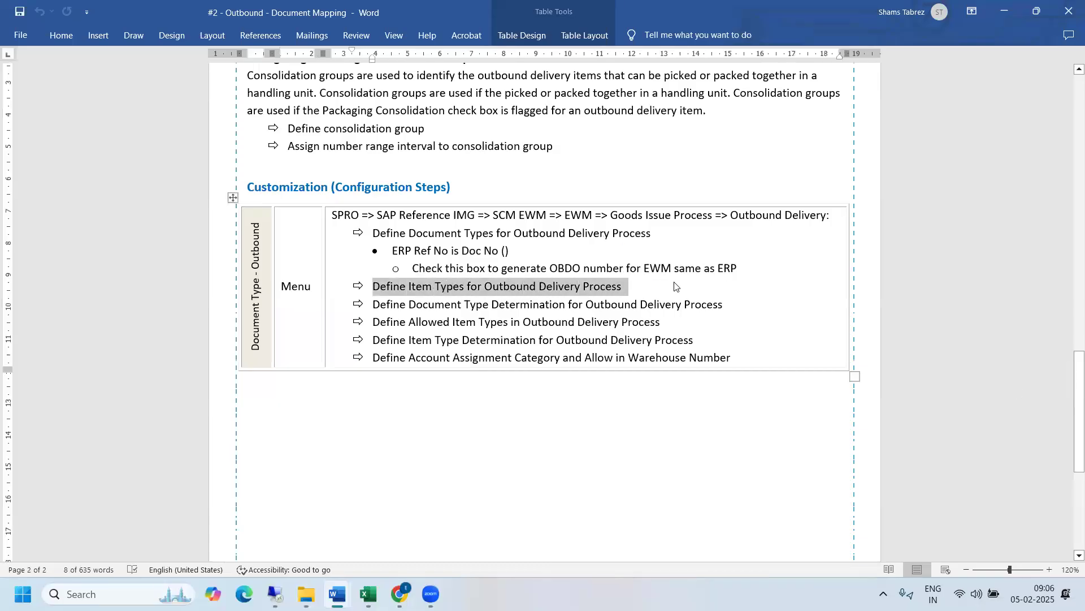
pyautogui.moveTo(716, 215); pyautogui.dragTo(659, 356)
pyautogui.click(725, 353)
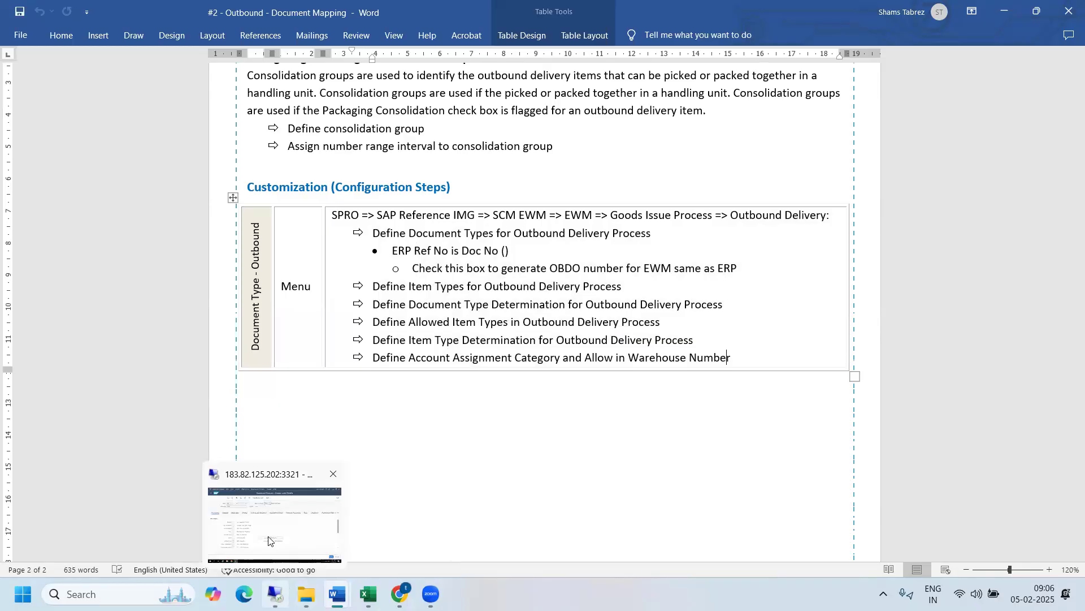
# - Return to the SAP session and check the goods issue and billing document statuses of delivery item 10
pyautogui.click(276, 594)
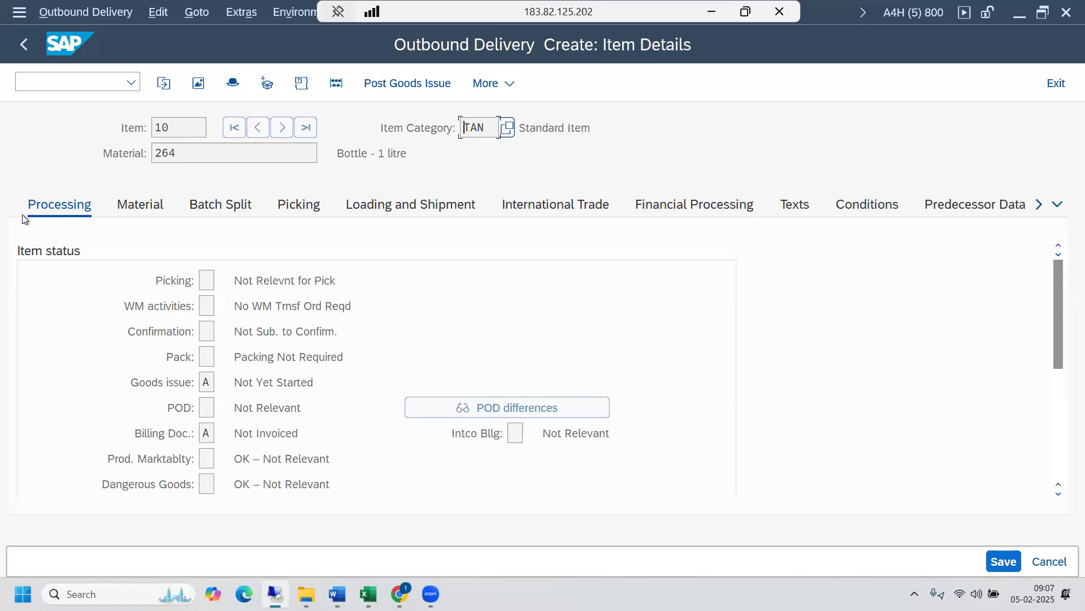
pyautogui.moveTo(1060, 328); pyautogui.dragTo(1057, 280)
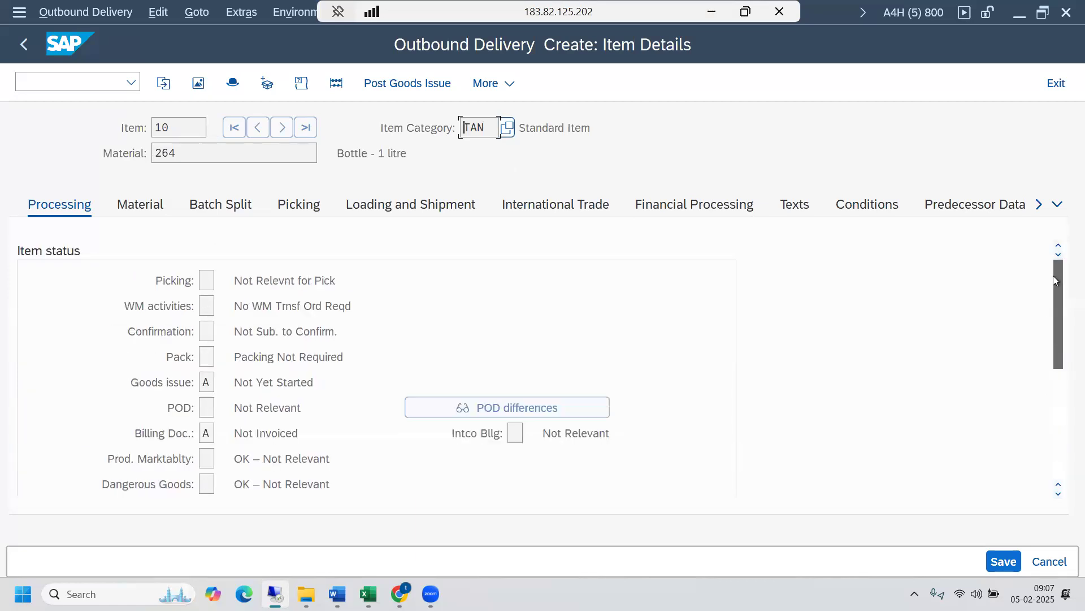
pyautogui.click(208, 382)
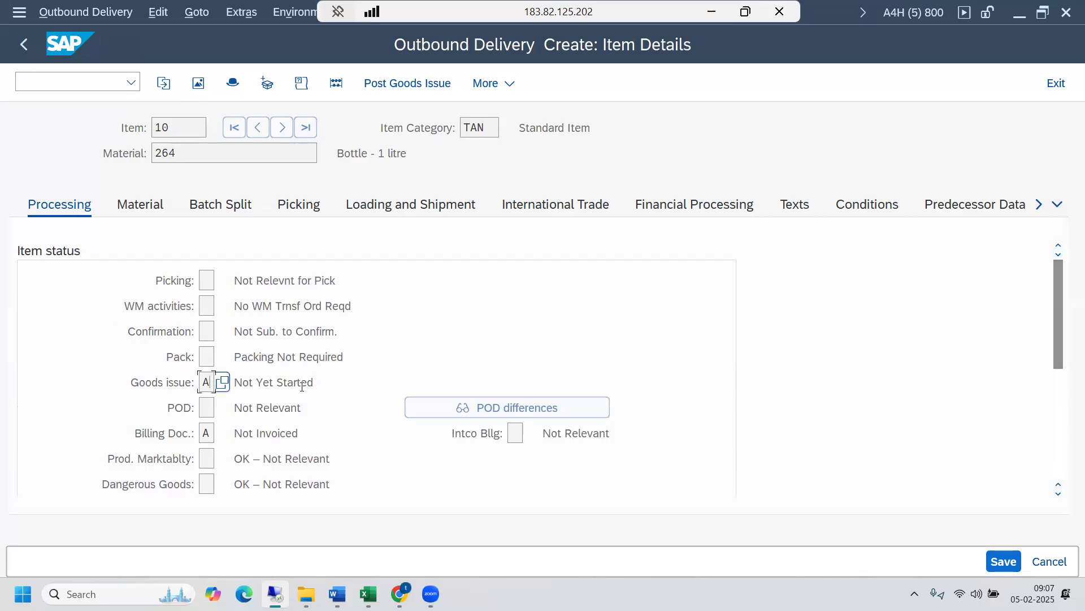
pyautogui.click(211, 433)
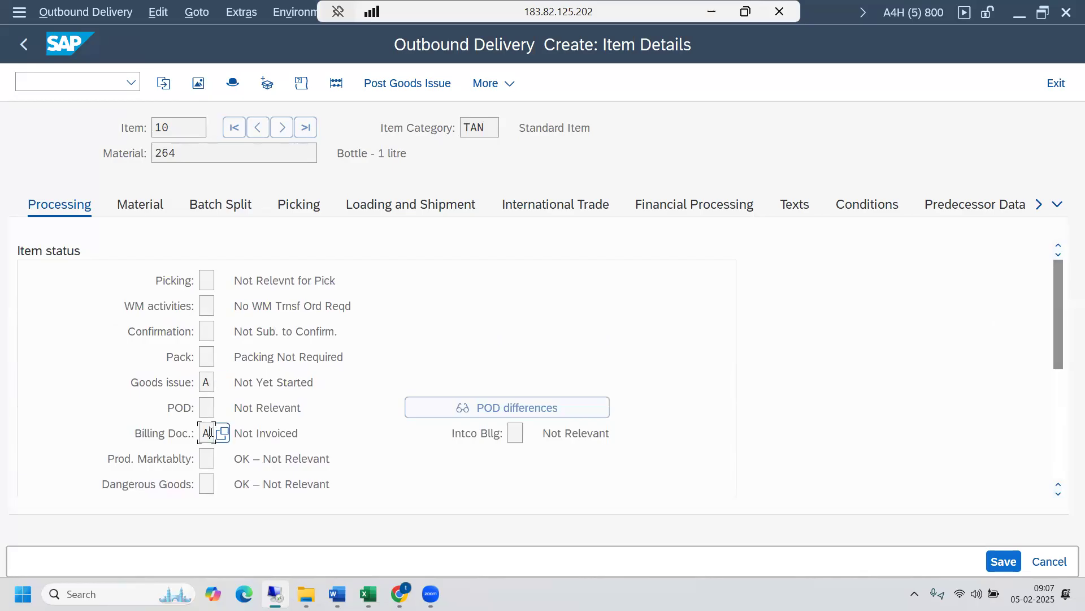
# - Review the material, batch split, picking, and loading and shipment data of delivery item 10
pyautogui.click(139, 206)
pyautogui.click(228, 210)
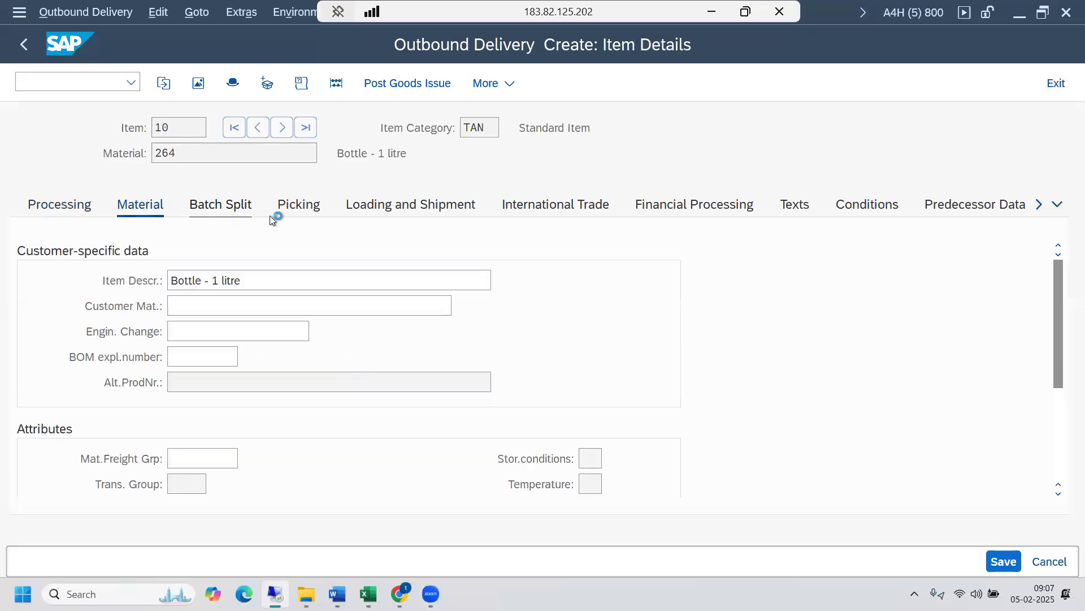
pyautogui.click(300, 207)
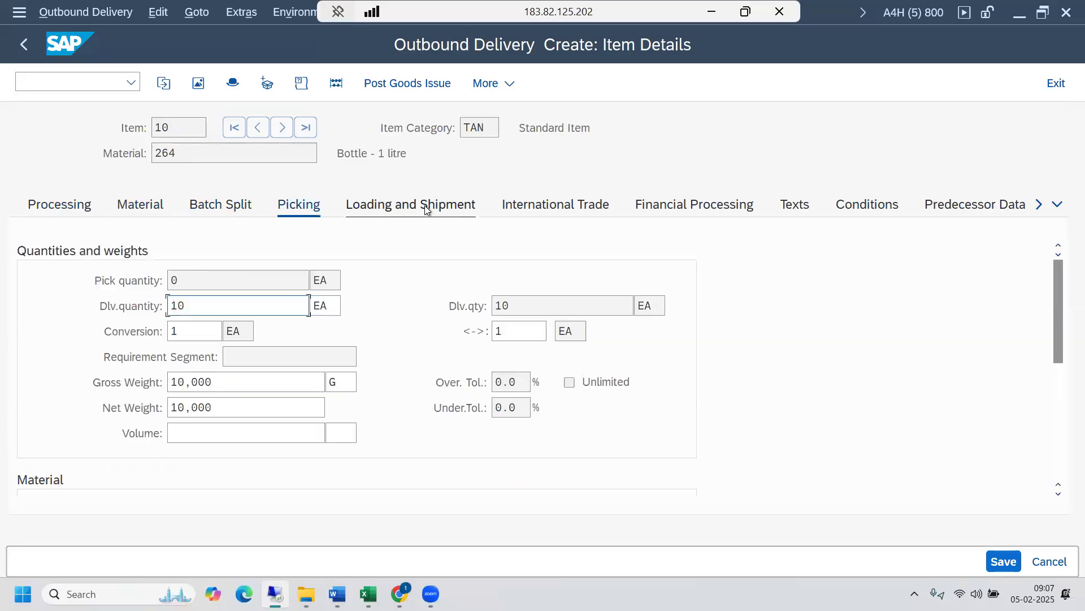
pyautogui.click(426, 206)
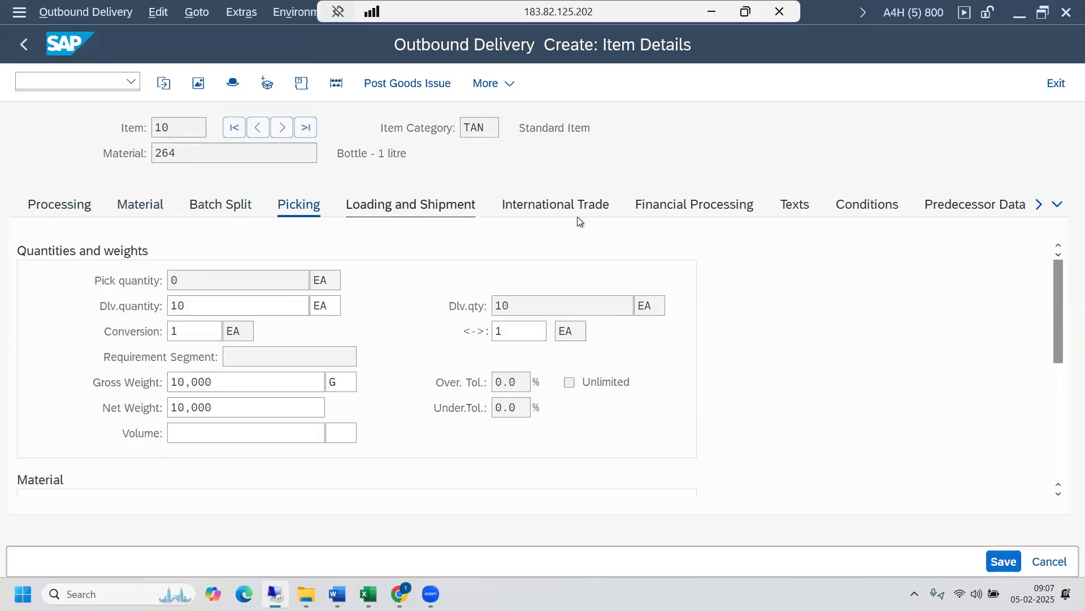
# - Open the delivery's header details and check its processing dates, decentralized warehouse status and warehouse number
pyautogui.click(236, 85)
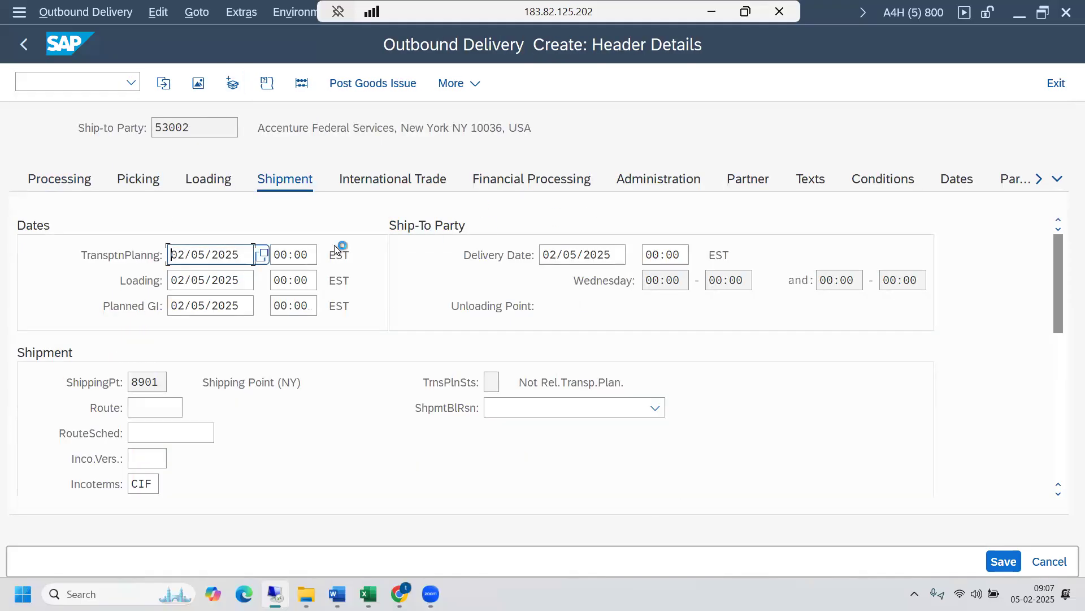
pyautogui.click(52, 180)
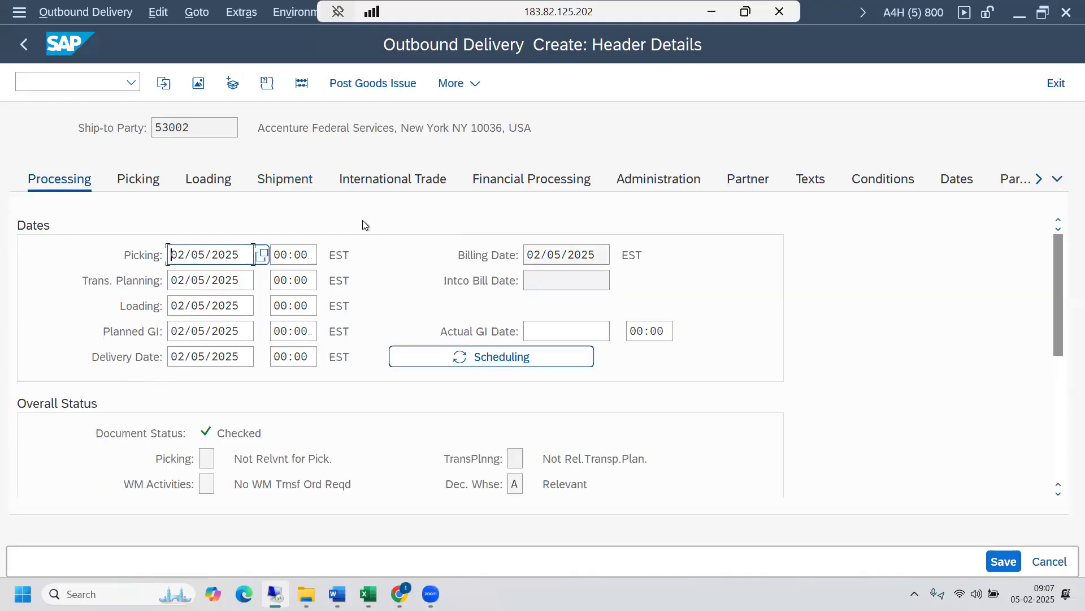
pyautogui.click(138, 180)
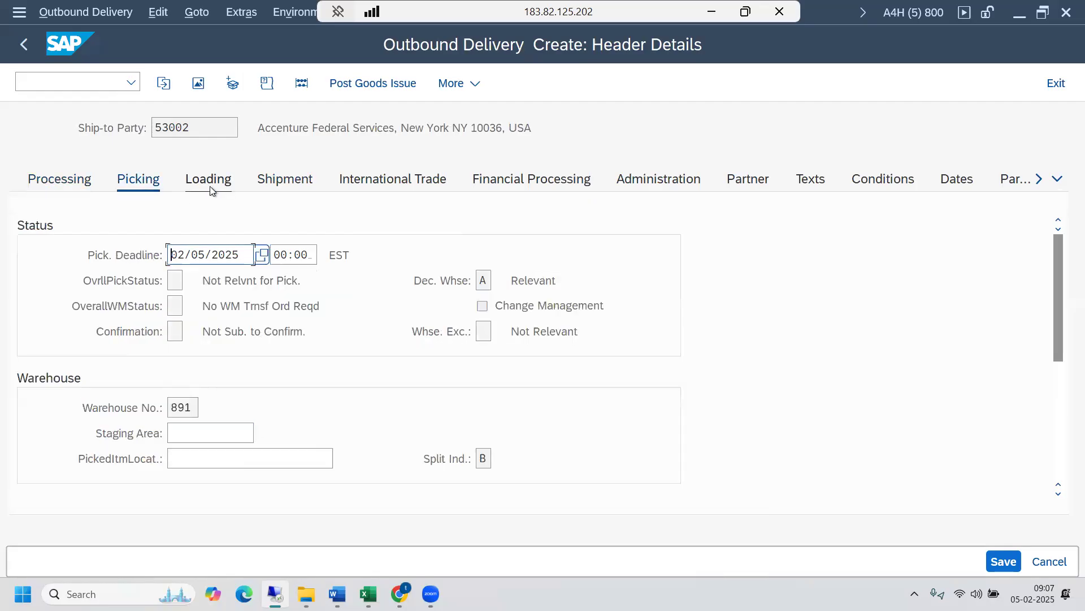
pyautogui.click(486, 280)
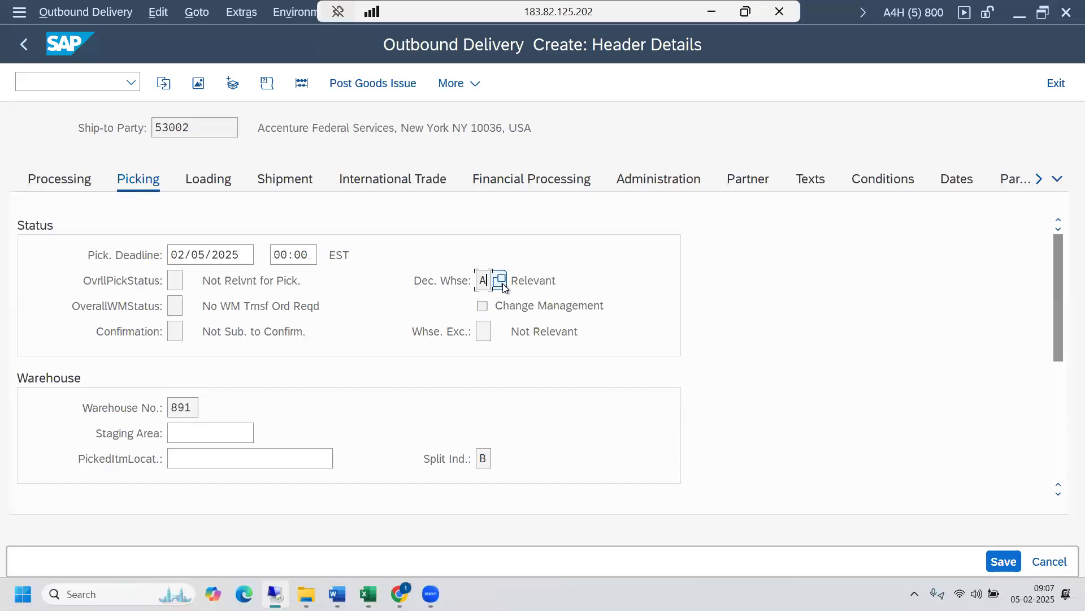
pyautogui.click(187, 404)
pyautogui.moveTo(1056, 320); pyautogui.dragTo(1052, 435)
pyautogui.moveTo(1046, 246); pyautogui.dragTo(1044, 240)
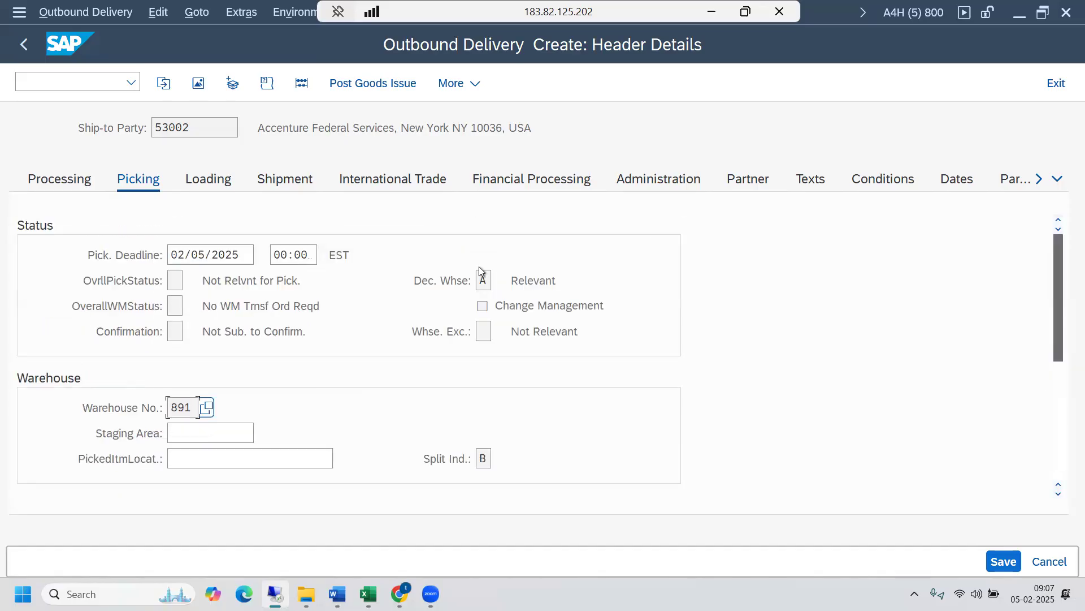
# - Review the header's loading and shipment data and check the shipping point
pyautogui.click(194, 181)
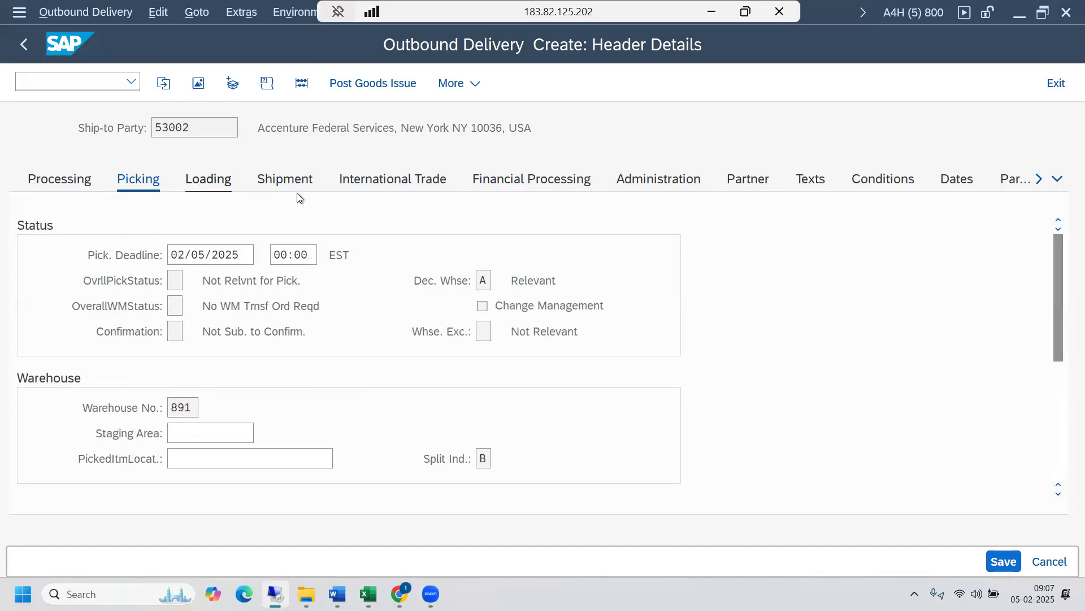
pyautogui.click(297, 182)
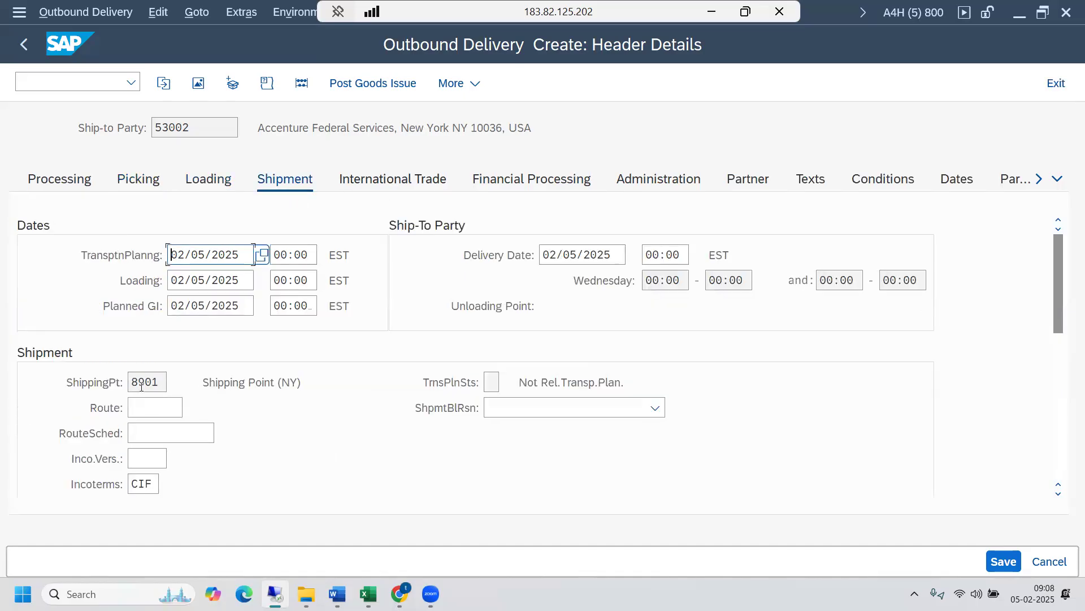
pyautogui.click(142, 384)
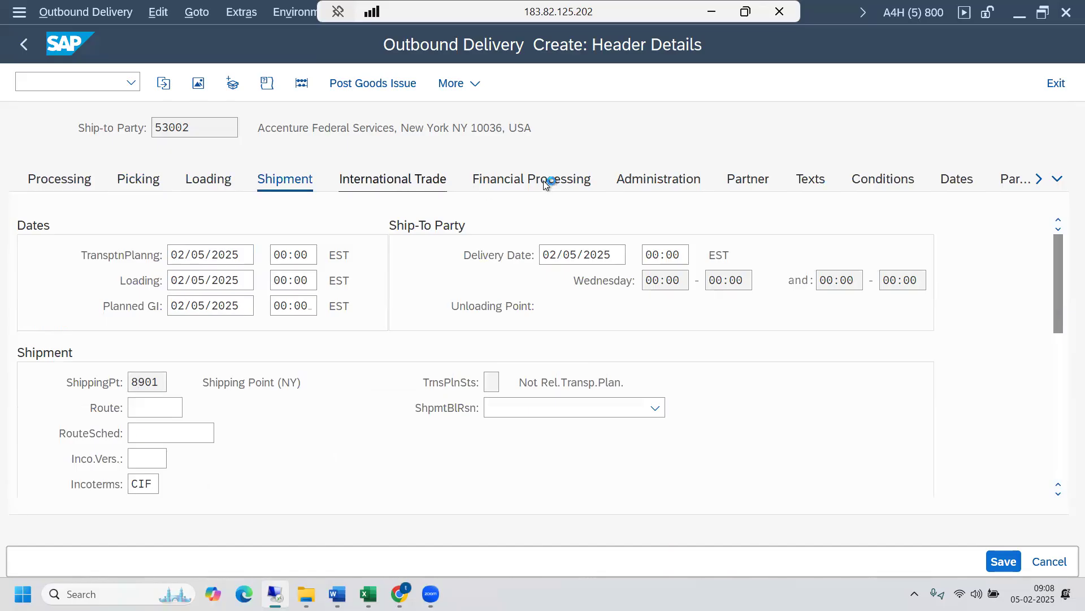
# - Check the delivery type, document category and organization data in the header's administration details
pyautogui.click(677, 181)
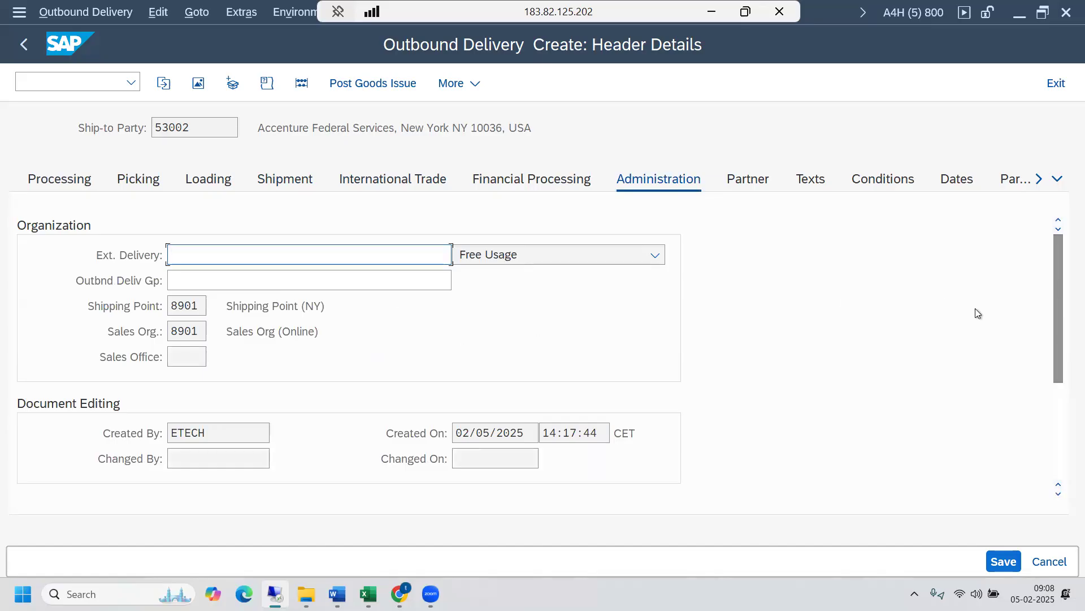
pyautogui.moveTo(1058, 338); pyautogui.dragTo(1061, 476)
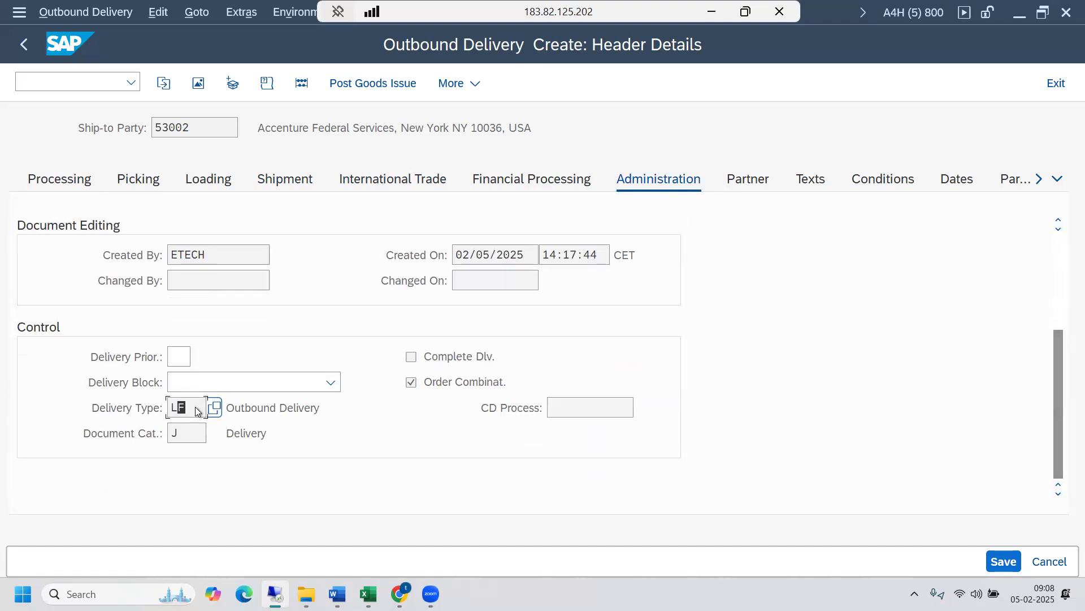
pyautogui.moveTo(195, 411); pyautogui.dragTo(169, 410)
pyautogui.click(188, 436)
pyautogui.doubleClick(188, 437)
pyautogui.moveTo(188, 406); pyautogui.dragTo(169, 406)
pyautogui.click(170, 406)
pyautogui.moveTo(1059, 395); pyautogui.dragTo(1059, 252)
pyautogui.moveTo(306, 594)
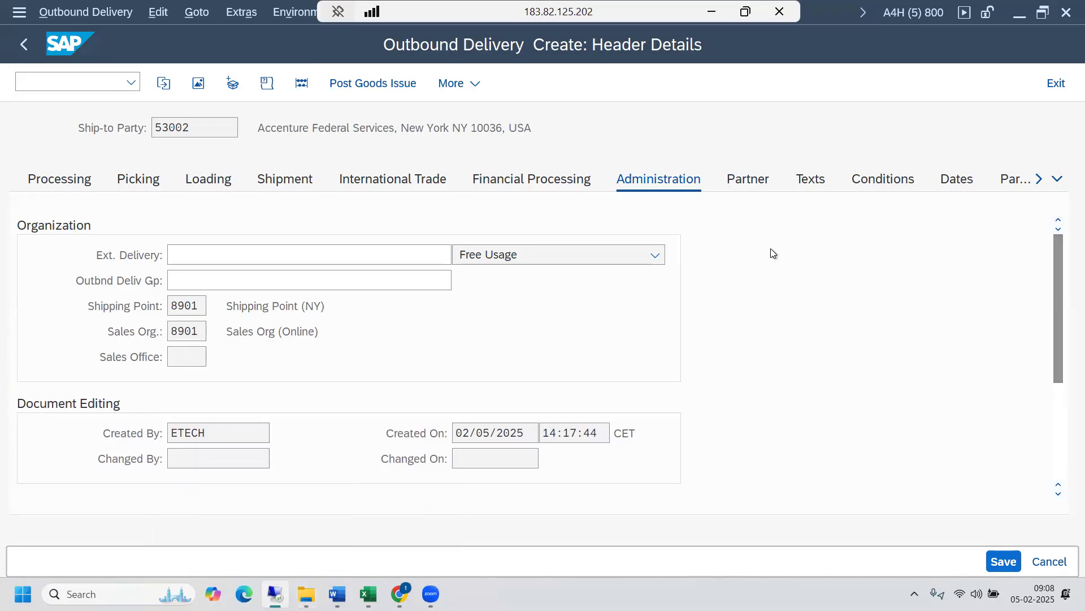
pyautogui.scroll(-2, 771, 249)
# - Start a new SAP session, run transaction spro and display the SAP Reference IMG
pyautogui.hotkey('ctrl', 'n')
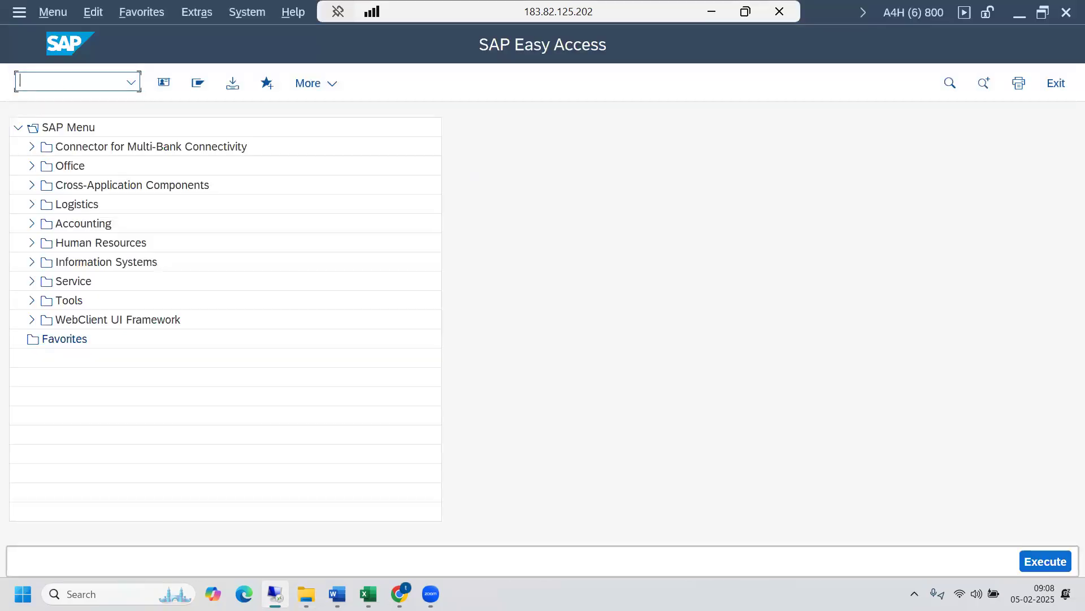
pyautogui.write('spro')
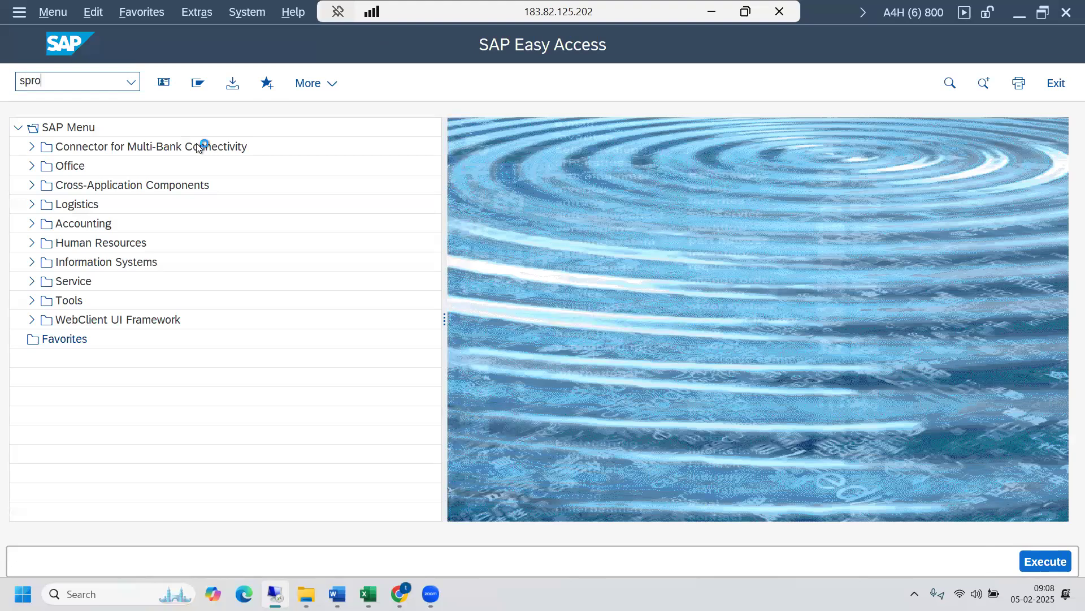
pyautogui.press('Return')
pyautogui.click(230, 86)
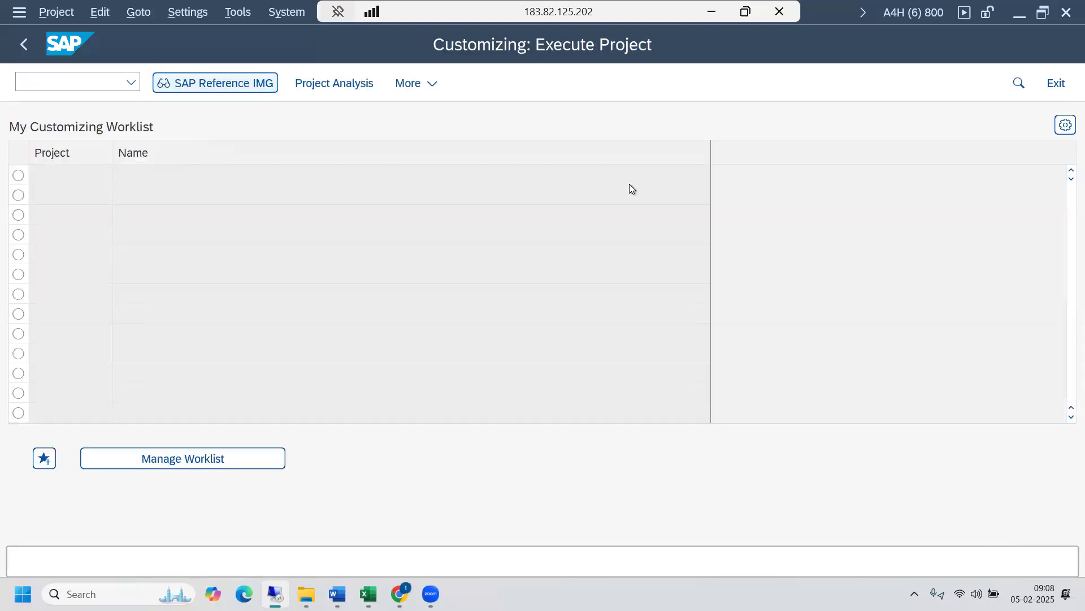
# - Open Map Document Types from ERP System to EWM under SCM Extended Warehouse Management, Extended Warehouse Management, Interfaces, ERP Integration, Delivery Processing
pyautogui.scroll(-7, 1059, 353)
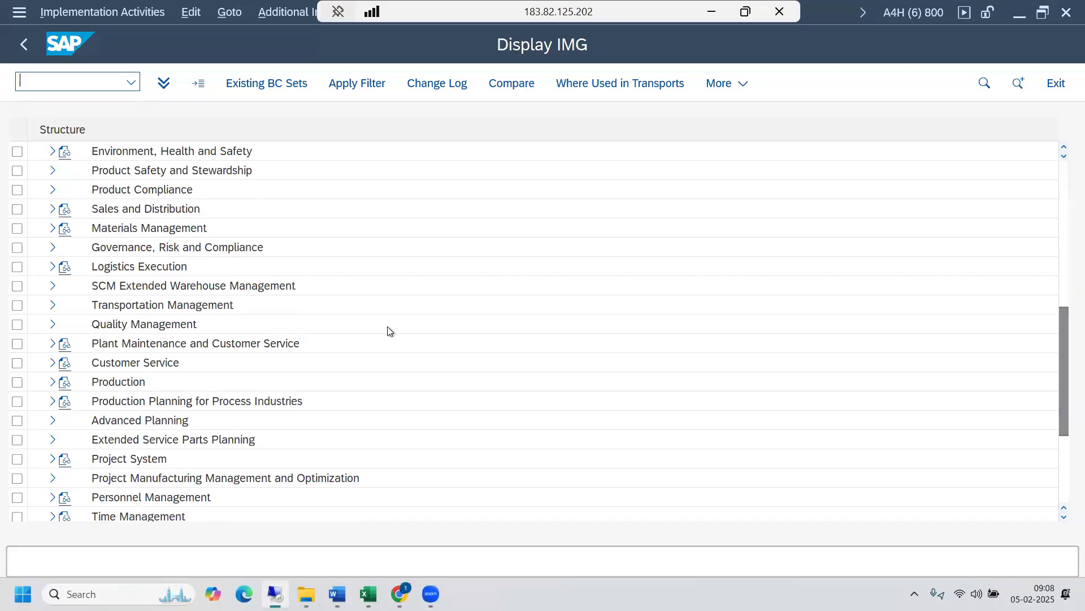
pyautogui.click(54, 286)
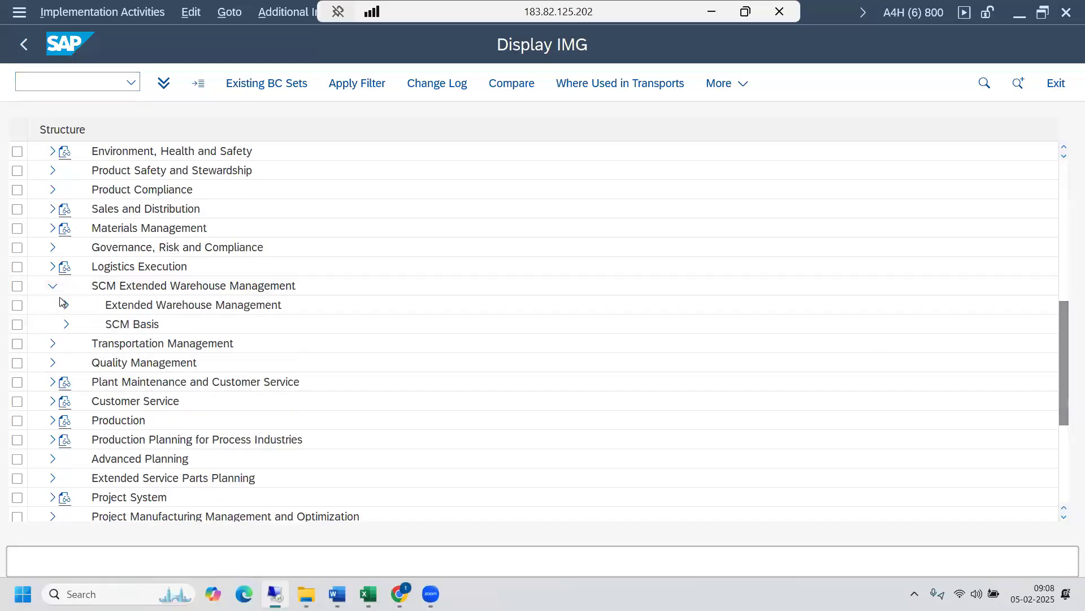
pyautogui.click(66, 305)
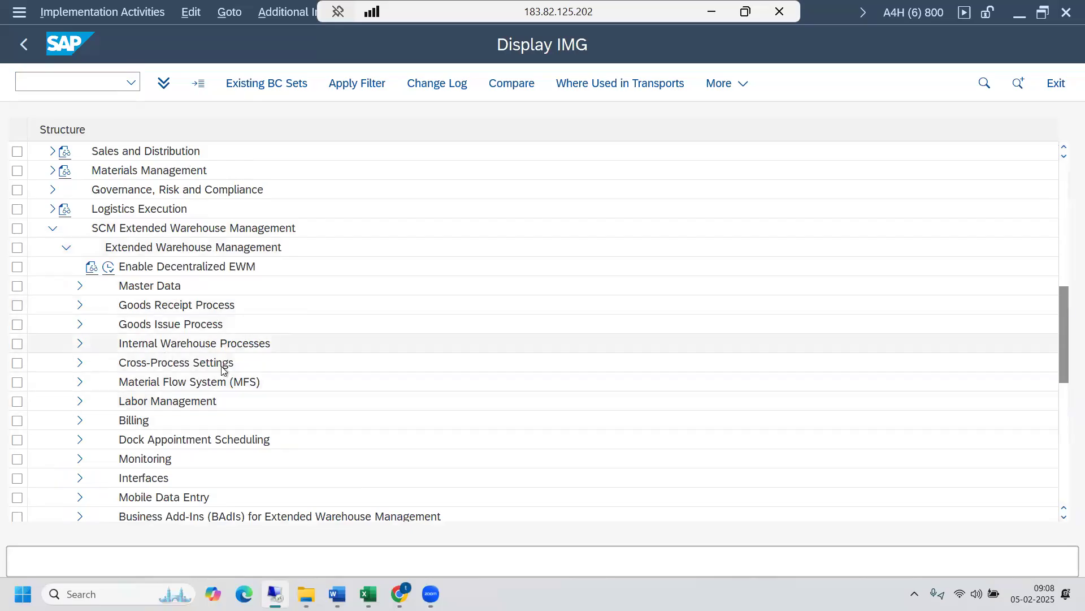
pyautogui.moveTo(1064, 365); pyautogui.dragTo(1064, 401)
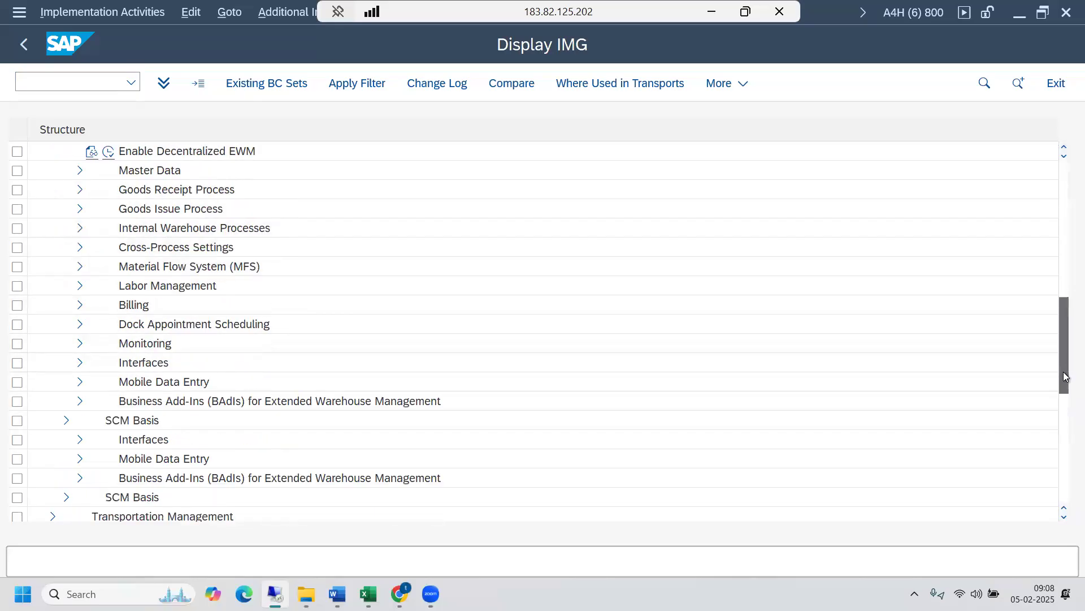
pyautogui.click(80, 343)
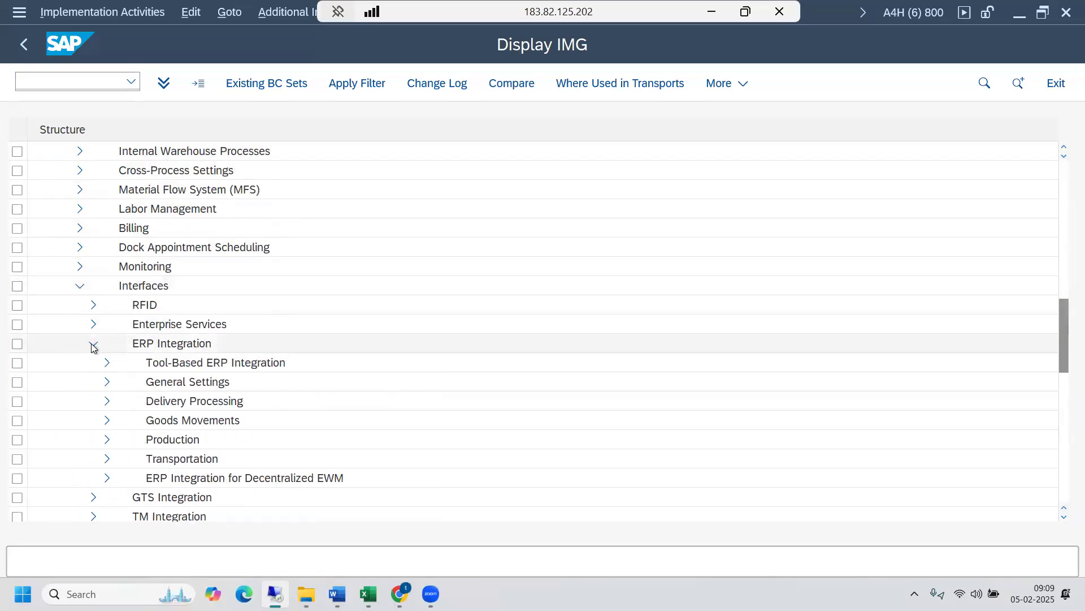
pyautogui.click(106, 401)
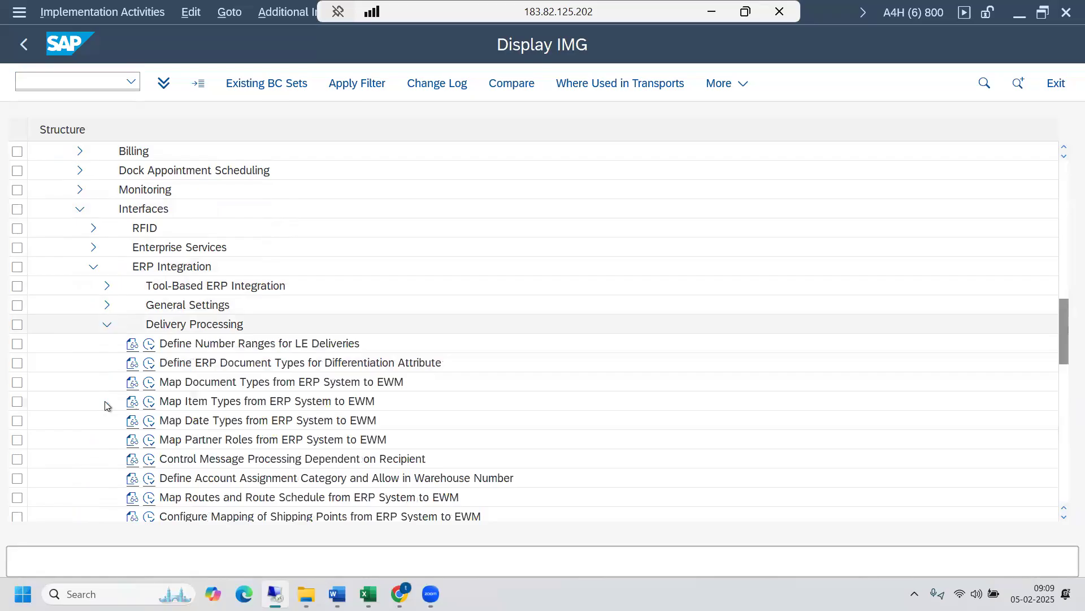
pyautogui.click(149, 383)
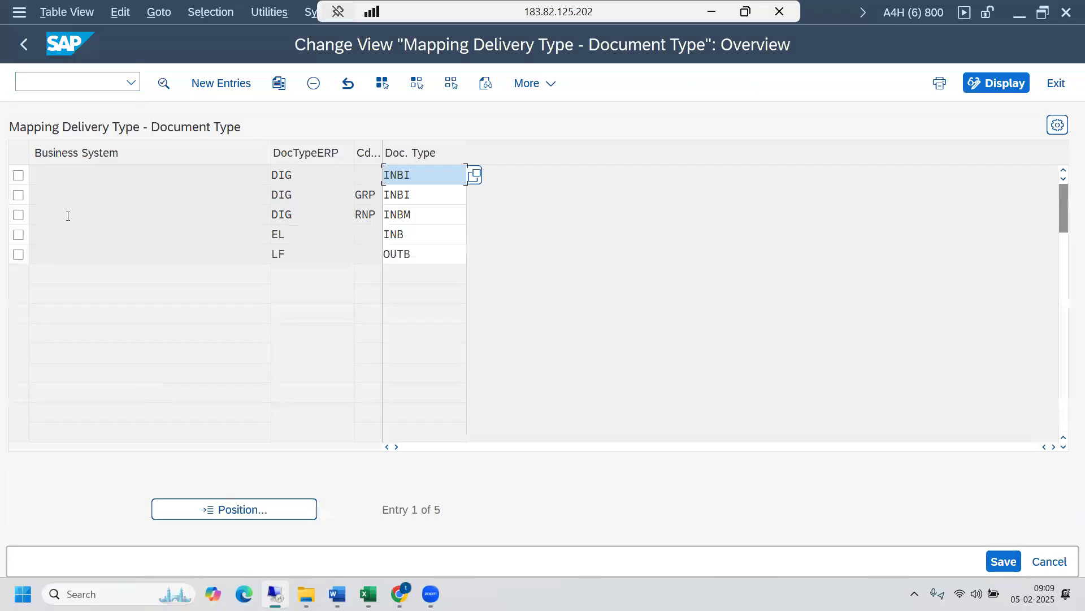
# - Mark the LF mapping entry and compare it with the delivery type in the outbound delivery's header administration data
pyautogui.click(18, 253)
pyautogui.click(298, 257)
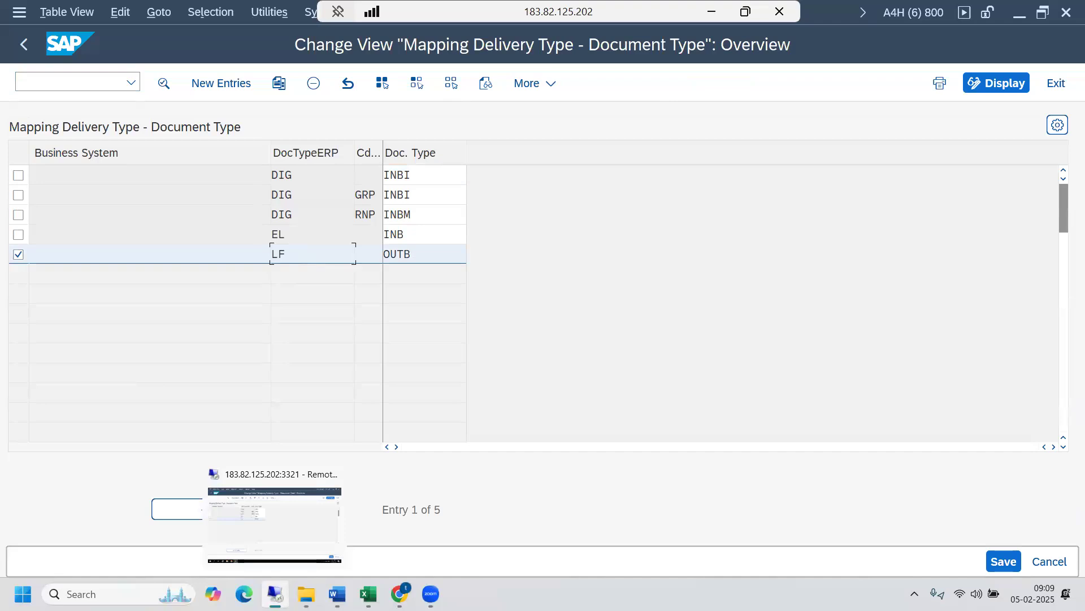
pyautogui.click(538, 568)
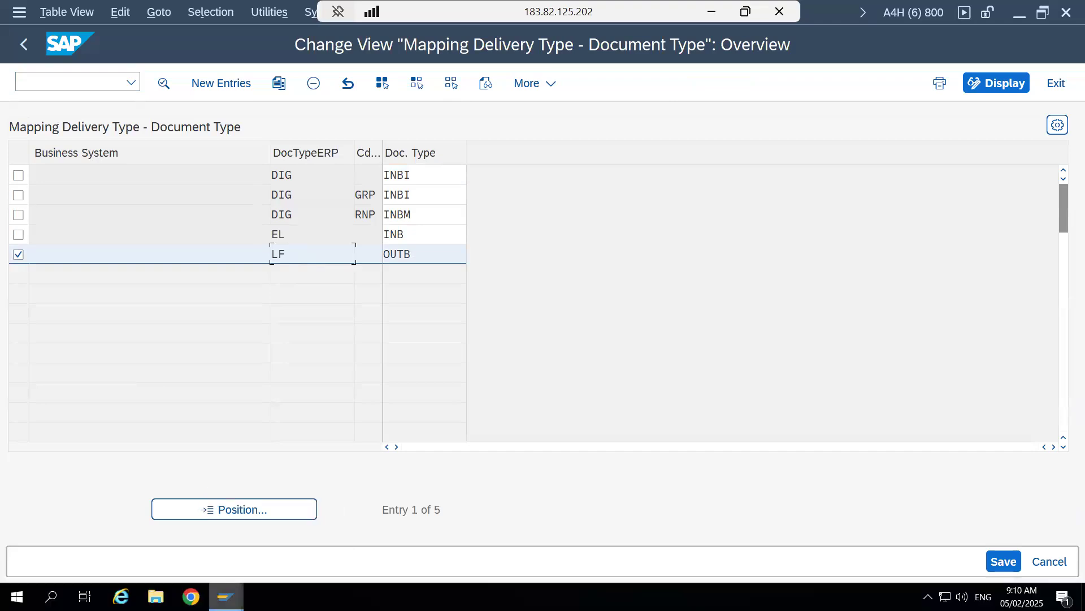
pyautogui.moveTo(226, 596)
pyautogui.click(836, 554)
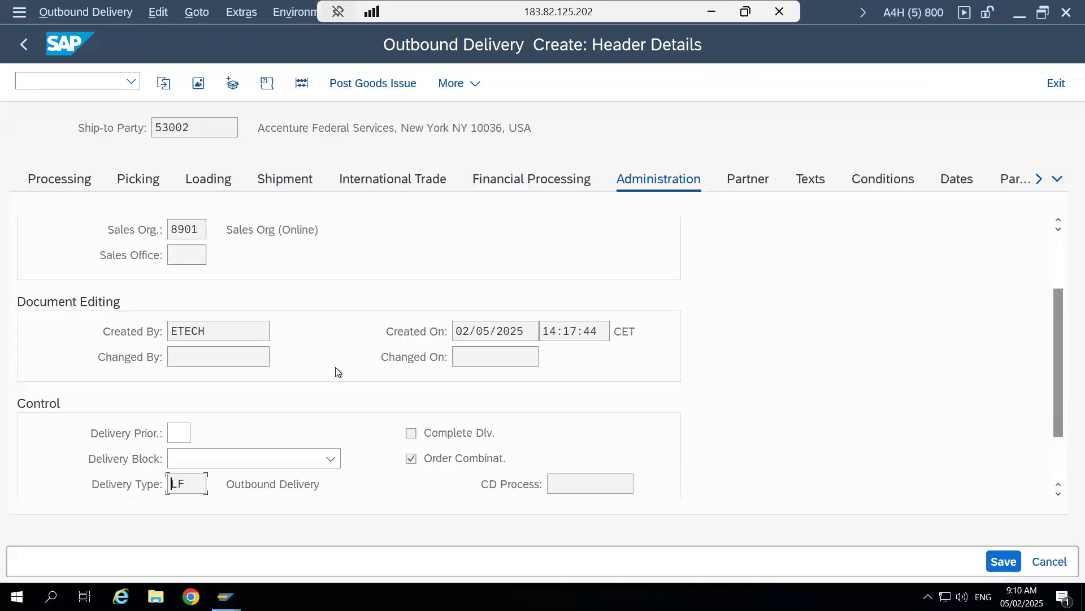
pyautogui.moveTo(1058, 344); pyautogui.dragTo(1060, 420)
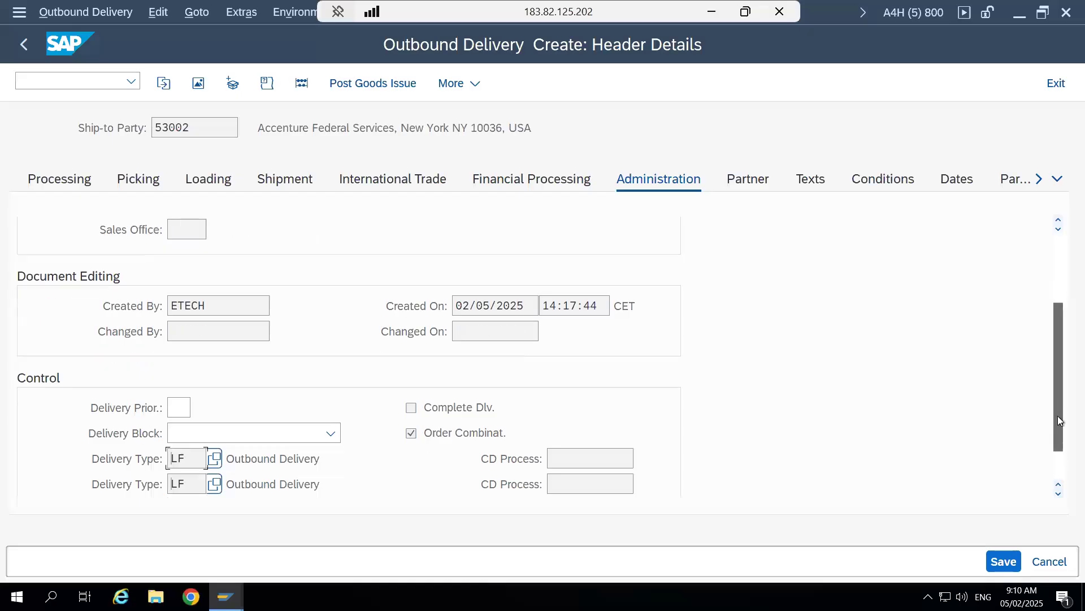
pyautogui.moveTo(188, 406); pyautogui.dragTo(165, 406)
pyautogui.click(165, 406)
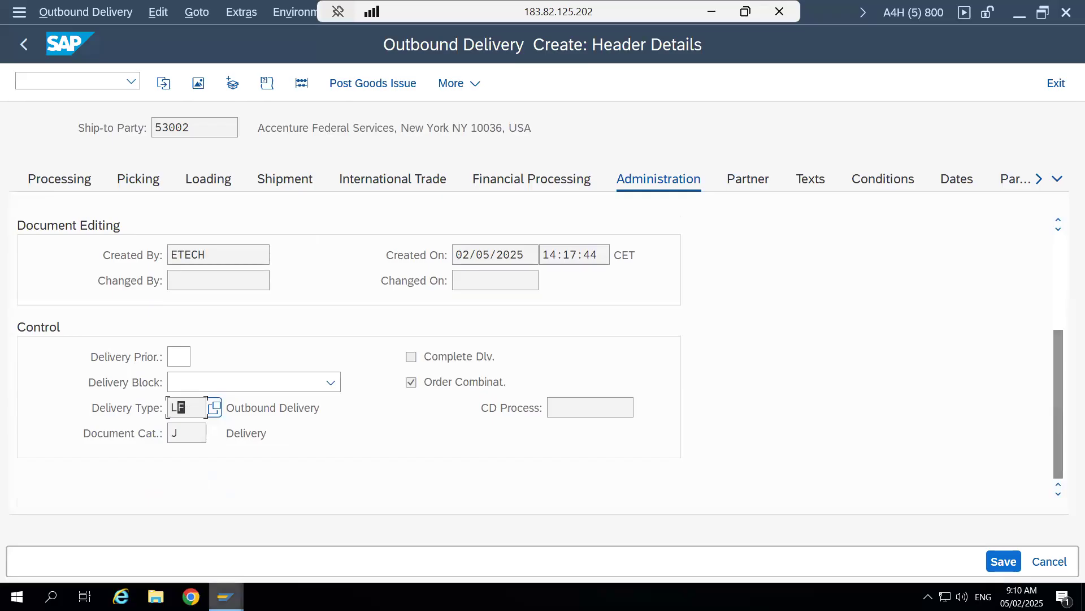
# - Return to the delivery type mapping session and check which EWM document type is assigned to ERP document type LF
pyautogui.moveTo(225, 597)
pyautogui.click(952, 527)
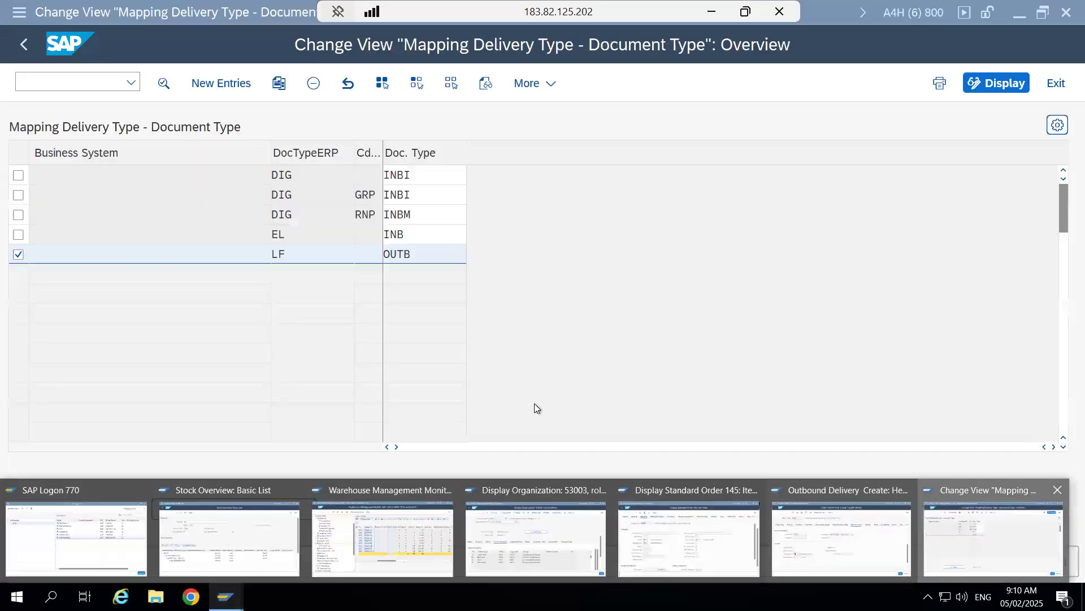
pyautogui.click(429, 249)
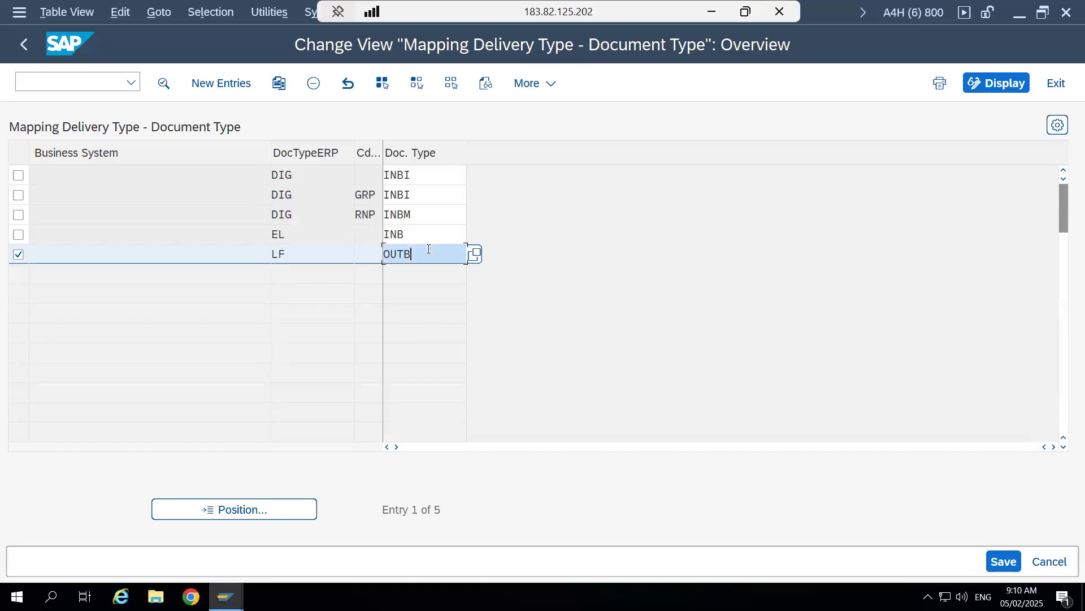
pyautogui.click(304, 254)
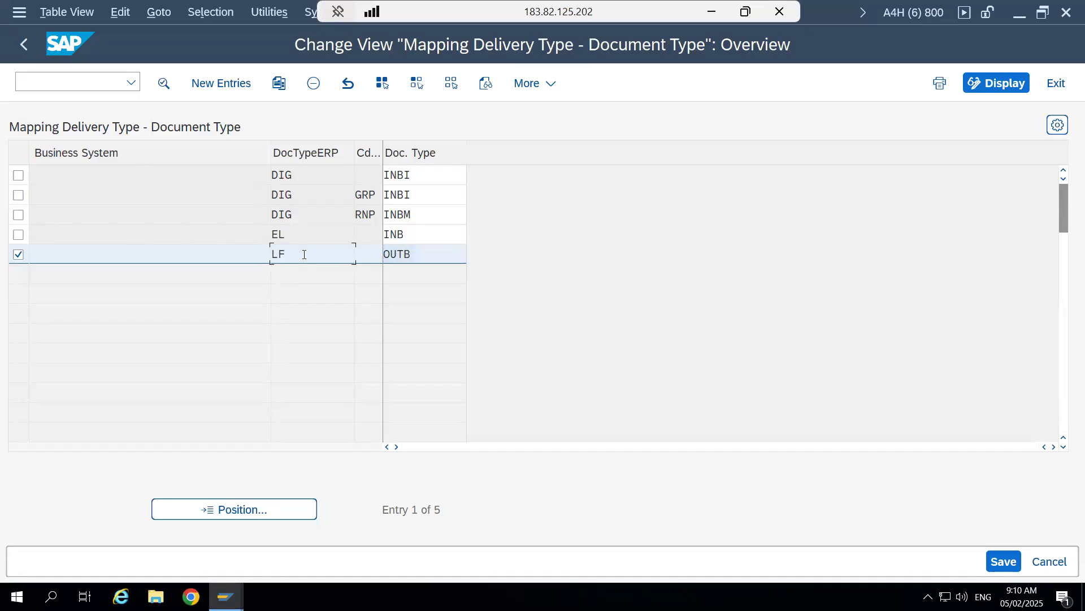
pyautogui.doubleClick(275, 253)
pyautogui.click(274, 253)
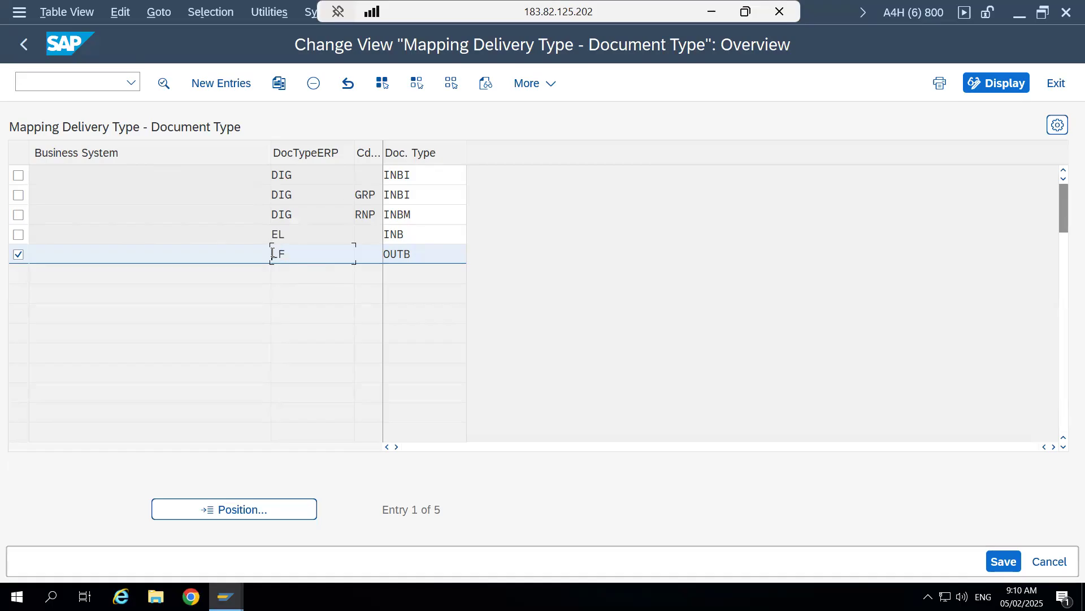
pyautogui.click(423, 255)
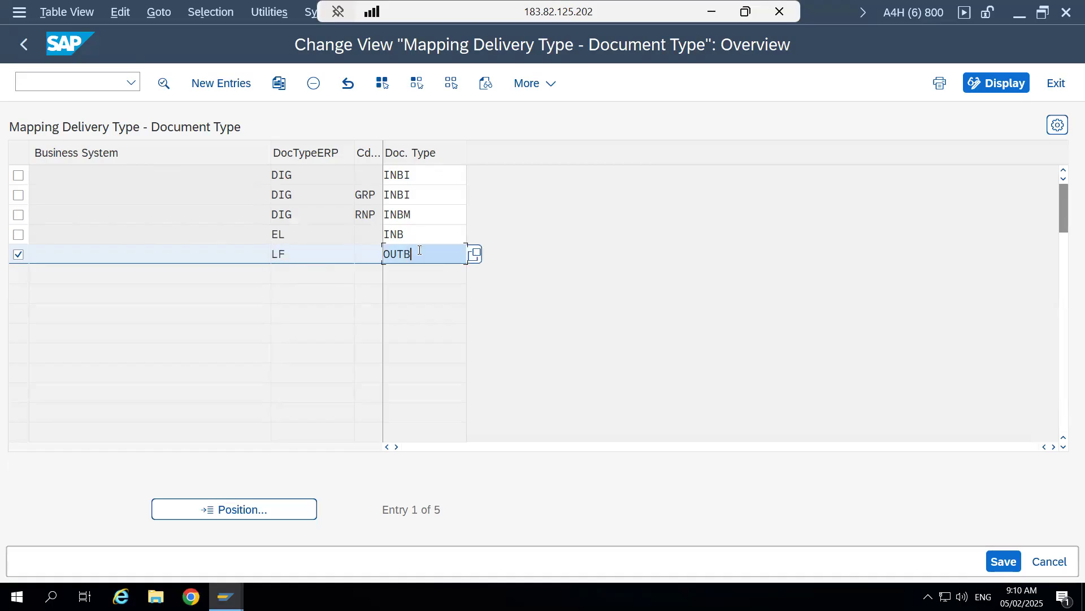
pyautogui.moveTo(420, 254); pyautogui.dragTo(382, 252)
pyautogui.click(383, 253)
# - Leave the document type mapping and open the activity Map Item Types from ERP System to EWM
pyautogui.click(20, 48)
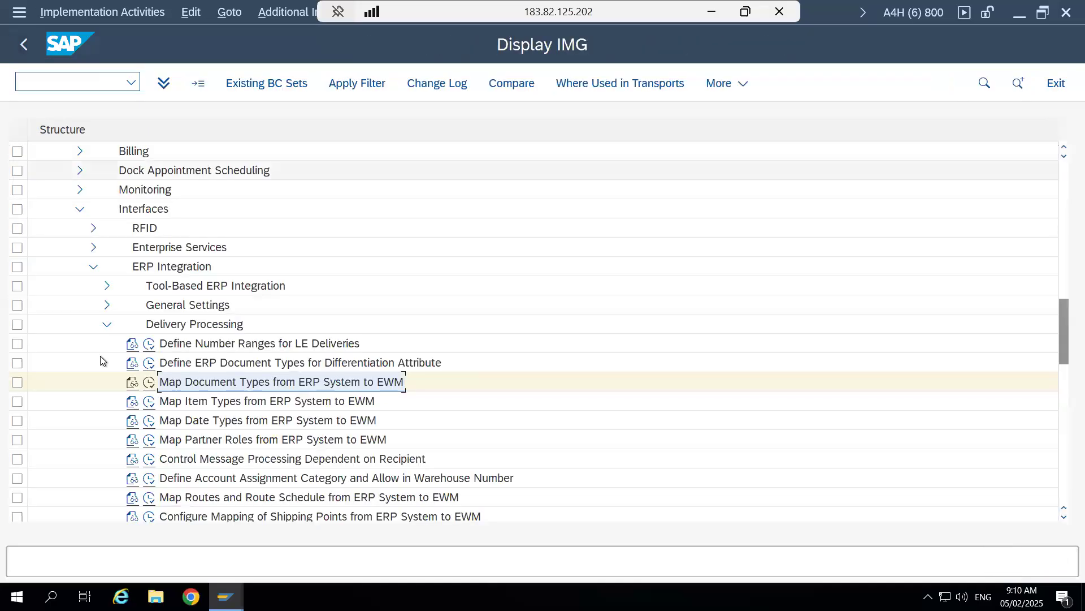
pyautogui.click(149, 403)
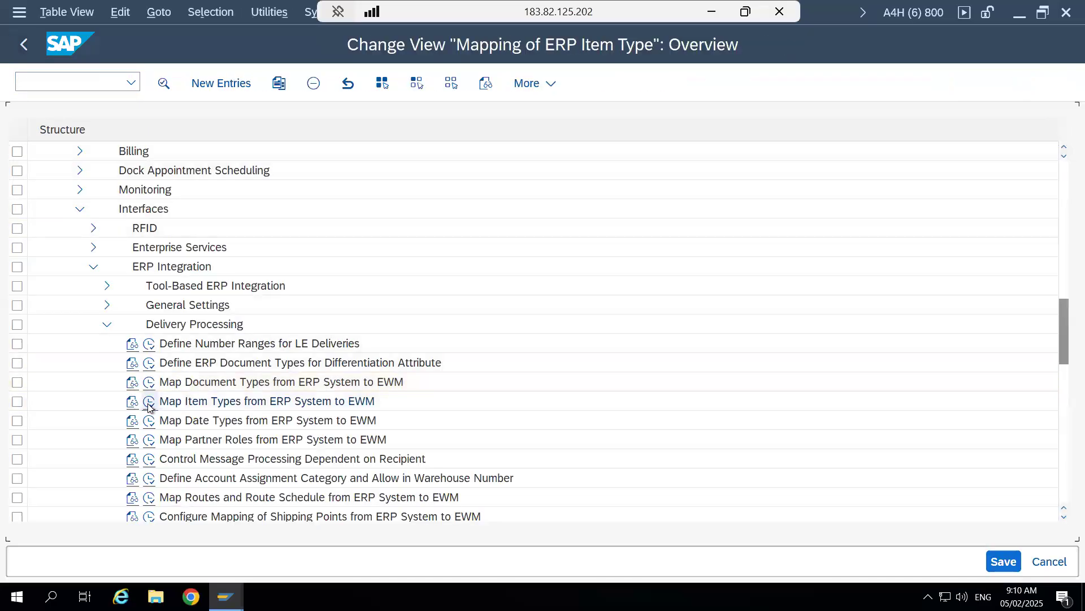
# - Mark the LF/TAN item type mapping entry and compare it with the item category in the outbound delivery's item details
pyautogui.click(18, 235)
pyautogui.moveTo(226, 597)
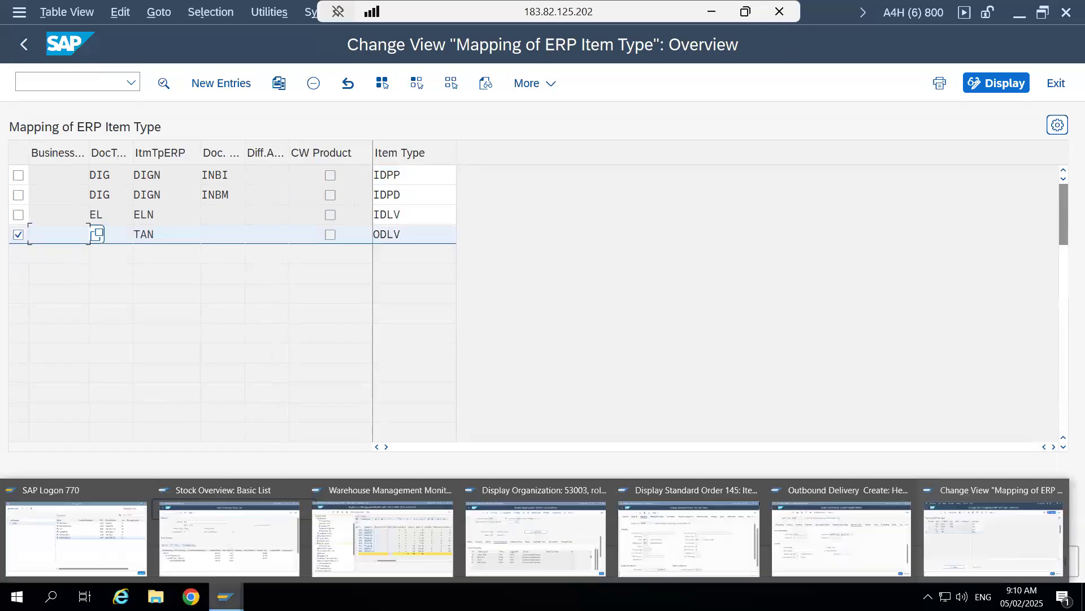
pyautogui.click(842, 531)
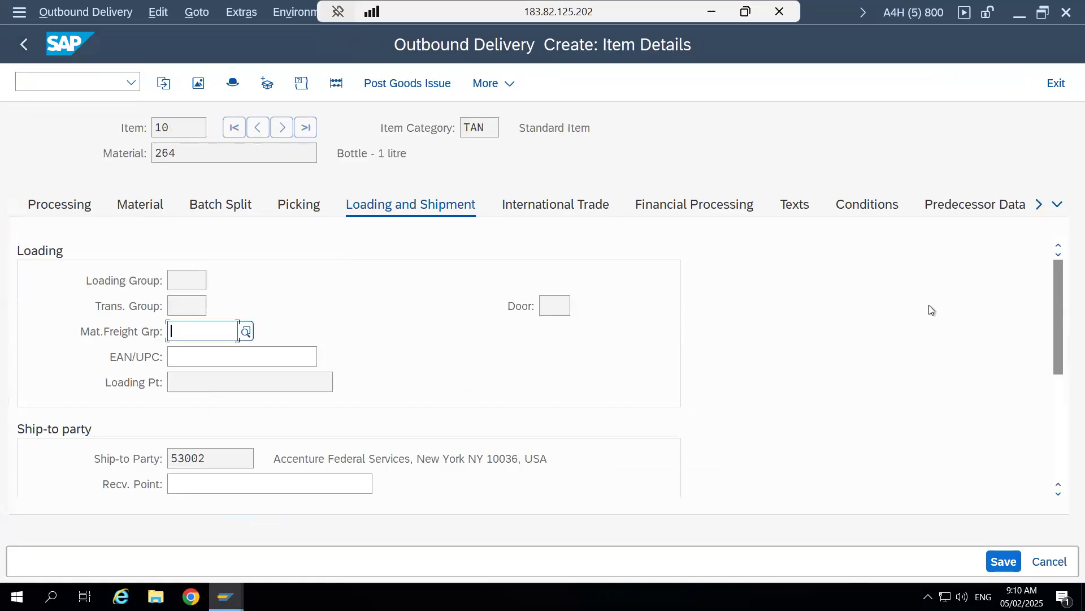
pyautogui.click(464, 127)
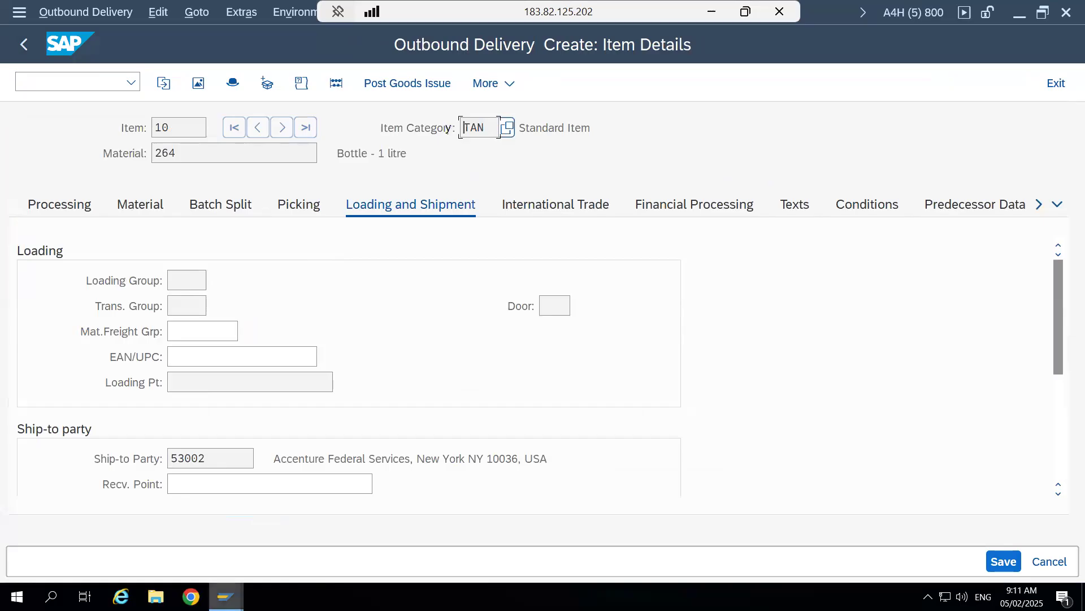
# - Return to the item type mapping session and check which EWM item type is assigned to LF with item category TAN
pyautogui.moveTo(227, 597)
pyautogui.click(958, 531)
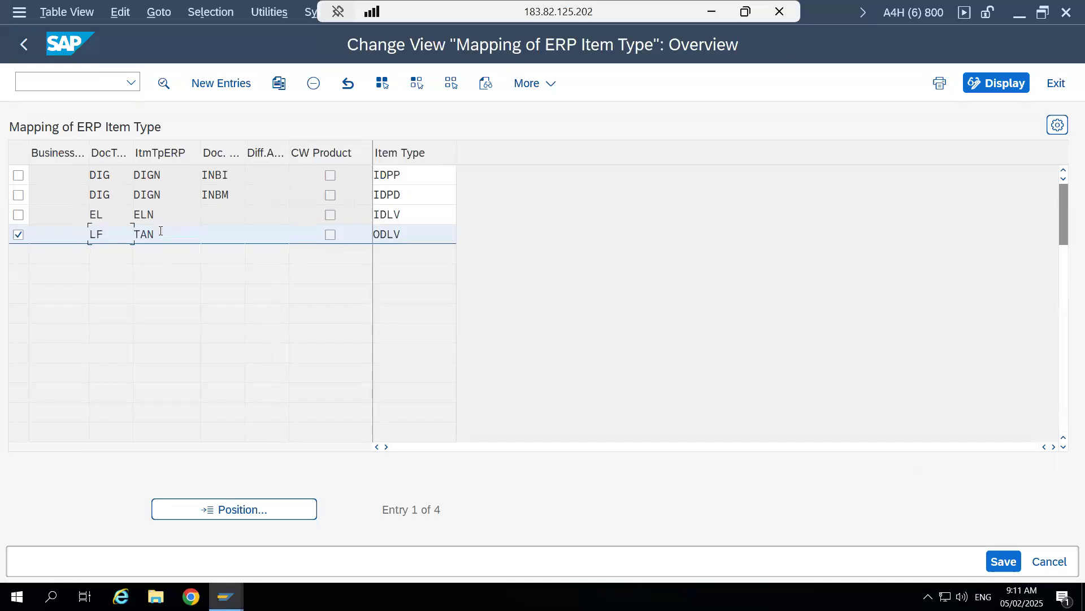
pyautogui.click(414, 233)
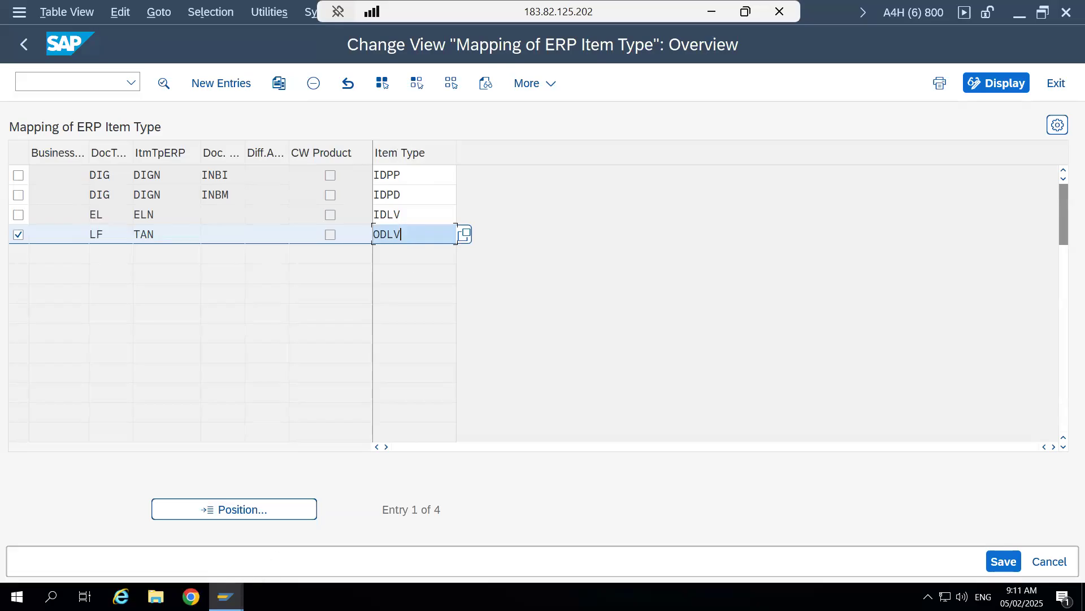
# - Switch back to the outbound delivery being created, return from item details to its overview and save the delivery
pyautogui.click(226, 596)
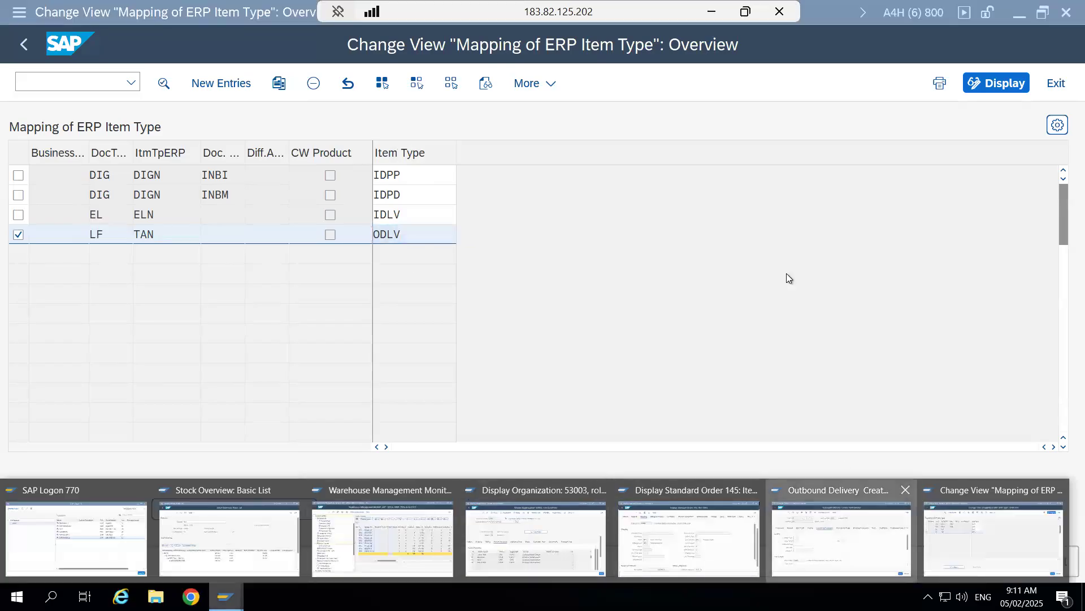
pyautogui.click(823, 537)
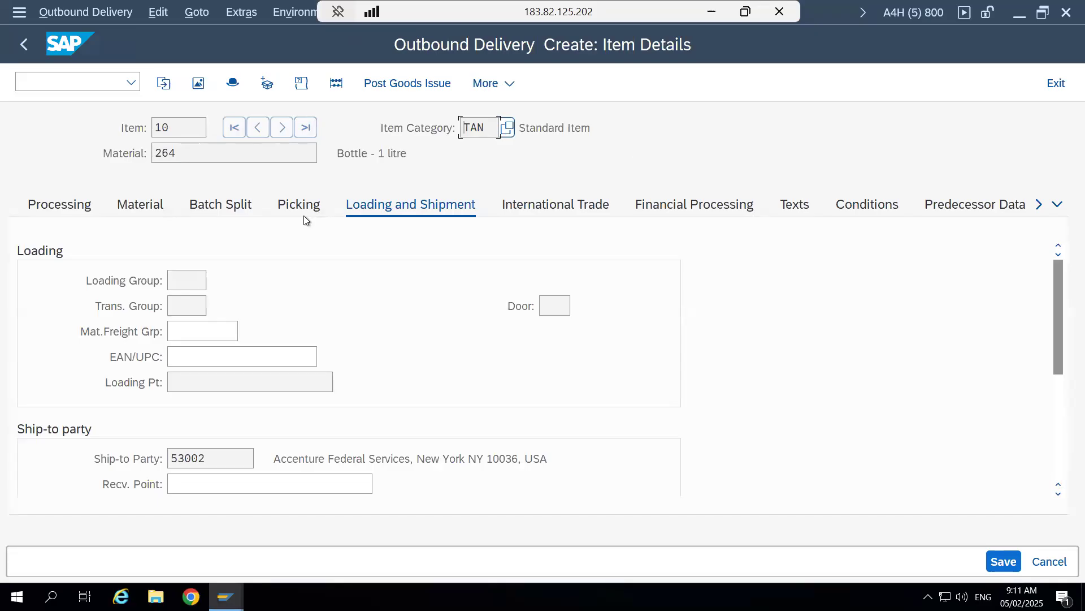
pyautogui.click(198, 83)
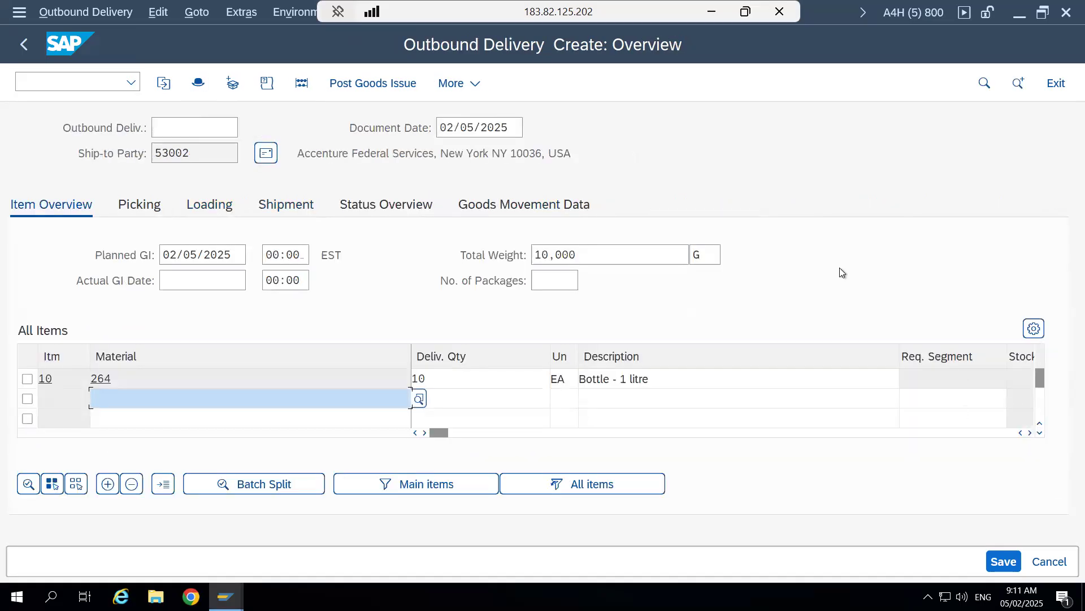
pyautogui.click(1012, 562)
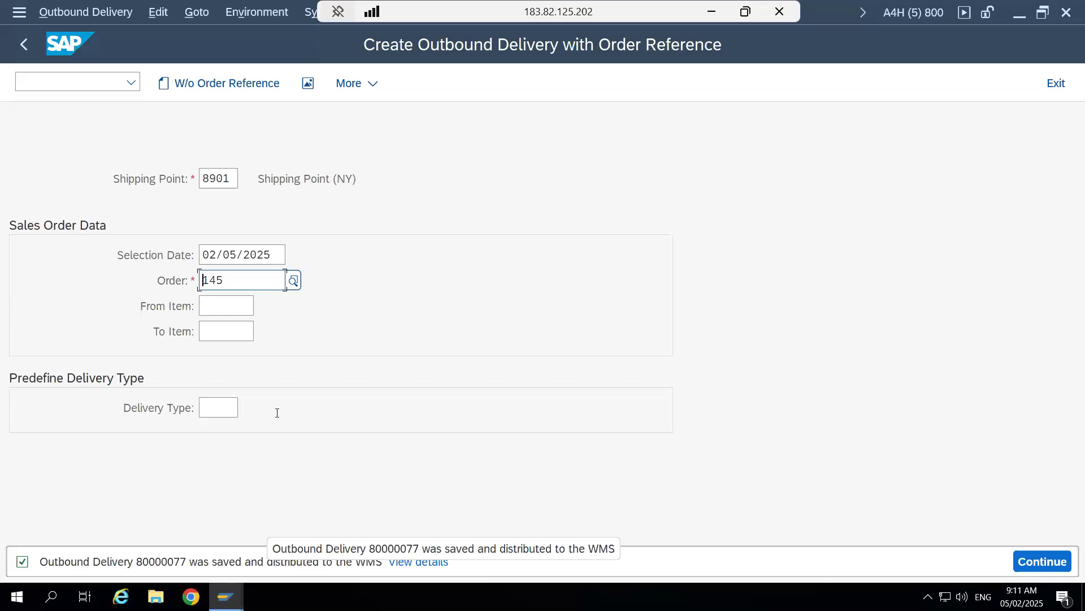
# - Open the newly saved outbound delivery in display mode
pyautogui.click(93, 14)
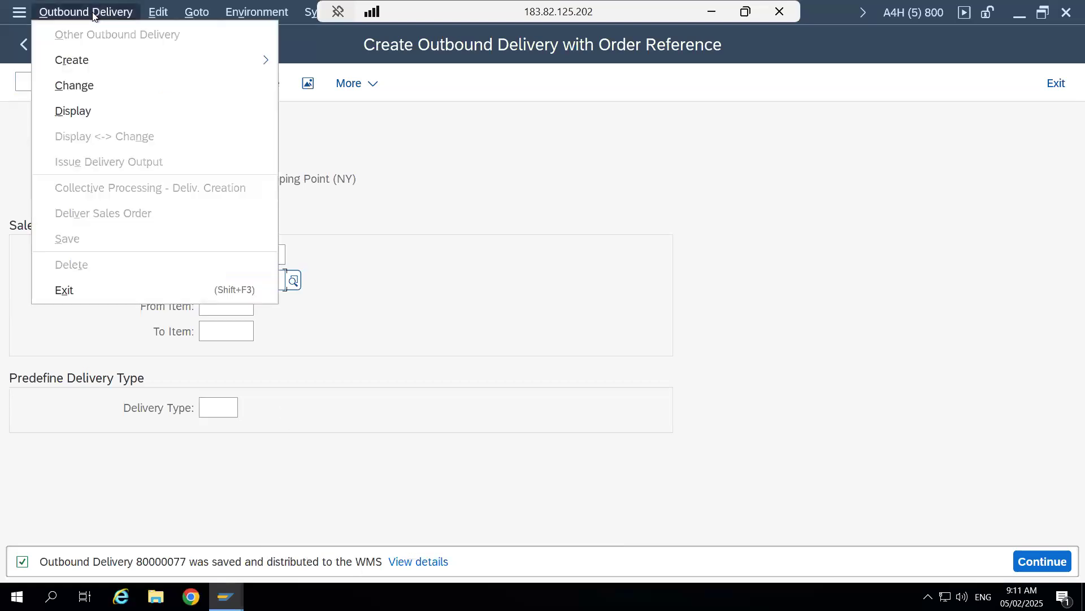
pyautogui.click(94, 113)
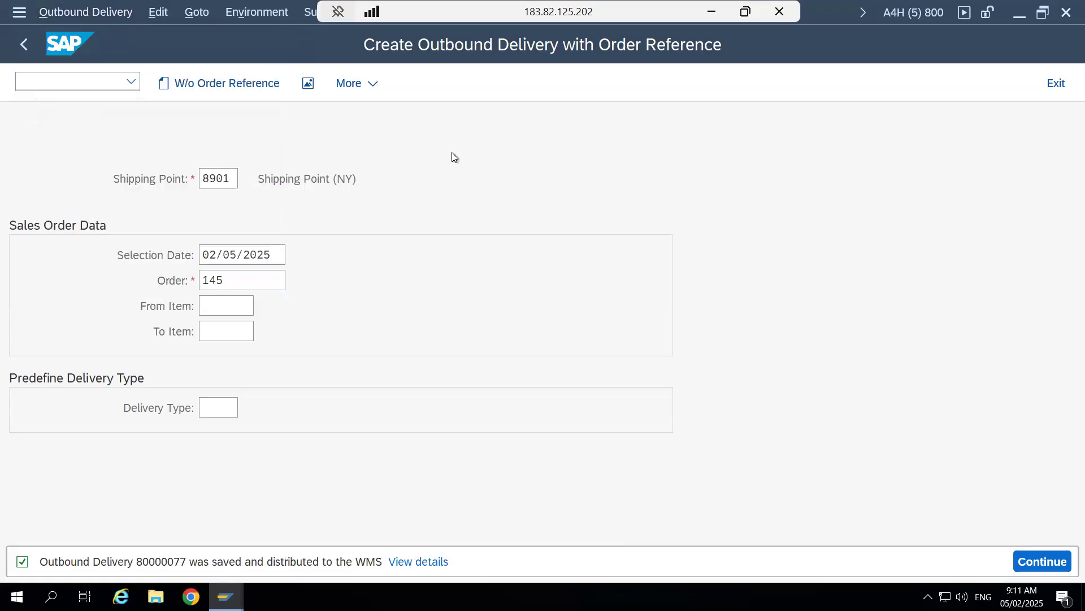
pyautogui.press('Return')
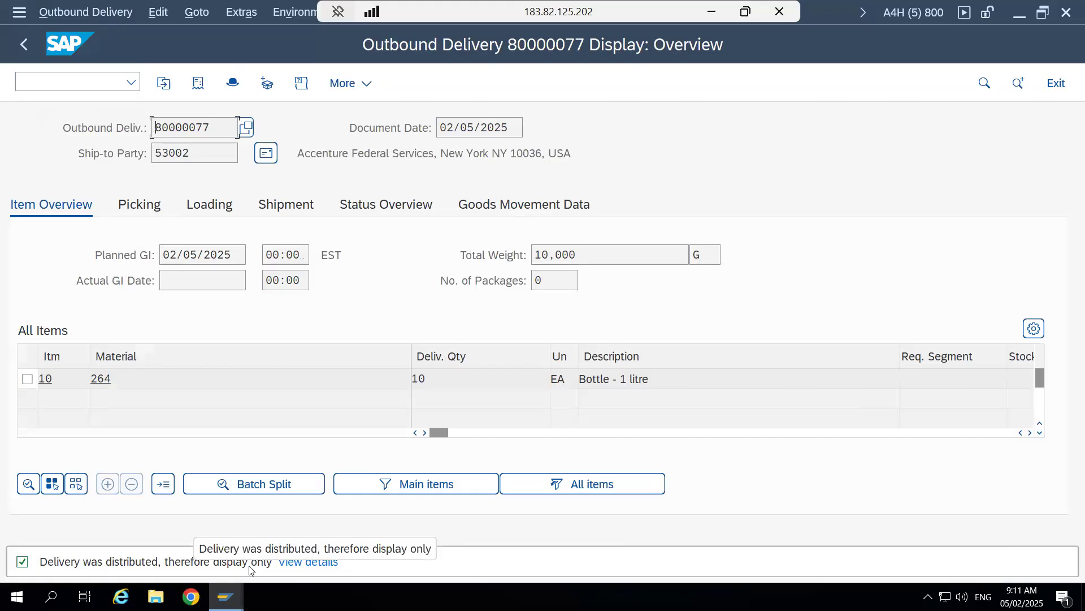
# - Minimize the remote session, switch to the Word document "#1 - Outbound Process Flow" and examine the outbound part of the ERP-to-EWM diagram
pyautogui.click(712, 12)
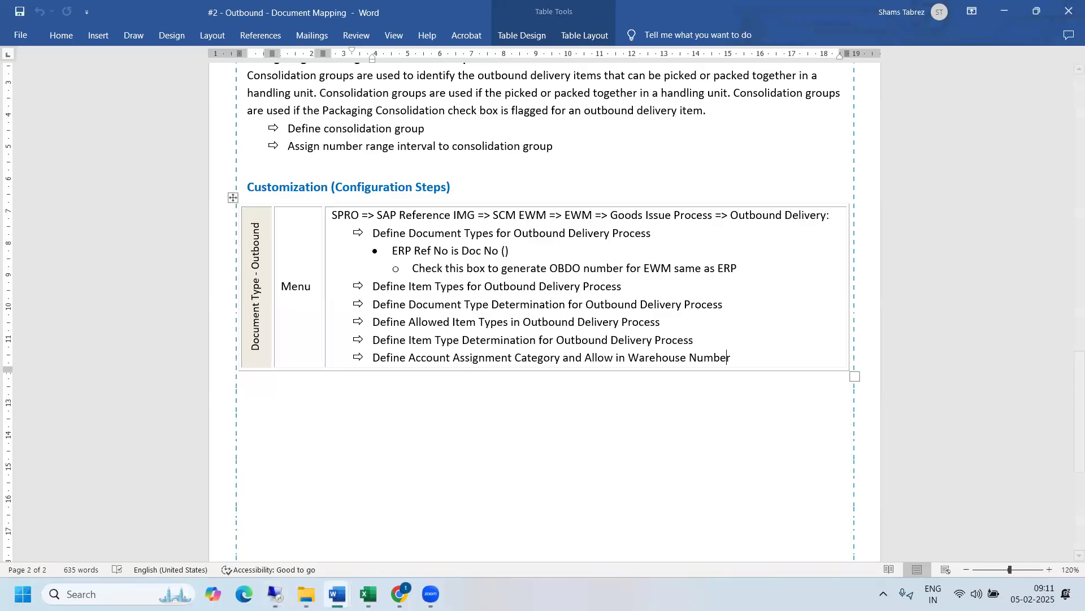
pyautogui.moveTo(338, 594)
pyautogui.click(162, 537)
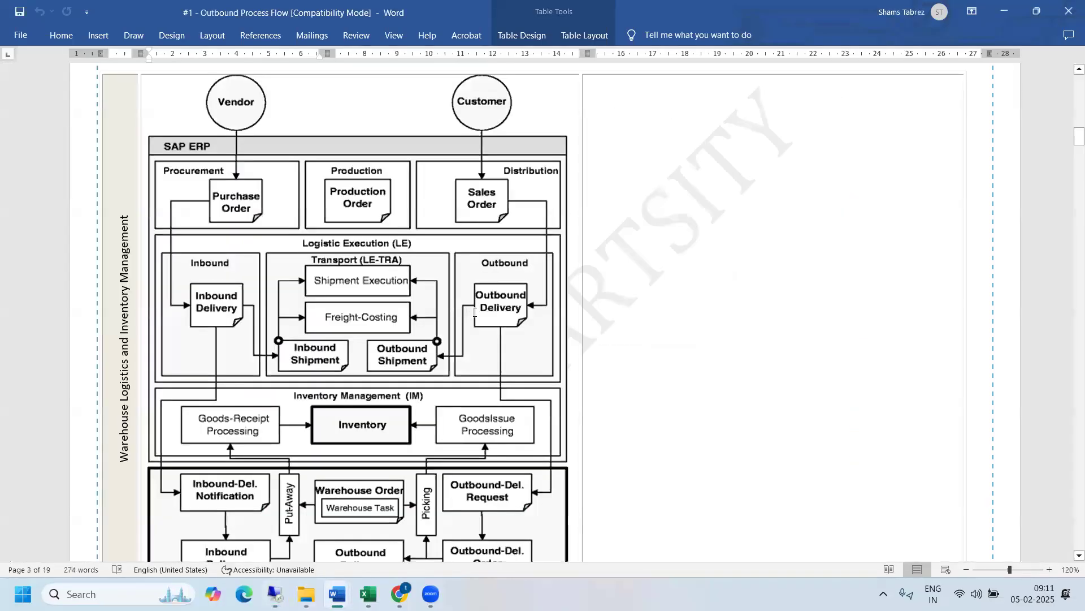
pyautogui.moveTo(1074, 137); pyautogui.dragTo(1070, 144)
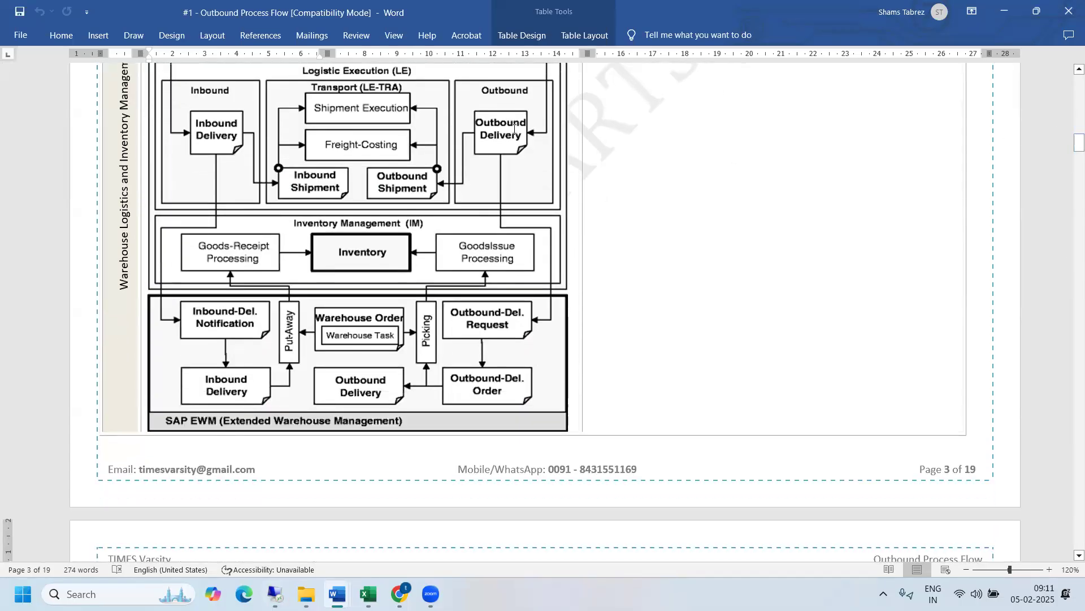
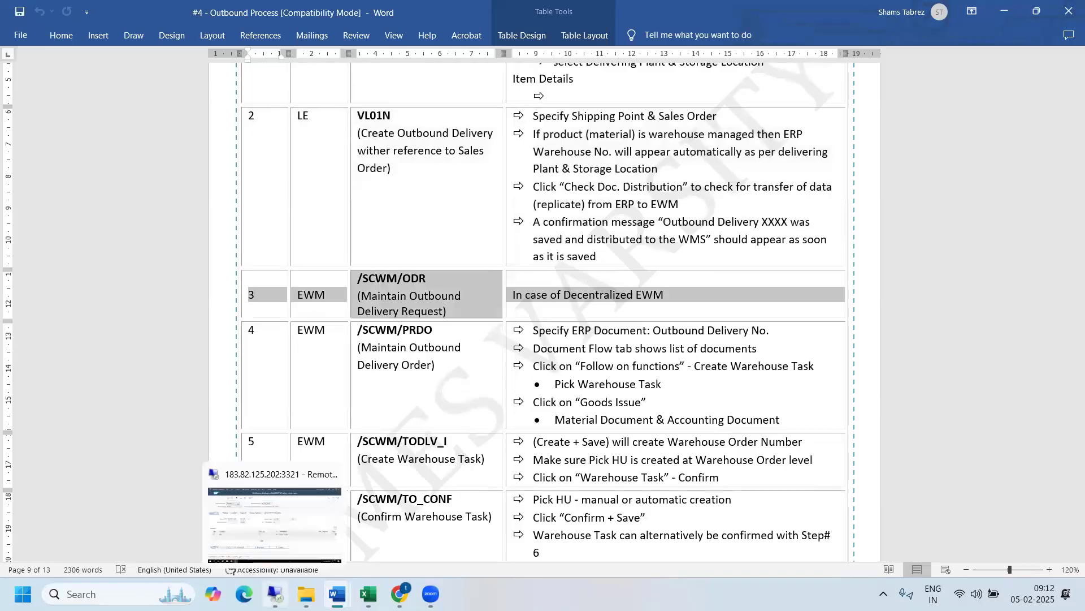
# - Switch to the remote desktop session and try to bring back its display by resizing, minimizing and reopening the window
pyautogui.click(282, 592)
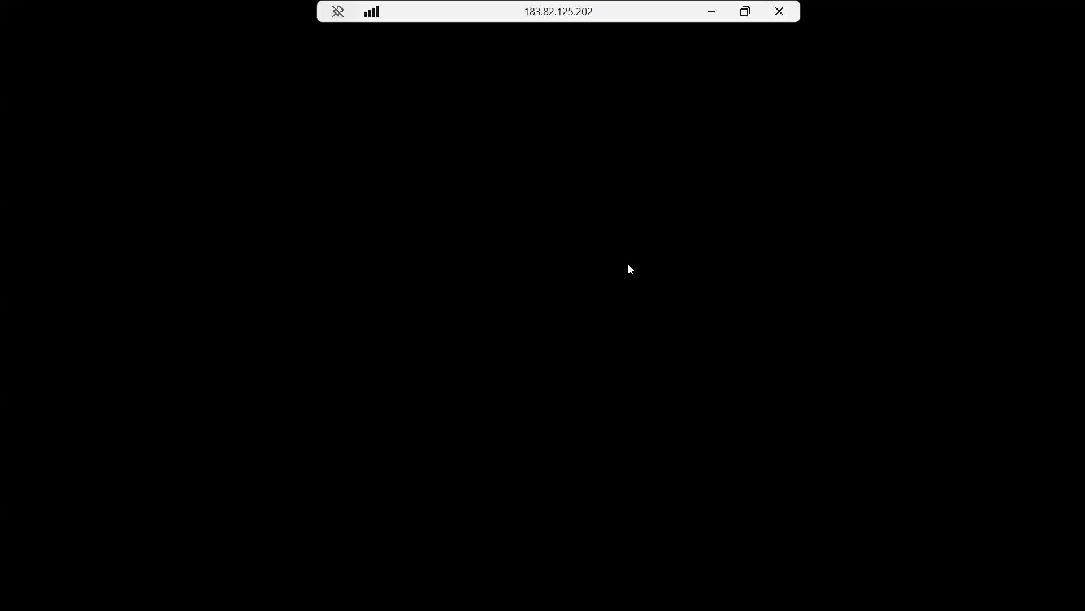
pyautogui.click(745, 11)
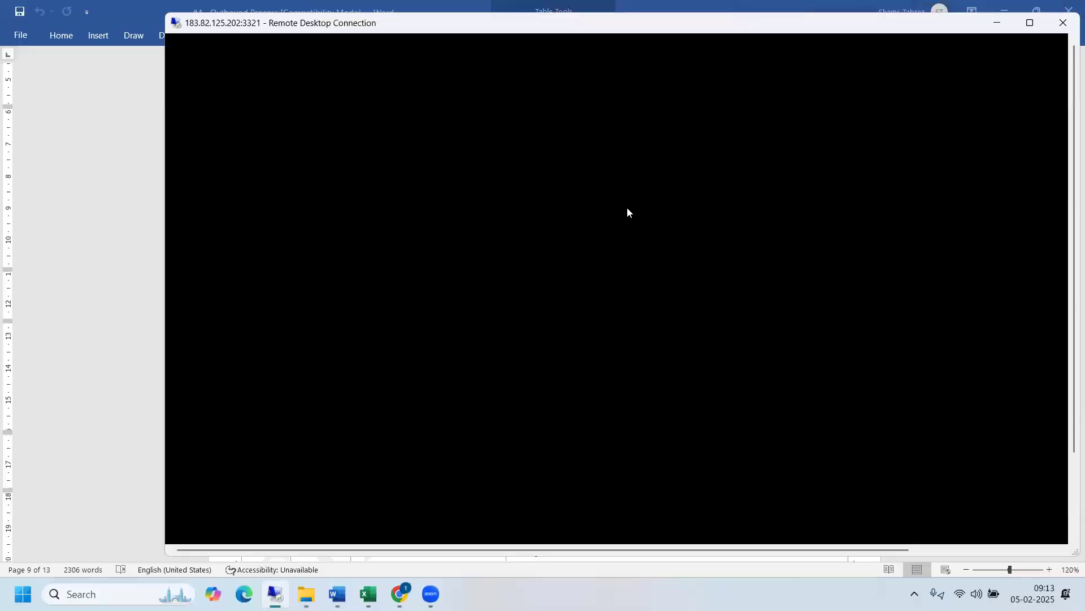
pyautogui.click(1030, 23)
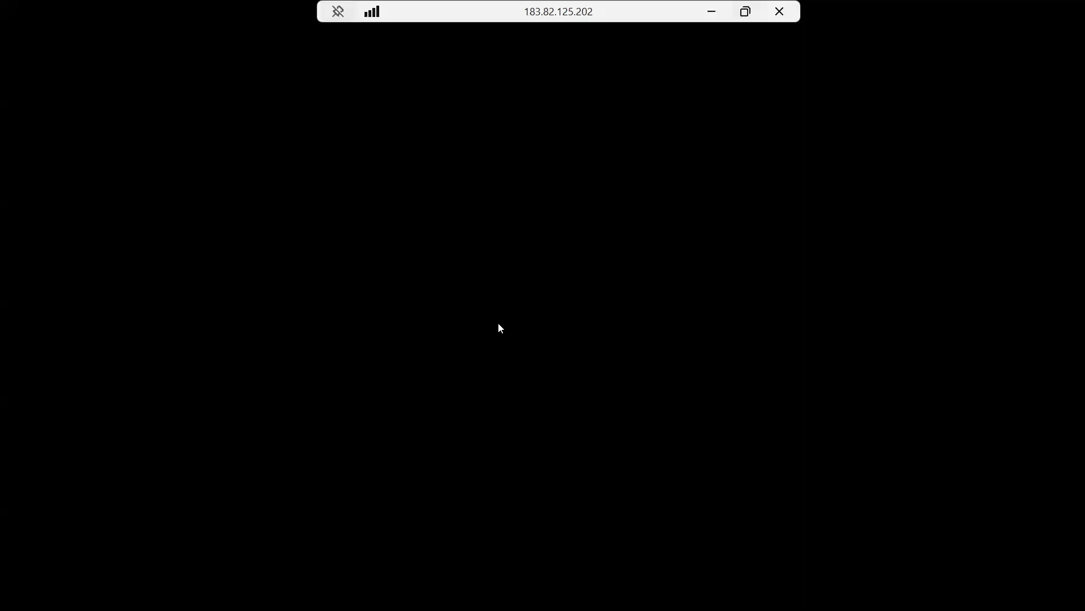
pyautogui.click(711, 11)
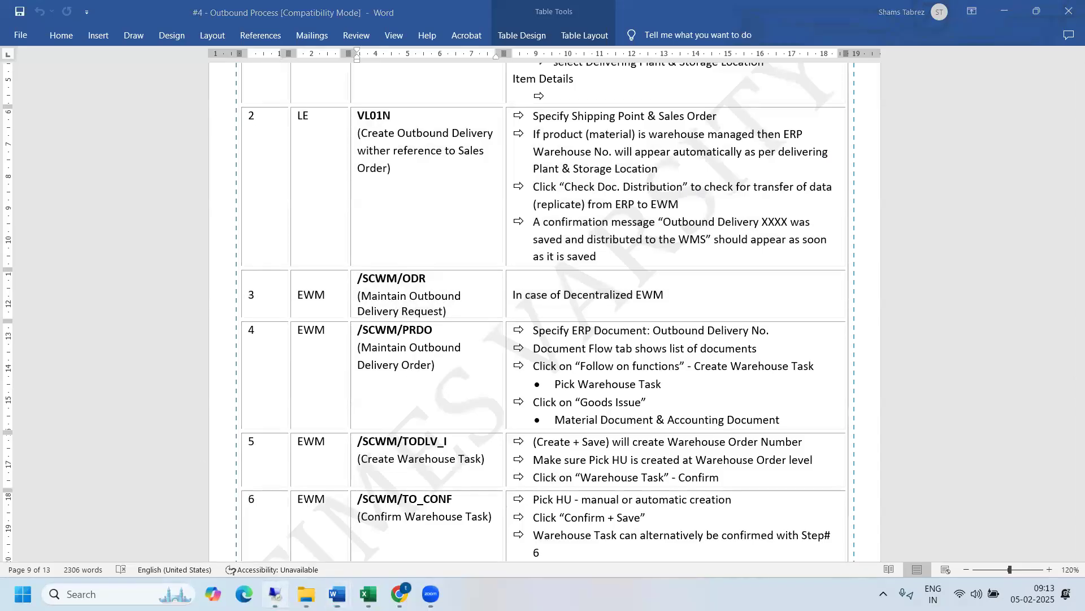
pyautogui.click(275, 594)
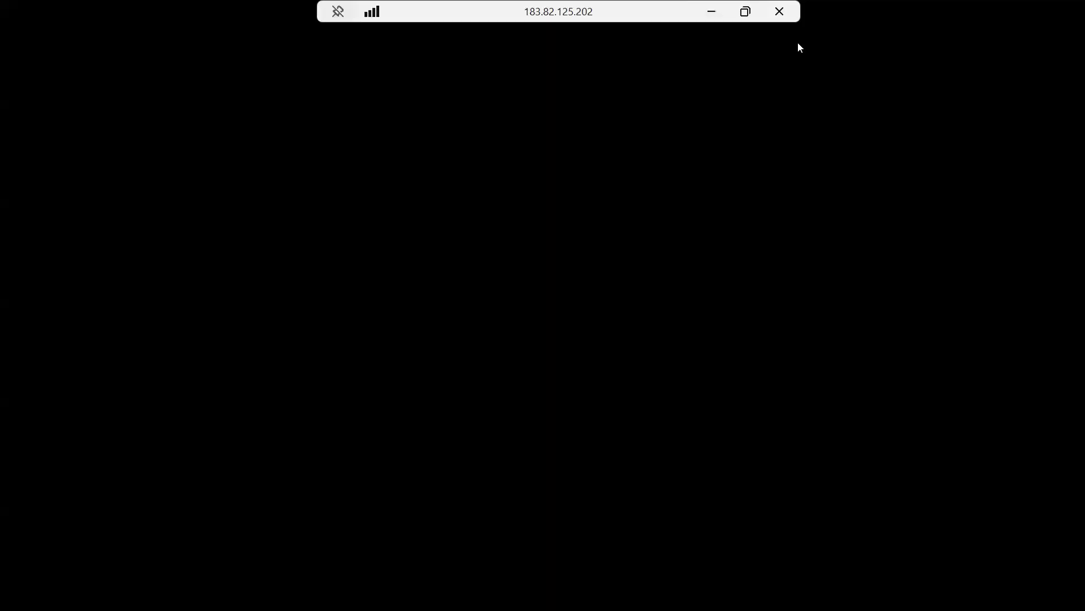
# - Disconnect the remote desktop session and reconnect to the same computer despite the certificate warning
pyautogui.click(780, 11)
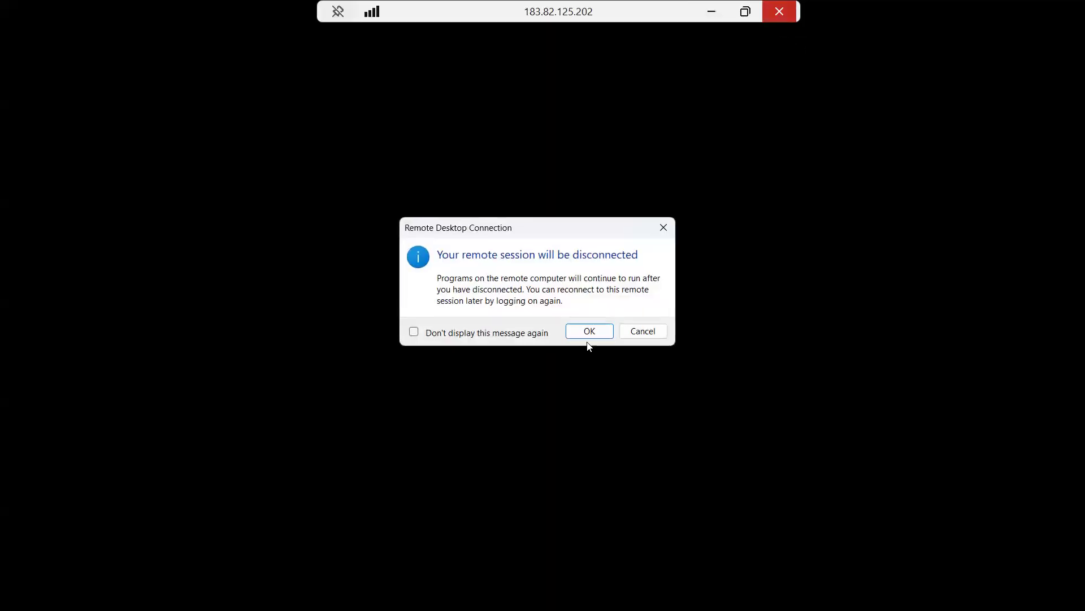
pyautogui.click(586, 332)
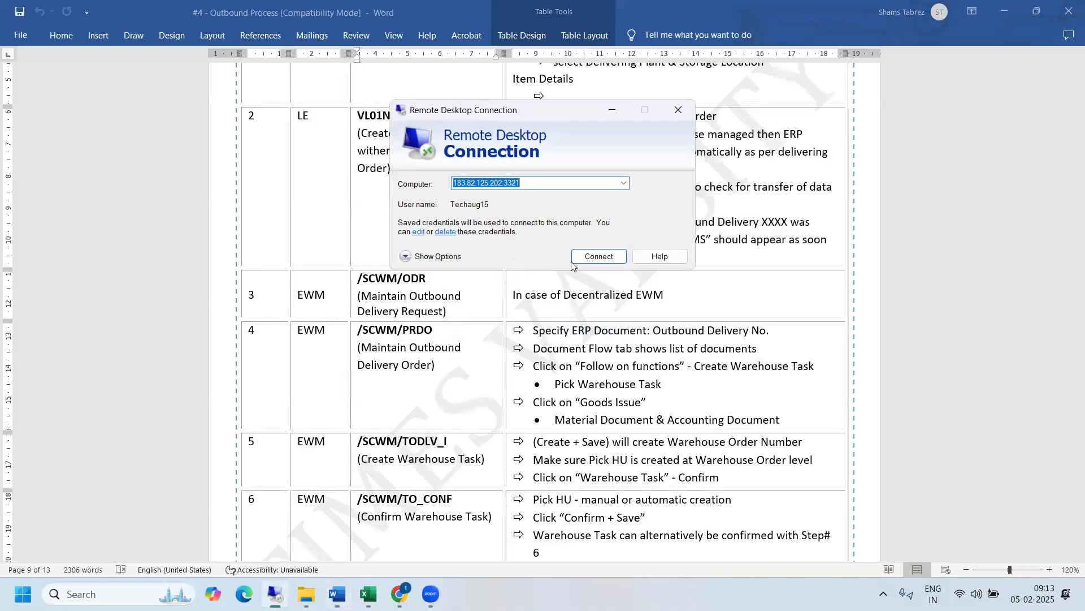
pyautogui.click(602, 256)
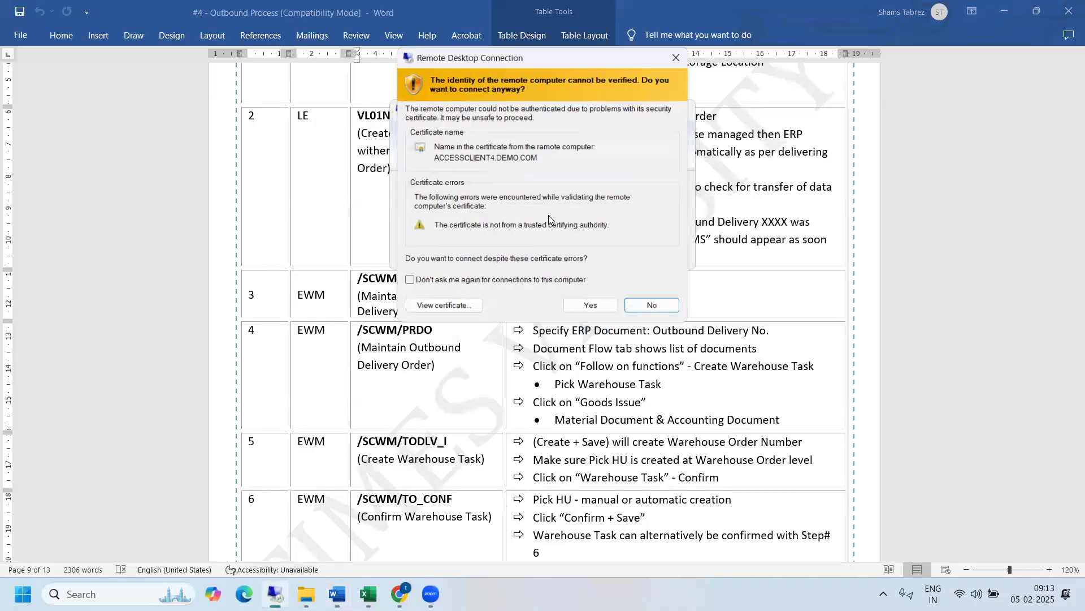
pyautogui.click(591, 306)
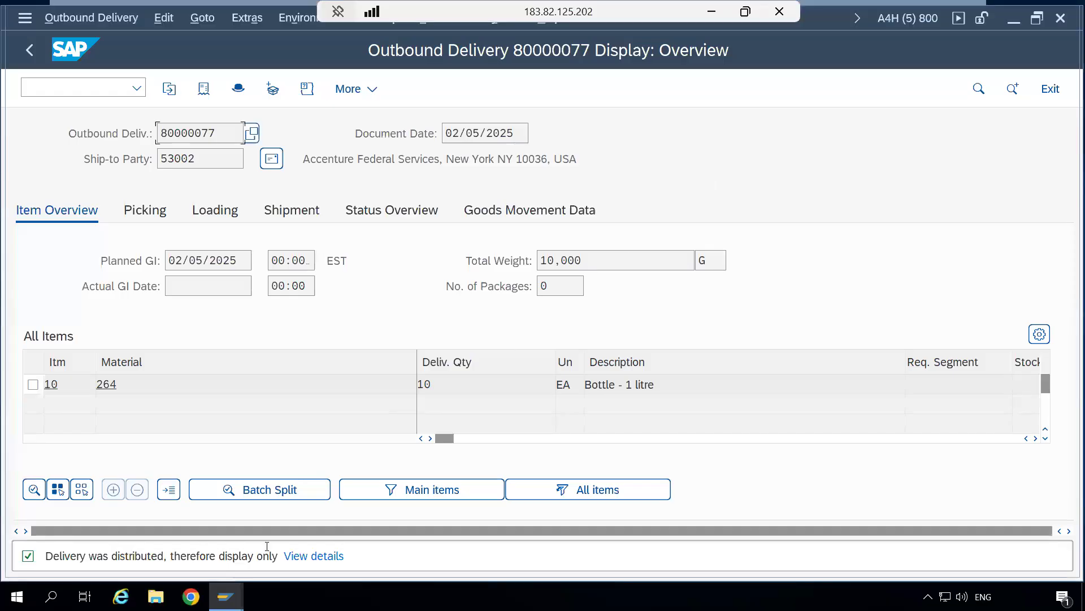
# - Open a new SAP session from the item type mapping session and highlight the step 3 row, /SCWM/ODR, in the Word document
pyautogui.moveTo(226, 596)
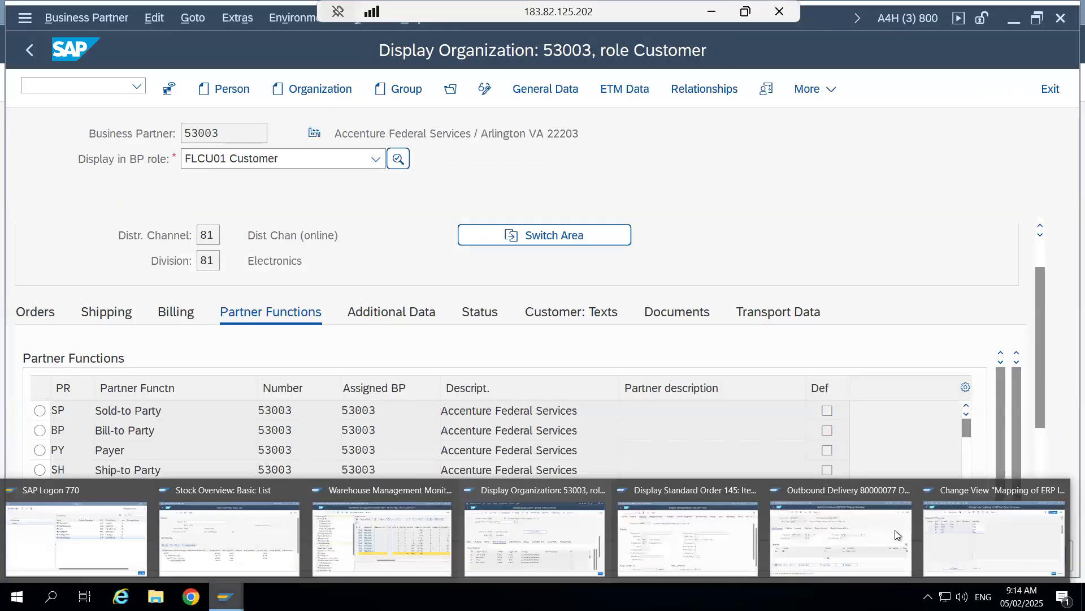
pyautogui.click(951, 531)
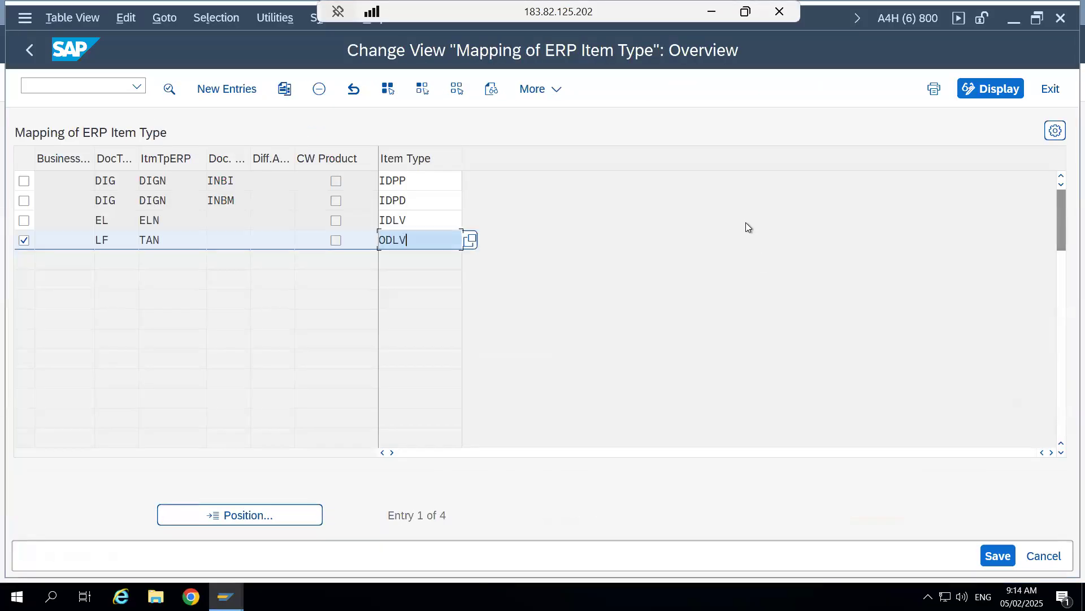
pyautogui.click(745, 222)
pyautogui.hotkey('ctrl', 'n')
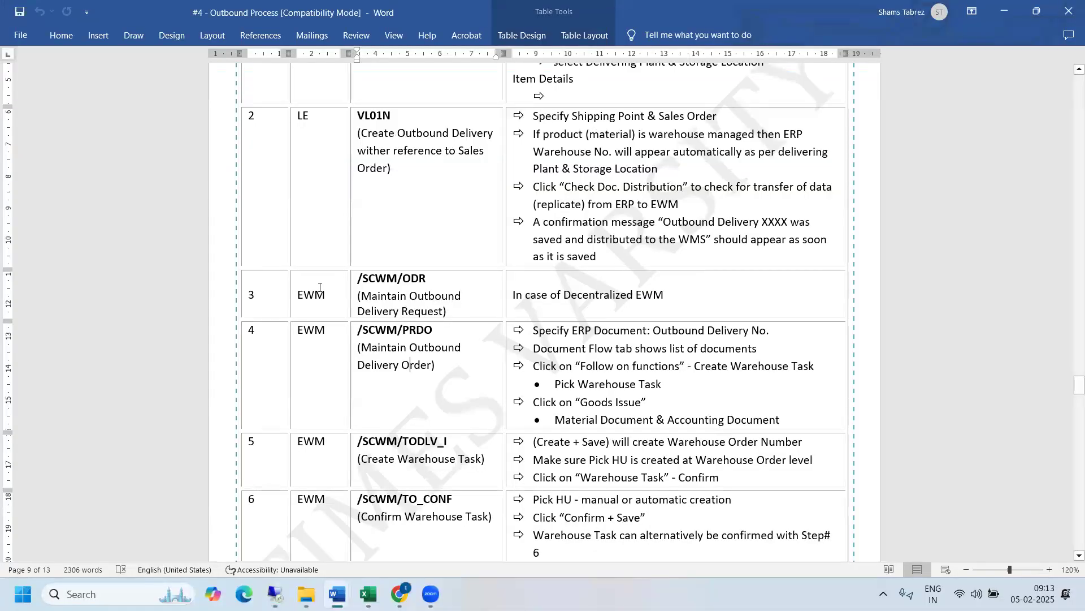
pyautogui.moveTo(249, 295); pyautogui.dragTo(565, 303)
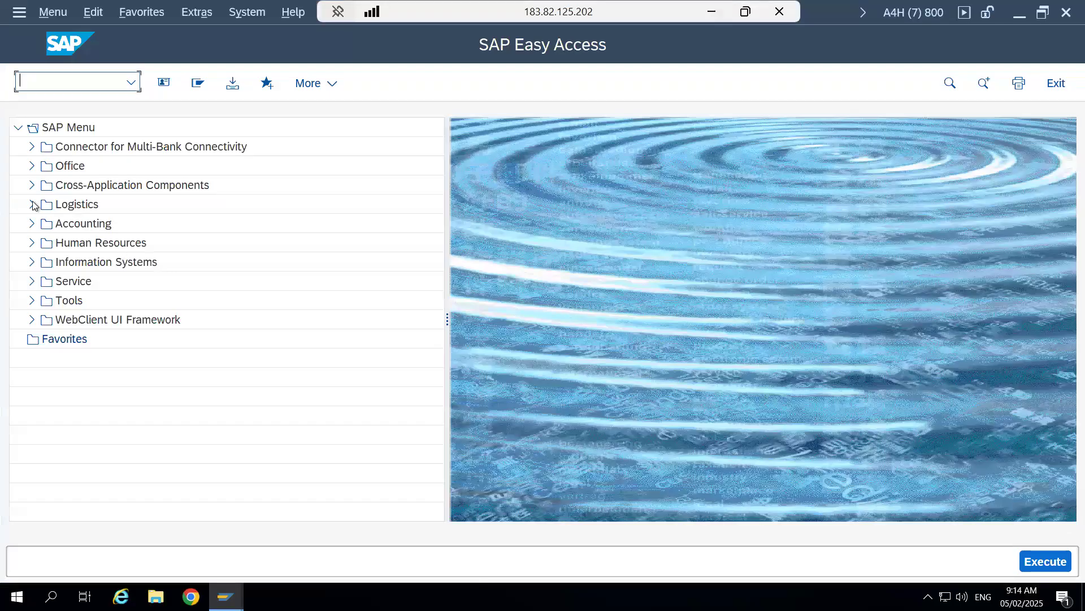
# - Under Logistics, SCM Extended Warehouse Management, expand Delivery Processing down to Outbound Delivery and try to open /SCWM/ODR
pyautogui.click(32, 204)
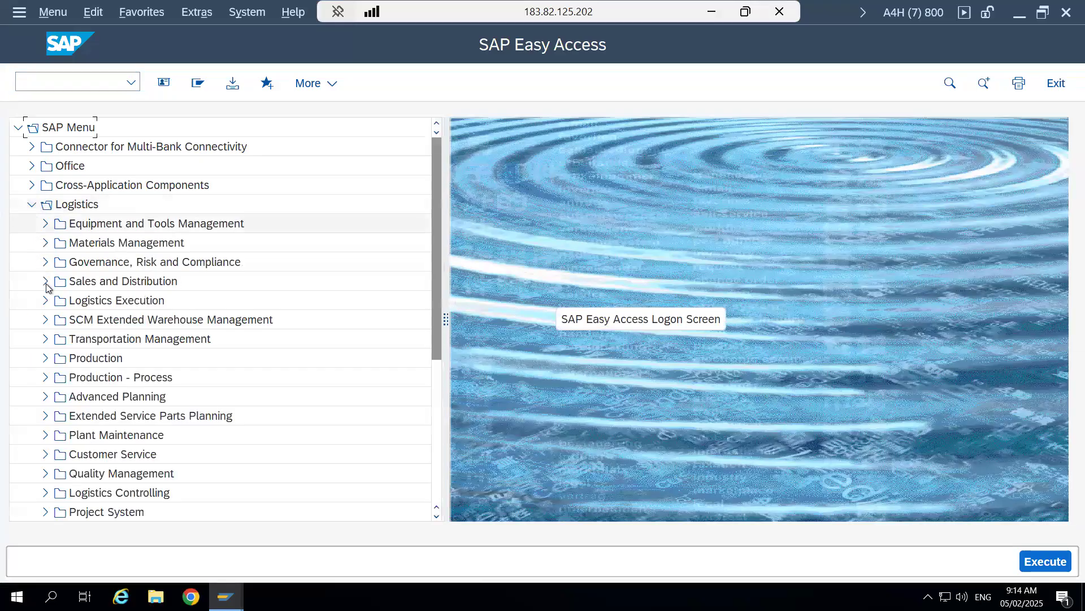
pyautogui.click(46, 319)
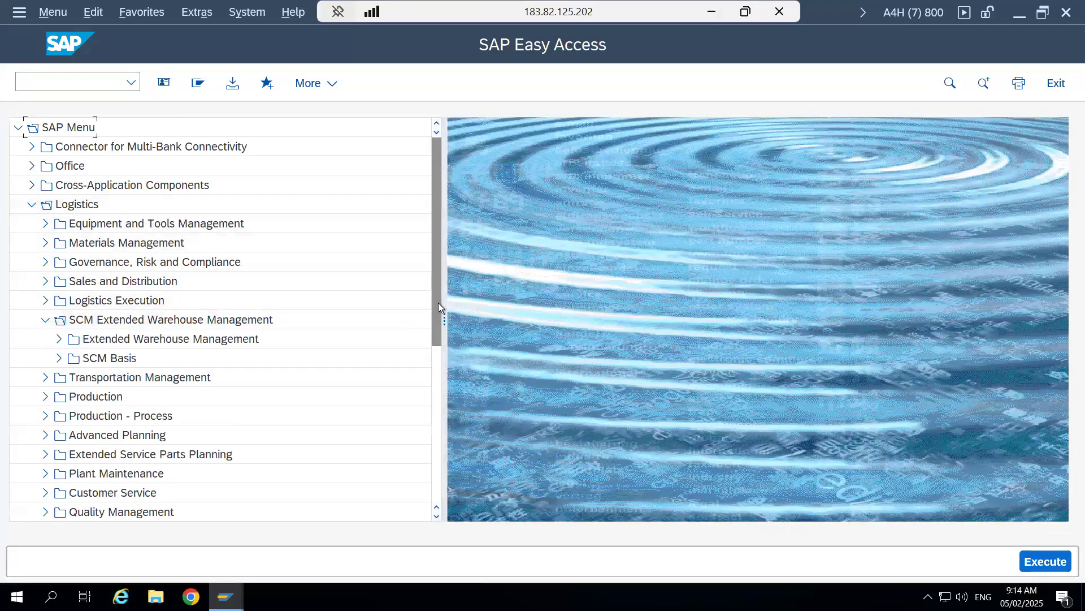
pyautogui.scroll(-1, 436, 368)
pyautogui.scroll(-2, 435, 368)
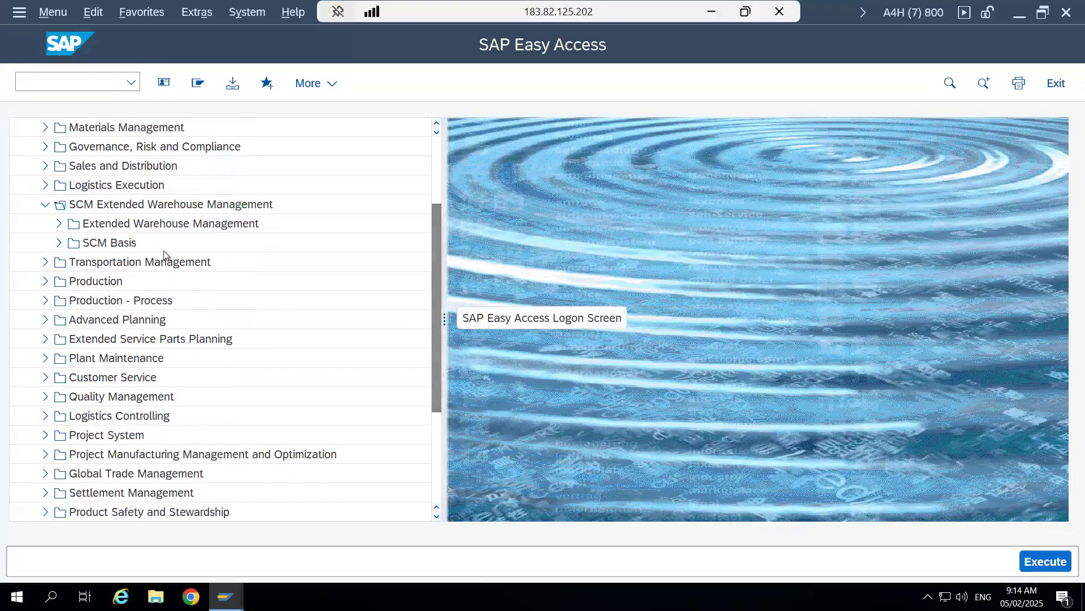
pyautogui.click(60, 224)
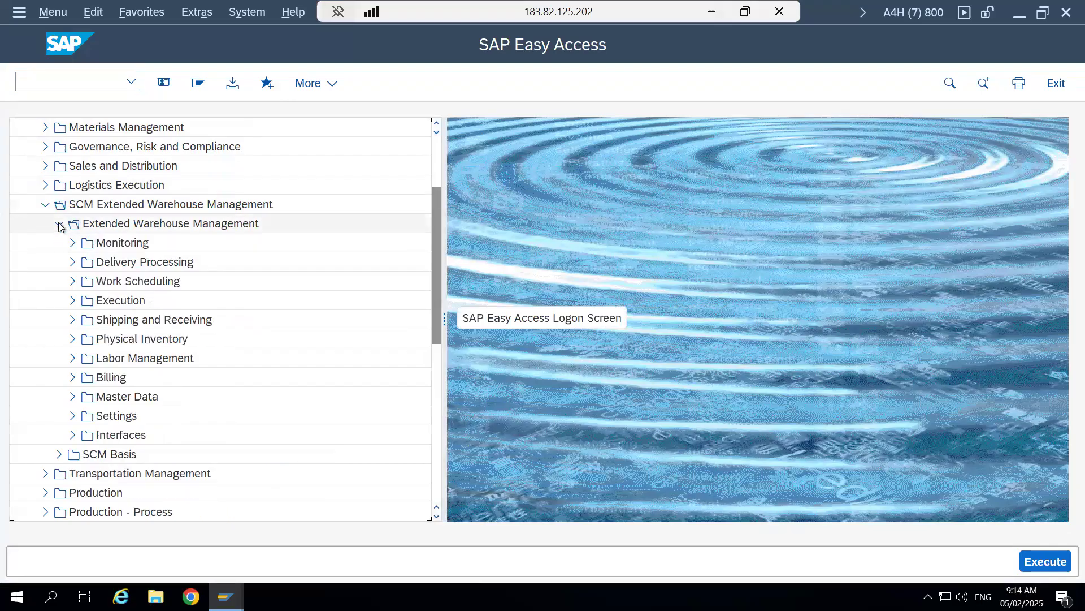
pyautogui.click(72, 263)
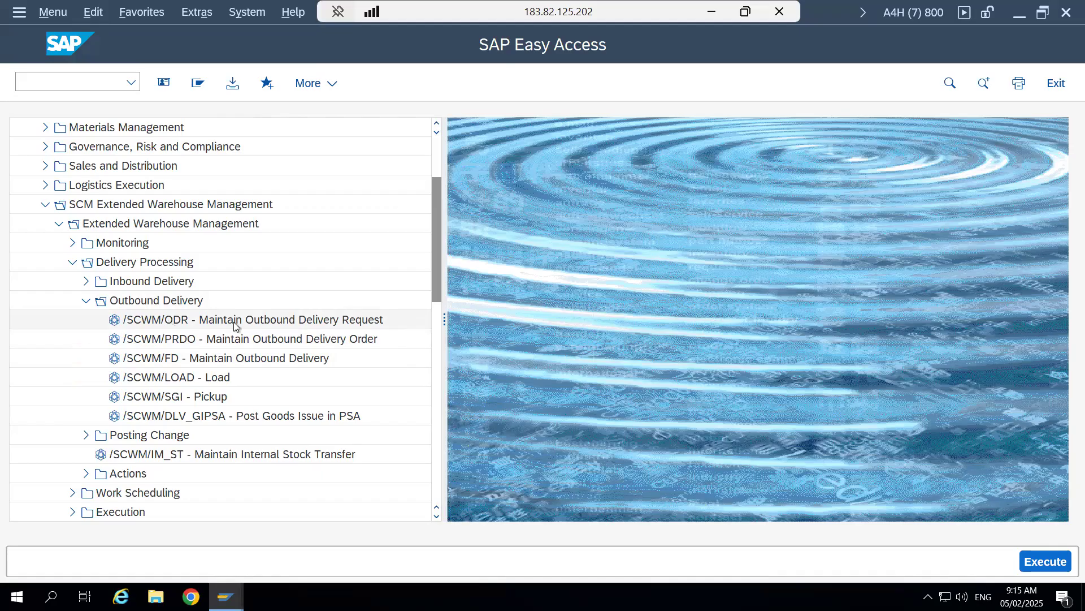
pyautogui.doubleClick(117, 320)
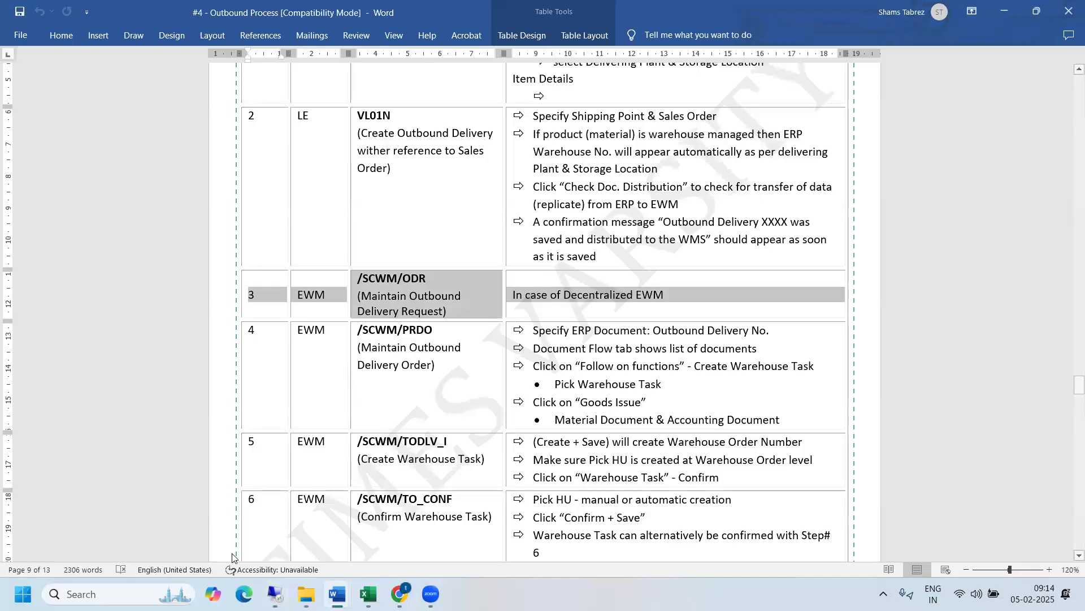
# - Switch to the Word document "#1 - Outbound Process Flow" and examine the diagram comparing decentralized and embedded EWM
pyautogui.moveTo(337, 593)
pyautogui.click(175, 537)
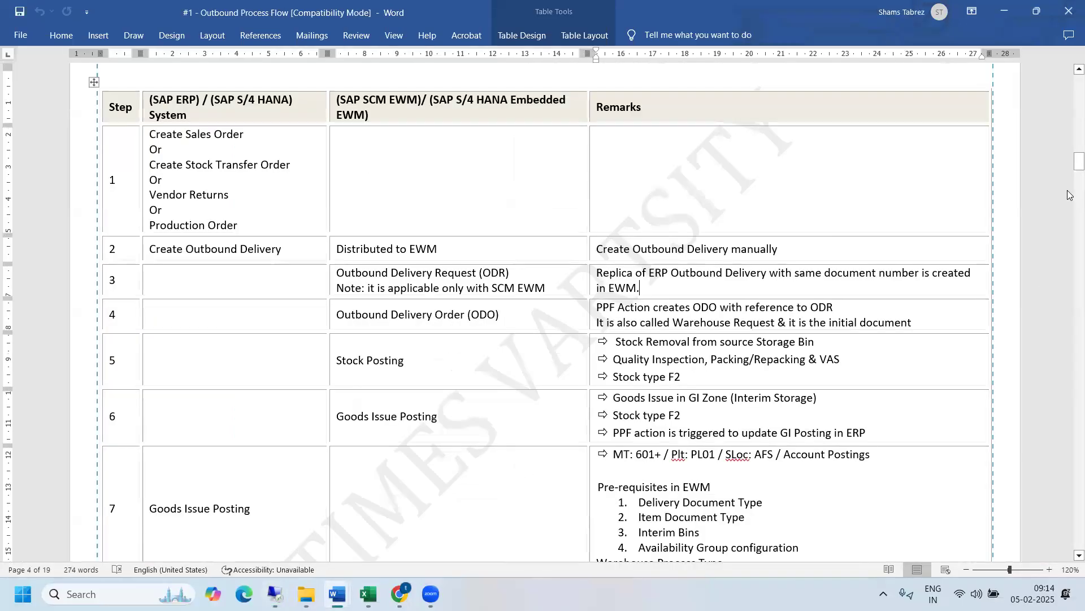
pyautogui.moveTo(1071, 167); pyautogui.dragTo(1059, 255)
pyautogui.scroll(2, 533, 334)
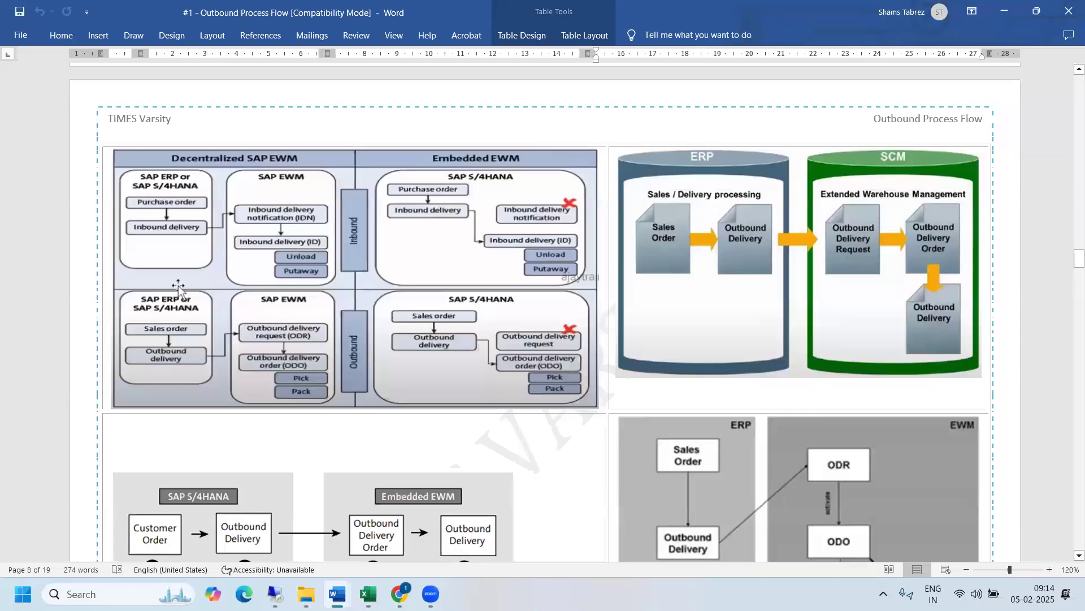
# - Return to the SAP session, open /SCWM/PRDO and check the shipping office in its default values
pyautogui.moveTo(275, 594)
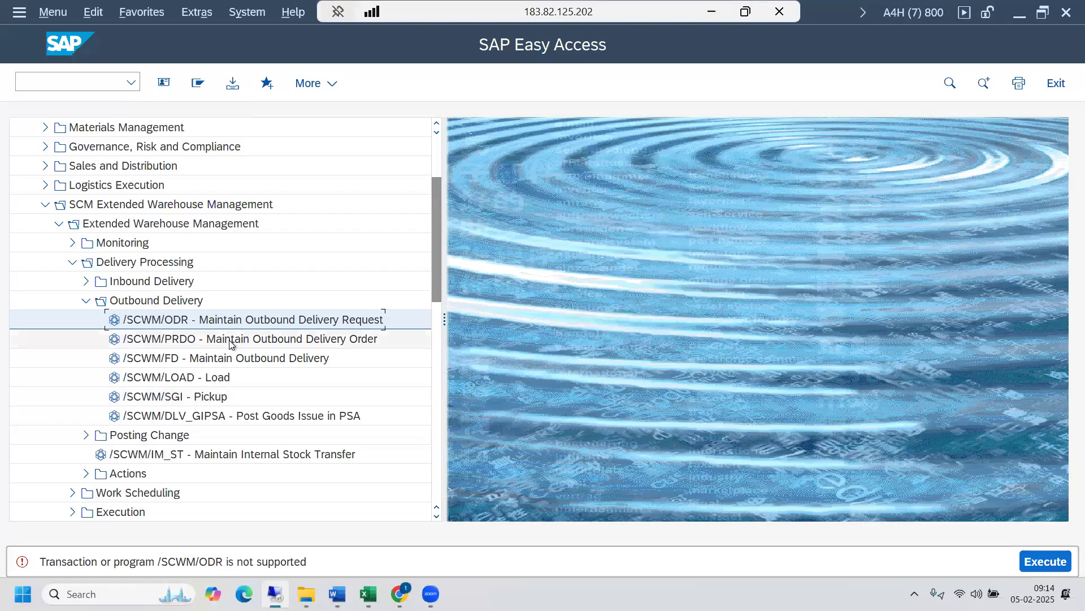
pyautogui.click(229, 340)
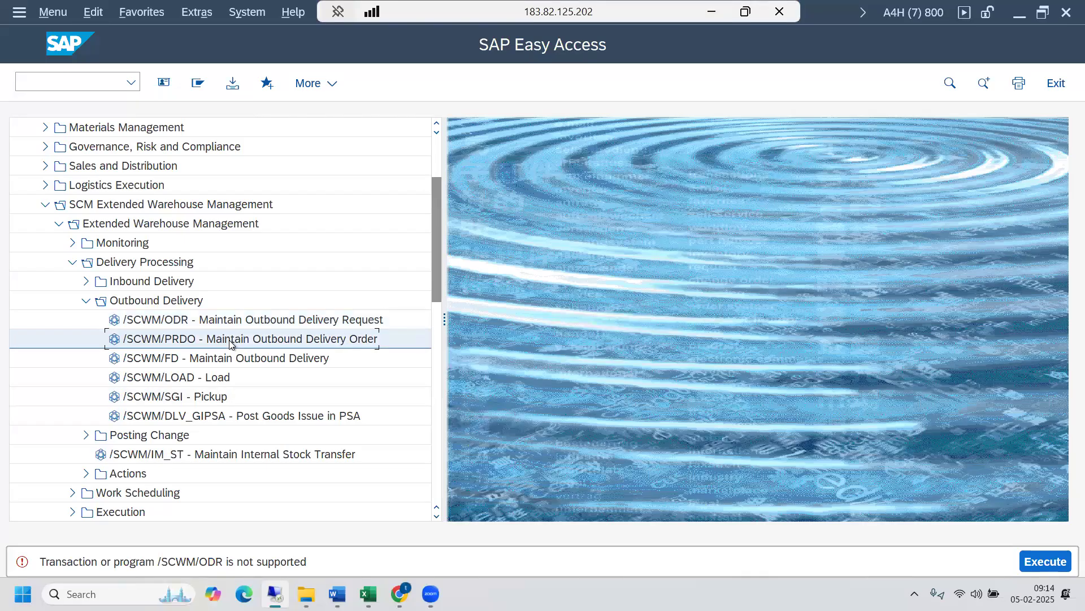
pyautogui.doubleClick(165, 339)
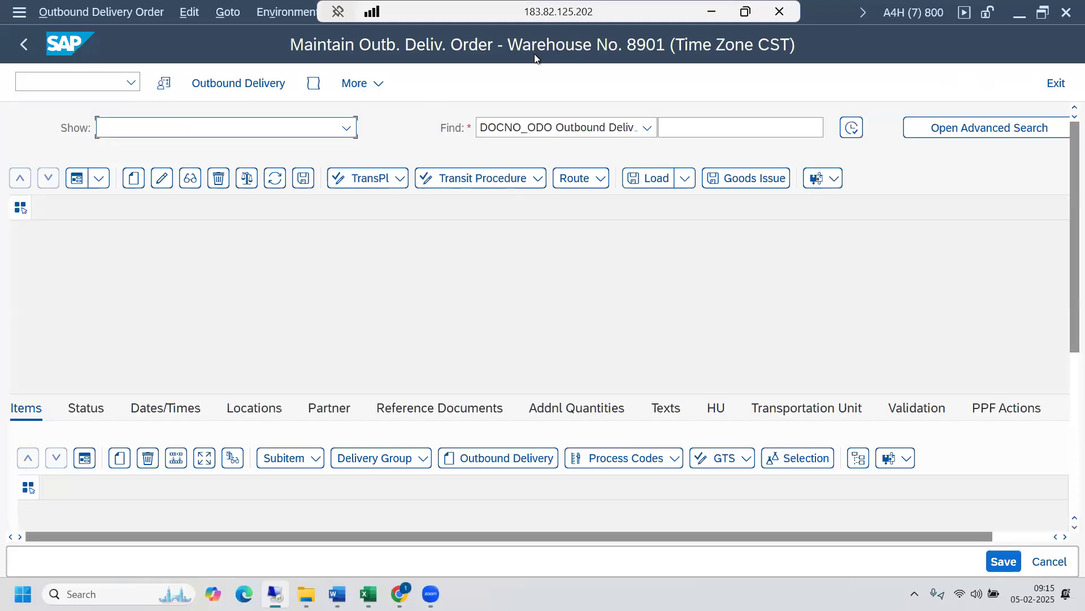
pyautogui.click(163, 83)
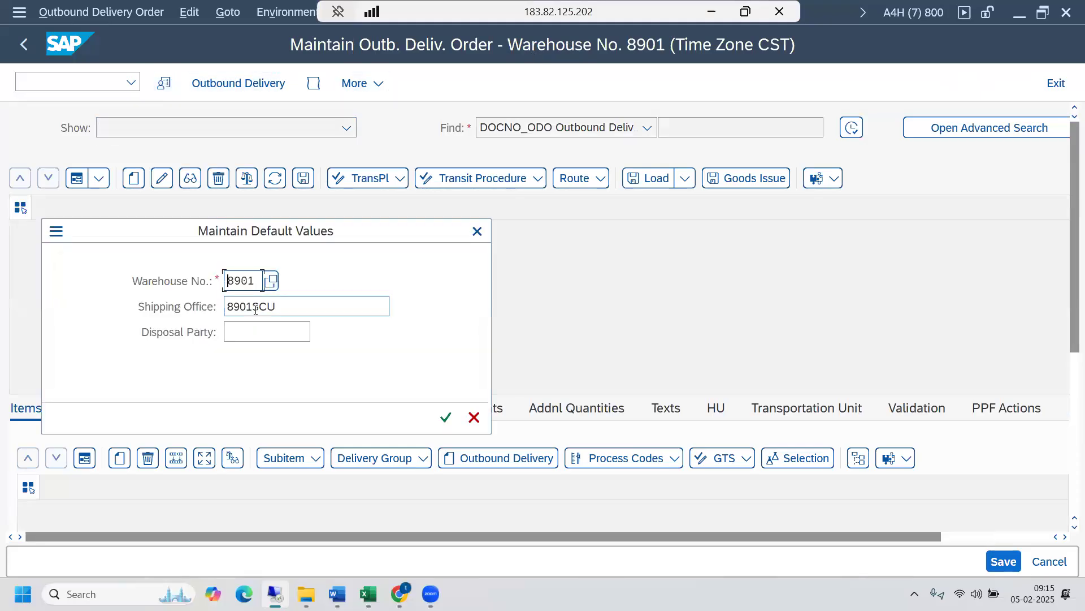
pyautogui.click(324, 305)
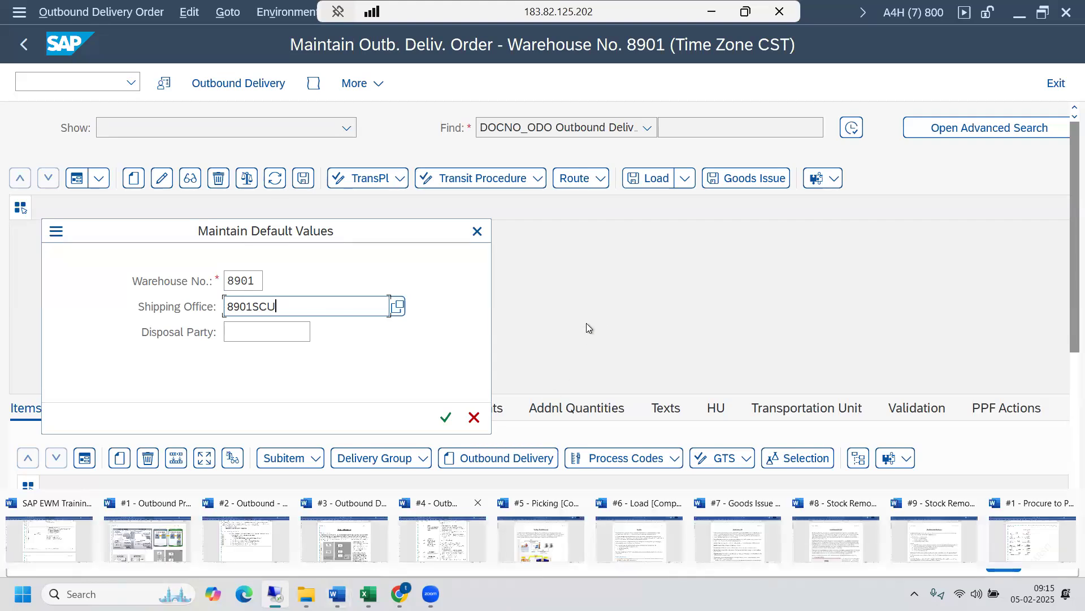
# - Minimize the remote session, switch to the Procurement Processes folder in File Explorer and go back to "#4 - Logistics Modules"
pyautogui.press('super+d')
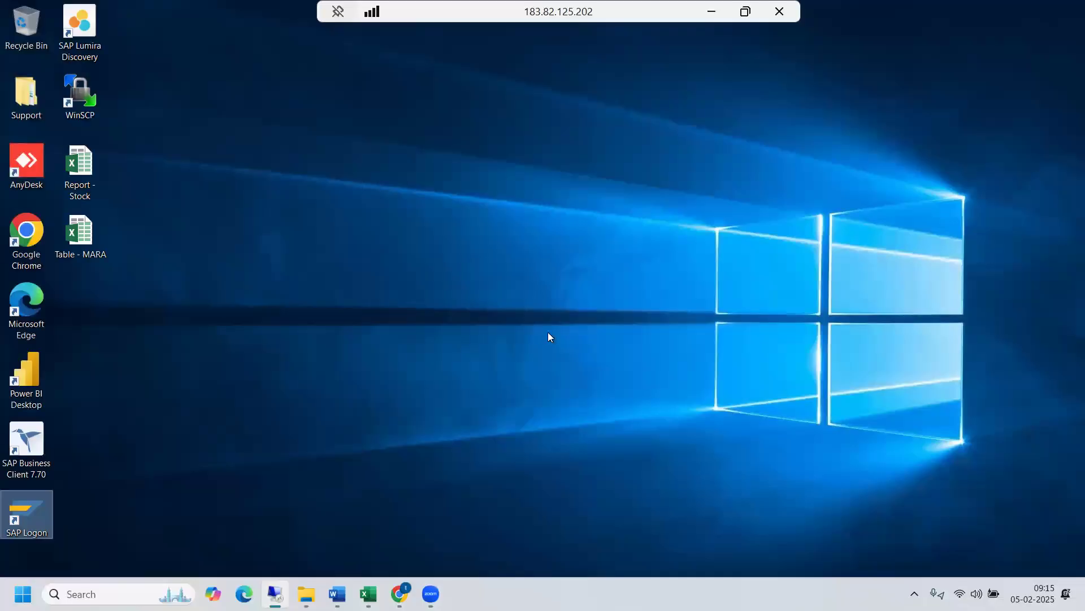
pyautogui.click(711, 12)
pyautogui.moveTo(306, 594)
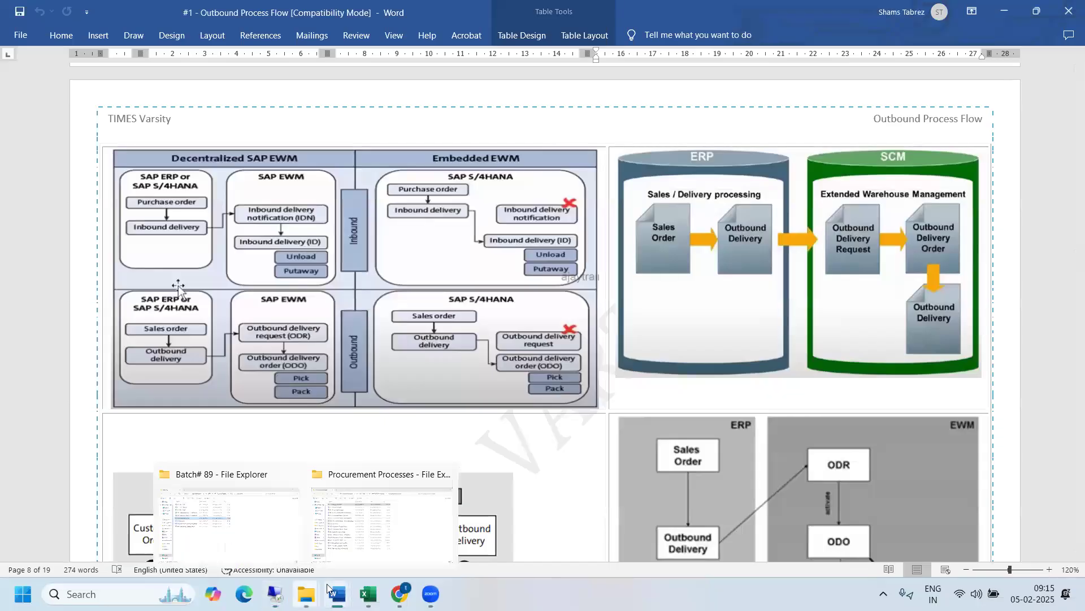
pyautogui.click(404, 551)
pyautogui.click(23, 45)
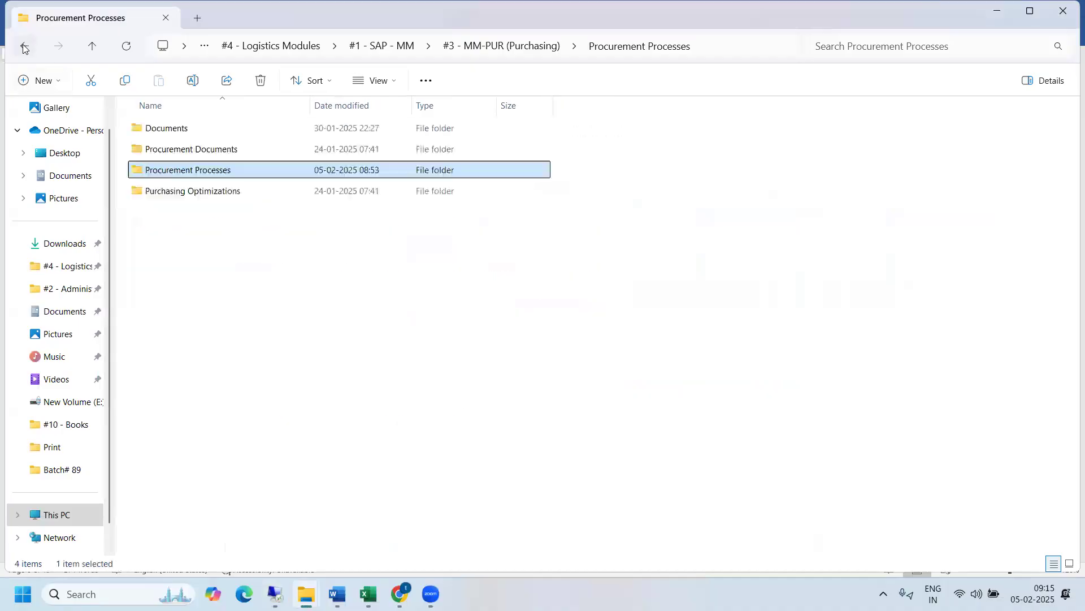
pyautogui.click(23, 45)
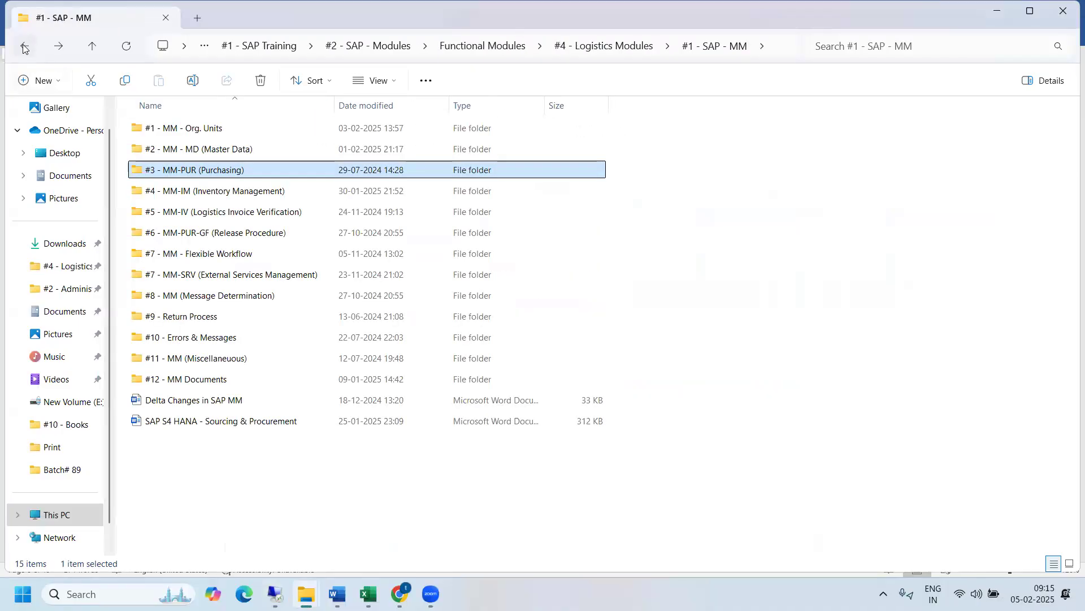
pyautogui.click(23, 46)
# - Open "#3 - Supply Chain Unit" from the "#4 - EWM Master Data" folder of "#5 - SAP - EWM" and highlight its business attribute rows
pyautogui.doubleClick(197, 211)
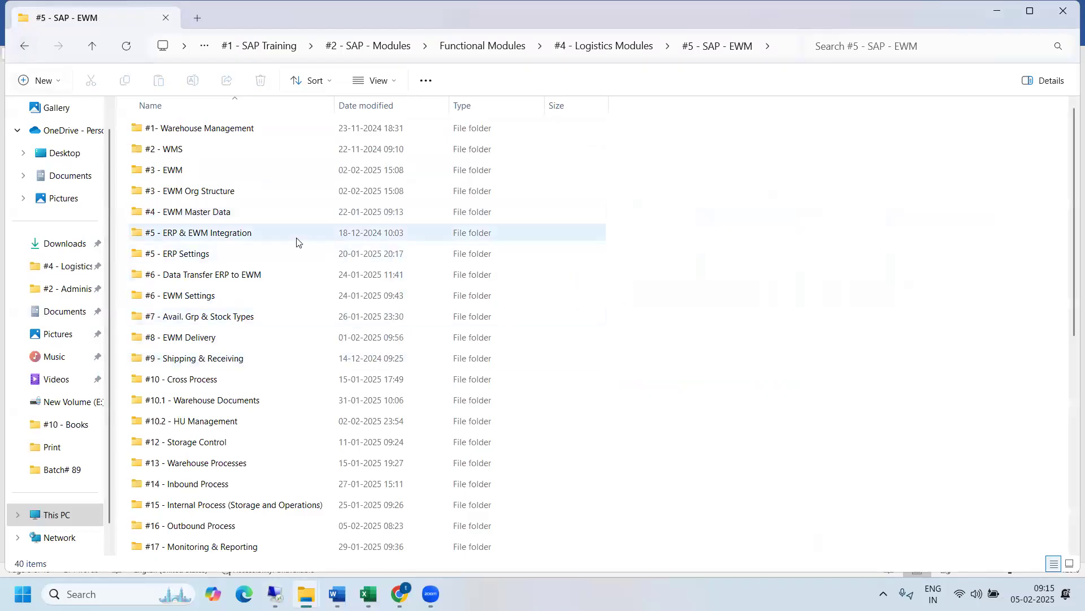
pyautogui.doubleClick(223, 214)
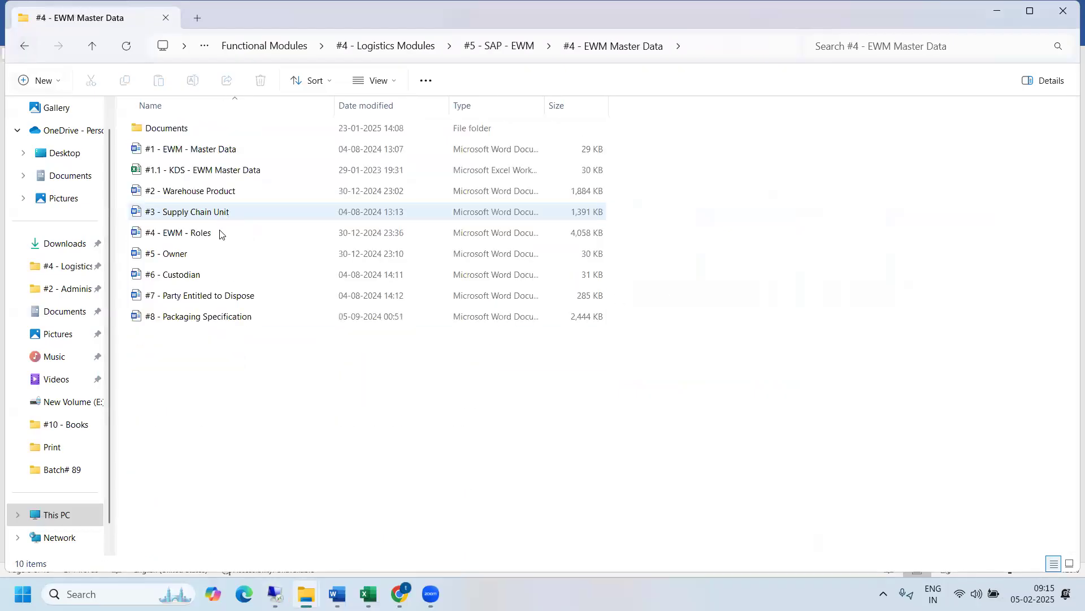
pyautogui.doubleClick(211, 217)
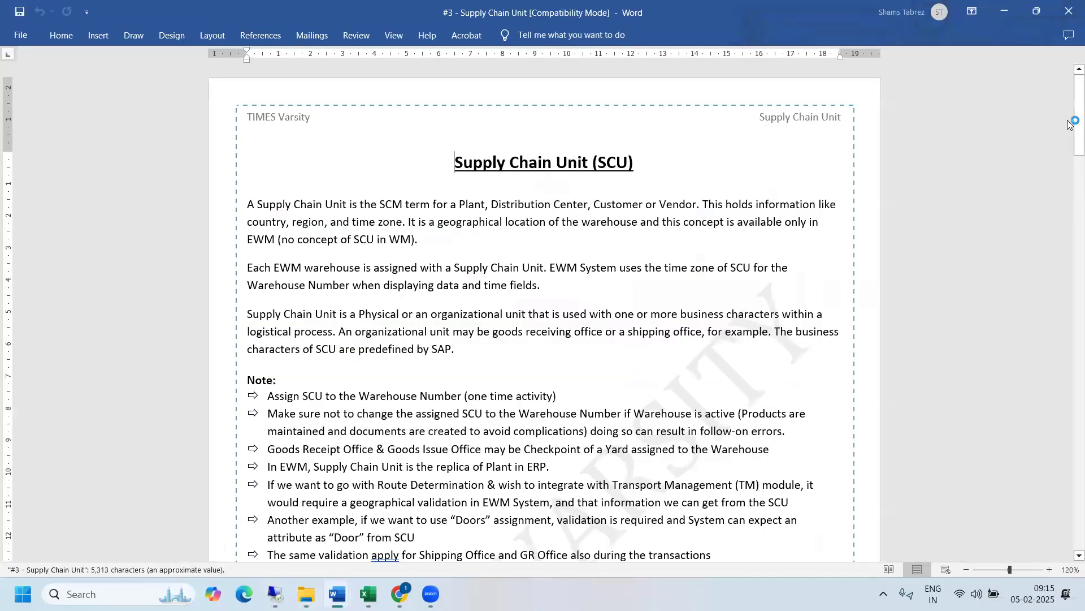
pyautogui.moveTo(1070, 123); pyautogui.dragTo(1067, 255)
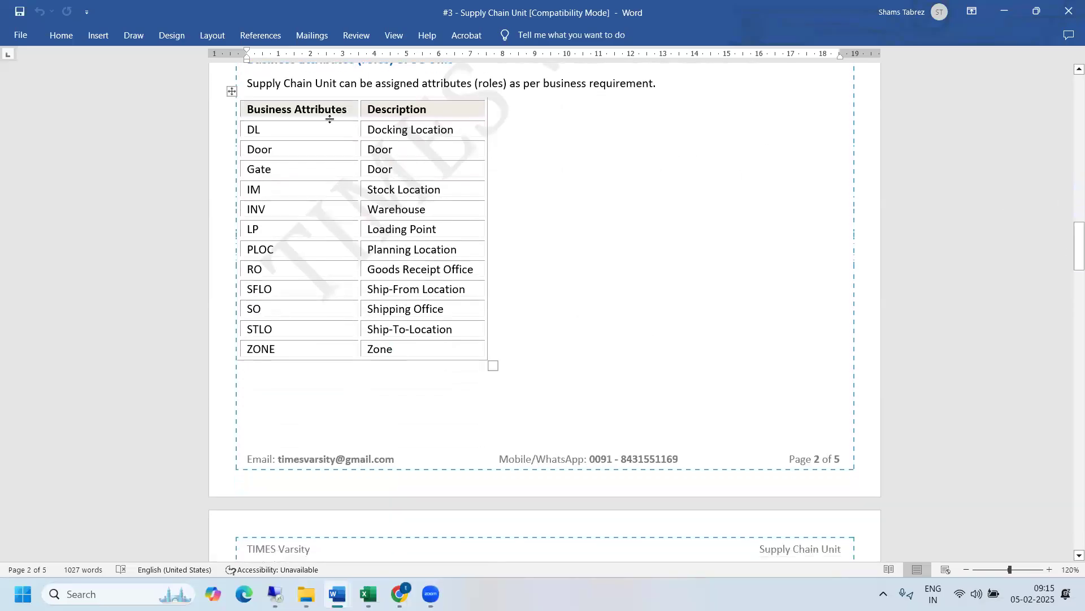
pyautogui.moveTo(317, 131); pyautogui.dragTo(418, 358)
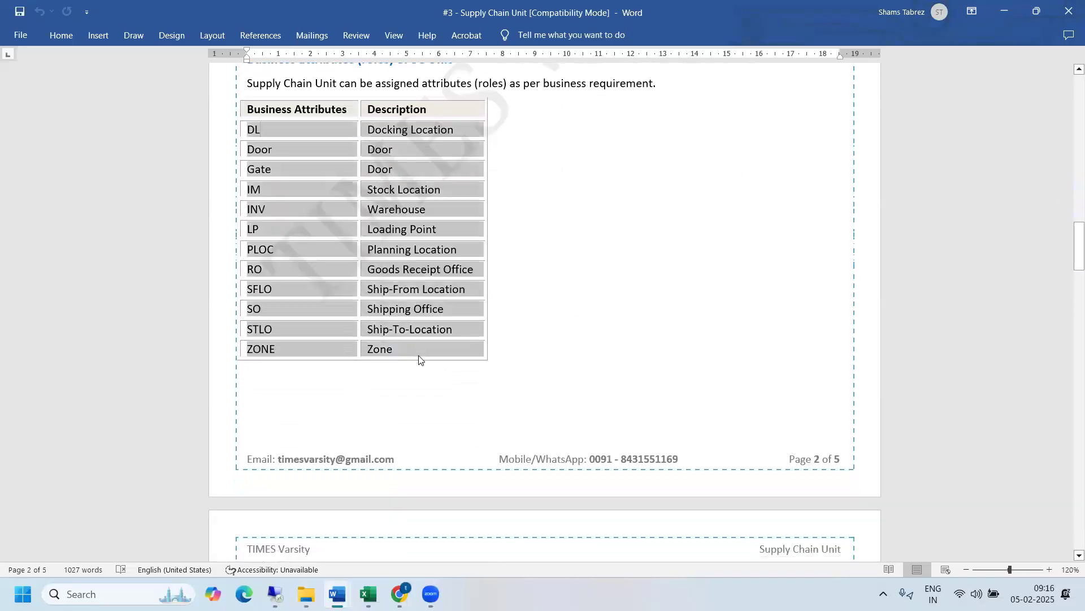
# - Highlight the whole business attributes table, header row included, in the Supply Chain Unit document
pyautogui.click(407, 344)
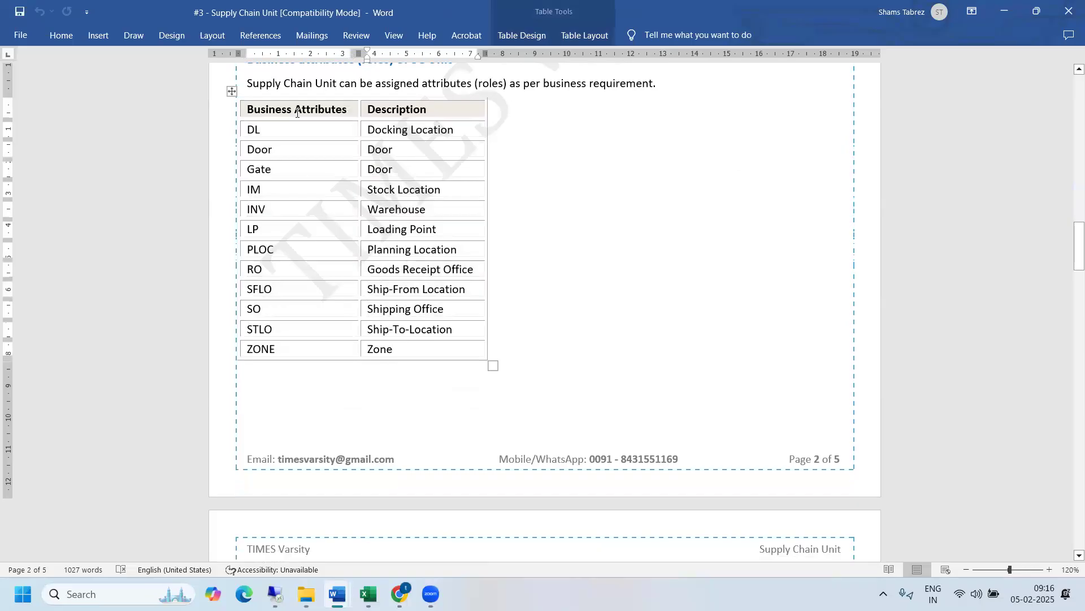
pyautogui.moveTo(296, 110); pyautogui.dragTo(400, 345)
pyautogui.click(401, 348)
pyautogui.moveTo(396, 348); pyautogui.dragTo(303, 128)
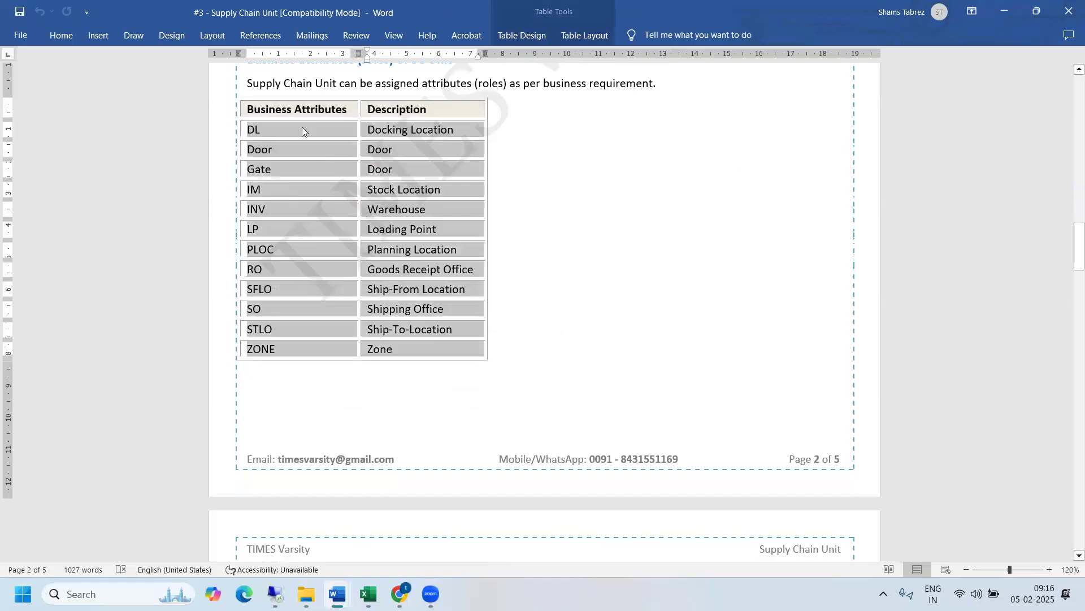
pyautogui.click(302, 128)
pyautogui.moveTo(291, 110); pyautogui.dragTo(401, 353)
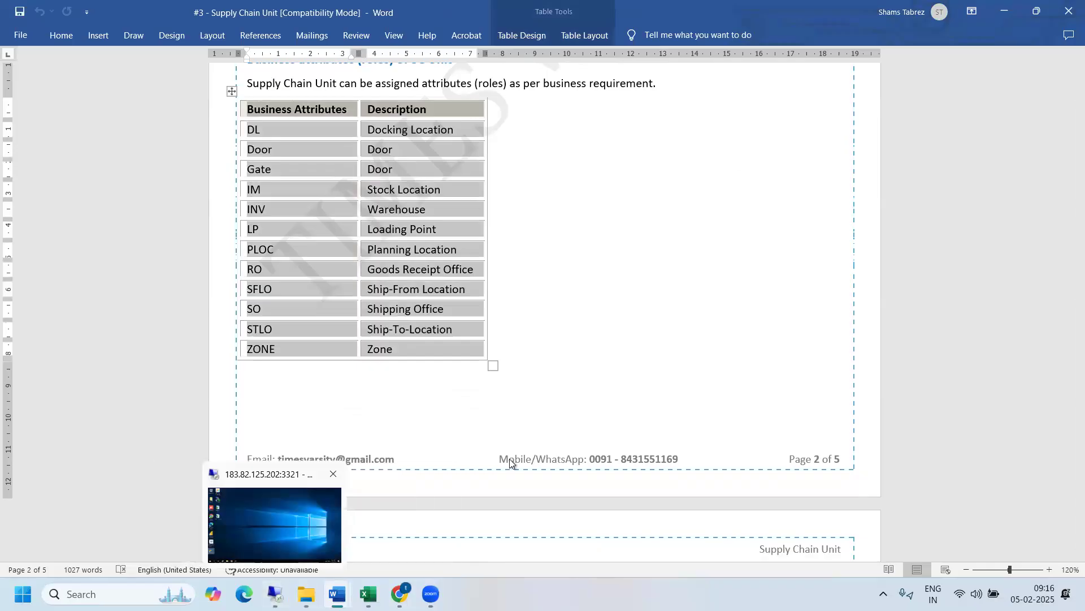
# - Switch to the remote SAP session, review the shipping office in the outbound delivery order defaults, and return to the Word document
pyautogui.click(275, 594)
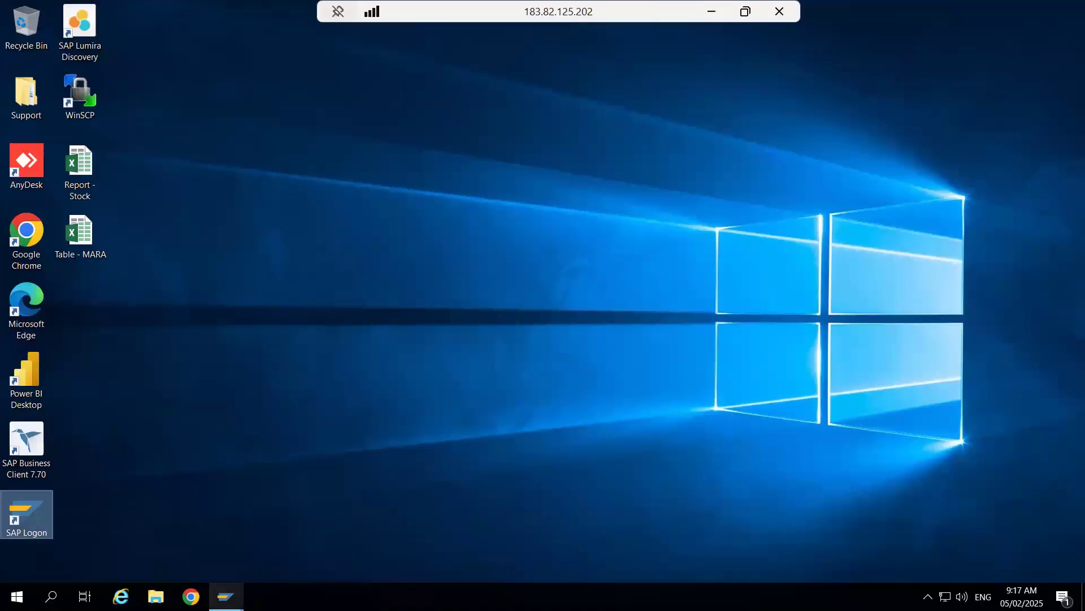
pyautogui.moveTo(225, 597)
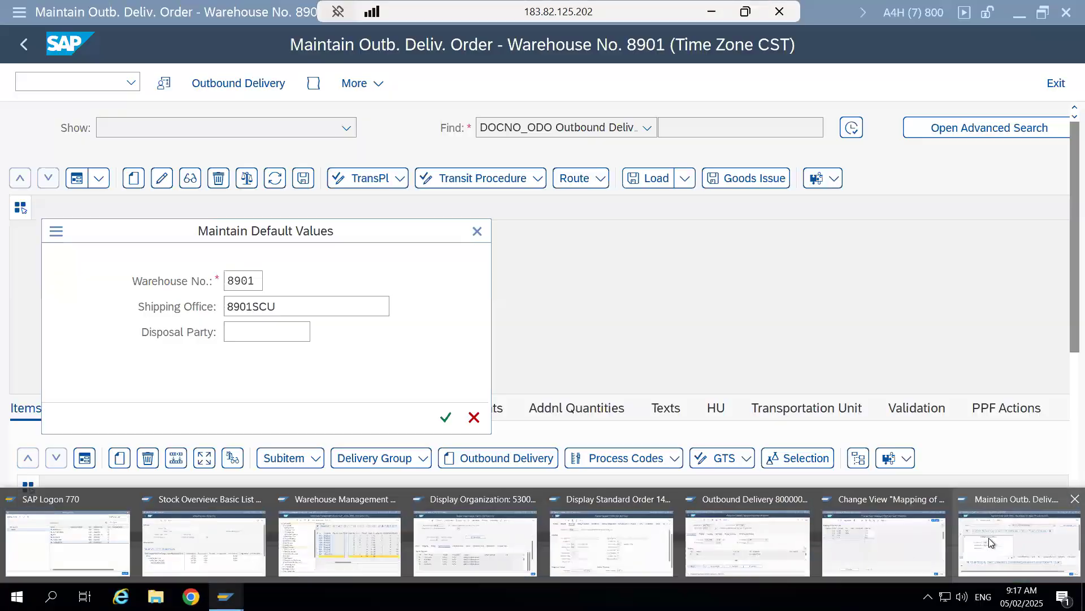
pyautogui.click(990, 543)
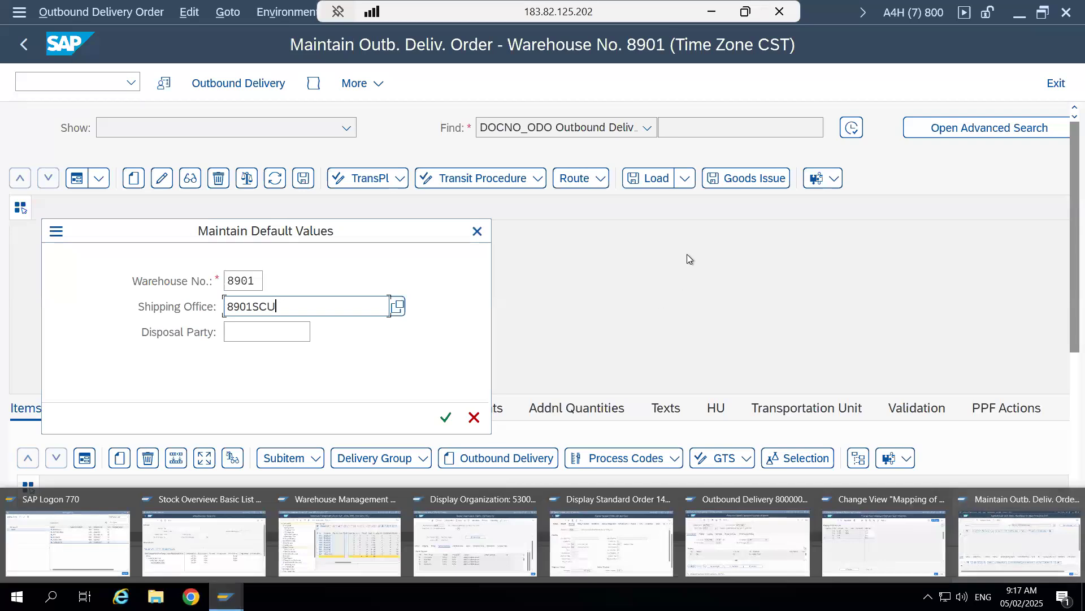
pyautogui.click(712, 12)
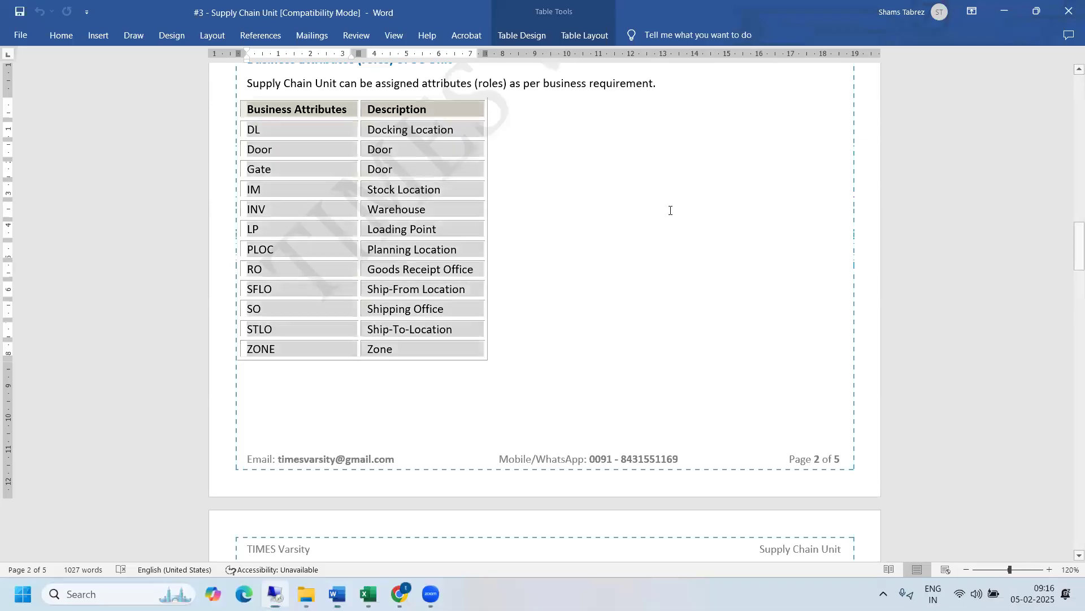
# - Find the Launchpad (Transactions) section on the document's last page and highlight the /SCMB/SCUMAIN entry for maintaining supply chain units
pyautogui.moveTo(1071, 249); pyautogui.dragTo(1069, 482)
pyautogui.moveTo(618, 177); pyautogui.dragTo(380, 178)
pyautogui.moveTo(276, 594)
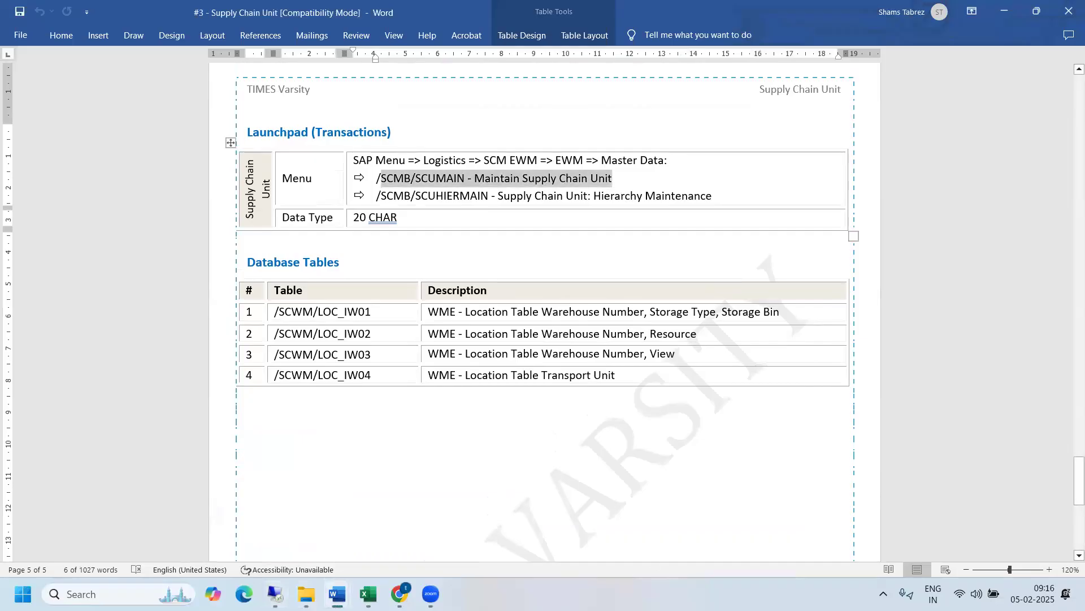
# - Open a new SAP session and start Maintain Supply Chain Unit from the Extended Warehouse Management master data under Logistics
pyautogui.hotkey('alt', 'Tab')
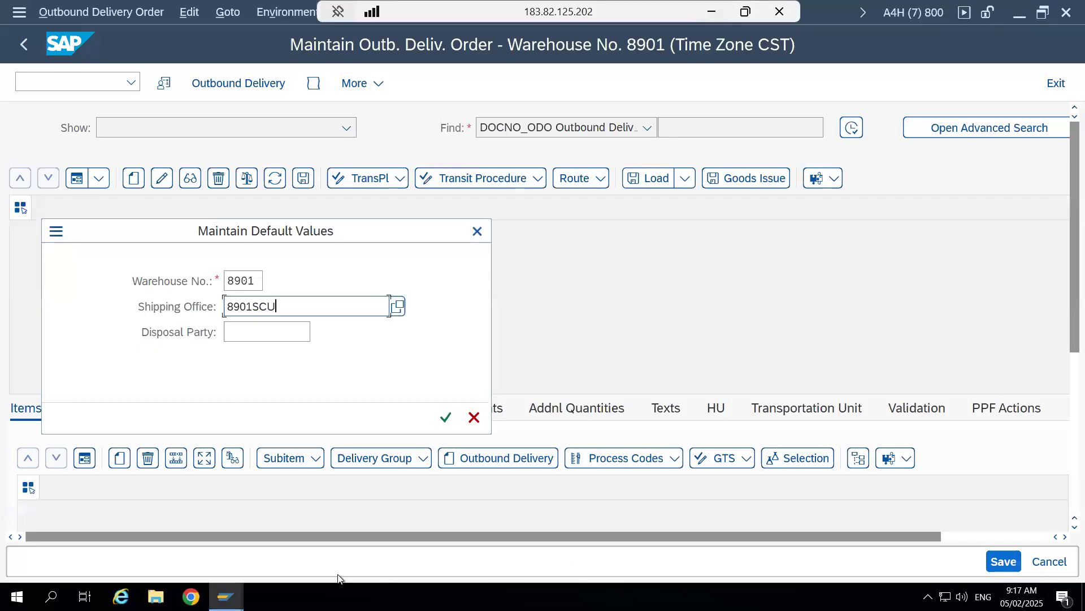
pyautogui.moveTo(226, 595)
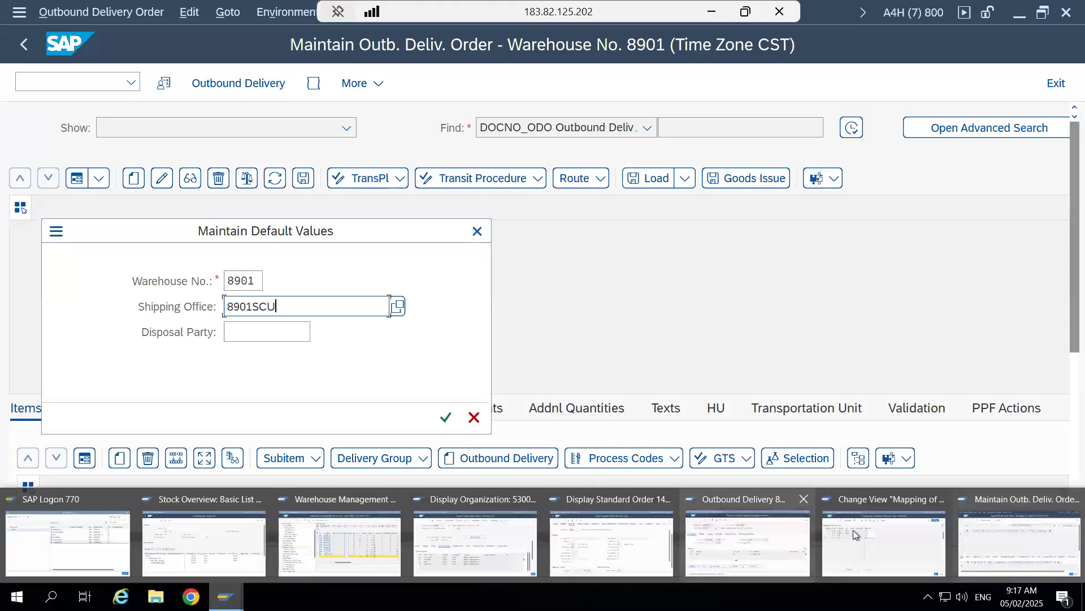
pyautogui.click(853, 530)
pyautogui.hotkey('ctrl', 'n')
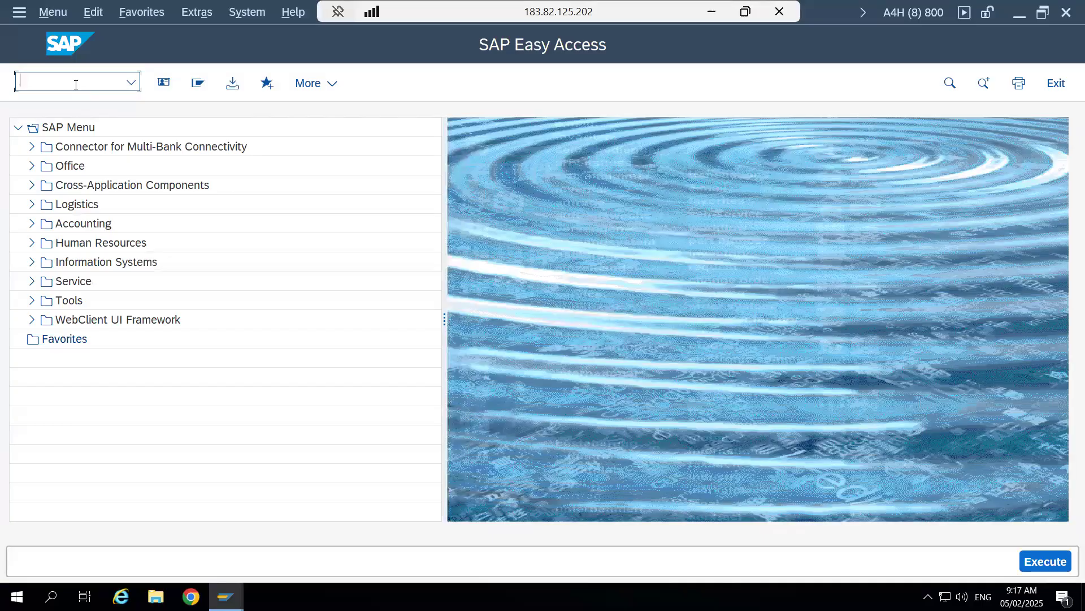
pyautogui.click(32, 205)
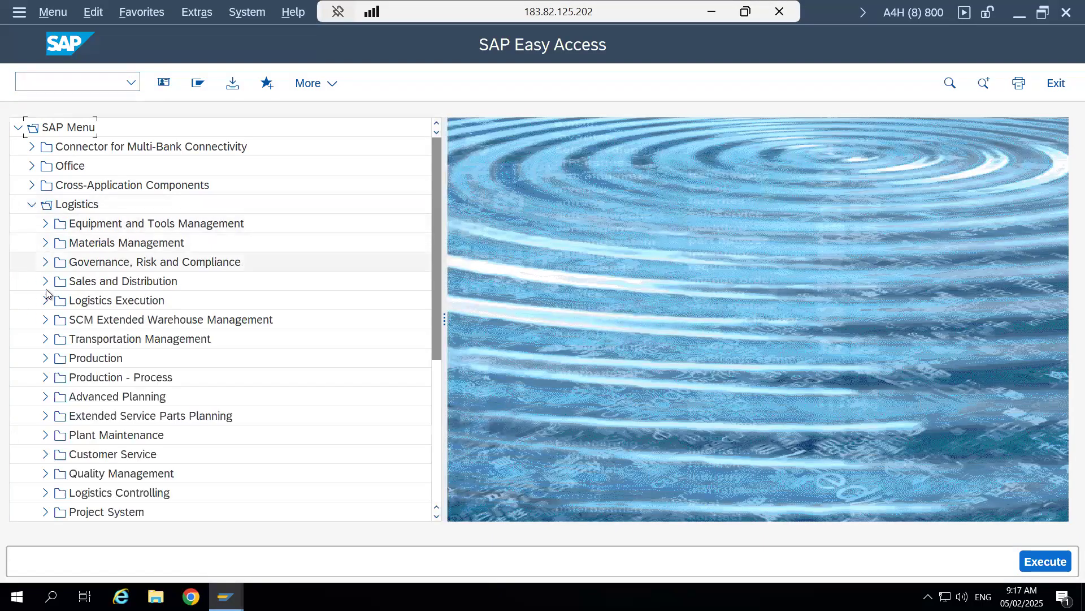
pyautogui.click(45, 319)
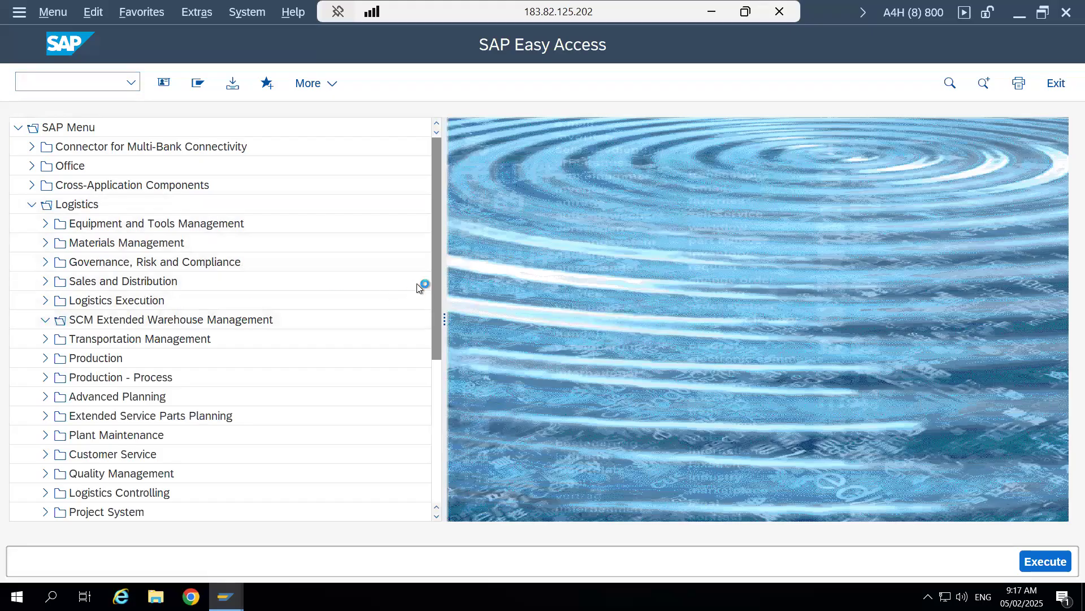
pyautogui.moveTo(435, 308); pyautogui.dragTo(435, 352)
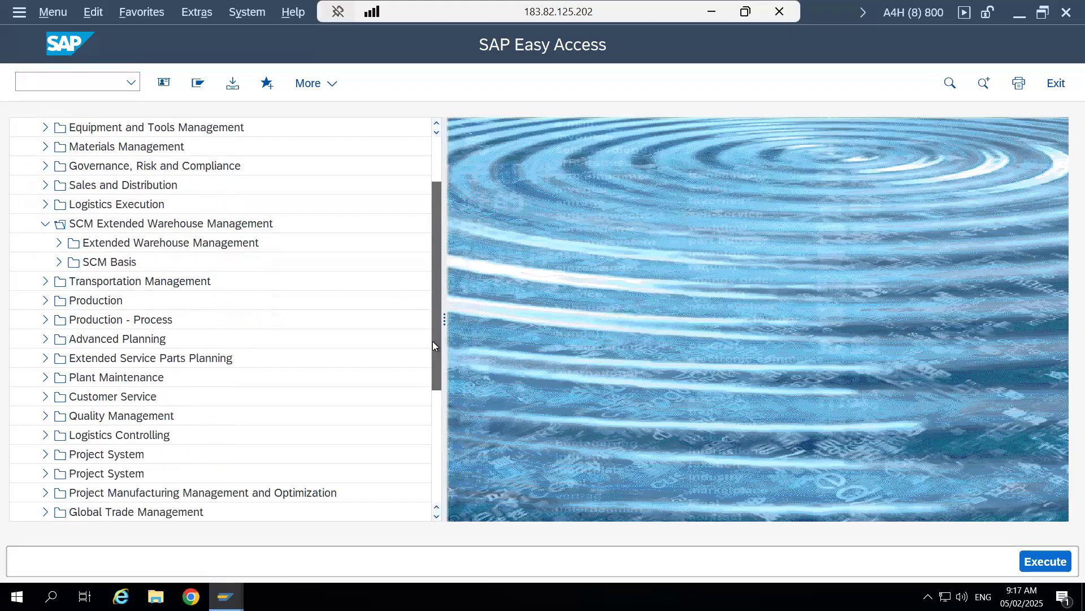
pyautogui.click(58, 242)
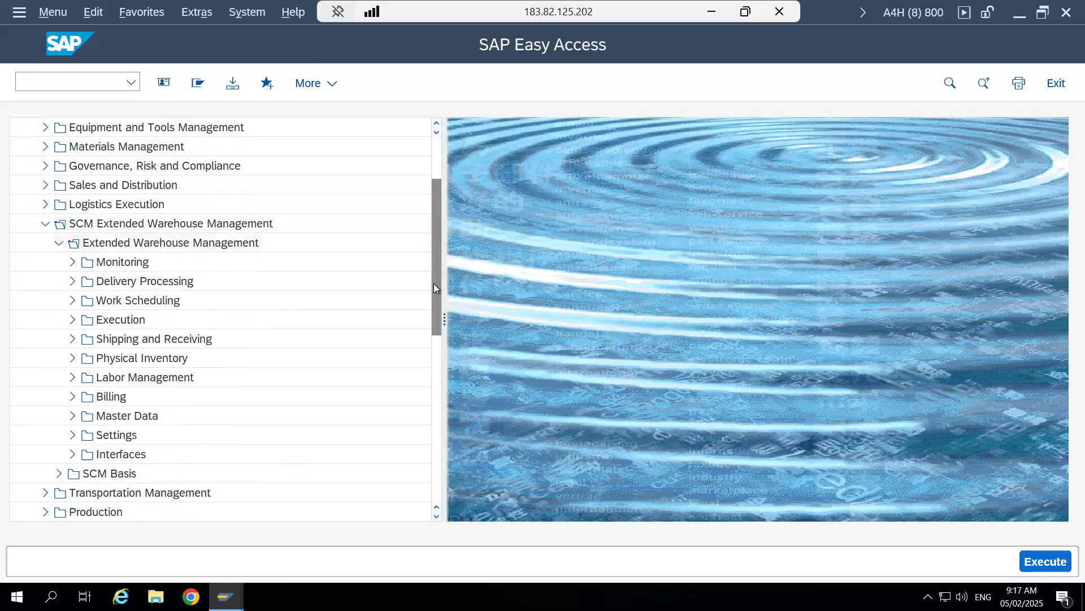
pyautogui.scroll(-2, 433, 288)
pyautogui.click(73, 339)
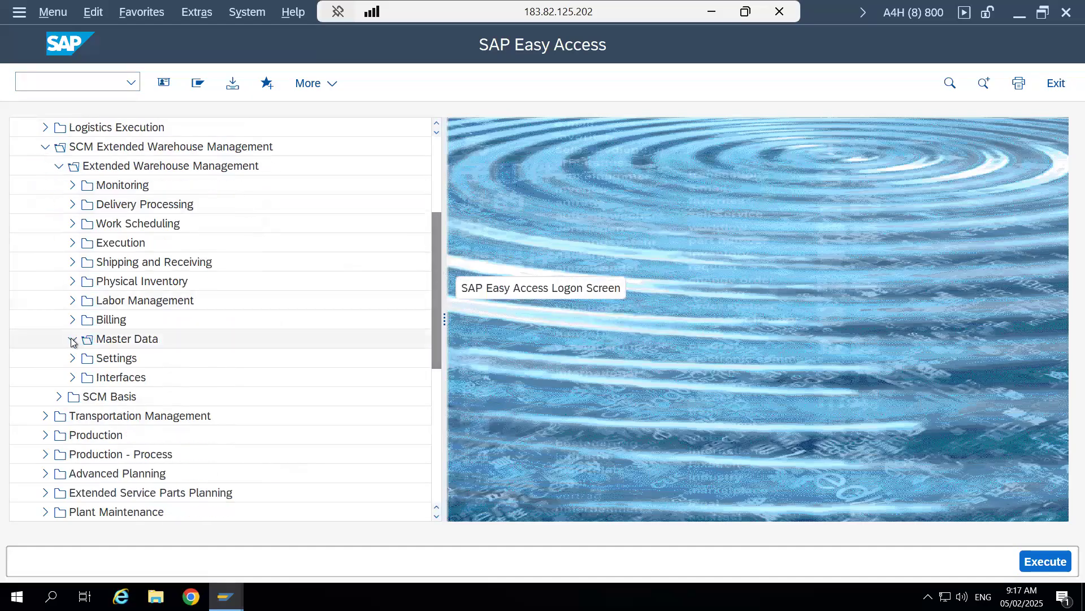
pyautogui.doubleClick(256, 357)
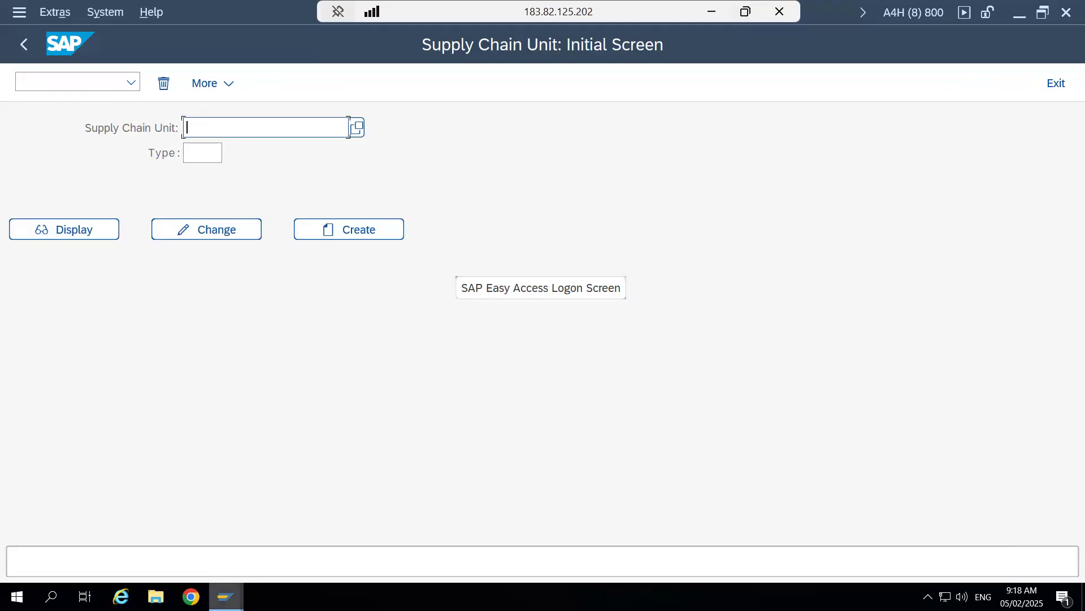
# - Check the shipping office in the outbound delivery defaults and display supply chain unit 8901SCU
pyautogui.moveTo(226, 596)
pyautogui.click(887, 531)
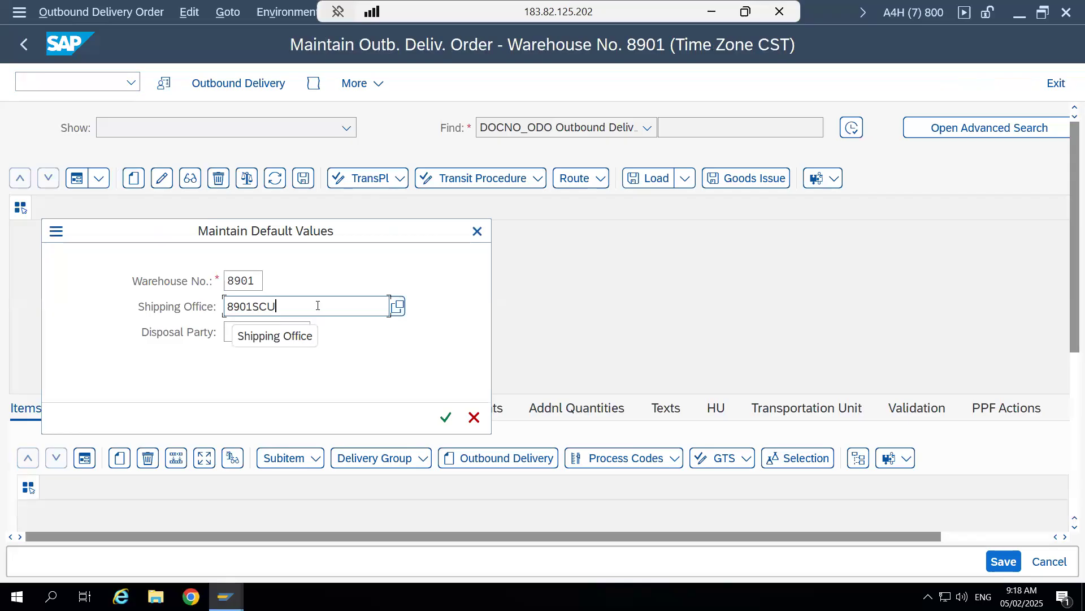
pyautogui.hotkey('alt', 'Tab')
pyautogui.write('8901scu')
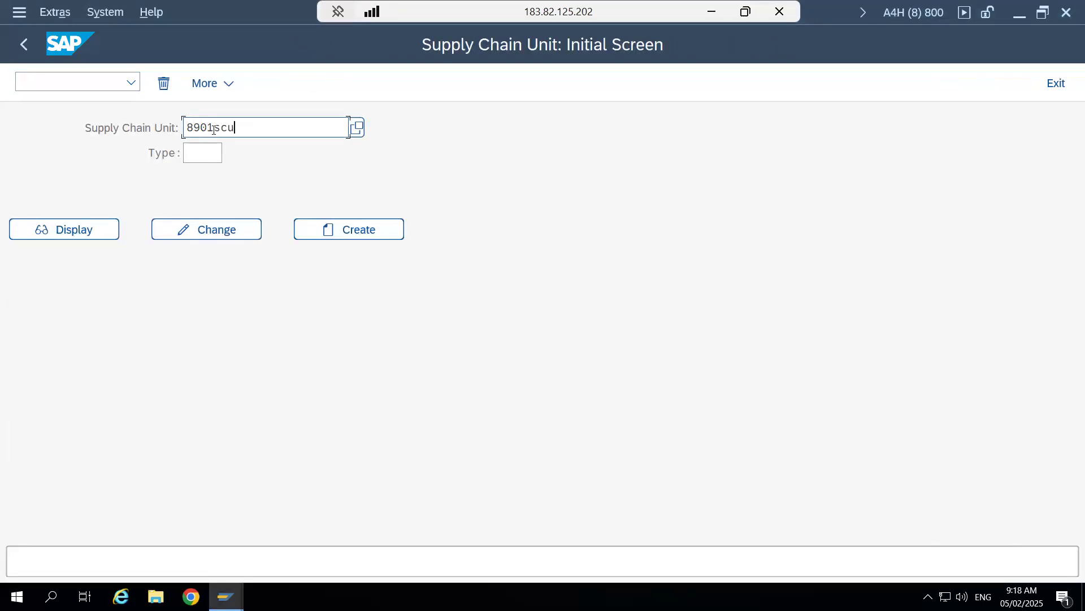
pyautogui.click(85, 230)
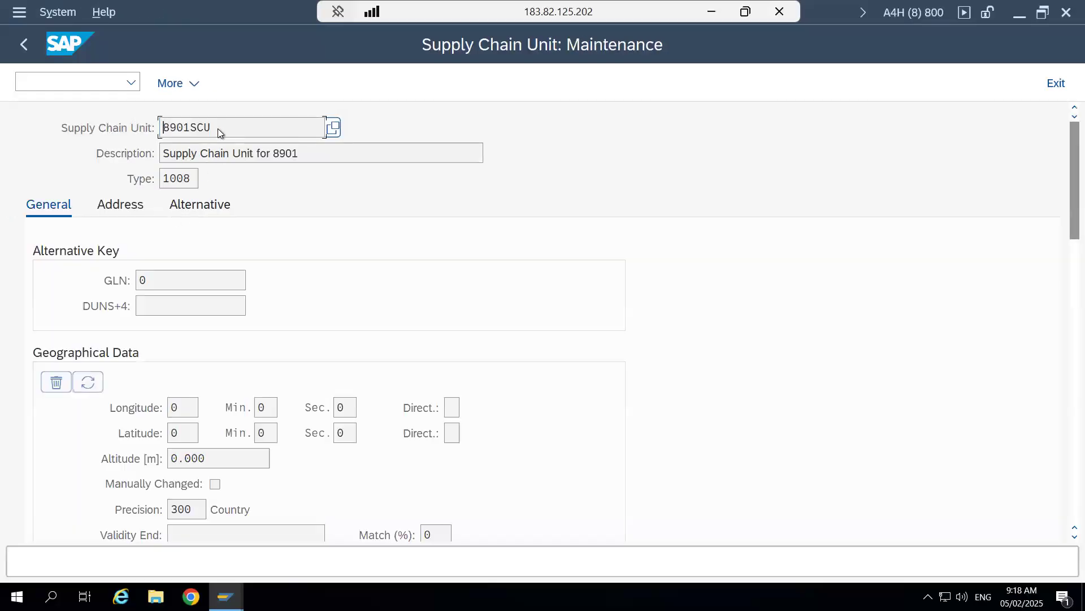
# - Show the alternative business attributes of the supply chain unit, review the first three, and select the SO Shipping Office row
pyautogui.moveTo(218, 128); pyautogui.dragTo(149, 128)
pyautogui.click(150, 128)
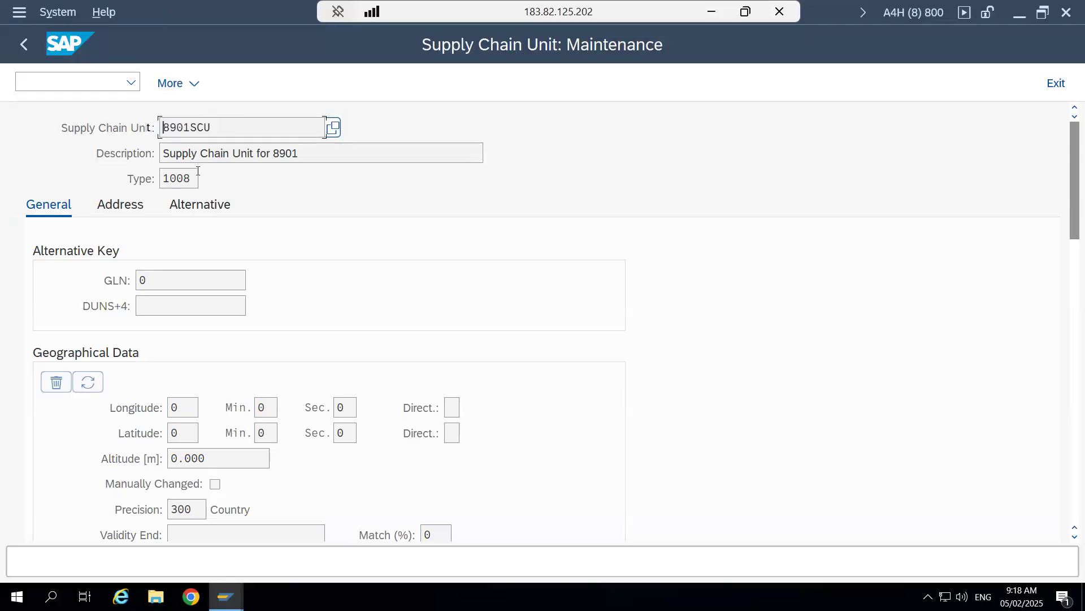
pyautogui.click(203, 208)
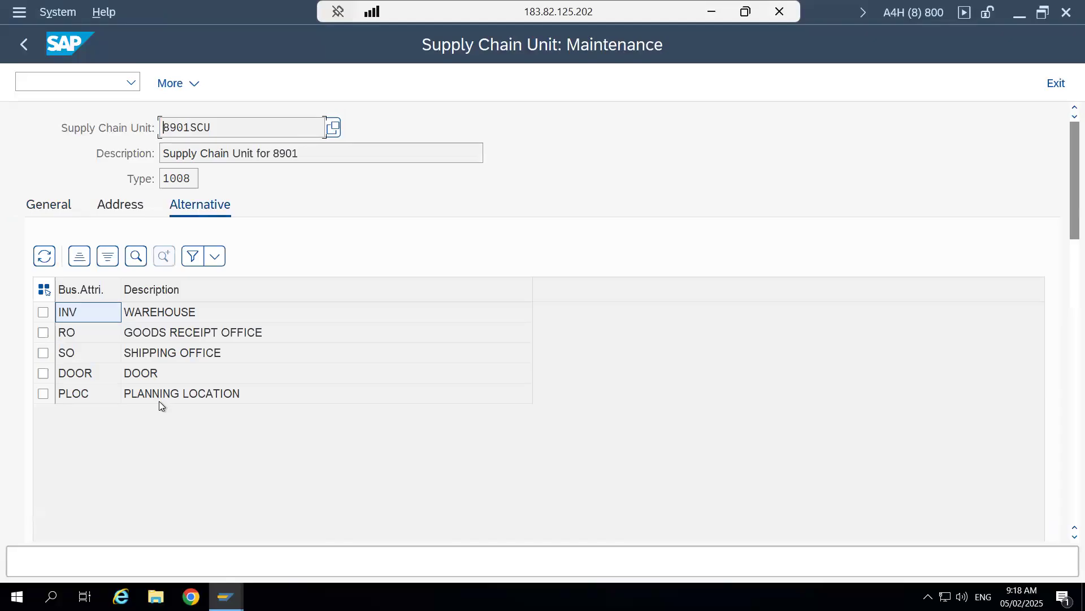
pyautogui.click(163, 314)
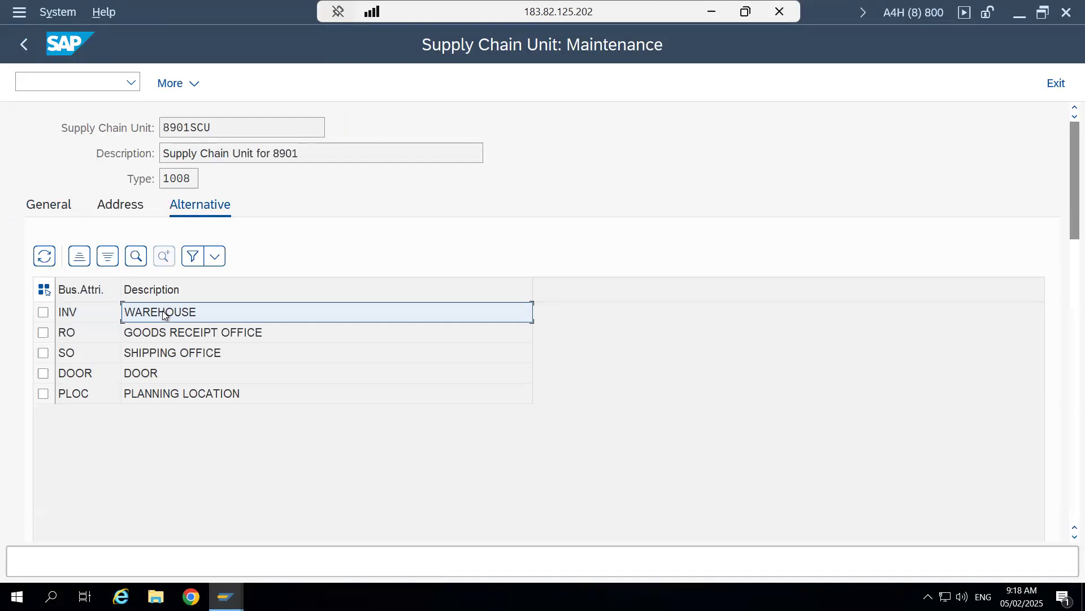
pyautogui.click(167, 333)
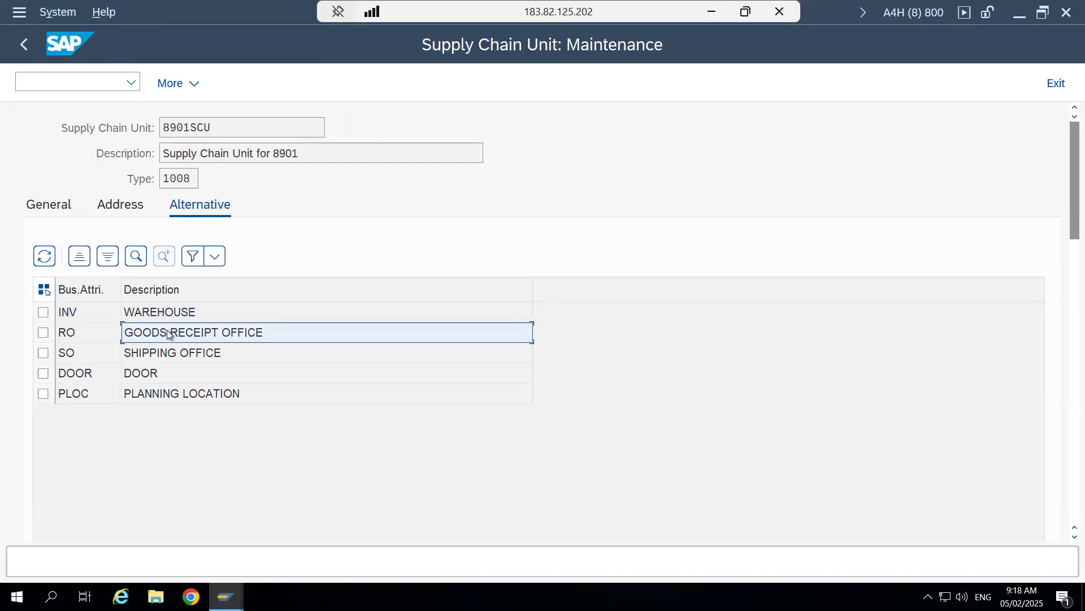
pyautogui.click(167, 354)
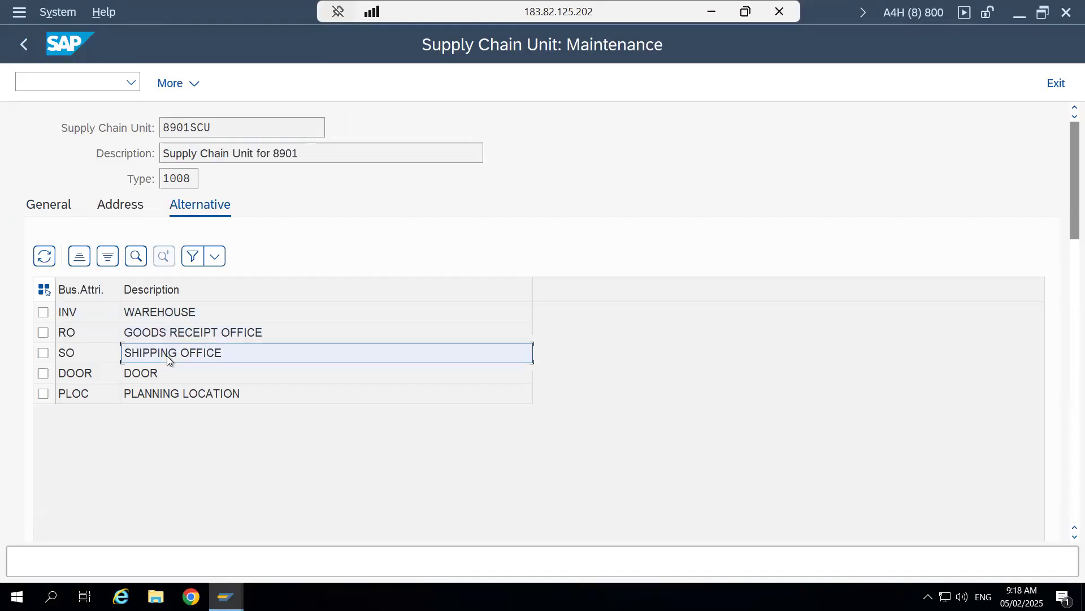
pyautogui.click(43, 354)
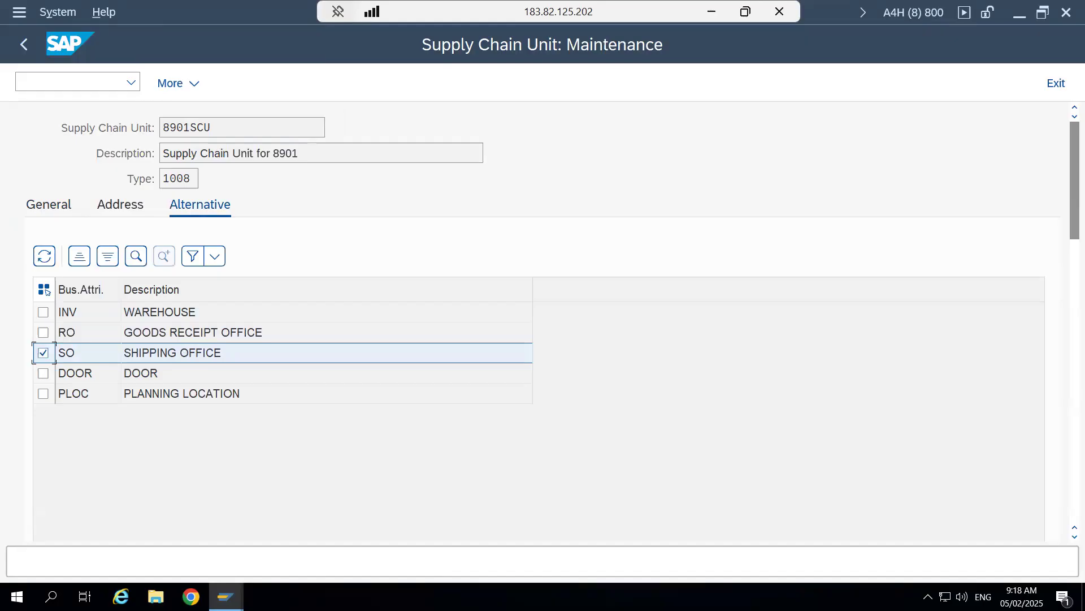
# - Return to the outbound delivery order session and highlight the shipping office value in its default values
pyautogui.moveTo(226, 597)
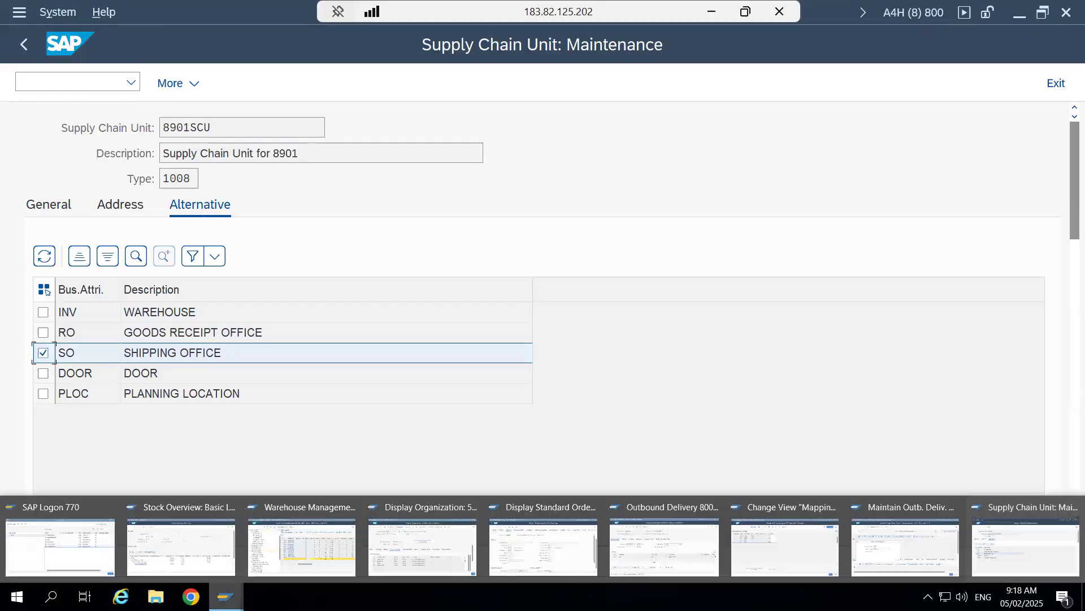
pyautogui.click(925, 534)
pyautogui.click(295, 308)
pyautogui.moveTo(295, 307); pyautogui.dragTo(228, 306)
pyautogui.click(229, 307)
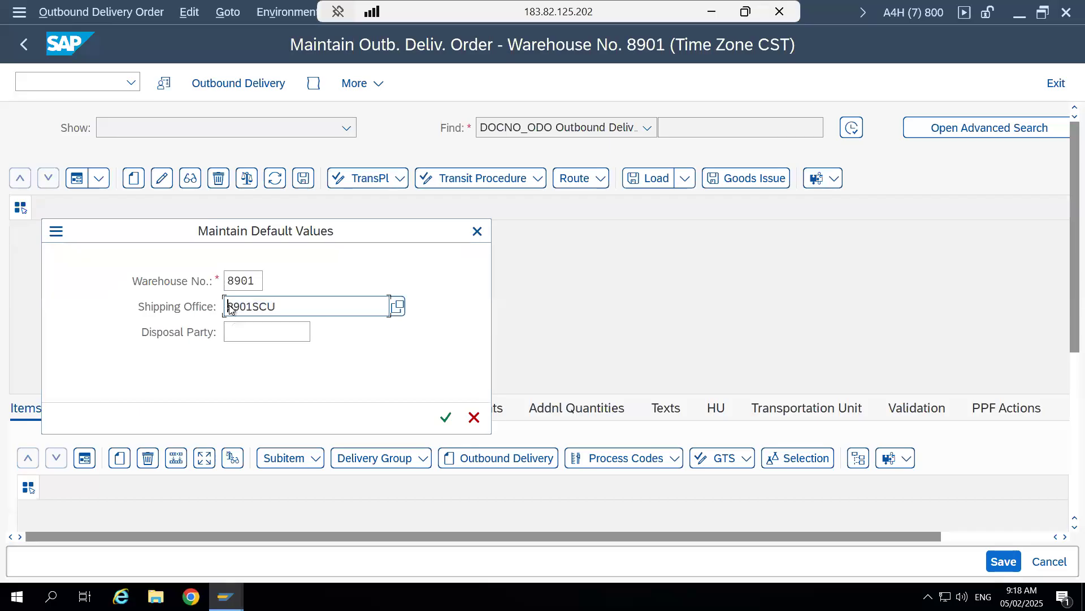
# - Switch back to the supply chain unit record and highlight its code for comparison with the shipping office
pyautogui.hotkey('alt', 'Tab')
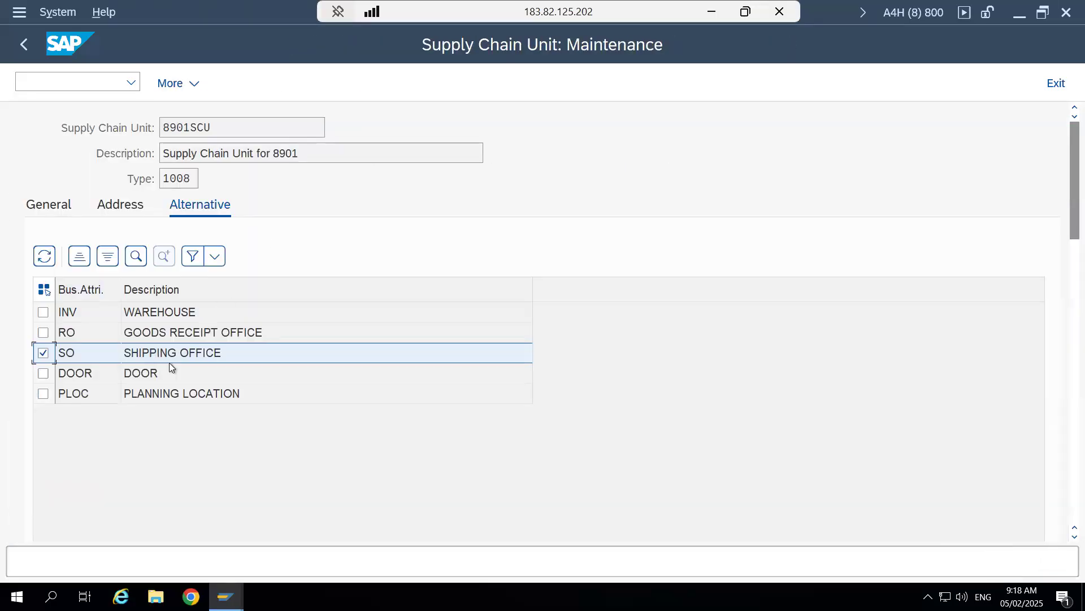
pyautogui.moveTo(221, 128); pyautogui.dragTo(163, 128)
pyautogui.click(162, 127)
pyautogui.moveTo(227, 124); pyautogui.dragTo(168, 126)
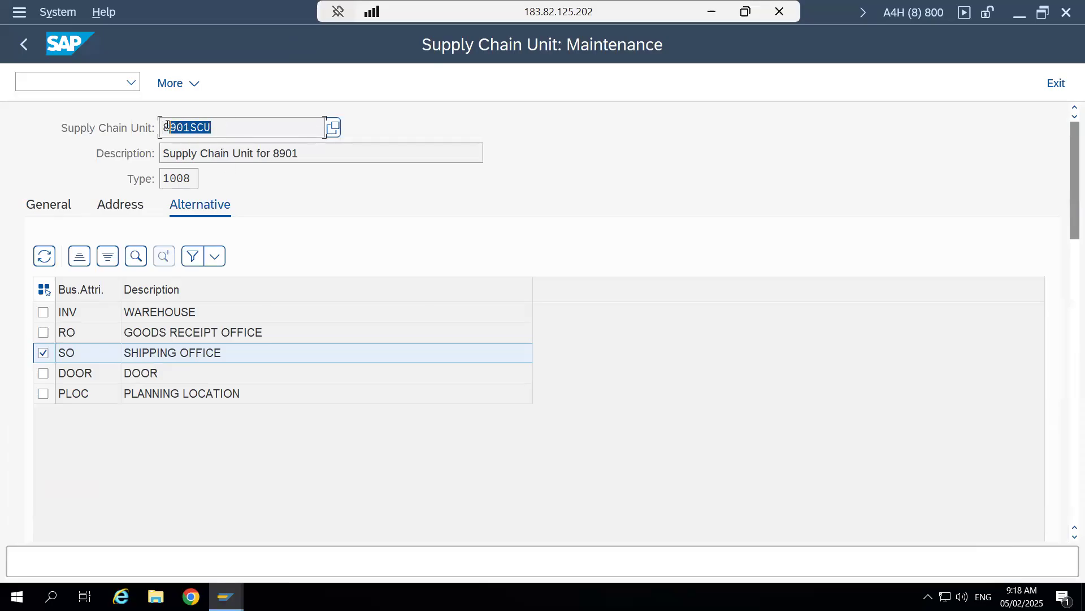
pyautogui.click(168, 125)
pyautogui.moveTo(211, 127); pyautogui.dragTo(161, 123)
pyautogui.click(161, 124)
# - Go back to the outbound delivery order session and accept the default values with warehouse 8901 and shipping office 8901SCU
pyautogui.hotkey('alt', 'Tab')
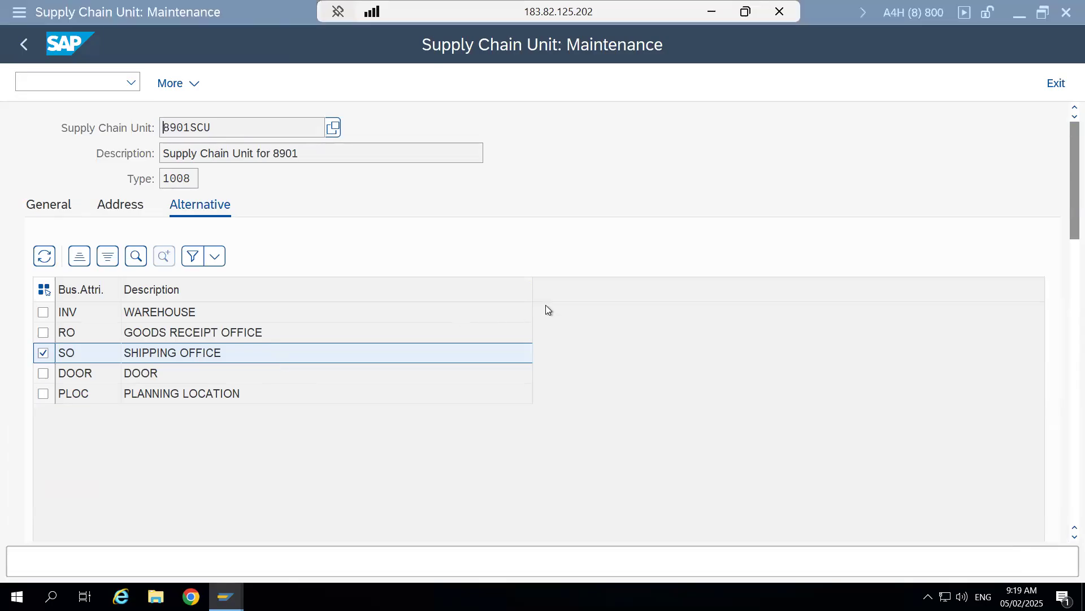
pyautogui.press('Return')
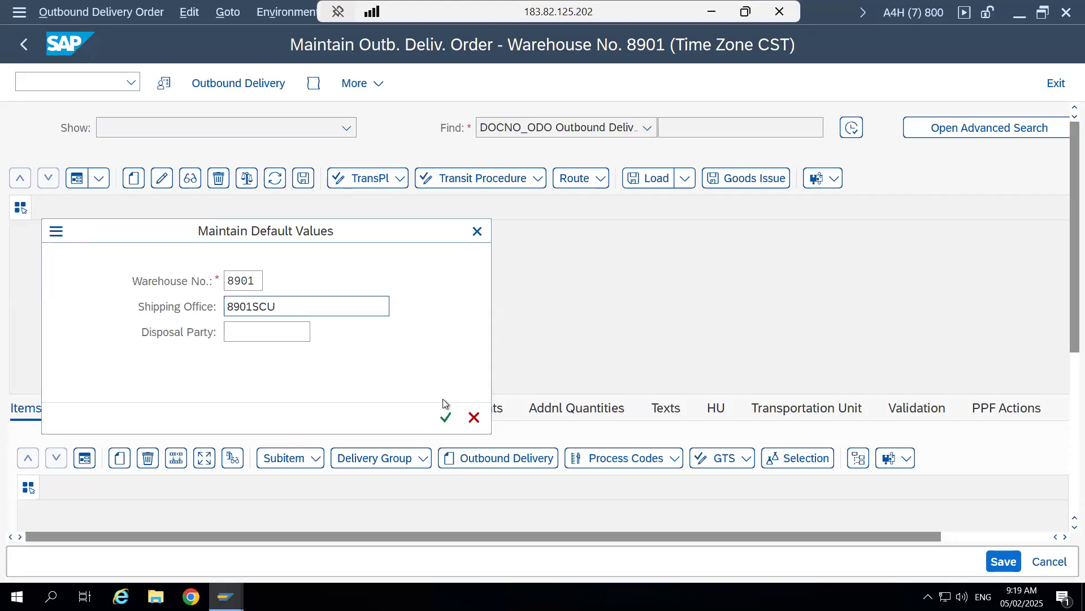
pyautogui.click(446, 417)
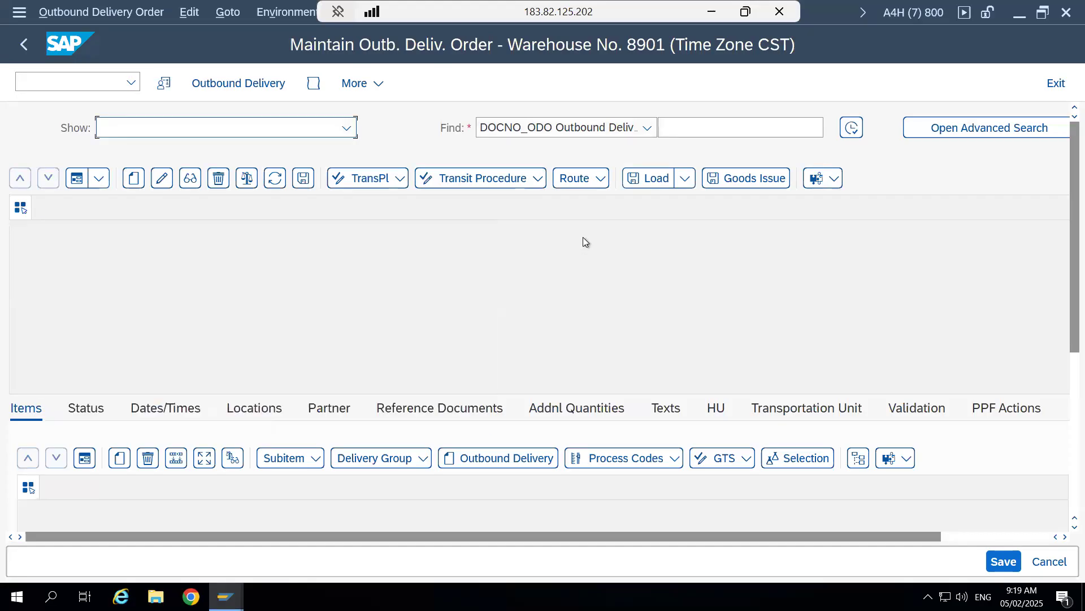
# - Search all outbound delivery orders without specific criteria and select only the order whose picking has not started
pyautogui.click(853, 129)
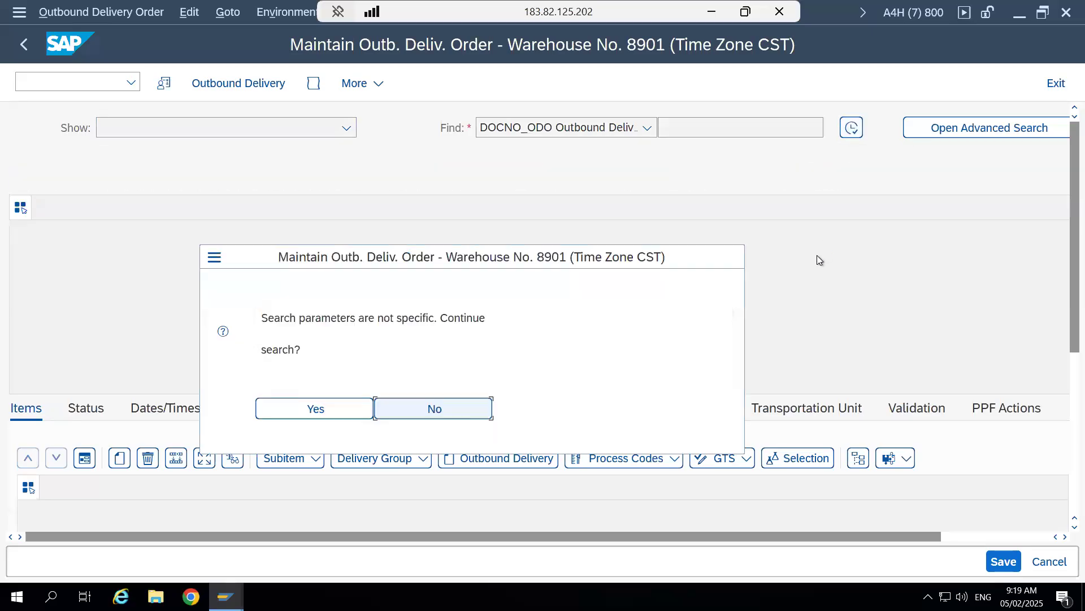
pyautogui.click(310, 410)
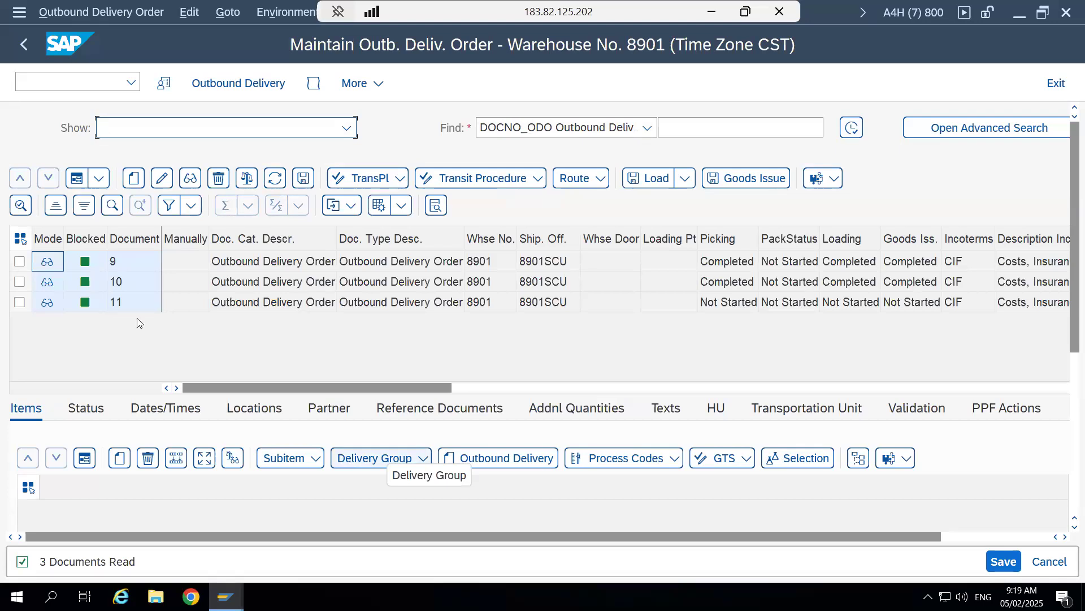
pyautogui.click(20, 261)
pyautogui.click(19, 282)
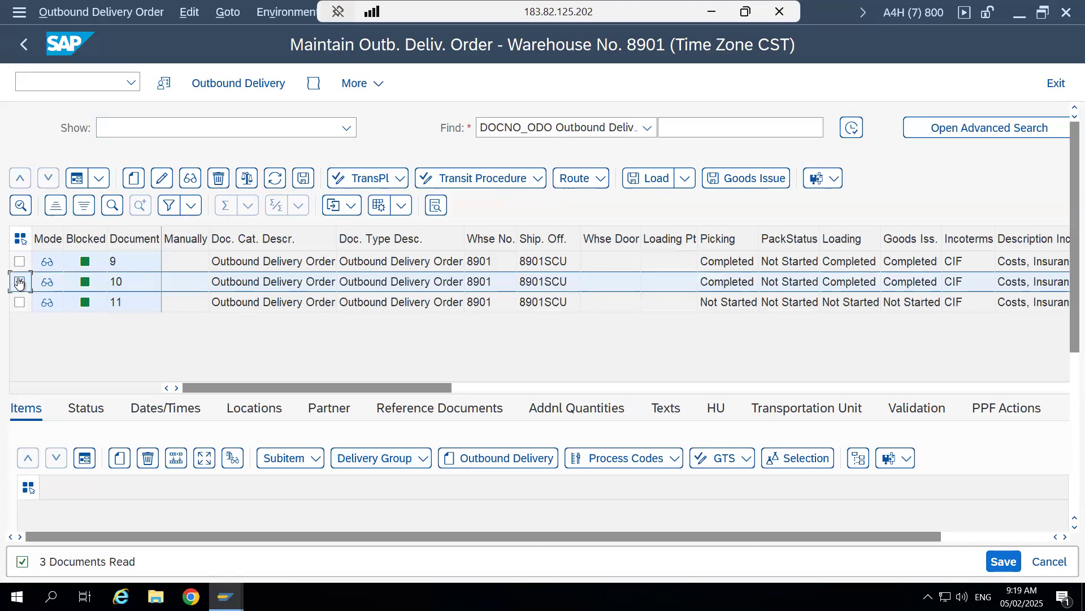
pyautogui.keyDown('ctrl'); pyautogui.click(19, 303); pyautogui.keyUp('ctrl')
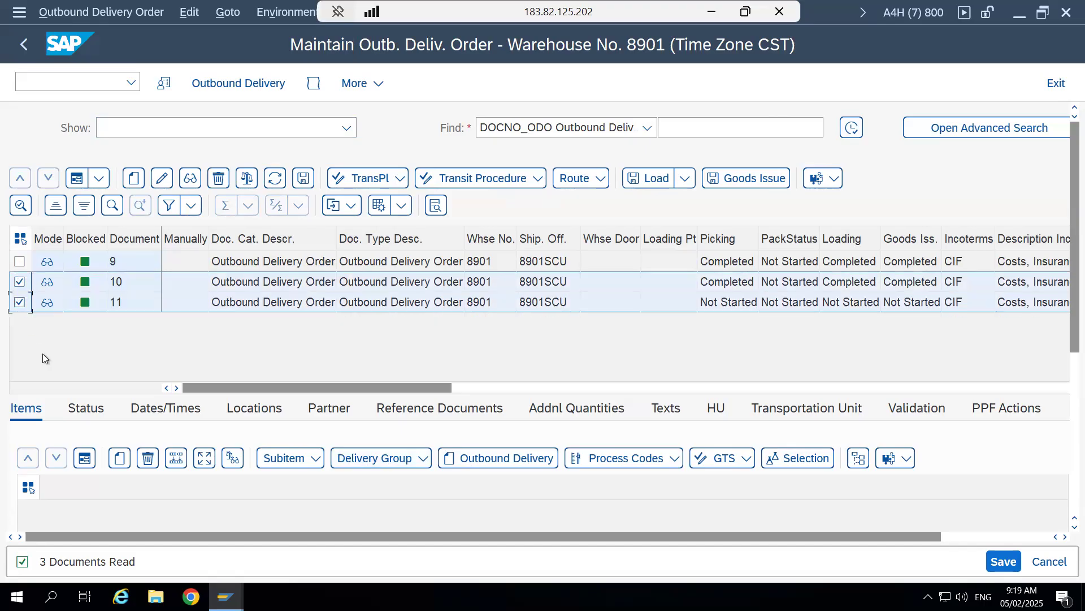
# - Switch to the outbound delivery session, highlight the delivery number for comparison, and return to the outbound delivery order list
pyautogui.moveTo(226, 596)
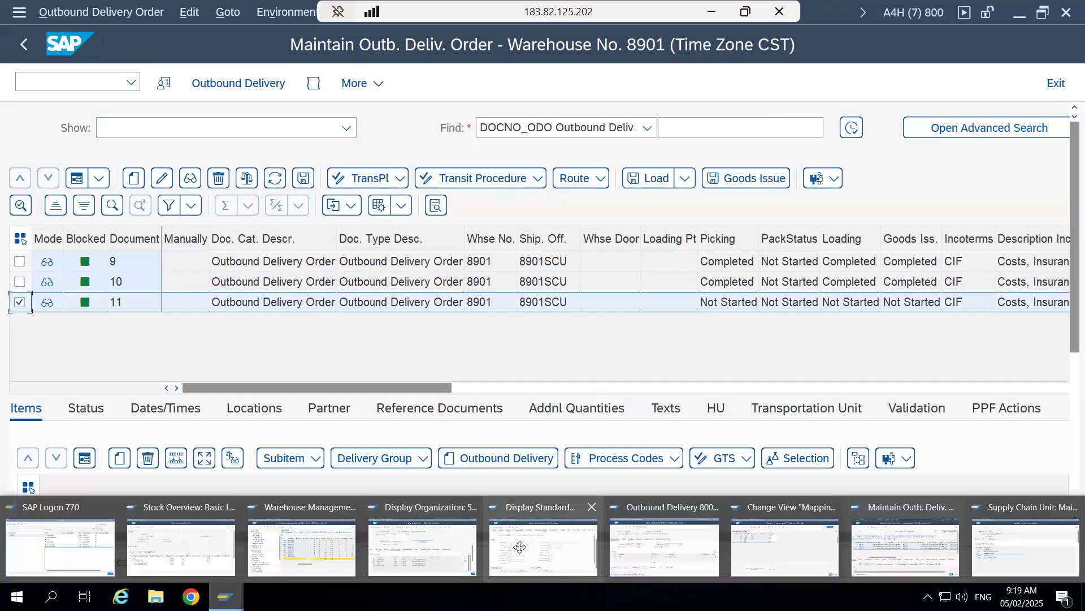
pyautogui.click(642, 534)
pyautogui.moveTo(214, 126); pyautogui.dragTo(154, 125)
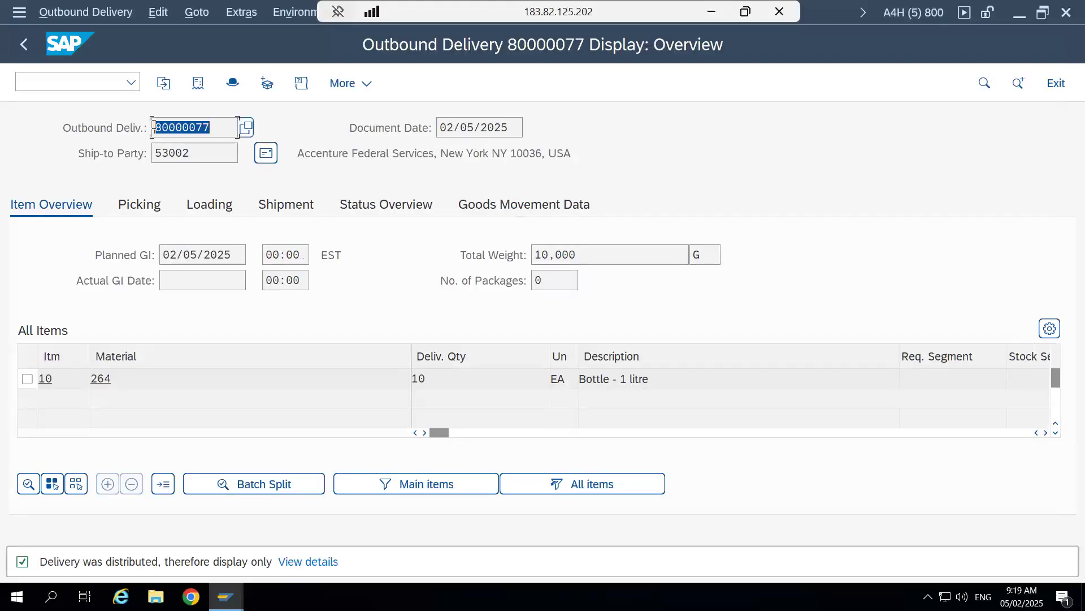
pyautogui.click(153, 125)
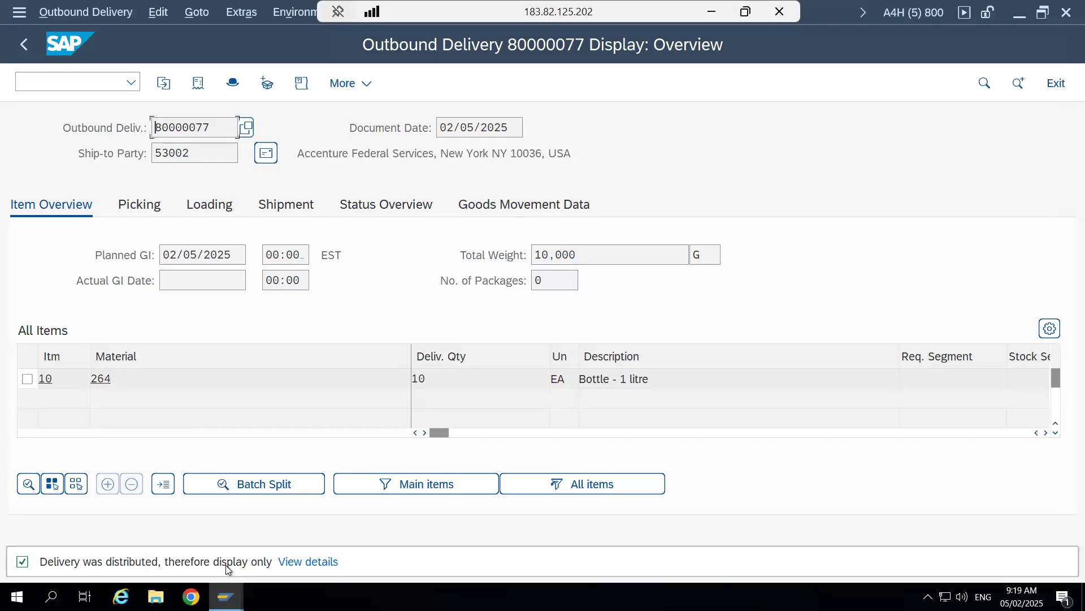
pyautogui.moveTo(226, 597)
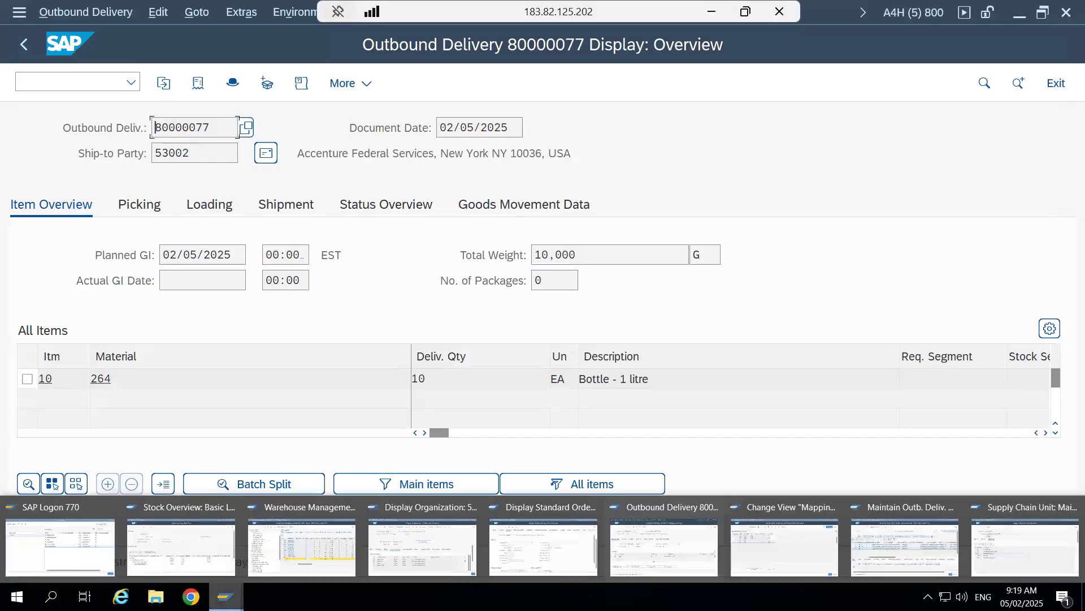
pyautogui.click(925, 524)
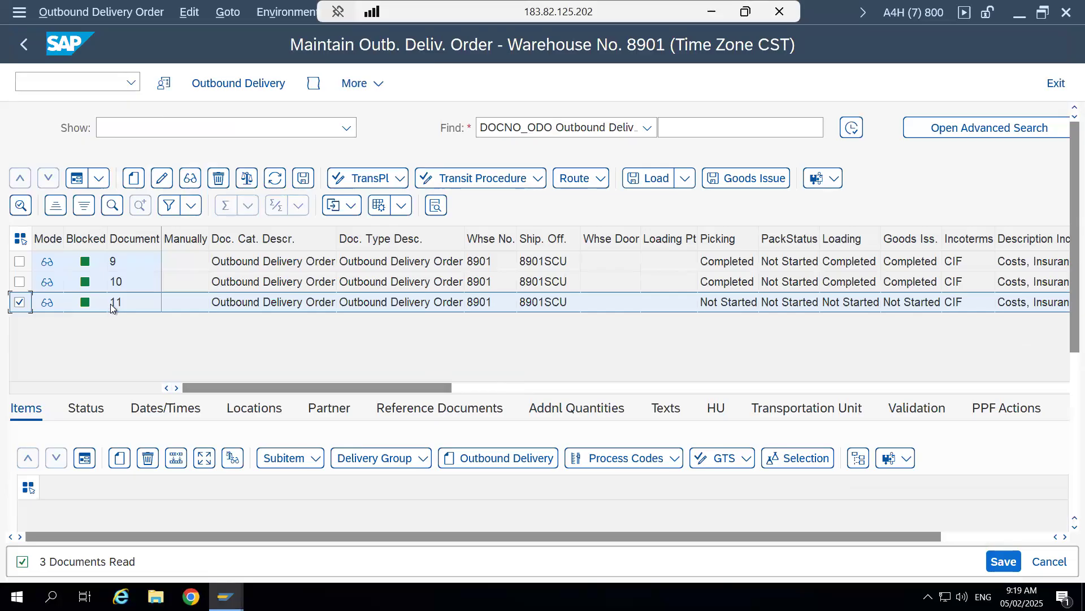
# - Load the selected order's details and show its reference documents, highlighting the ERP original document's number
pyautogui.click(21, 205)
pyautogui.moveTo(1069, 334); pyautogui.dragTo(1064, 379)
pyautogui.click(456, 328)
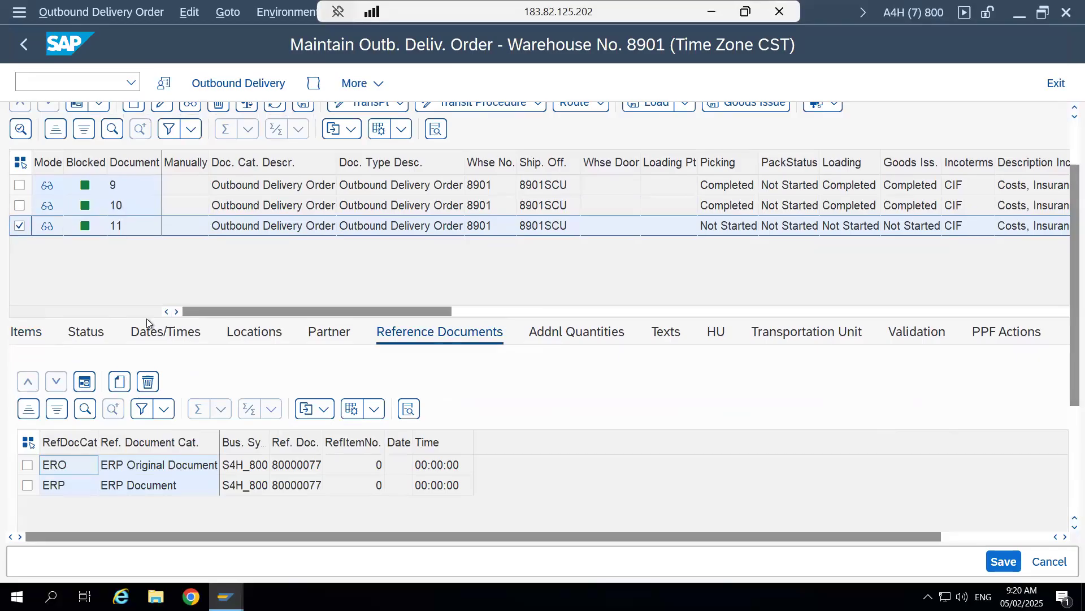
pyautogui.click(297, 467)
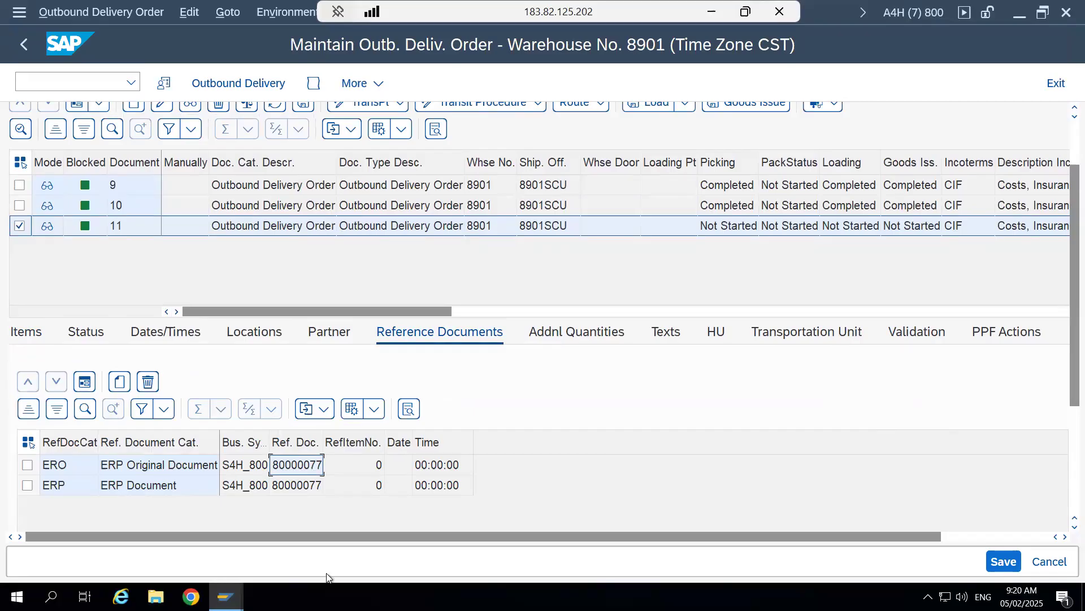
# - Compare the reference document number with the number in the outbound delivery session and return to the outbound delivery order
pyautogui.moveTo(226, 597)
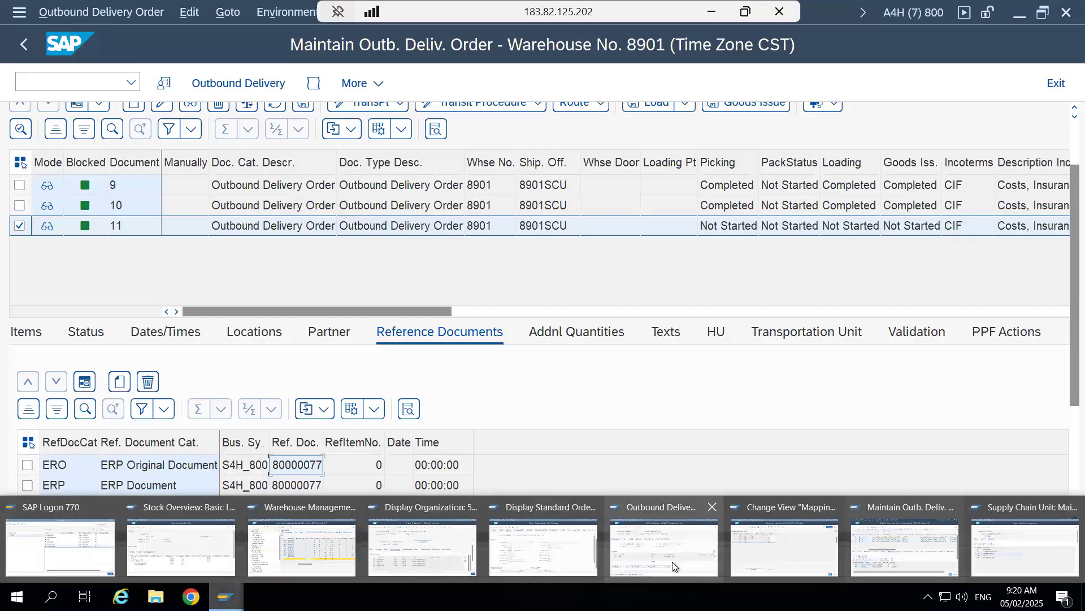
pyautogui.click(657, 537)
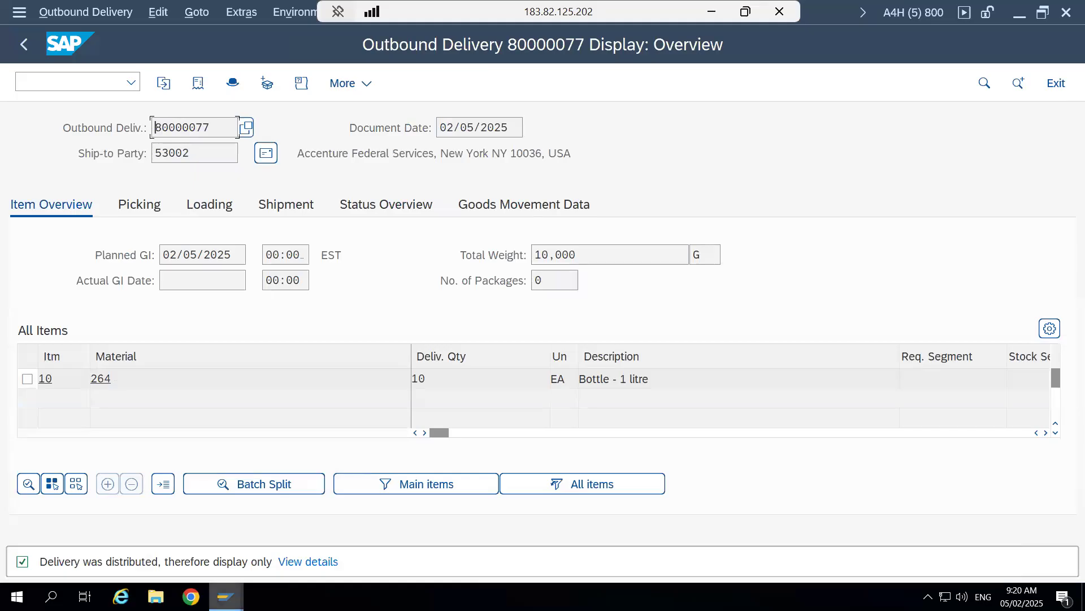
pyautogui.moveTo(226, 597)
pyautogui.click(883, 531)
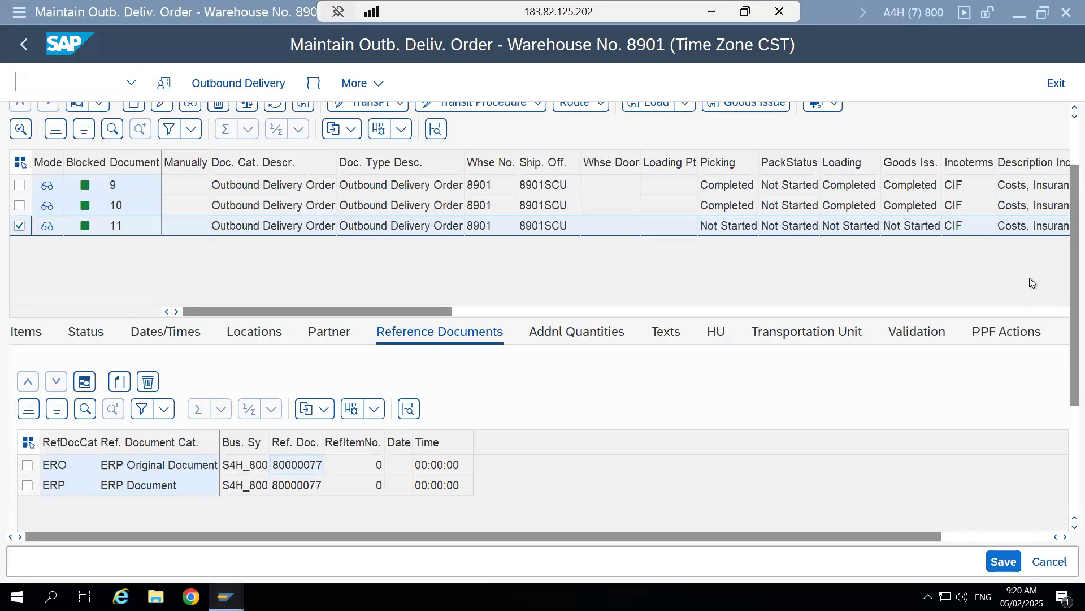
pyautogui.scroll(3, 1017, 232)
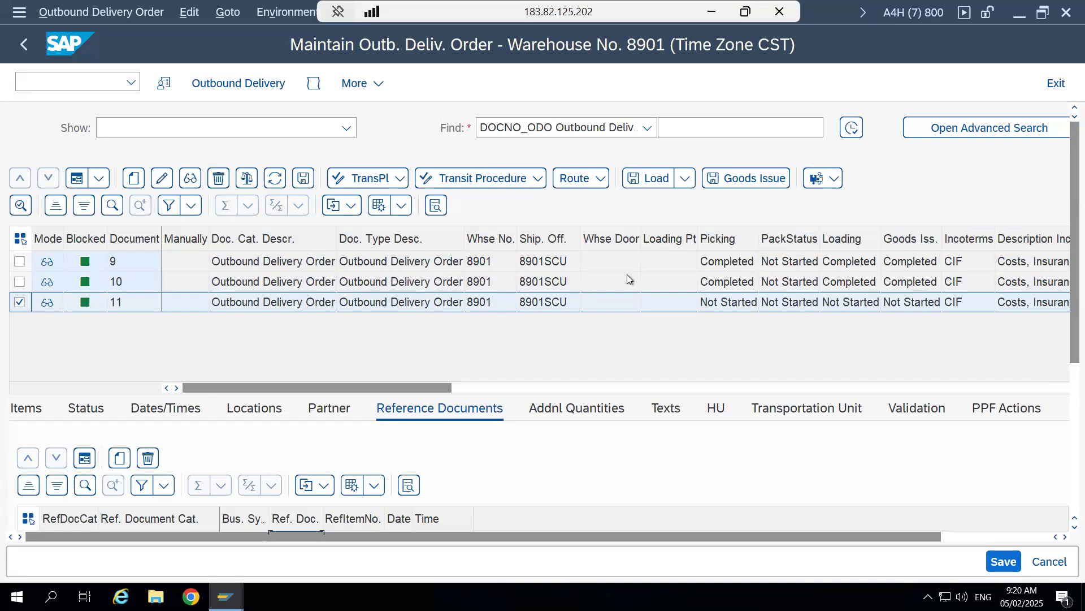
# - Switch to the Excel warehouse layout, point out Fixed Bin Storage 0050 and High Rack Storage 0010, and return to the SAP session
pyautogui.click(712, 12)
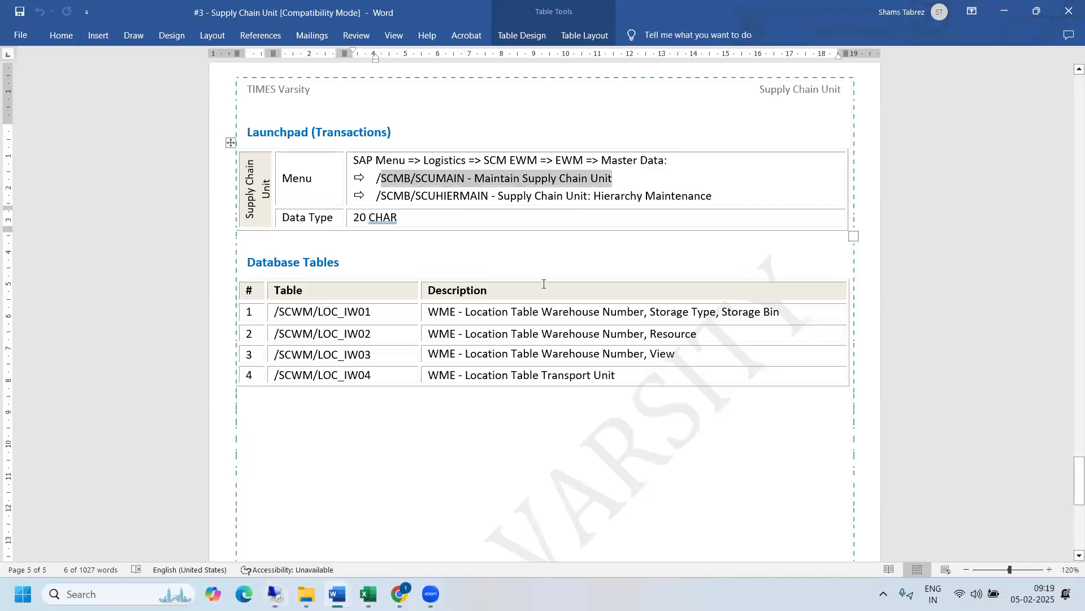
pyautogui.moveTo(368, 594)
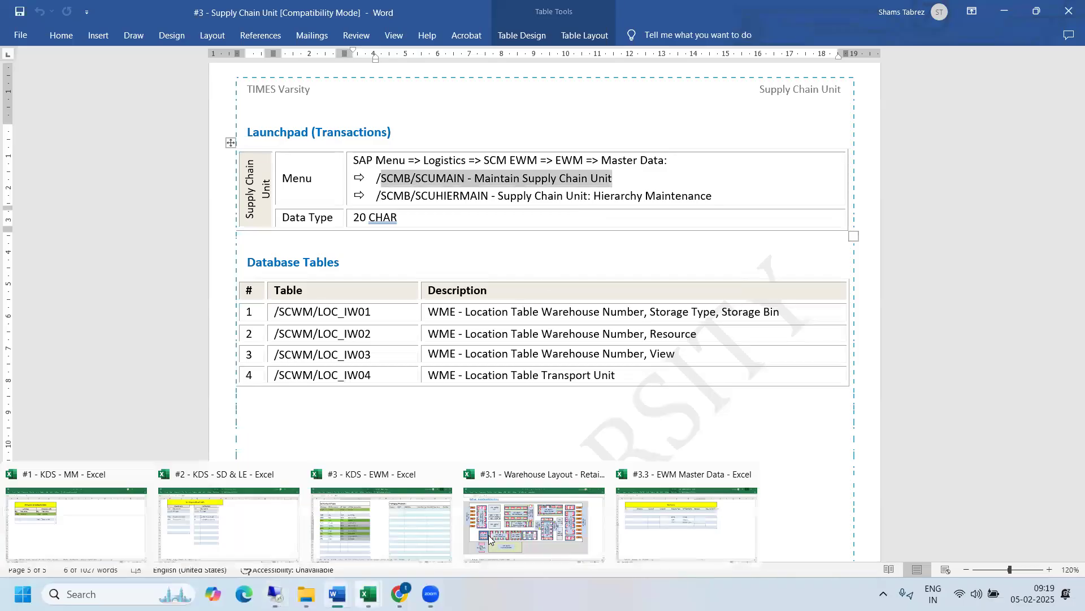
pyautogui.click(507, 478)
pyautogui.click(672, 159)
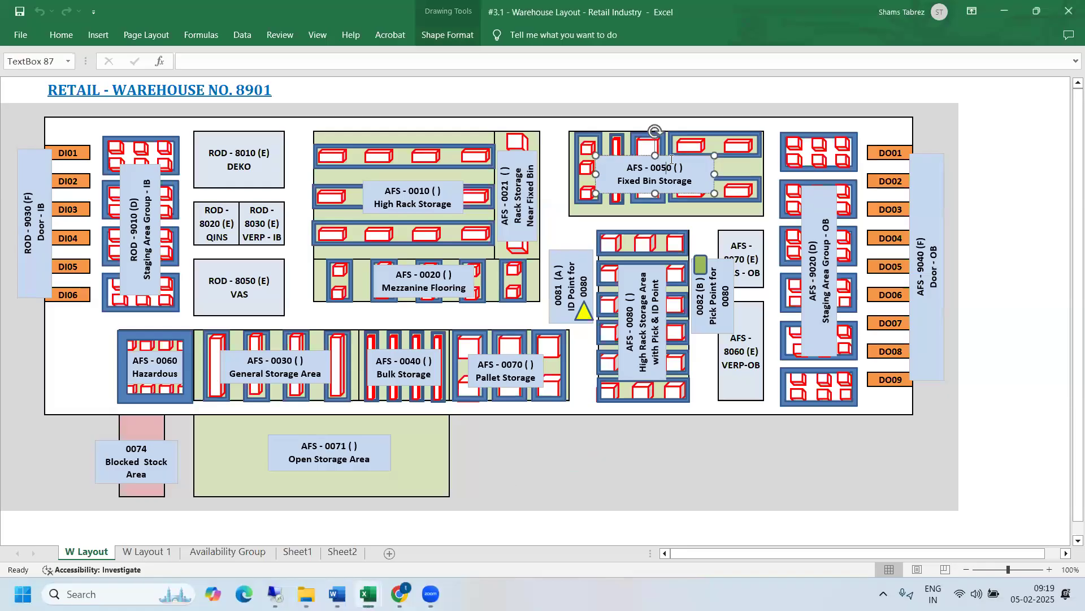
pyautogui.click(405, 183)
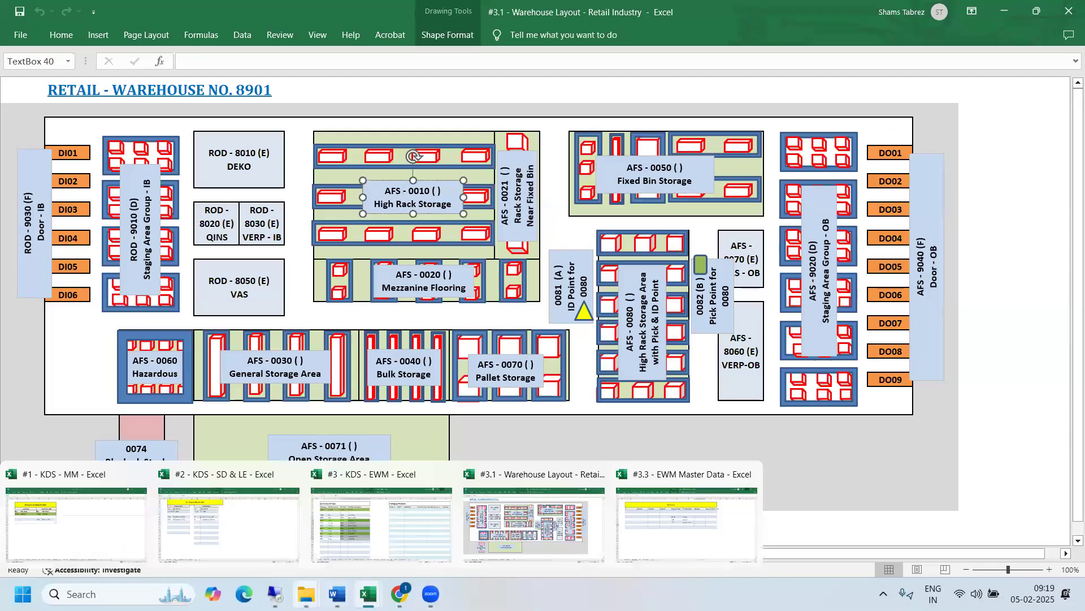
pyautogui.moveTo(276, 595)
pyautogui.click(262, 515)
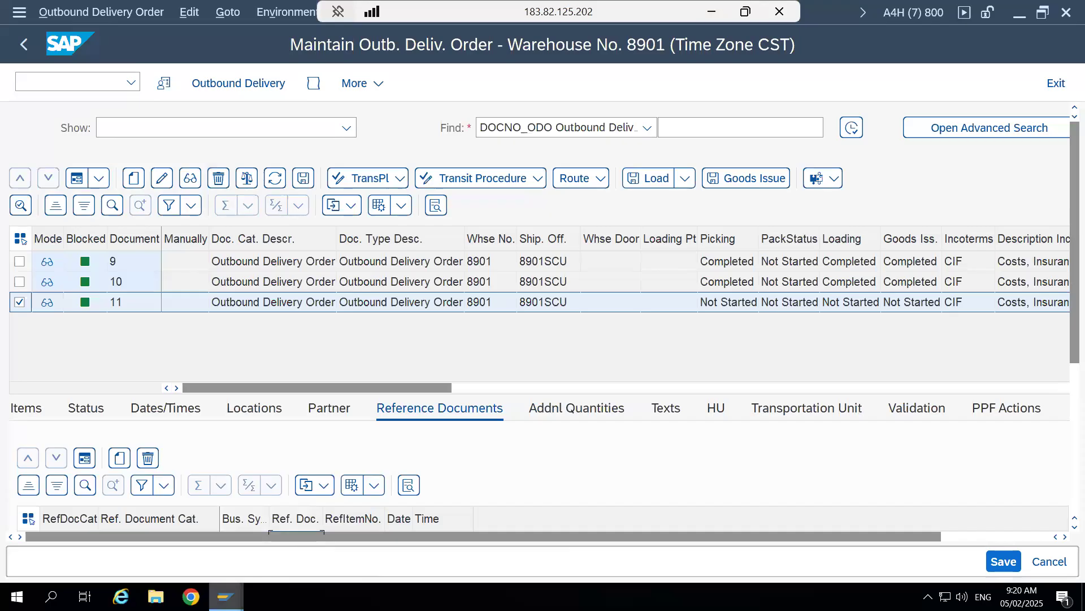
pyautogui.moveTo(226, 596)
pyautogui.click(316, 531)
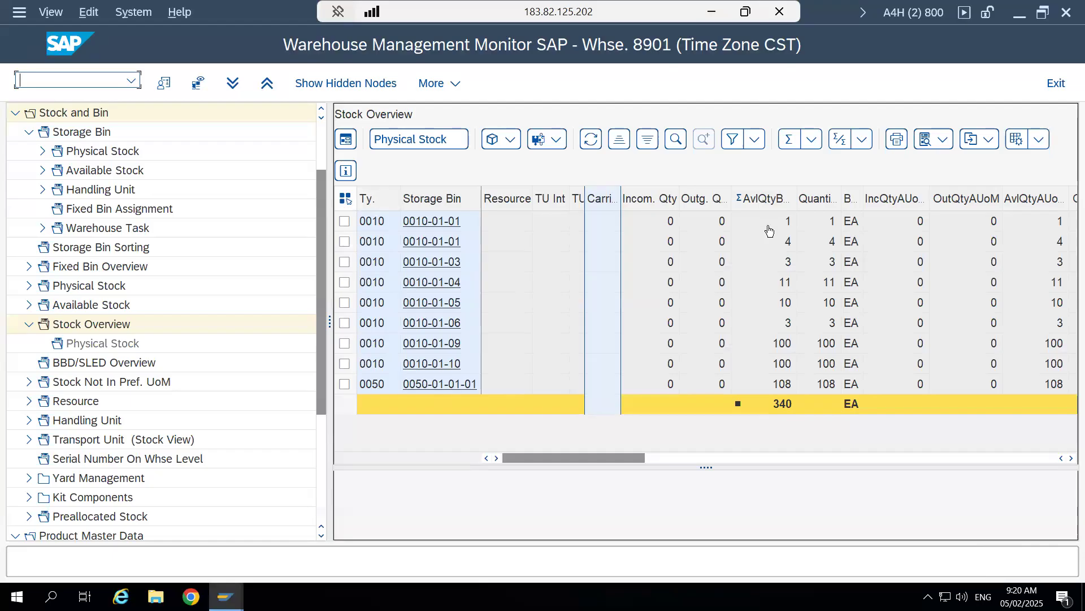
pyautogui.click(344, 385)
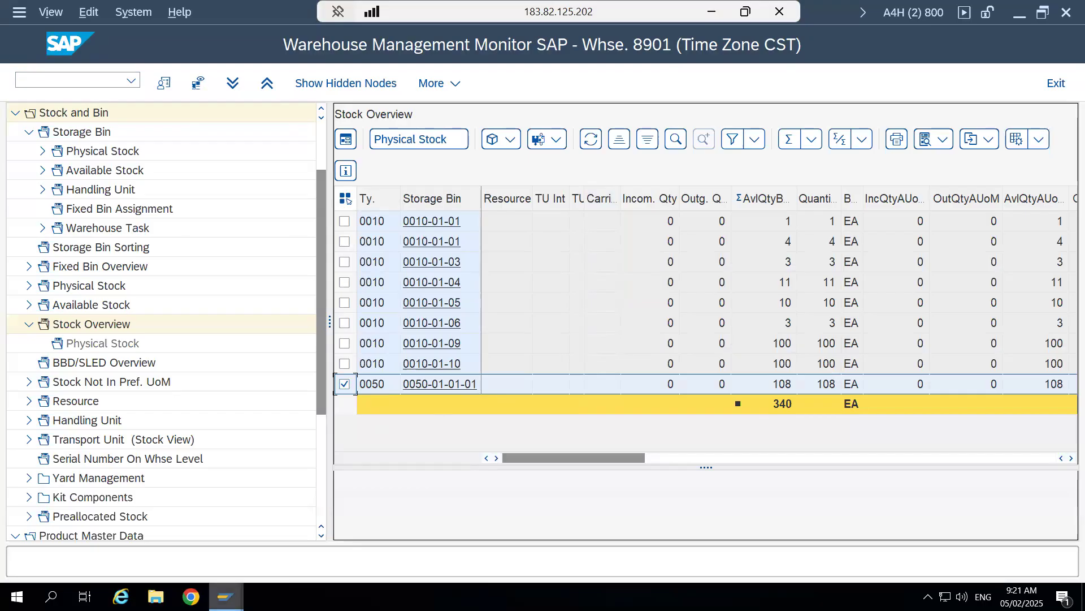
pyautogui.moveTo(226, 596)
pyautogui.click(639, 546)
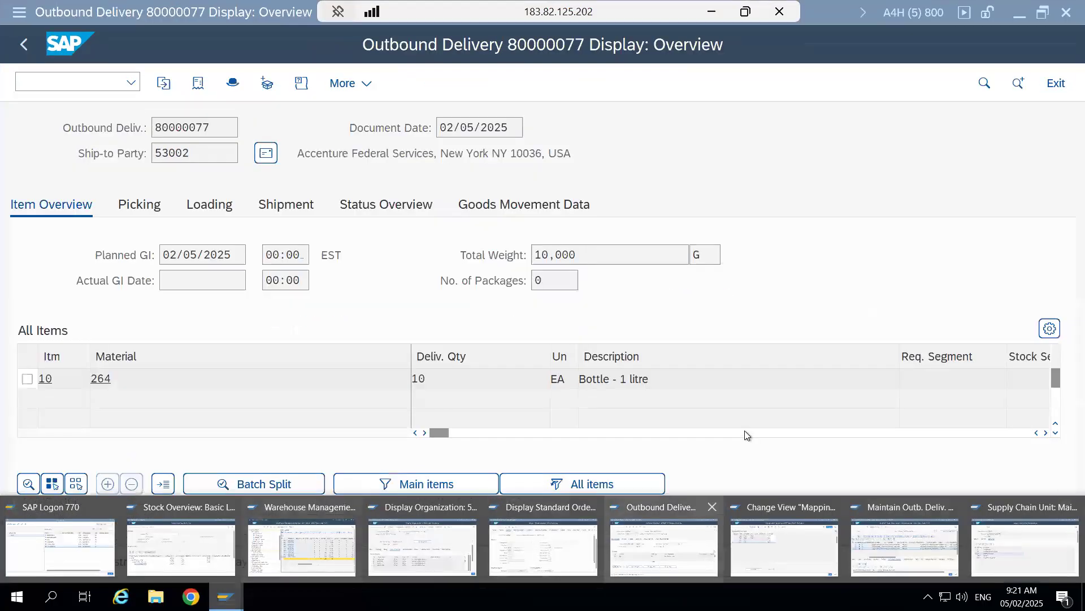
# - Return to the outbound delivery order and show its items, highlighting the quantity of product 264
pyautogui.moveTo(226, 596)
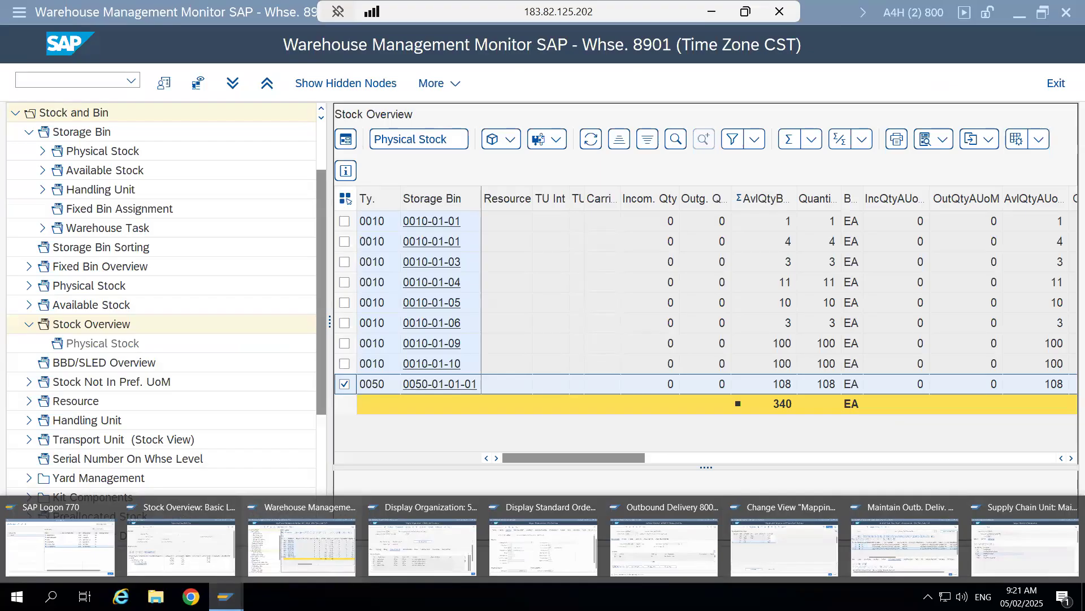
pyautogui.click(910, 535)
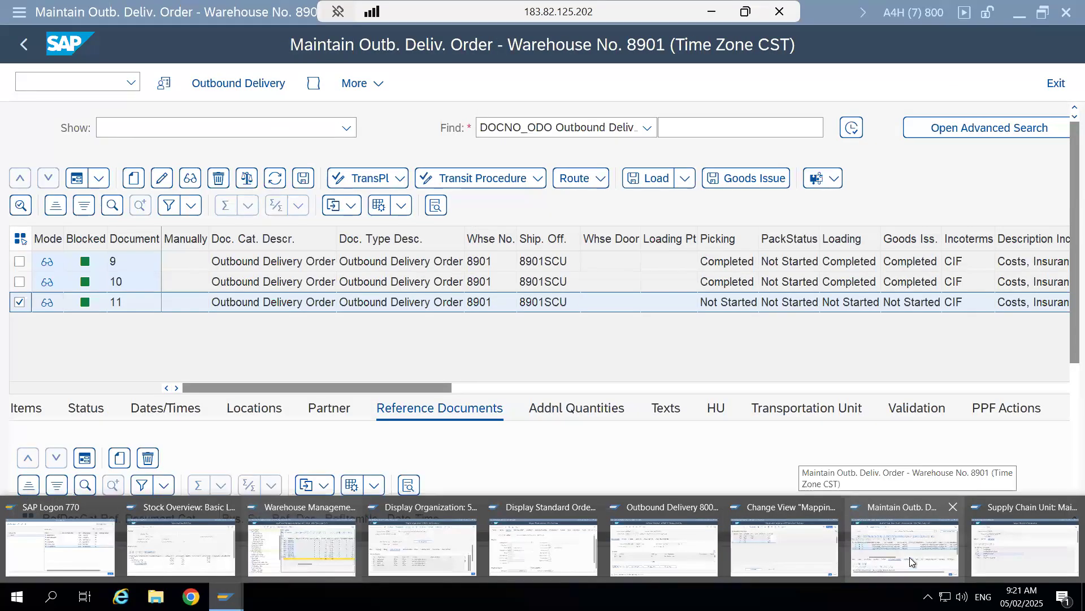
pyautogui.click(908, 555)
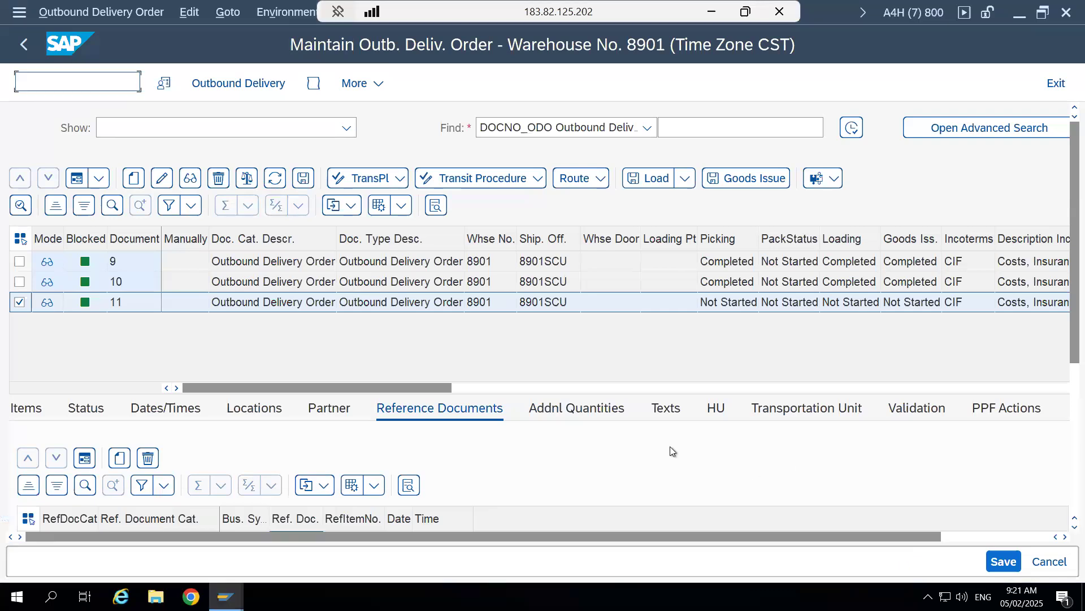
pyautogui.moveTo(1073, 337); pyautogui.dragTo(1064, 376)
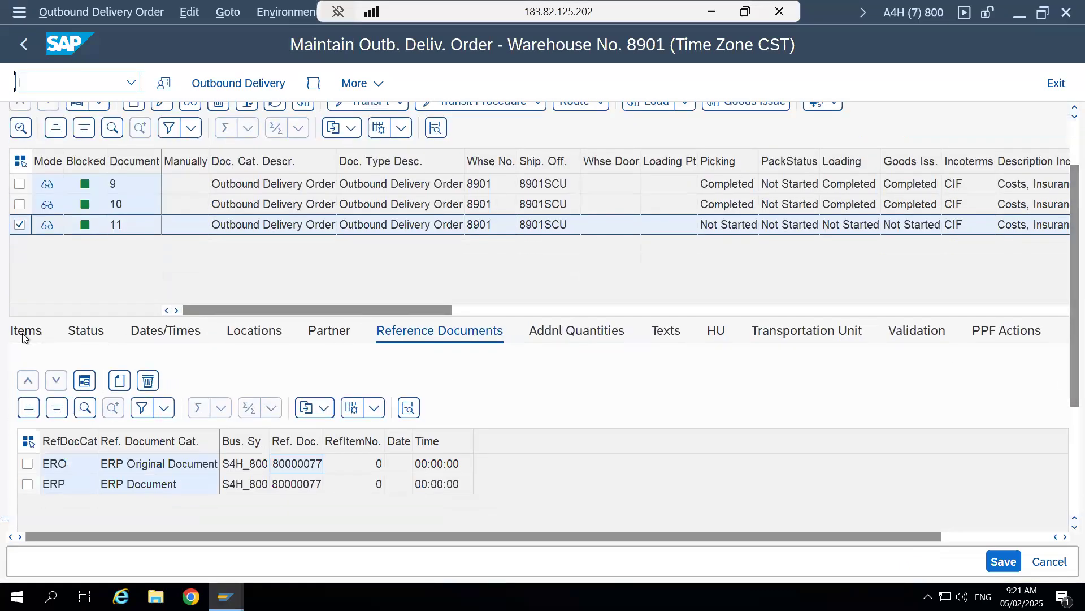
pyautogui.click(24, 332)
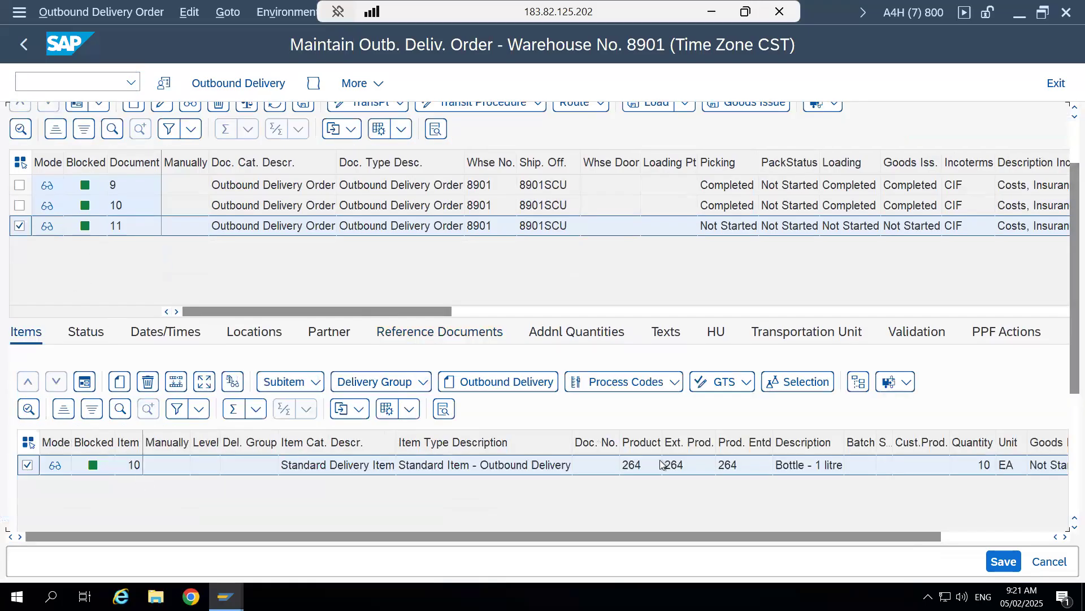
pyautogui.click(975, 466)
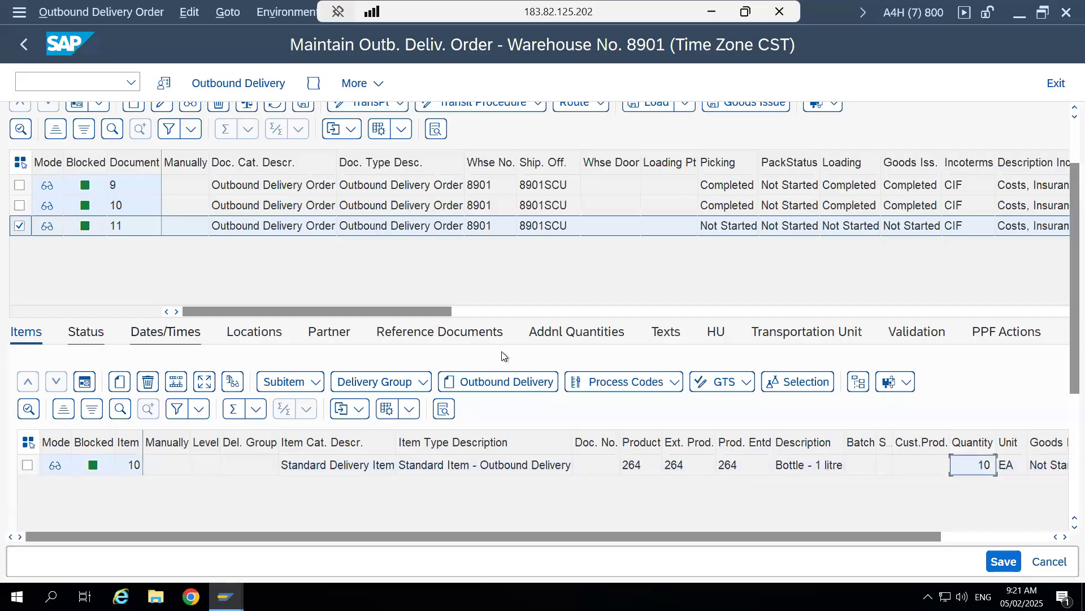
# - Review the outbound delivery order's reference documents, partner data and handling units
pyautogui.click(465, 334)
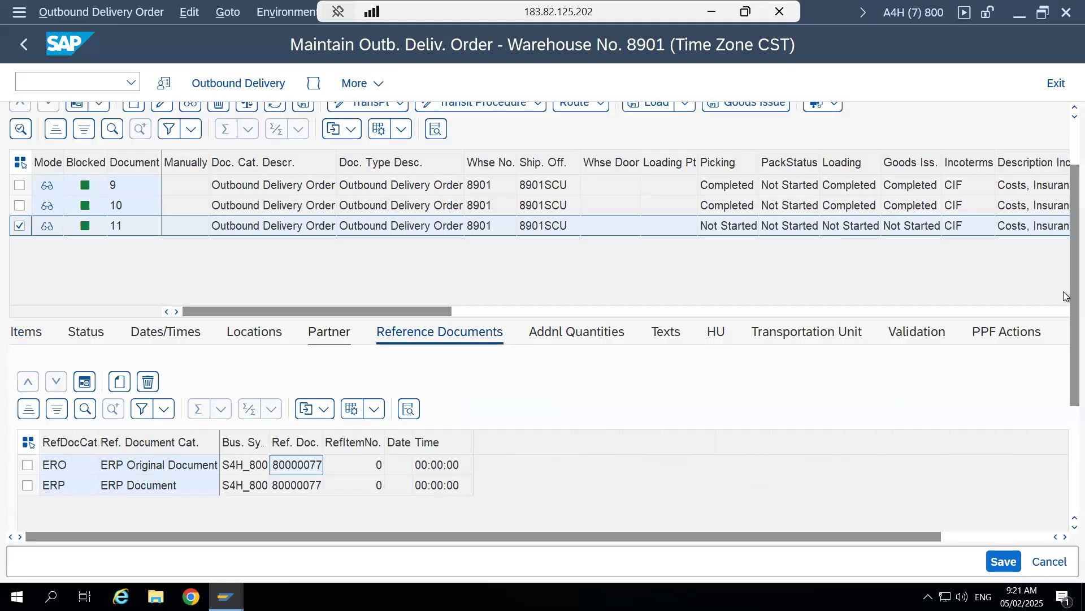
pyautogui.scroll(-3, 863, 340)
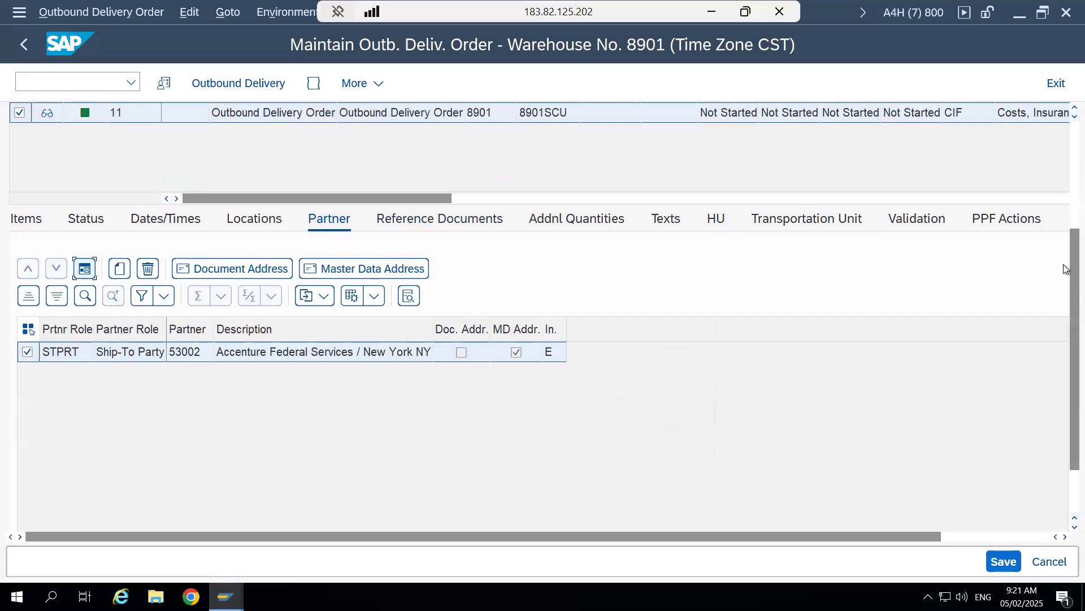
pyautogui.scroll(4, 1064, 264)
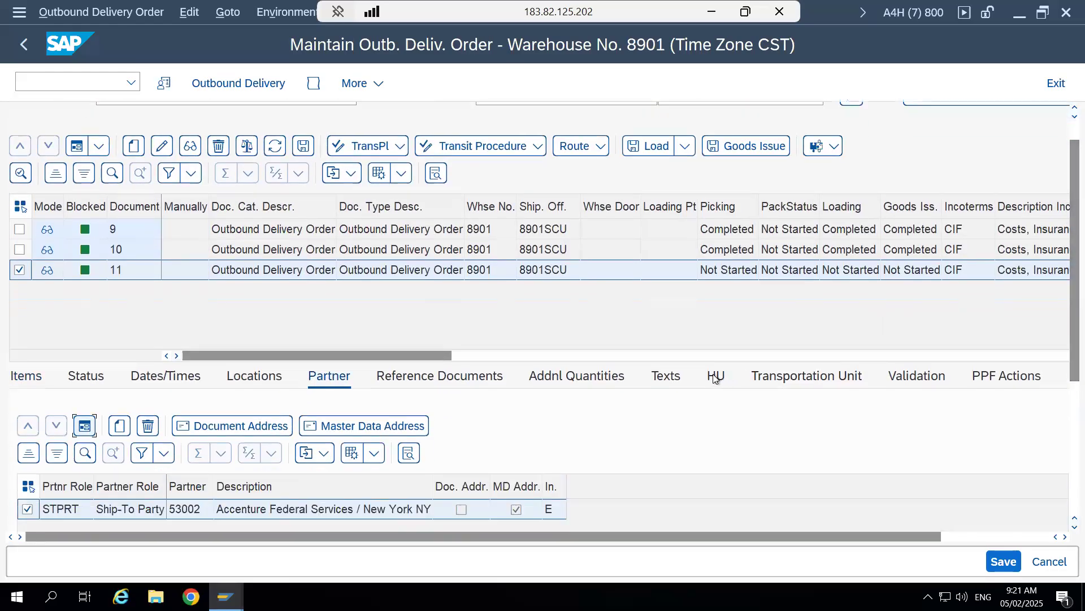
pyautogui.click(715, 377)
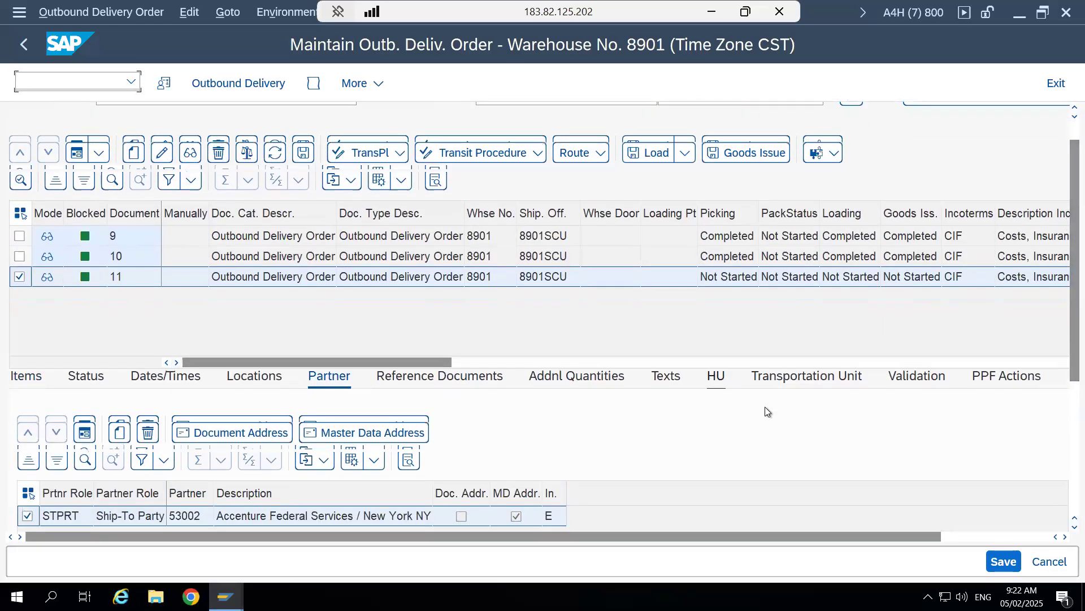
pyautogui.scroll(-3, 1068, 339)
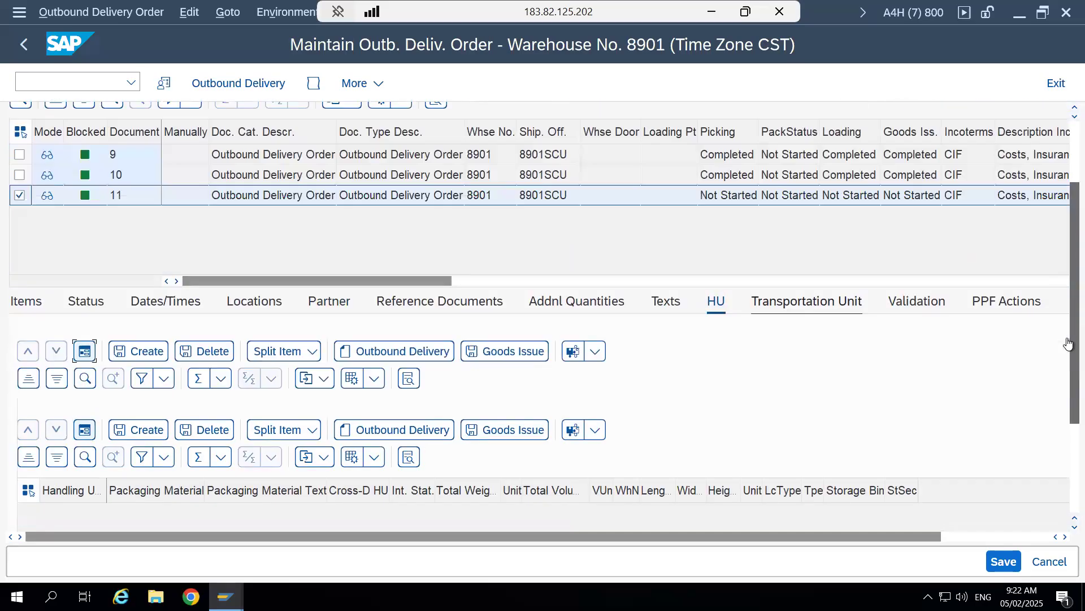
pyautogui.scroll(2, 1068, 316)
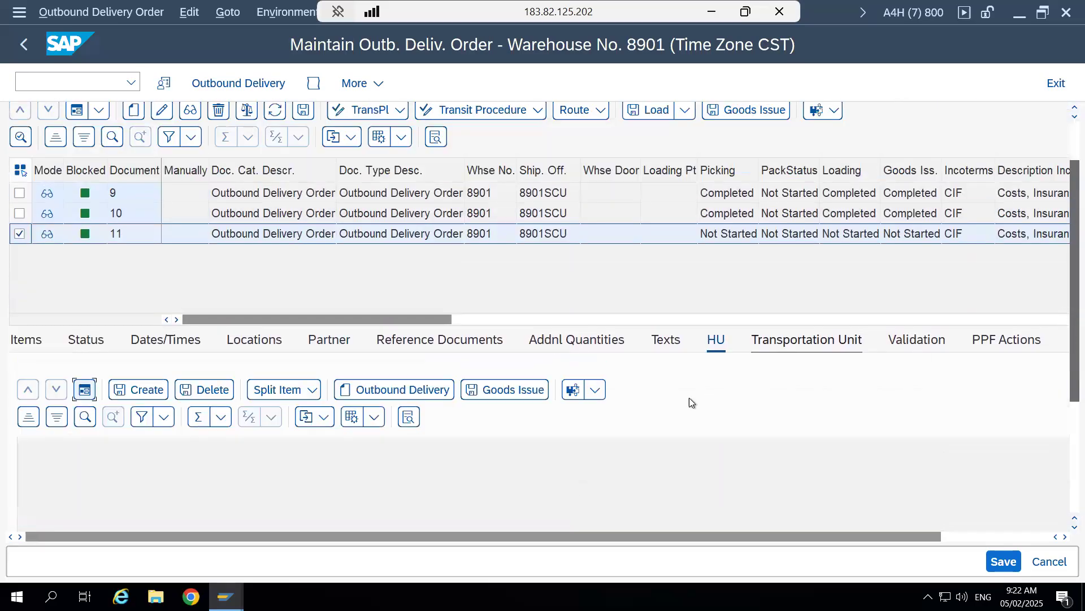
# - Return to the outbound delivery order's items, switch to the Outbound Process Word document and find Standard Outbound Steps (Forward)
pyautogui.click(21, 346)
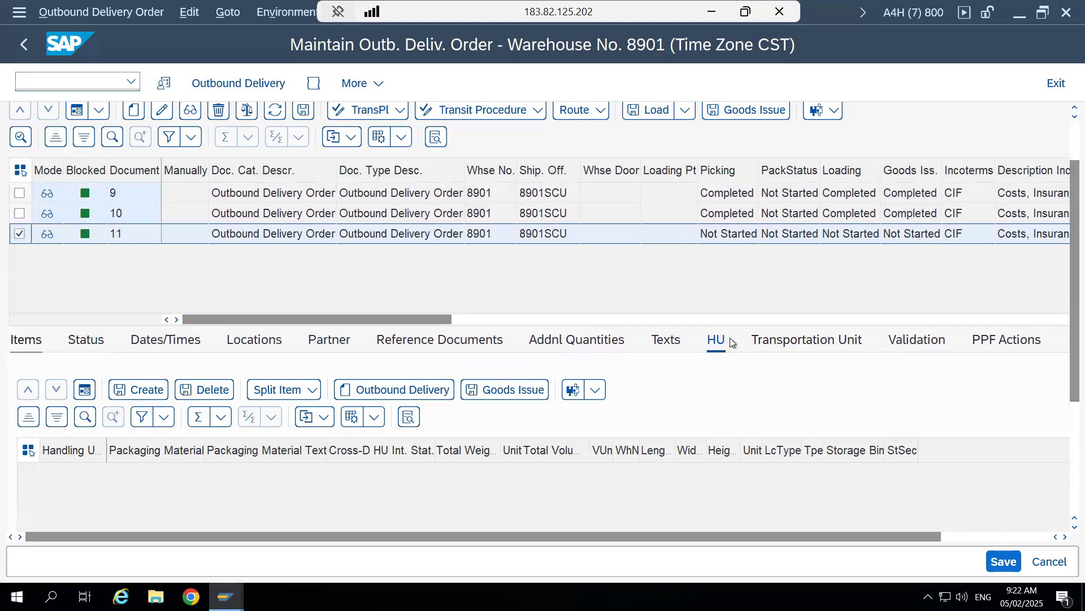
pyautogui.scroll(3, 683, 368)
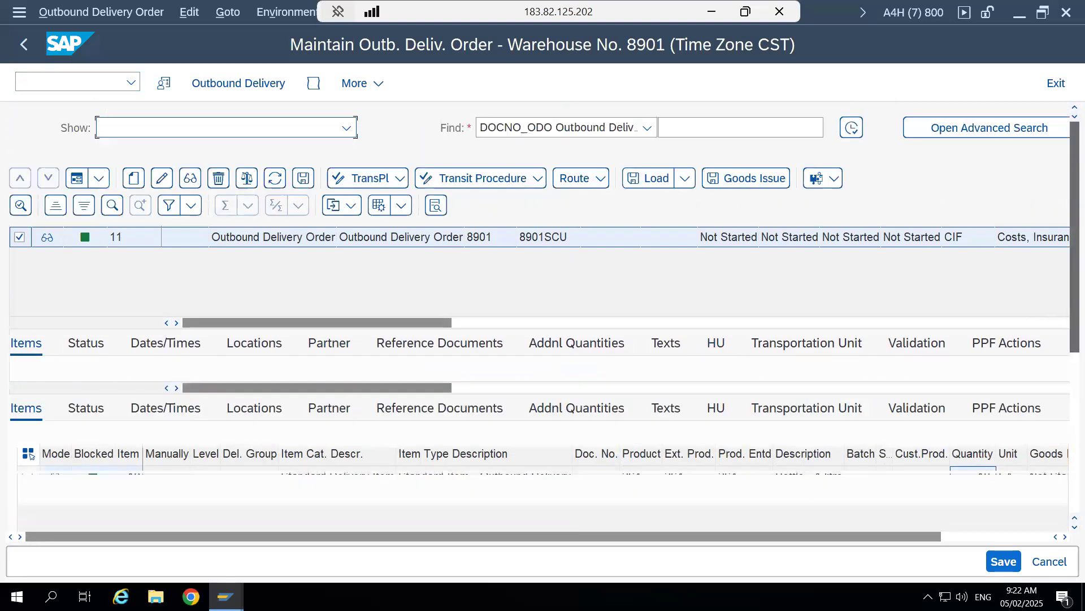
pyautogui.click(710, 10)
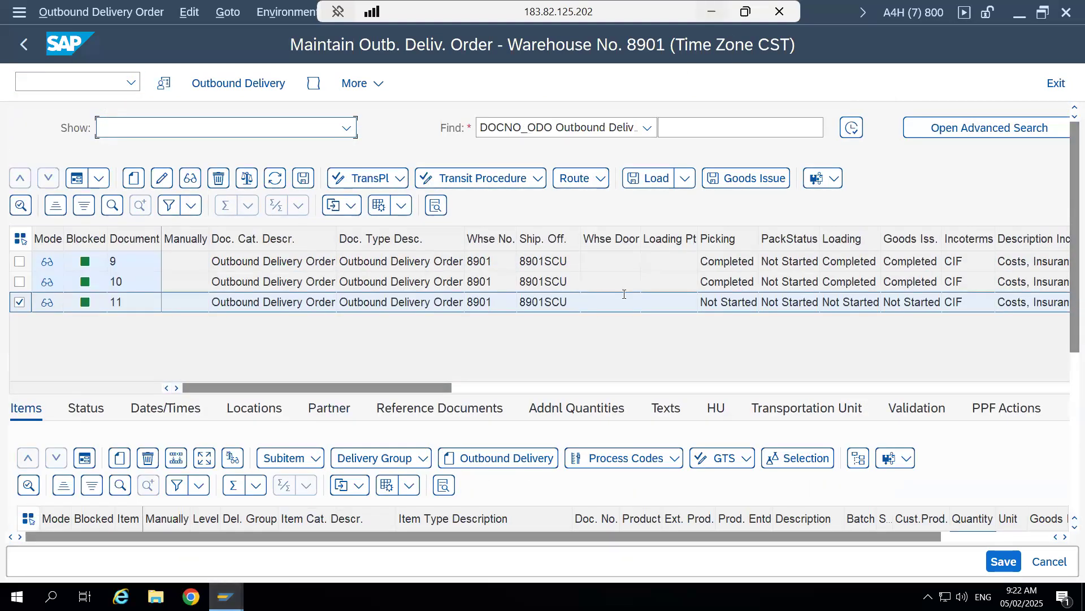
pyautogui.moveTo(337, 594)
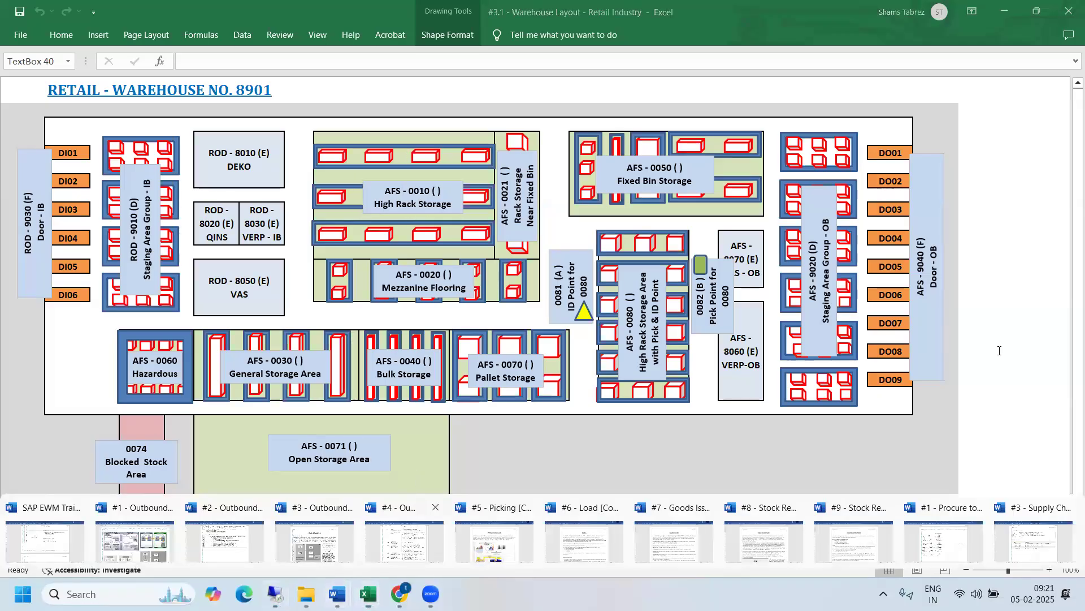
pyautogui.click(373, 548)
pyautogui.moveTo(1070, 410); pyautogui.dragTo(1071, 443)
# - Highlight the Pick, Packing and Post Goods Issue activities in the Standard Outbound Steps (Forward) table, ending on Pick
pyautogui.moveTo(299, 287); pyautogui.dragTo(250, 287)
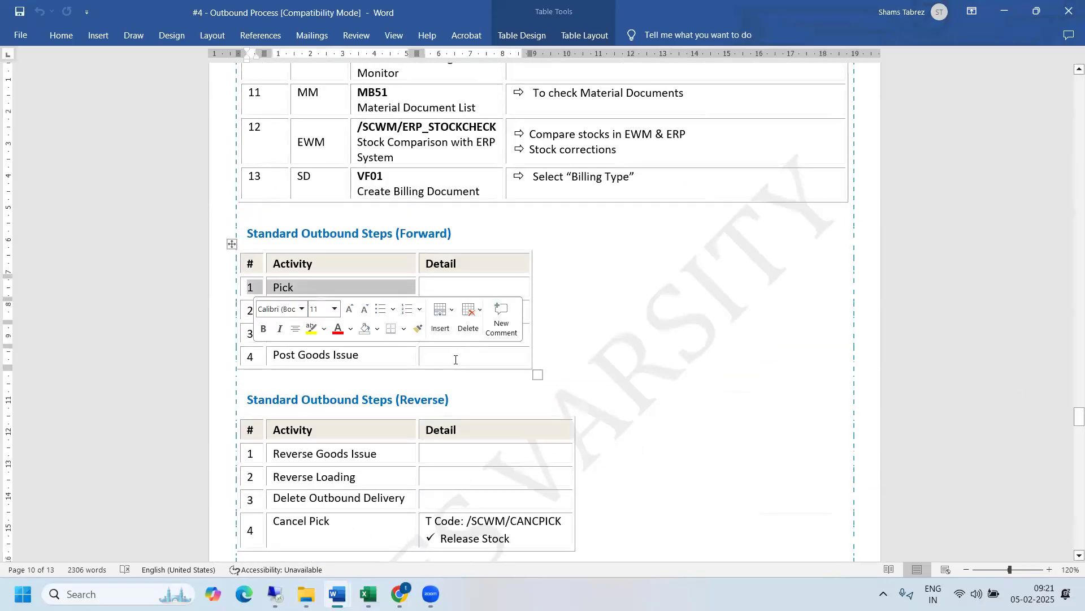
pyautogui.moveTo(455, 359); pyautogui.dragTo(260, 362)
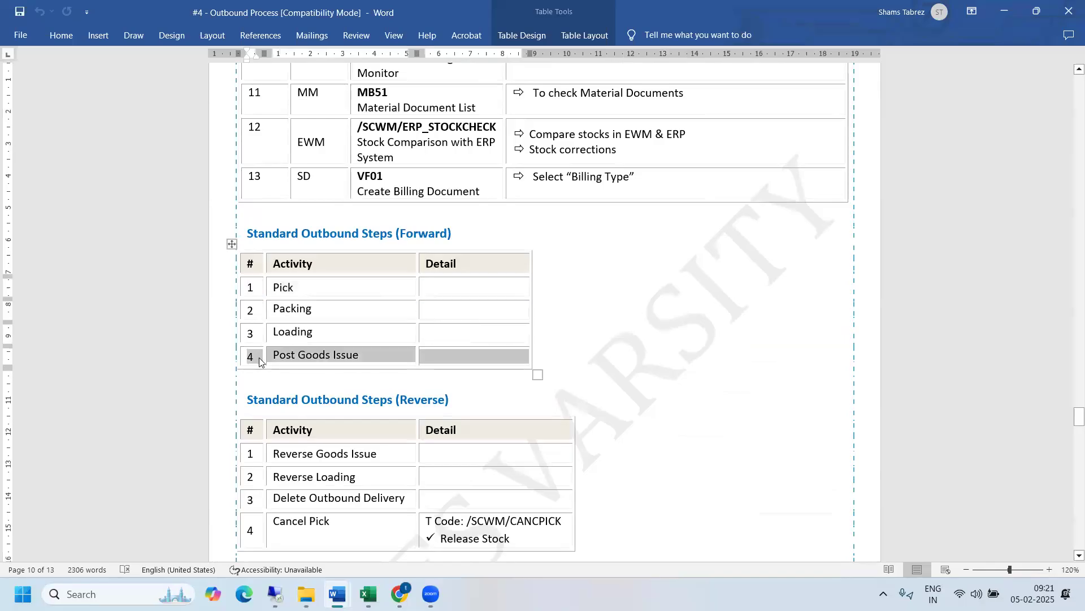
pyautogui.click(260, 362)
pyautogui.click(358, 311)
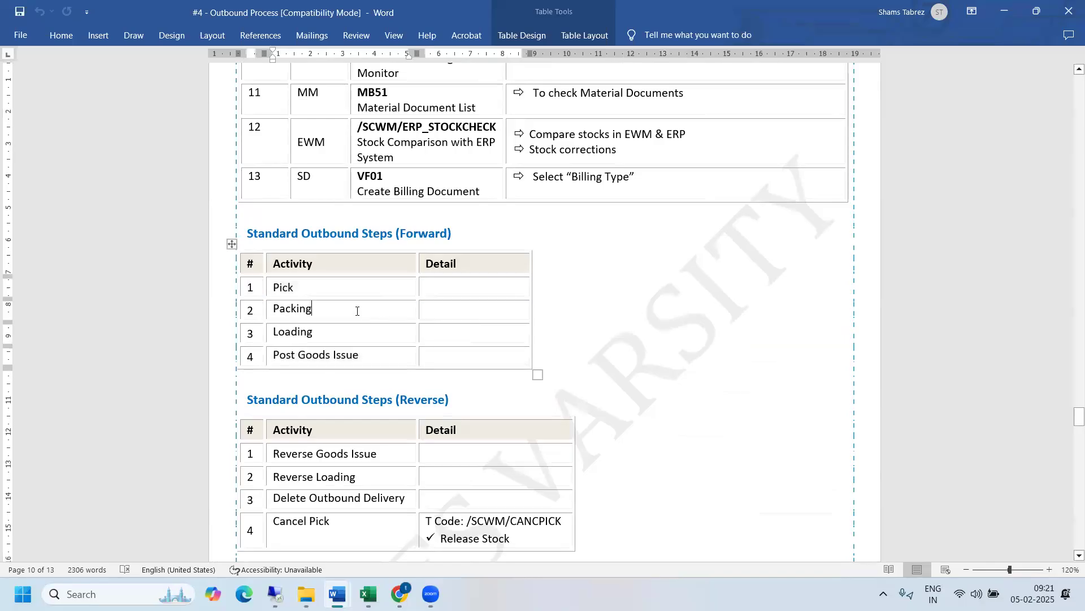
pyautogui.moveTo(320, 310); pyautogui.dragTo(461, 359)
pyautogui.click(461, 357)
pyautogui.moveTo(390, 290); pyautogui.dragTo(461, 290)
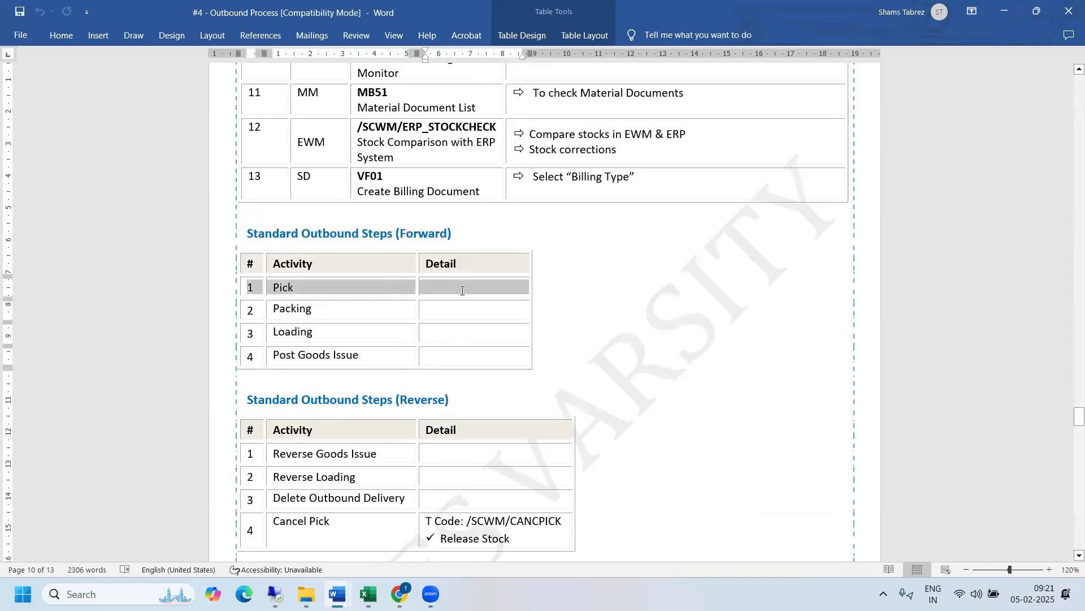
pyautogui.click(462, 289)
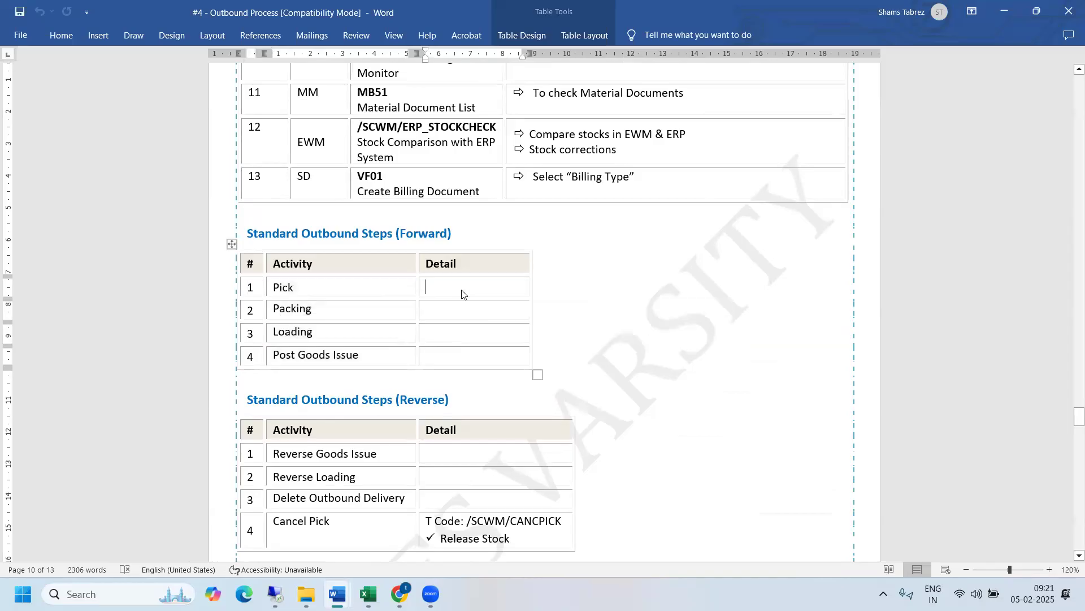
# - Switch to the Excel warehouse layout for warehouse 8901 and examine its storage and outbound areas
pyautogui.moveTo(367, 593)
pyautogui.click(534, 523)
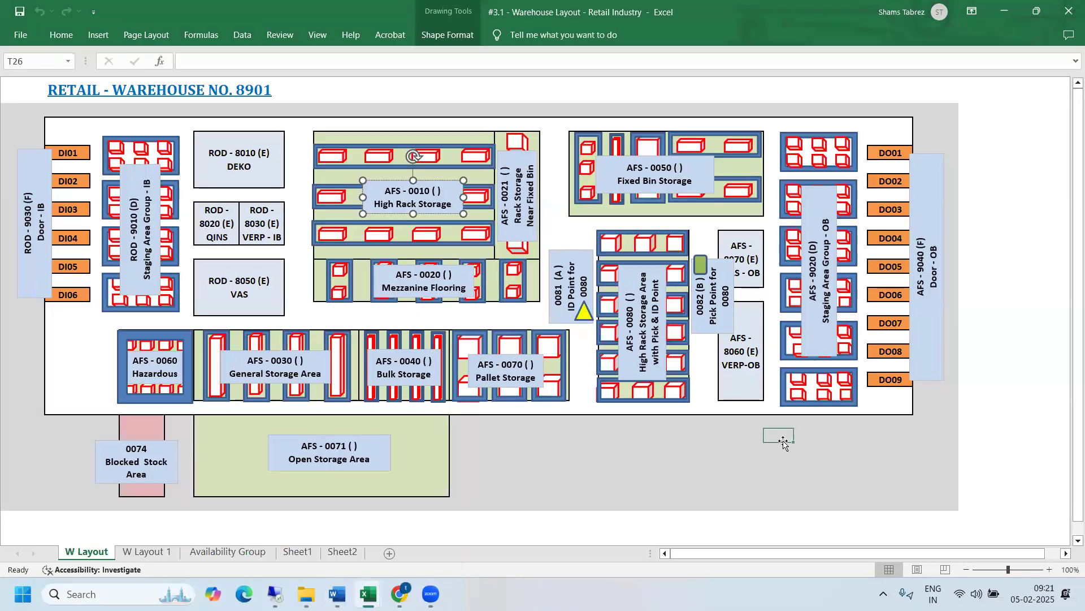
pyautogui.click(783, 442)
pyautogui.click(698, 447)
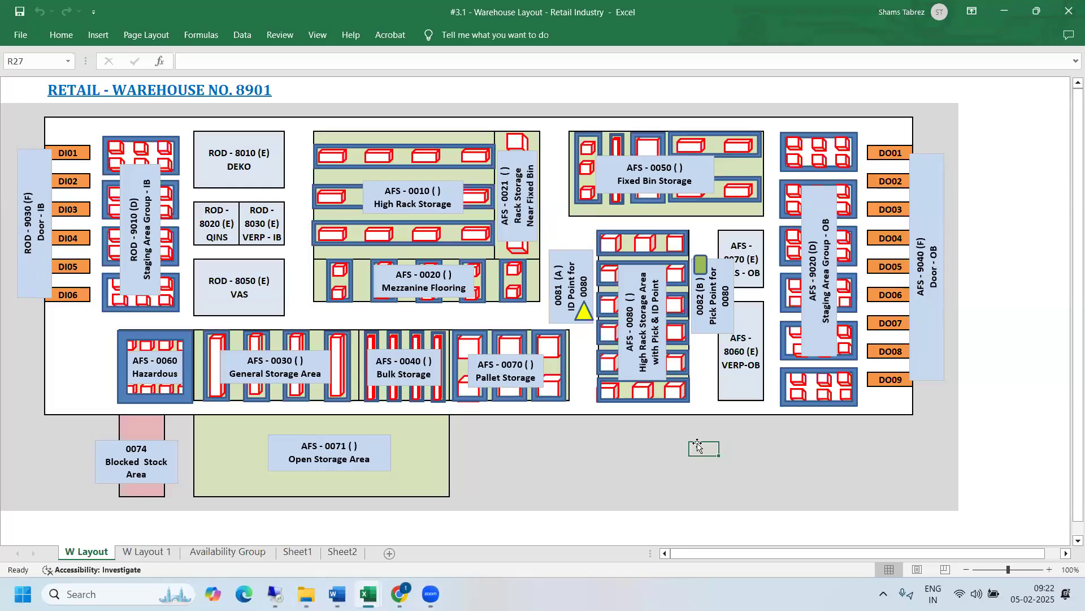
# - Switch back to SAP, show the selected order's header in form view and review its document, category, warehouse number and shipping office
pyautogui.moveTo(276, 593)
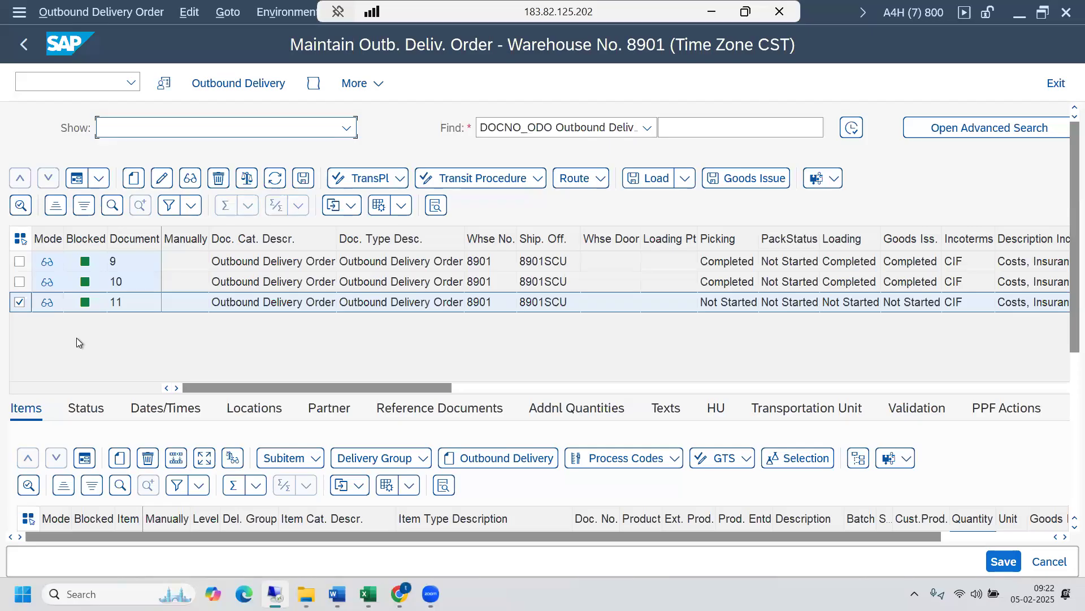
pyautogui.click(21, 206)
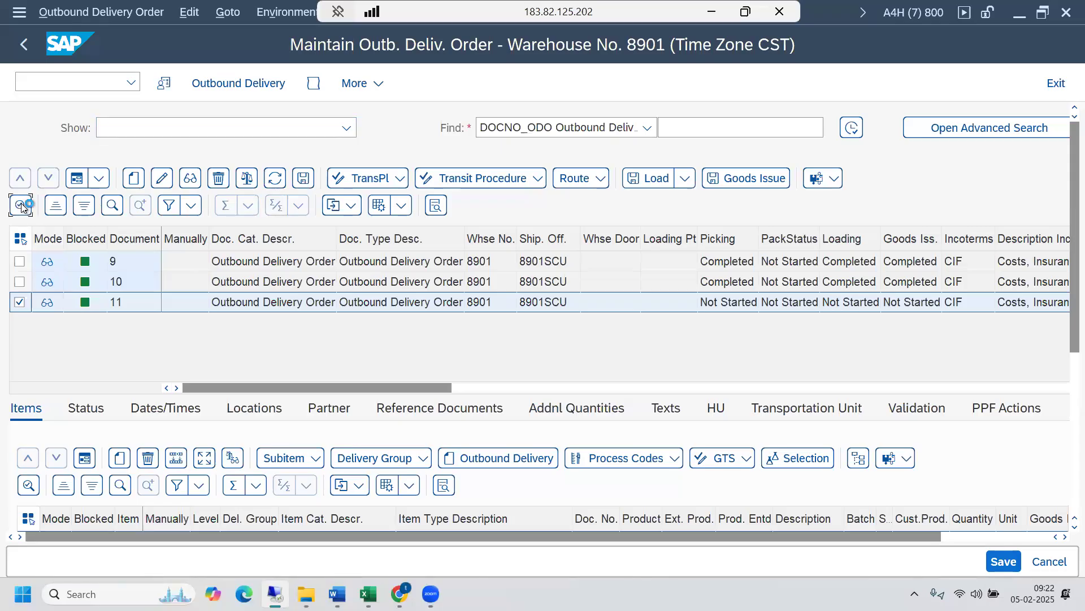
pyautogui.click(79, 179)
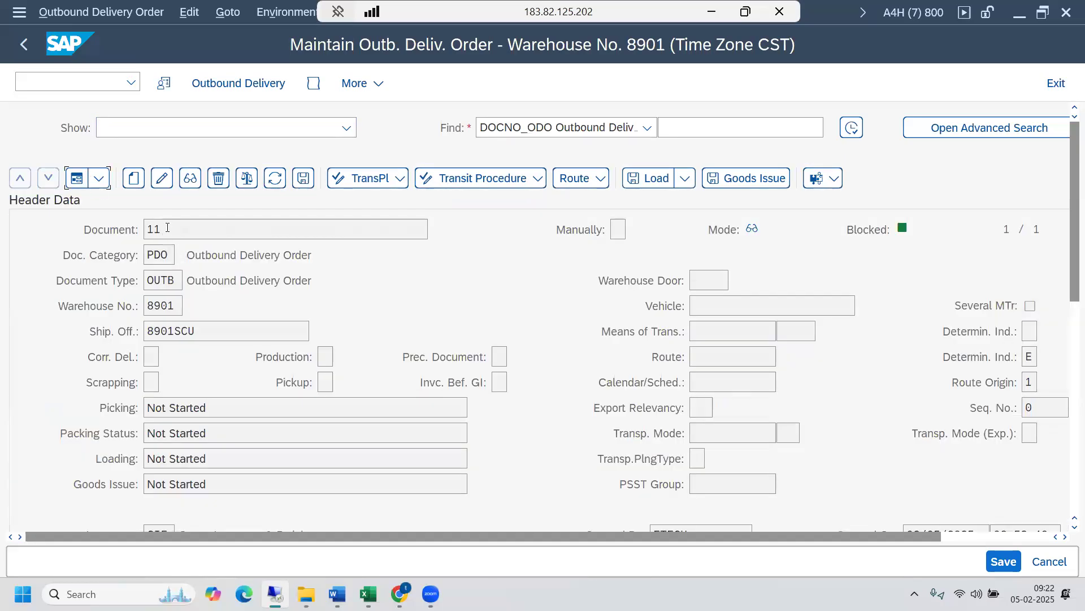
pyautogui.moveTo(167, 227); pyautogui.dragTo(148, 228)
pyautogui.click(148, 229)
pyautogui.moveTo(176, 282); pyautogui.dragTo(146, 256)
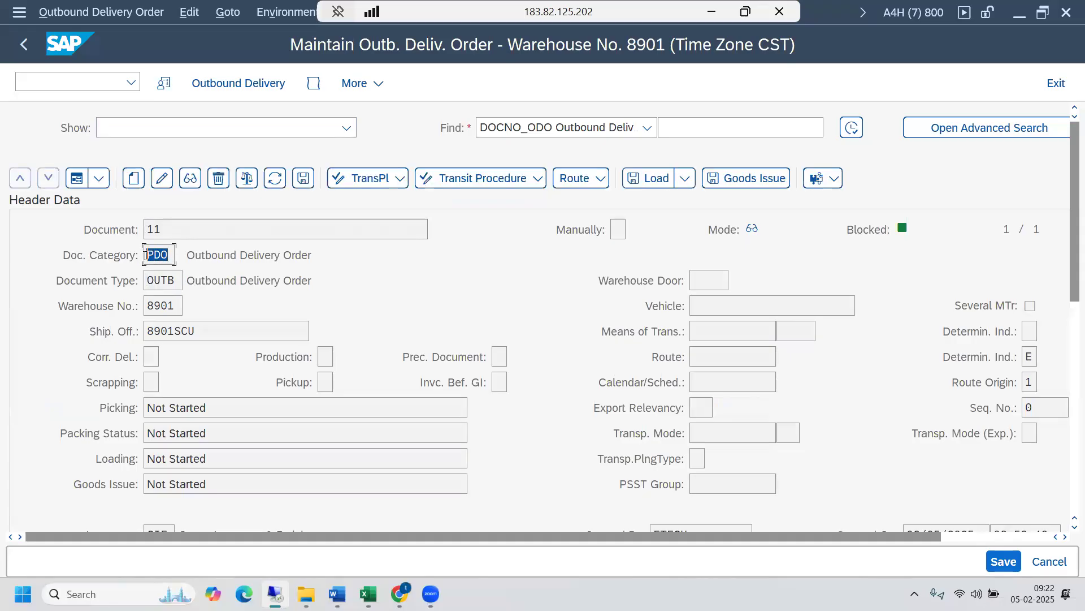
pyautogui.click(170, 309)
pyautogui.doubleClick(156, 306)
pyautogui.click(209, 330)
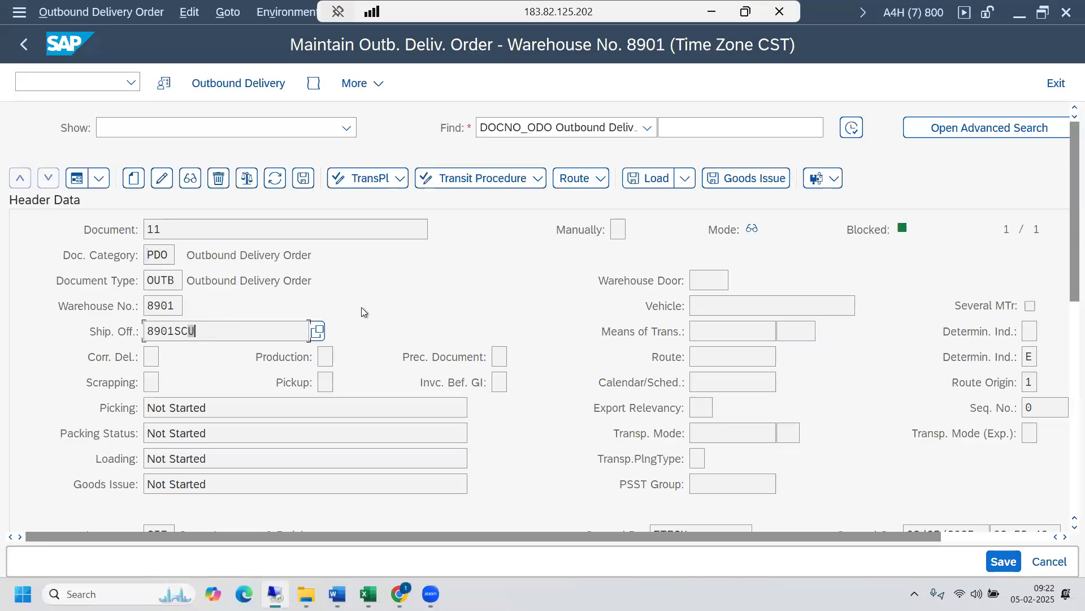
# - Show item 10 of the outbound delivery order in form view and examine its product and movement data
pyautogui.moveTo(1068, 275); pyautogui.dragTo(1065, 438)
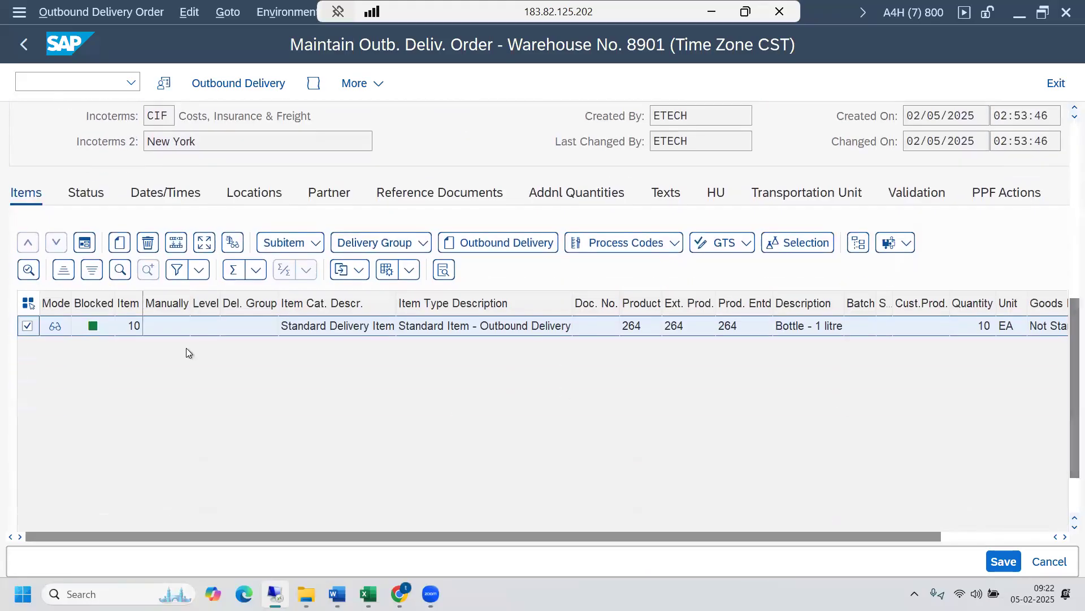
pyautogui.click(86, 244)
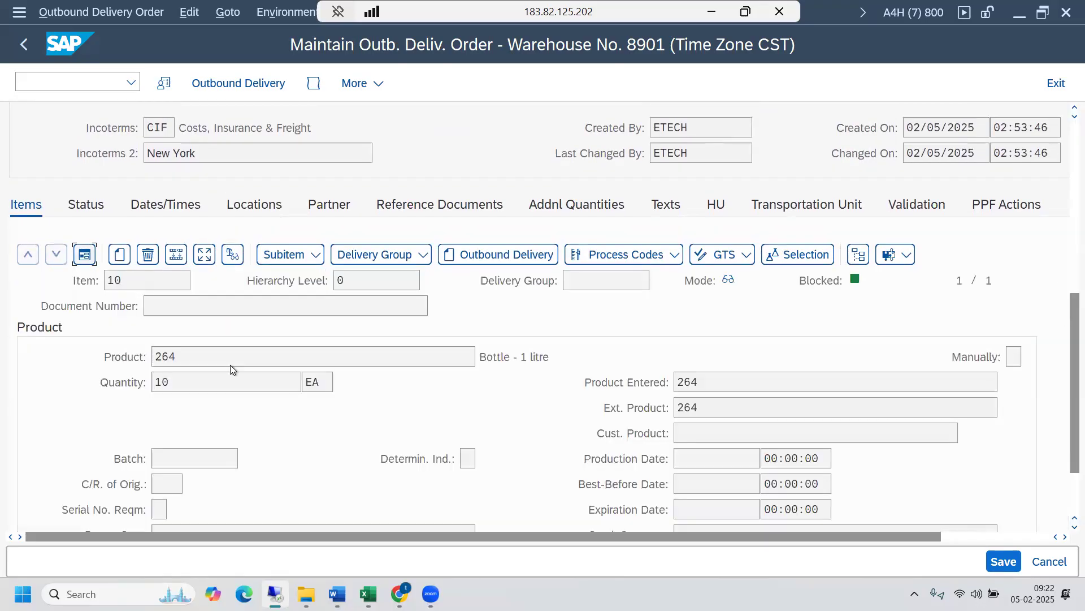
pyautogui.moveTo(1063, 336); pyautogui.dragTo(1068, 377)
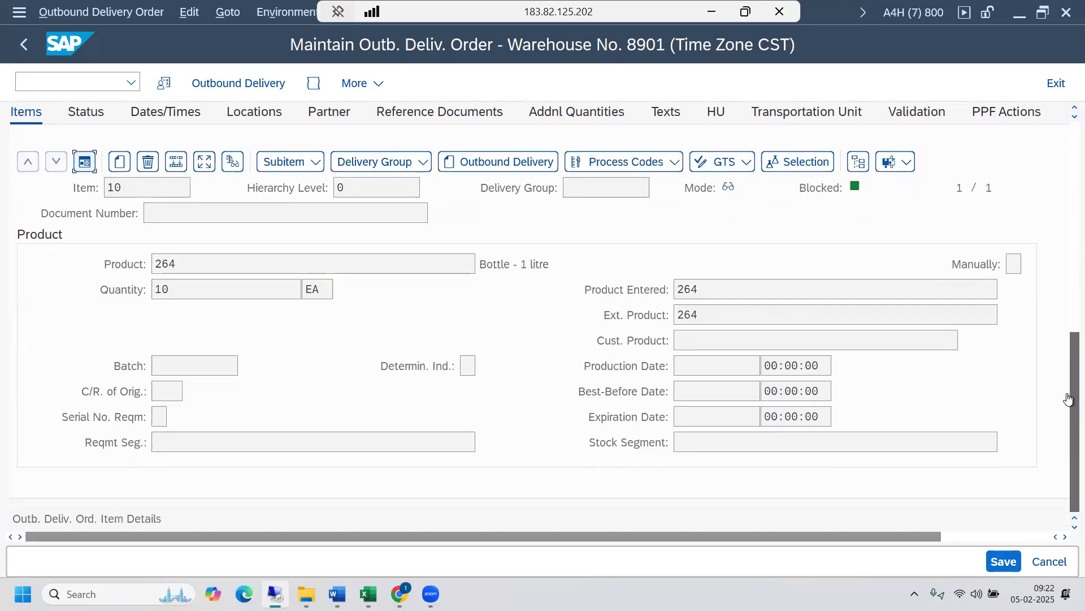
pyautogui.moveTo(928, 536); pyautogui.dragTo(968, 537)
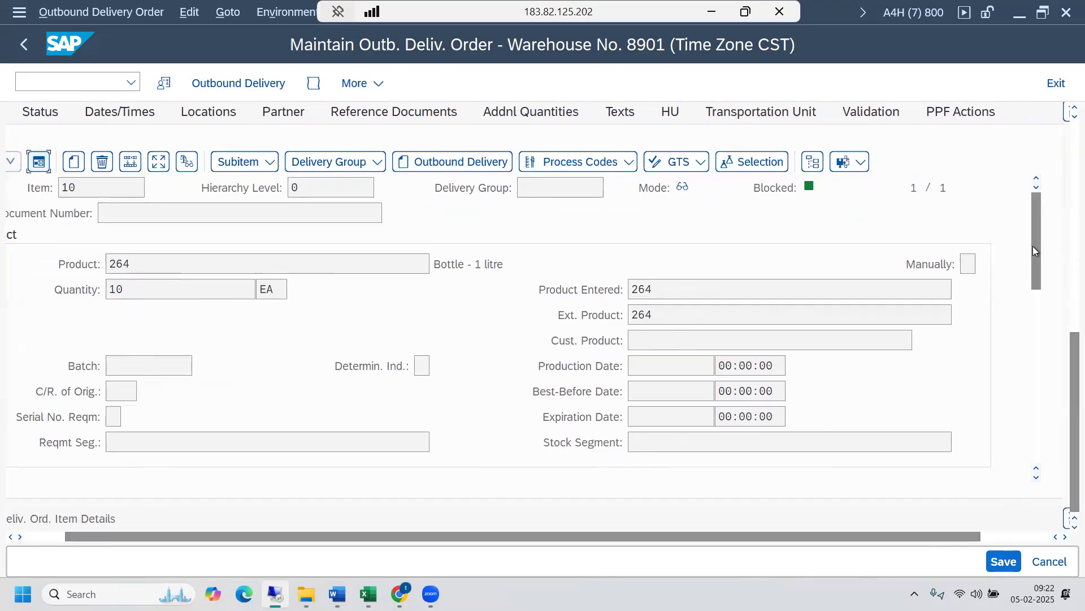
pyautogui.moveTo(1034, 251); pyautogui.dragTo(1035, 308)
pyautogui.moveTo(738, 547); pyautogui.dragTo(195, 477)
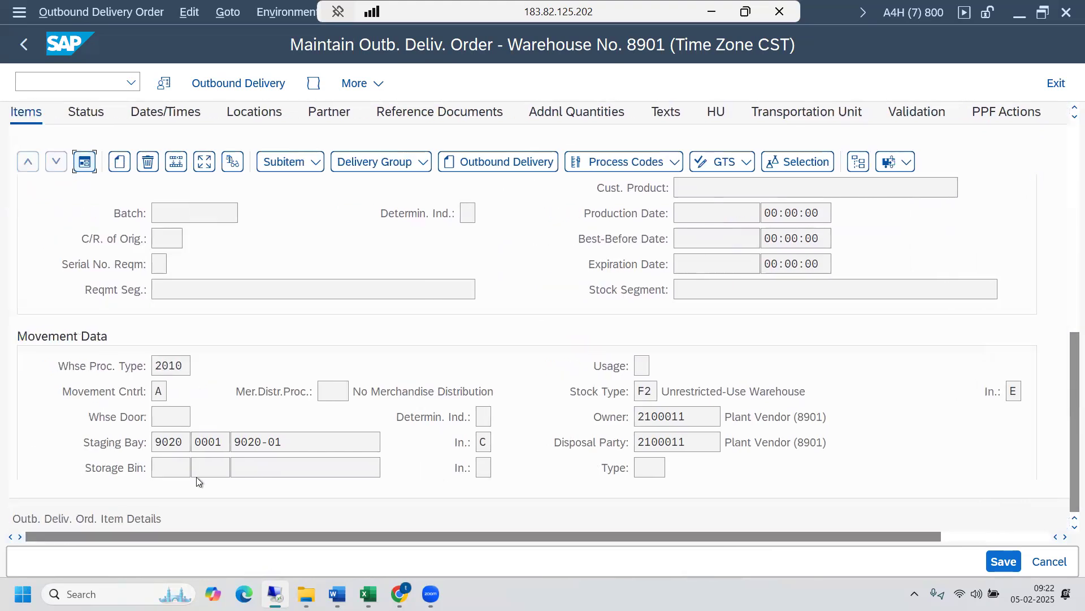
# - Look up the possible warehouse process types, highlight 2010 Stock Removal and close the list without changing the item
pyautogui.click(179, 365)
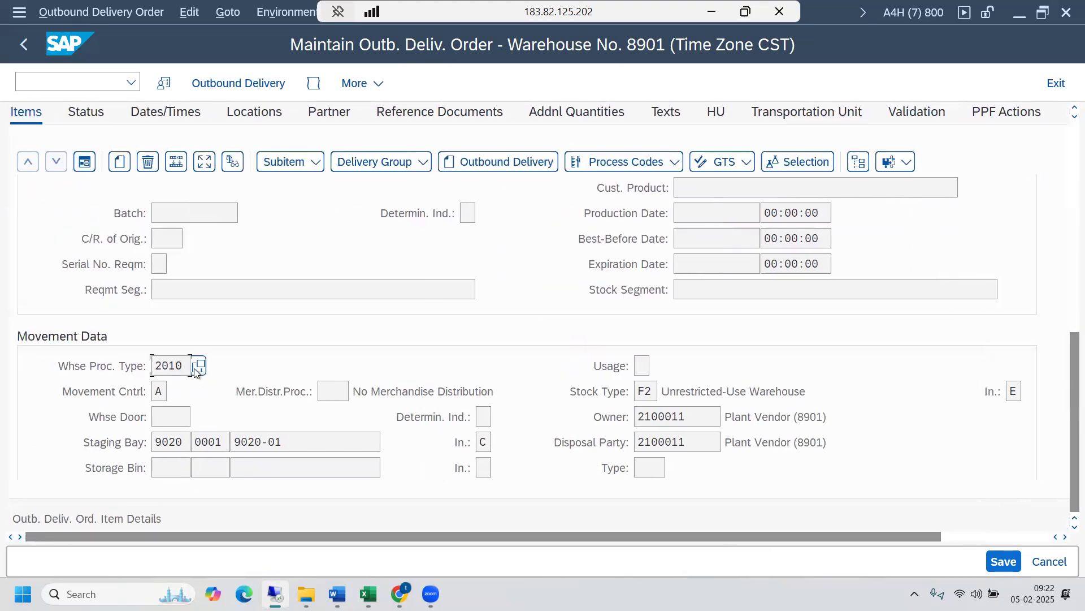
pyautogui.click(199, 373)
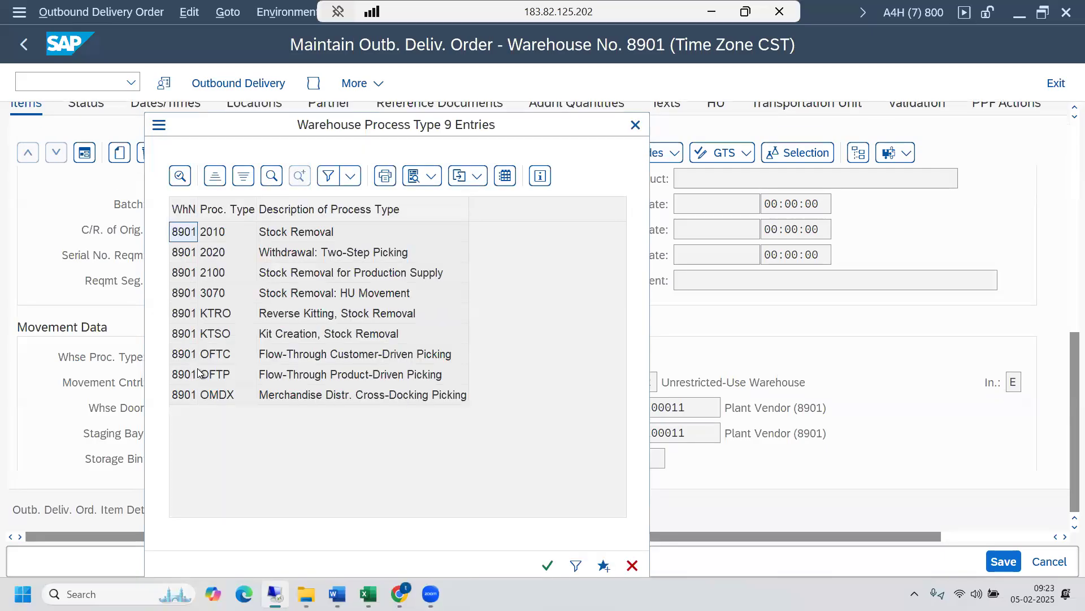
pyautogui.click(244, 237)
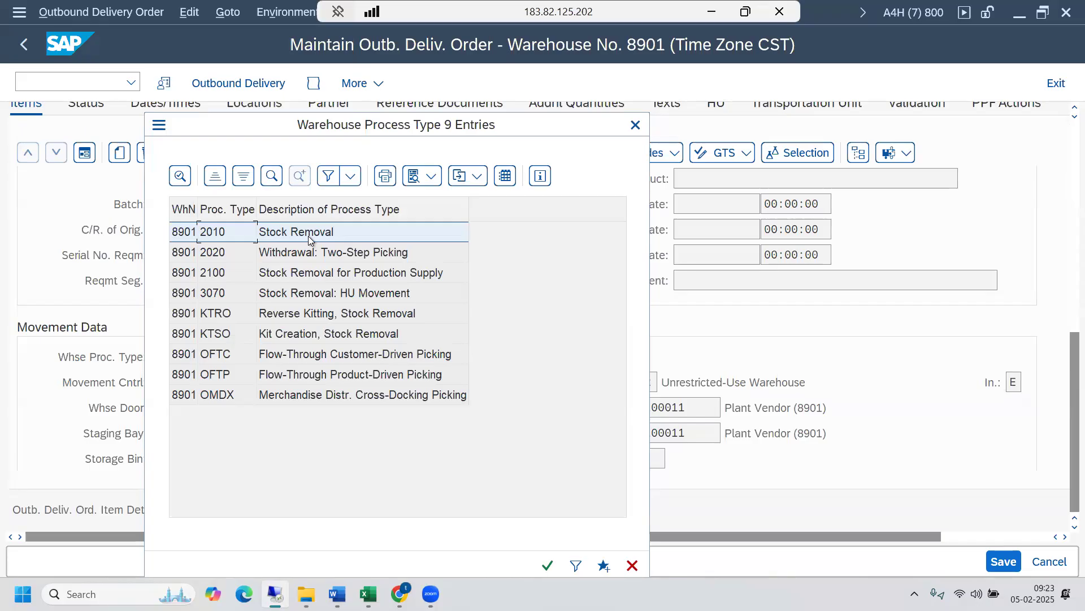
pyautogui.click(635, 125)
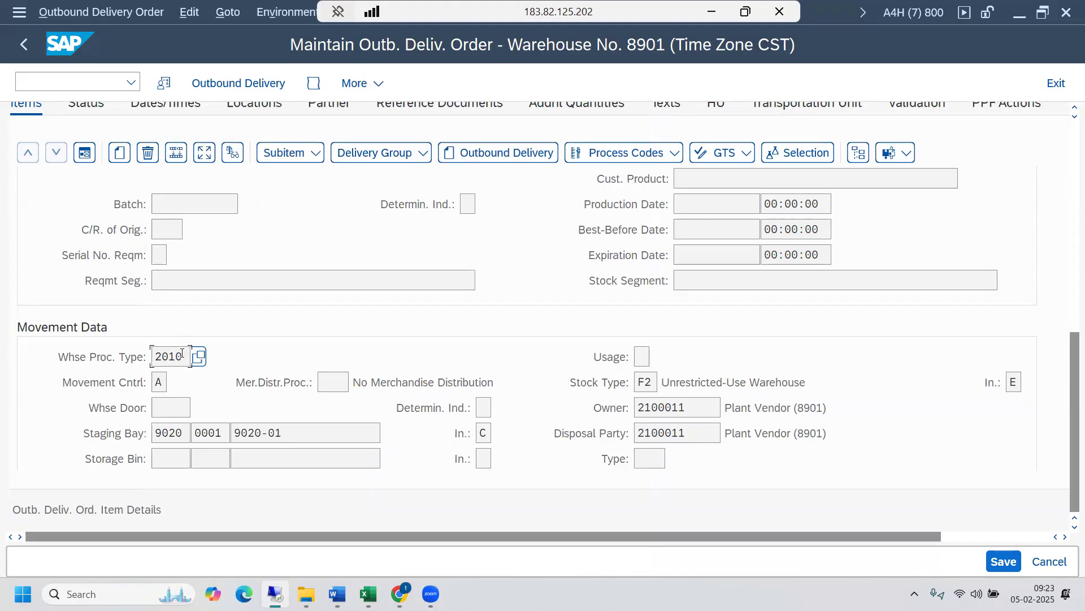
# - Switch to the SAP session with the Mapping of ERP Item Type view and go back to the IMG structure
pyautogui.moveTo(275, 593)
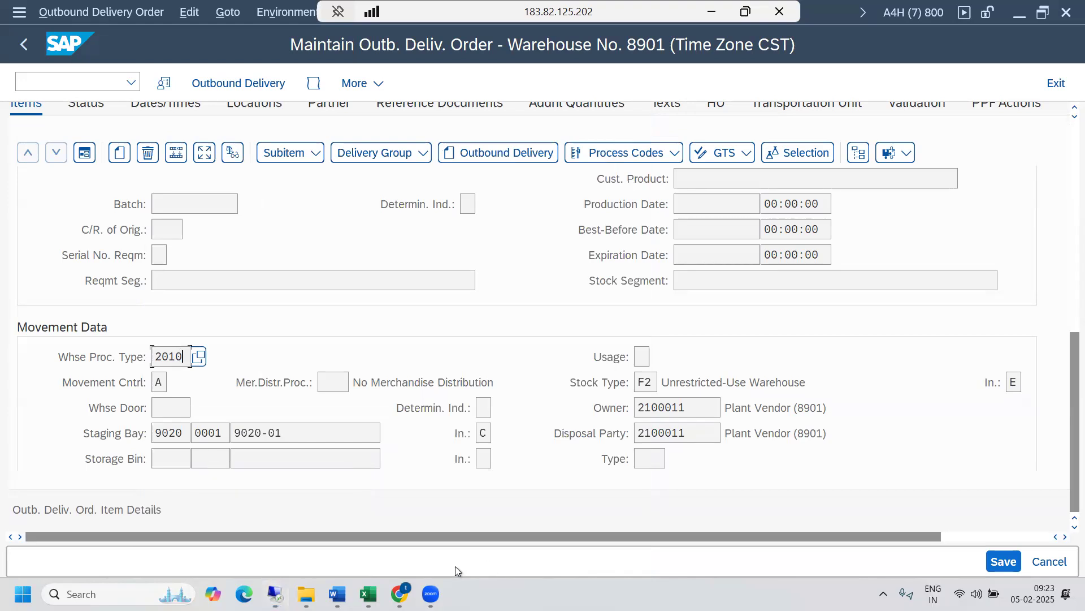
pyautogui.click(226, 597)
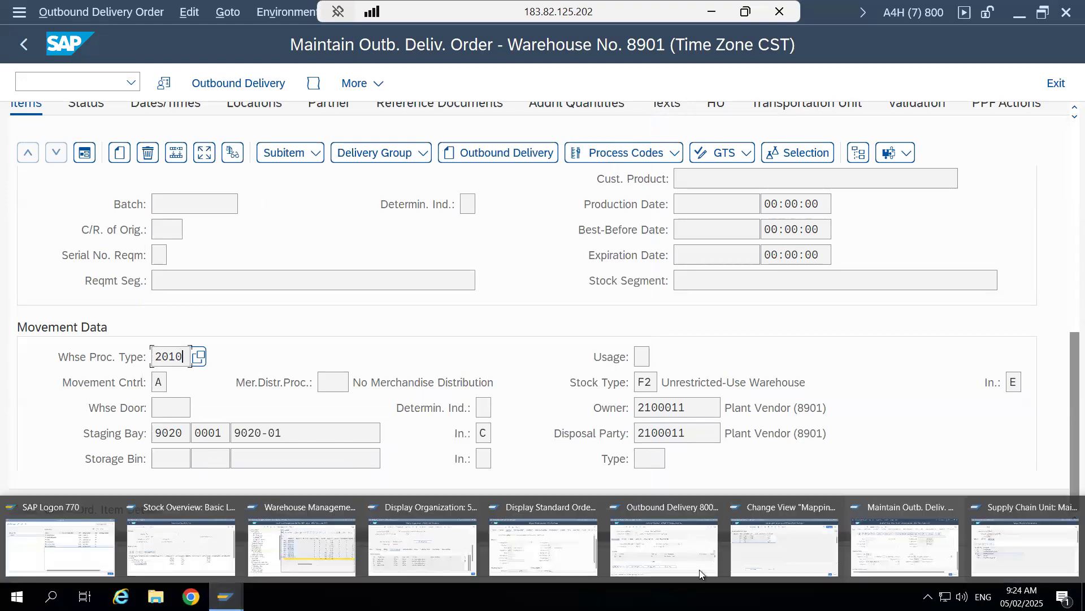
pyautogui.click(1019, 550)
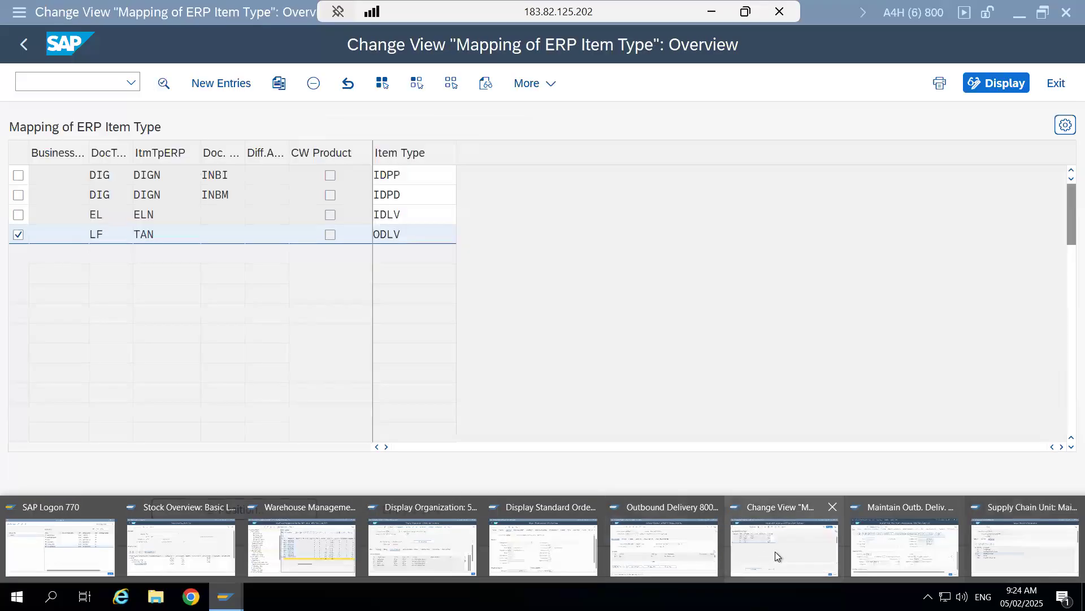
pyautogui.click(775, 551)
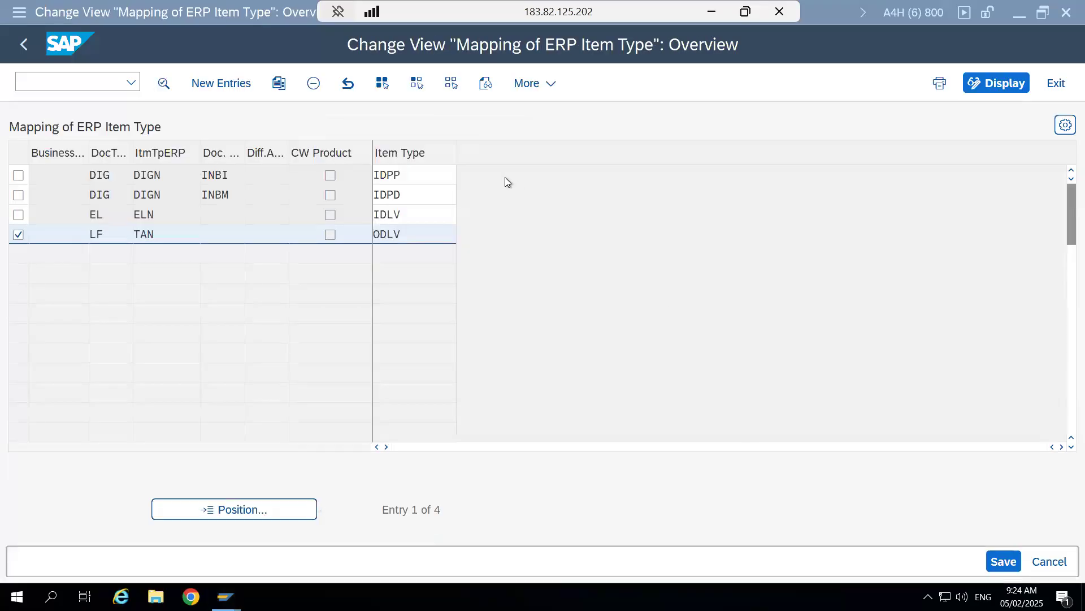
pyautogui.click(18, 45)
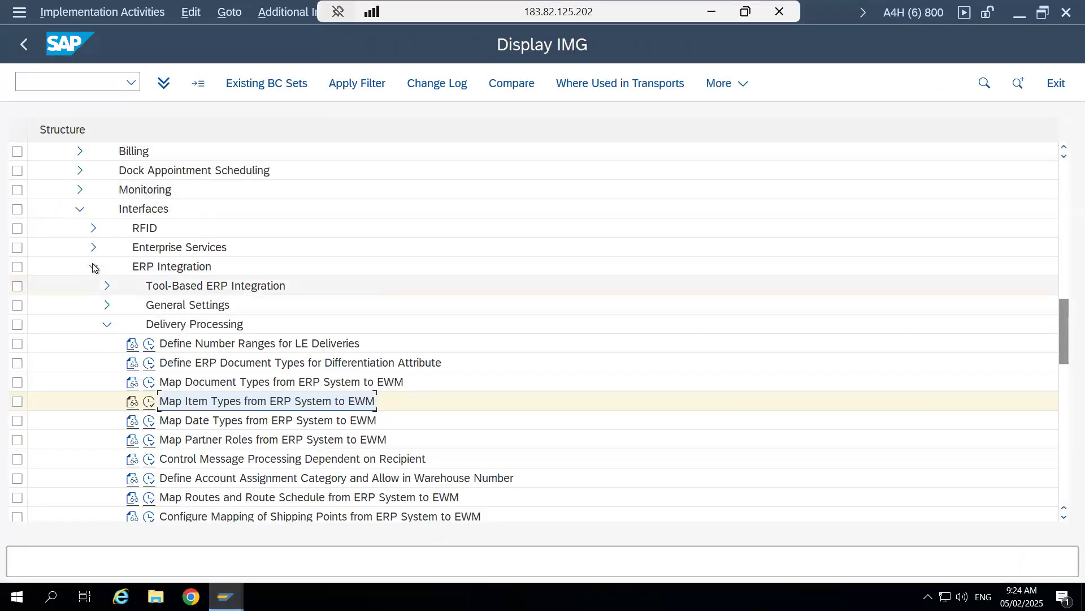
# - Collapse Interfaces, open Define Warehouse Process Type under Cross-Process Settings > Warehouse Task, and mark the Stock Removal entry 2010 for warehouse 0001
pyautogui.click(93, 267)
pyautogui.click(80, 210)
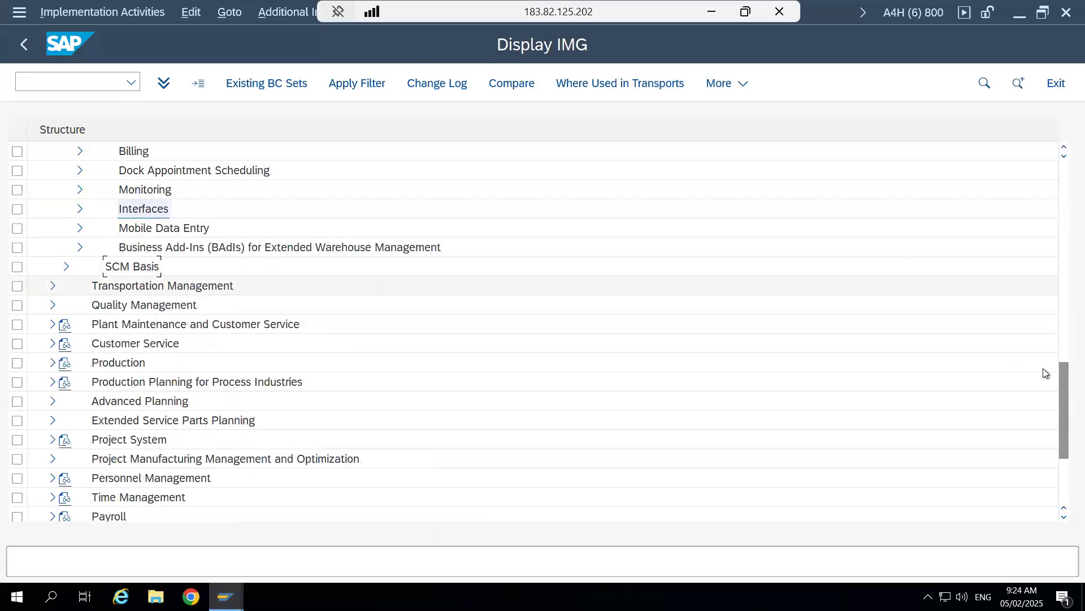
pyautogui.scroll(1, 1065, 346)
pyautogui.scroll(3, 1065, 346)
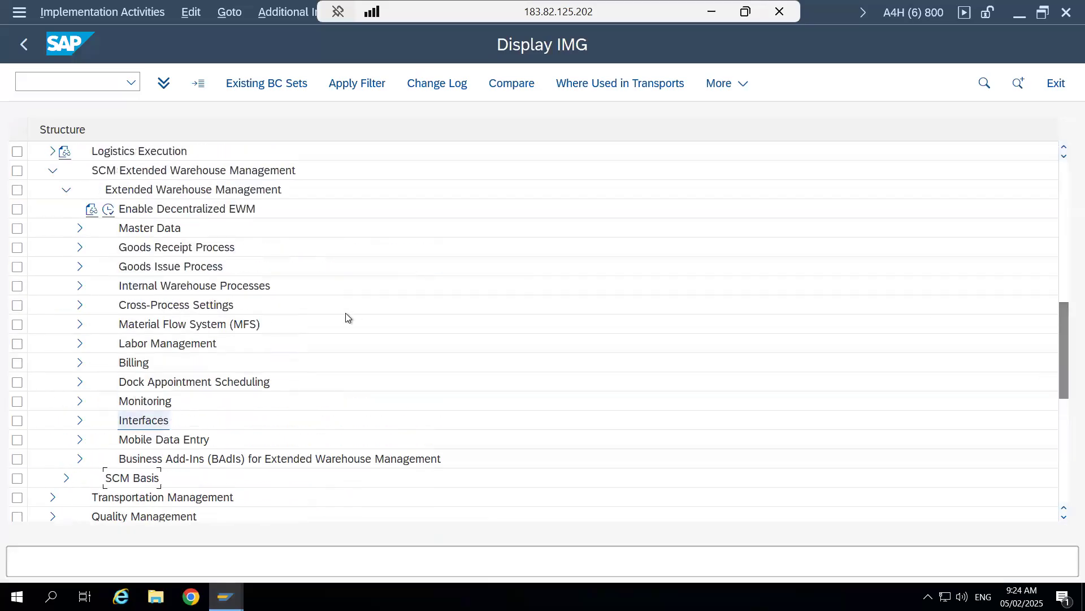
pyautogui.click(79, 305)
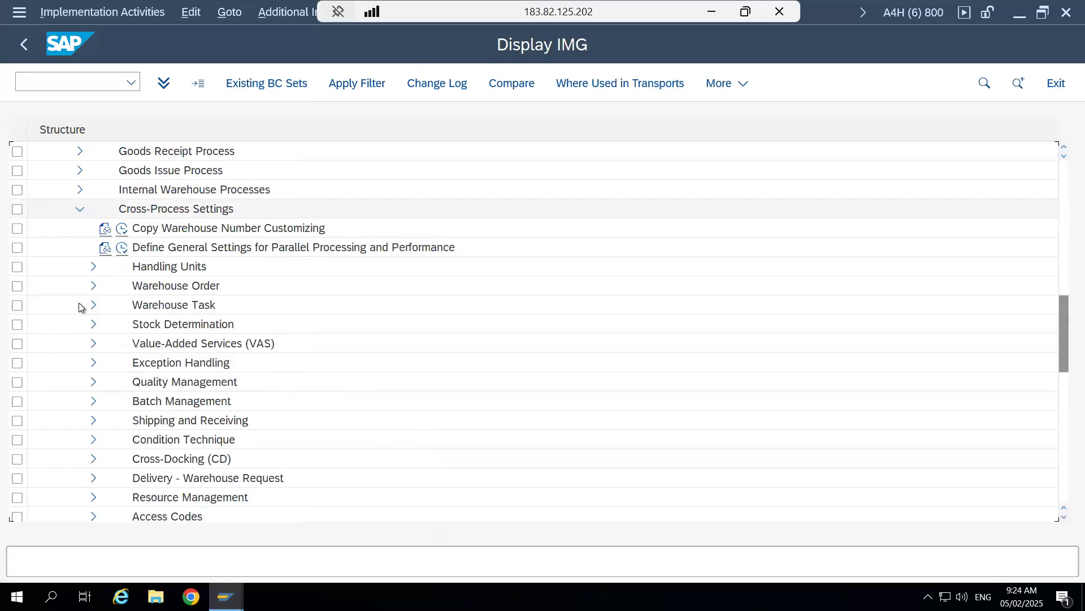
pyautogui.click(93, 306)
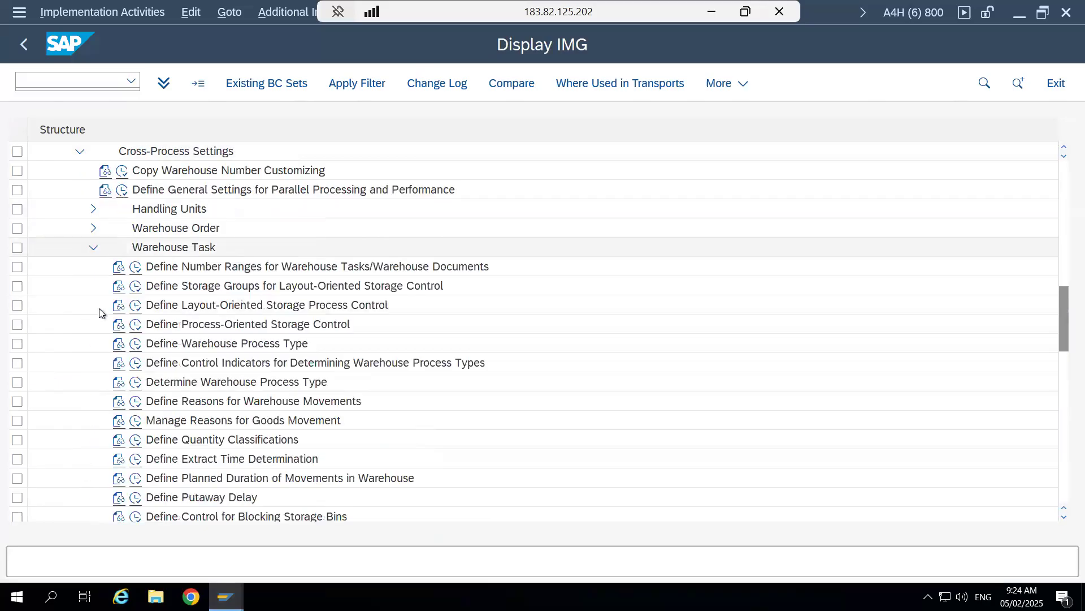
pyautogui.click(135, 344)
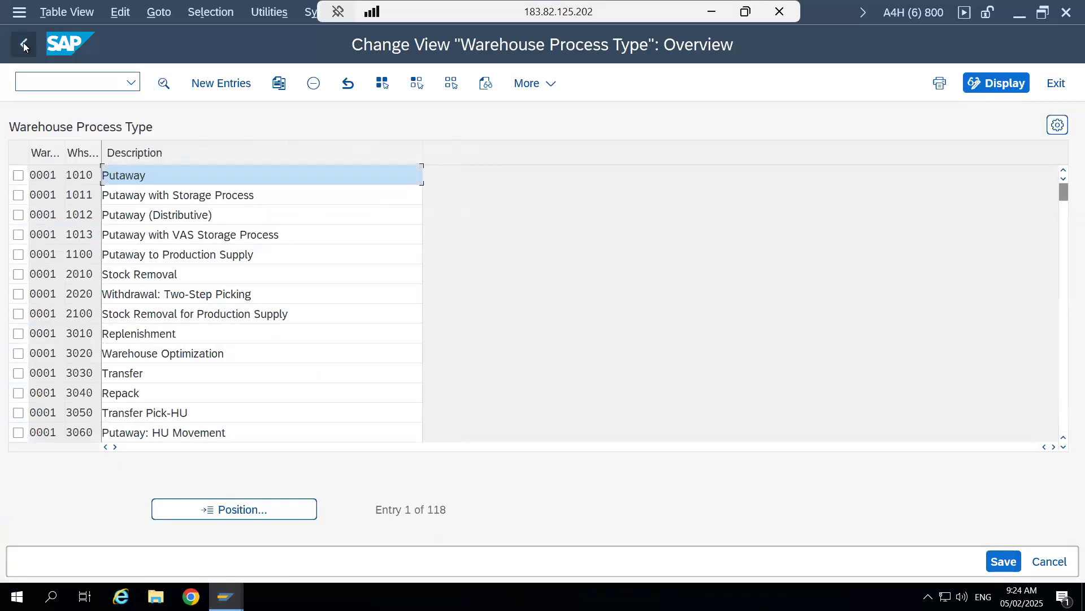
pyautogui.click(19, 275)
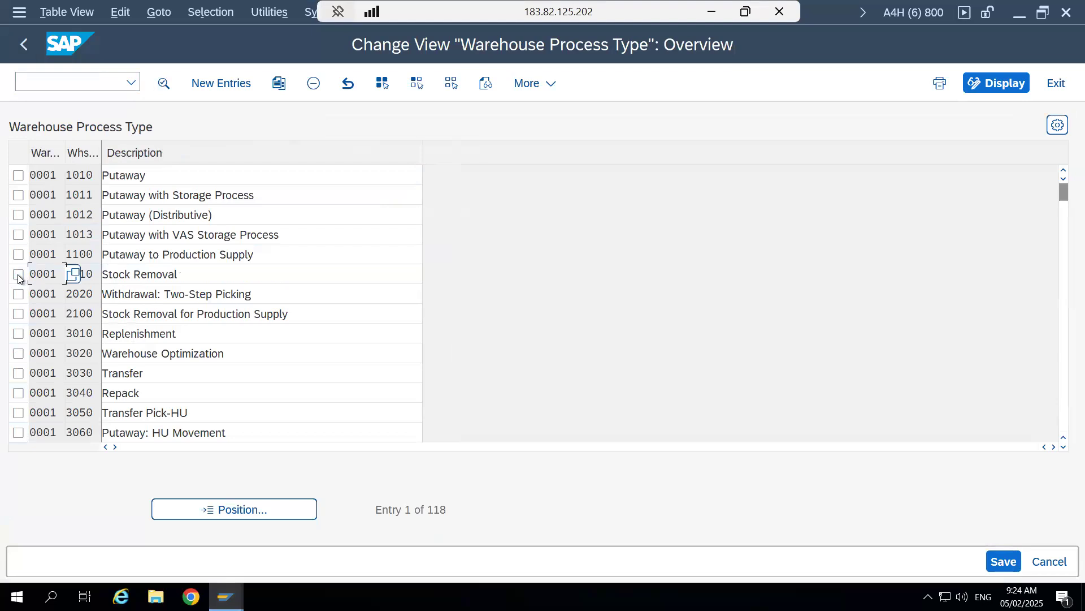
# - Position the Warehouse Process Type list at warehouse 8901 and open the details of its Stock Removal entry 2010
pyautogui.click(198, 508)
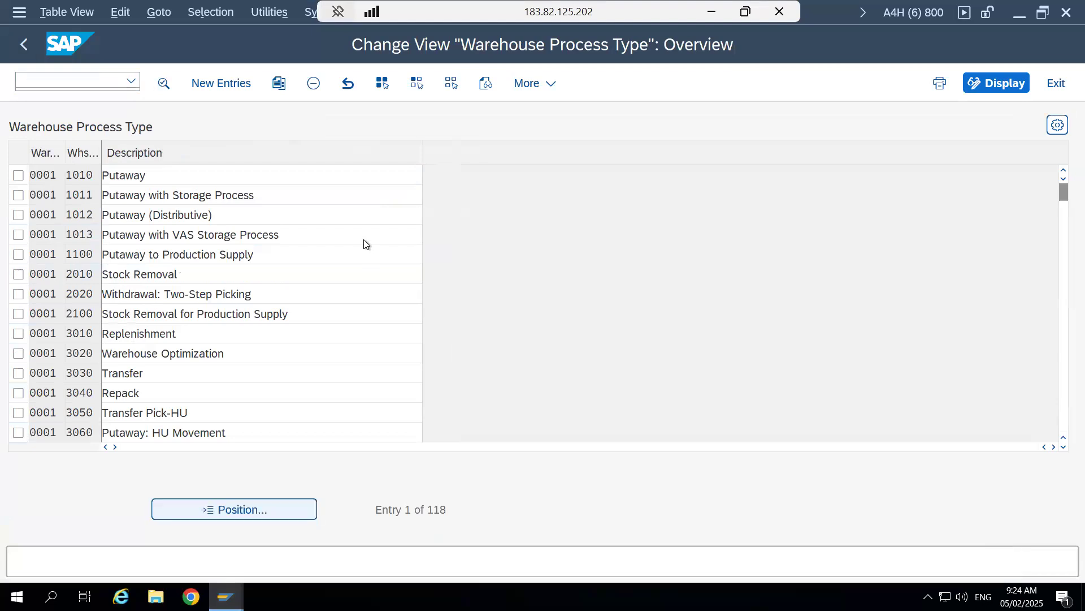
pyautogui.write('8')
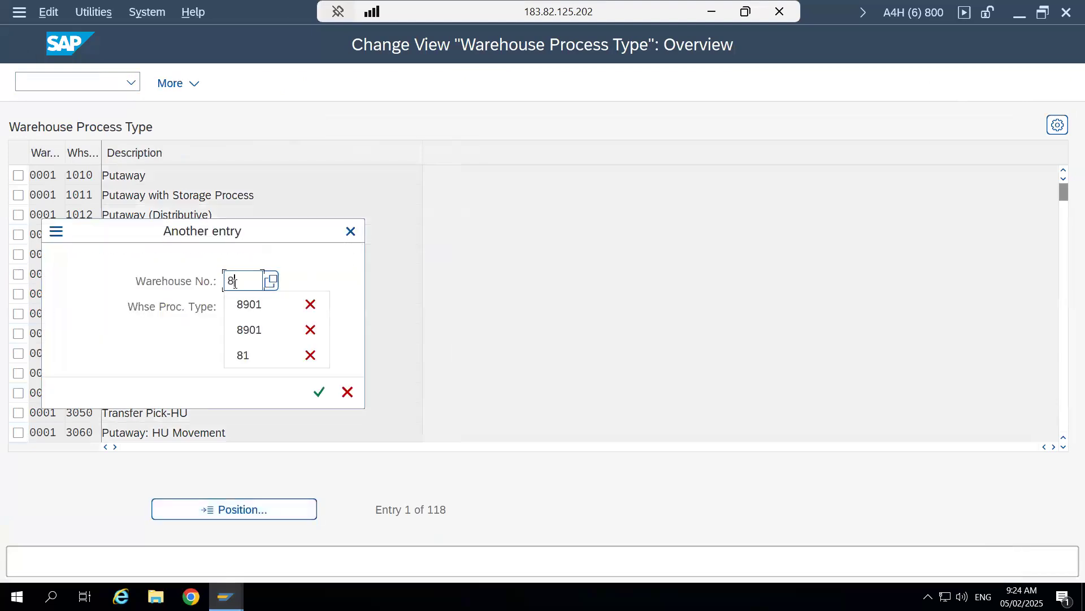
pyautogui.click(248, 305)
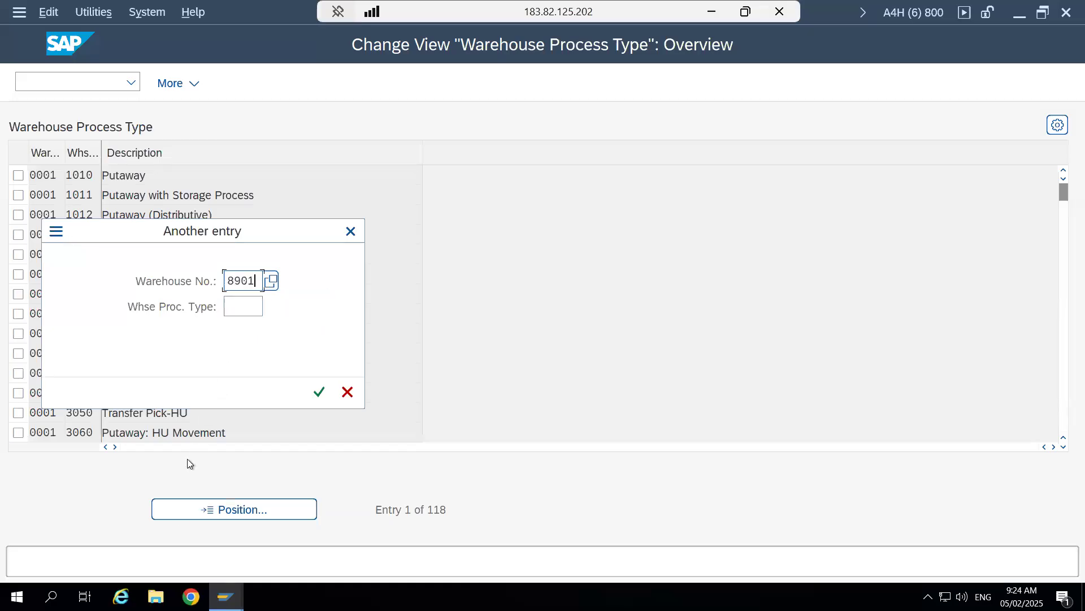
pyautogui.click(319, 391)
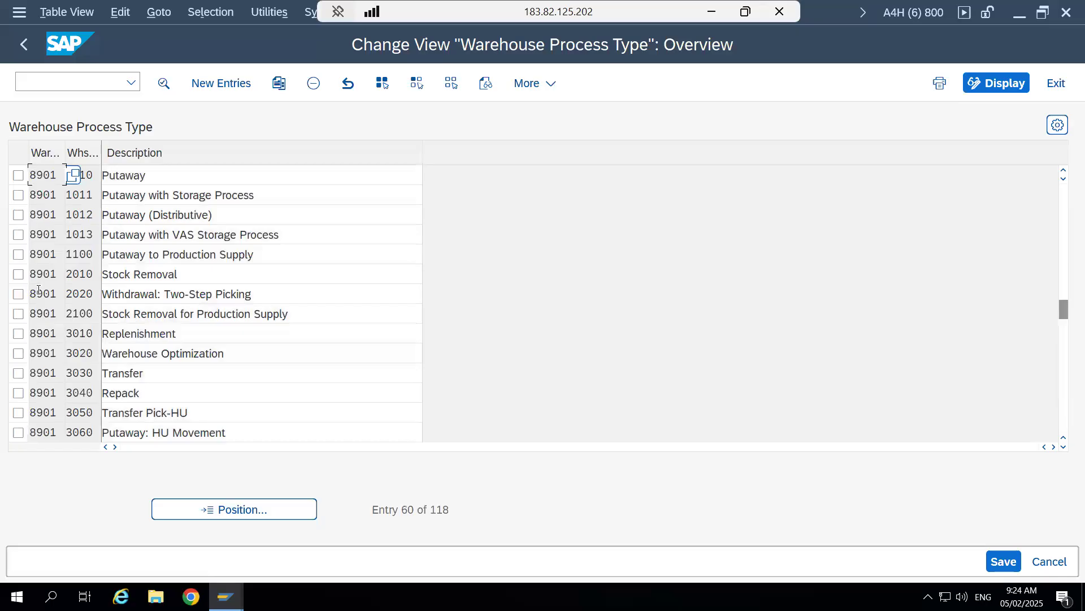
pyautogui.click(19, 275)
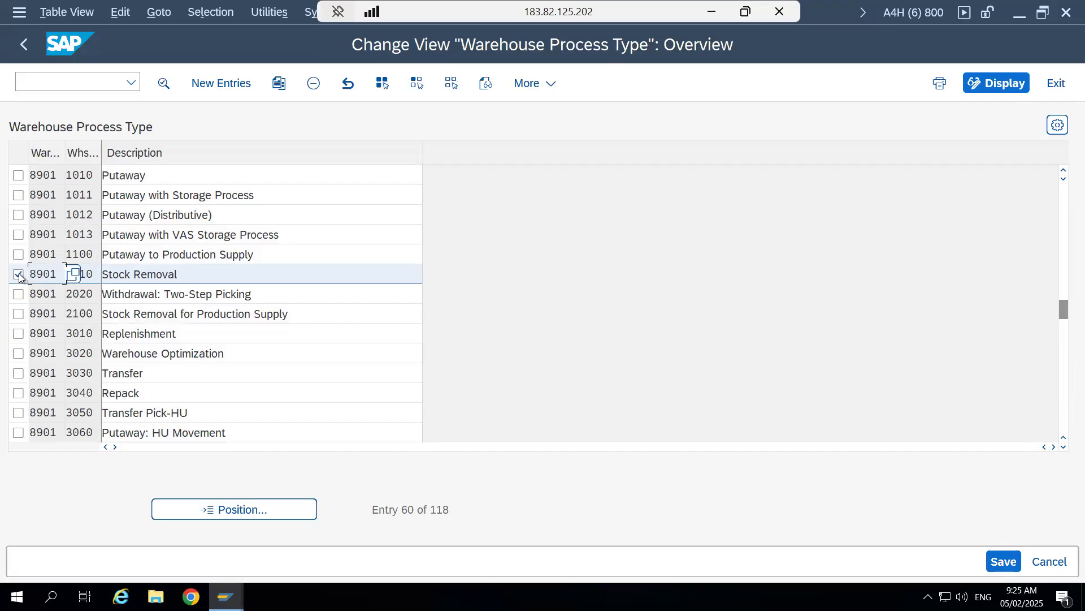
pyautogui.click(164, 83)
# - Look up the possible warehouse process categories and activities for process type 2010, closing each list without changing the entry
pyautogui.click(331, 205)
pyautogui.click(332, 206)
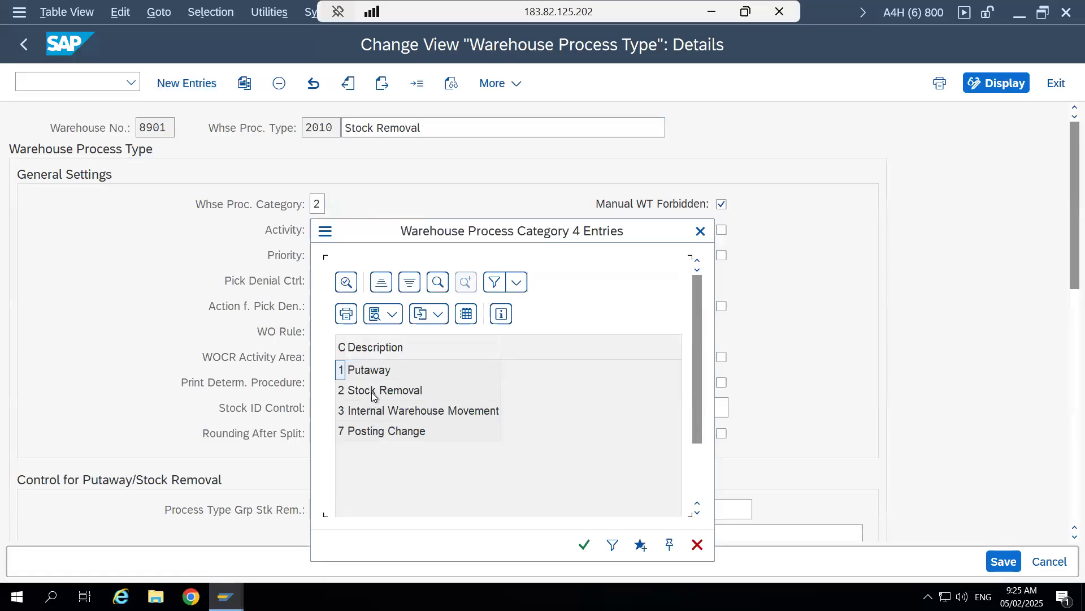
pyautogui.click(700, 231)
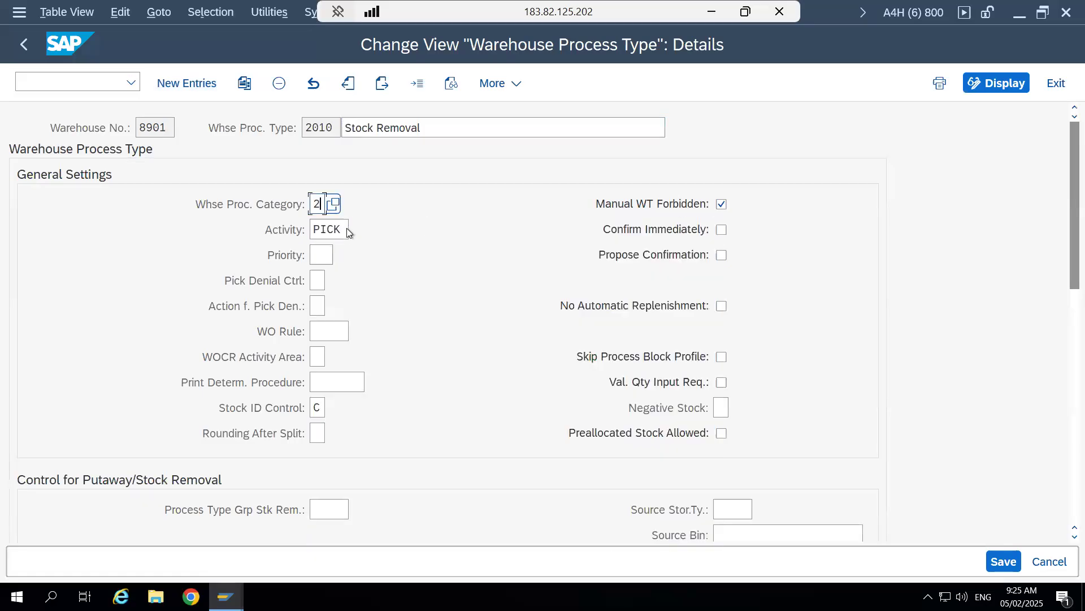
pyautogui.click(345, 229)
pyautogui.press('F4')
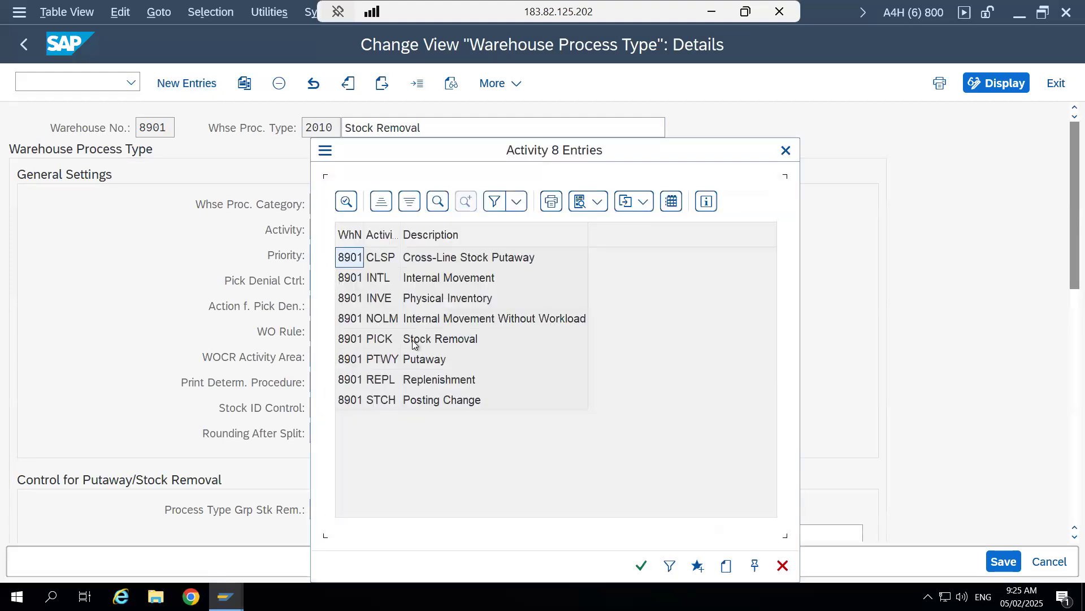
pyautogui.click(786, 150)
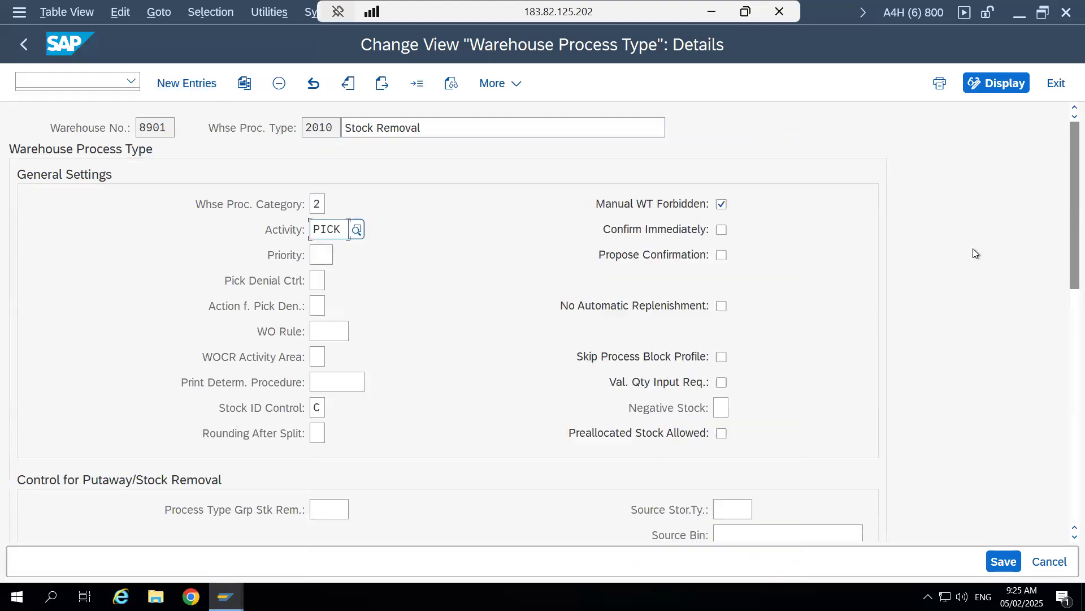
# - Examine the destination storage type and destination bin under Control for Putaway/Stock Removal
pyautogui.moveTo(1063, 243); pyautogui.dragTo(1064, 358)
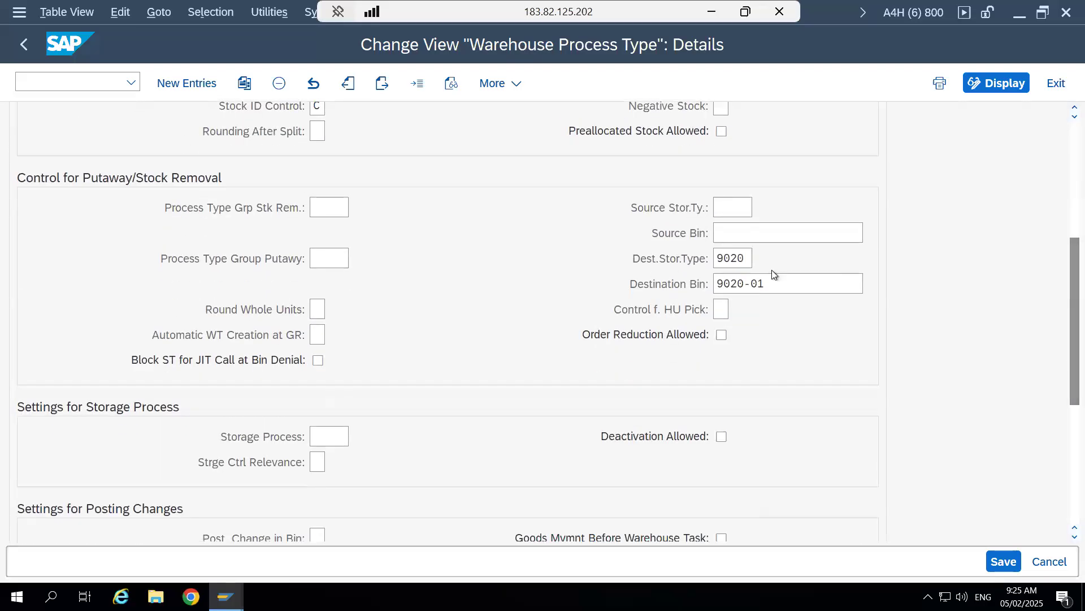
pyautogui.moveTo(746, 257); pyautogui.dragTo(712, 258)
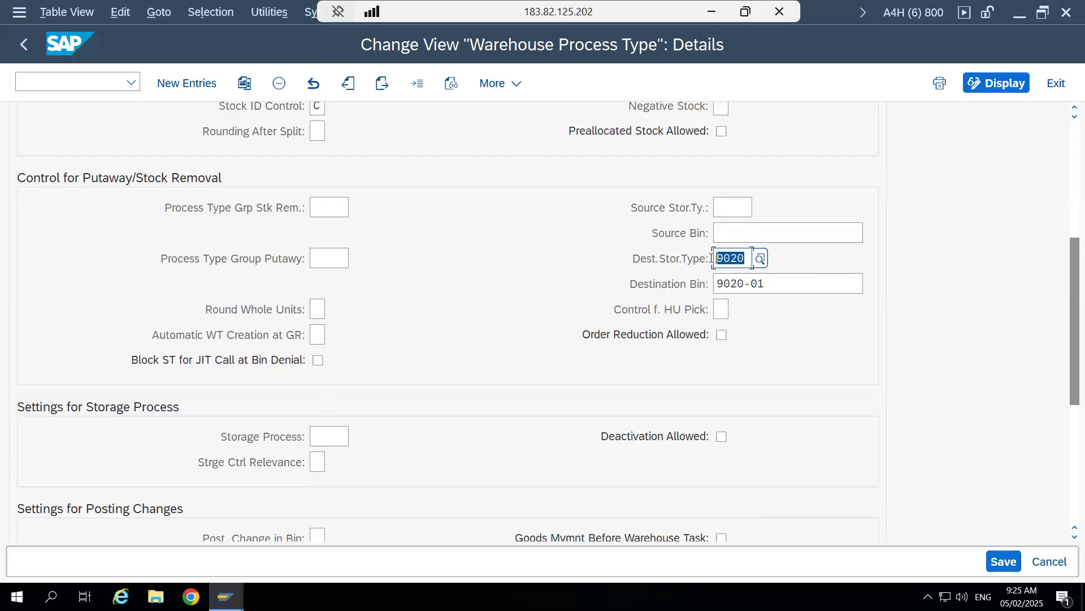
pyautogui.moveTo(863, 284); pyautogui.dragTo(737, 258)
pyautogui.click(719, 282)
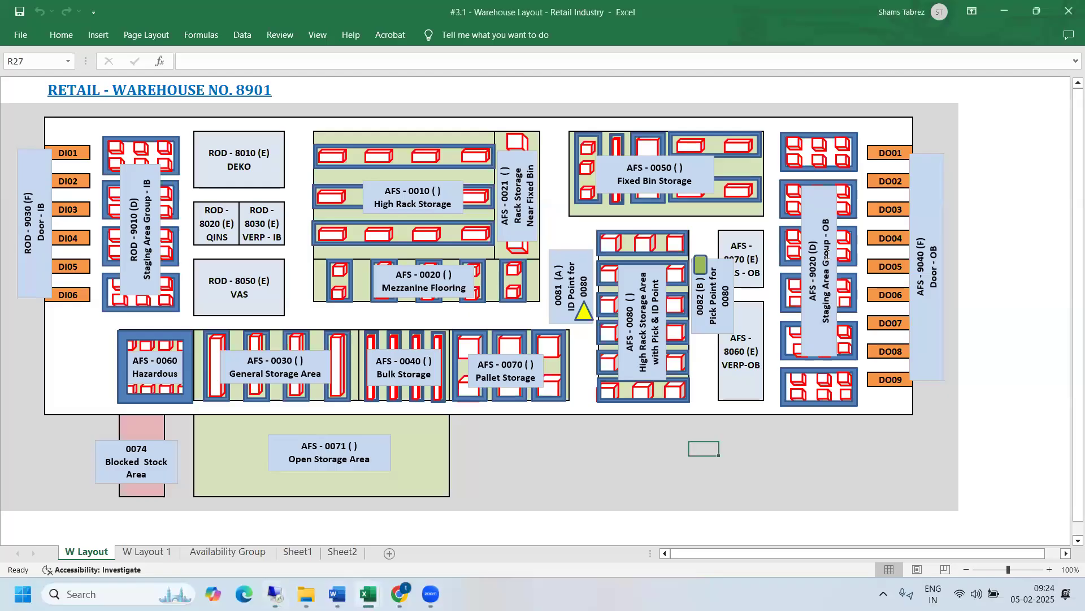
# - Switch to the Excel warehouse layout and mark the cells around the outbound staging area group AFS-9020
pyautogui.moveTo(778, 127); pyautogui.dragTo(852, 406)
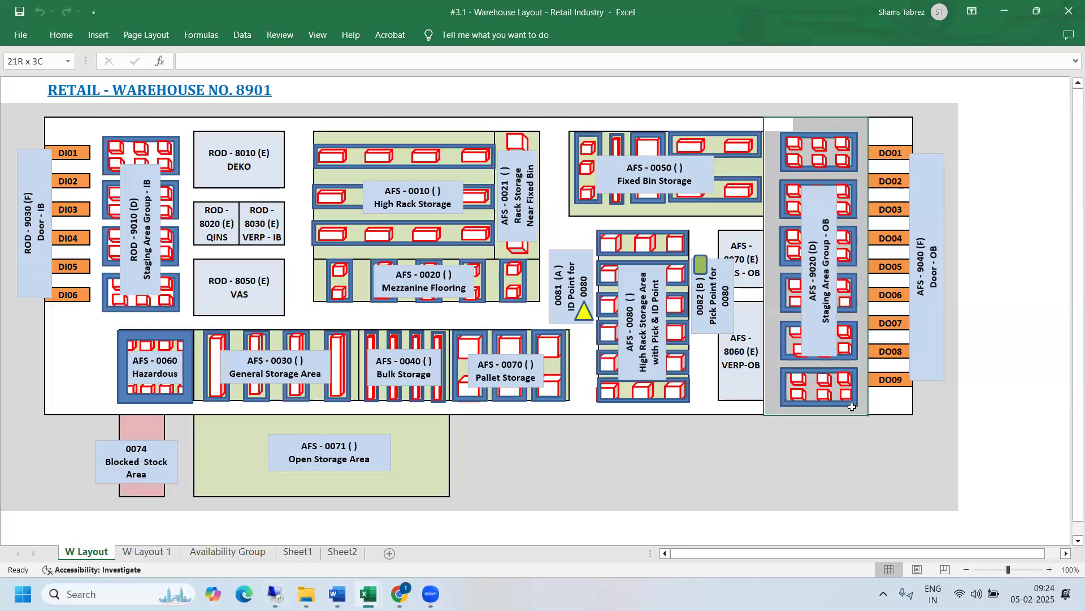
pyautogui.moveTo(852, 406); pyautogui.dragTo(852, 406)
pyautogui.click(1006, 221)
pyautogui.moveTo(778, 127); pyautogui.dragTo(850, 411)
# - Return to the process type details in SAP and recheck the destination storage type together with the destination bin
pyautogui.hotkey('alt', 'Tab')
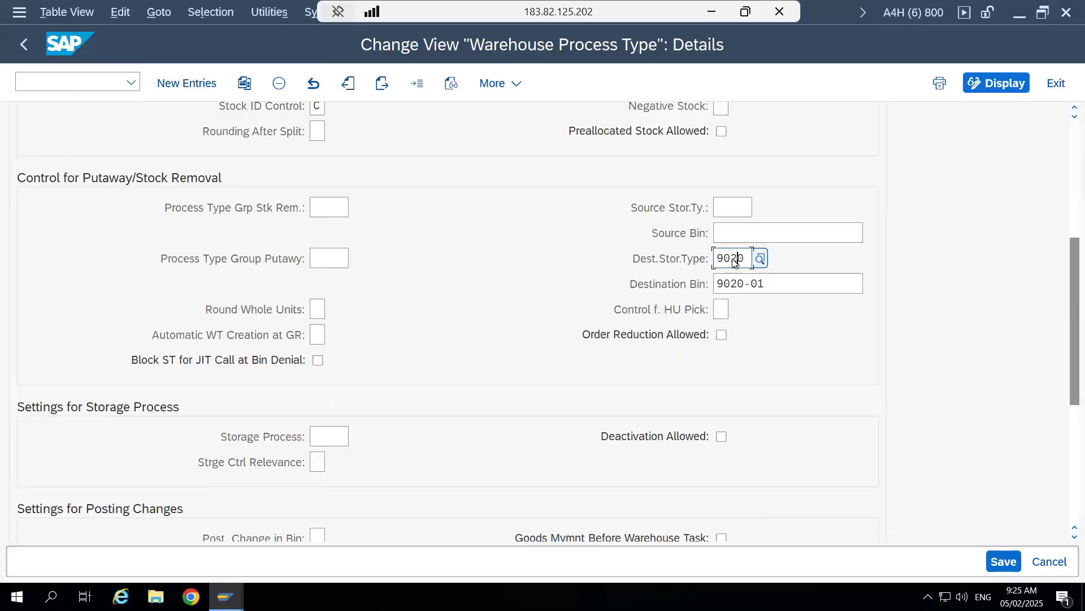
pyautogui.hotkey('alt', 'Tab')
pyautogui.hotkey('alt', 'Tab')
pyautogui.moveTo(766, 283); pyautogui.dragTo(740, 253)
pyautogui.click(720, 282)
# - Go back to the Excel layout and point out the outbound staging area AFS-9020 again by reselecting its cells
pyautogui.hotkey('alt', 'Tab')
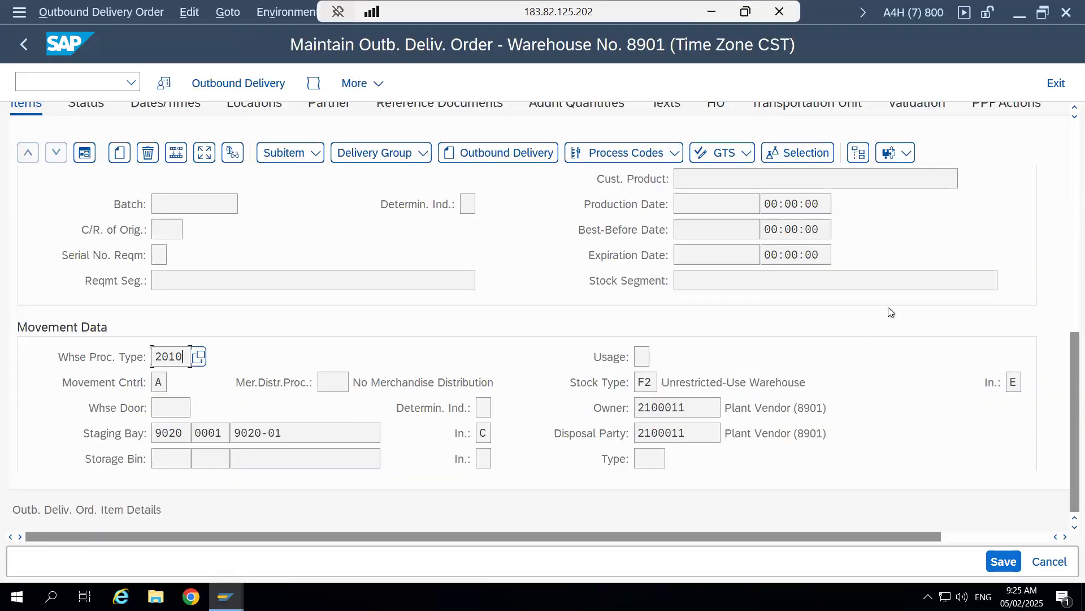
pyautogui.hotkey('alt', 'Tab')
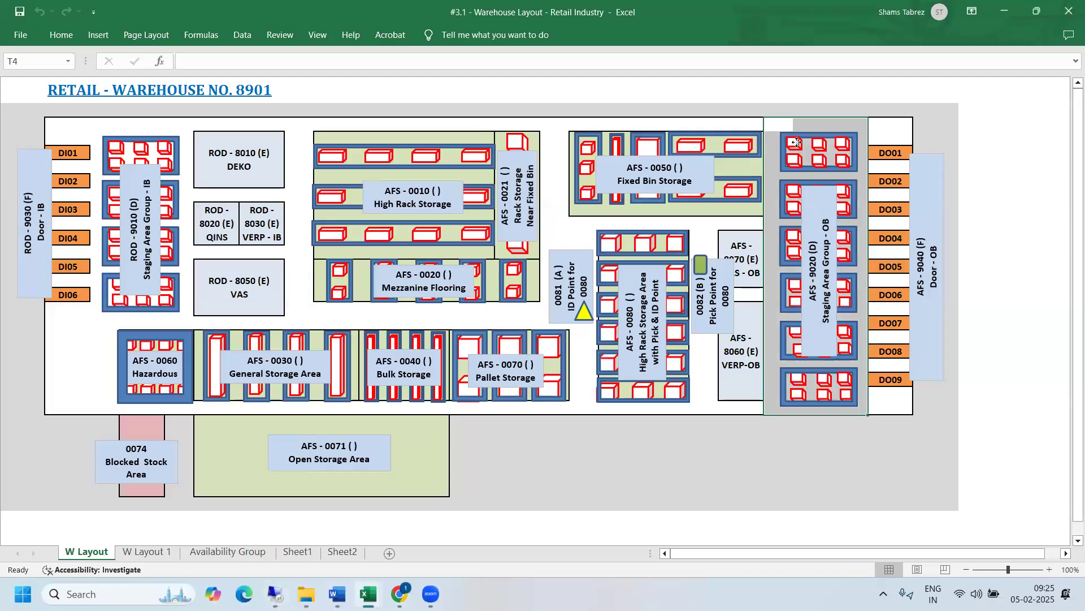
pyautogui.click(796, 145)
pyautogui.moveTo(775, 120); pyautogui.dragTo(862, 412)
pyautogui.click(850, 472)
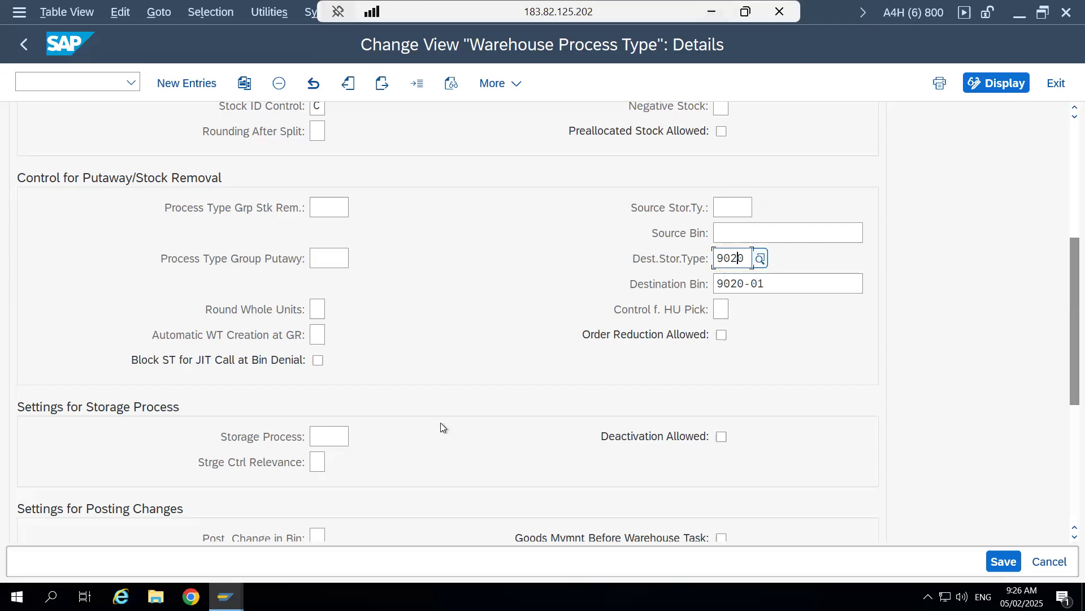
# - Switch to the outbound delivery order in SAP and check the item's staging bay and warehouse process type under Movement Data
pyautogui.click(227, 596)
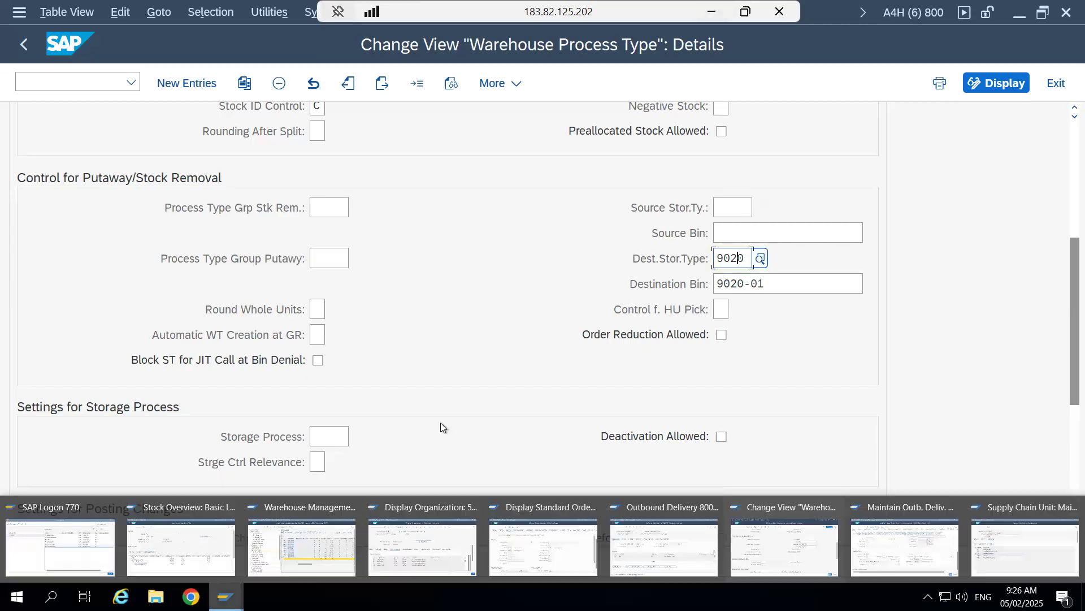
pyautogui.click(894, 559)
pyautogui.moveTo(285, 433); pyautogui.dragTo(236, 433)
pyautogui.click(237, 433)
pyautogui.click(172, 433)
pyautogui.write('2')
pyautogui.click(157, 355)
pyautogui.doubleClick(157, 355)
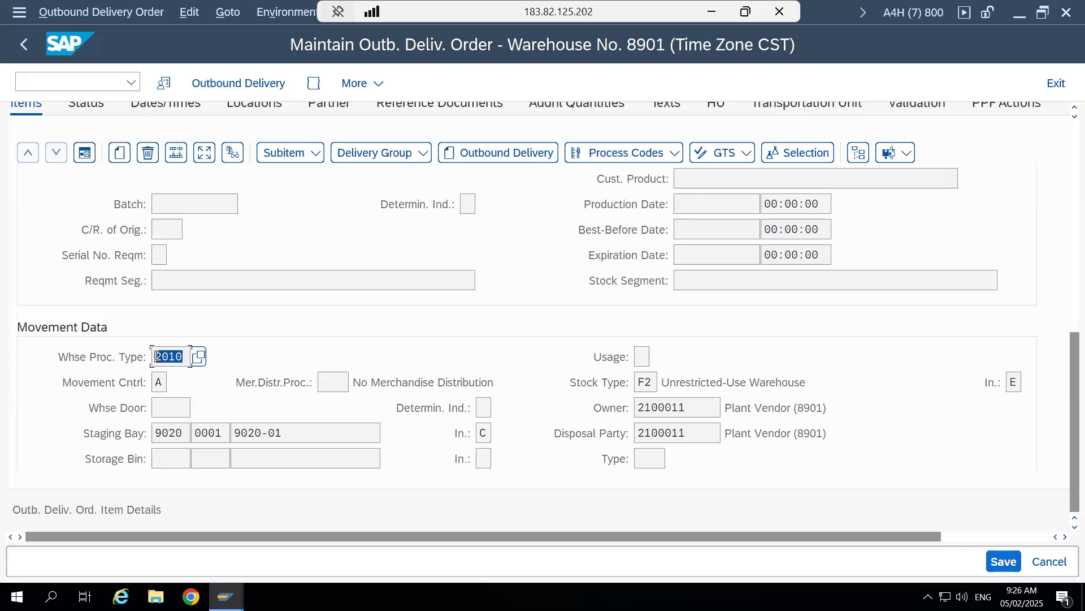
pyautogui.click(157, 355)
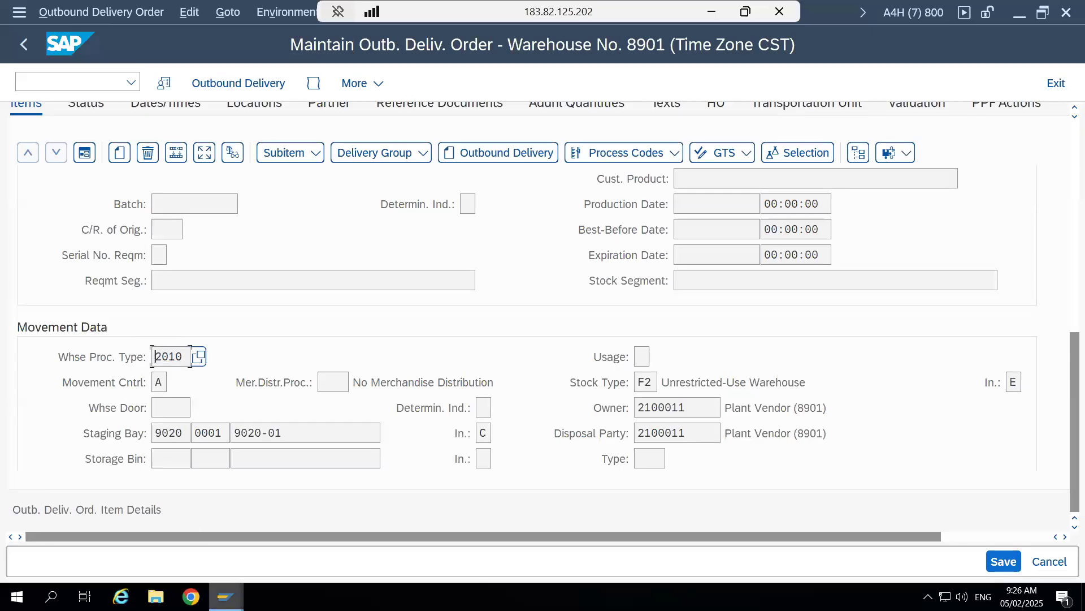
# - Switch to the Warehouse Process Type details and review the warehouse number, process type, destination storage type and destination bin
pyautogui.moveTo(226, 596)
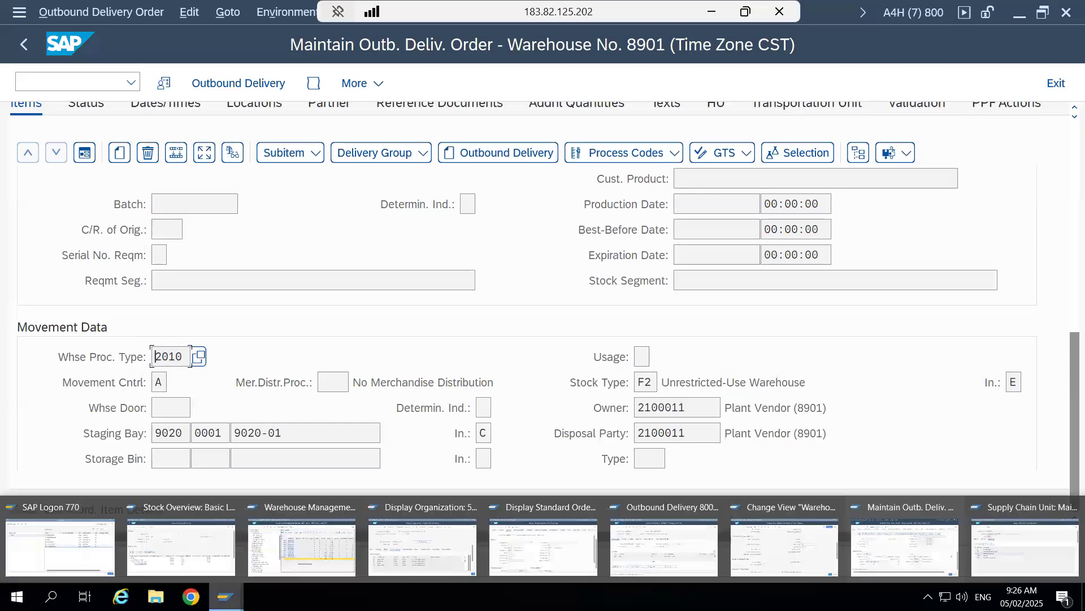
pyautogui.click(741, 565)
pyautogui.scroll(5, 1063, 161)
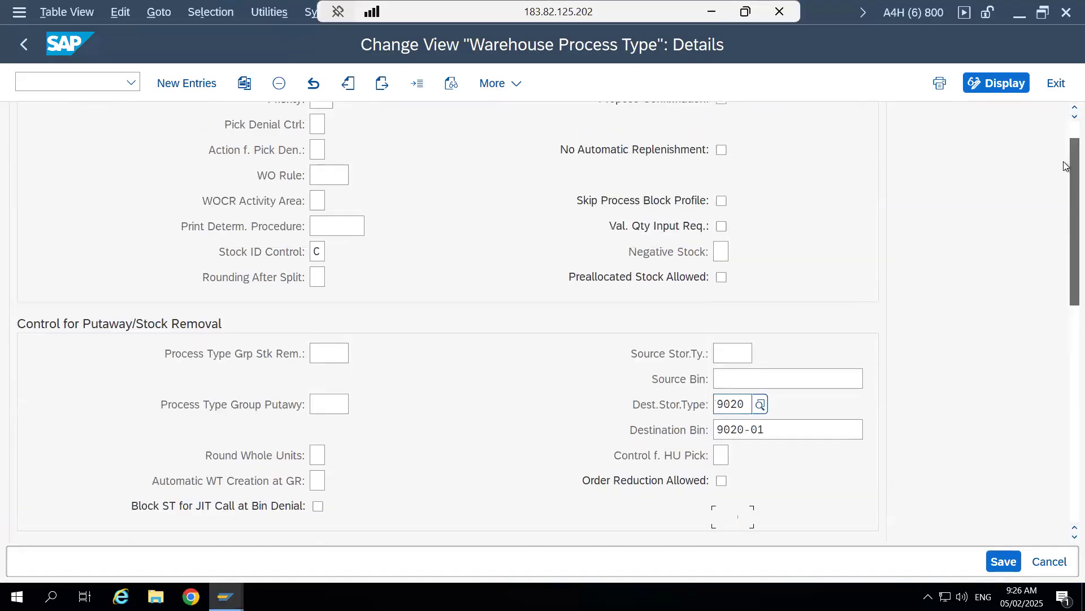
pyautogui.moveTo(340, 125); pyautogui.dragTo(313, 127)
pyautogui.click(312, 126)
pyautogui.click(155, 126)
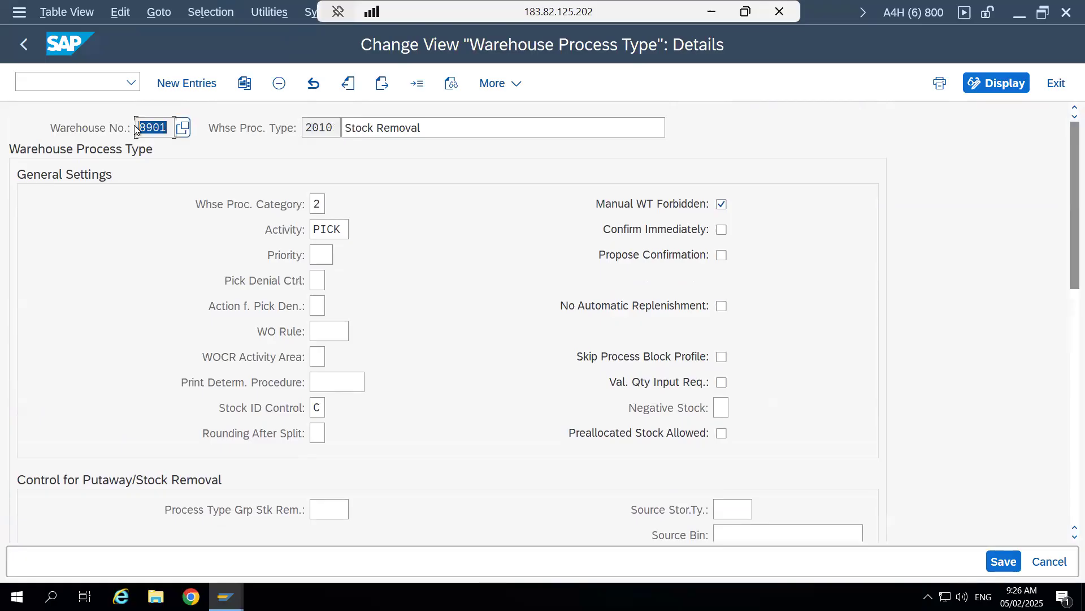
pyautogui.moveTo(1065, 260); pyautogui.dragTo(1064, 374)
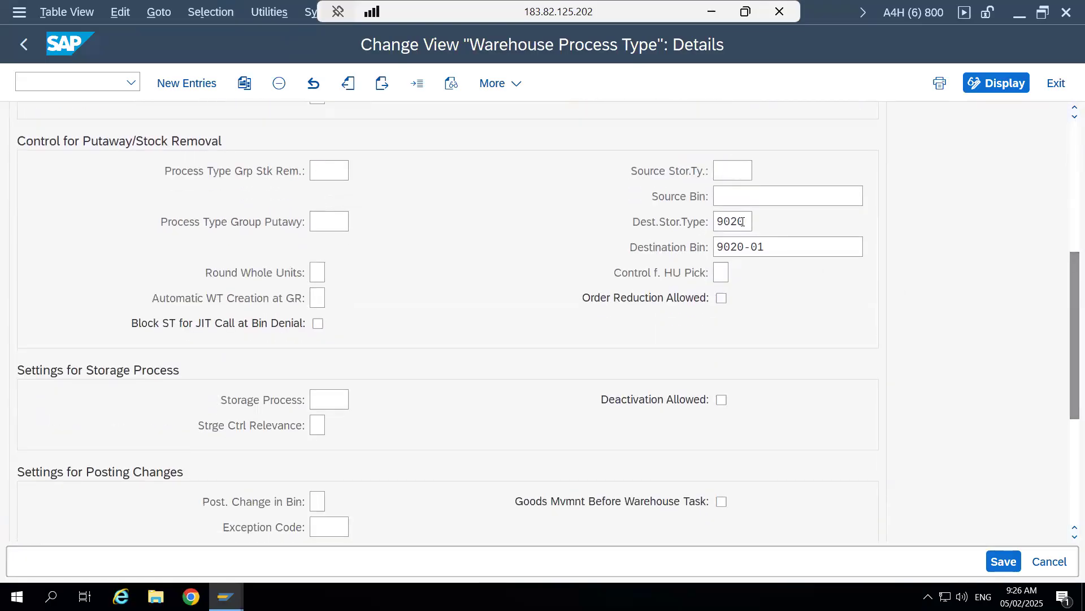
pyautogui.moveTo(745, 221); pyautogui.dragTo(717, 221)
pyautogui.moveTo(771, 247); pyautogui.dragTo(716, 245)
pyautogui.click(715, 245)
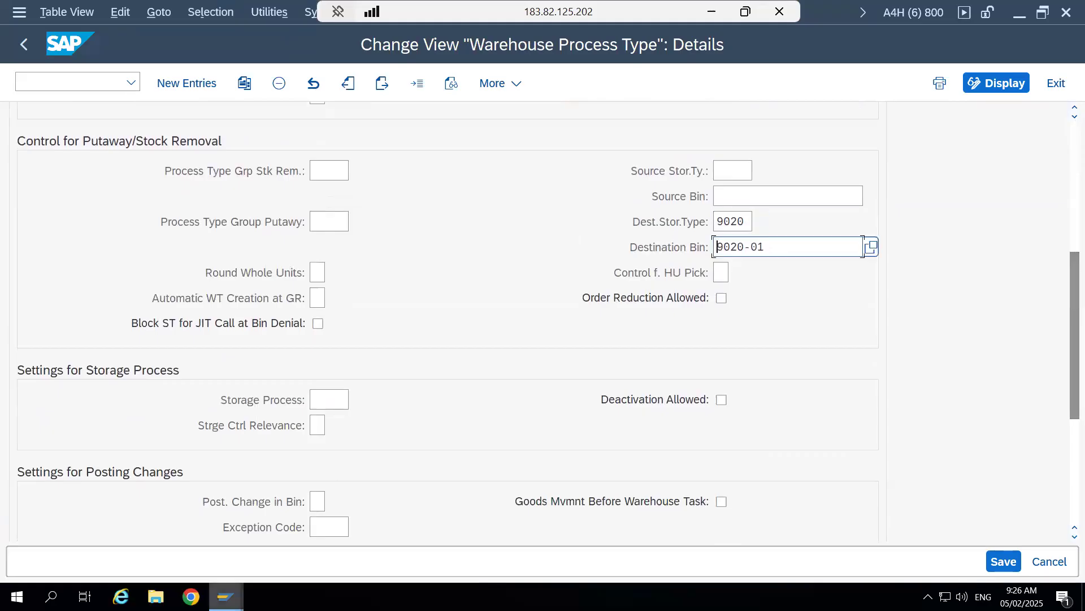
# - Return to the outbound delivery order and compare the item's staging bay with its warehouse process type
pyautogui.moveTo(226, 597)
pyautogui.click(931, 544)
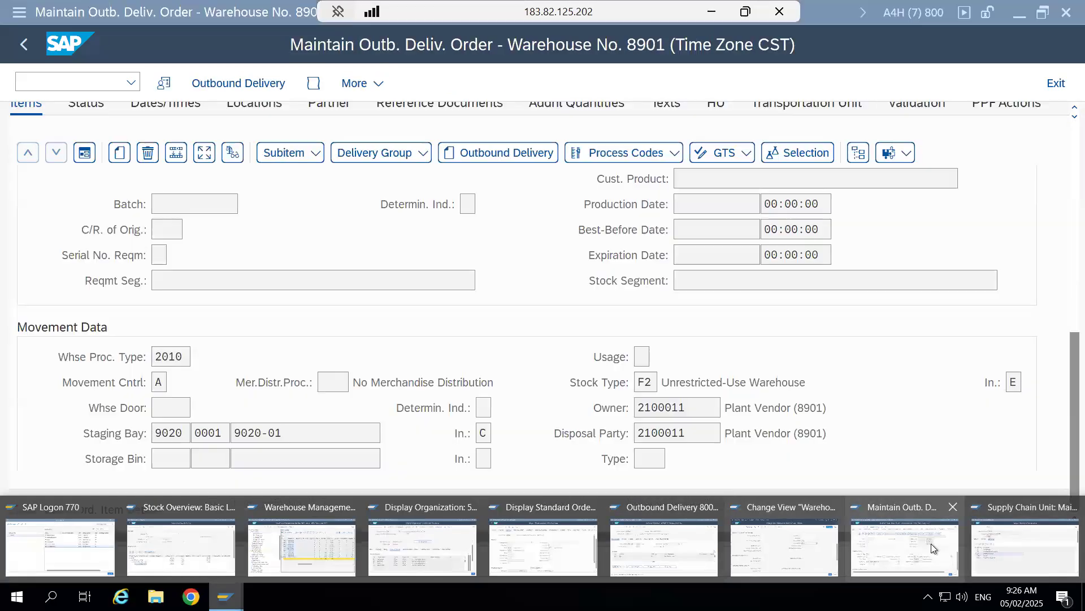
pyautogui.moveTo(362, 433); pyautogui.dragTo(166, 433)
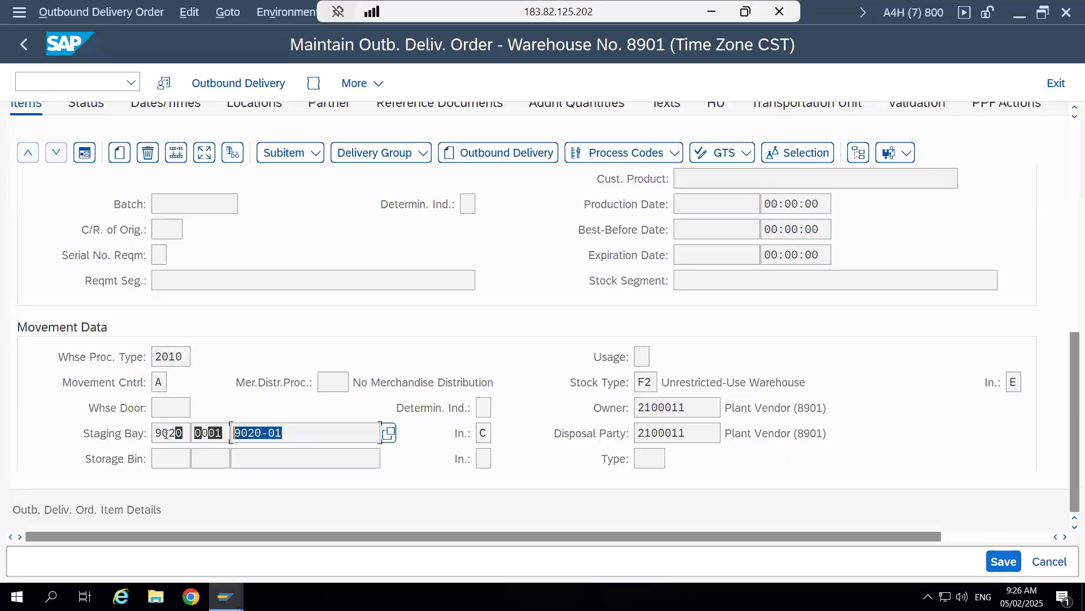
pyautogui.click(168, 382)
pyautogui.click(167, 357)
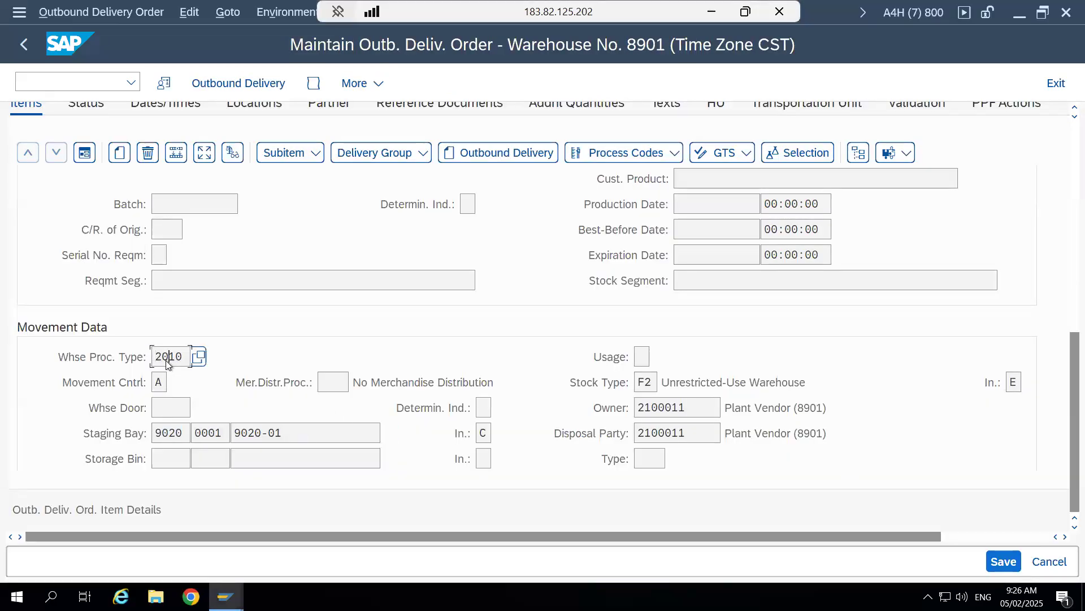
# - Leave the Warehouse Process Type customizing and open Determine Warehouse Process Type under Warehouse Task in the IMG
pyautogui.click(226, 596)
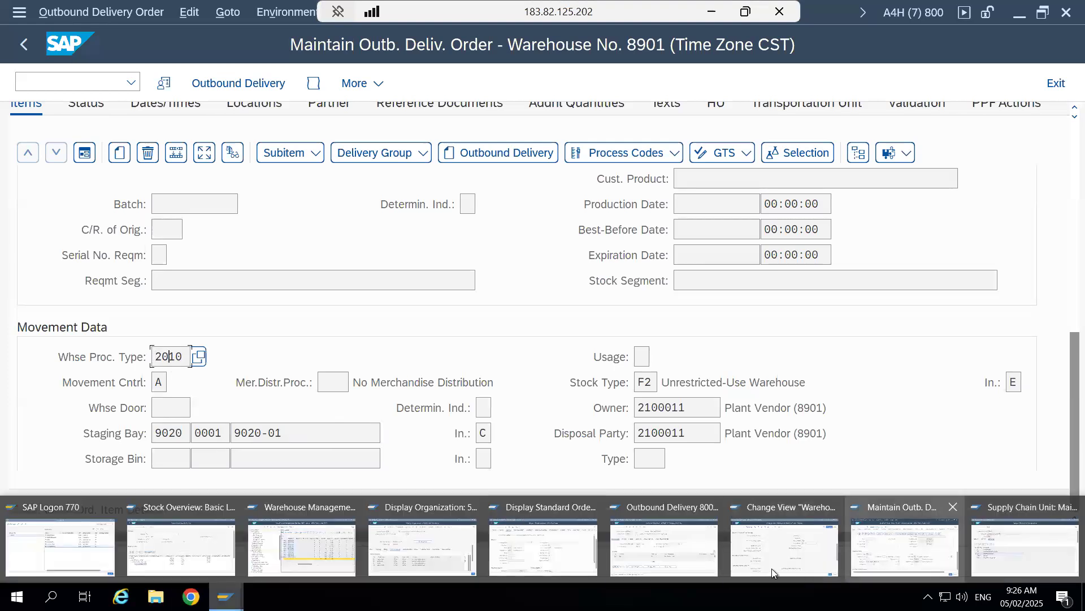
pyautogui.click(775, 551)
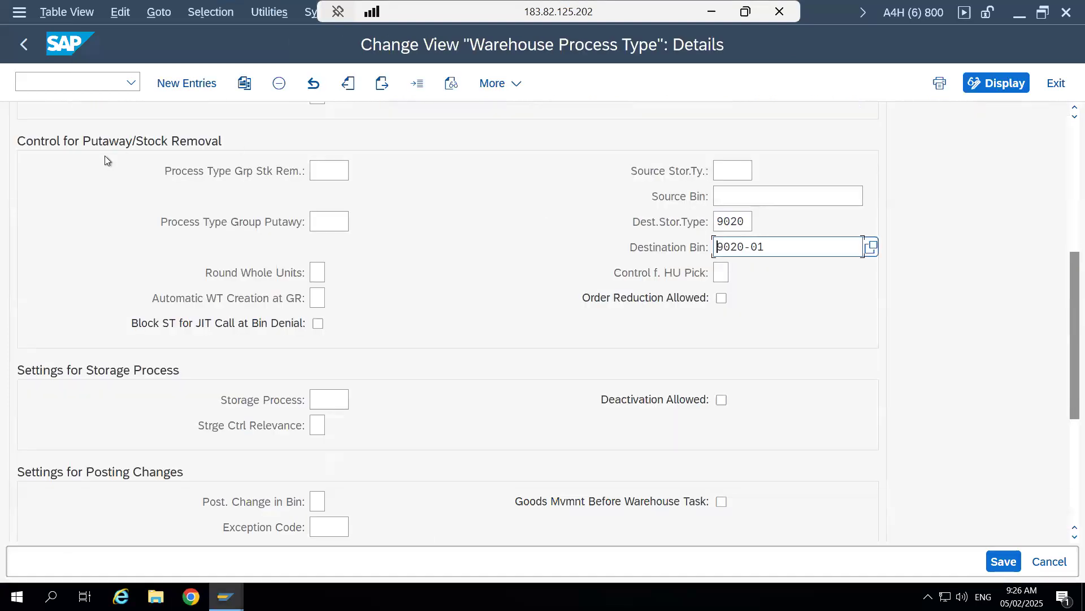
pyautogui.click(23, 42)
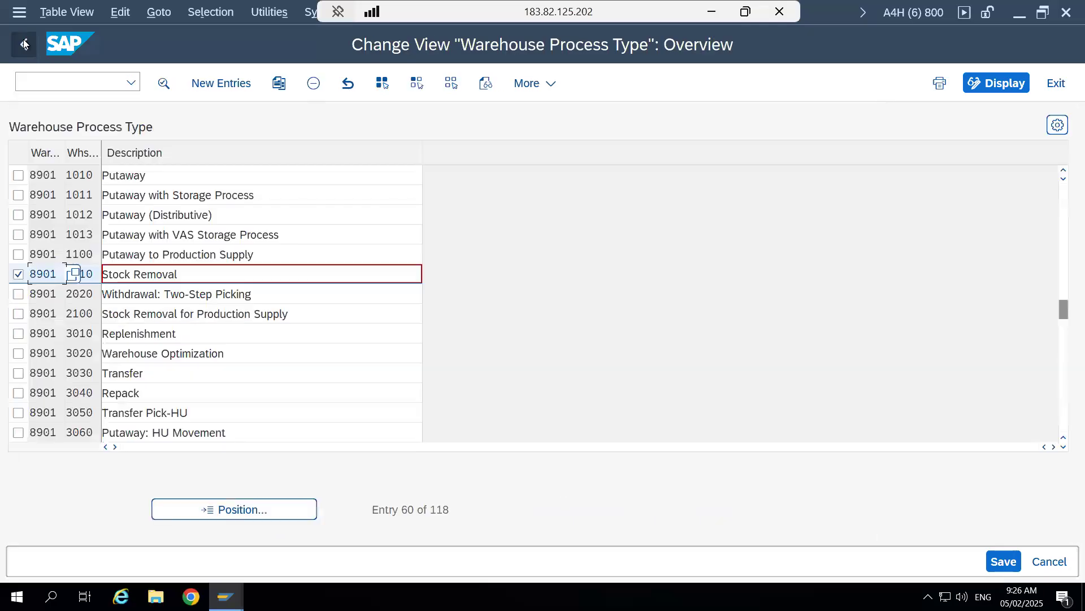
pyautogui.click(18, 35)
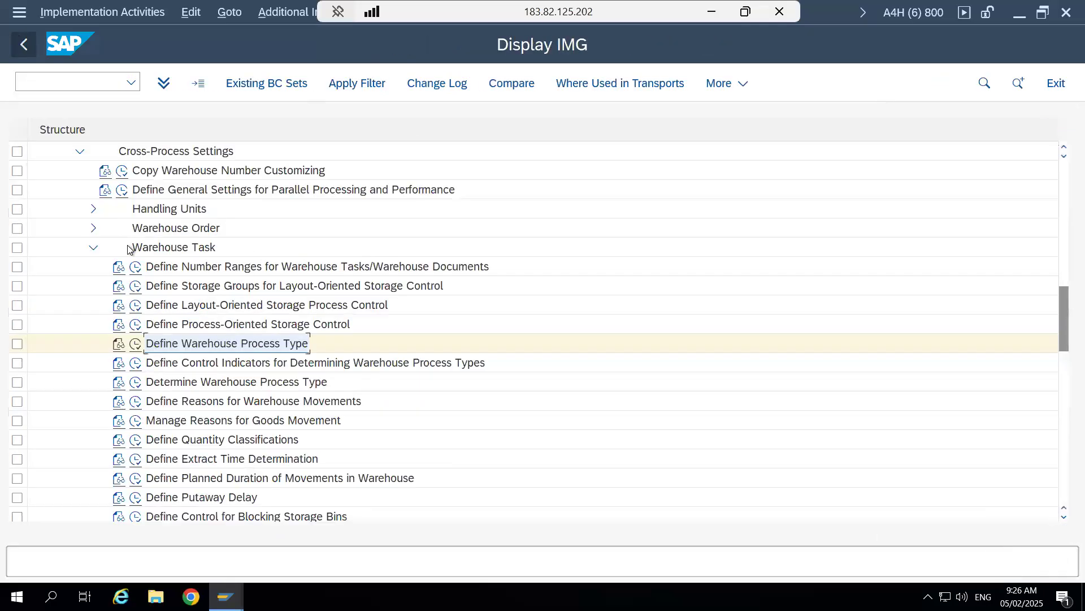
pyautogui.click(133, 384)
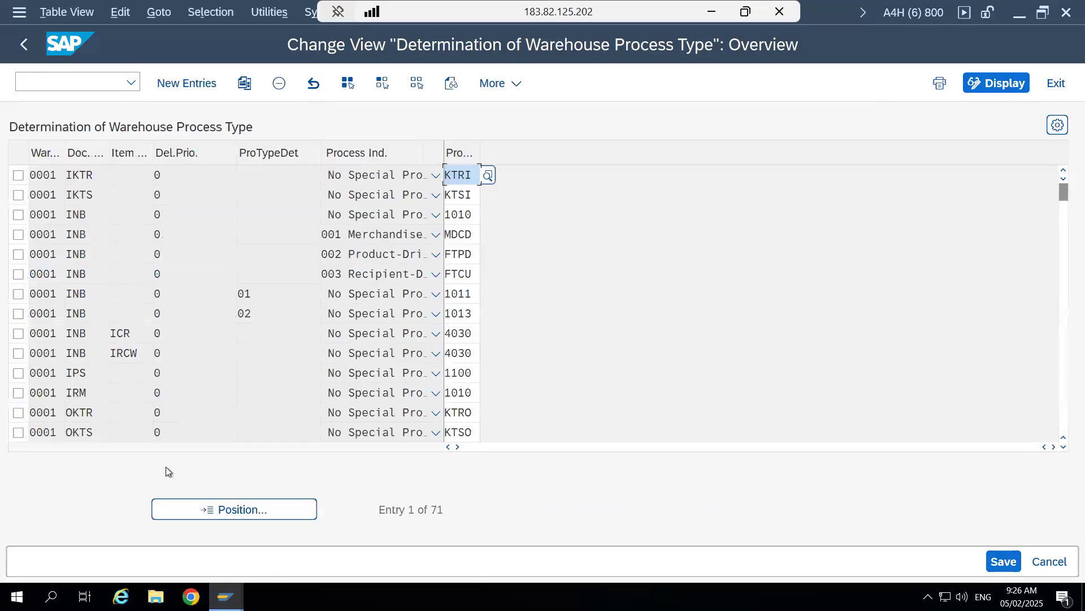
# - Position the Determination of Warehouse Process Type list at the entries for warehouse number 8901
pyautogui.click(191, 511)
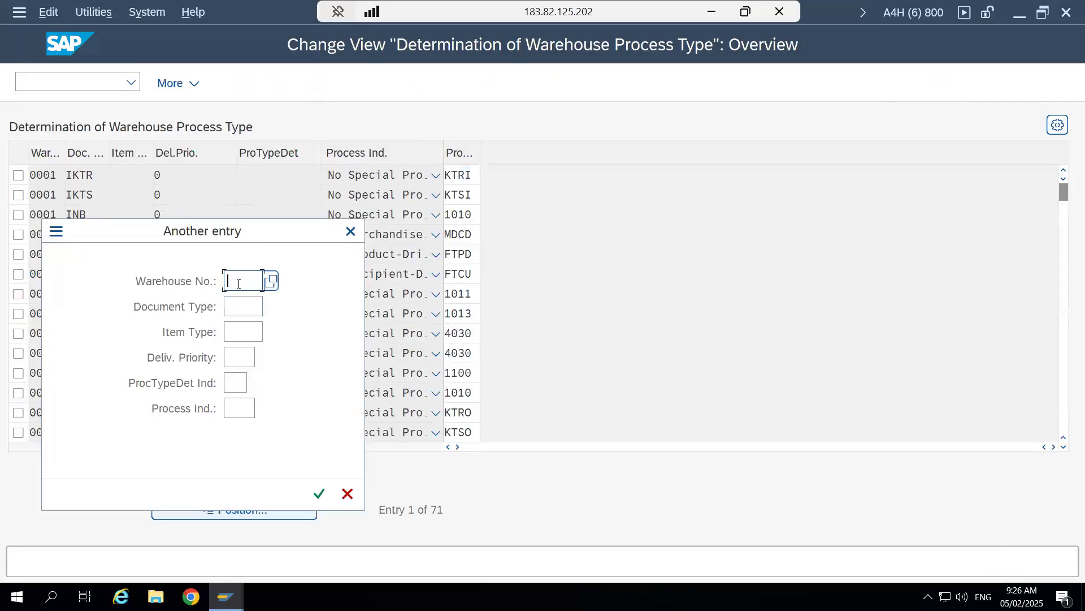
pyautogui.write('8901')
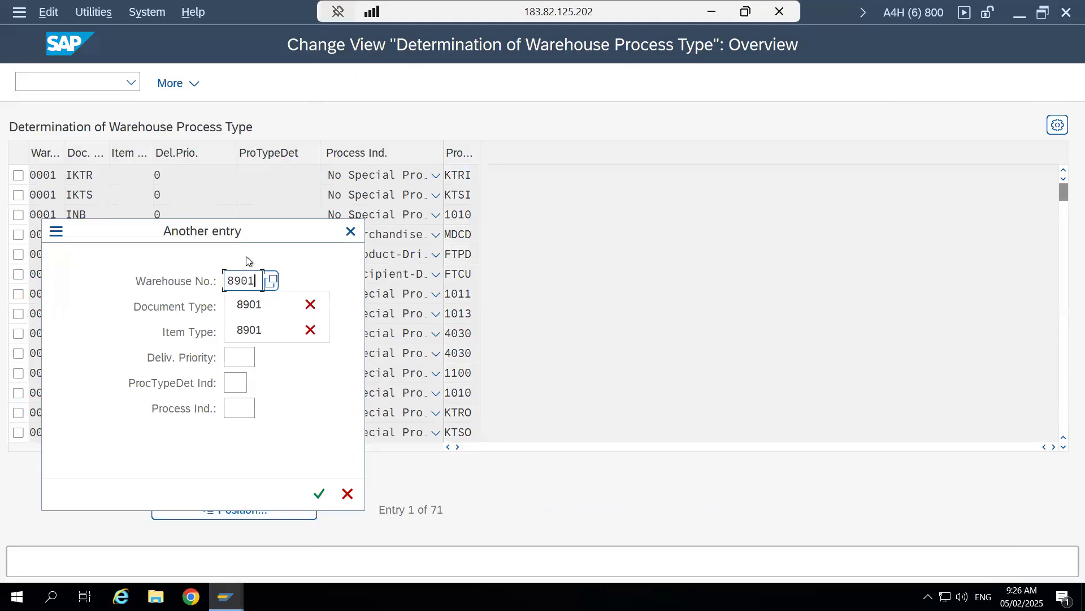
pyautogui.click(249, 304)
pyautogui.moveTo(273, 236); pyautogui.dragTo(362, 142)
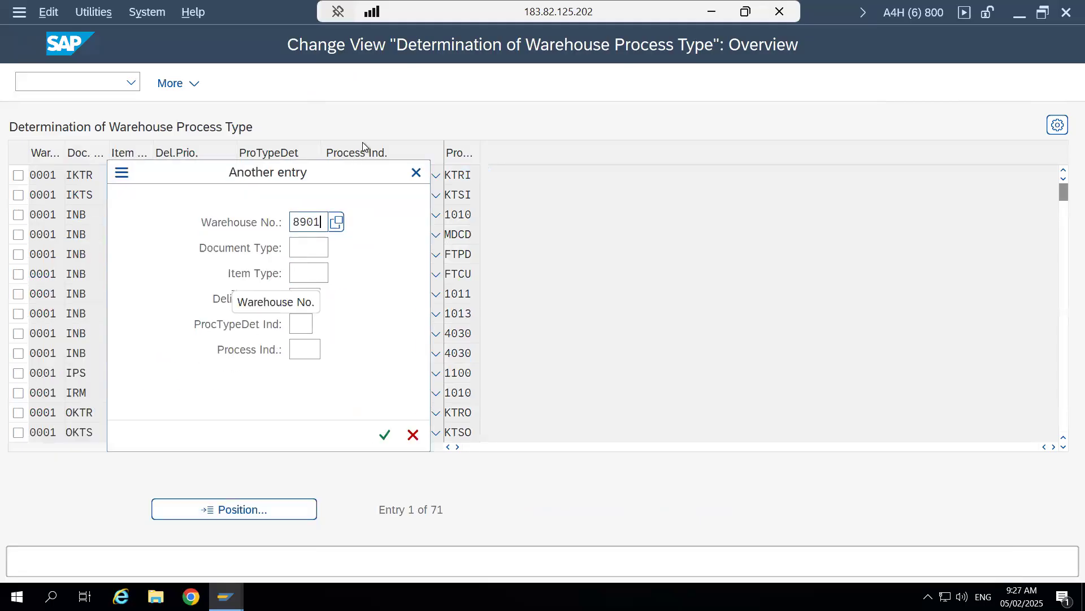
pyautogui.click(412, 404)
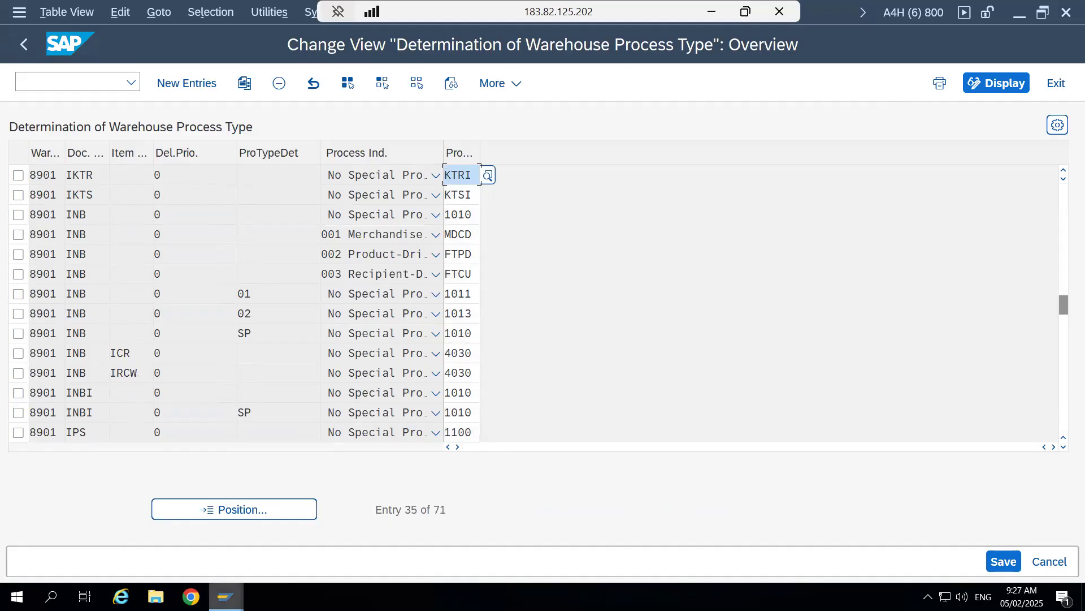
# - Switch to the outbound delivery order and check the document type in its header data
pyautogui.moveTo(226, 597)
pyautogui.click(904, 537)
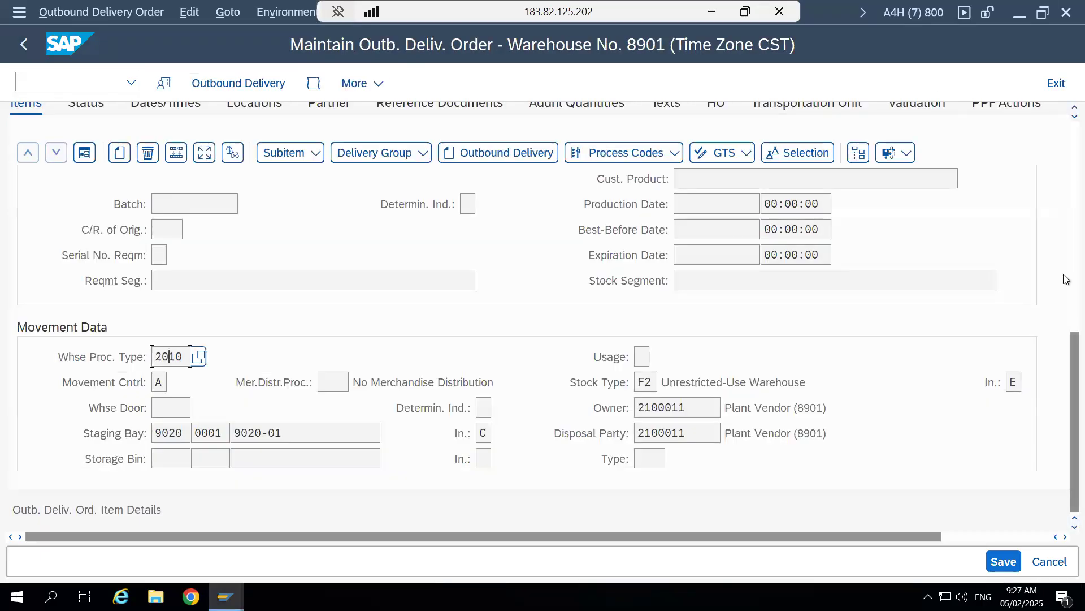
pyautogui.scroll(10, 1066, 279)
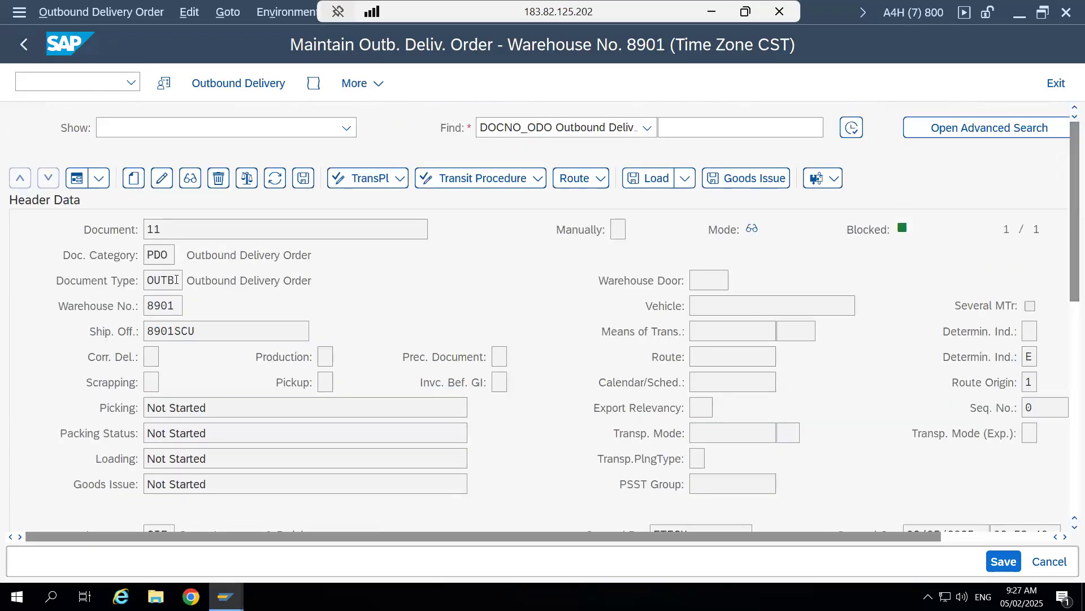
pyautogui.moveTo(175, 280); pyautogui.dragTo(147, 292)
pyautogui.moveTo(226, 595)
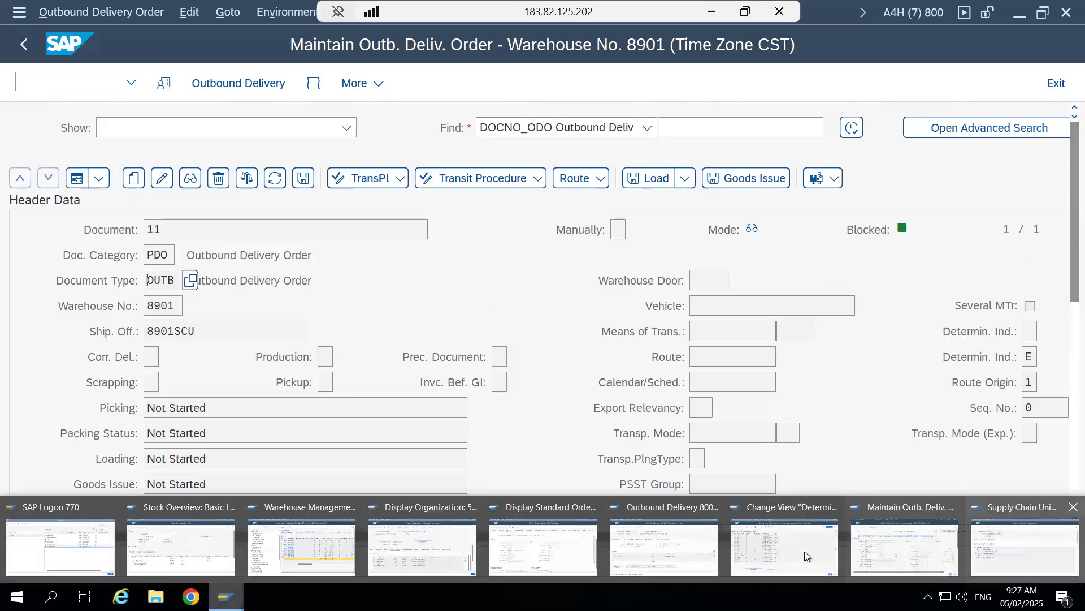
# - Return to the process type determination, select the 8901 OUTB entry without special process indicator, and review its document type and process type
pyautogui.click(771, 551)
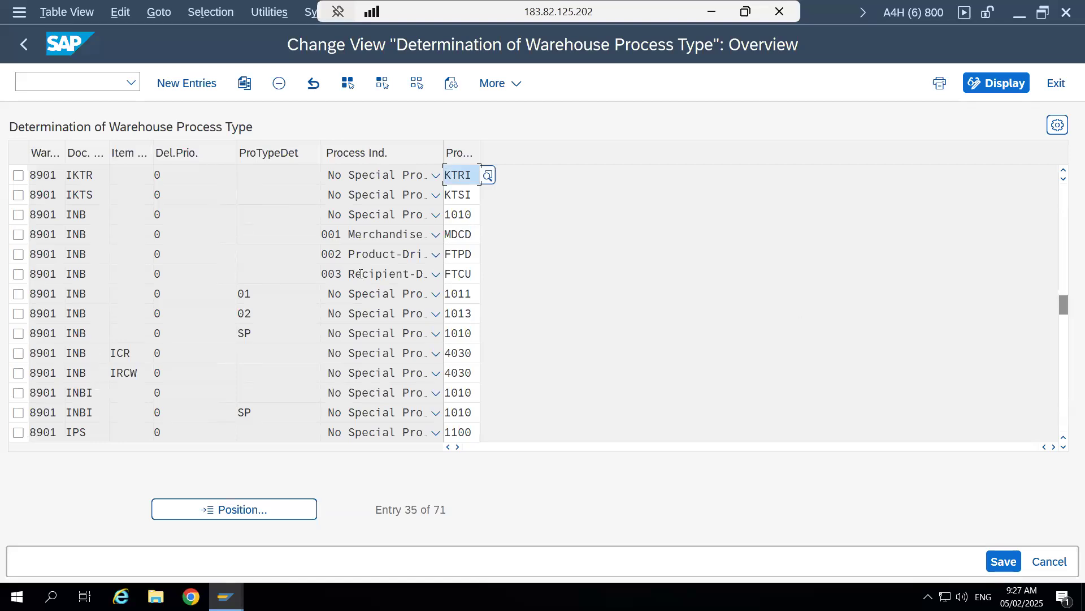
pyautogui.click(1059, 324)
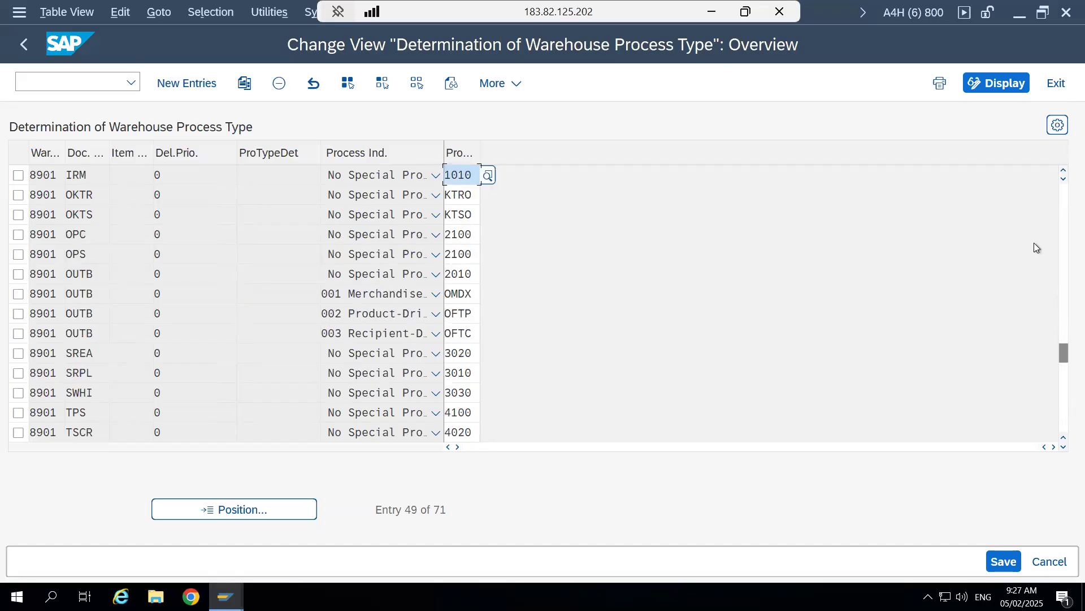
pyautogui.click(19, 274)
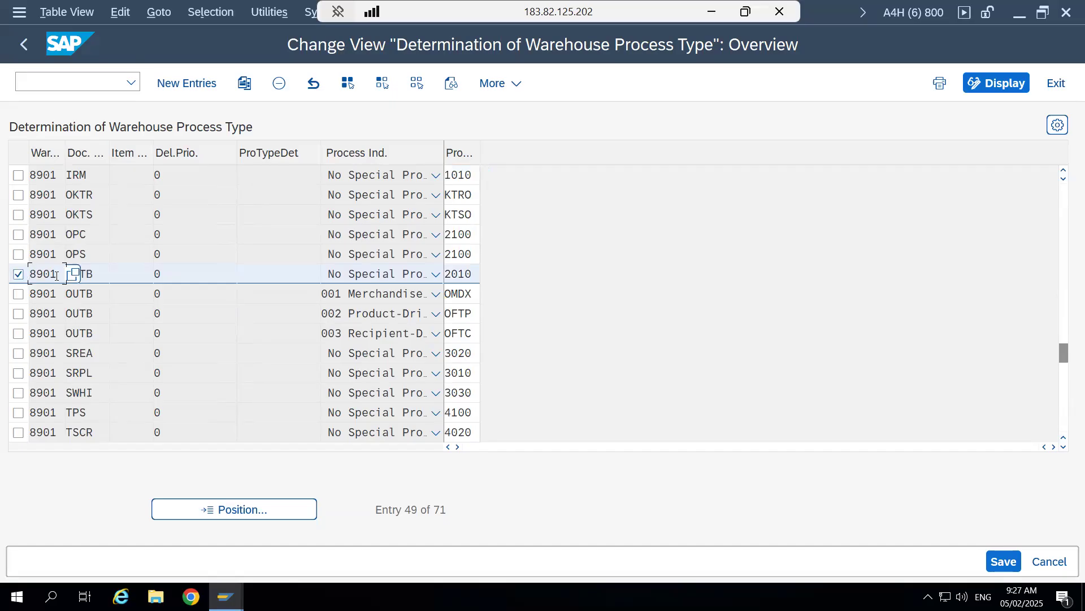
pyautogui.click(97, 275)
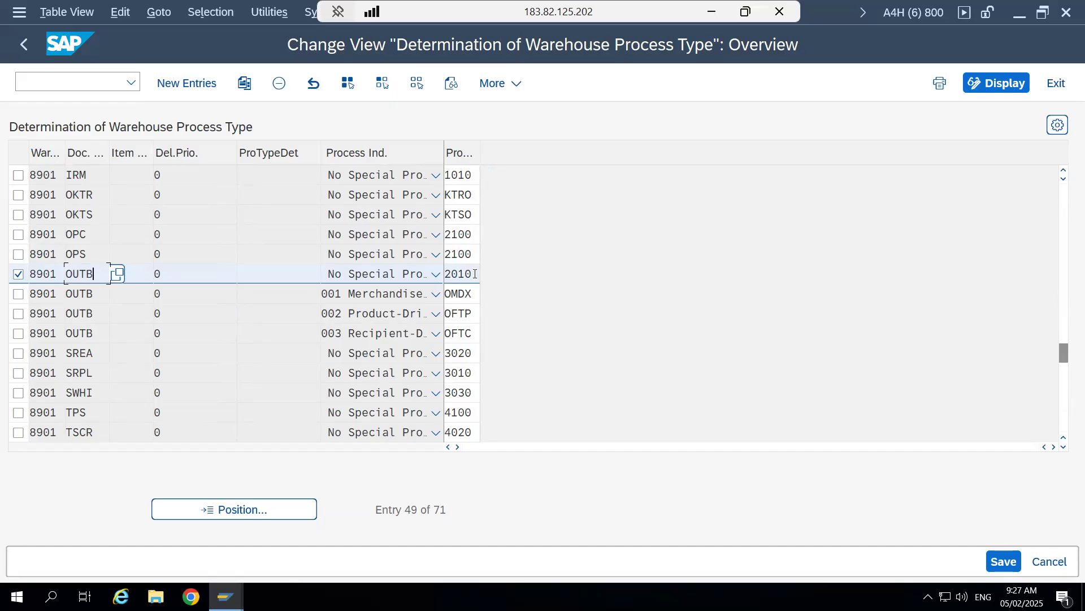
pyautogui.click(258, 276)
pyautogui.click(474, 273)
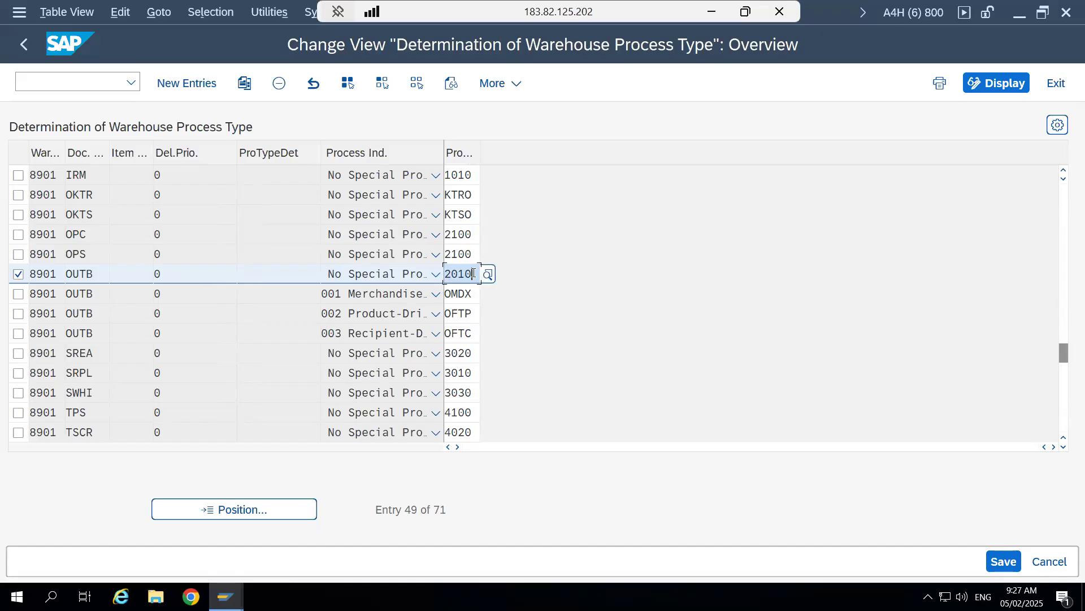
pyautogui.click(80, 275)
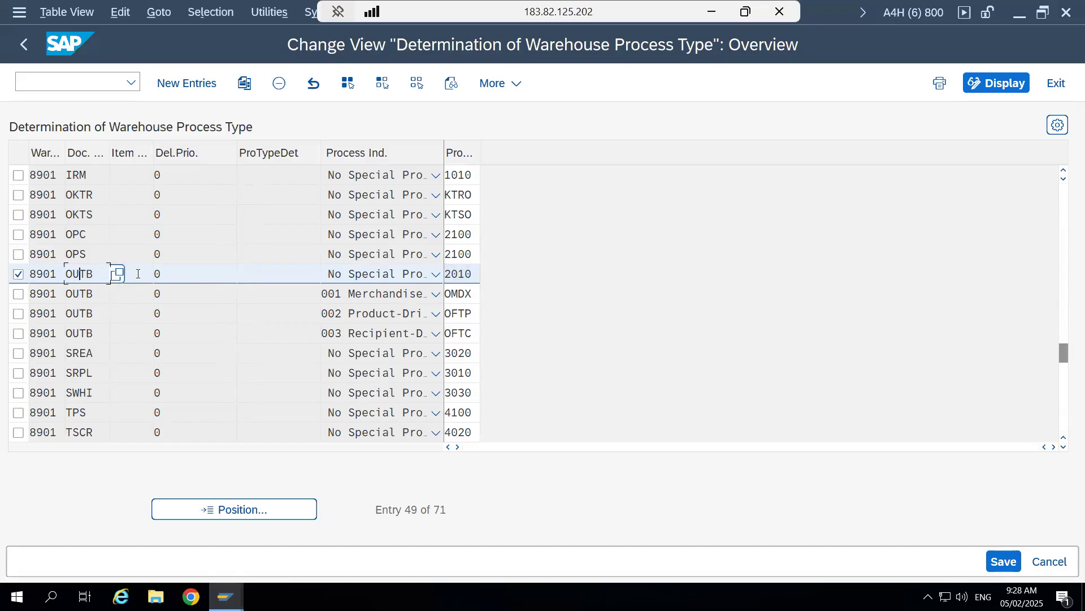
# - Recheck the outbound delivery order's document type against the selected determination entry
pyautogui.moveTo(226, 597)
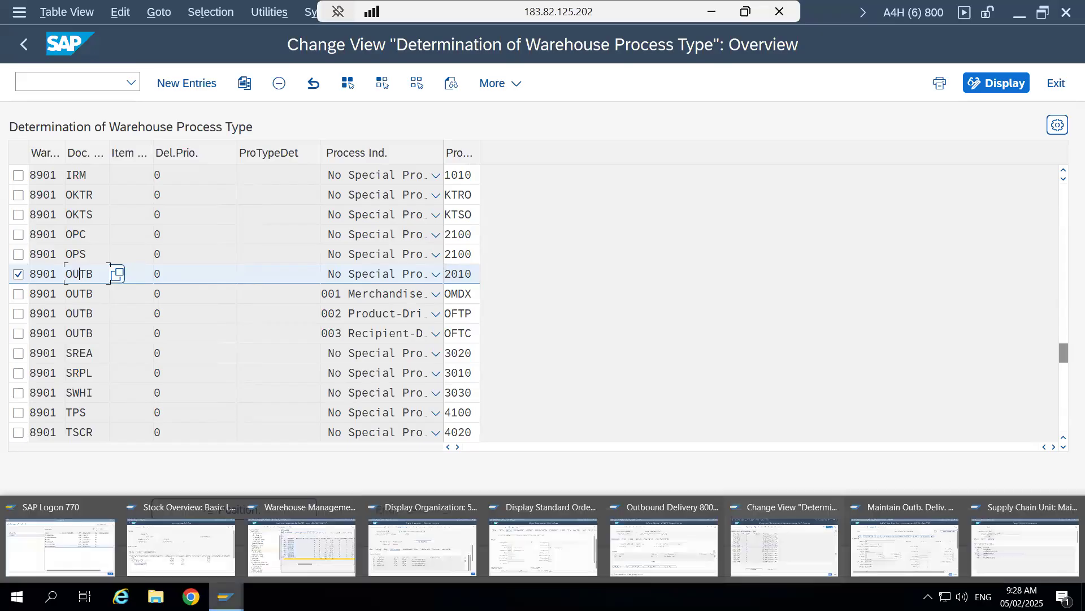
pyautogui.click(905, 543)
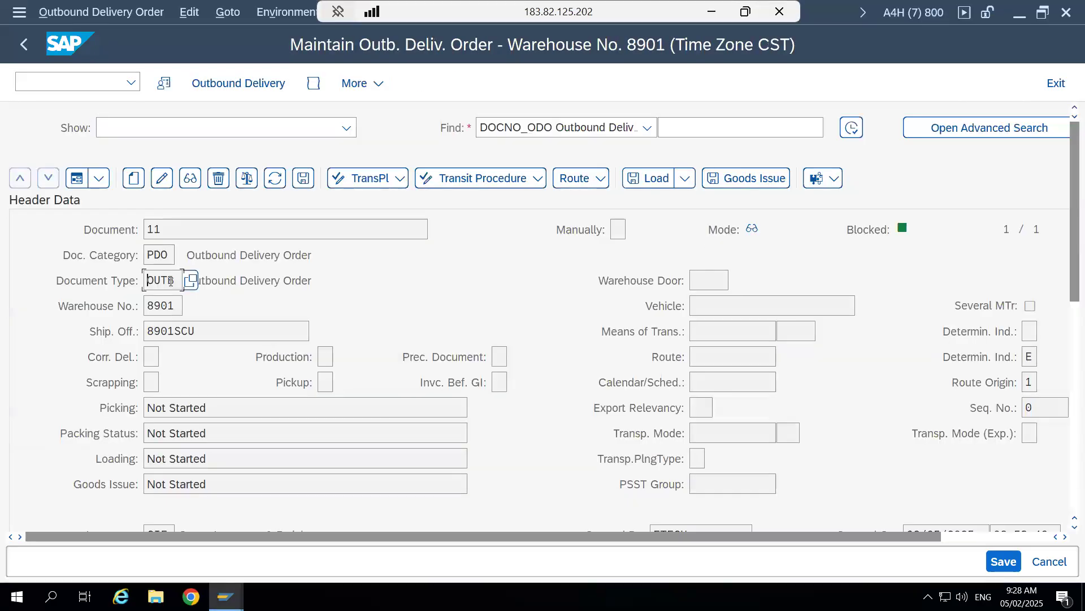
pyautogui.moveTo(176, 280); pyautogui.dragTo(145, 279)
pyautogui.click(146, 279)
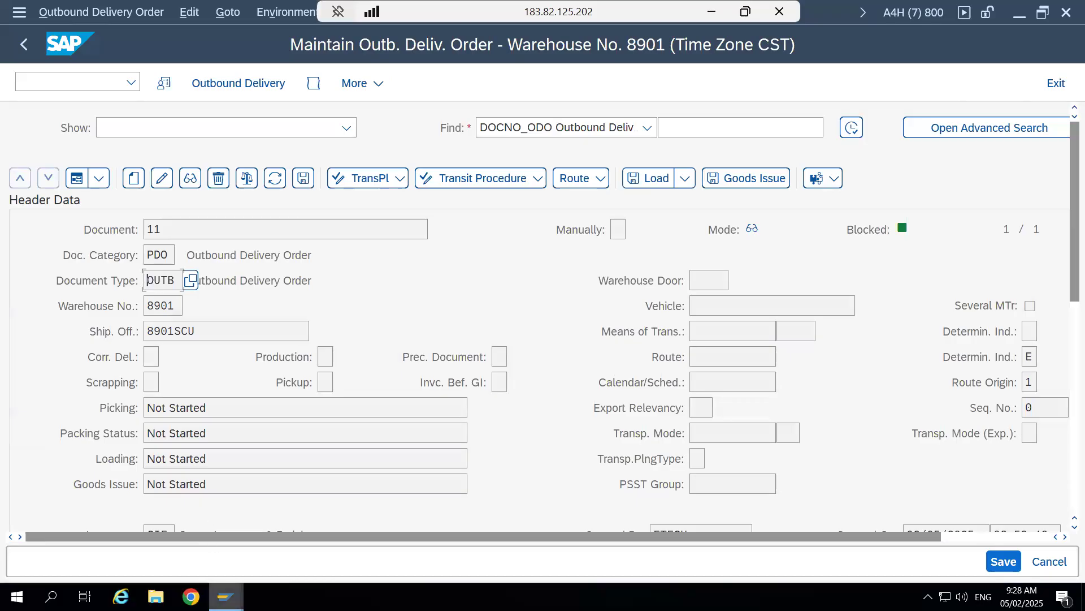
# - Back in the determination table, review the selected OUTB entry's item type, delivery priority, process type determination indicator and process type
pyautogui.moveTo(226, 597)
pyautogui.click(764, 555)
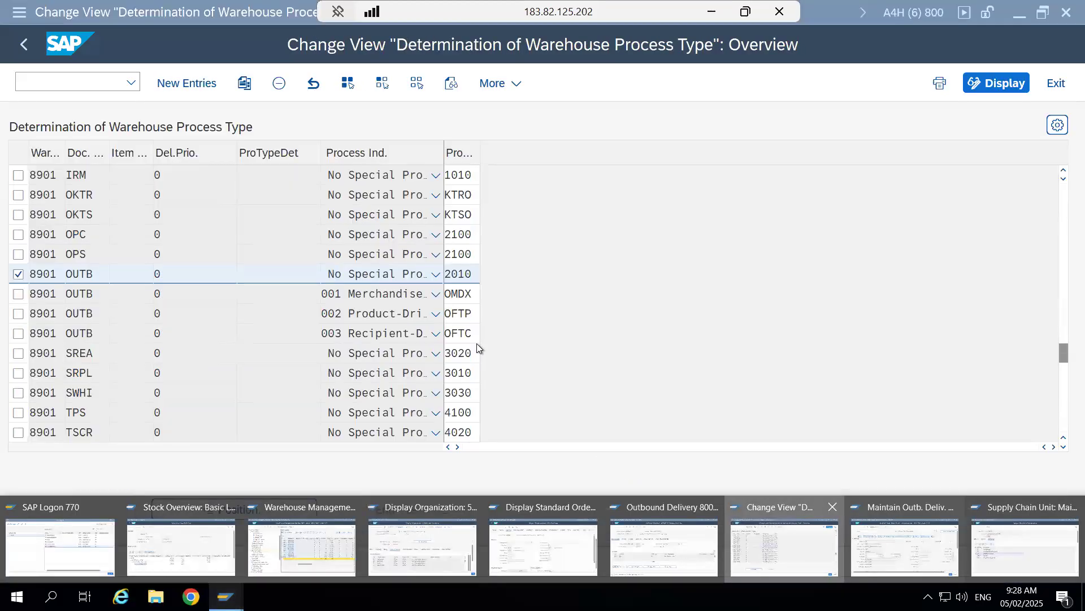
pyautogui.click(130, 274)
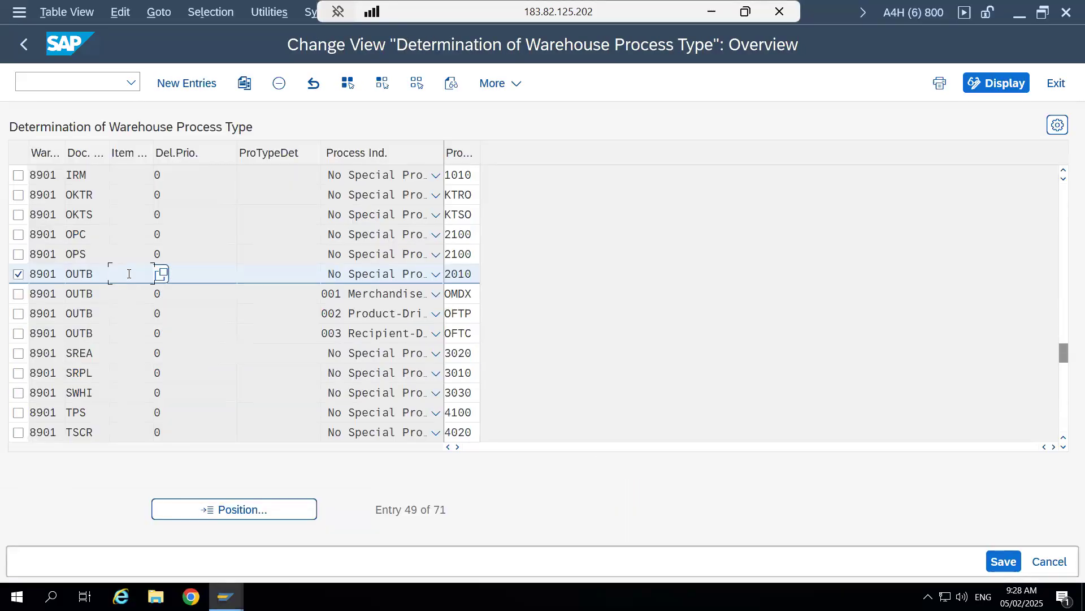
pyautogui.click(201, 269)
pyautogui.click(279, 275)
pyautogui.click(472, 276)
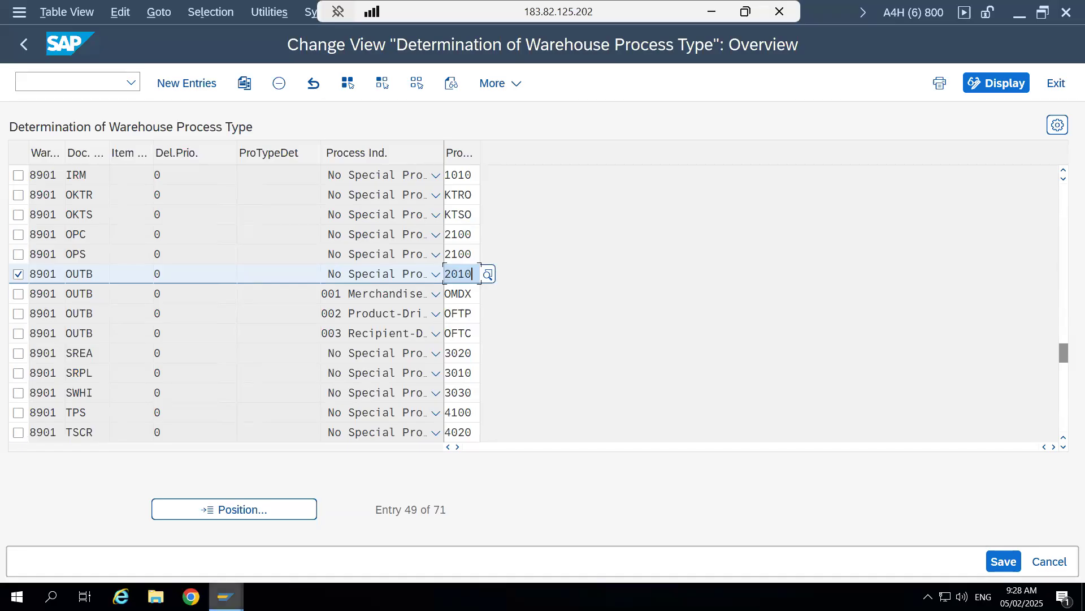
# - Switch to the Supply Chain Unit maintenance session and leave it for the SAP Easy Access menu
pyautogui.moveTo(226, 596)
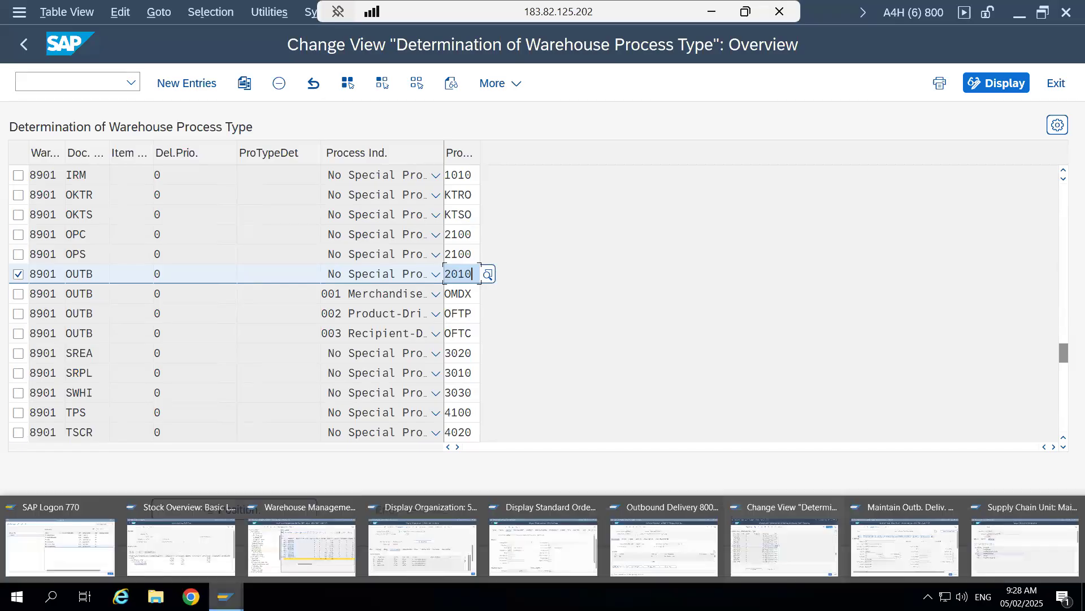
pyautogui.click(974, 547)
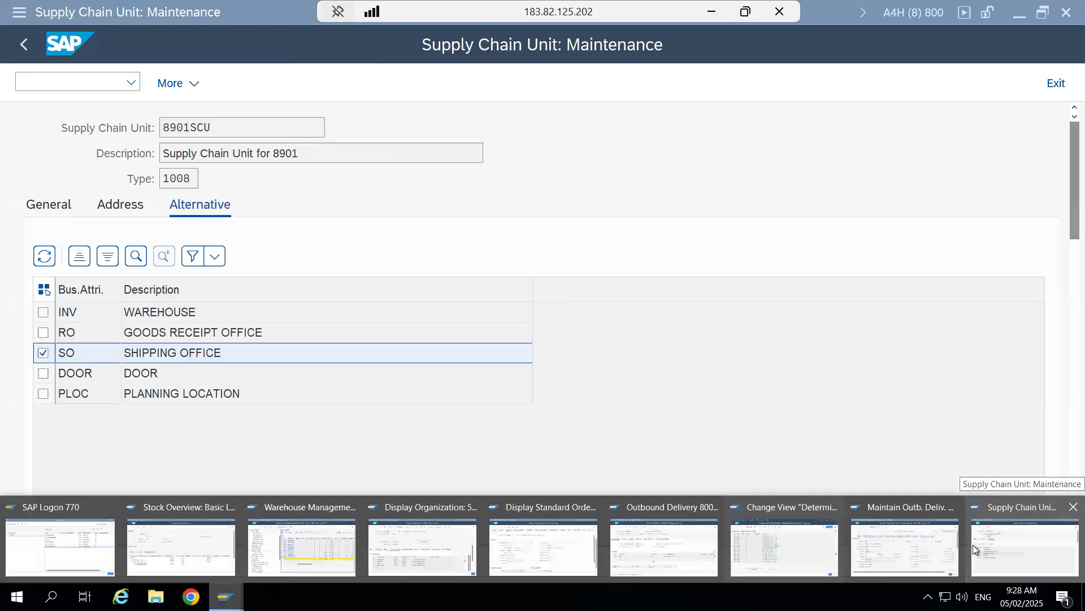
pyautogui.click(785, 547)
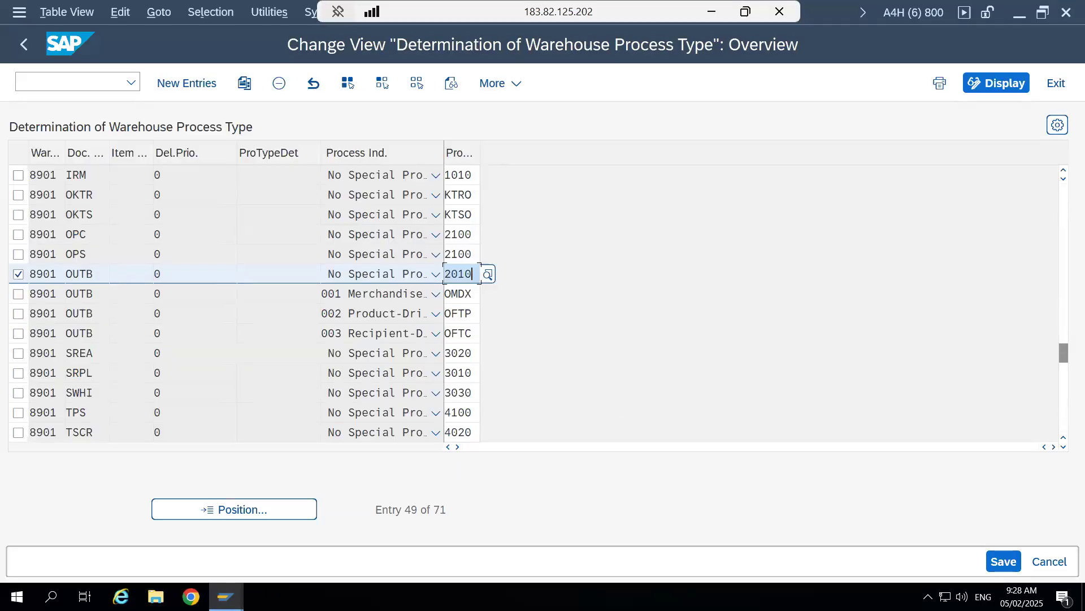
pyautogui.moveTo(226, 596)
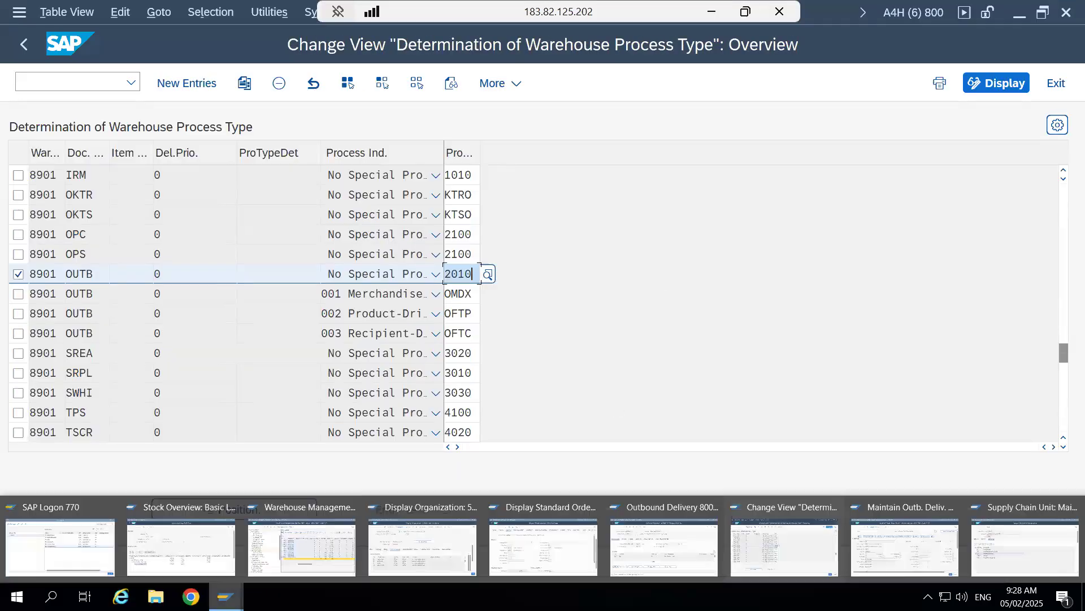
pyautogui.click(998, 555)
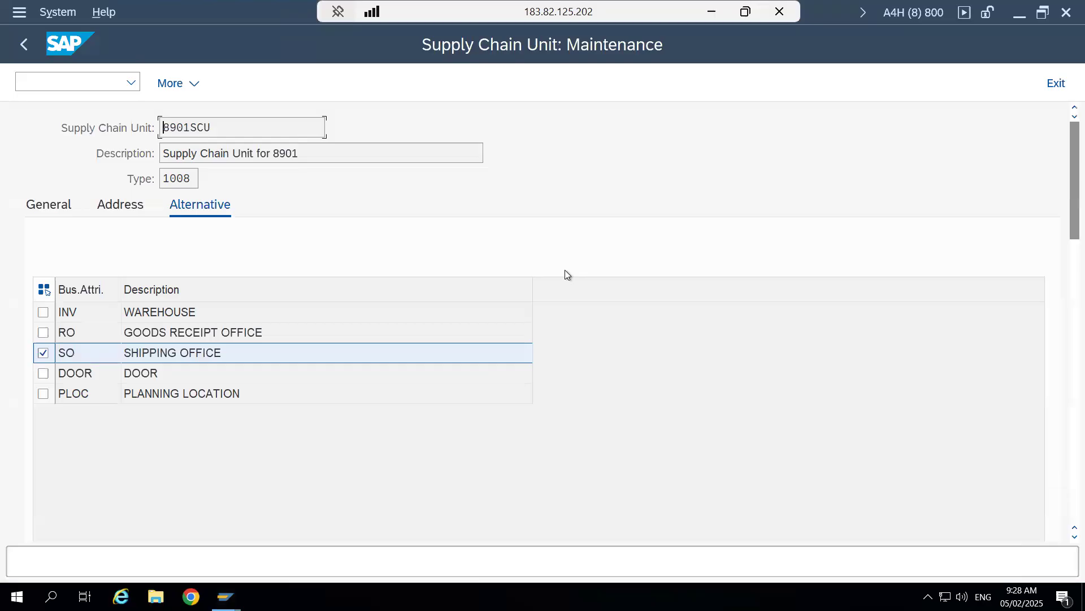
pyautogui.click(25, 44)
pyautogui.click(67, 82)
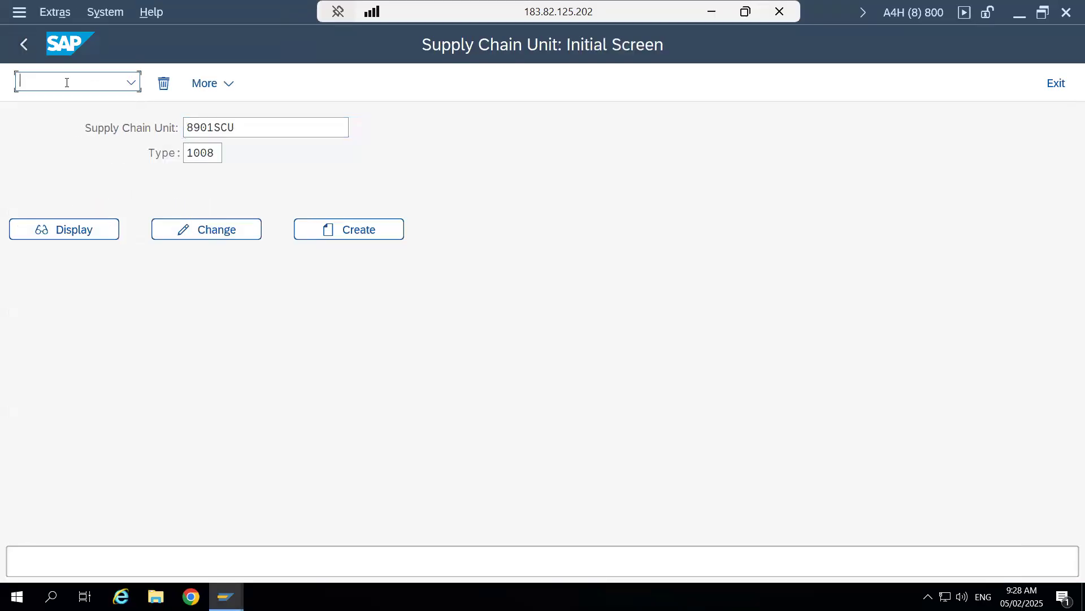
pyautogui.click(19, 40)
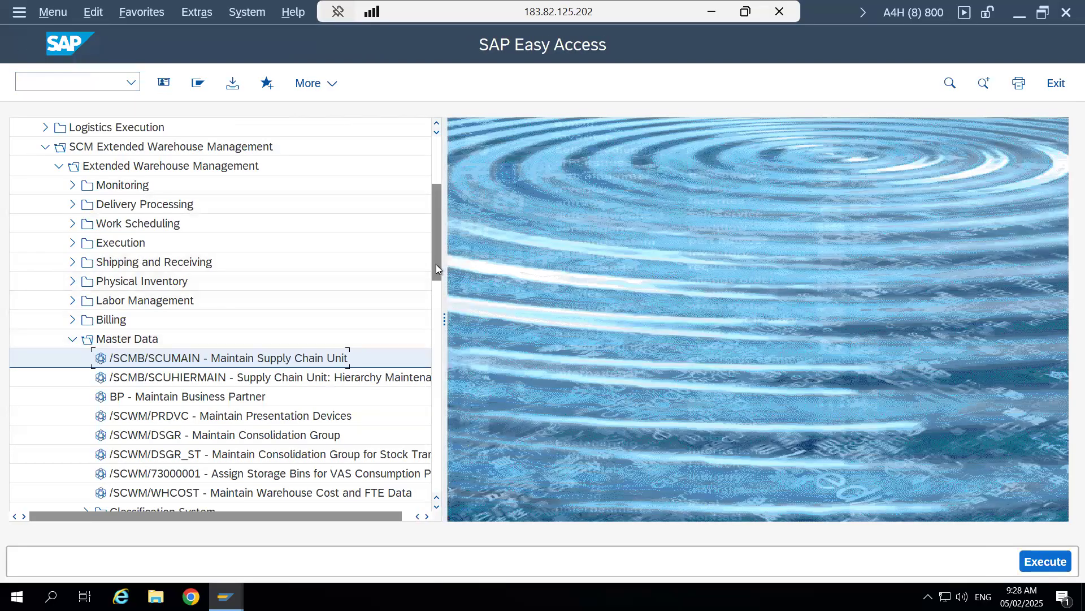
# - Open Maintain Warehouse Product under the Product master data and display product 264 for warehouse 8901
pyautogui.moveTo(436, 263); pyautogui.dragTo(429, 312)
pyautogui.click(85, 415)
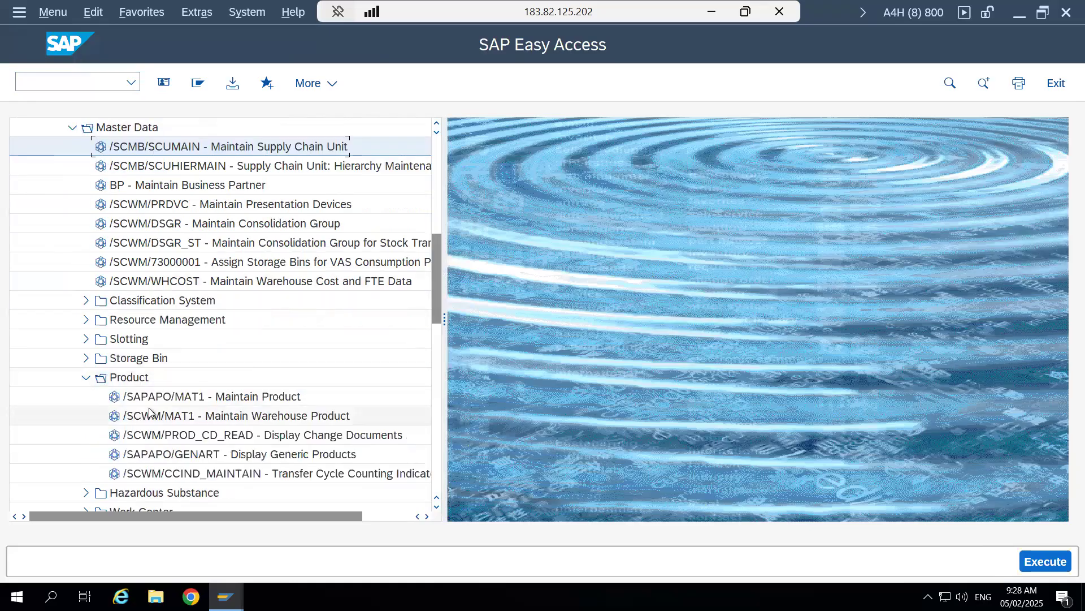
pyautogui.click(249, 418)
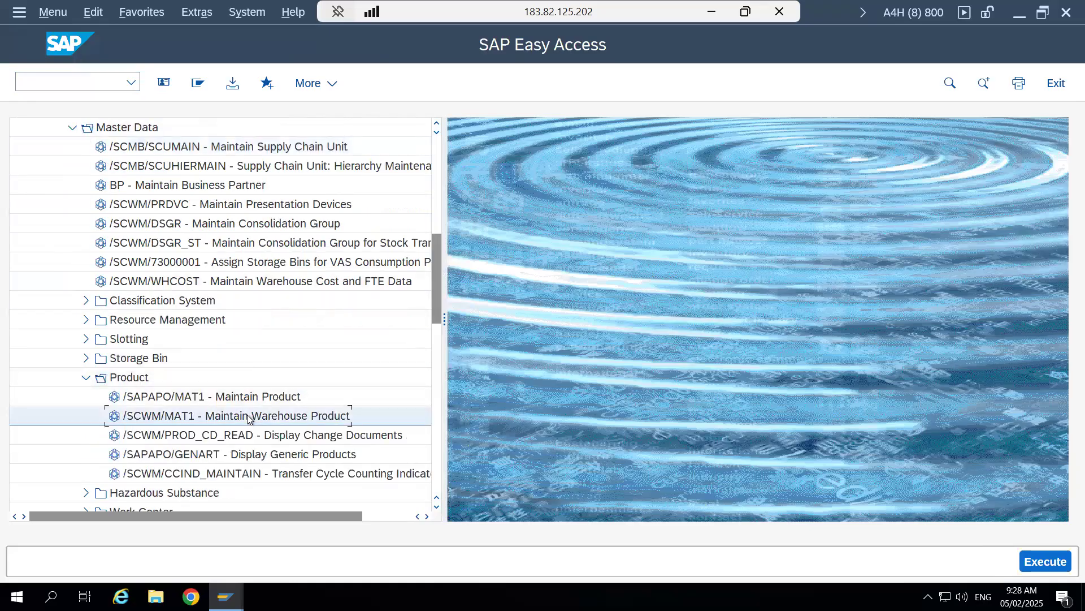
pyautogui.doubleClick(248, 417)
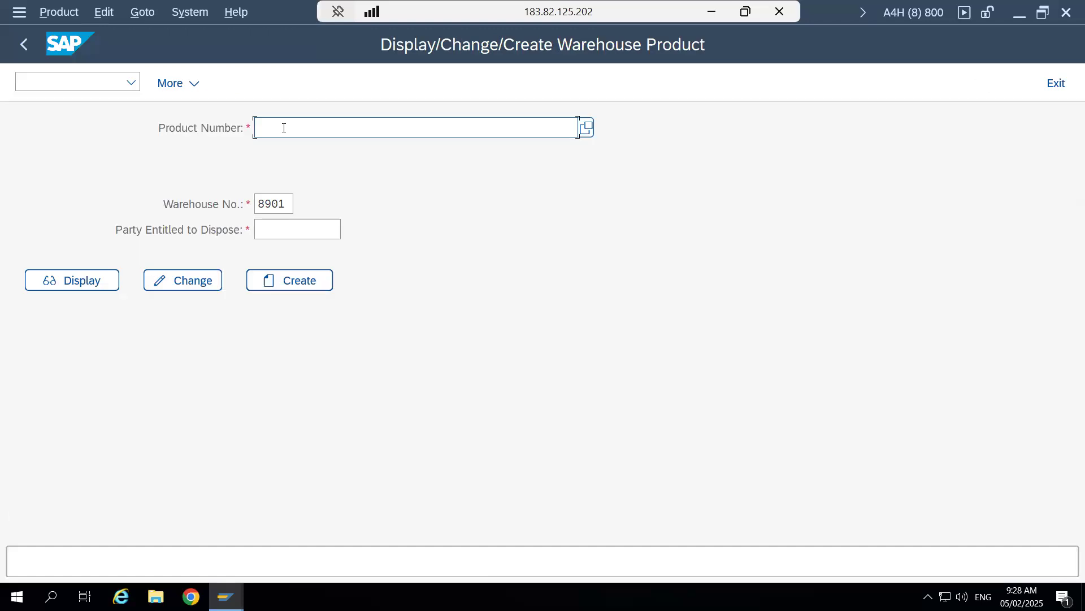
pyautogui.write('26')
pyautogui.click(276, 151)
pyautogui.click(66, 281)
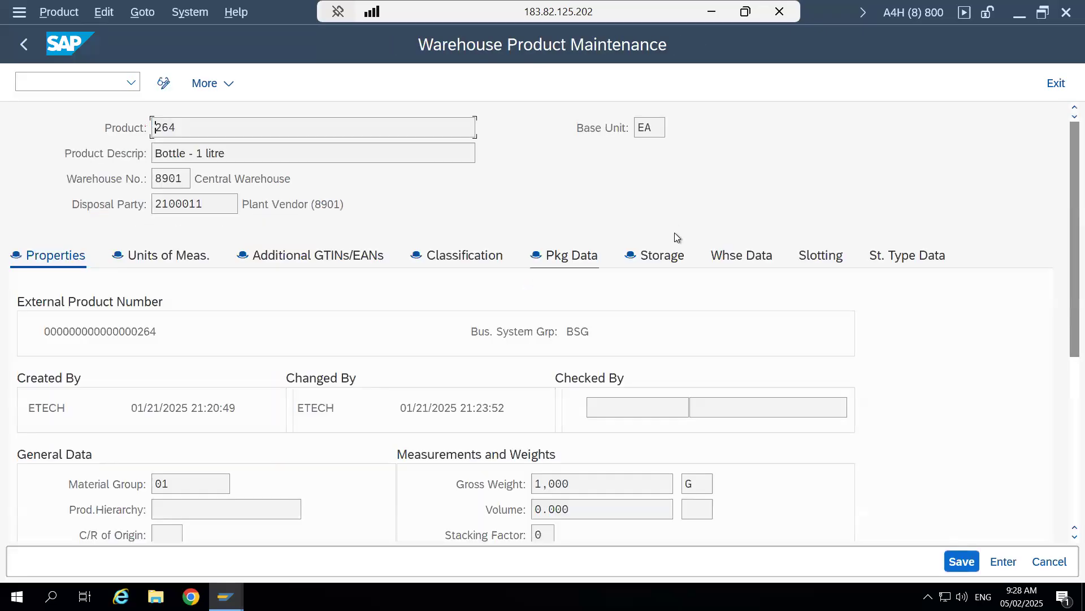
# - Check the process type determination indicator in the warehouse data of product 264
pyautogui.click(748, 254)
pyautogui.moveTo(1067, 270); pyautogui.dragTo(1046, 541)
pyautogui.moveTo(1066, 321)
pyautogui.mouseDown()
pyautogui.moveTo(1066, 526)
pyautogui.moveTo(1065, 339)
pyautogui.mouseUp()
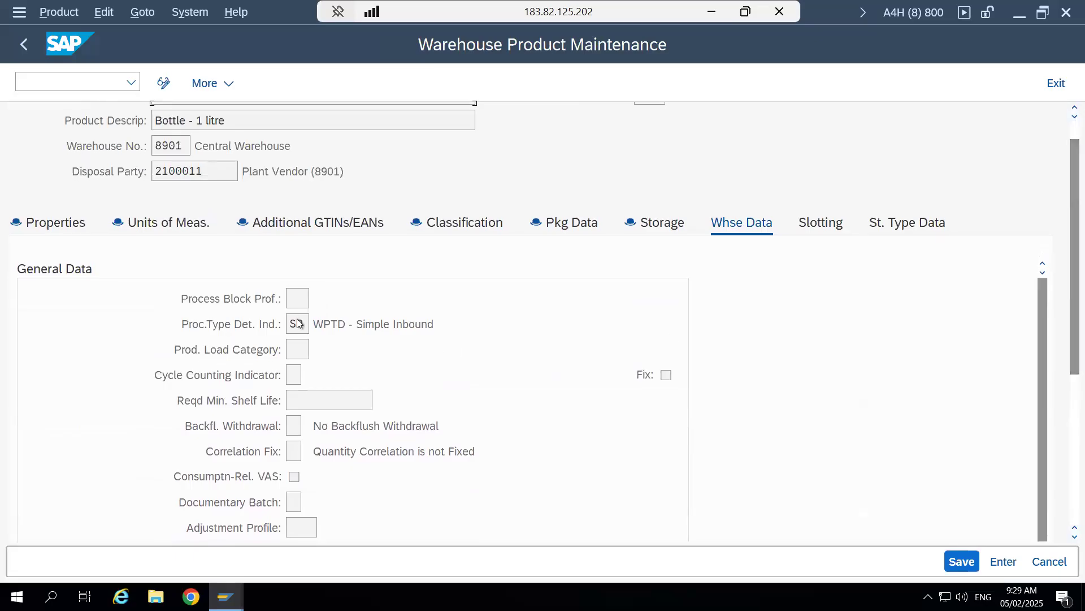
pyautogui.click(299, 323)
# - Return to the process type determination and look up the 8901 inbound entries with determination indicator SP
pyautogui.moveTo(226, 597)
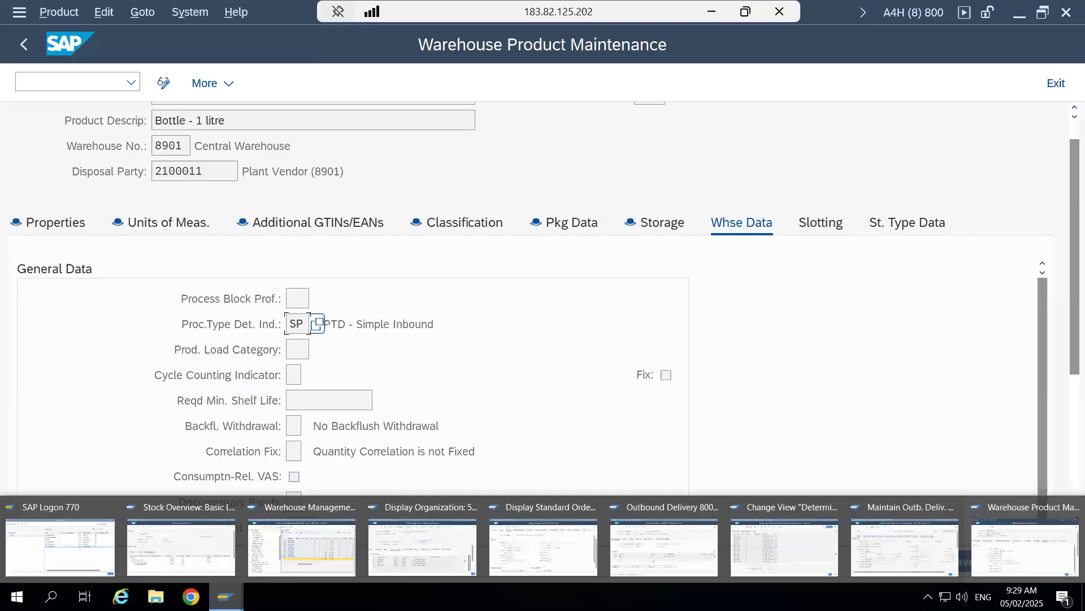
pyautogui.click(786, 552)
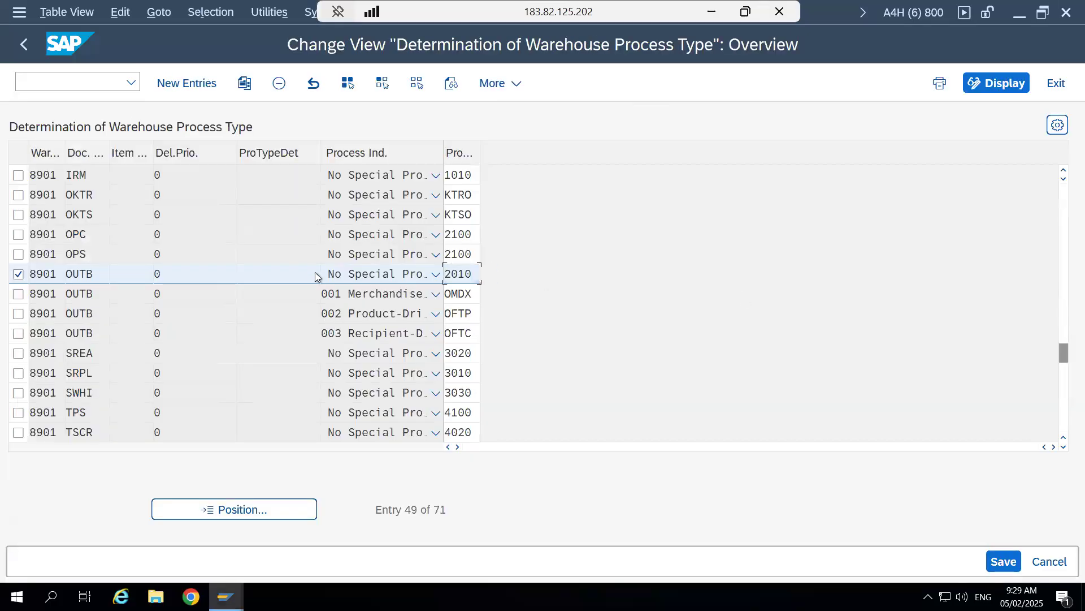
pyautogui.moveTo(1063, 361); pyautogui.dragTo(1063, 349)
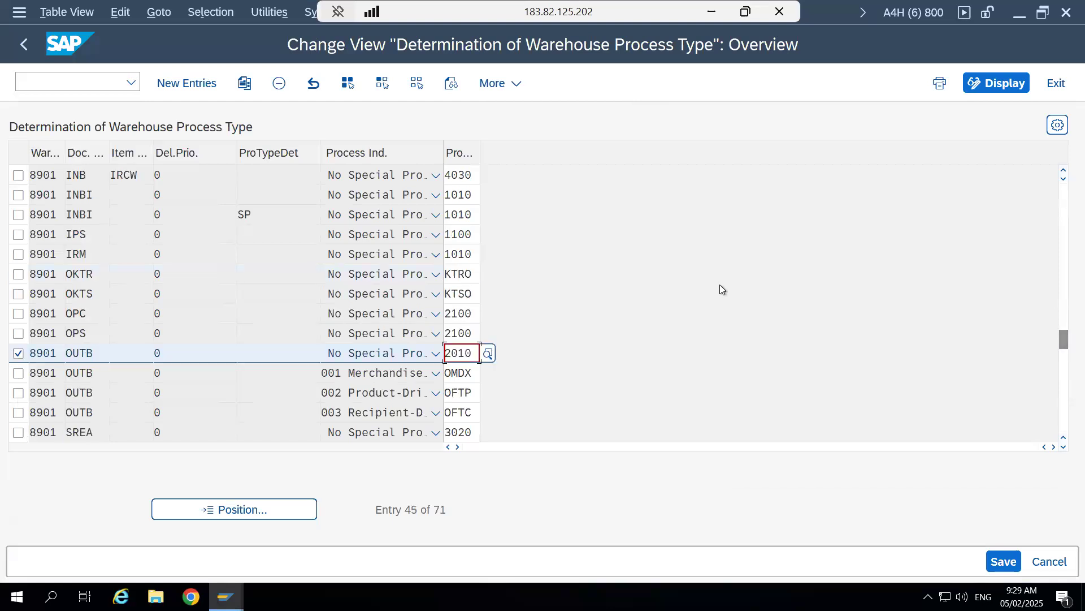
pyautogui.click(1063, 172)
pyautogui.click(1062, 171)
pyautogui.click(1062, 171)
pyautogui.click(1062, 171)
pyautogui.click(1062, 171)
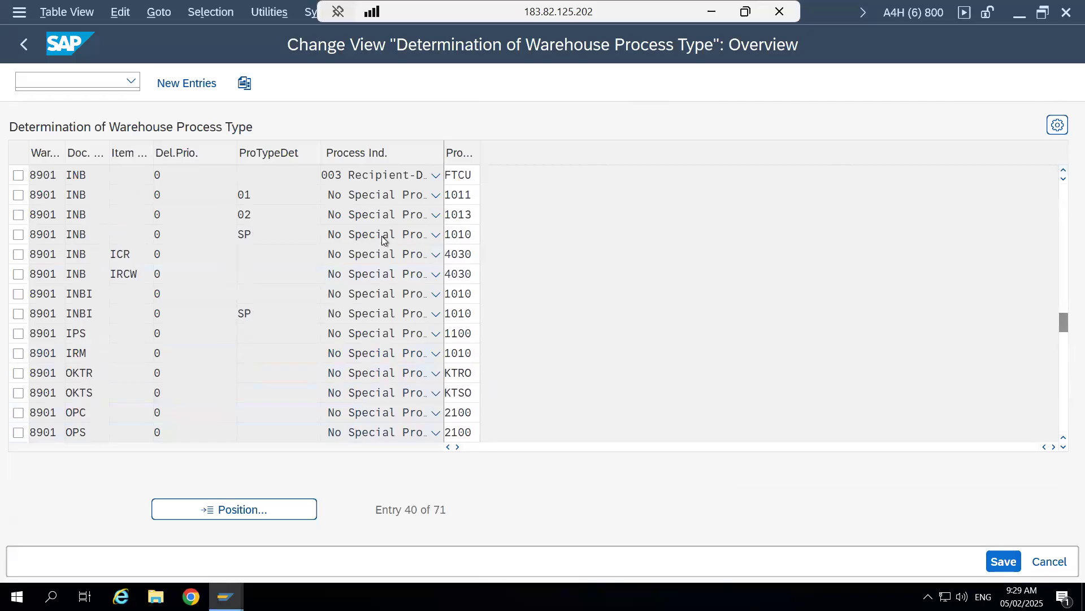
# - Examine the 8901 inbound delivery entry with determination indicator SP and the process type assigned to it
pyautogui.click(18, 254)
pyautogui.click(97, 254)
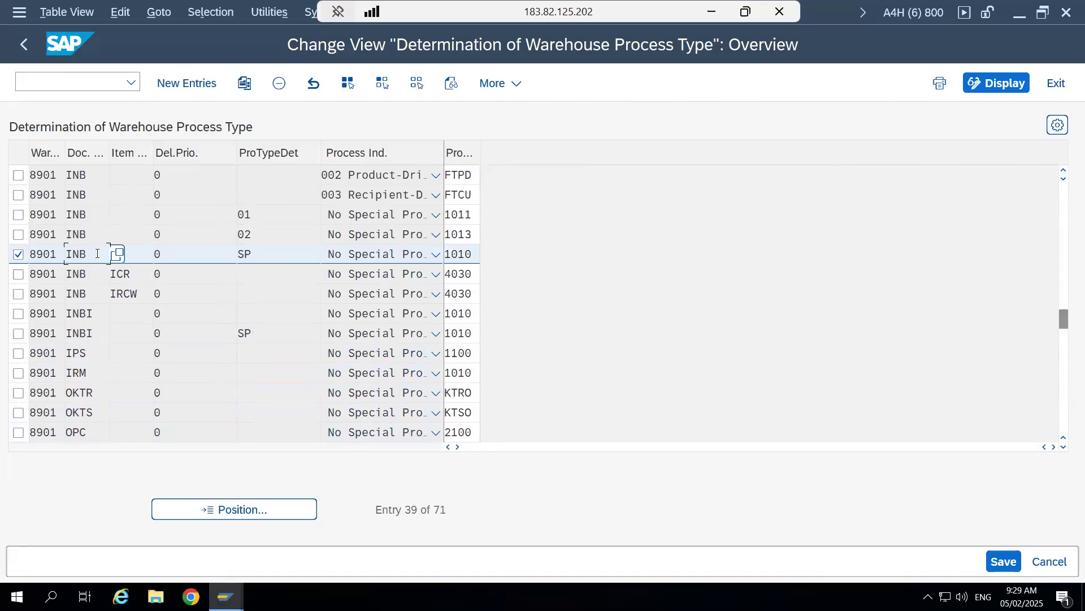
pyautogui.moveTo(97, 254); pyautogui.dragTo(62, 254)
pyautogui.click(62, 254)
pyautogui.click(276, 254)
pyautogui.doubleClick(476, 251)
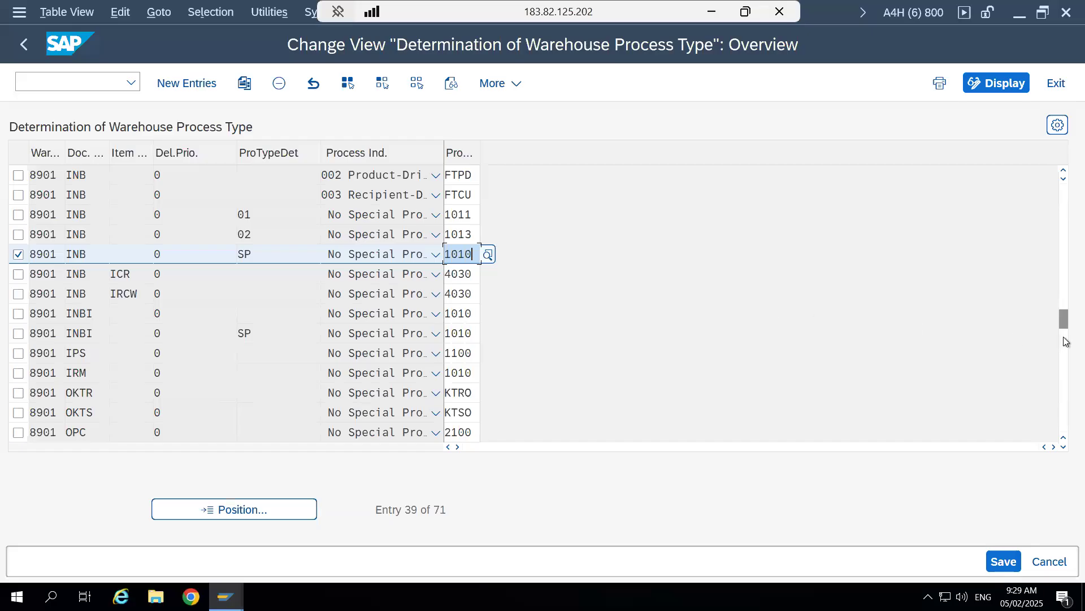
pyautogui.moveTo(1064, 323); pyautogui.dragTo(1063, 343)
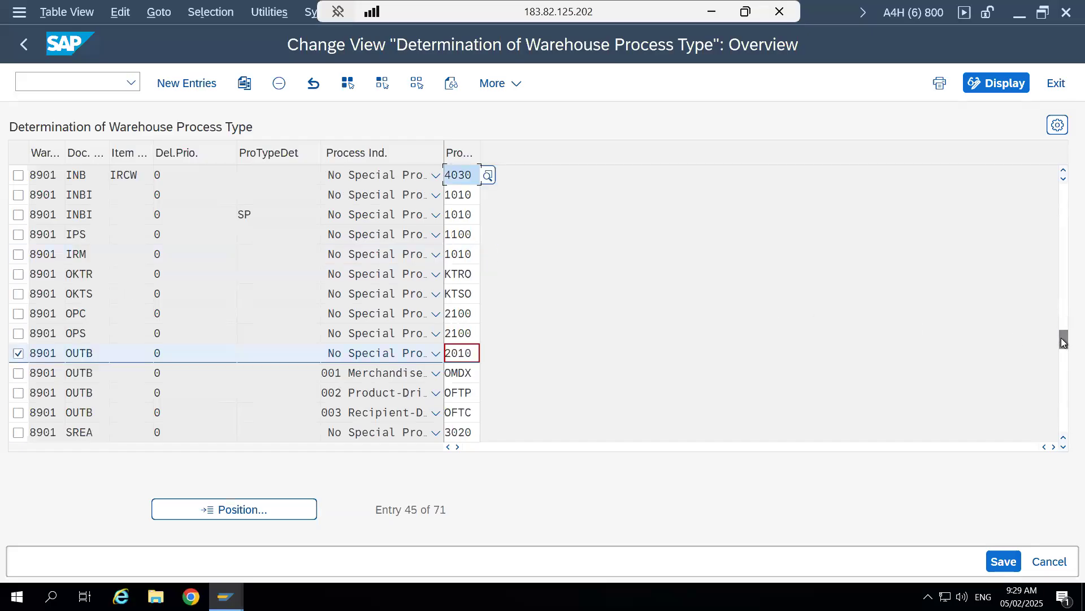
pyautogui.click(275, 354)
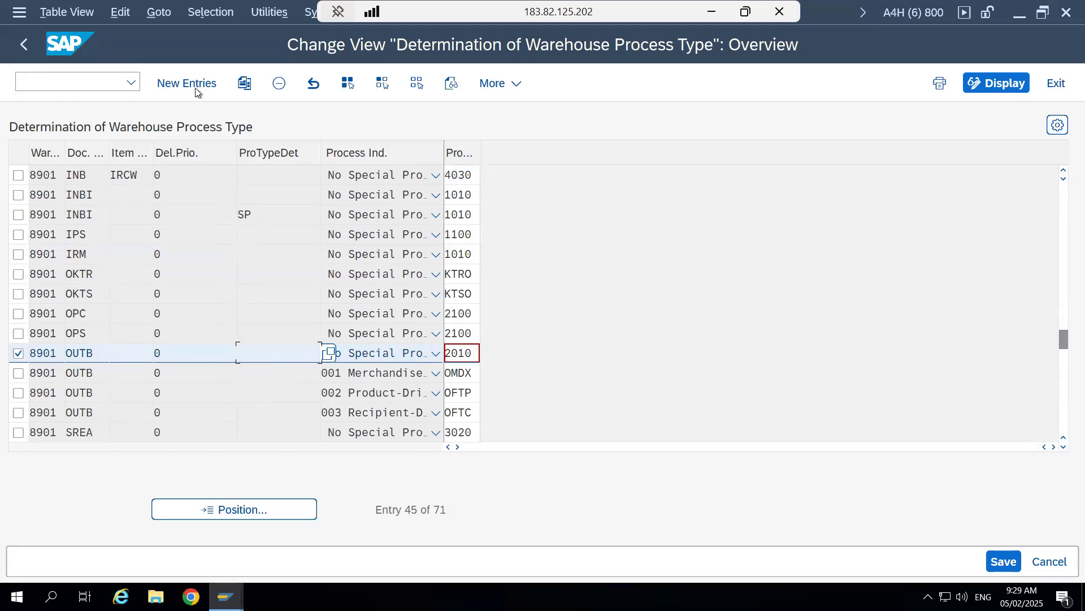
pyautogui.click(244, 83)
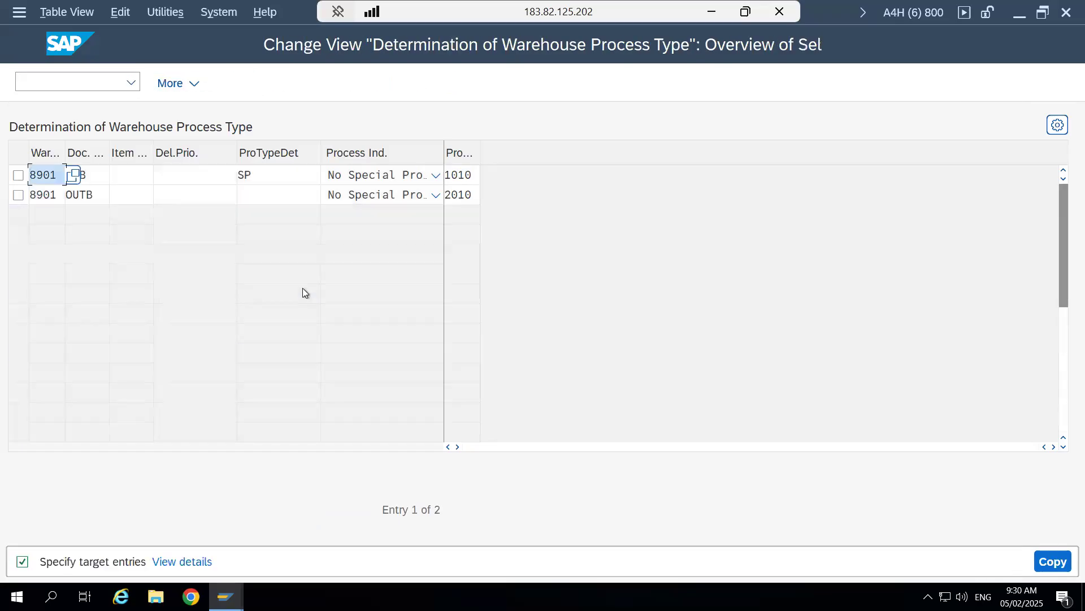
pyautogui.click(289, 195)
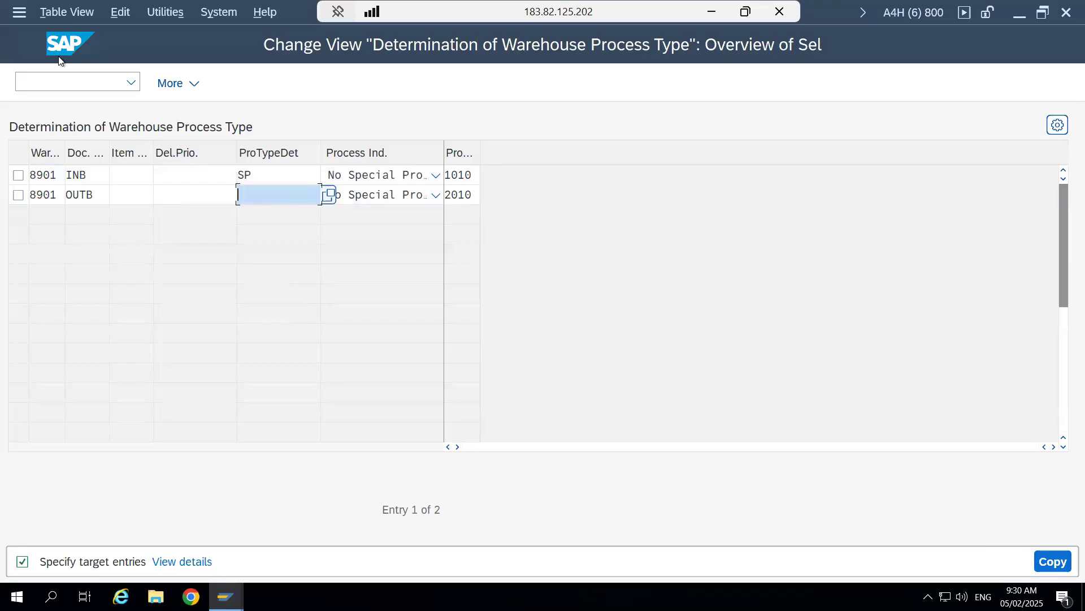
pyautogui.press('Return')
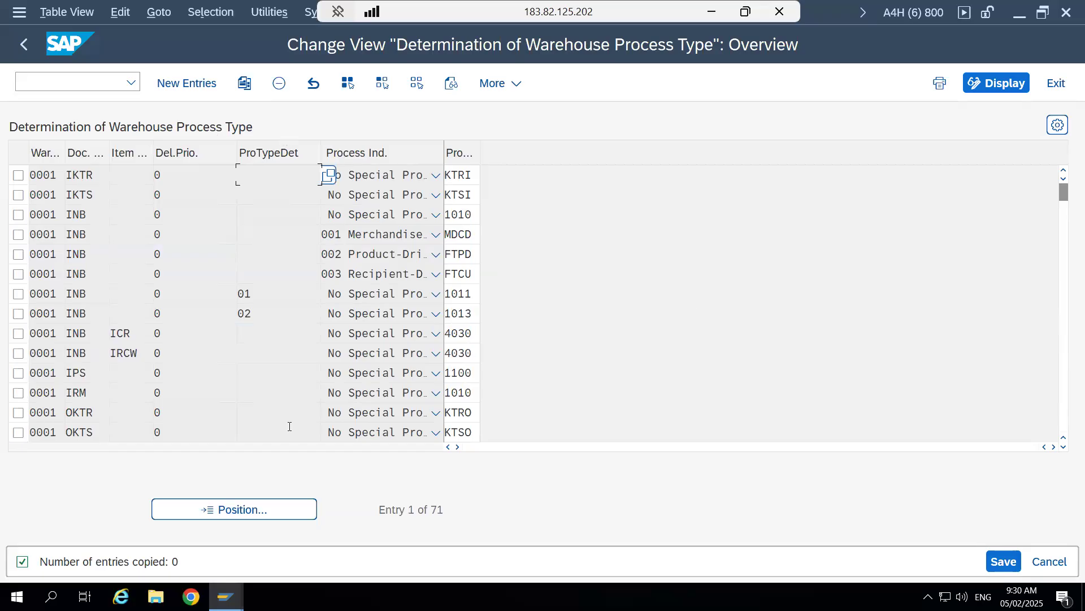
# - Position the determination list at warehouse 8901 and deselect all marked entries
pyautogui.click(194, 510)
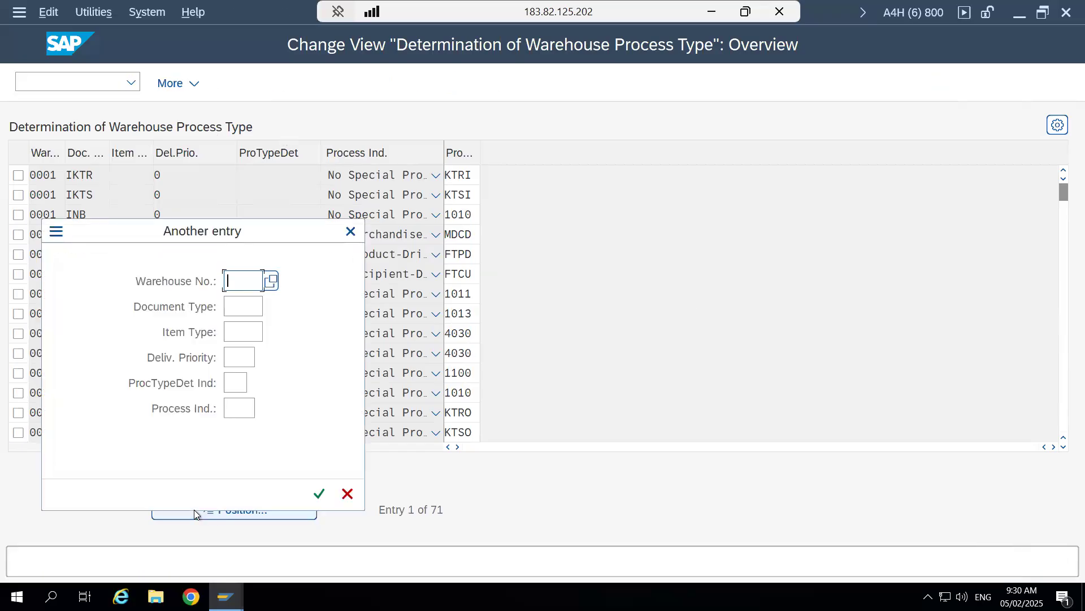
pyautogui.write('8901')
pyautogui.moveTo(249, 235); pyautogui.dragTo(415, 131)
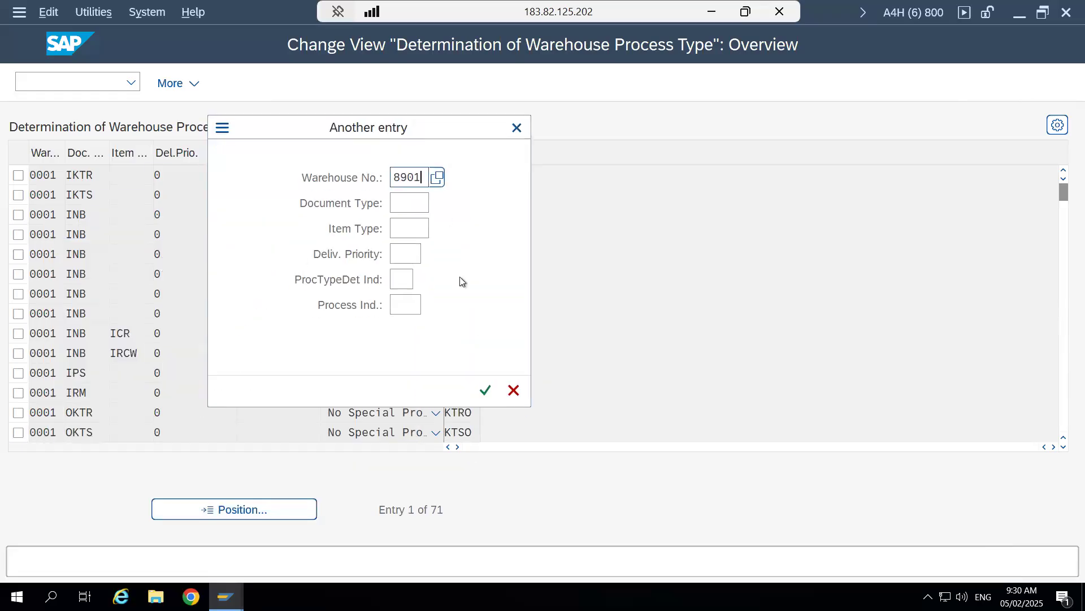
pyautogui.click(485, 390)
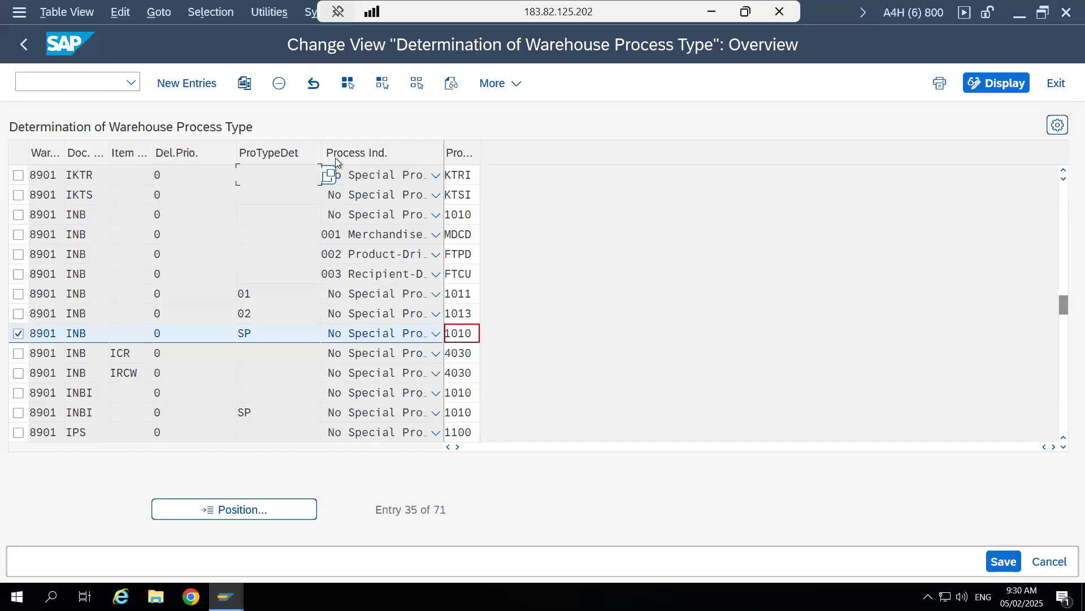
pyautogui.click(415, 84)
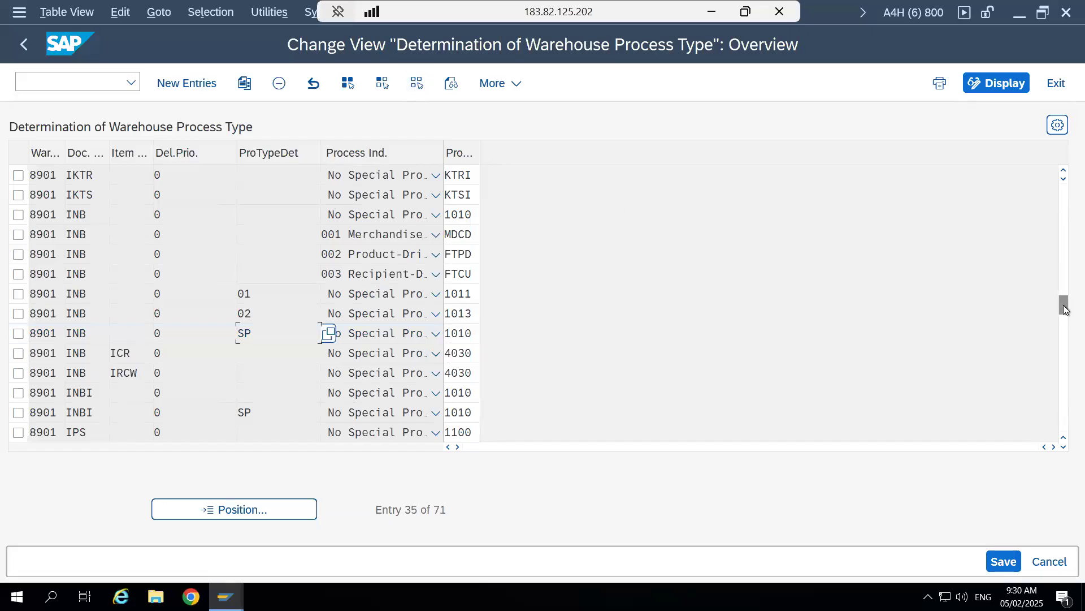
pyautogui.moveTo(1065, 306); pyautogui.dragTo(1064, 323)
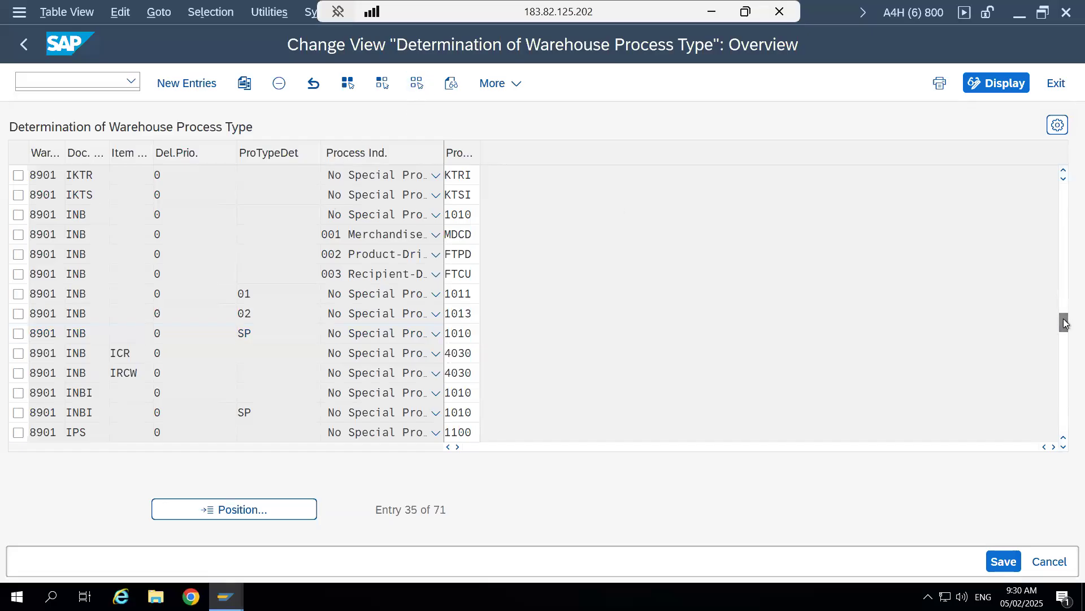
# - Start a new process type determination entry for warehouse 8901 with document type OUTB for the Outbound Delivery Order
pyautogui.click(173, 91)
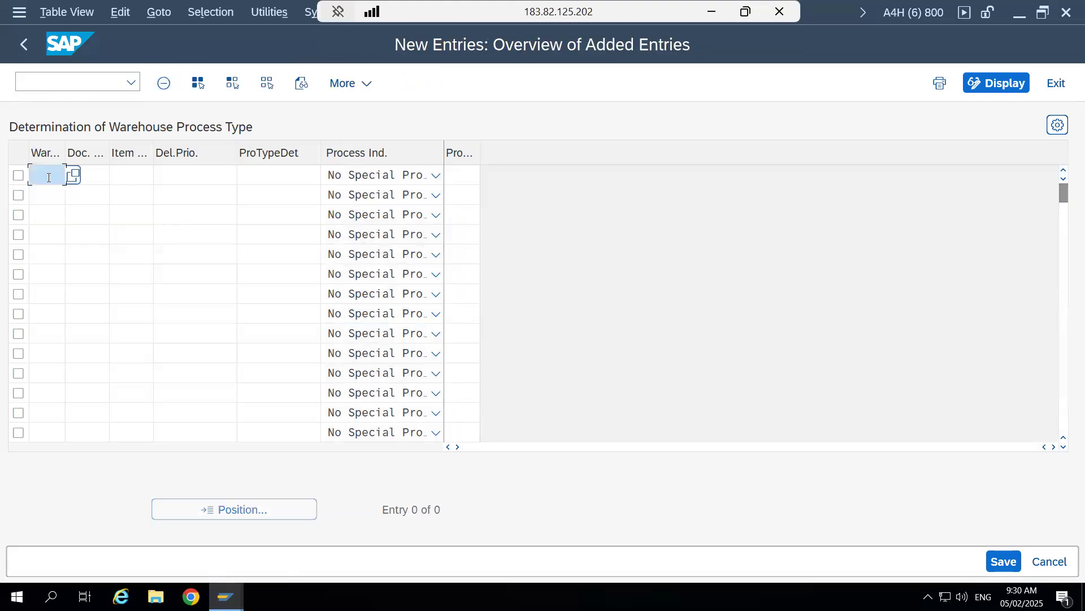
pyautogui.write('8901')
pyautogui.press('Tab')
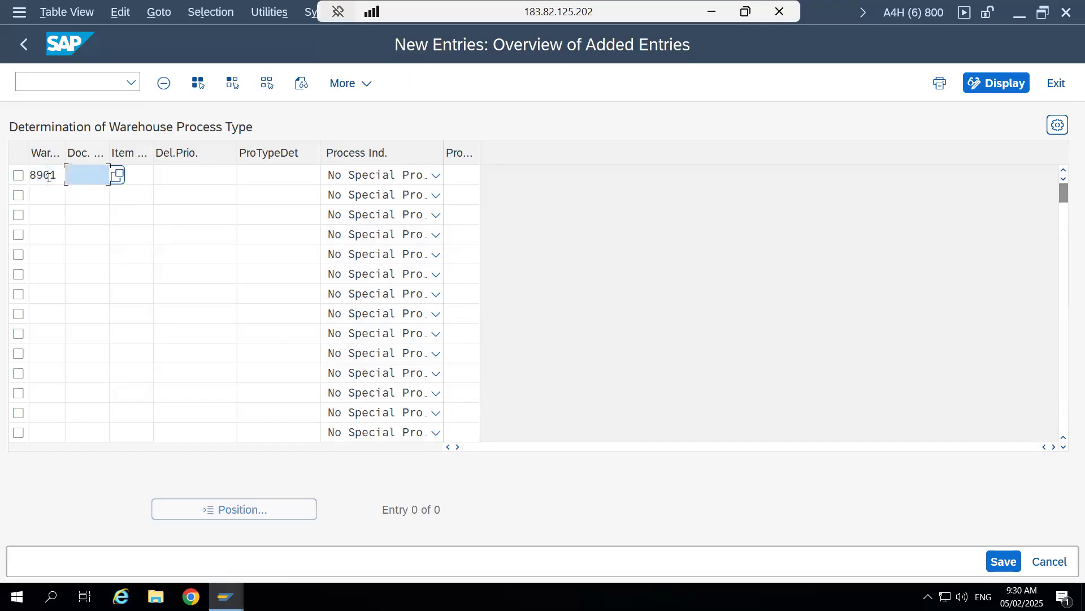
pyautogui.click(117, 176)
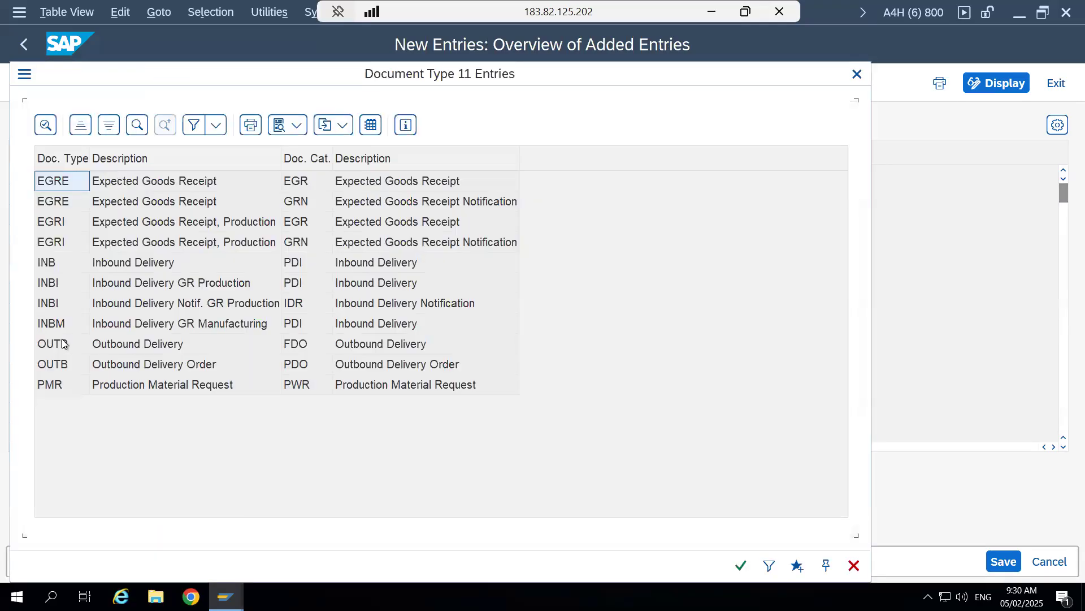
pyautogui.click(63, 368)
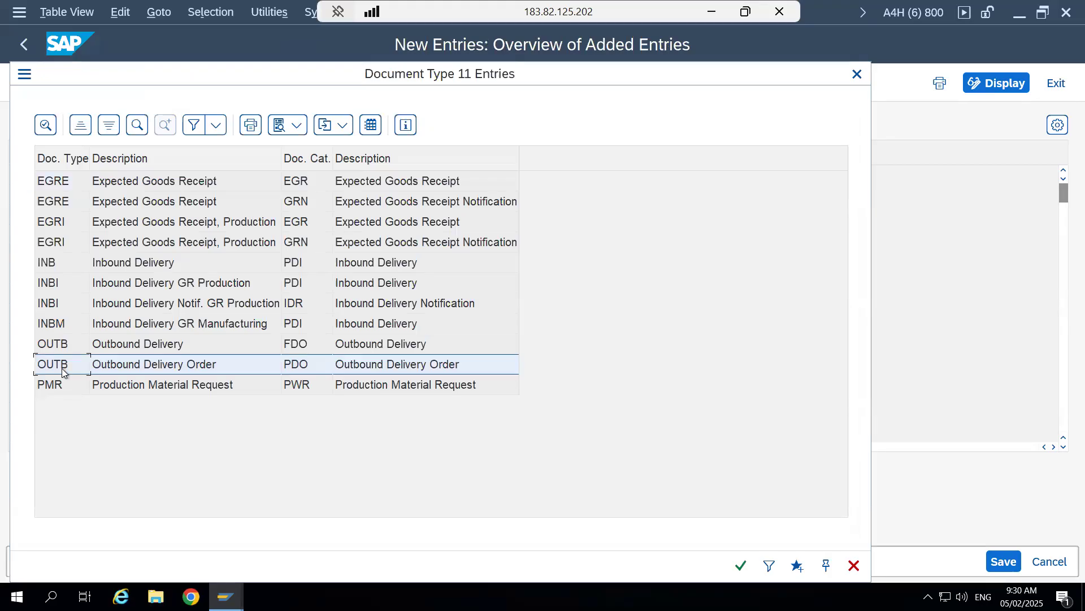
pyautogui.doubleClick(62, 368)
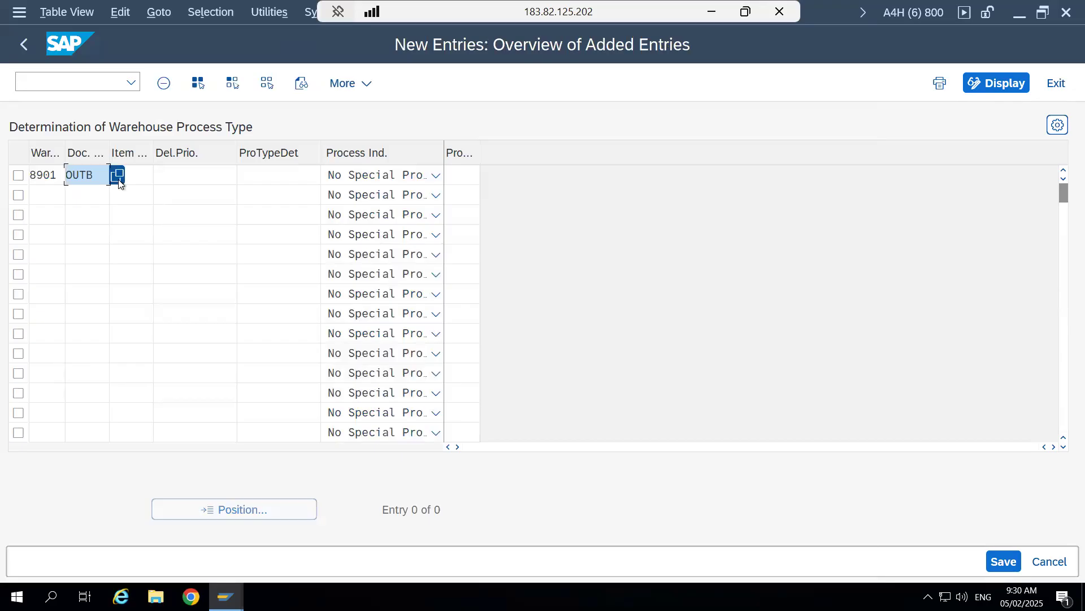
pyautogui.click(117, 176)
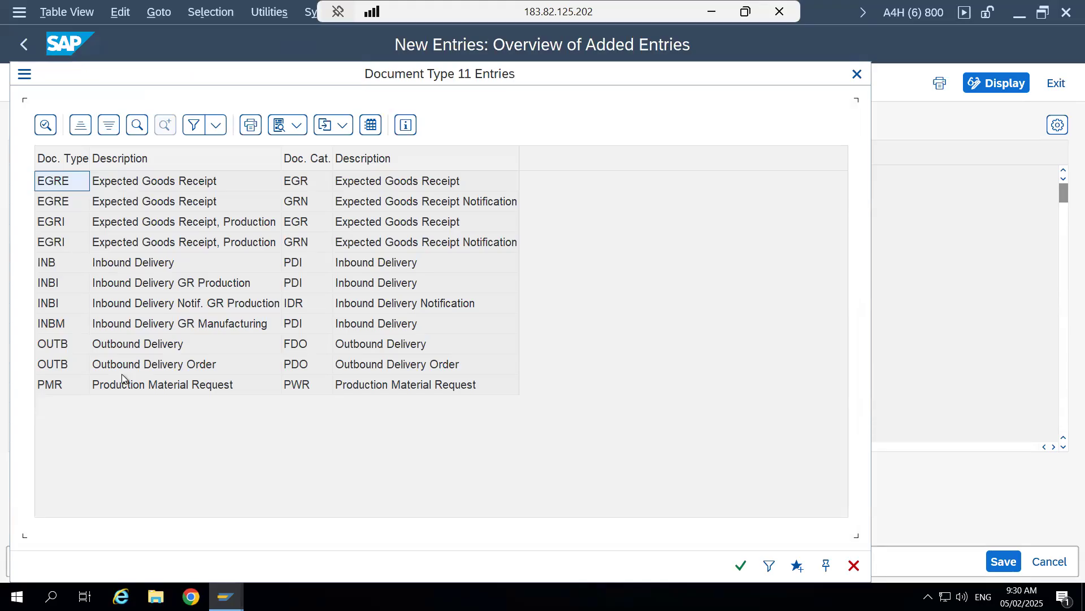
pyautogui.click(392, 366)
pyautogui.click(378, 346)
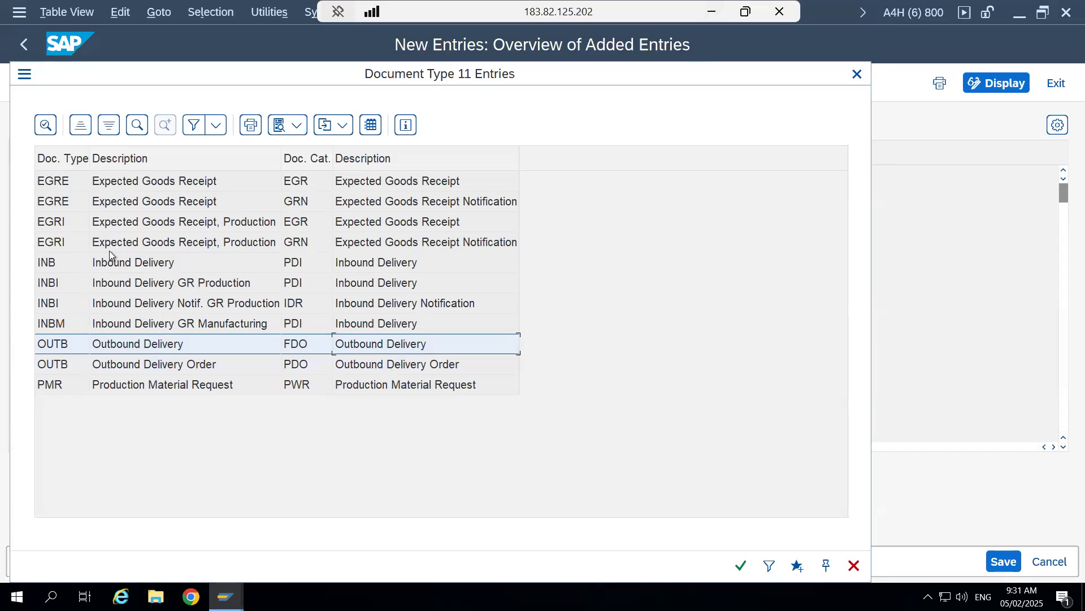
pyautogui.doubleClick(66, 364)
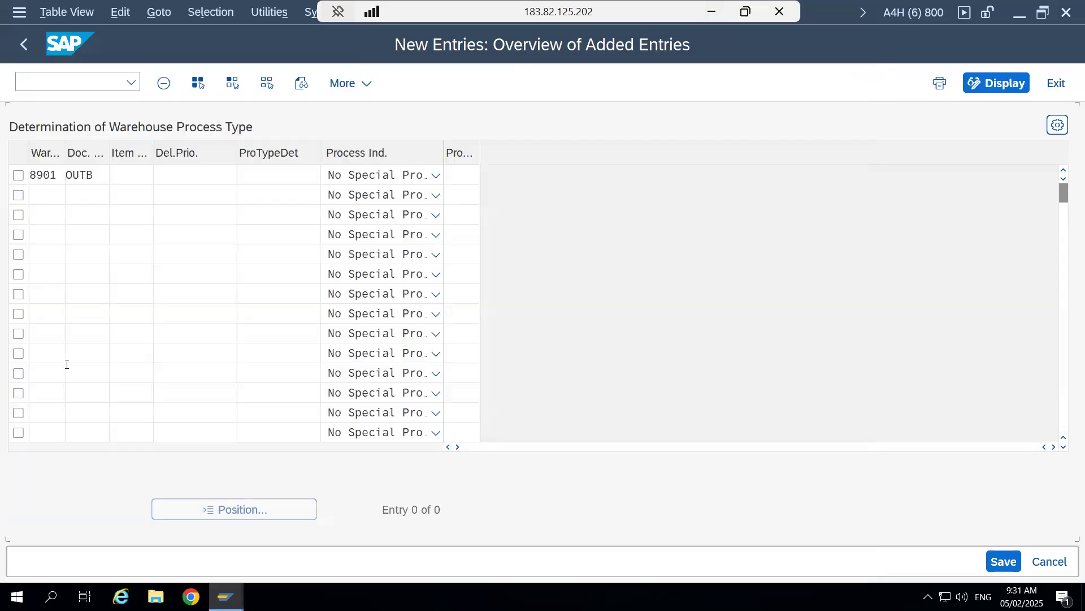
# - Check the delivery priority options without choosing one and set the entry's process type determination indicator to SP
pyautogui.click(143, 170)
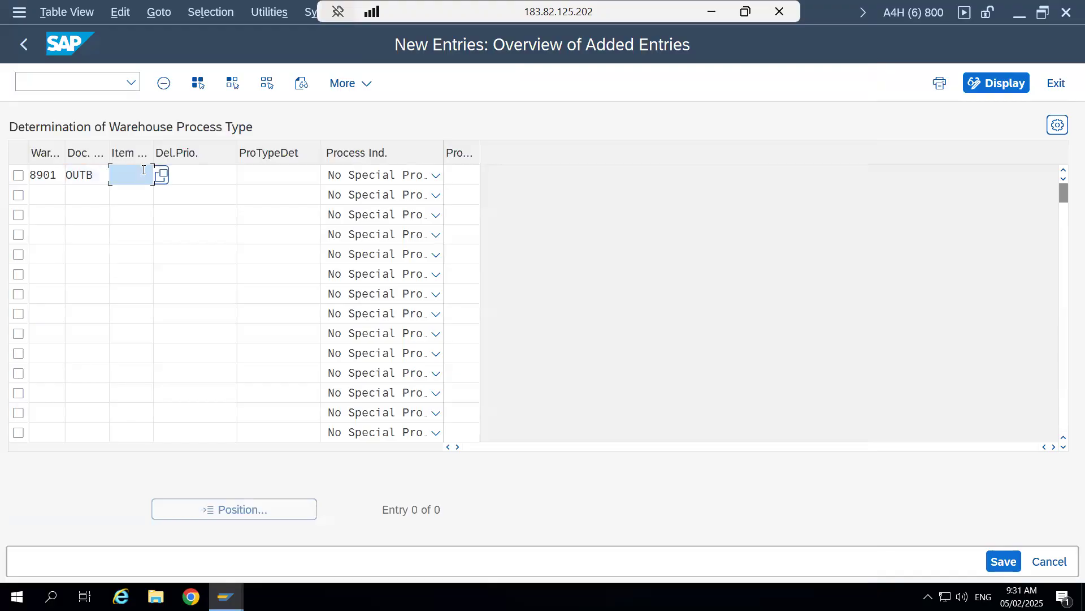
pyautogui.click(196, 180)
pyautogui.click(243, 175)
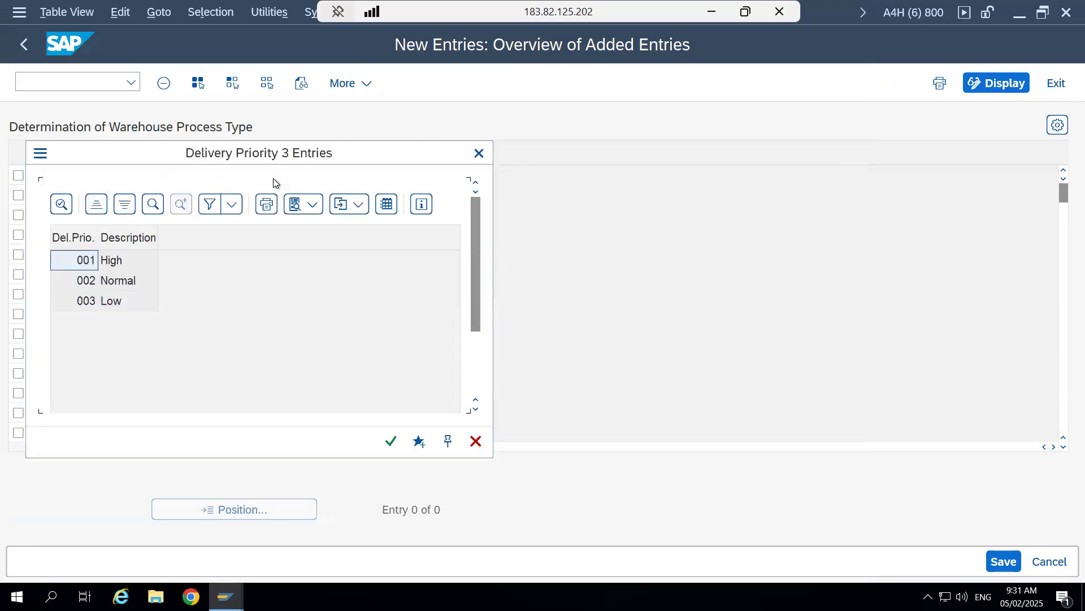
pyautogui.click(478, 153)
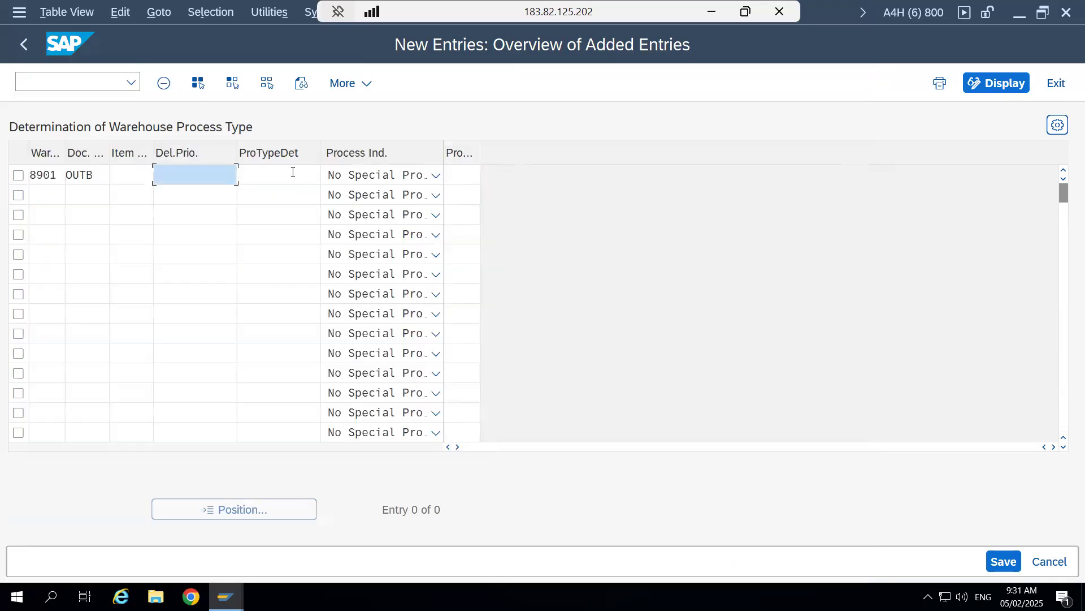
pyautogui.click(310, 175)
pyautogui.click(331, 176)
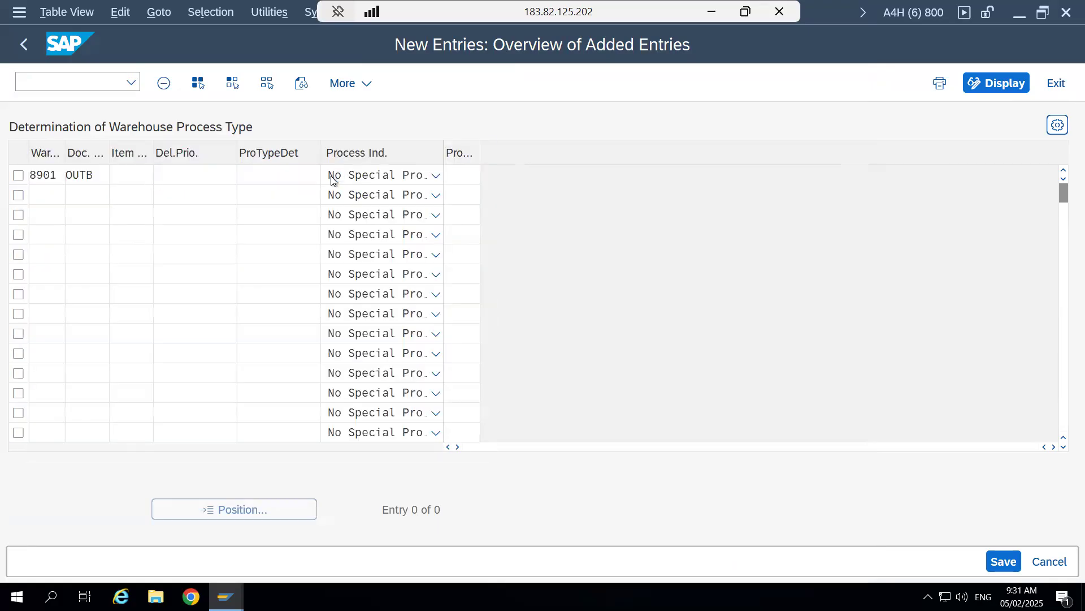
pyautogui.click(75, 304)
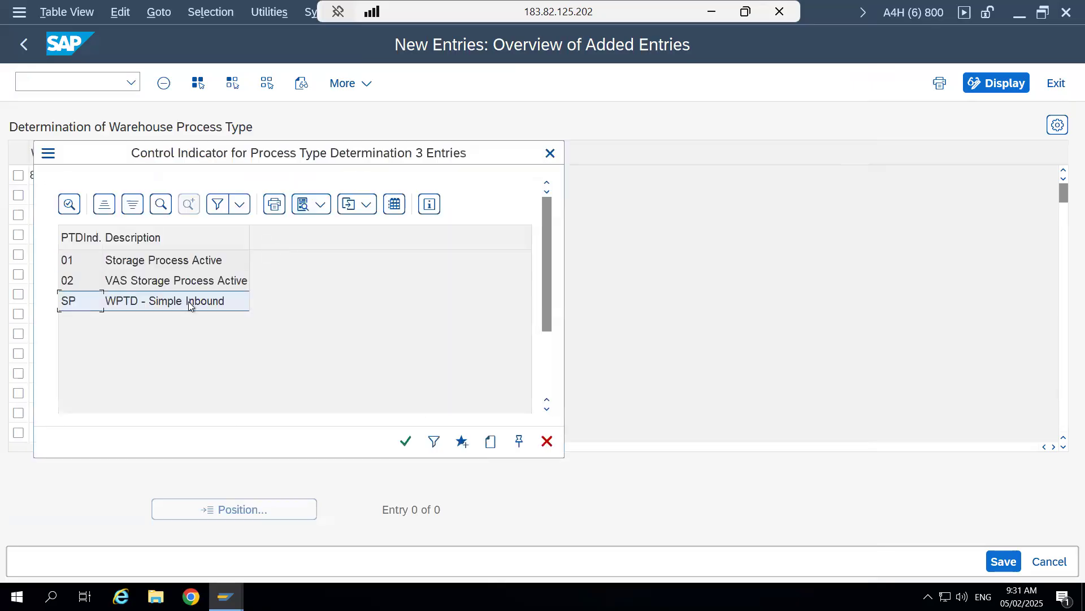
pyautogui.doubleClick(80, 303)
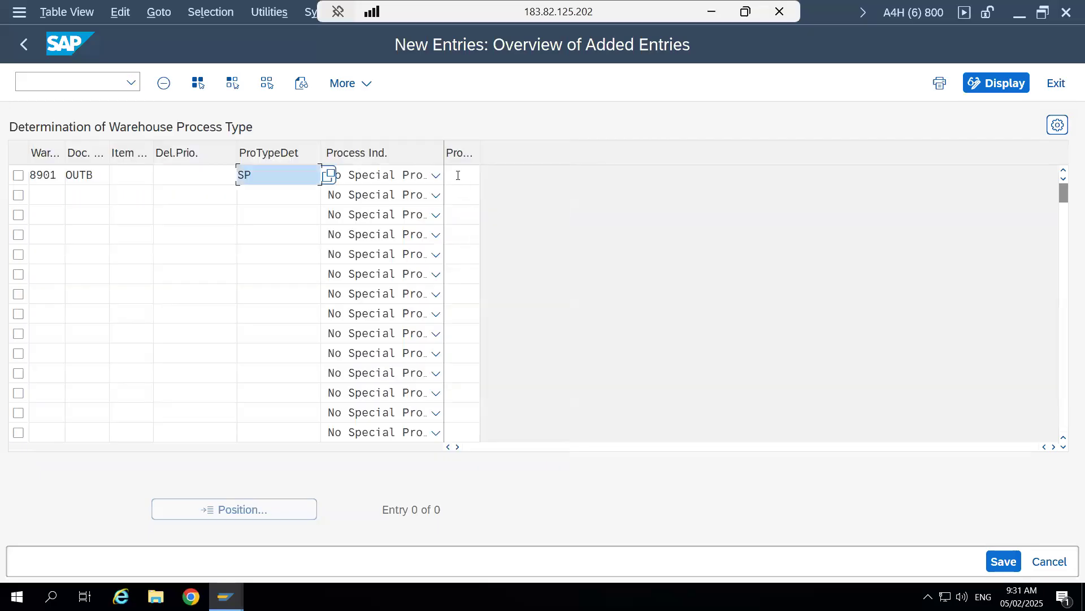
# - Assign process type 2010 Stock Removal to the new OUTB entry, save it and return to the determination overview
pyautogui.click(460, 175)
pyautogui.click(489, 176)
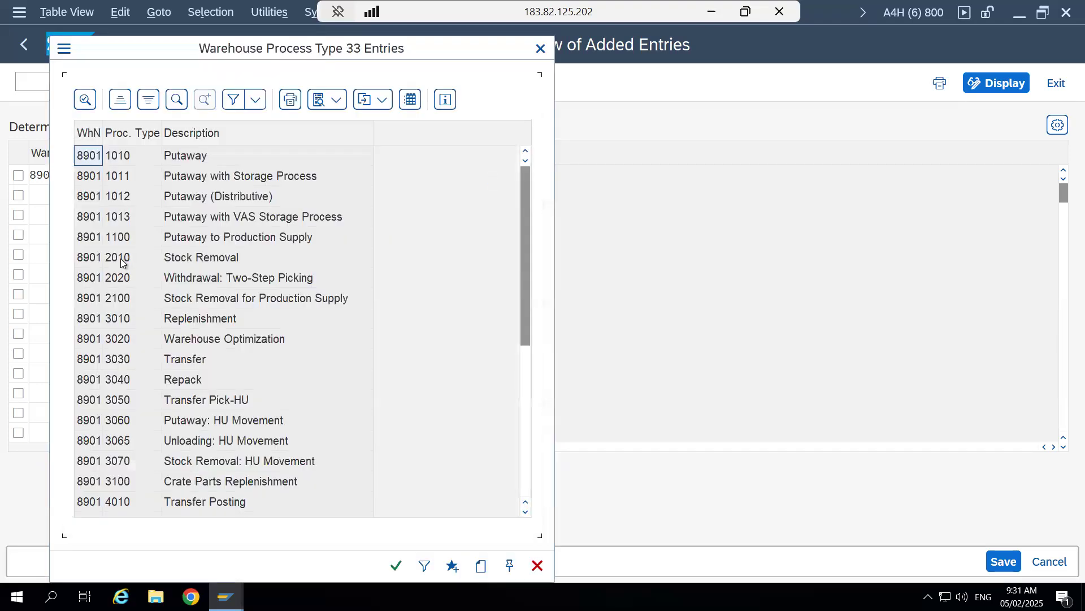
pyautogui.doubleClick(117, 256)
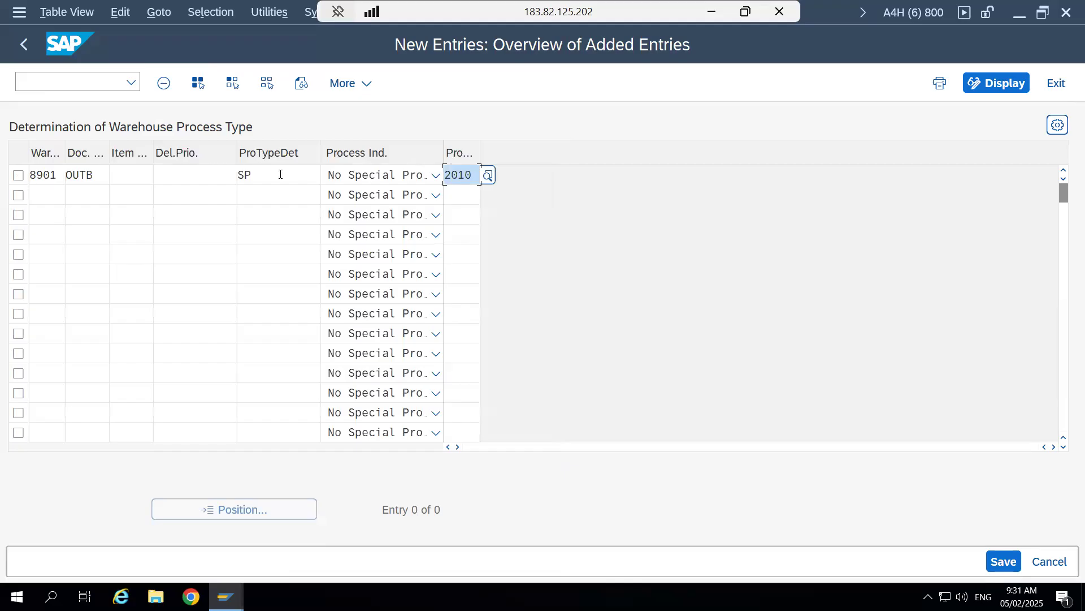
pyautogui.click(1004, 560)
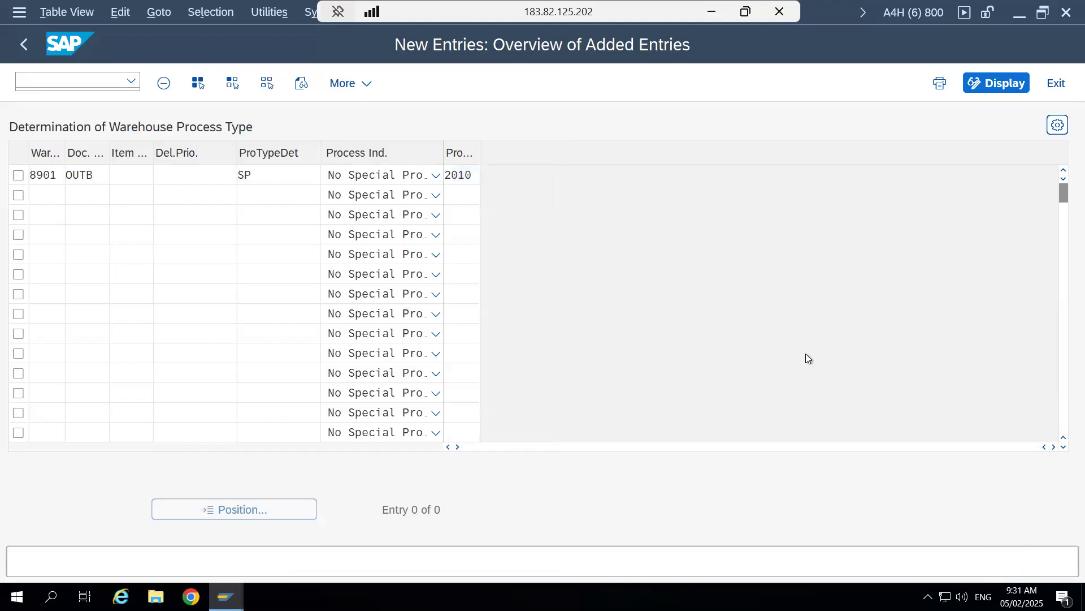
pyautogui.click(408, 365)
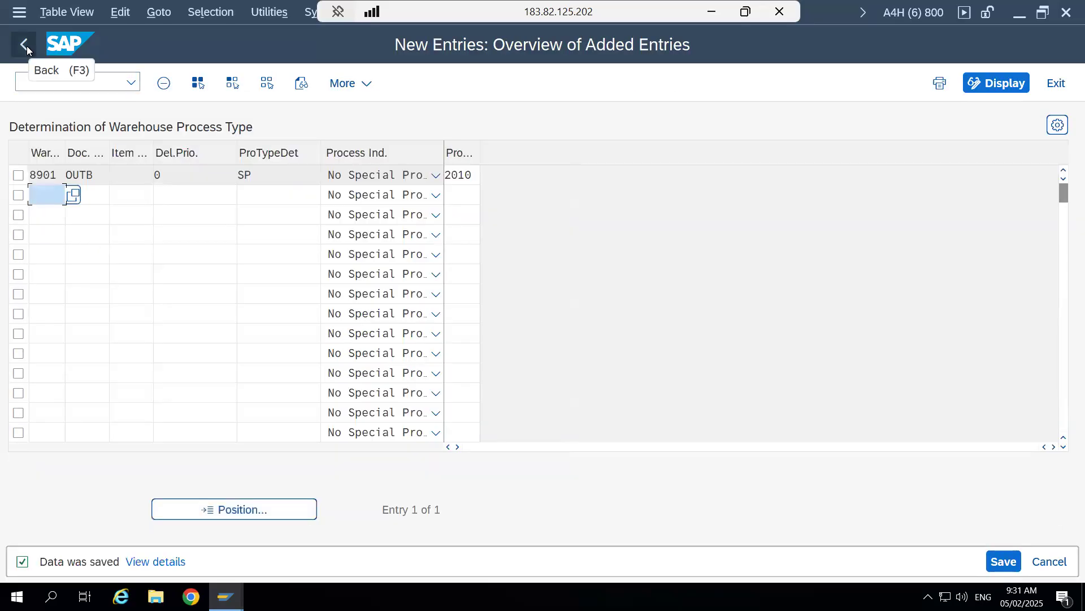
pyautogui.click(26, 45)
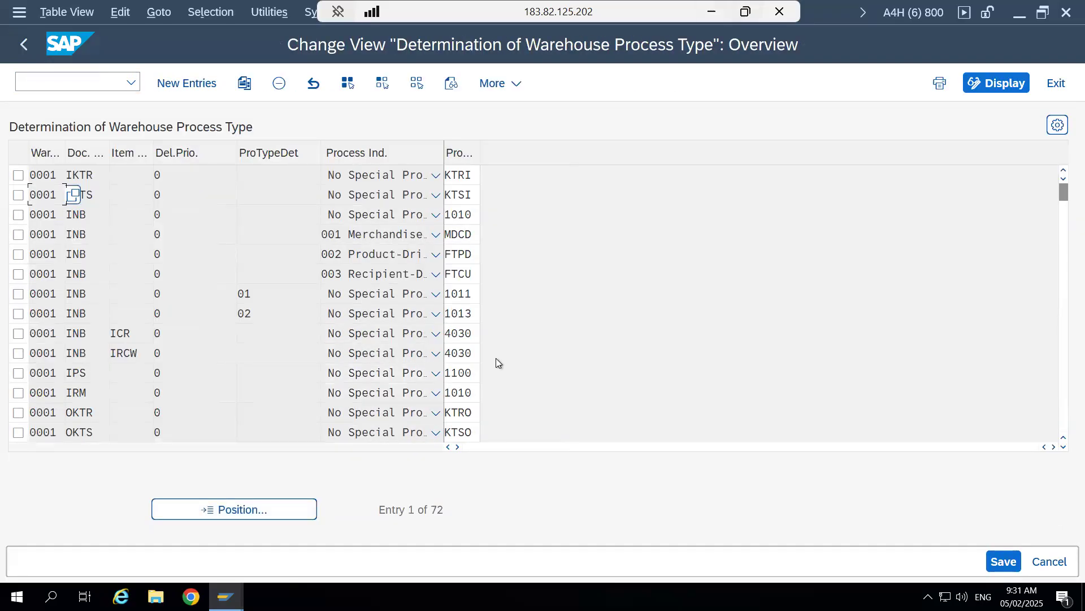
# - Switch to the outbound delivery order session and check the item's process type, staging bay, owner, disposal party and stock type
pyautogui.moveTo(225, 595)
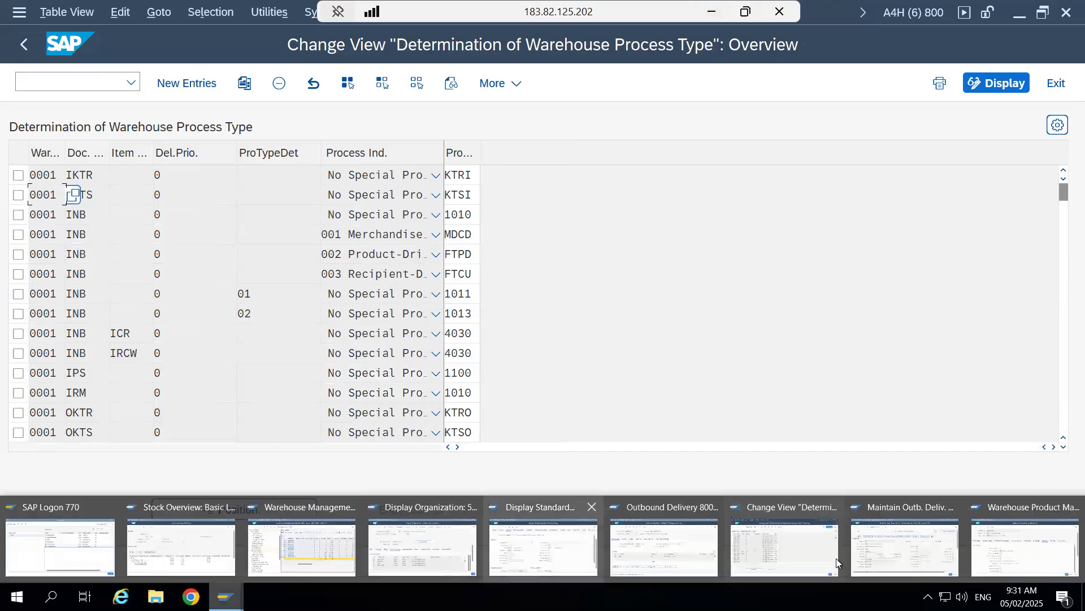
pyautogui.click(890, 544)
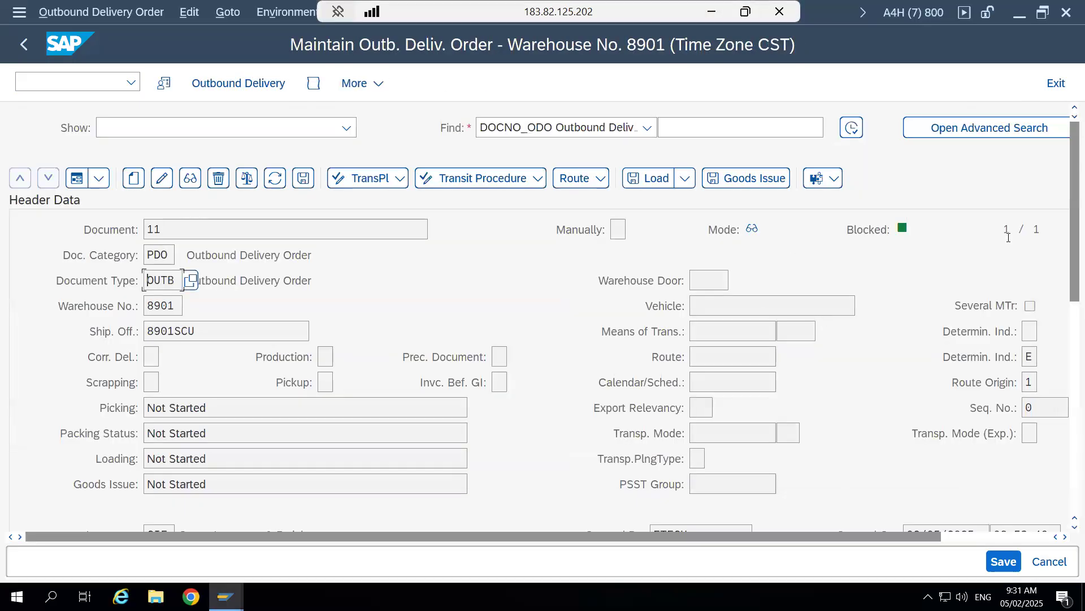
pyautogui.moveTo(1064, 265); pyautogui.dragTo(1065, 502)
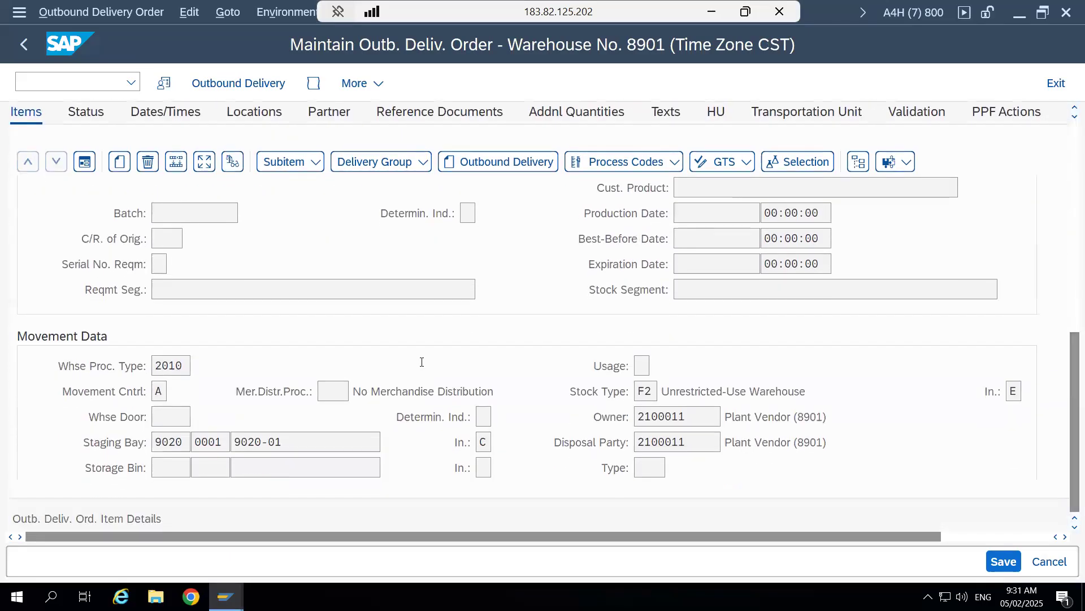
pyautogui.click(177, 368)
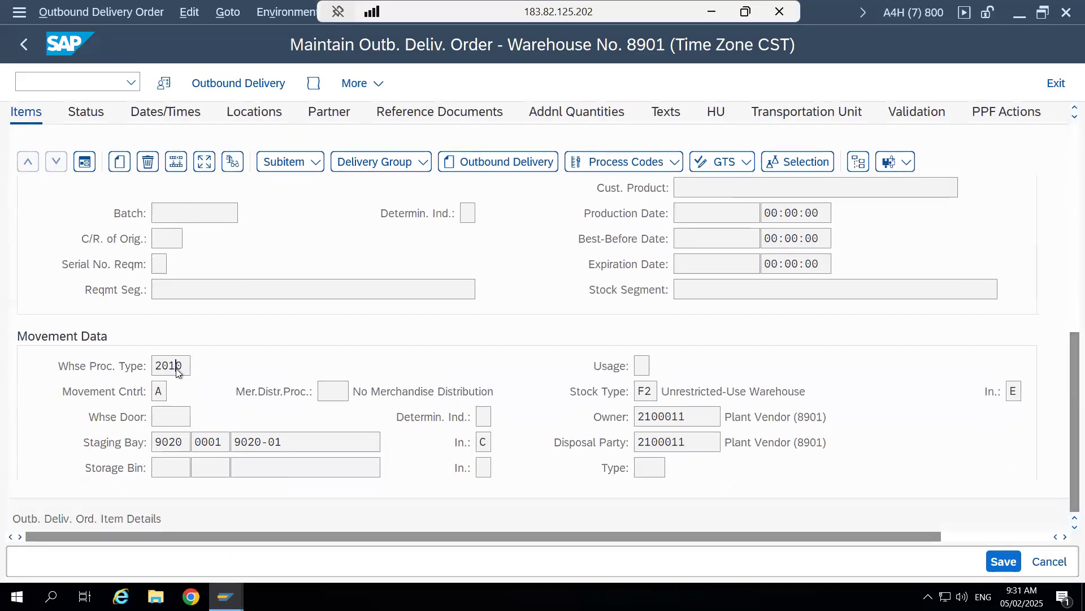
pyautogui.click(296, 444)
pyautogui.click(687, 418)
pyautogui.click(693, 442)
pyautogui.click(653, 392)
pyautogui.scroll(3, 1064, 367)
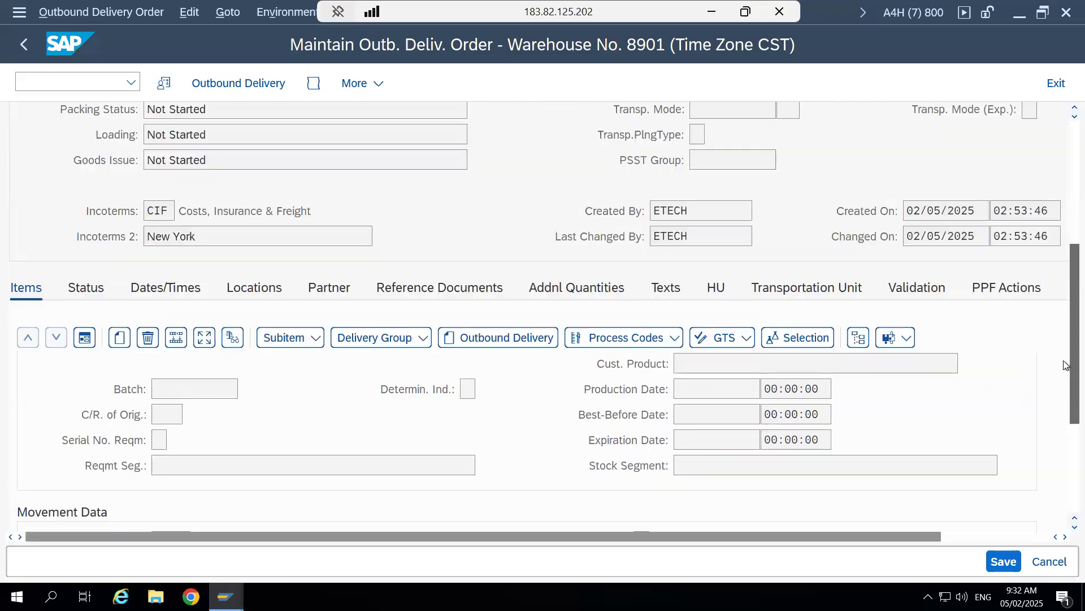
# - Check the outbound delivery order's header data and the item's movement data, shipping conditions, item category and item type
pyautogui.scroll(10, 1064, 364)
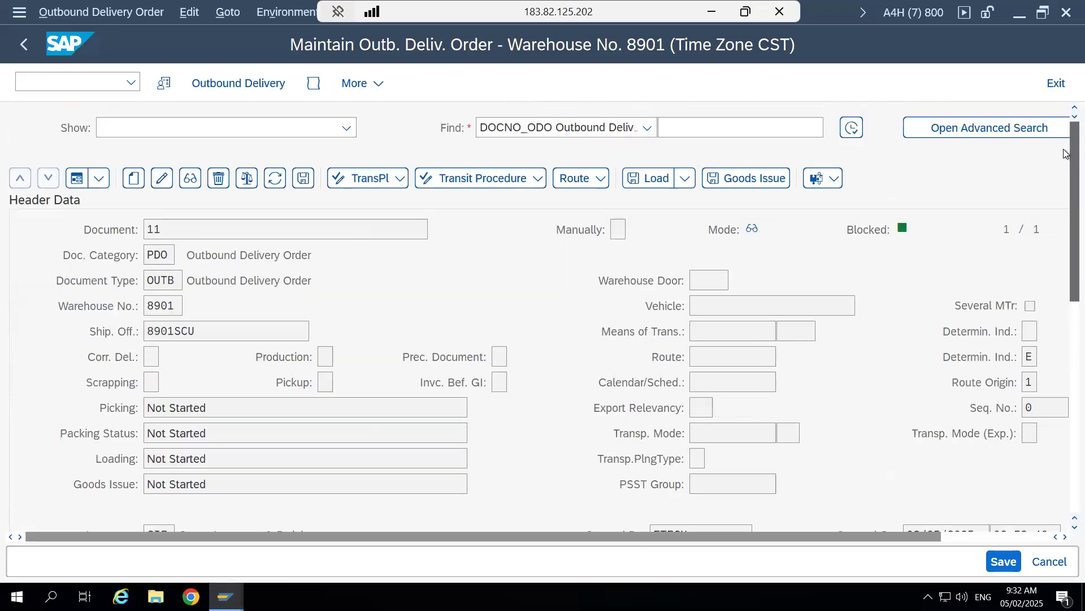
pyautogui.scroll(-10, 1065, 405)
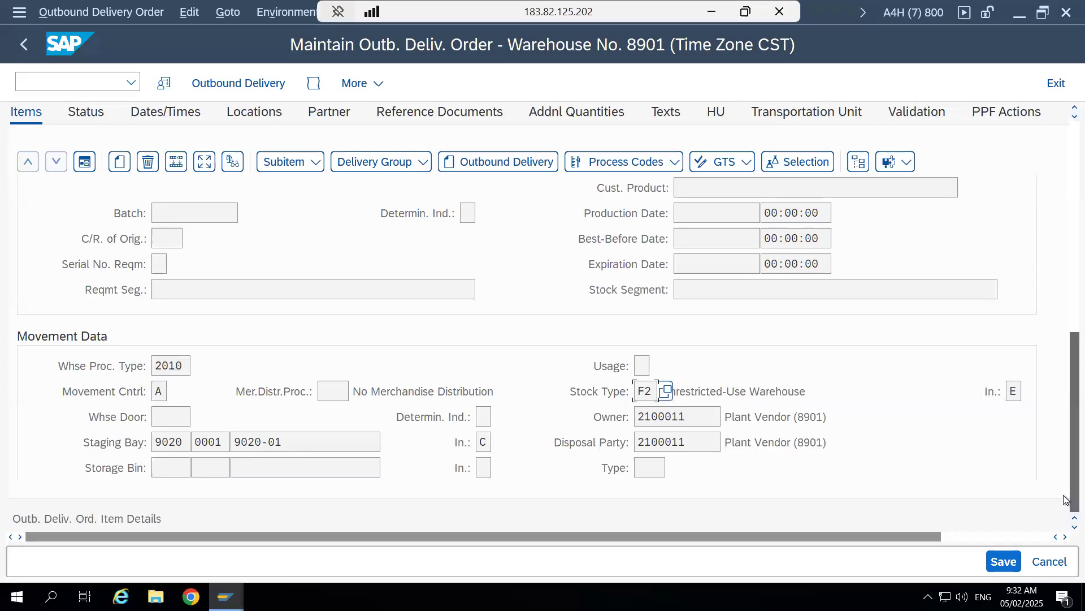
pyautogui.moveTo(921, 538); pyautogui.dragTo(987, 536)
pyautogui.moveTo(1009, 320); pyautogui.dragTo(1003, 456)
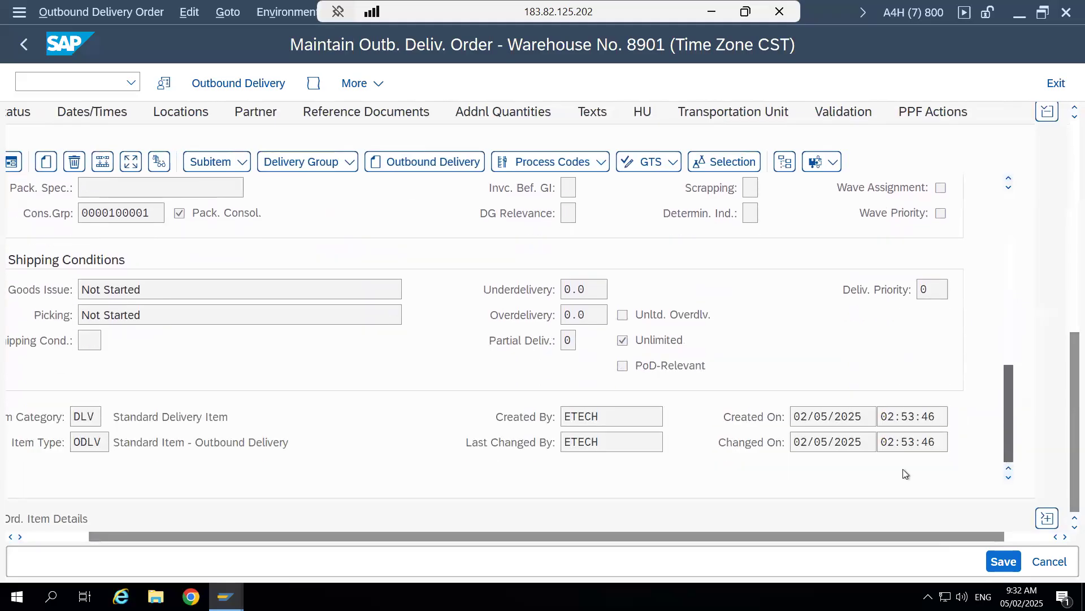
pyautogui.moveTo(188, 538); pyautogui.dragTo(164, 538)
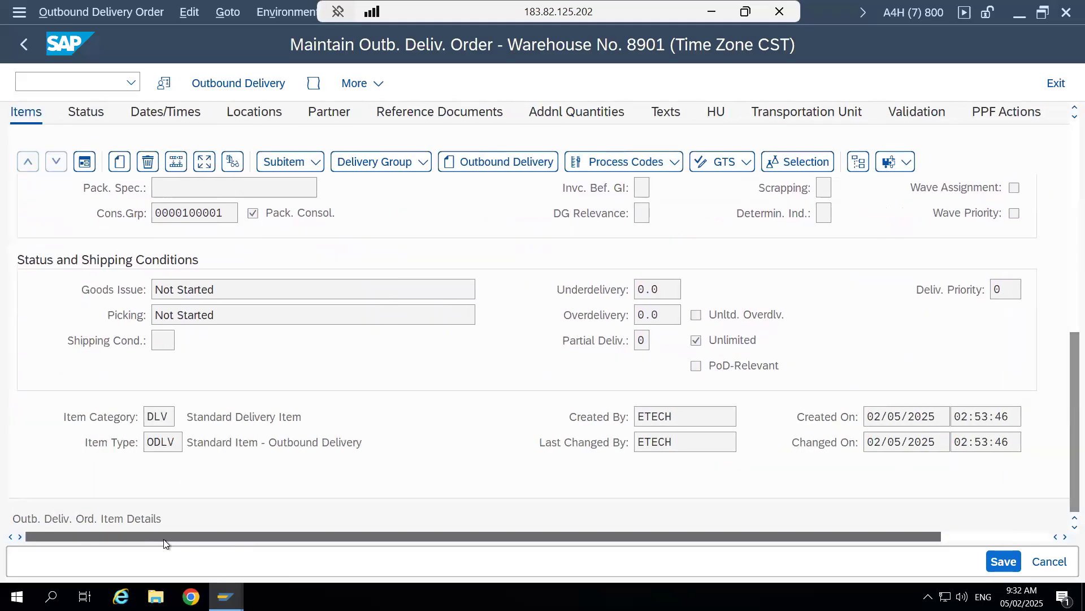
pyautogui.click(166, 416)
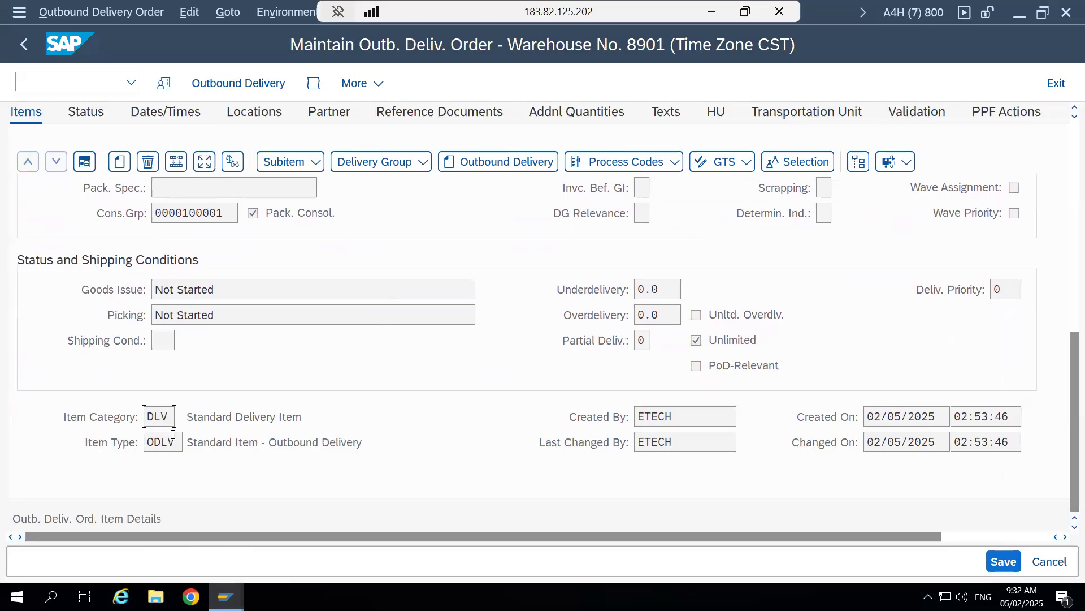
pyautogui.click(177, 441)
# - Switch the outbound delivery order's header and item sections from form view back to list view
pyautogui.moveTo(1065, 406); pyautogui.dragTo(1065, 163)
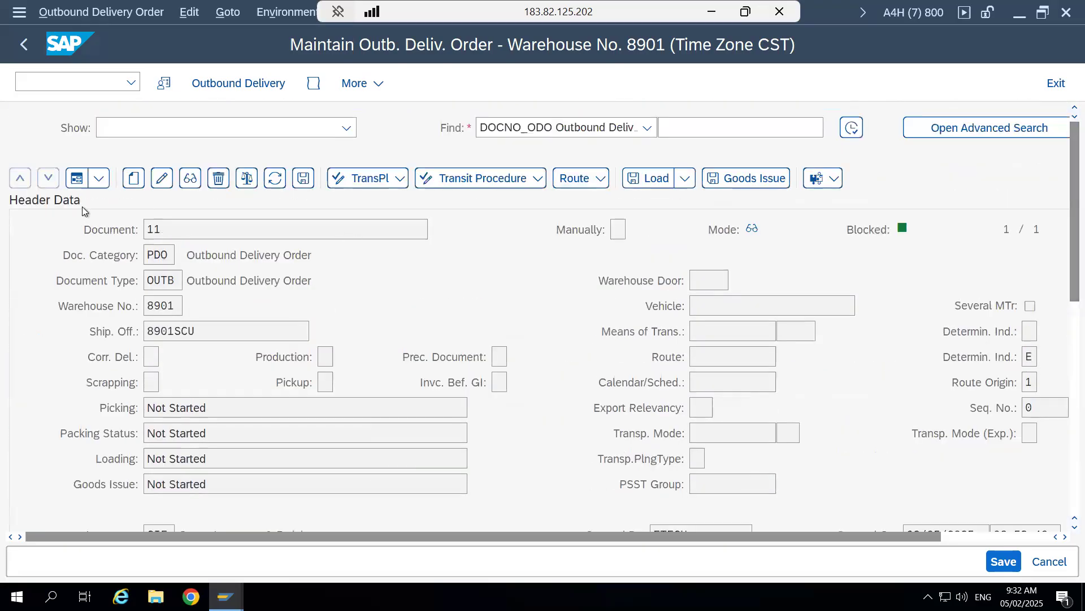
pyautogui.click(71, 182)
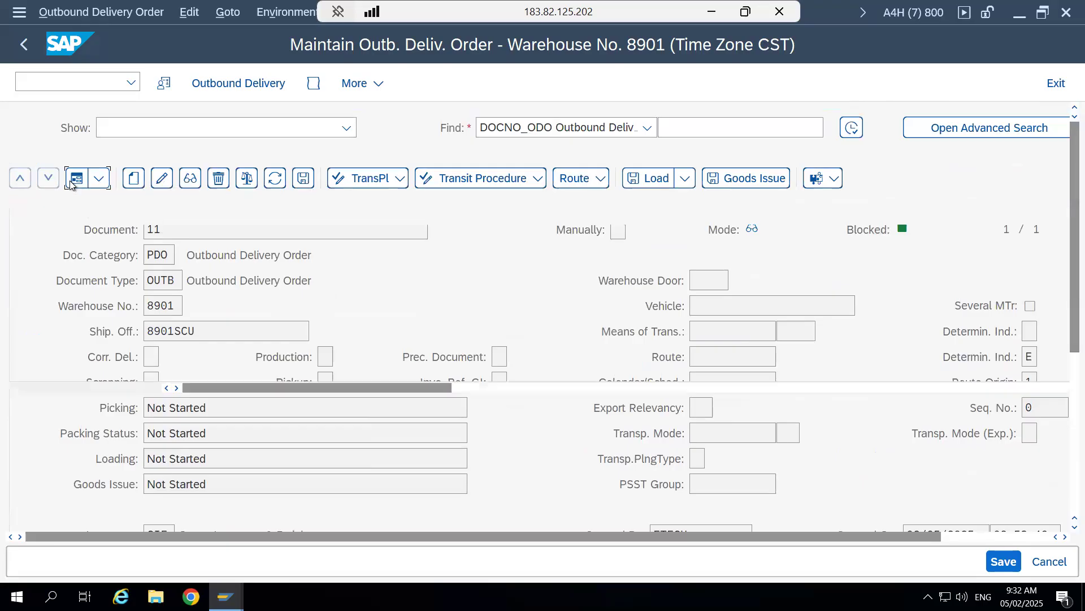
pyautogui.click(84, 459)
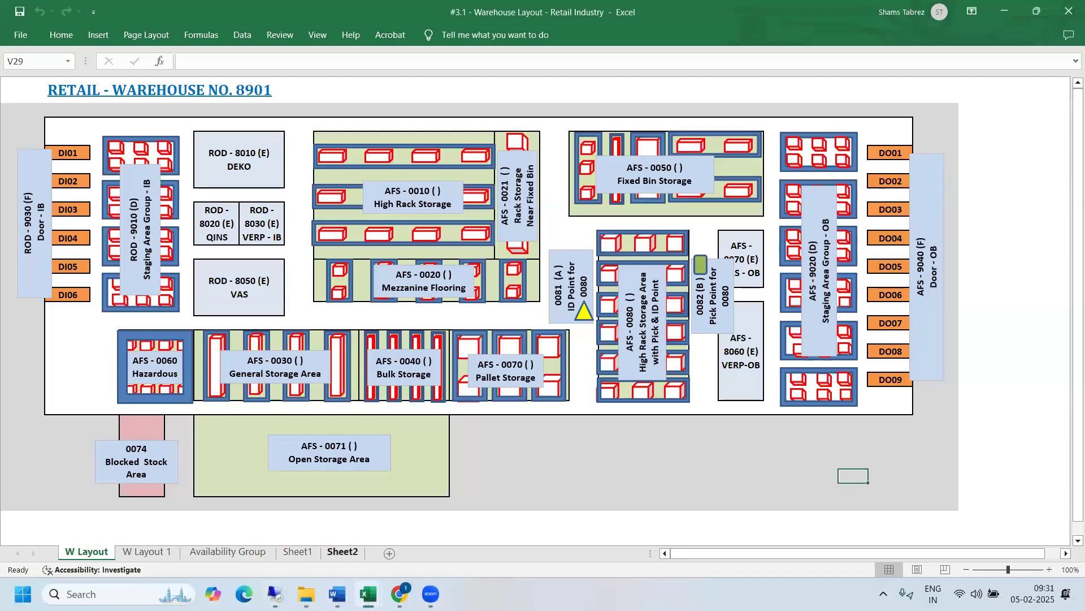
# - Switch to the "#4 - Outbound Process" Word document and review the Pick activity under Standard Outbound Steps (Forward)
pyautogui.moveTo(337, 593)
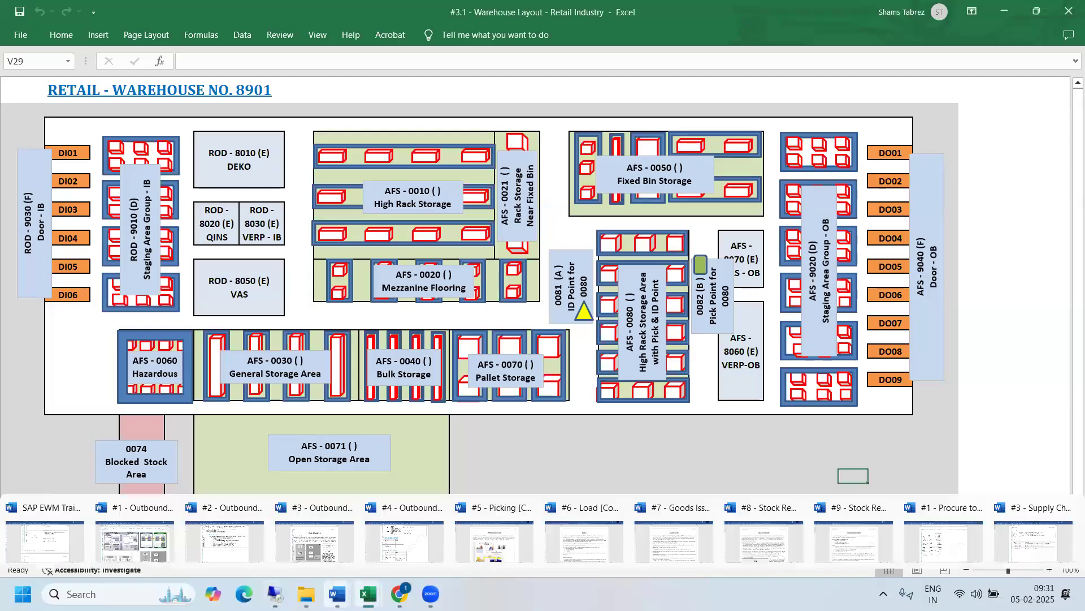
pyautogui.click(369, 551)
pyautogui.moveTo(259, 284); pyautogui.dragTo(449, 294)
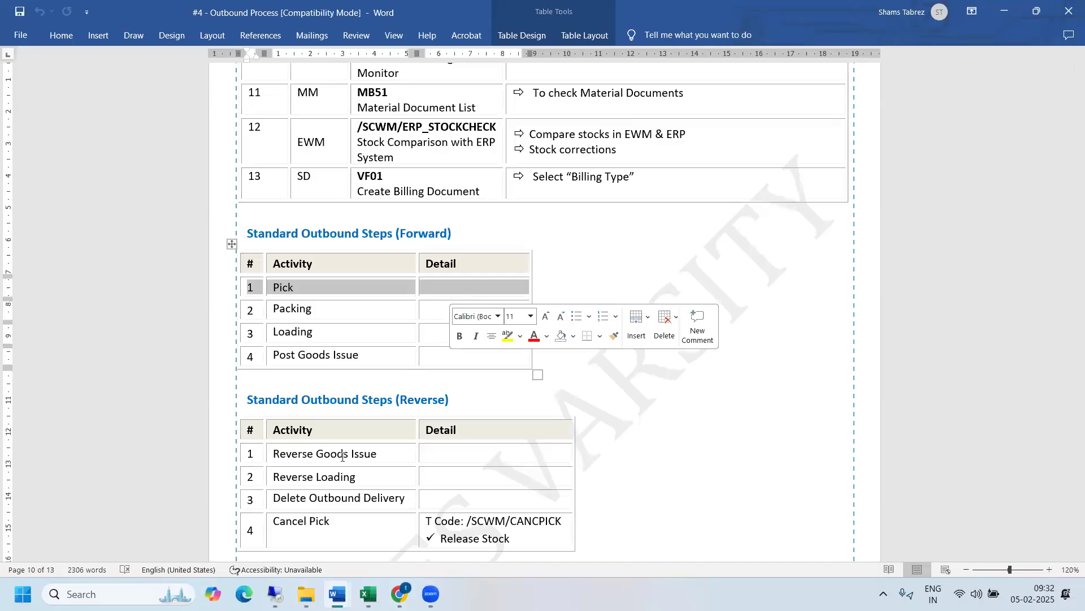
pyautogui.moveTo(275, 593)
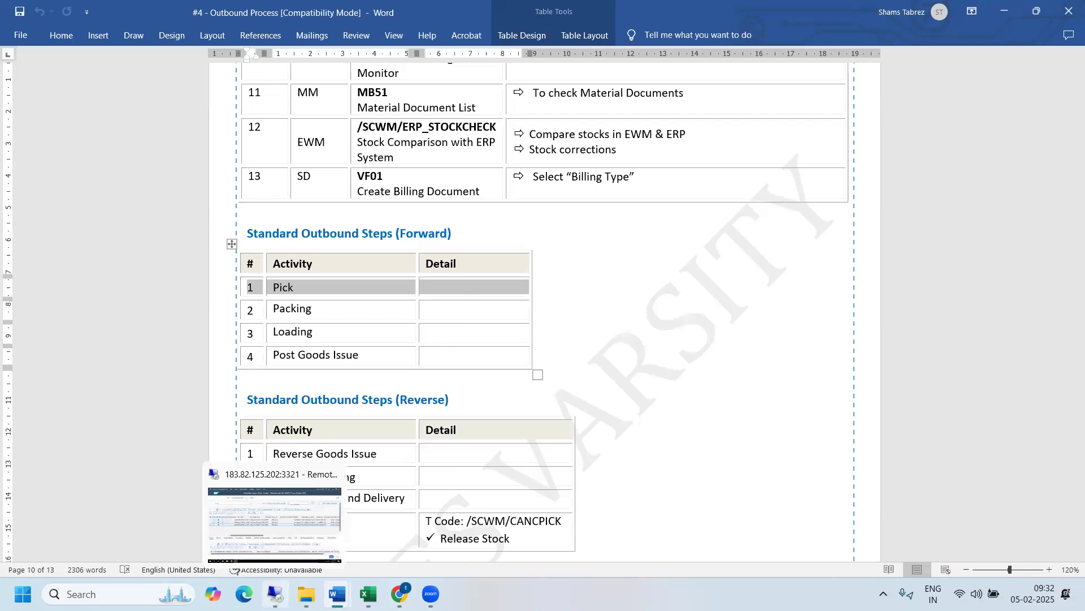
pyautogui.click(323, 287)
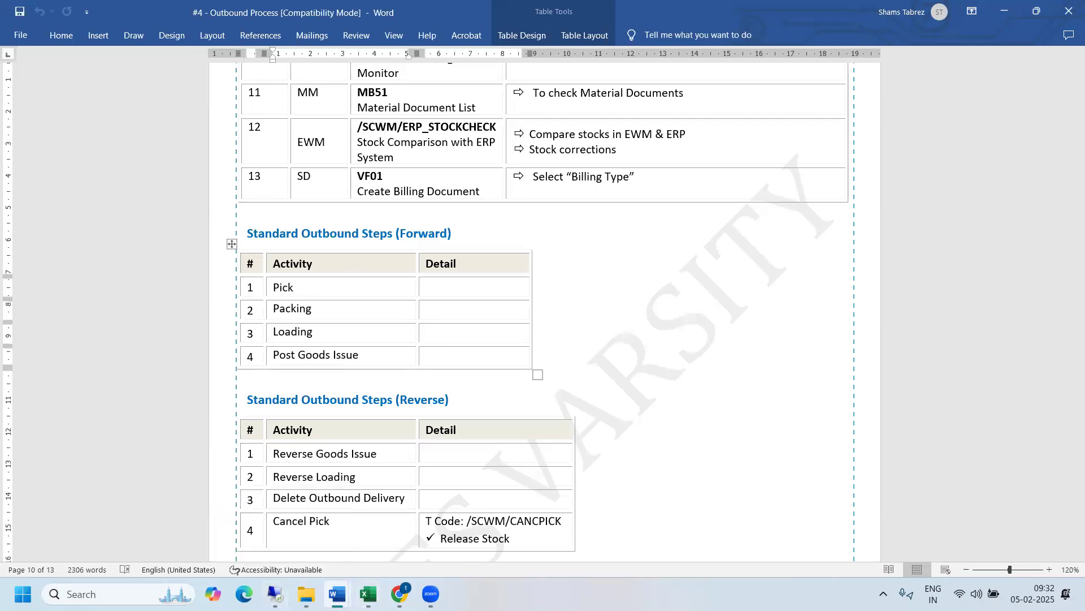
# - Bring up the "#5 - Picking" Word document at its Picking (Stock Removal) introduction and enlarge the page for reading
pyautogui.moveTo(337, 593)
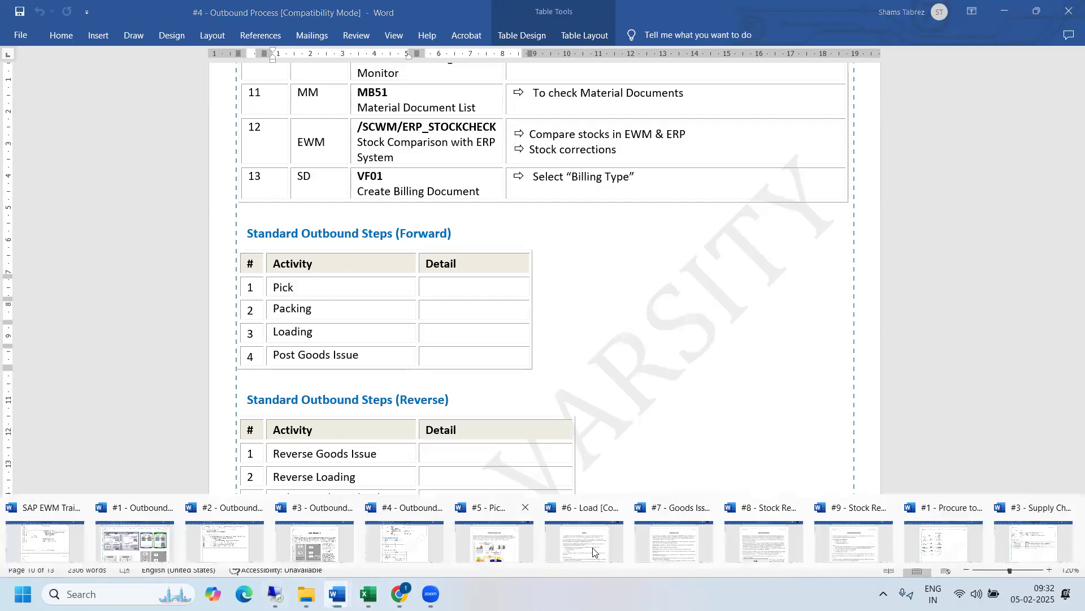
pyautogui.click(495, 541)
pyautogui.click(1050, 569)
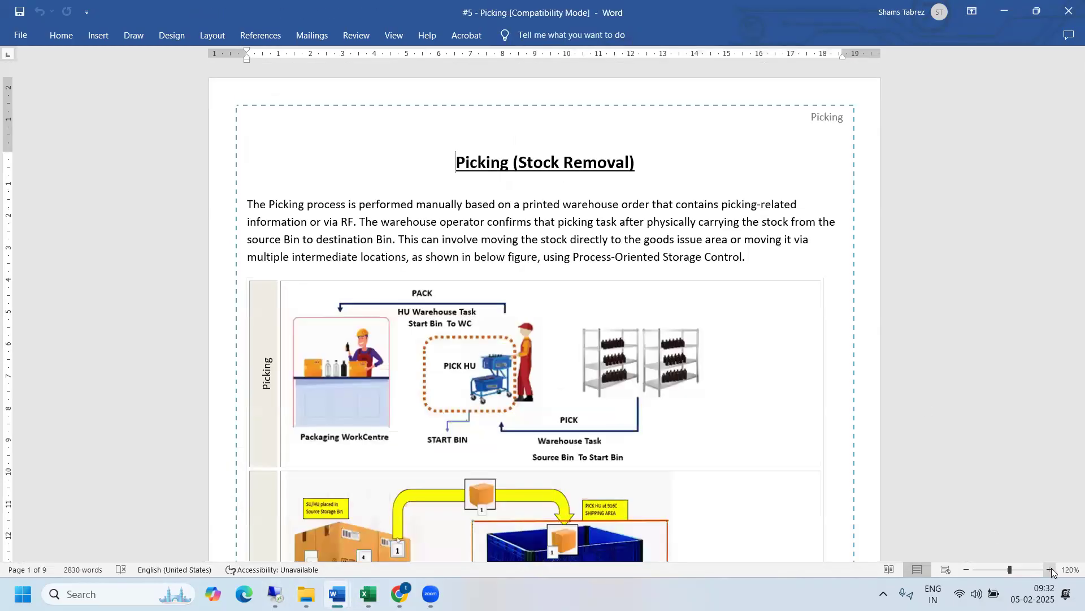
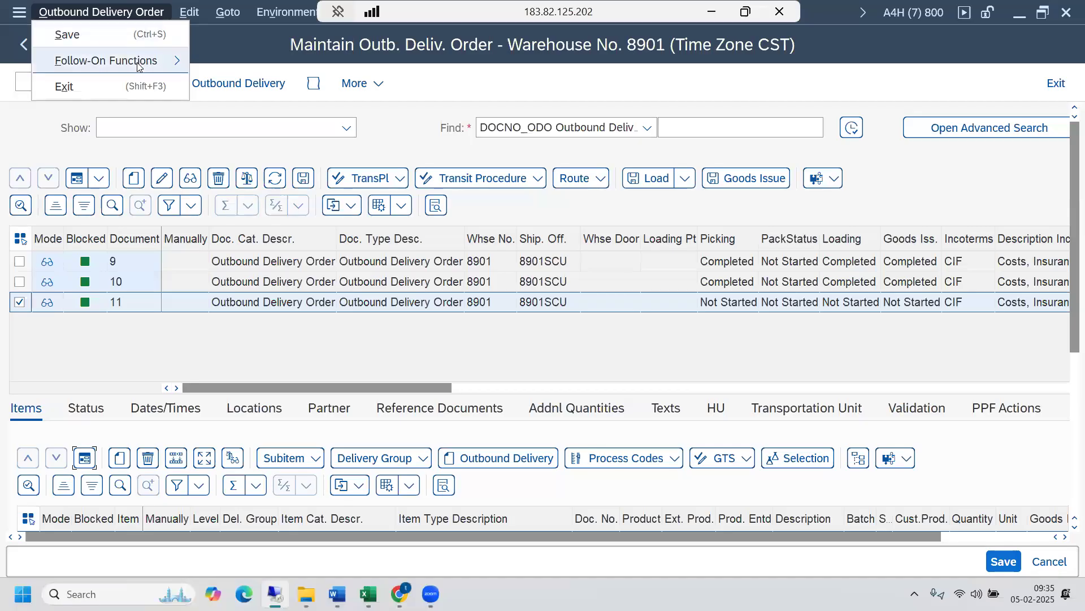
pyautogui.moveTo(139, 62)
pyautogui.click(262, 61)
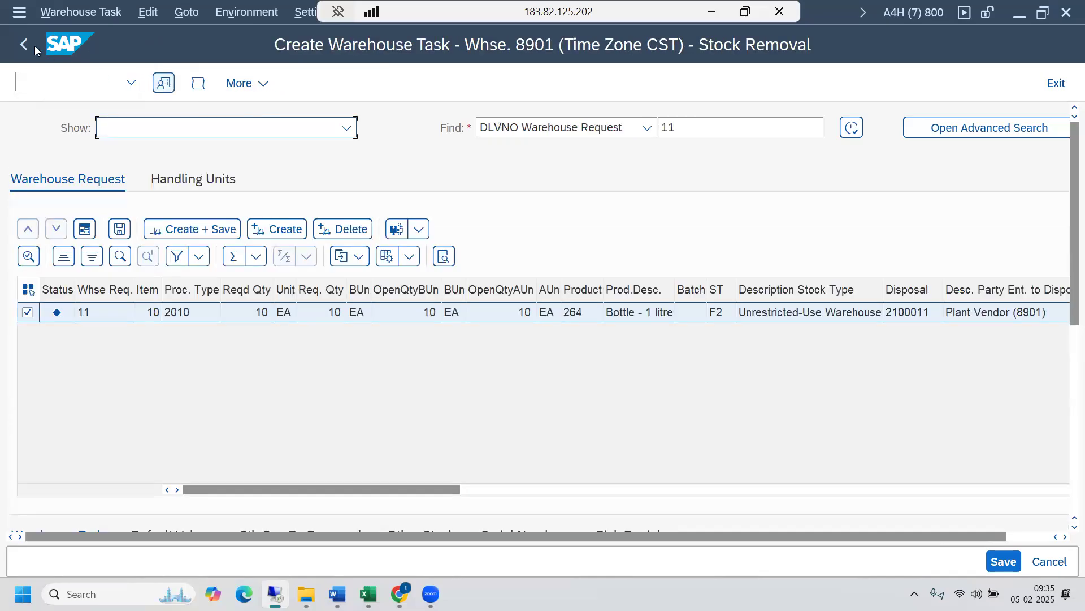
pyautogui.click(25, 45)
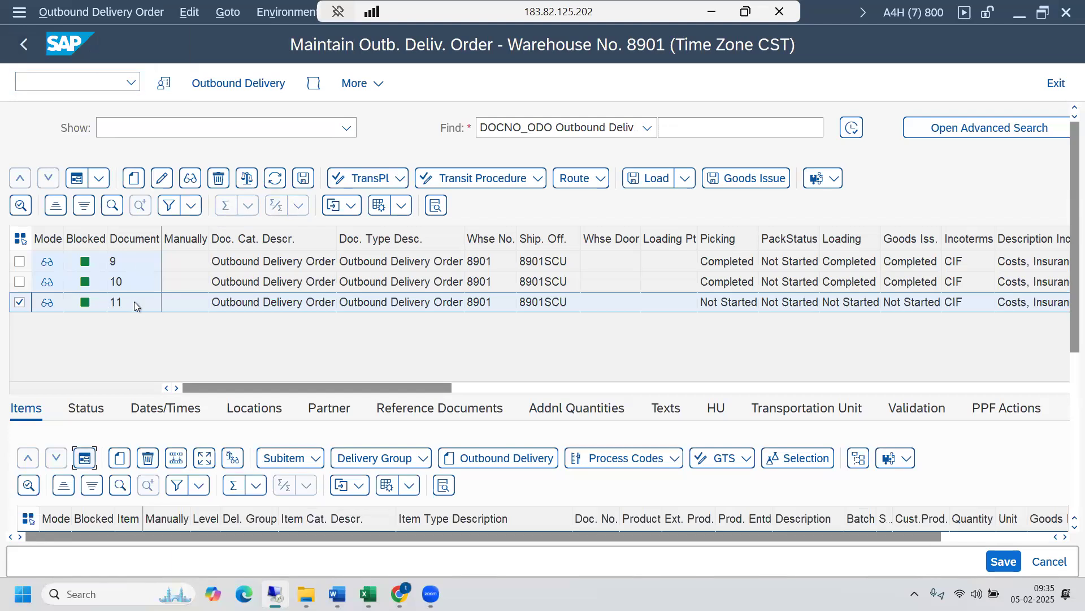
# - Open the follow-on warehouse task creation for outbound delivery order 11 and bring its Warehouse Task section into view
pyautogui.click(103, 16)
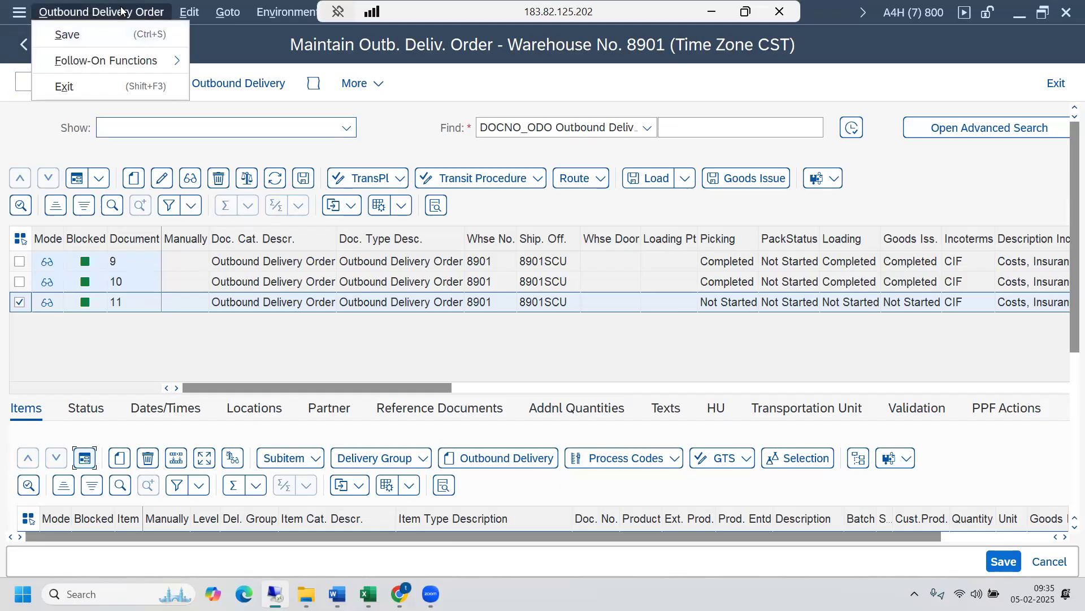
pyautogui.moveTo(134, 64)
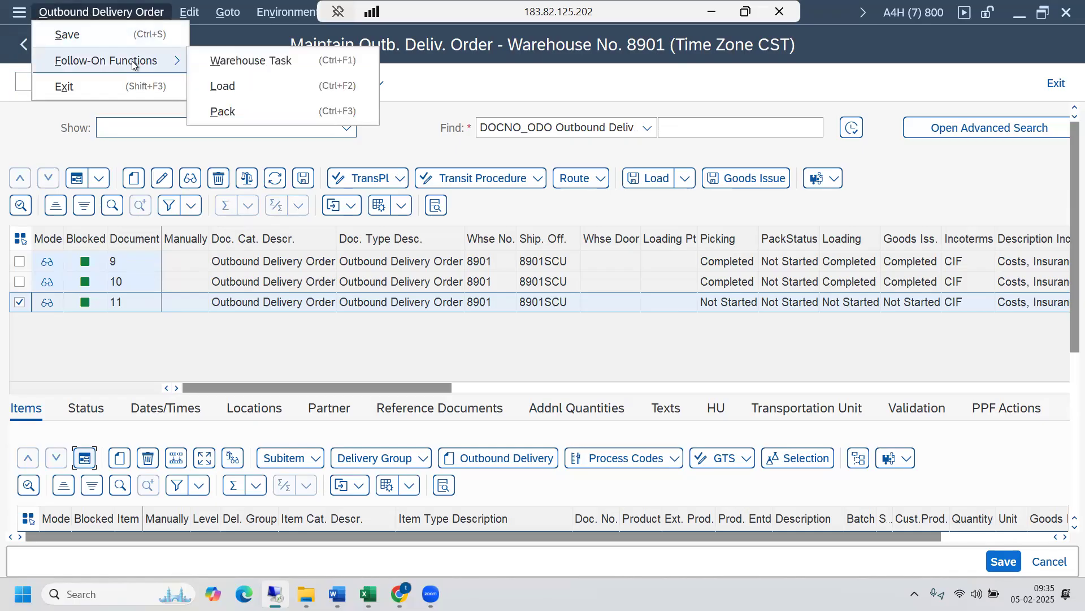
pyautogui.click(269, 64)
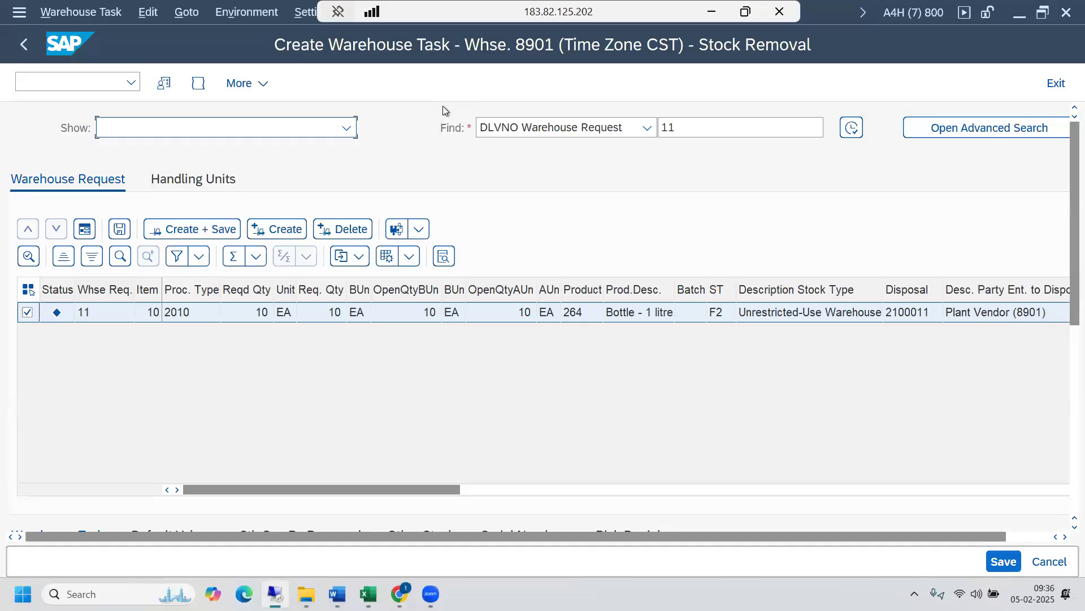
pyautogui.moveTo(1072, 308); pyautogui.dragTo(1063, 385)
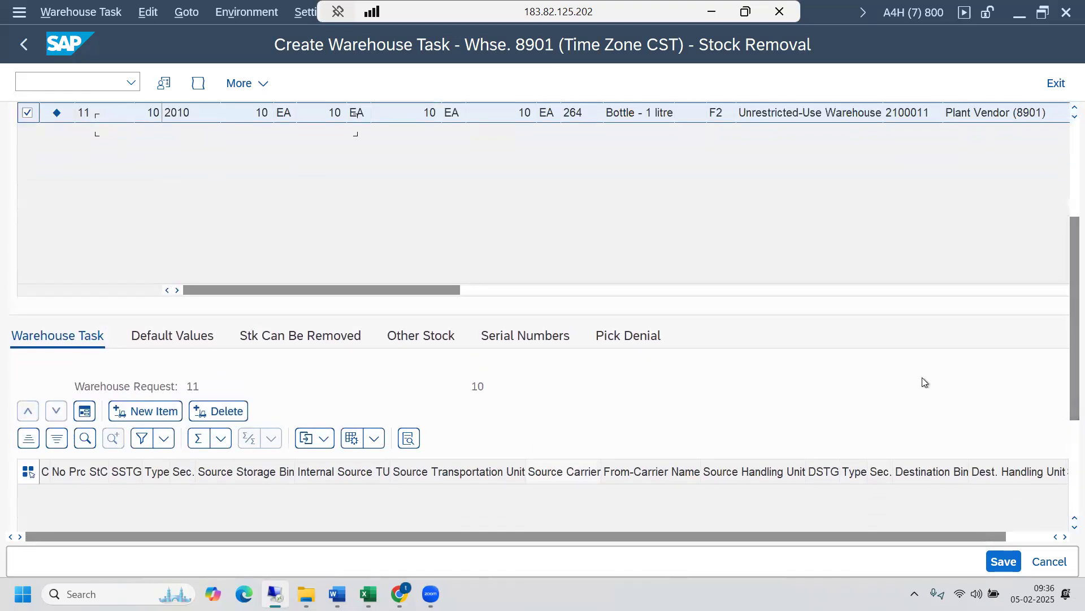
# - Switch to the "#3.1 - Warehouse Layout" Excel workbook, examine the outbound staging area 9020 and fixed bin storage 0050, and return to SAP
pyautogui.press('super+6')
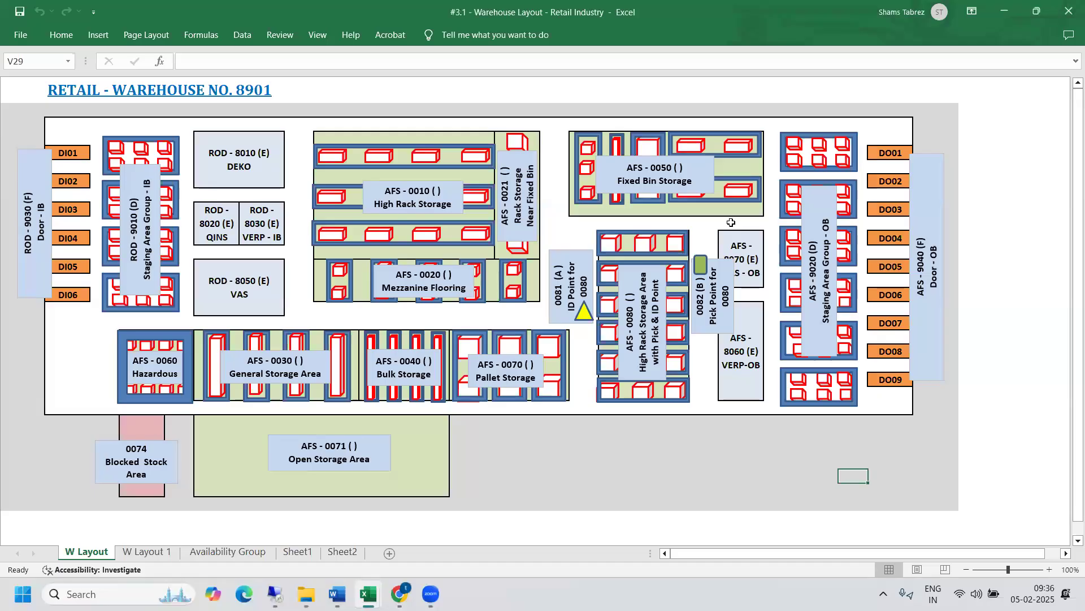
pyautogui.moveTo(781, 122); pyautogui.dragTo(848, 414)
pyautogui.click(828, 425)
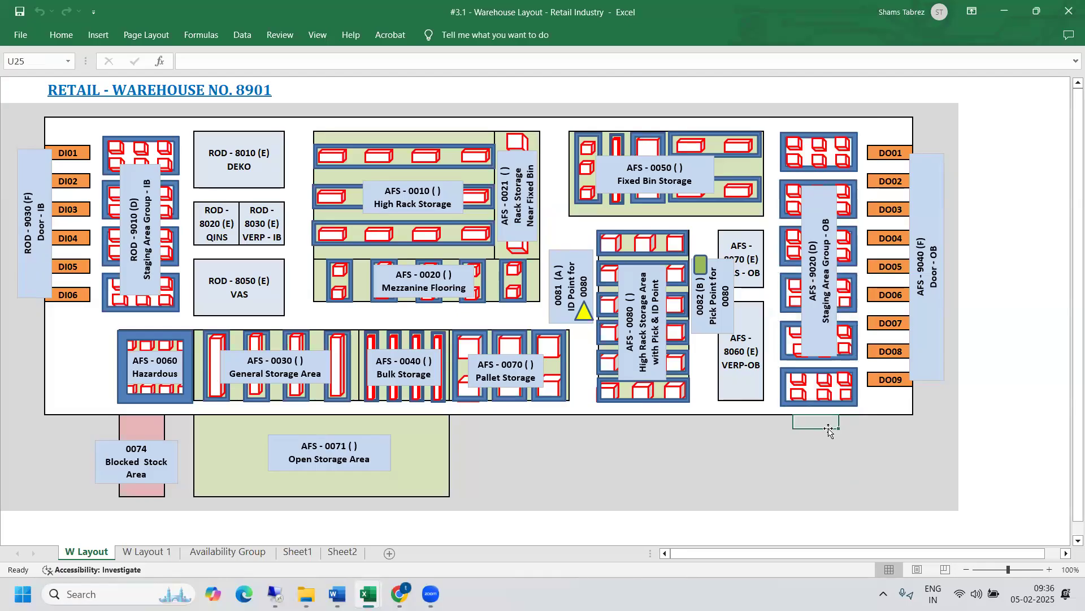
pyautogui.click(625, 160)
pyautogui.hotkey('alt', 'Tab')
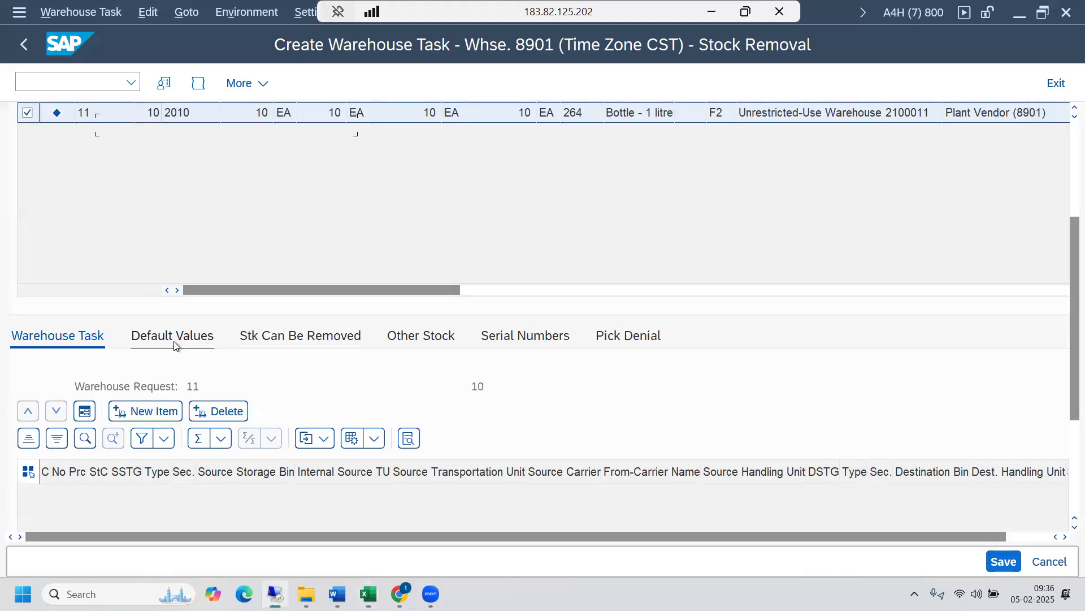
# - Show the default values for warehouse request 11, item 10, and check its destination and source bin fields
pyautogui.click(175, 338)
pyautogui.moveTo(1069, 286); pyautogui.dragTo(1066, 368)
pyautogui.click(316, 399)
pyautogui.click(201, 348)
# - Switch back to the warehouse layout workbook and locate the Fixed Bin Storage area 0050
pyautogui.moveTo(368, 594)
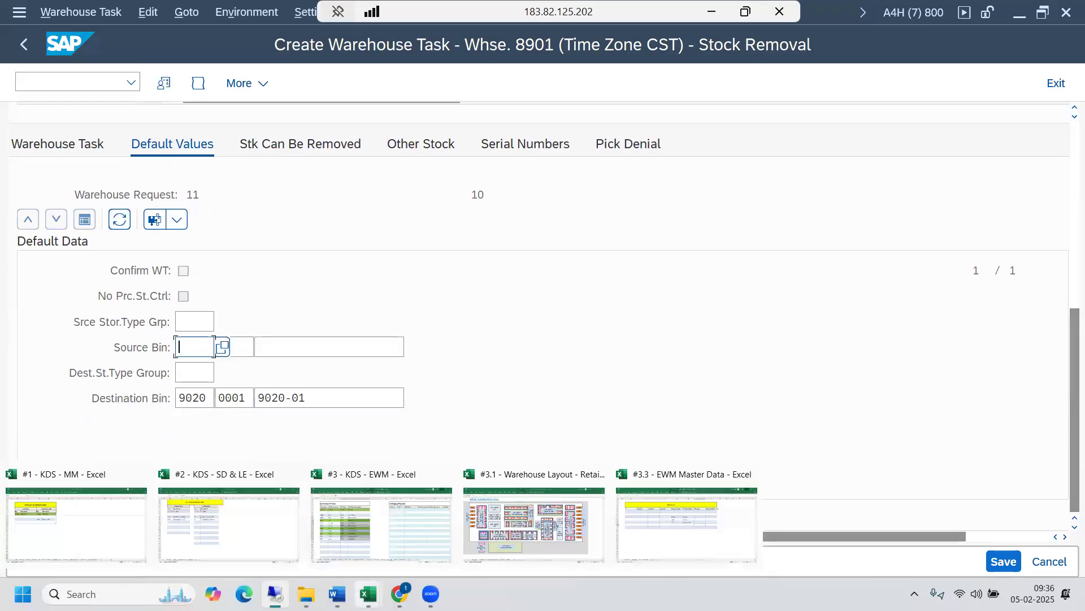
pyautogui.click(469, 548)
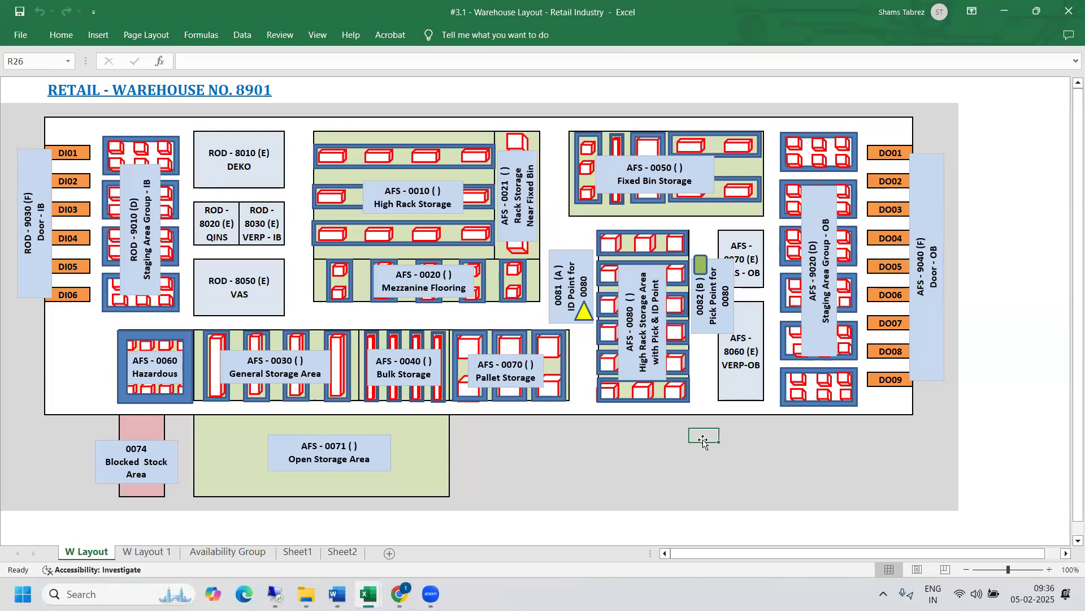
pyautogui.click(640, 160)
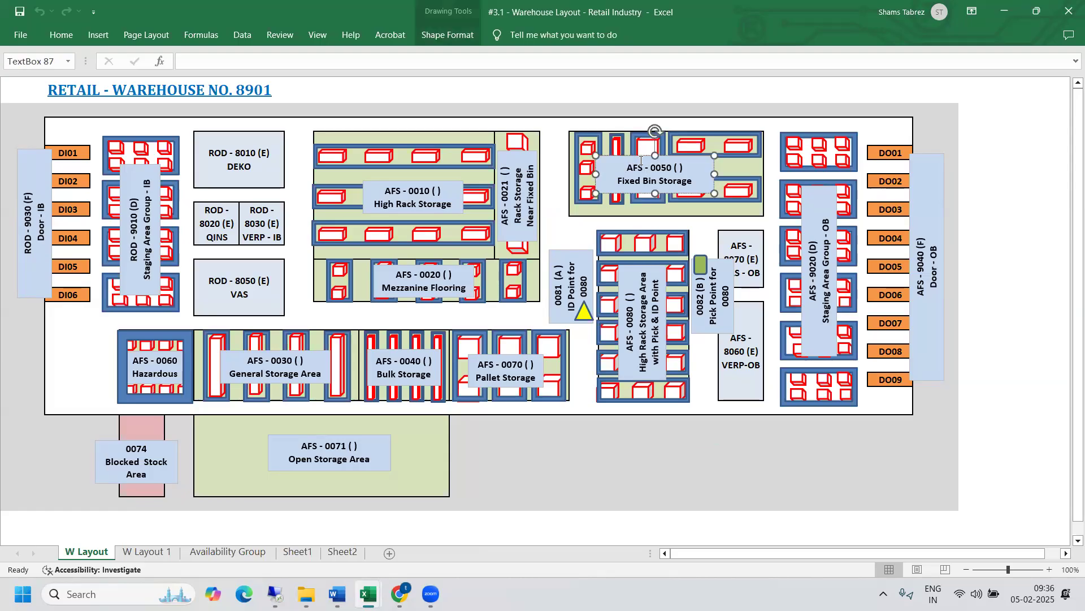
# - Return to the remote SAP desktop and check the product's storage bins in the Warehouse Management Monitor's stock overview
pyautogui.moveTo(275, 594)
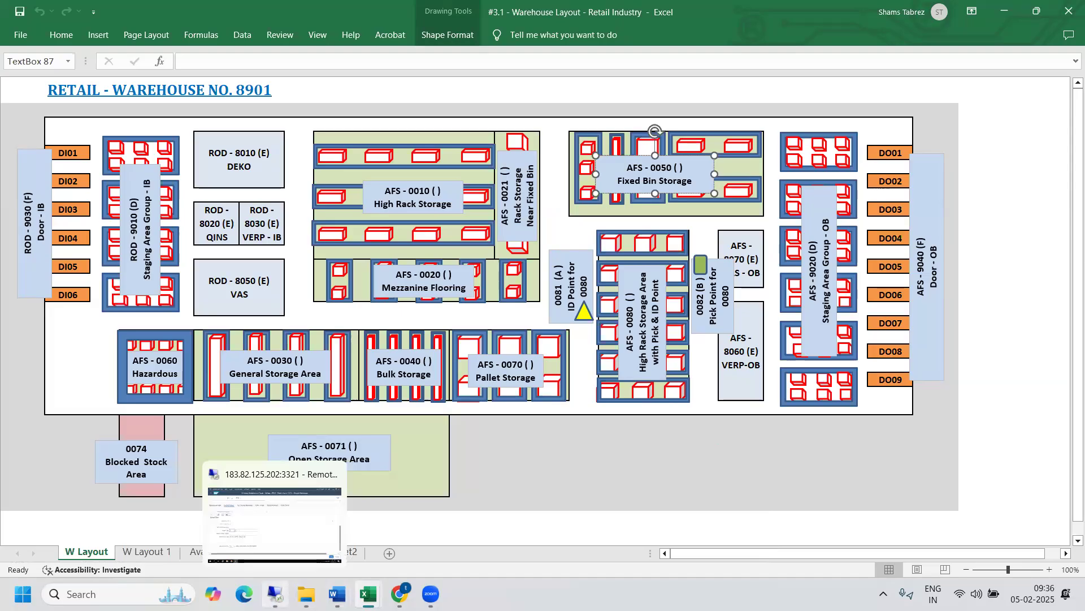
pyautogui.click(556, 567)
pyautogui.click(226, 597)
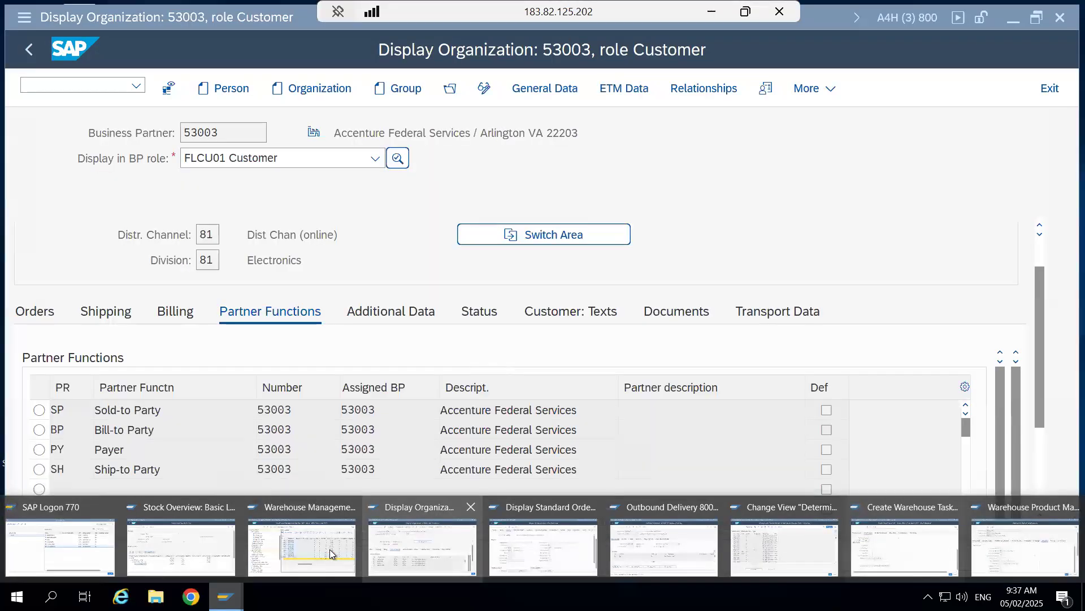
pyautogui.click(330, 551)
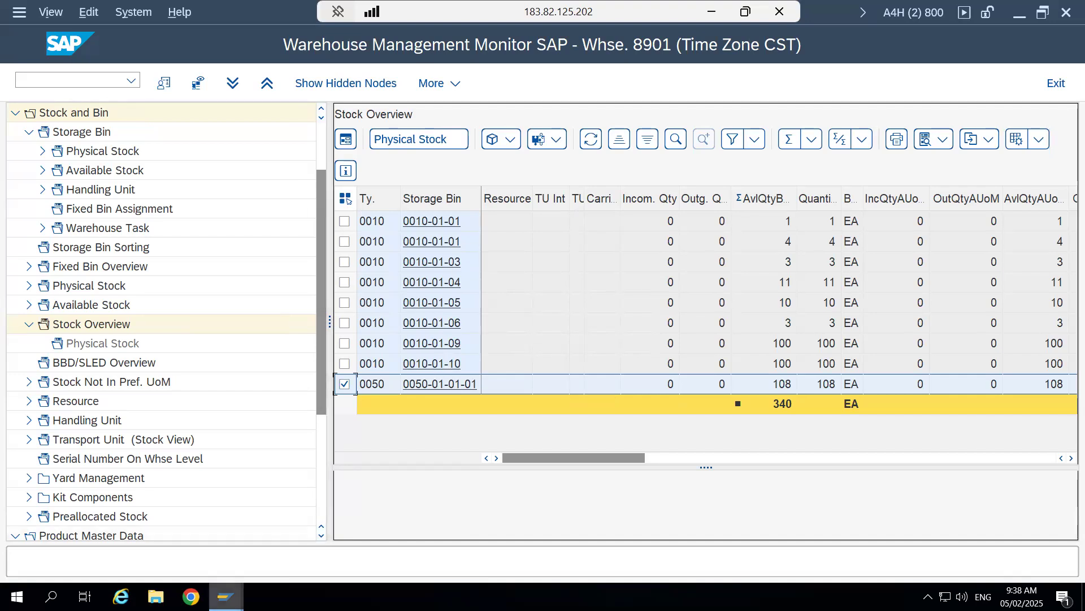
# - Back in the warehouse task creation session, set the source storage type to 0050 and the source storage section to 0001
pyautogui.moveTo(226, 597)
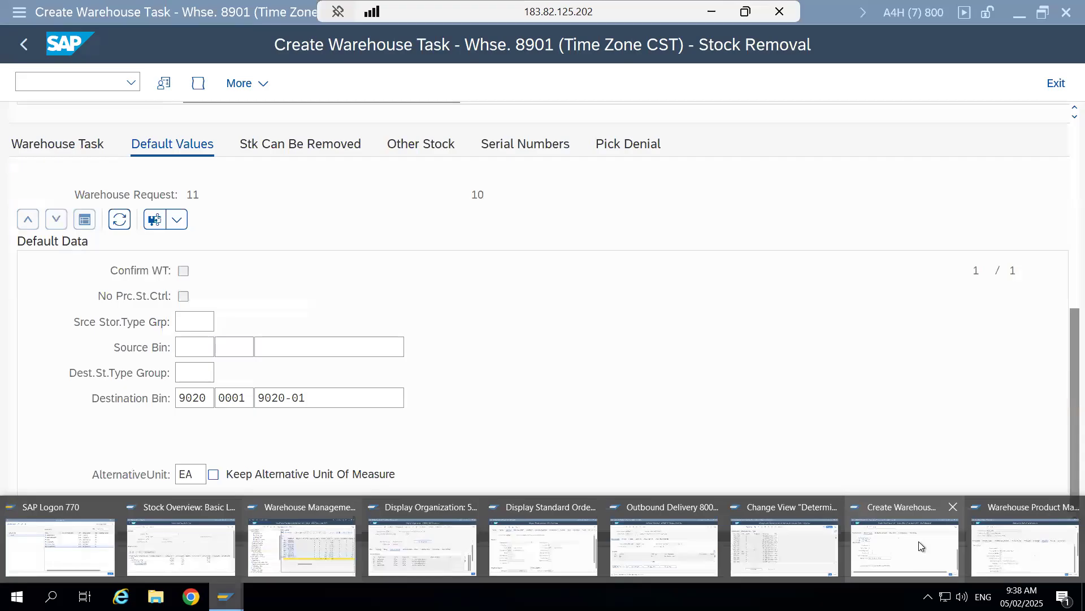
pyautogui.click(918, 541)
pyautogui.click(210, 347)
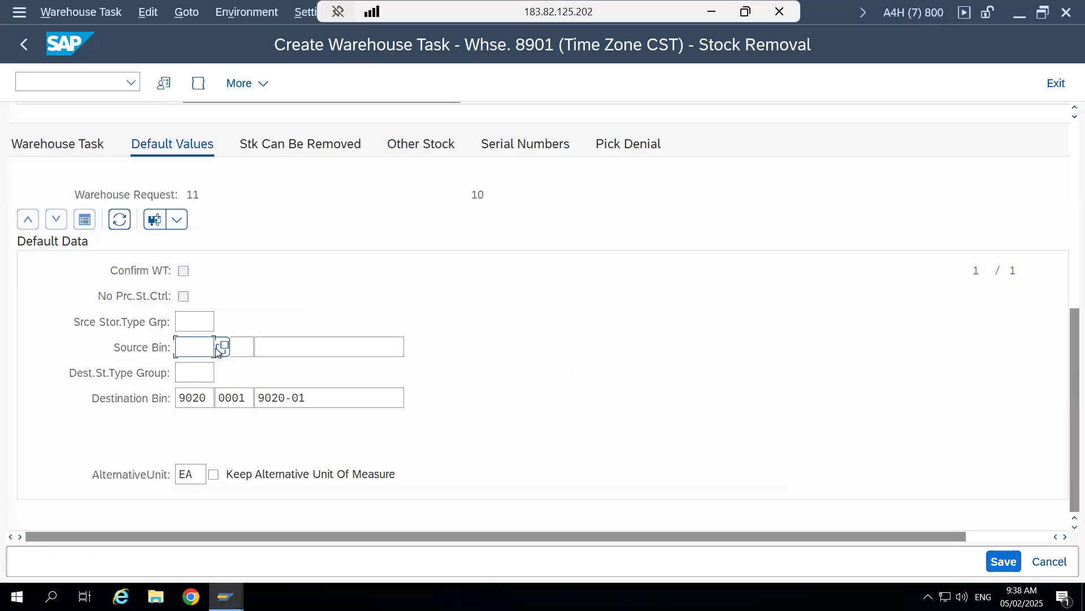
pyautogui.click(221, 348)
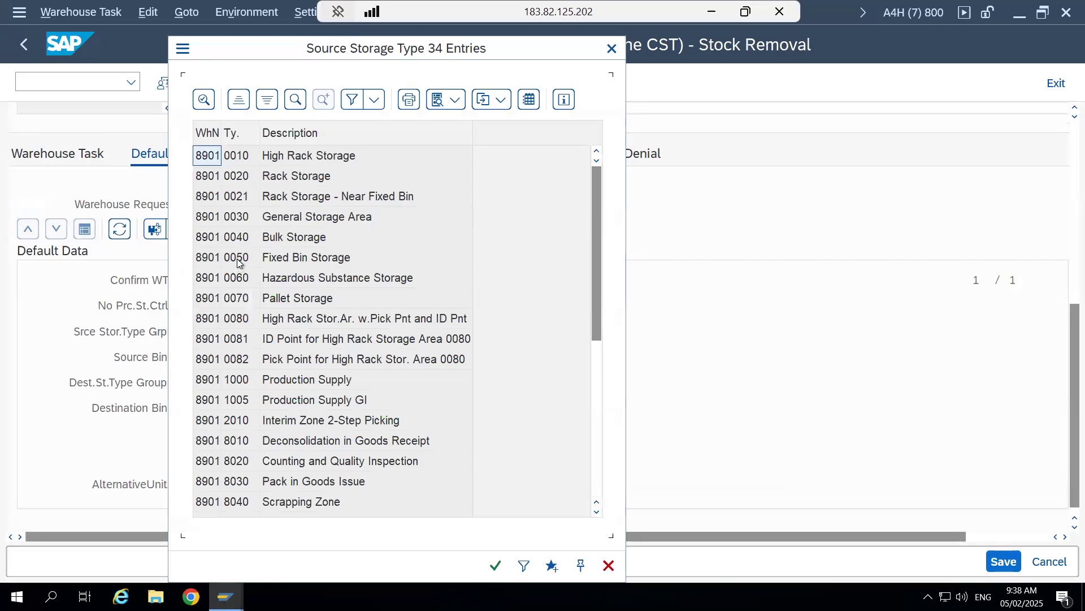
pyautogui.doubleClick(238, 262)
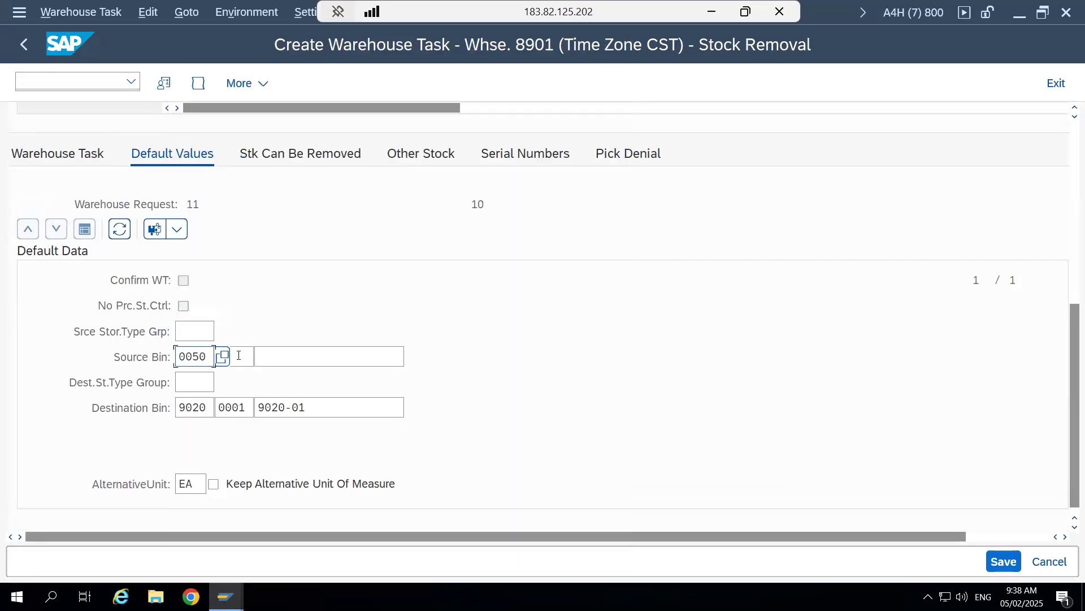
pyautogui.click(238, 356)
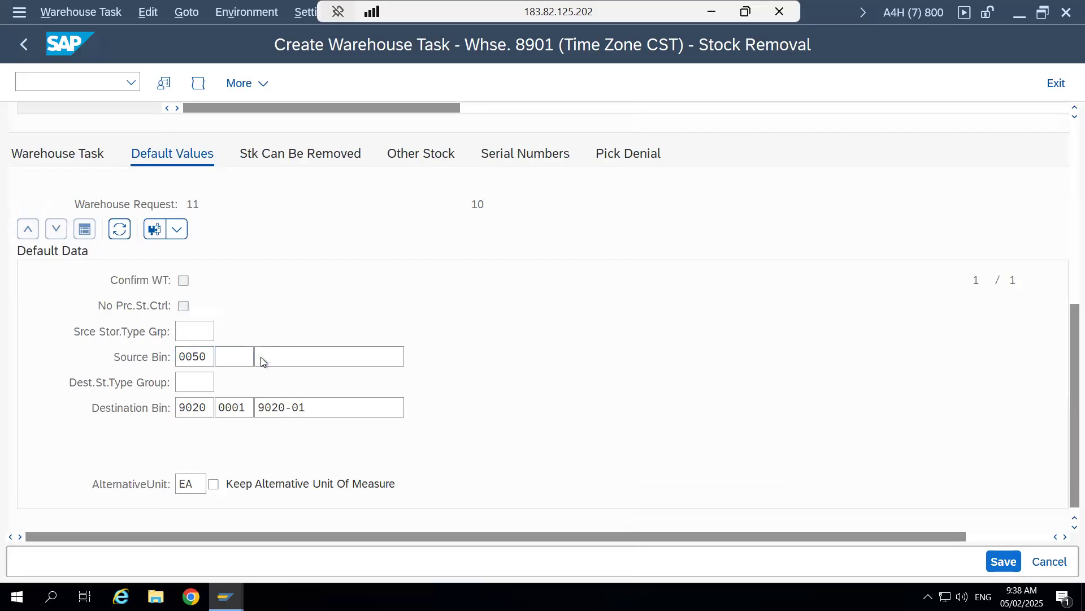
pyautogui.press('F4')
pyautogui.doubleClick(304, 395)
pyautogui.click(338, 357)
pyautogui.click(412, 360)
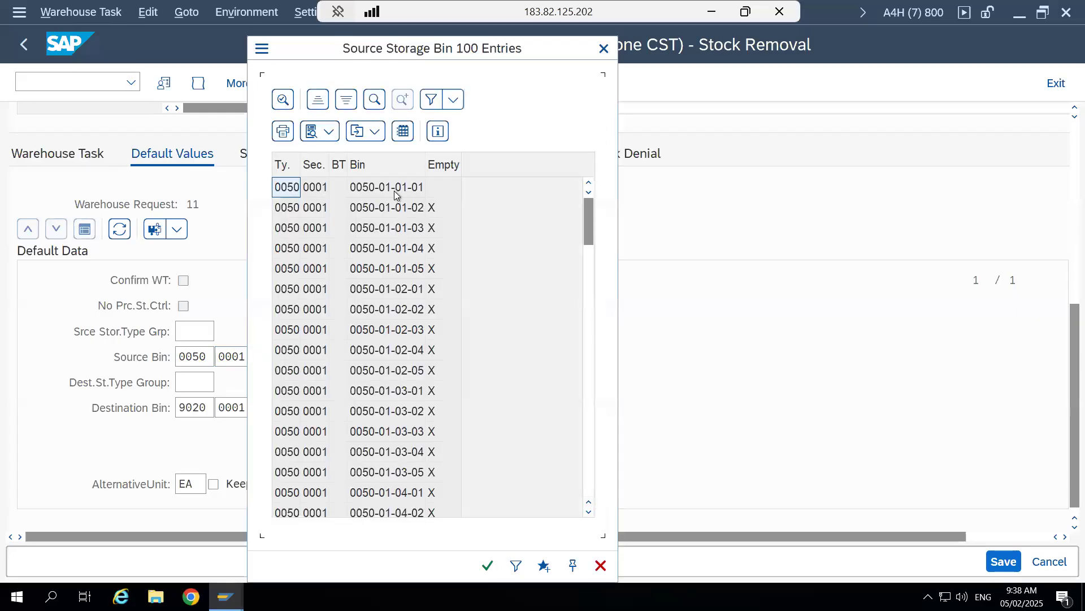
pyautogui.click(392, 189)
pyautogui.doubleClick(380, 190)
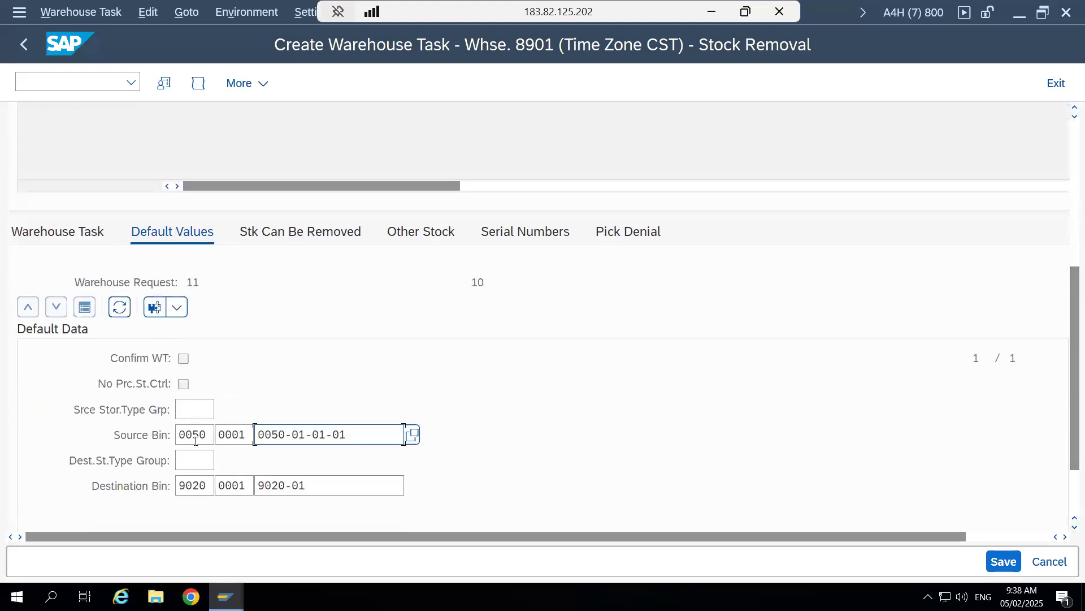
# - Review the destination bin and the request item's process type, required quantity, product and stock type before creating the warehouse task
pyautogui.click(192, 487)
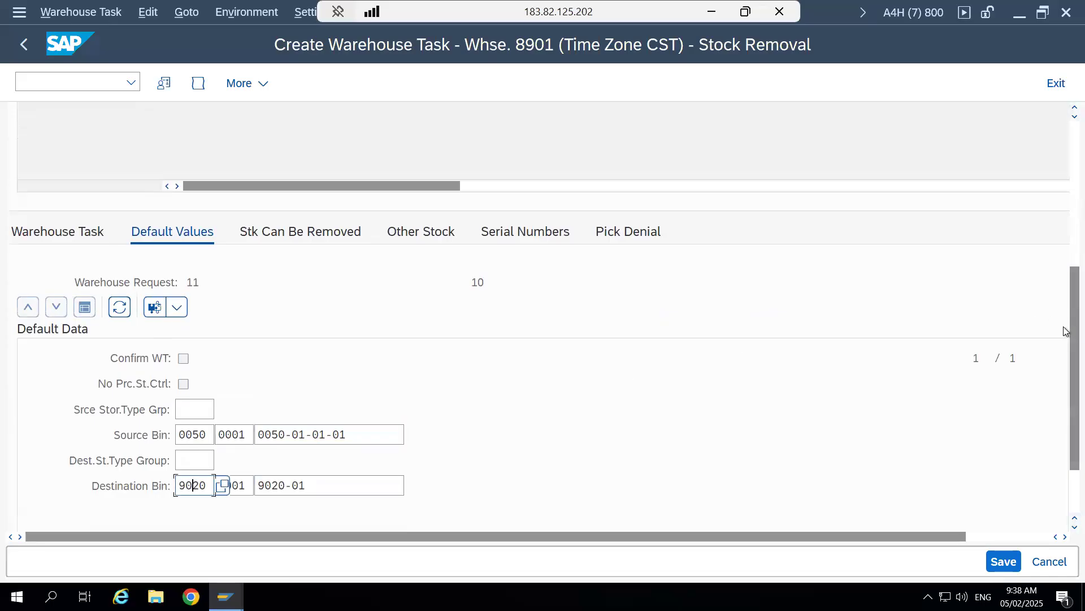
pyautogui.scroll(5, 1065, 307)
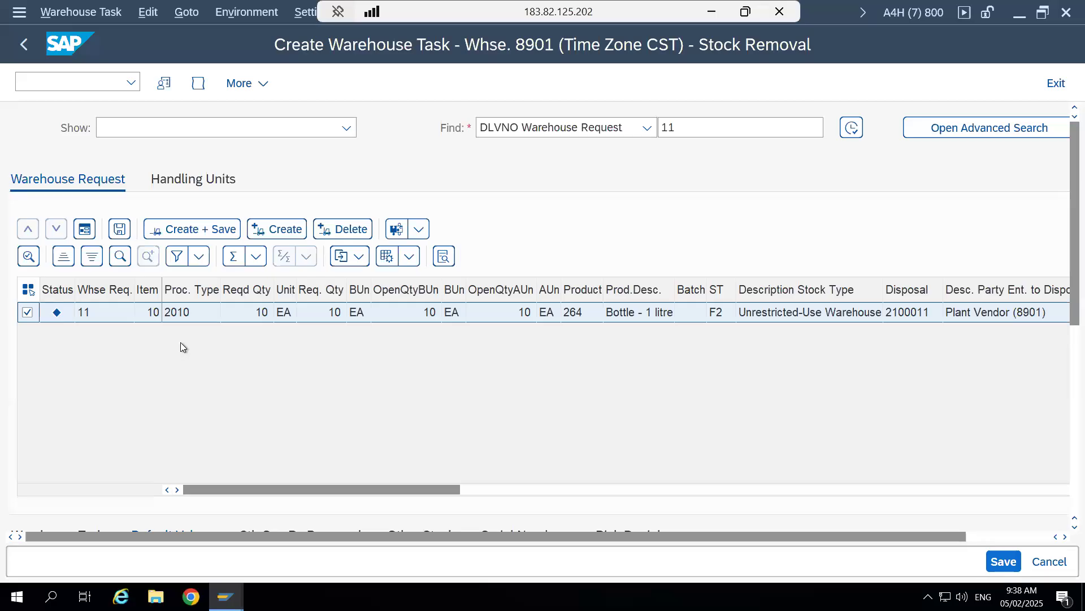
pyautogui.click(194, 313)
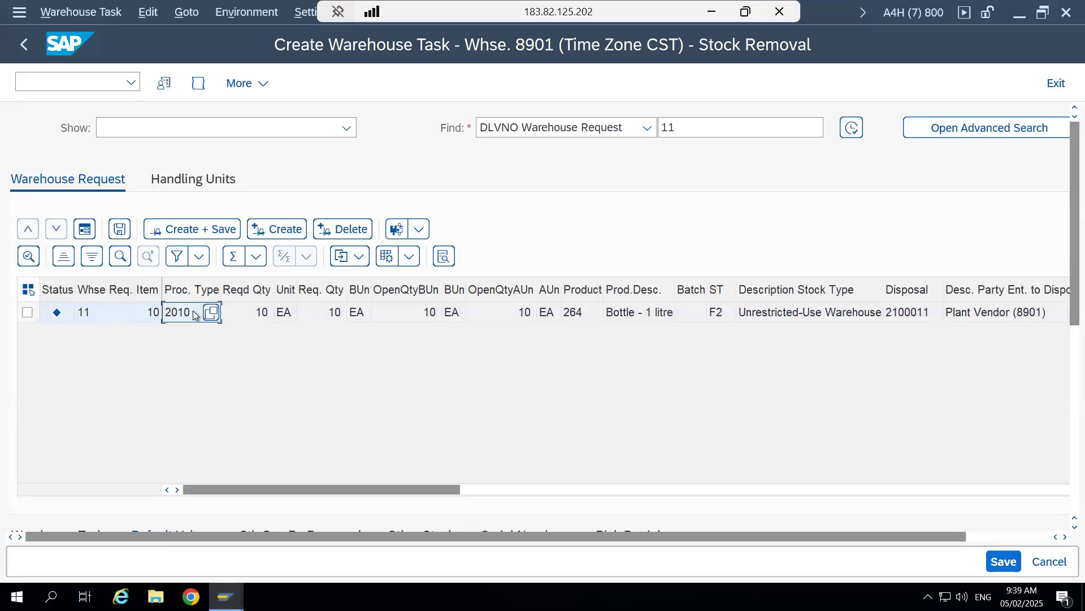
pyautogui.click(248, 320)
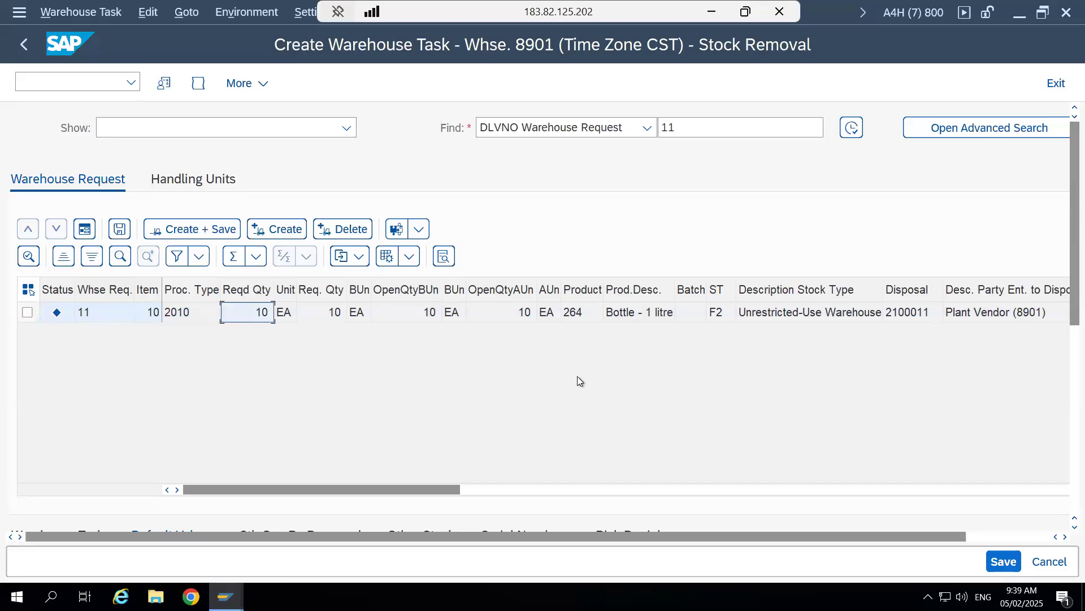
pyautogui.click(575, 315)
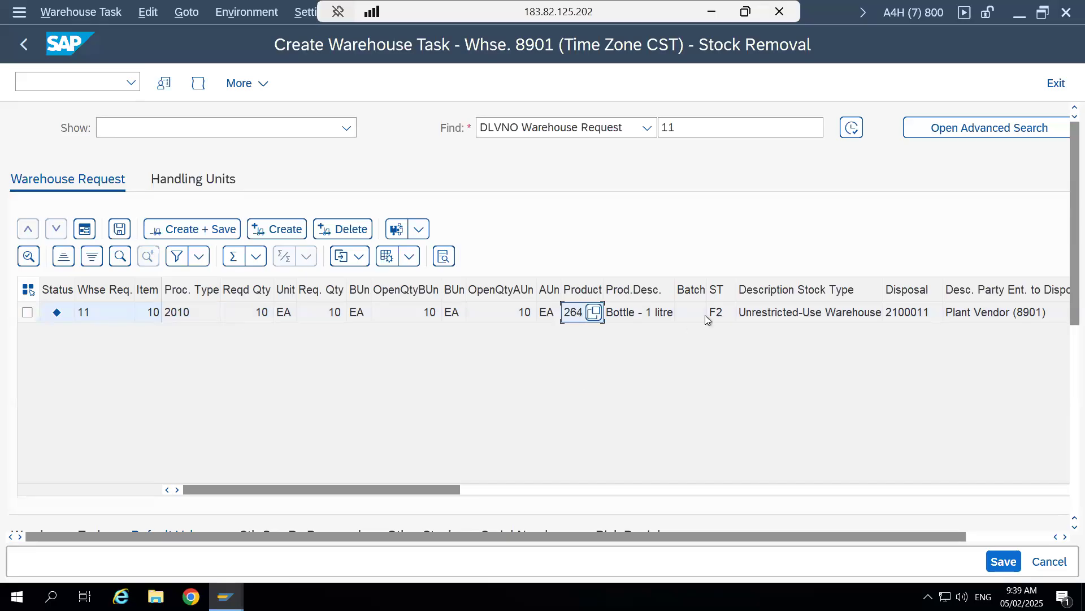
pyautogui.click(725, 316)
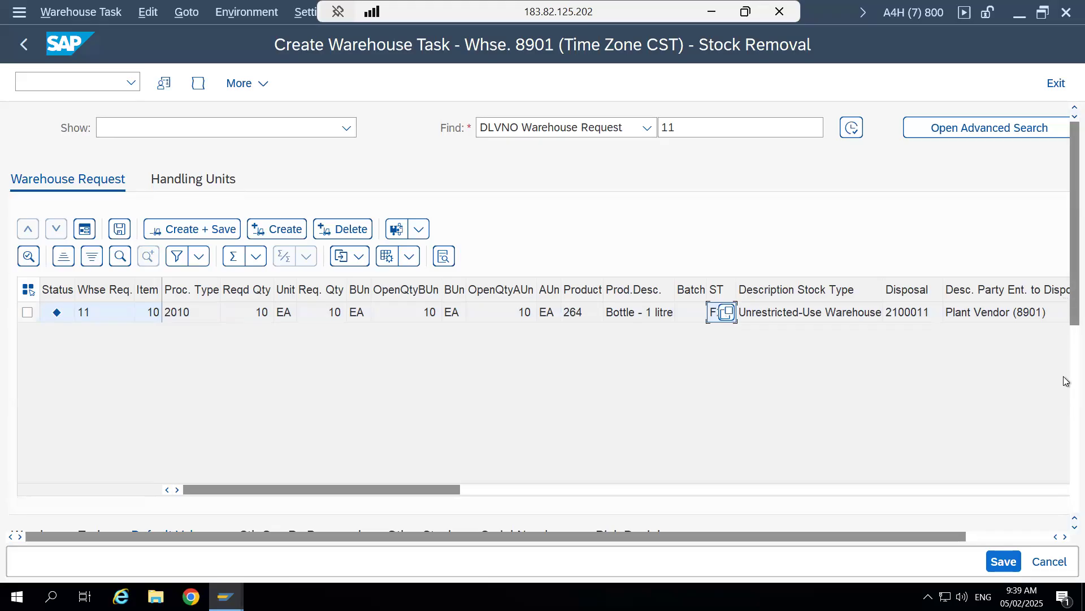
pyautogui.scroll(-1, 1066, 435)
pyautogui.scroll(-5, 1066, 435)
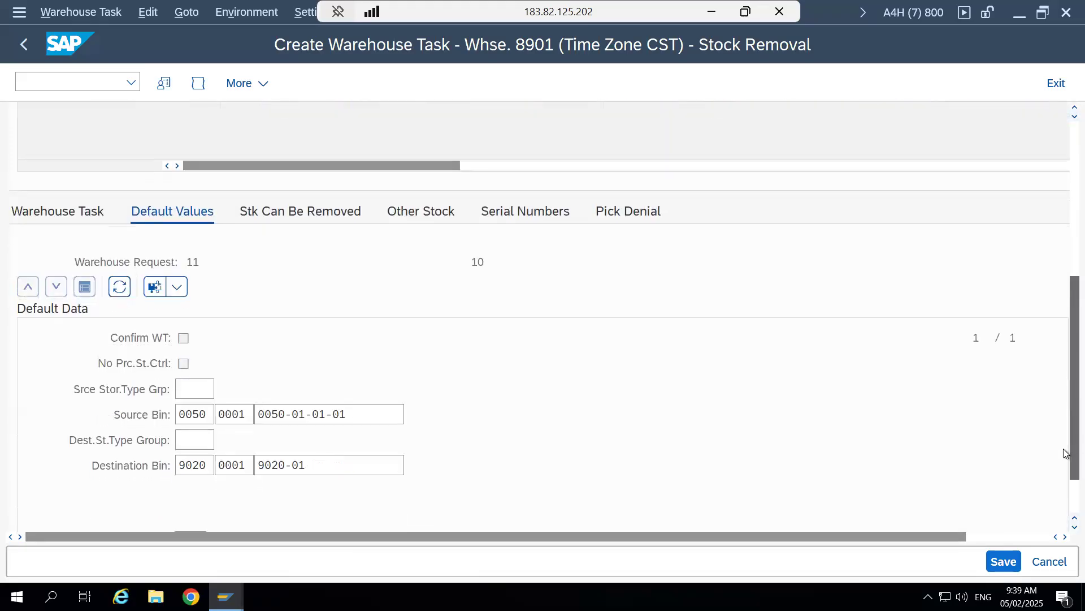
pyautogui.scroll(6, 1066, 203)
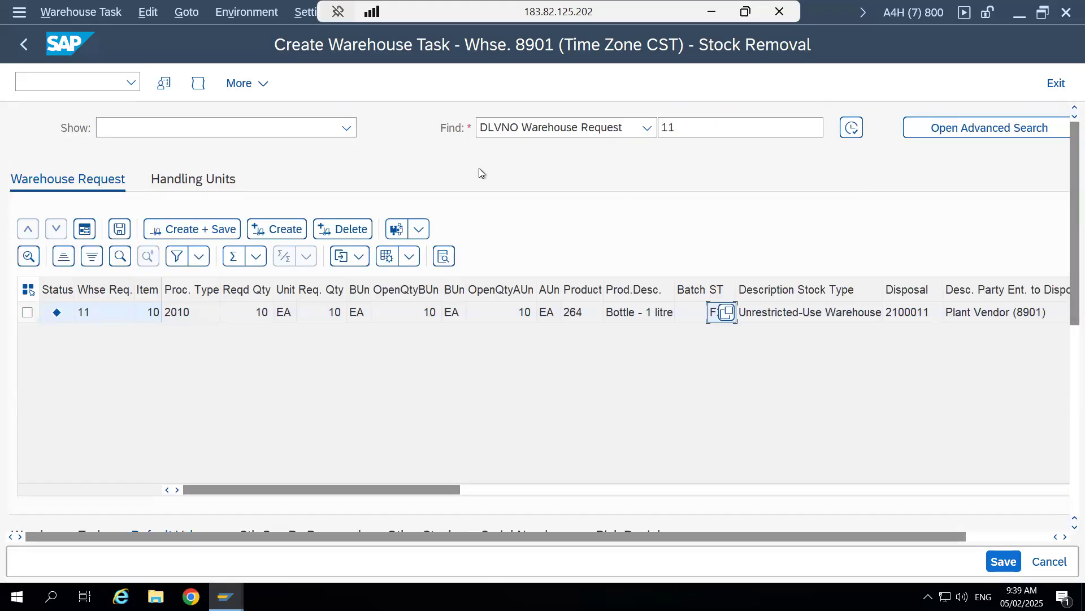
# - Create and save the warehouse task for warehouse request 11, item 10, and open its warehouse order for confirmation
pyautogui.click(207, 229)
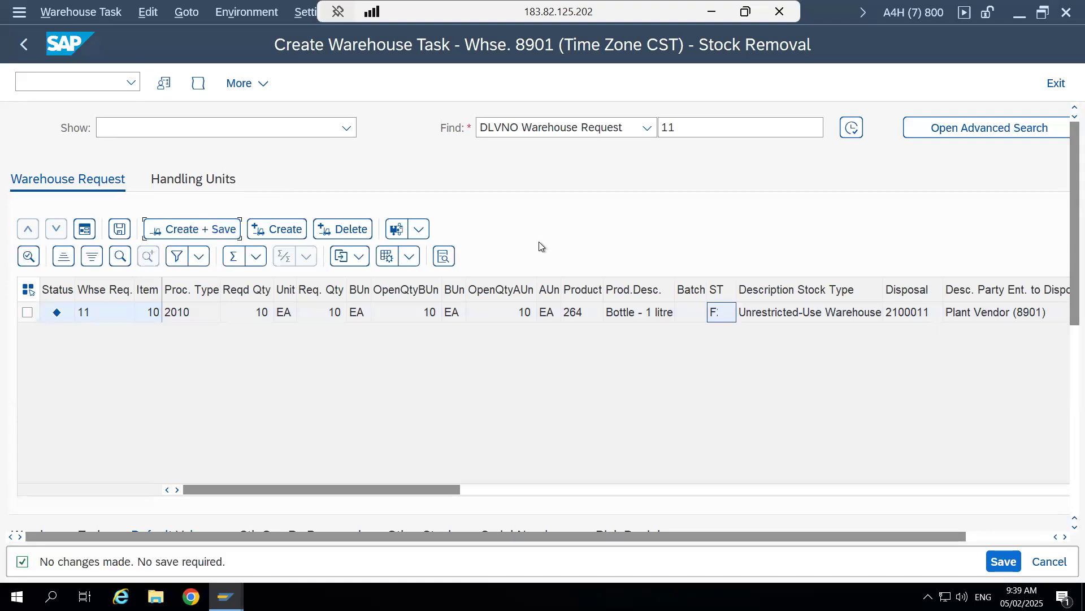
pyautogui.click(28, 313)
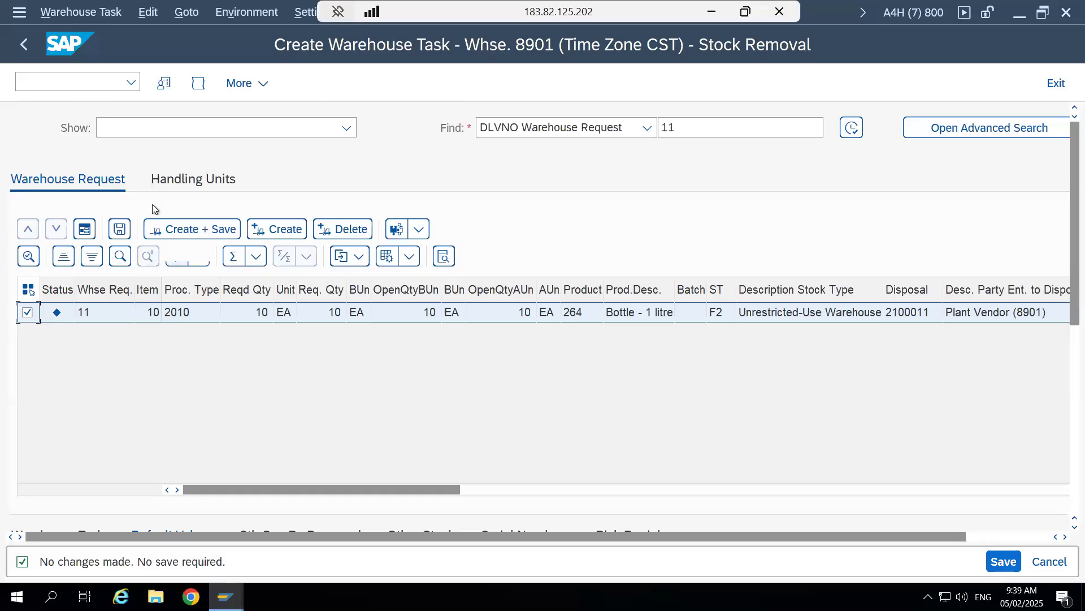
pyautogui.click(211, 230)
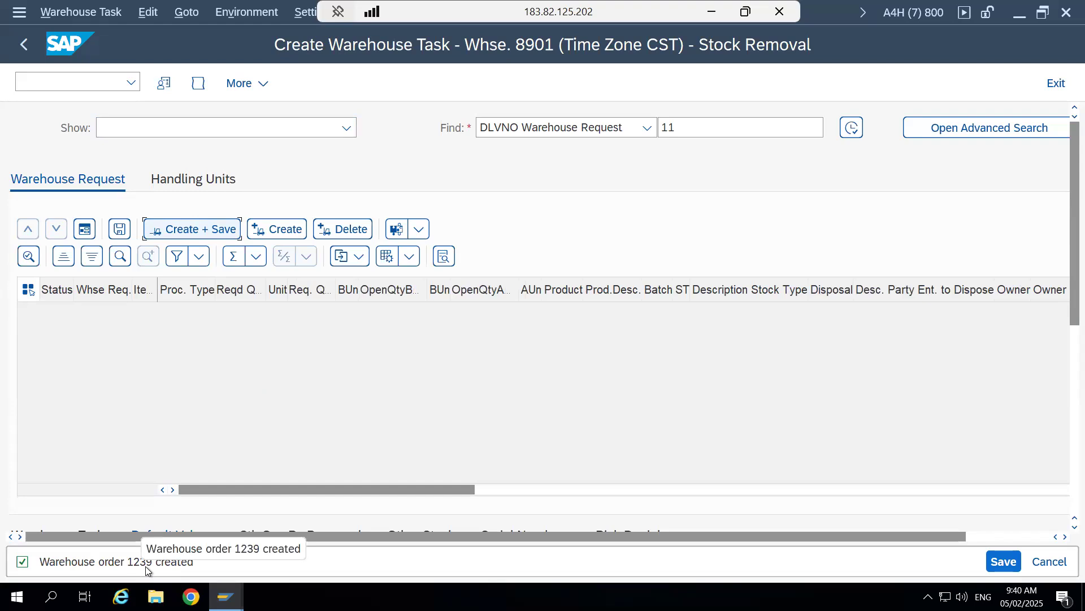
pyautogui.click(87, 18)
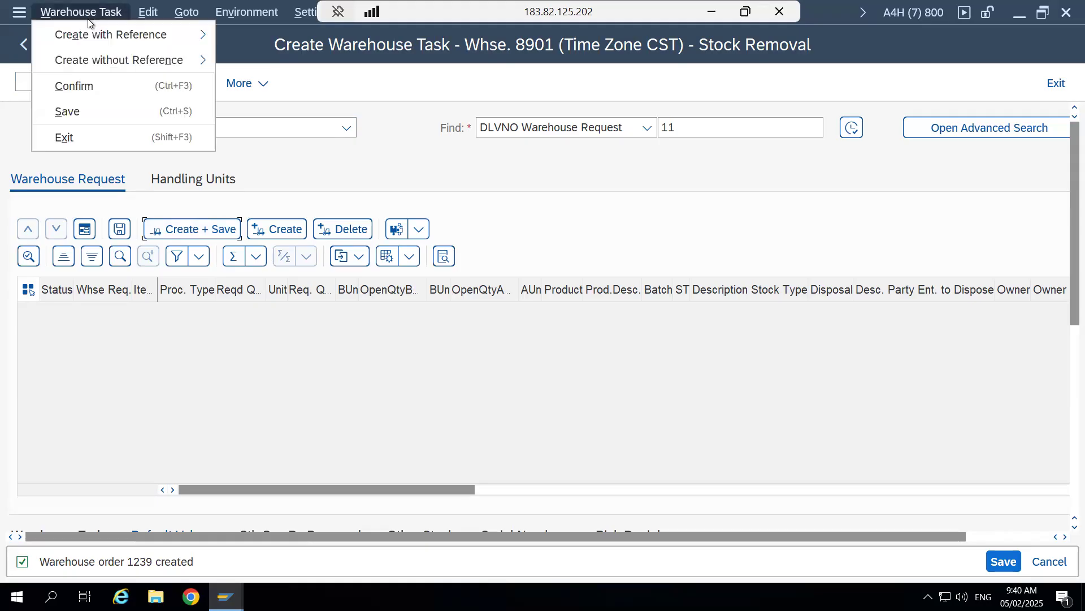
pyautogui.click(86, 86)
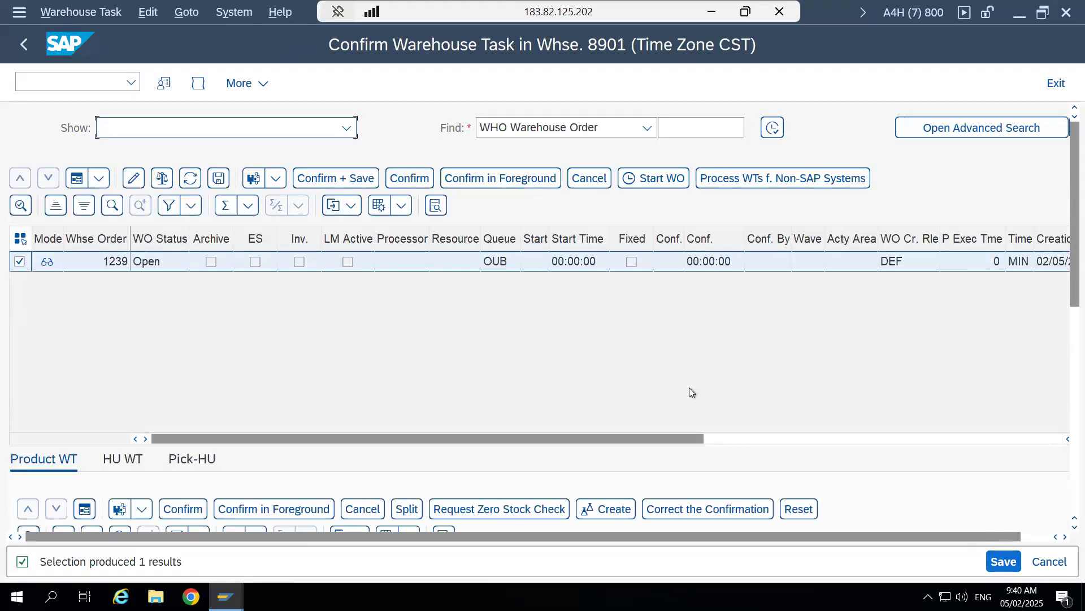
# - Review the product warehouse task's status, the possible warehouse process categories and its process type
pyautogui.scroll(-3, 1064, 336)
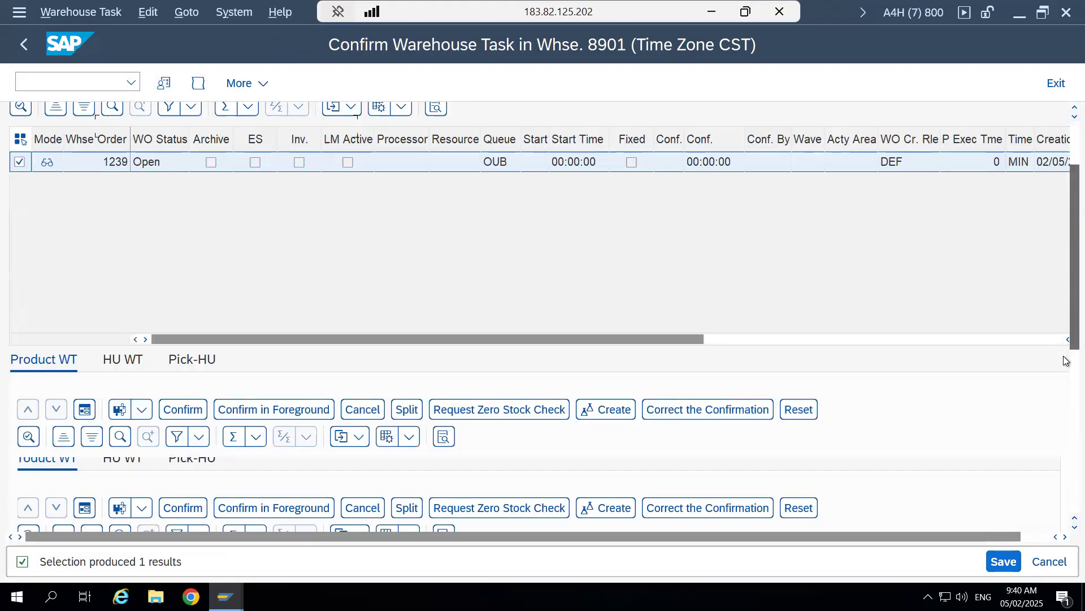
pyautogui.scroll(-3, 1064, 382)
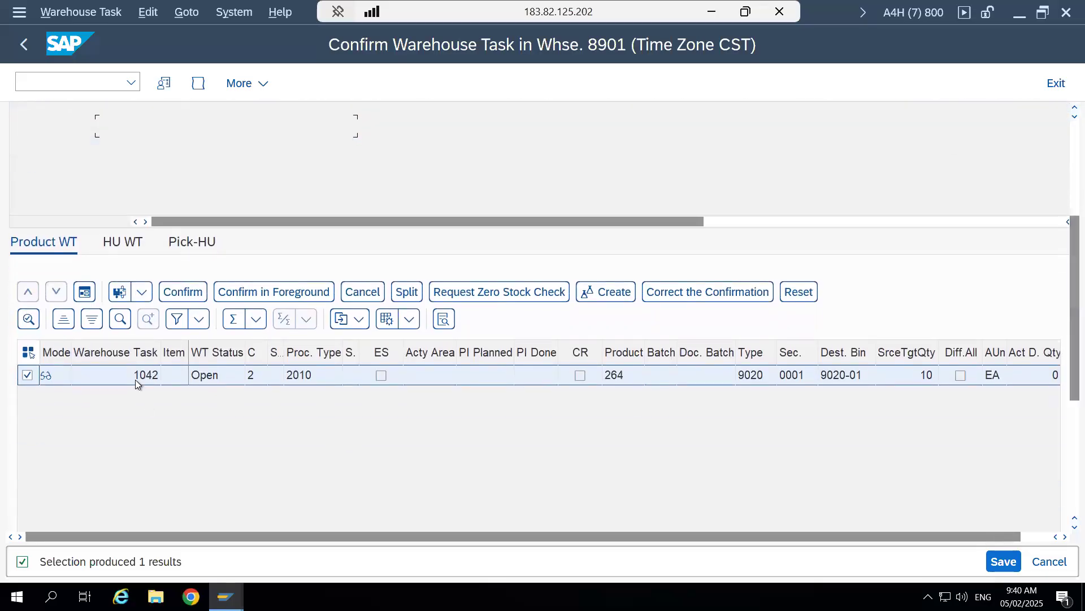
pyautogui.click(210, 382)
pyautogui.click(258, 378)
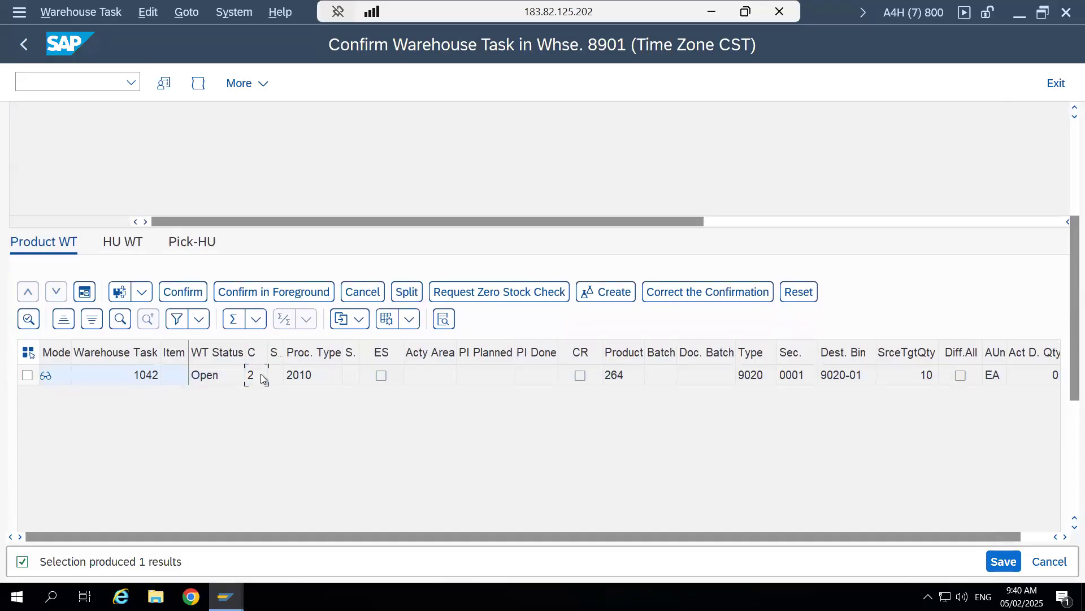
pyautogui.click(260, 376)
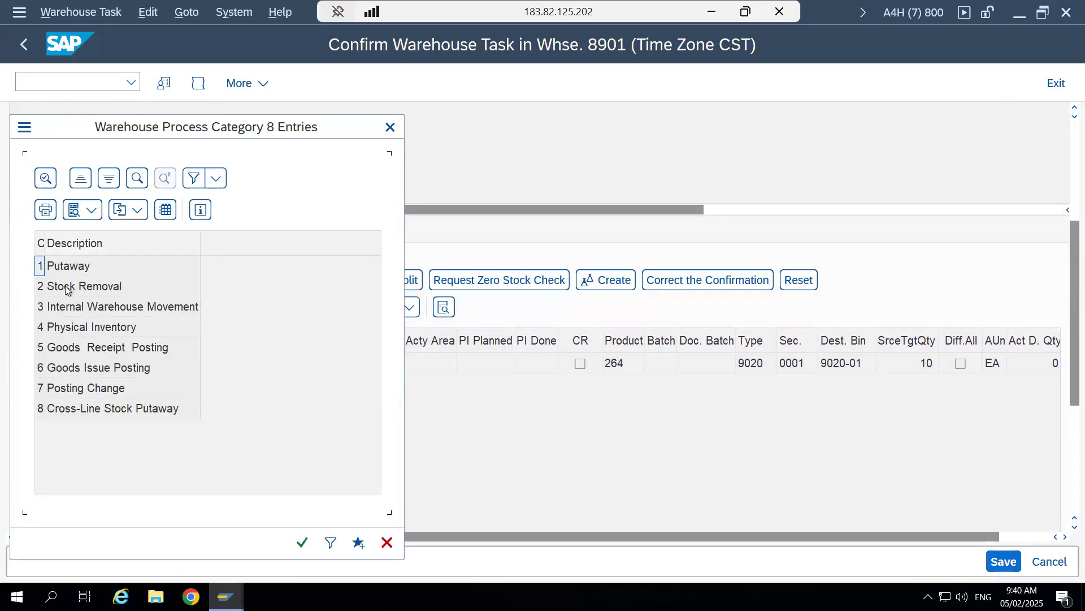
pyautogui.click(390, 126)
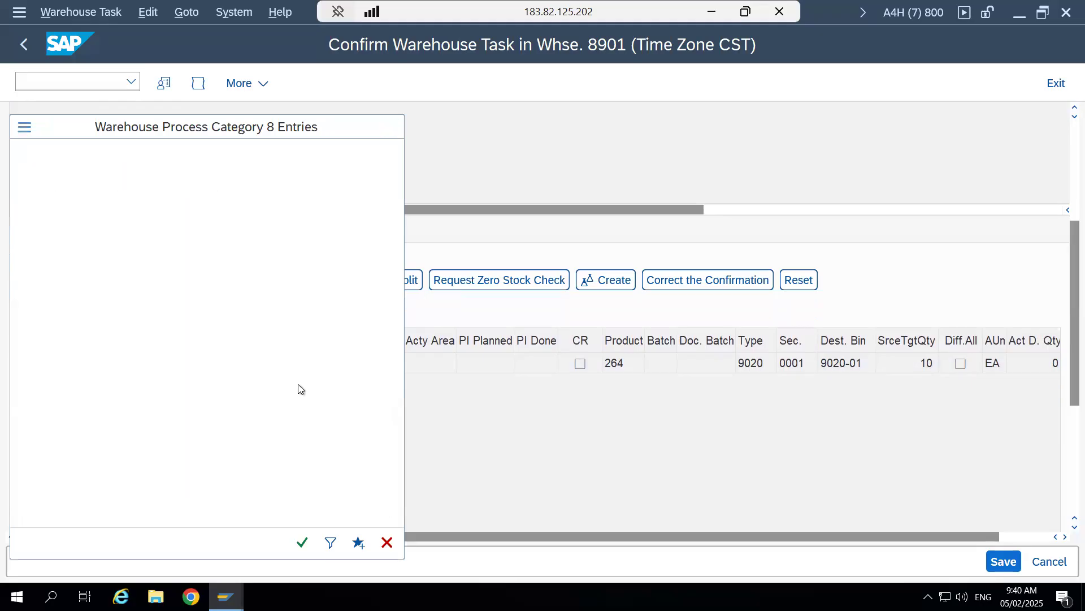
pyautogui.write('2')
pyautogui.click(317, 365)
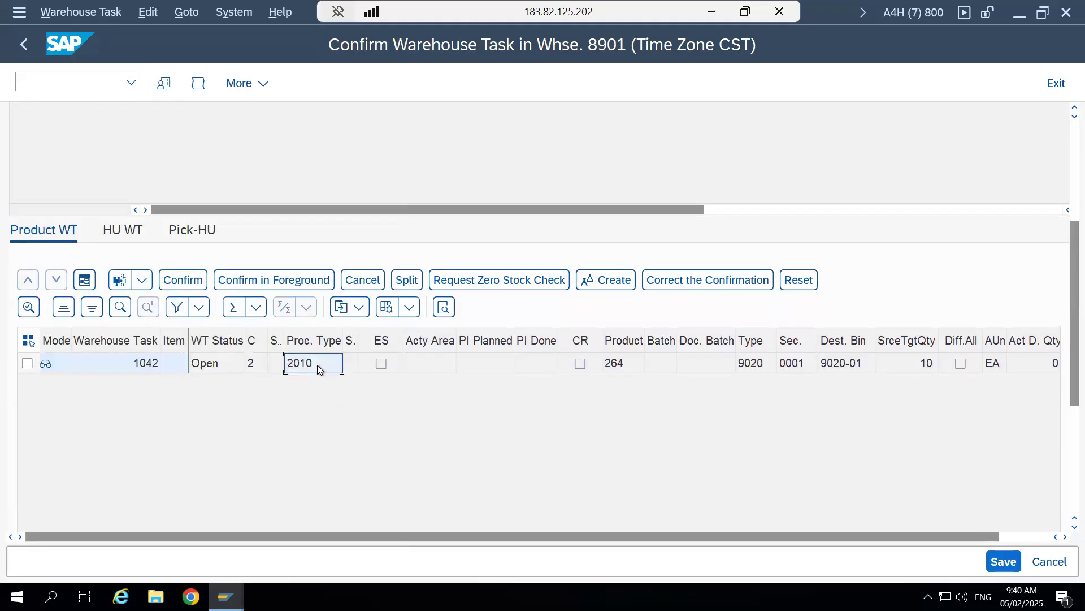
# - Examine the warehouse task's product and its destination storage type, section and bin
pyautogui.click(633, 364)
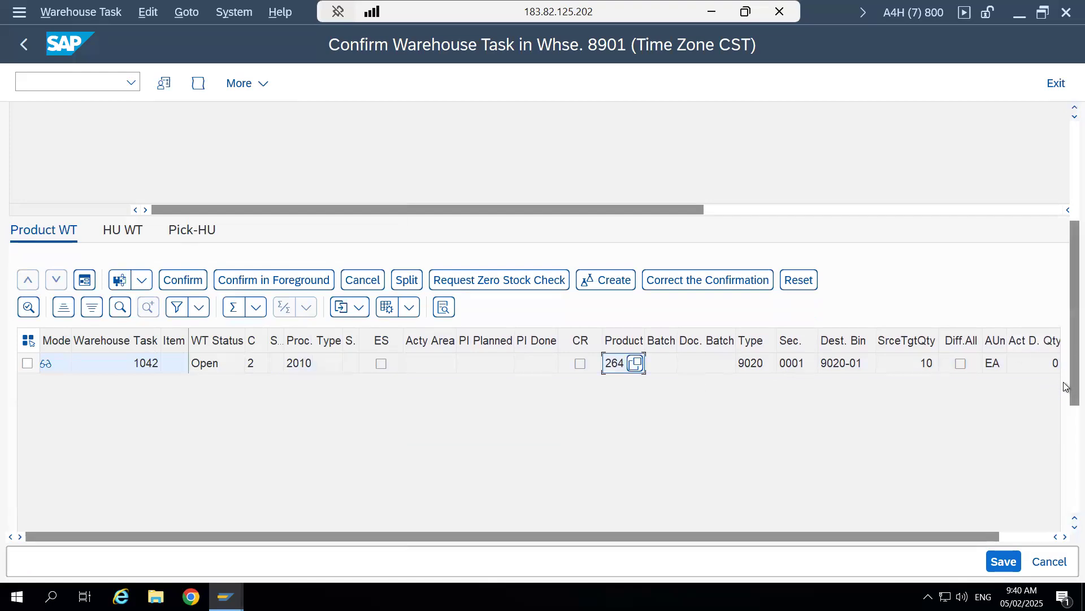
pyautogui.scroll(-5, 1065, 387)
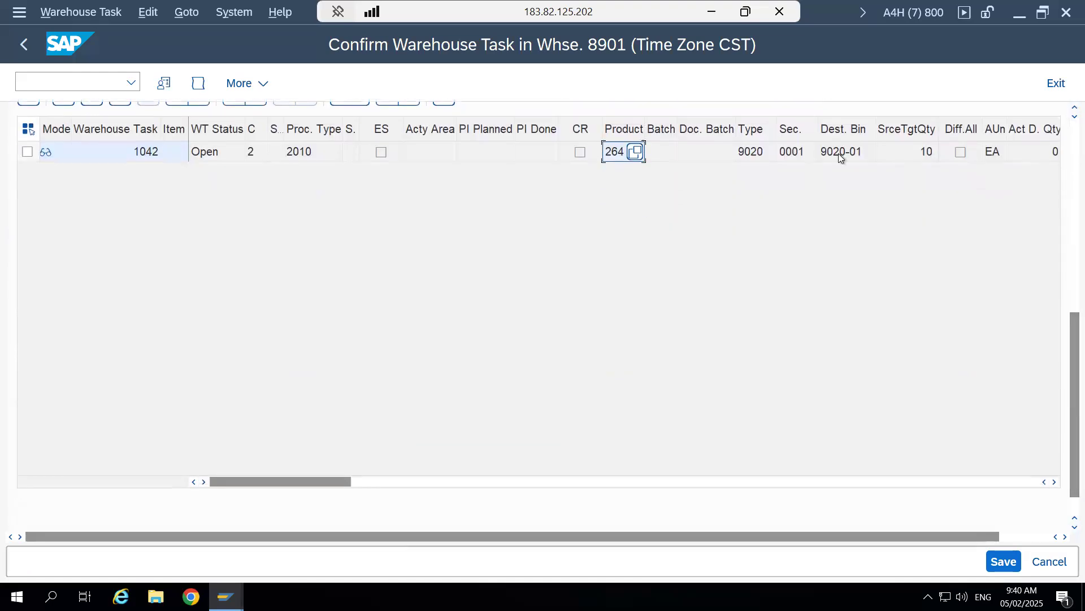
pyautogui.click(839, 154)
pyautogui.click(789, 154)
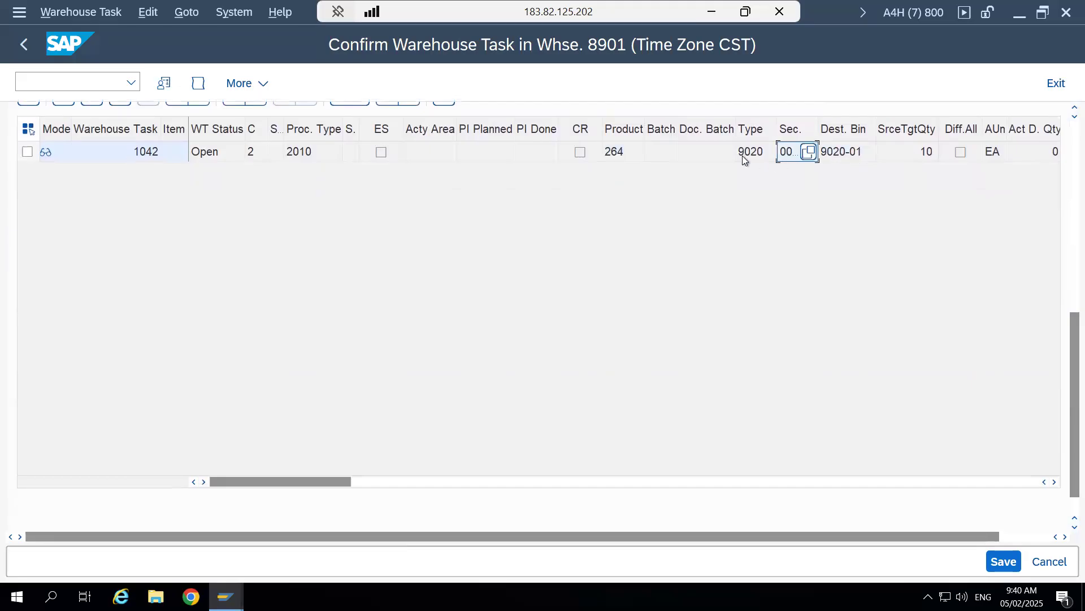
pyautogui.click(746, 154)
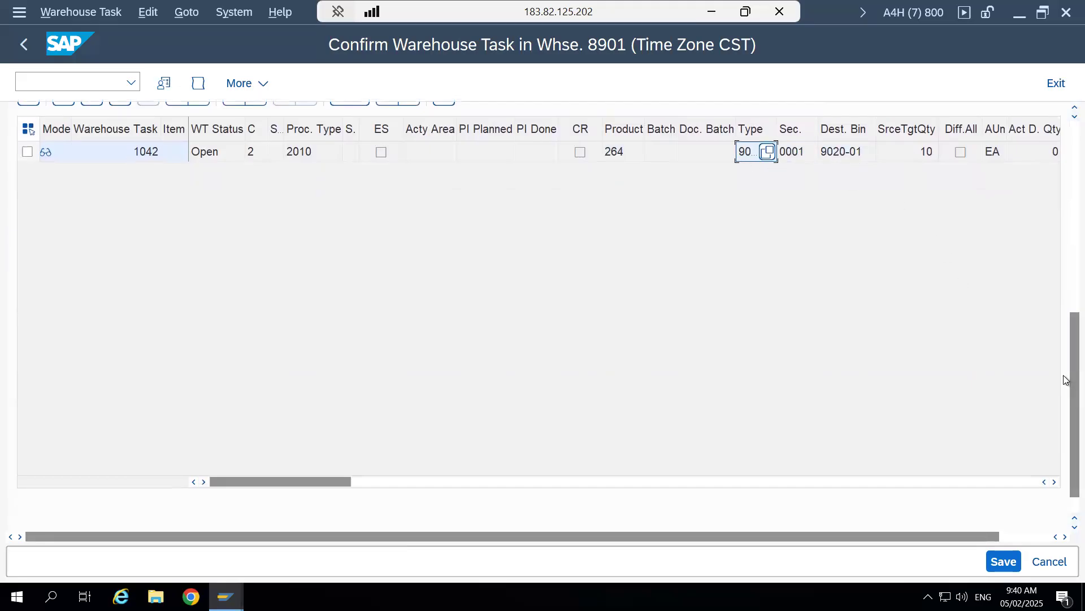
# - Examine the warehouse task's quantity fields and its source storage type, section and bin
pyautogui.click(1055, 482)
pyautogui.click(1054, 482)
pyautogui.click(1054, 482)
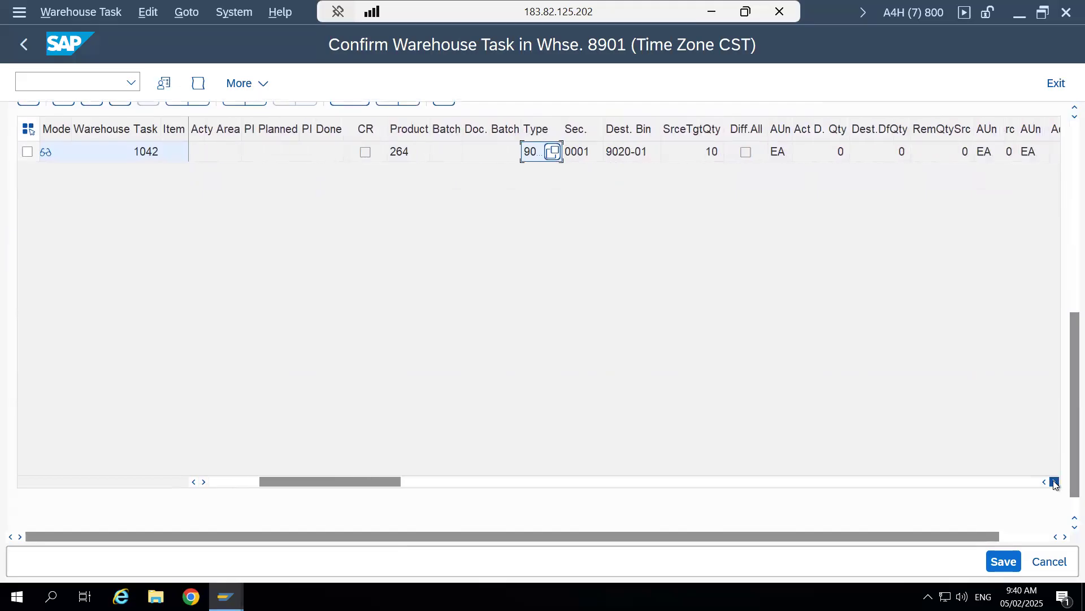
pyautogui.click(1054, 482)
pyautogui.click(1054, 482)
pyautogui.click(1054, 482)
pyautogui.click(1054, 482)
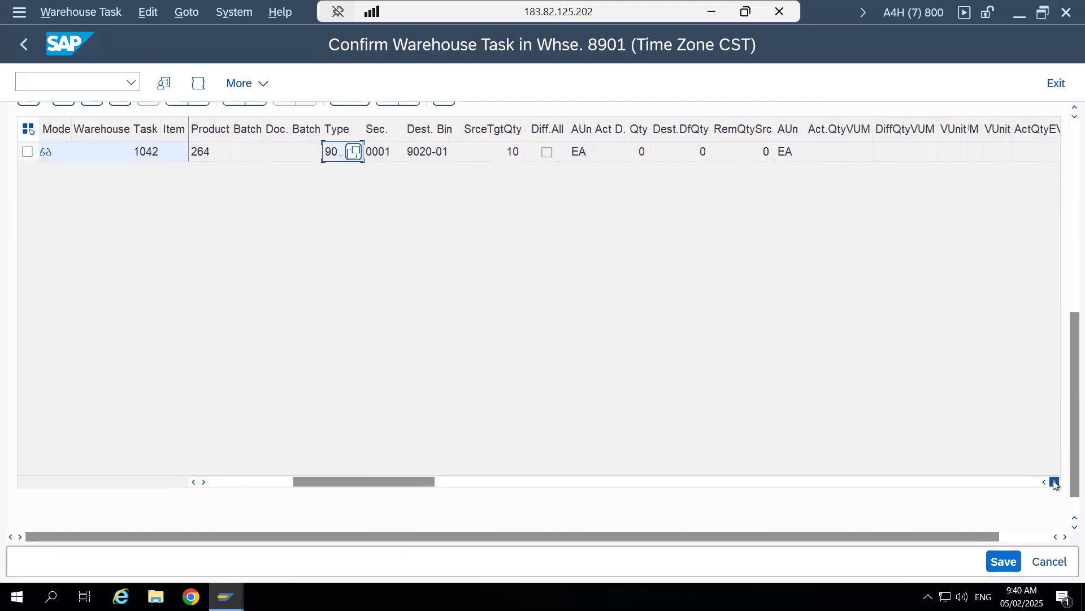
pyautogui.click(1055, 483)
pyautogui.click(1054, 482)
pyautogui.click(1054, 482)
pyautogui.click(1054, 482)
pyautogui.click(1055, 482)
pyautogui.click(1055, 482)
pyautogui.click(1054, 482)
pyautogui.click(1054, 482)
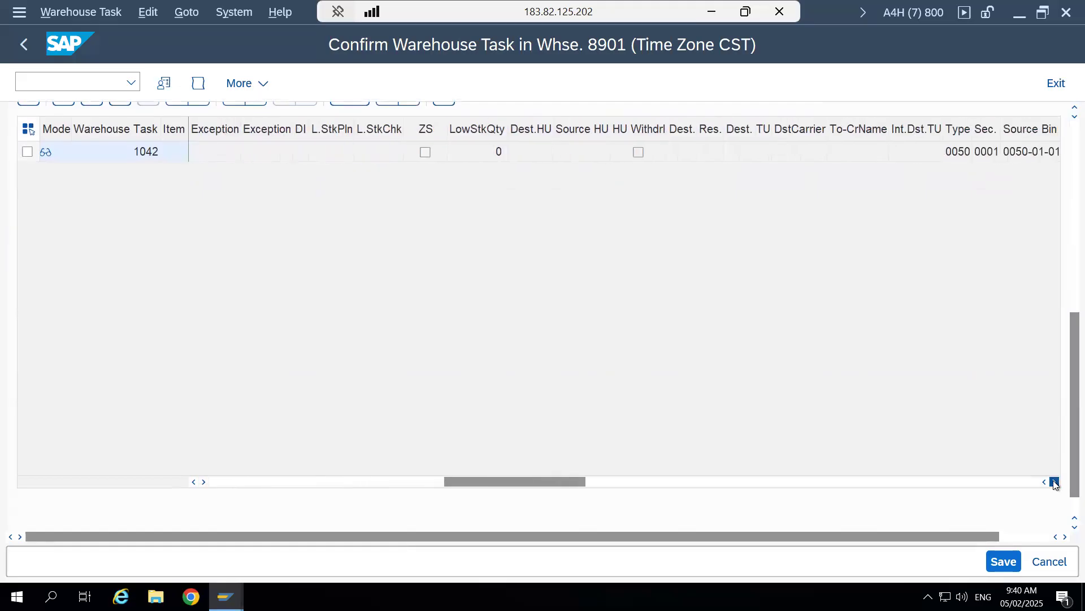
pyautogui.click(1055, 482)
pyautogui.click(1054, 482)
# - Check the stock type and stock owner recorded for the warehouse task
pyautogui.click(1054, 482)
pyautogui.click(769, 150)
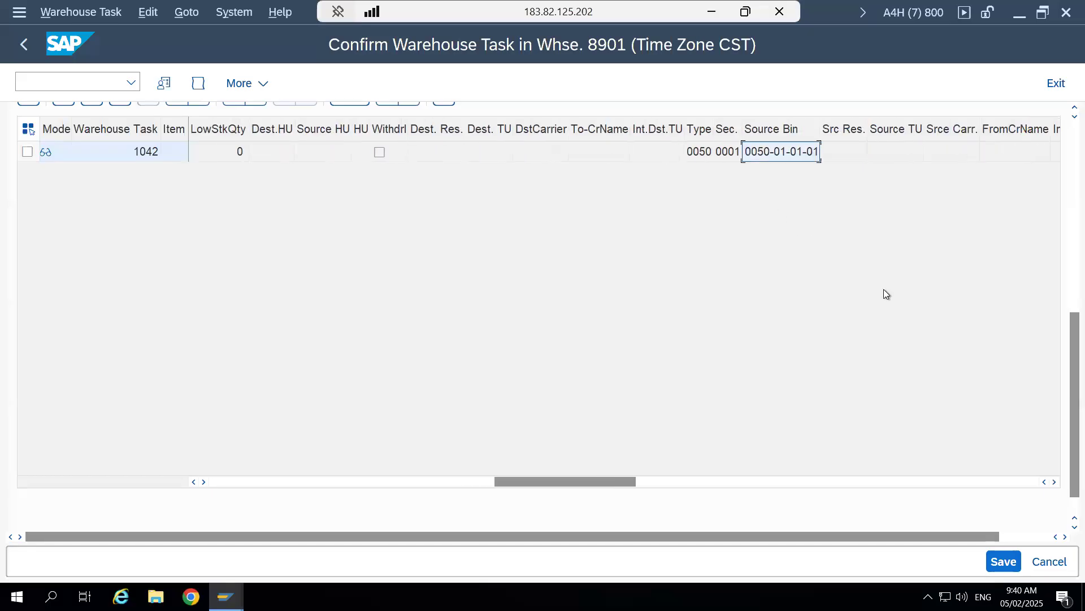
pyautogui.click(1055, 482)
pyautogui.click(1054, 482)
pyautogui.click(1055, 482)
pyautogui.click(1054, 482)
pyautogui.click(1054, 482)
pyautogui.click(1054, 482)
pyautogui.click(1054, 482)
pyautogui.click(1054, 482)
pyautogui.click(646, 152)
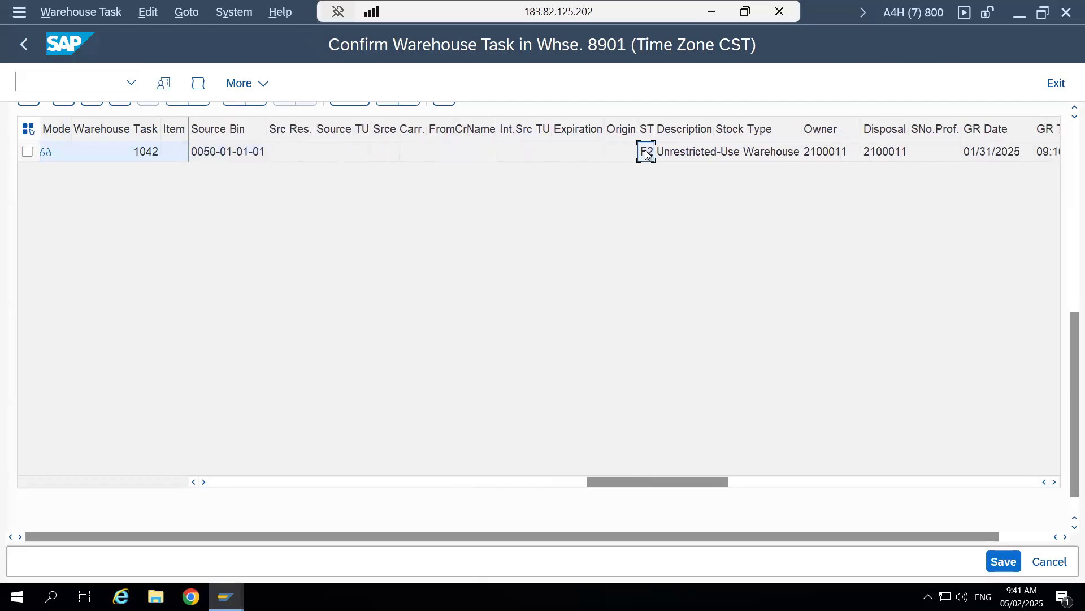
# - Review the warehouse task's reference document, consolidation group, activity and warehouse order creation rule
pyautogui.click(1054, 482)
pyautogui.click(1054, 482)
pyautogui.click(1054, 482)
pyautogui.click(1054, 482)
pyautogui.click(1054, 482)
pyautogui.click(1054, 482)
pyautogui.click(1054, 482)
pyautogui.click(1054, 483)
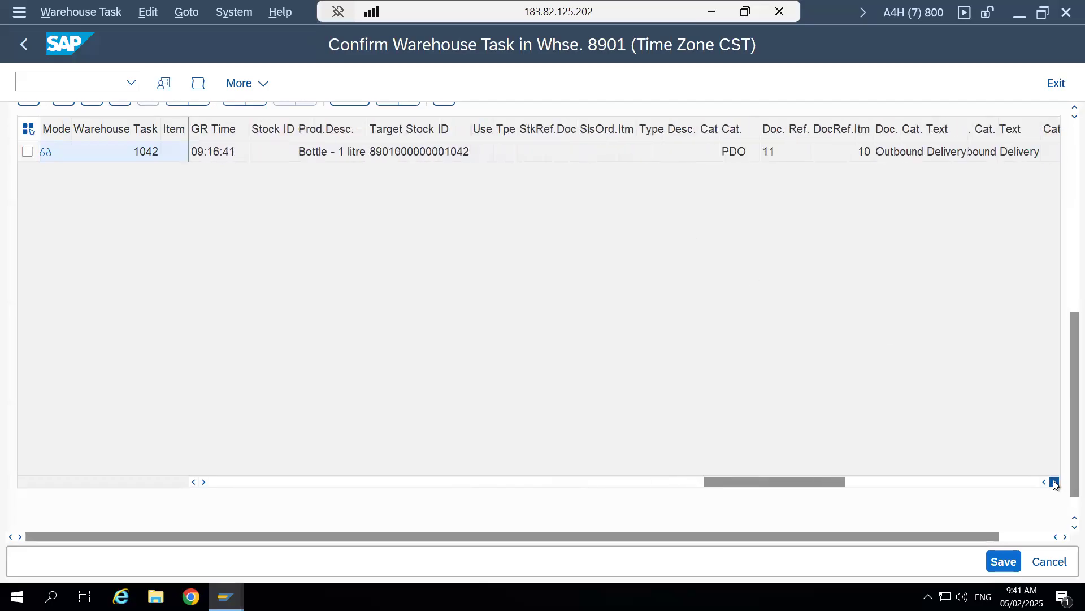
pyautogui.click(1054, 483)
pyautogui.click(1055, 482)
pyautogui.click(1054, 482)
pyautogui.click(1054, 482)
pyautogui.click(1054, 482)
pyautogui.click(1055, 483)
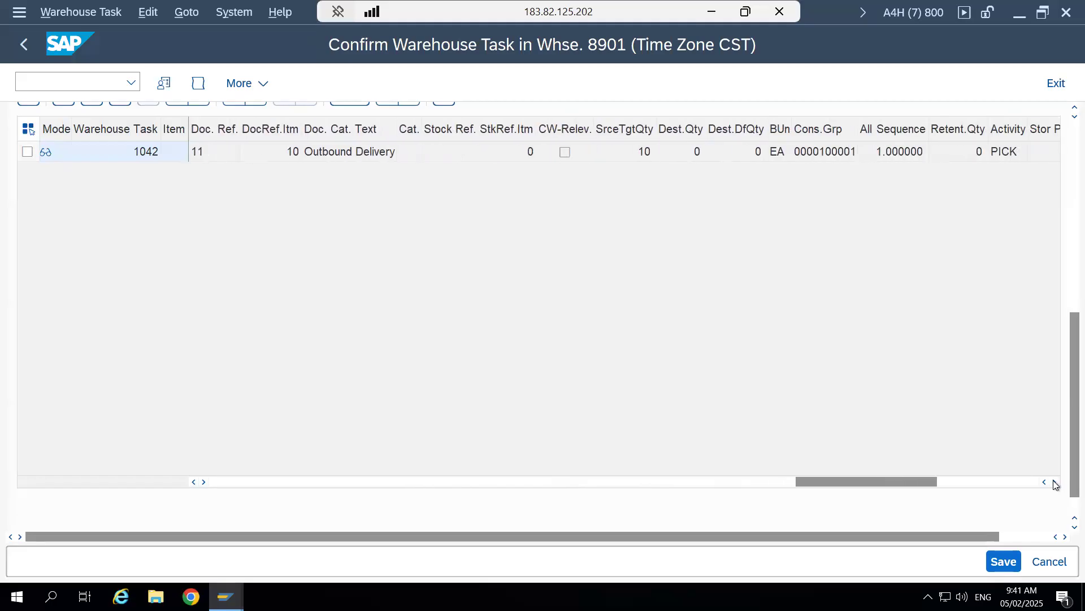
pyautogui.click(1055, 483)
pyautogui.click(1055, 482)
pyautogui.click(1054, 482)
pyautogui.click(1054, 482)
pyautogui.click(1055, 482)
pyautogui.click(1054, 482)
pyautogui.click(1055, 483)
pyautogui.click(1054, 482)
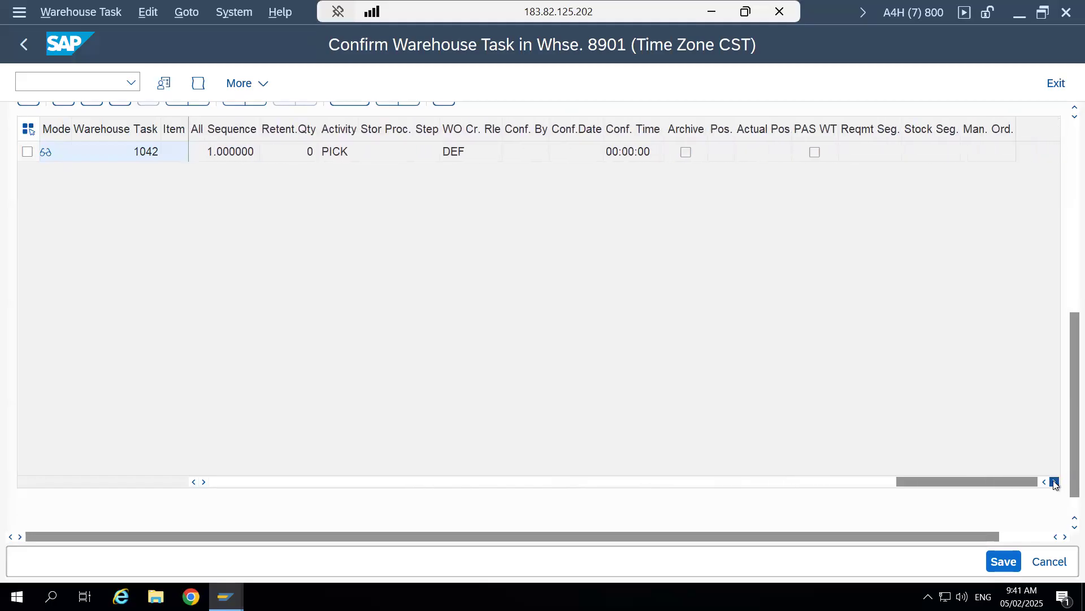
pyautogui.click(467, 151)
# - Select the product warehouse task and return to the confirmation functions of its warehouse order
pyautogui.moveTo(981, 484); pyautogui.dragTo(94, 466)
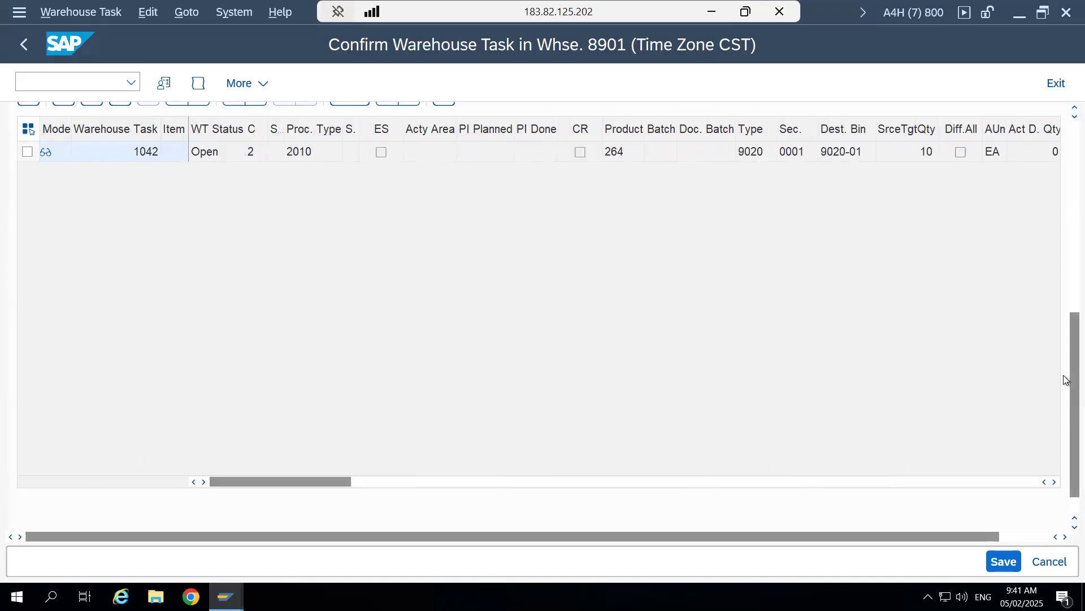
pyautogui.scroll(5, 1065, 326)
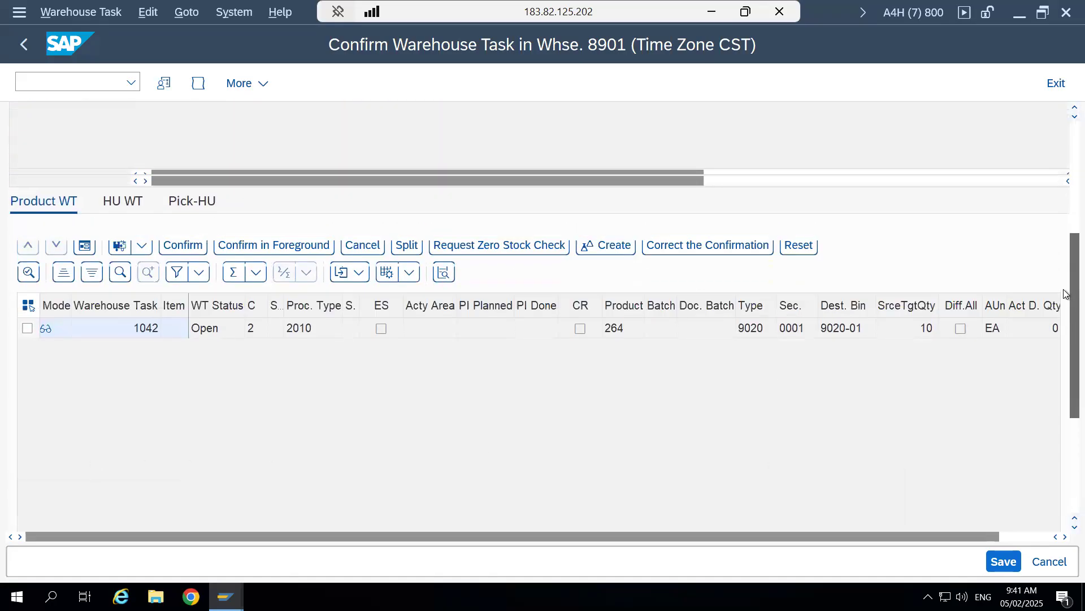
pyautogui.scroll(4, 1065, 272)
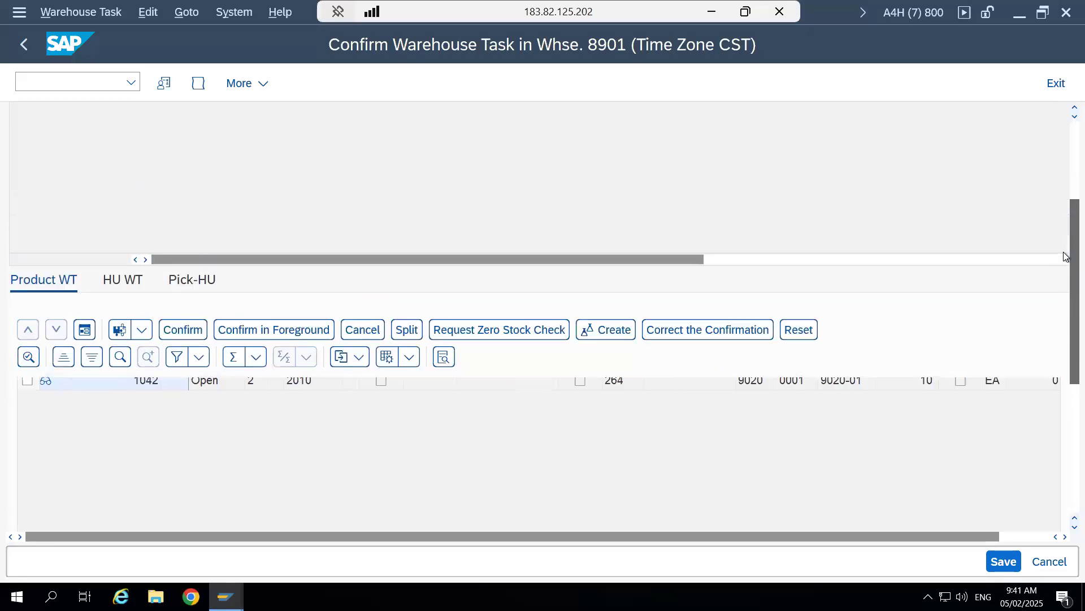
pyautogui.scroll(2, 1065, 251)
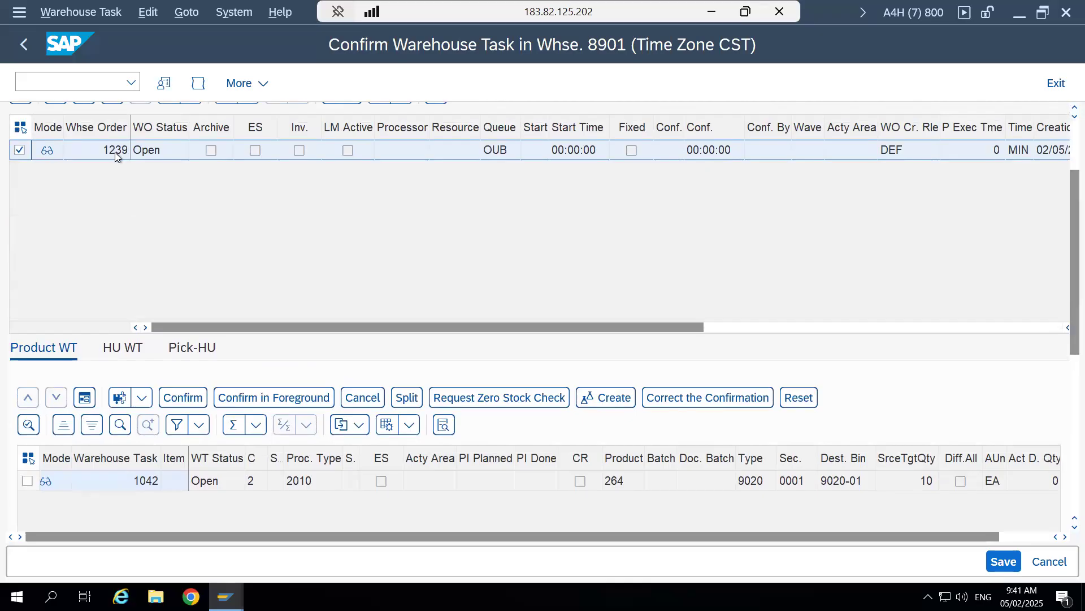
pyautogui.moveTo(1071, 252); pyautogui.dragTo(1068, 193)
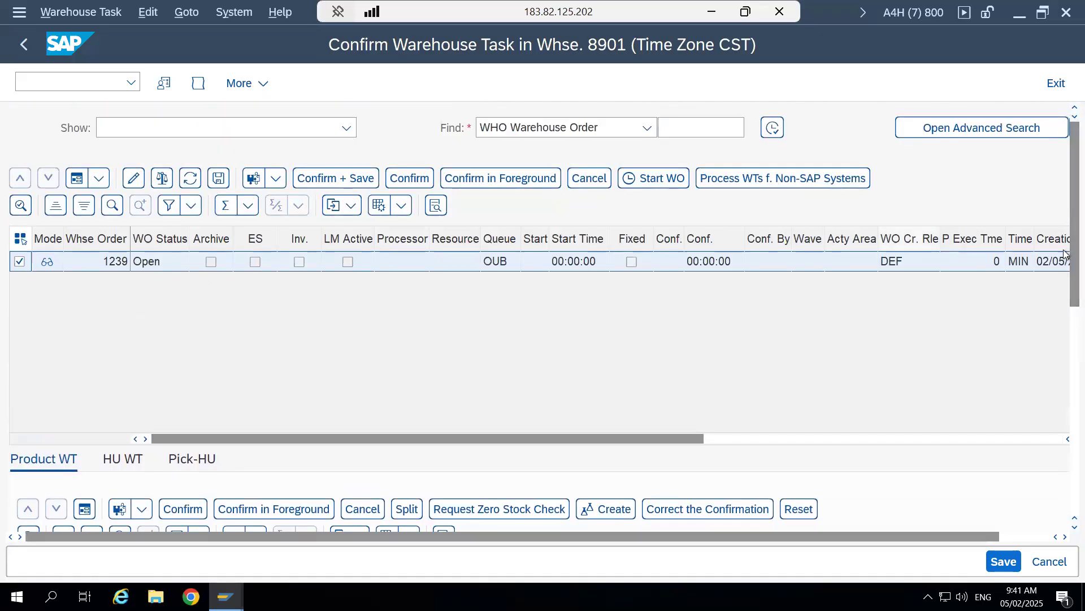
pyautogui.moveTo(1064, 274); pyautogui.dragTo(1064, 360)
pyautogui.click(26, 396)
pyautogui.moveTo(1065, 321); pyautogui.dragTo(1064, 149)
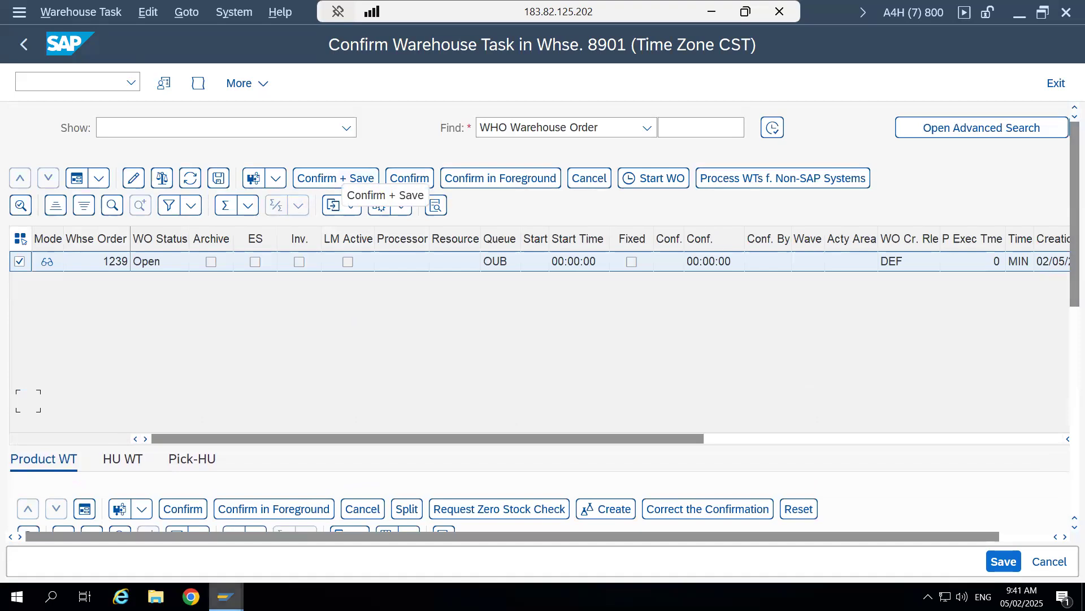
pyautogui.moveTo(226, 596)
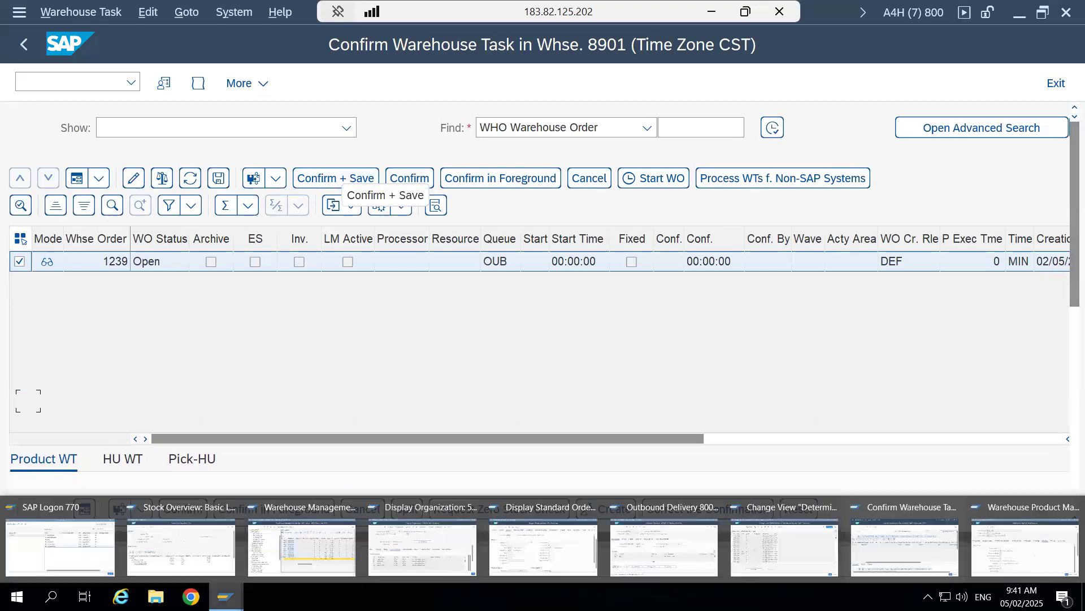
pyautogui.click(286, 552)
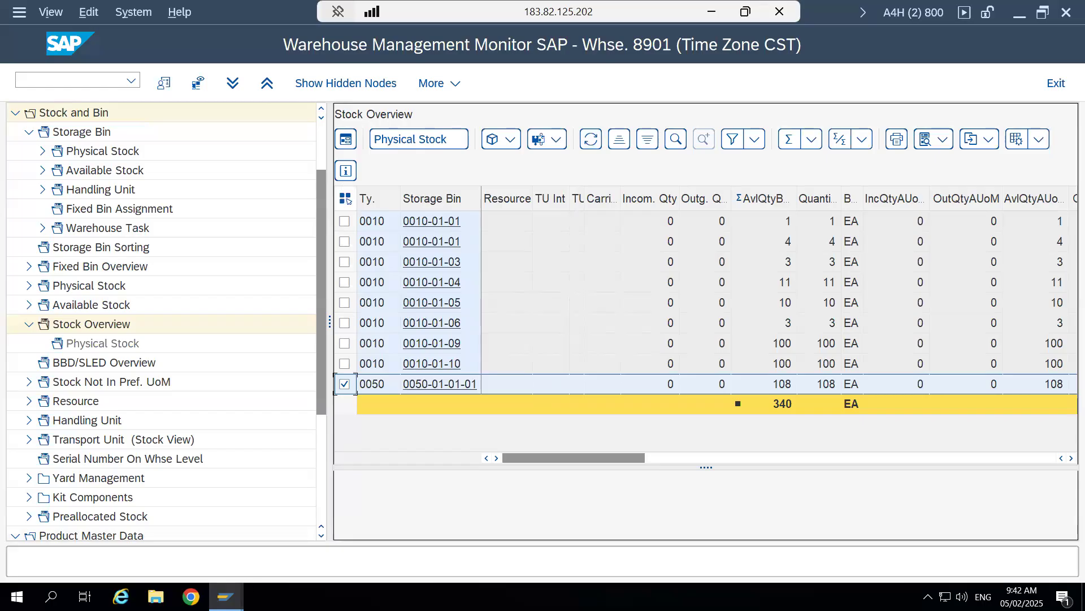
pyautogui.click(785, 388)
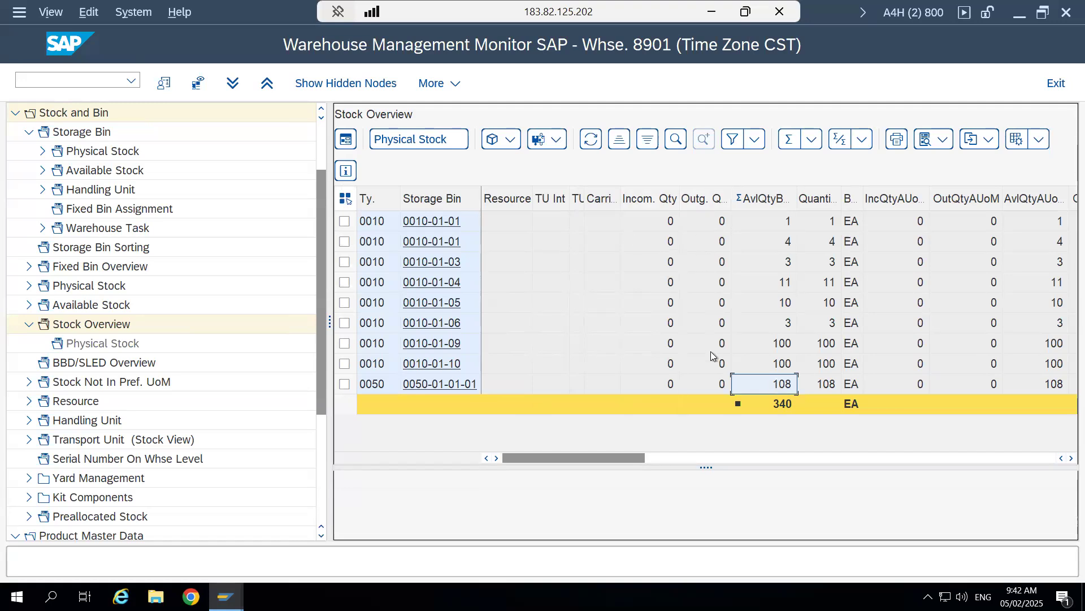
pyautogui.click(344, 384)
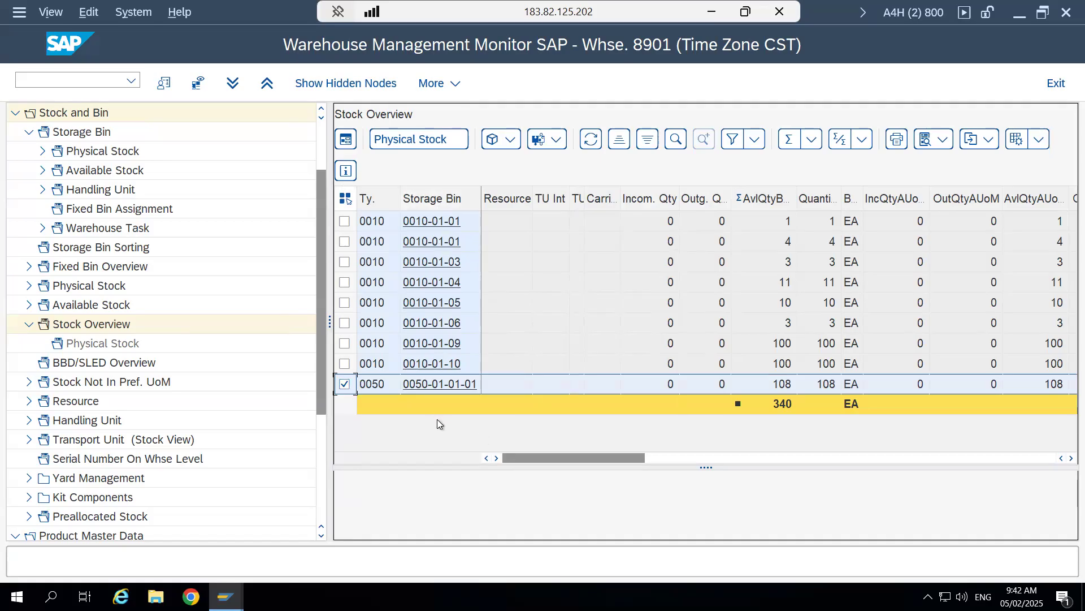
pyautogui.click(591, 143)
pyautogui.click(785, 393)
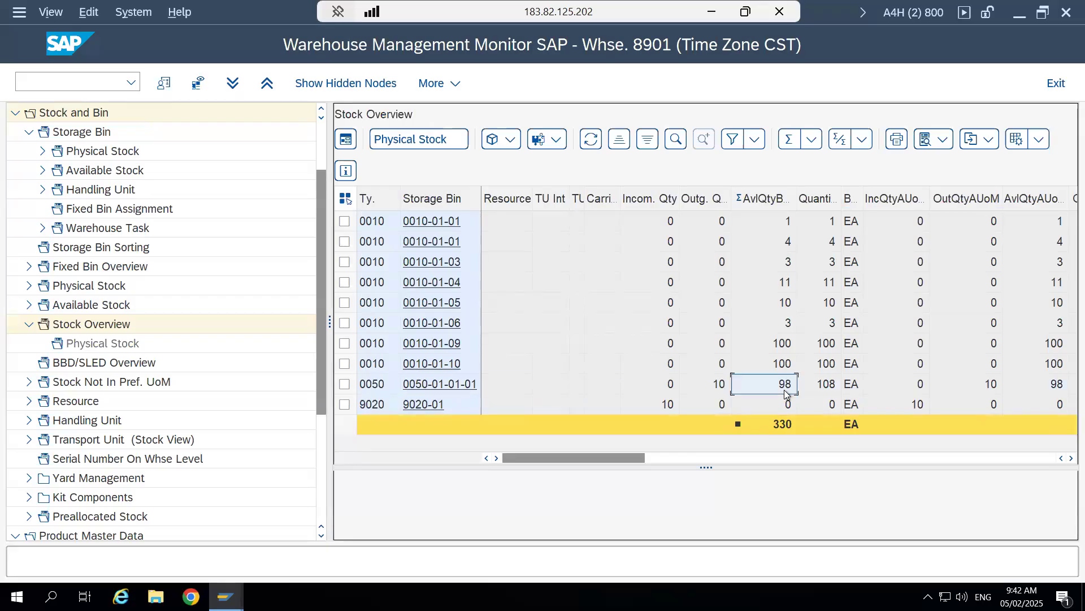
pyautogui.click(830, 386)
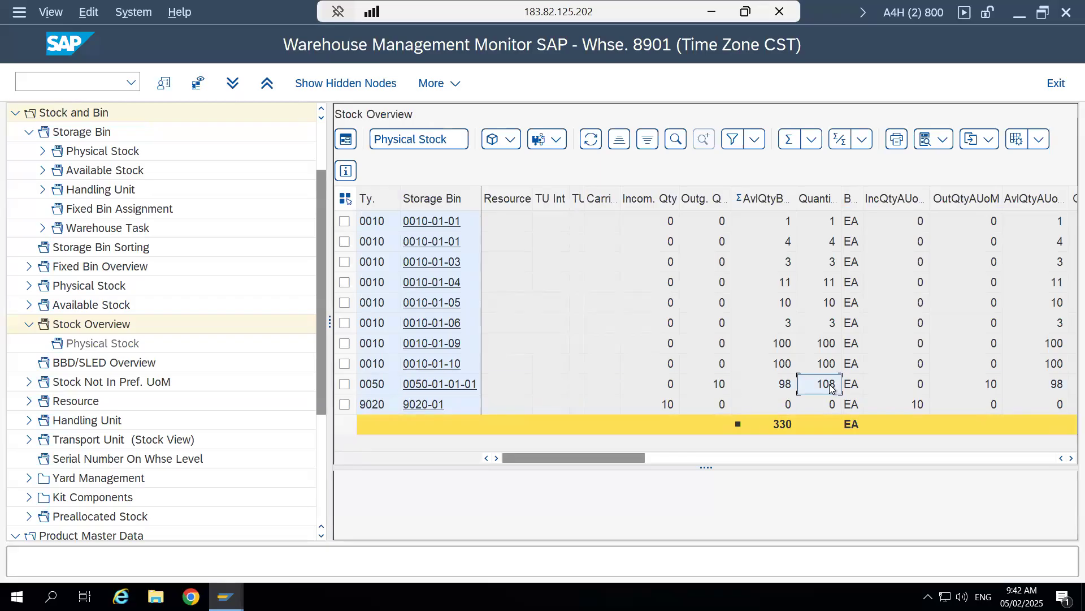
pyautogui.click(722, 388)
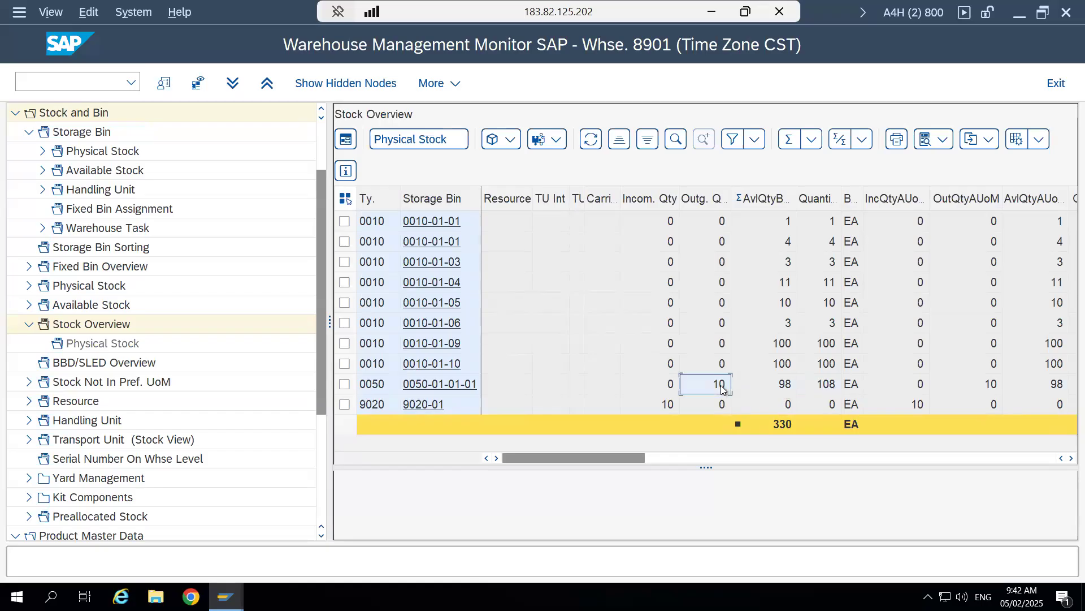
pyautogui.click(784, 385)
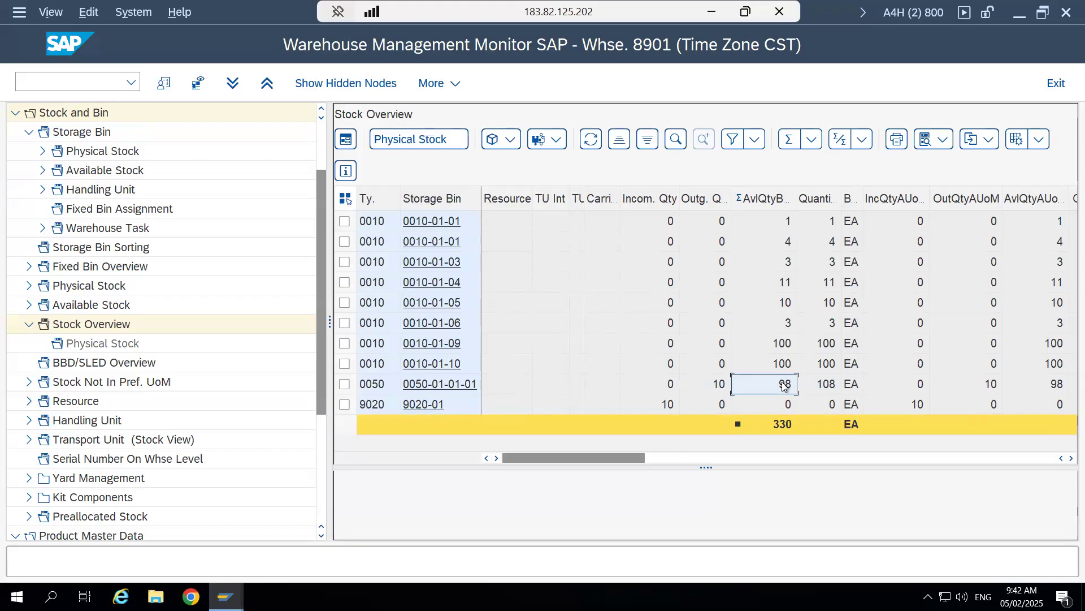
pyautogui.click(345, 405)
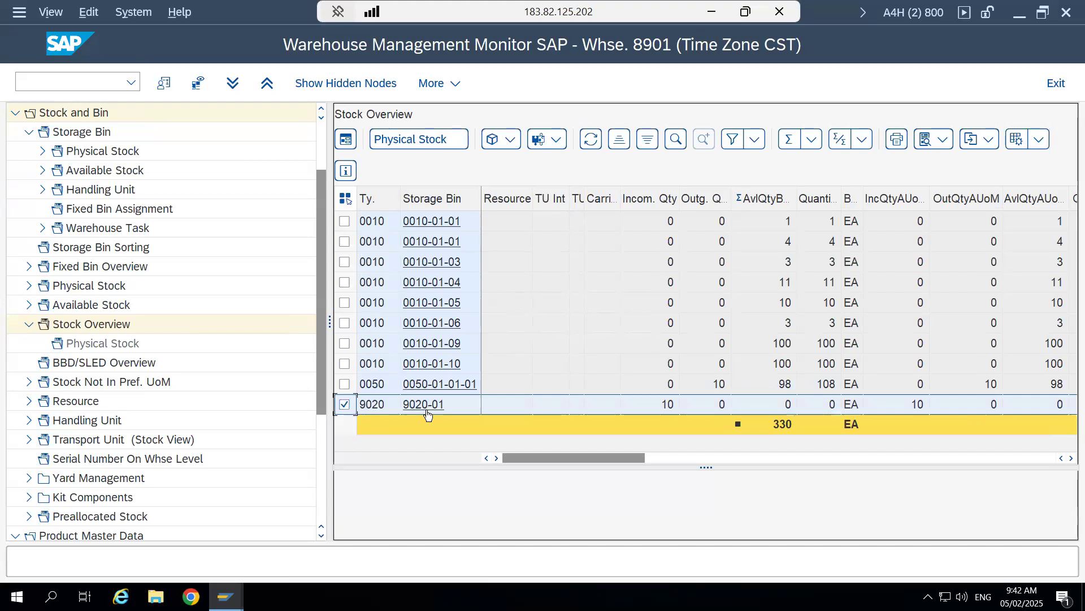
pyautogui.click(344, 384)
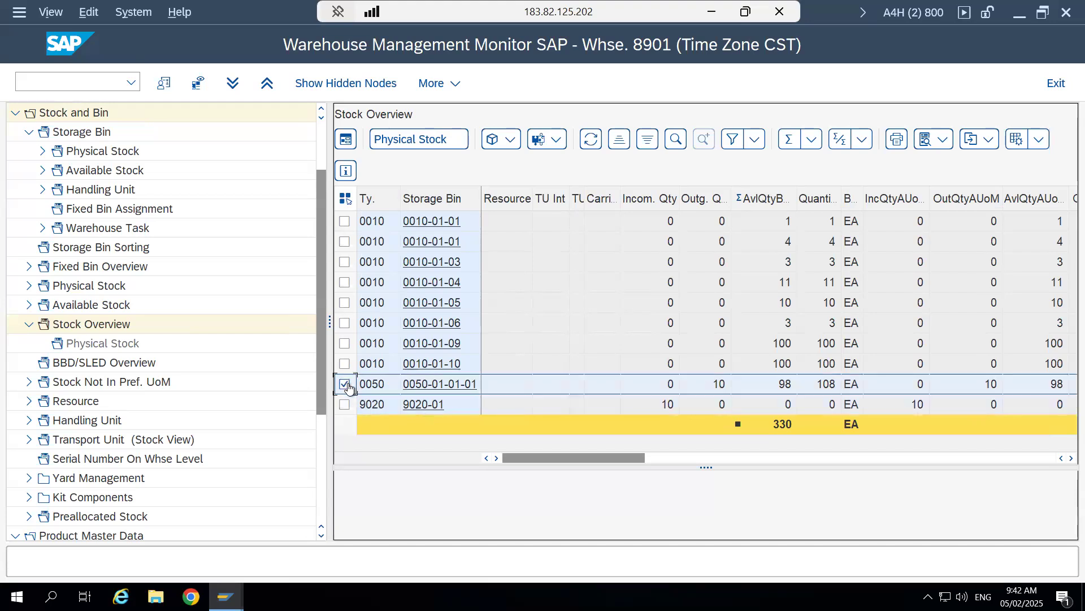
pyautogui.click(345, 405)
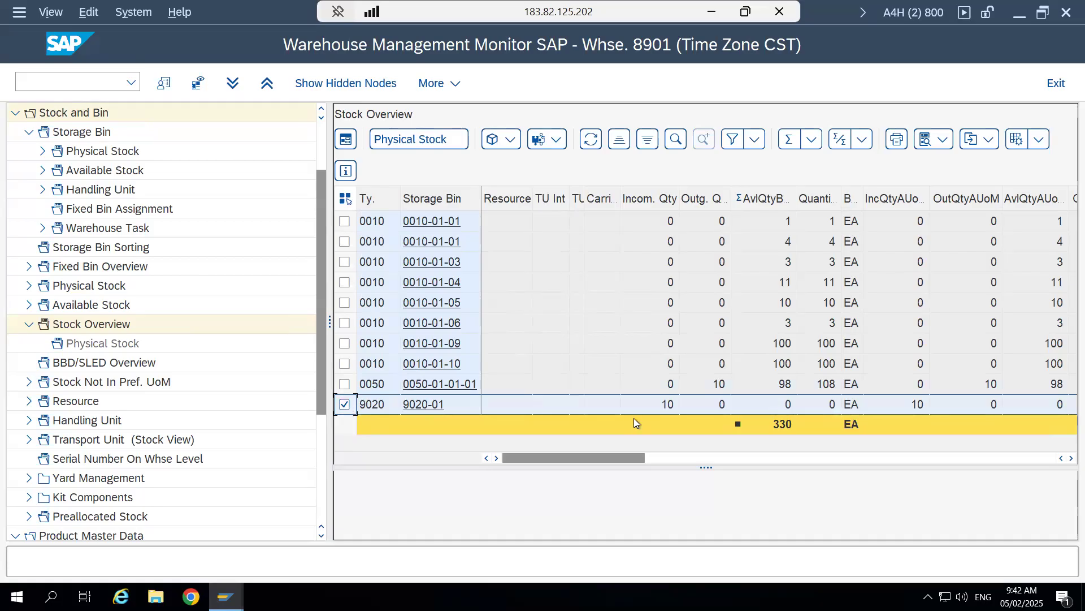
pyautogui.click(659, 405)
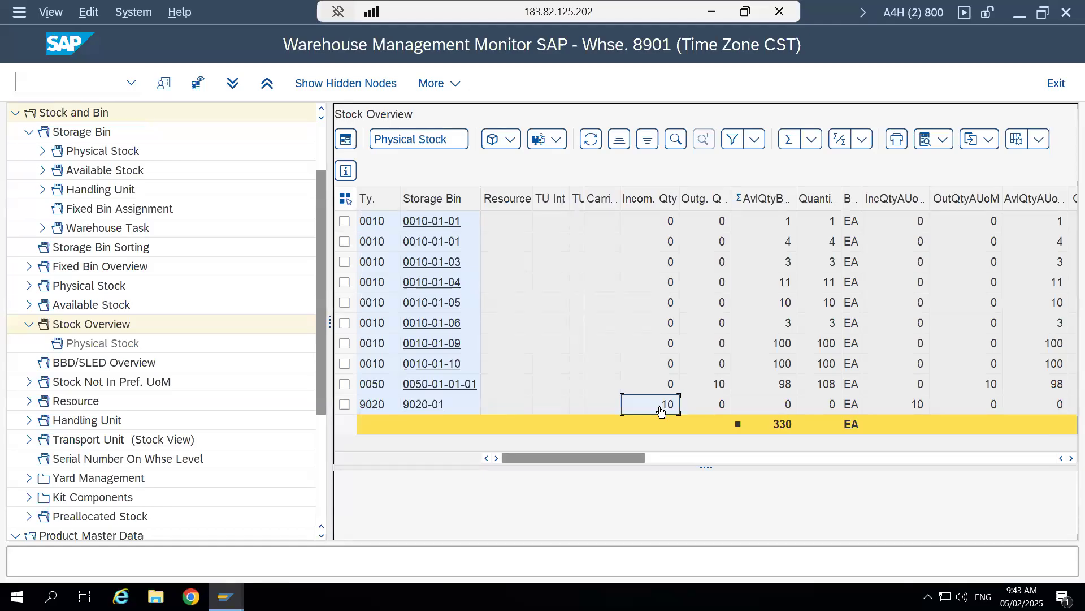
pyautogui.click(344, 405)
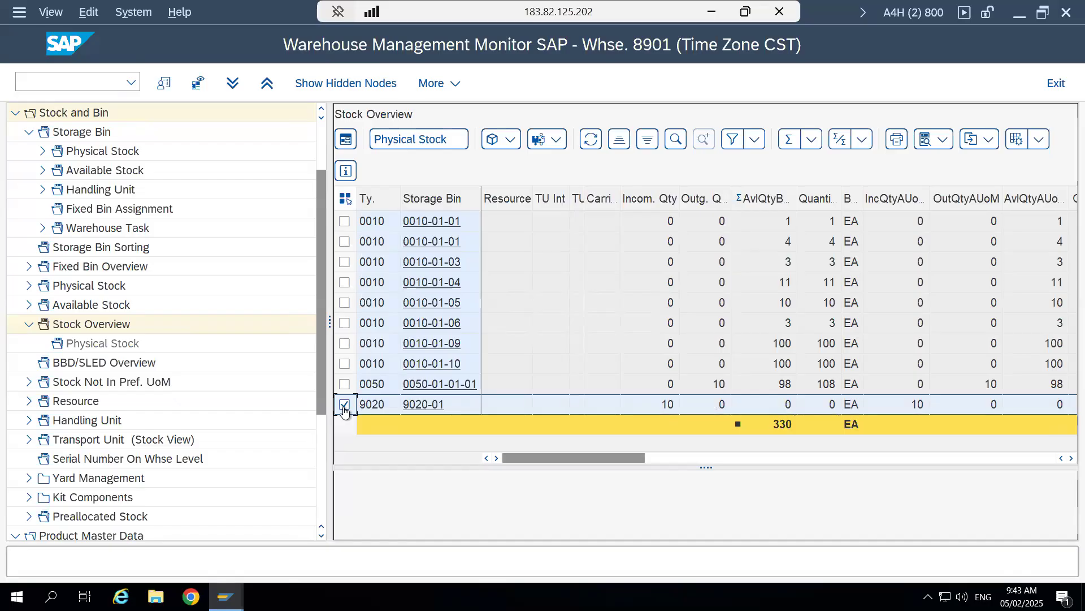
pyautogui.click(345, 384)
pyautogui.click(345, 405)
# - In the Stock Overview: Basic List session, refresh material 264 and check its unrestricted-use stock under AFS Available 4 Sale
pyautogui.click(242, 595)
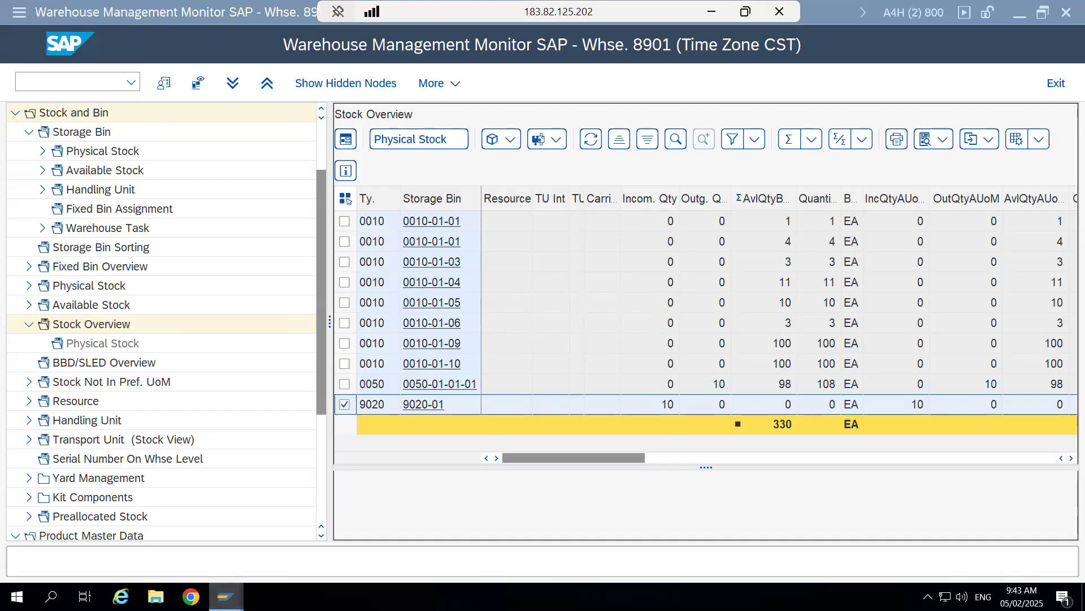
pyautogui.click(188, 534)
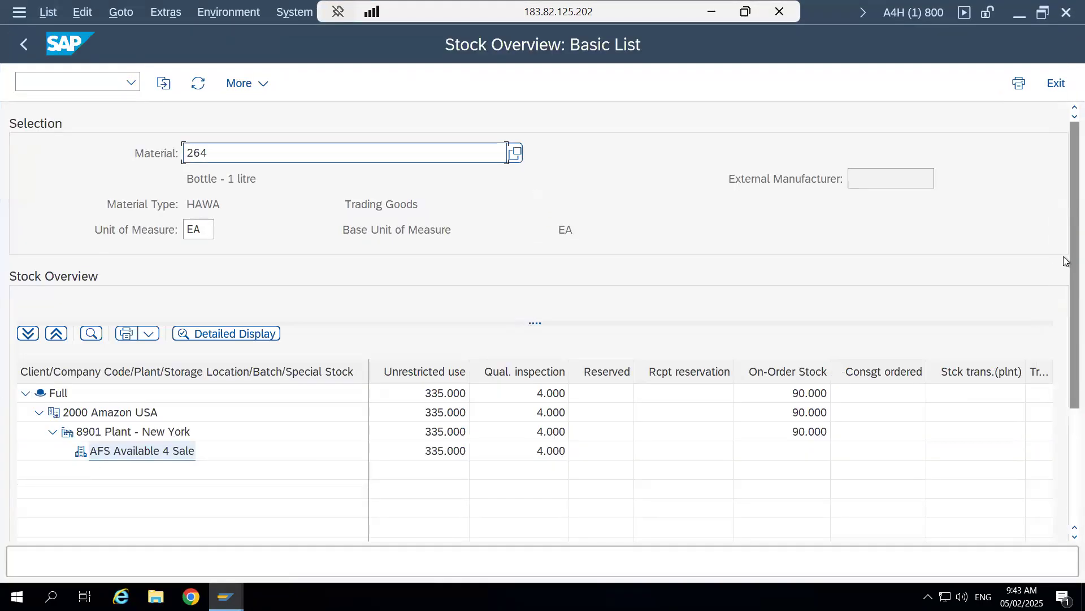
pyautogui.scroll(-5, 1063, 351)
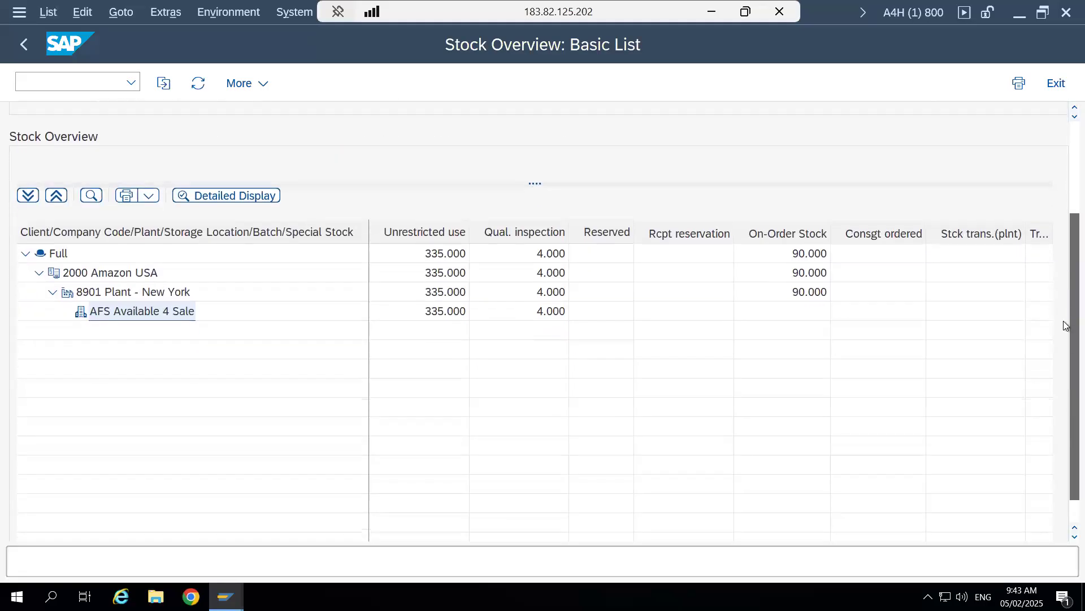
pyautogui.scroll(5, 1063, 300)
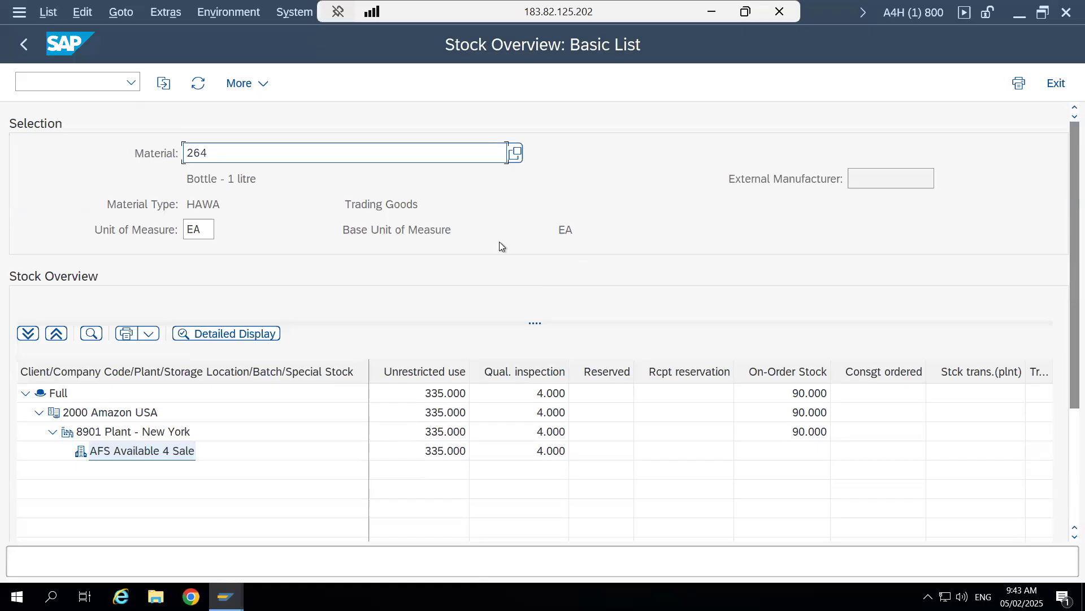
pyautogui.click(198, 85)
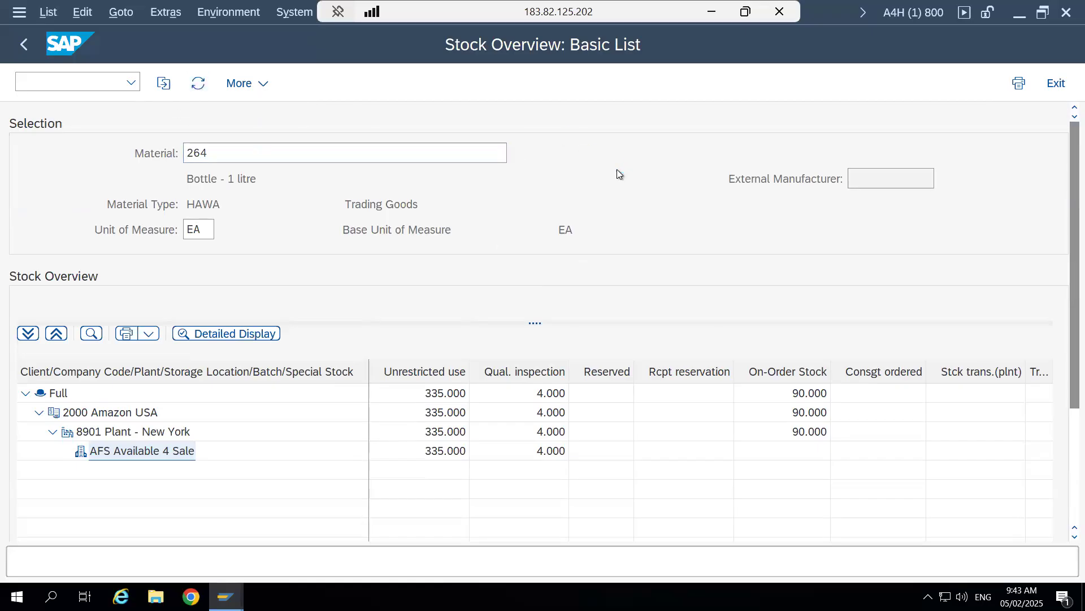
pyautogui.click(438, 451)
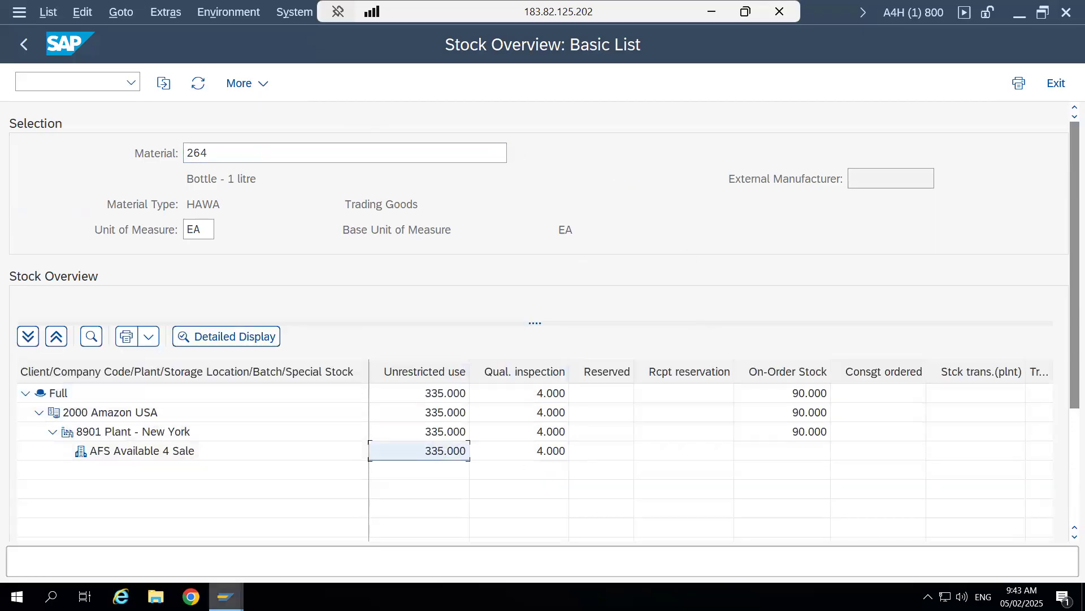
# - Confirm and save the open warehouse order in the Confirm Warehouse Task session, and return to outbound delivery order 11
pyautogui.moveTo(227, 596)
pyautogui.click(348, 554)
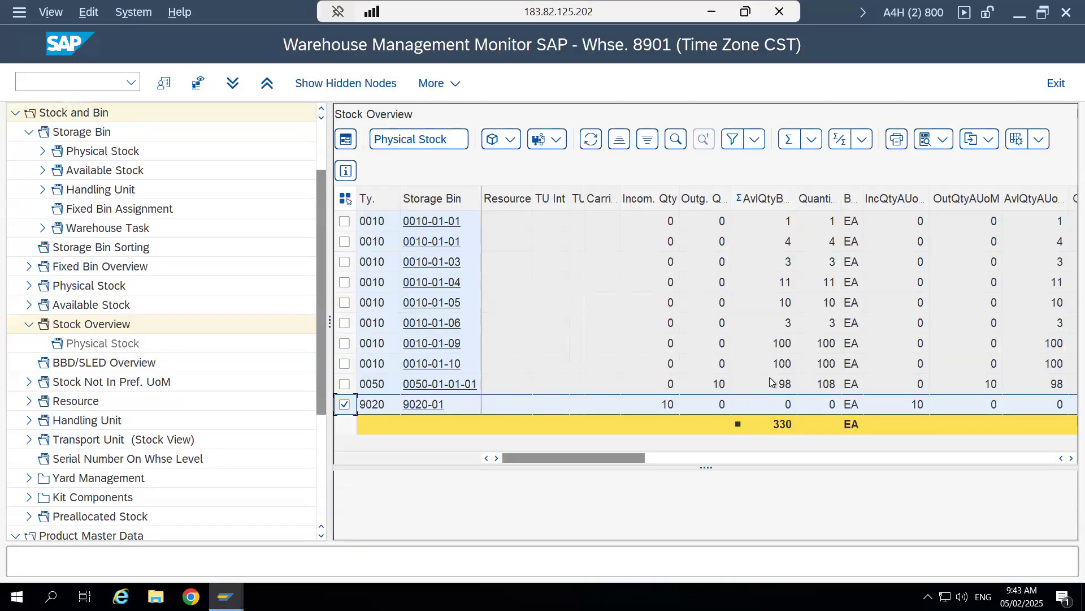
pyautogui.moveTo(227, 596)
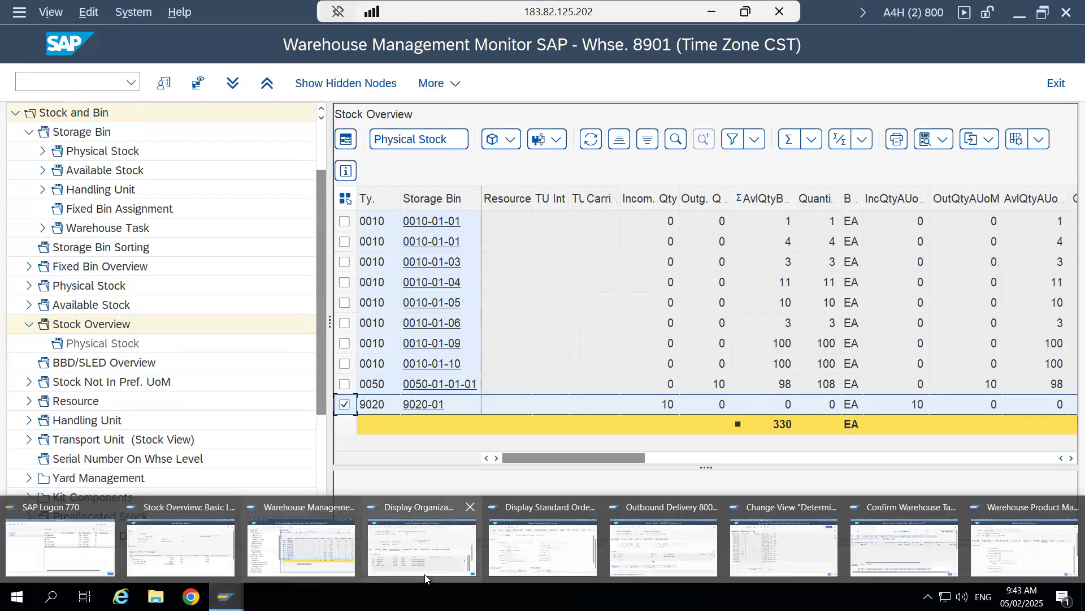
pyautogui.click(905, 547)
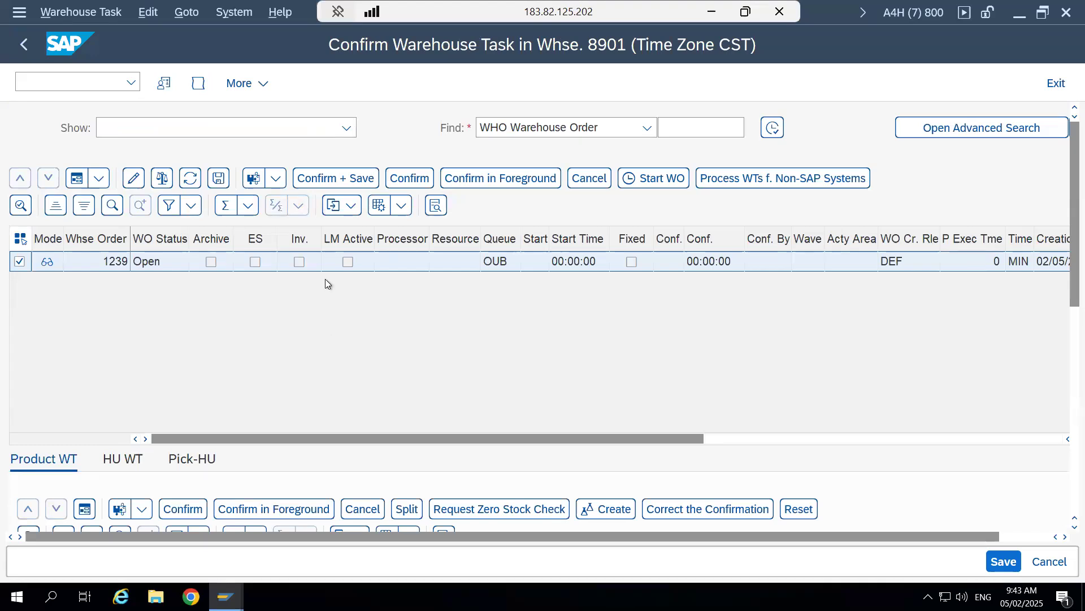
pyautogui.click(335, 179)
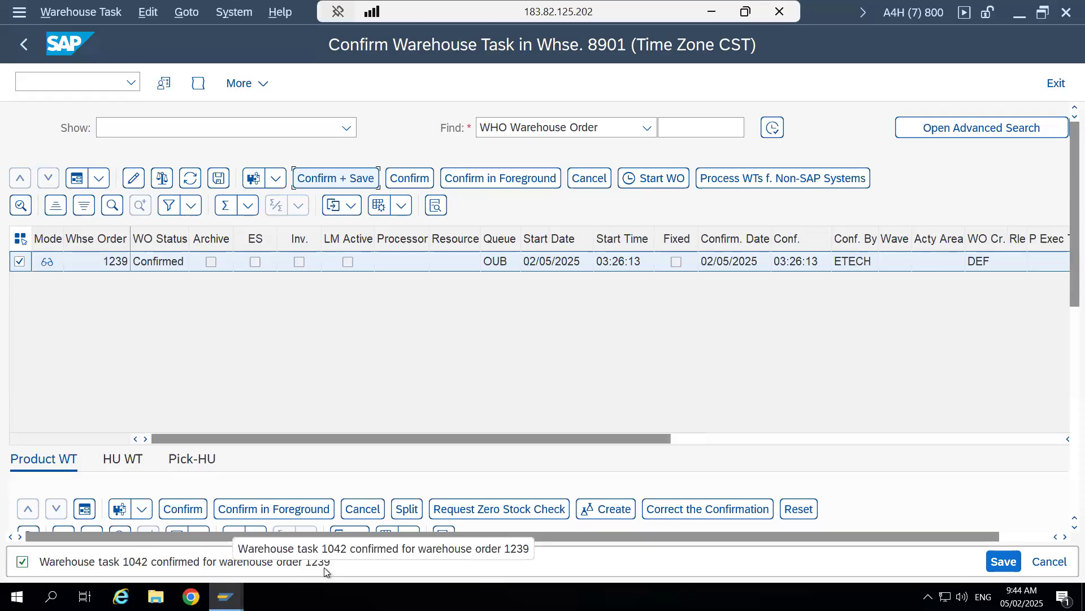
pyautogui.click(24, 45)
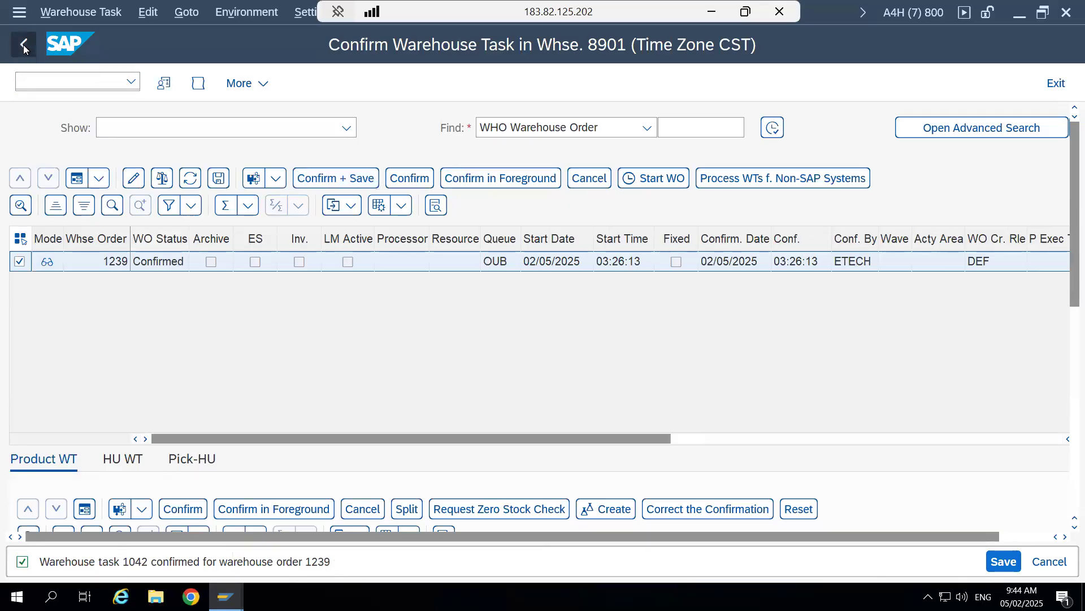
pyautogui.click(24, 45)
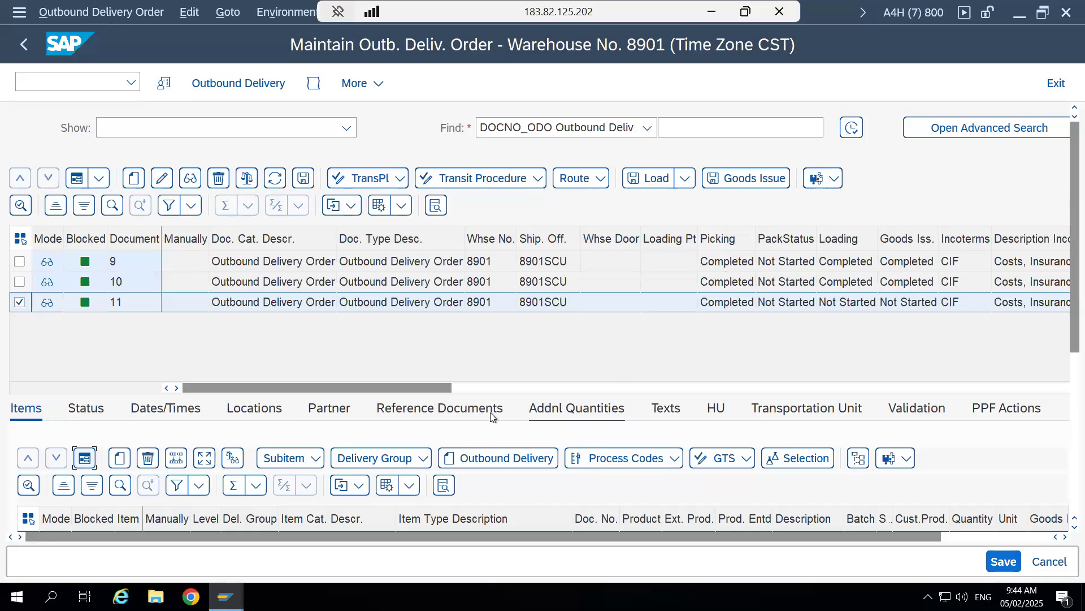
pyautogui.moveTo(226, 596)
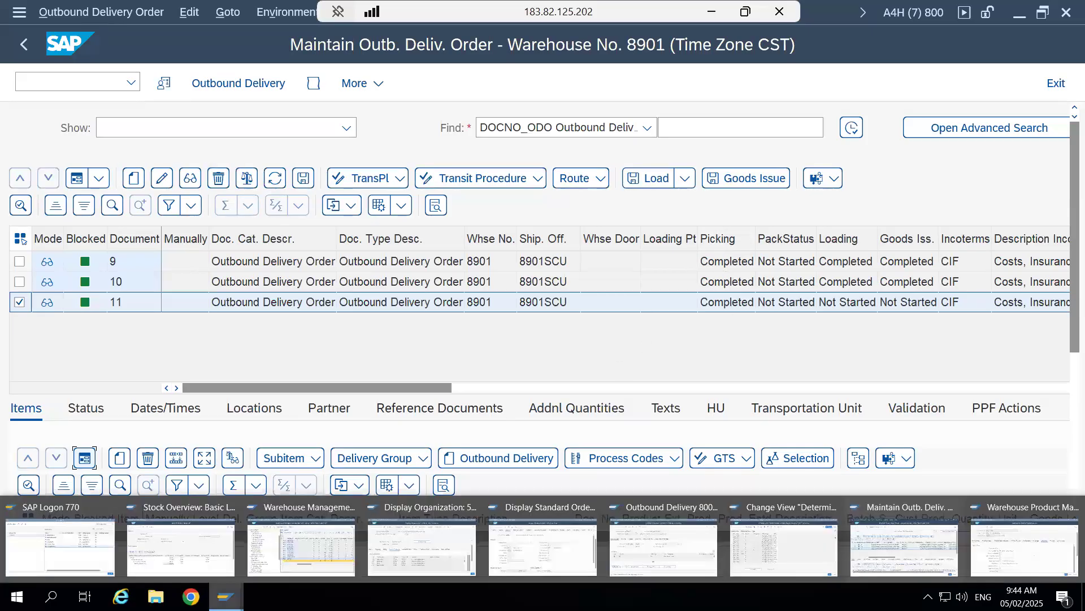
pyautogui.click(296, 559)
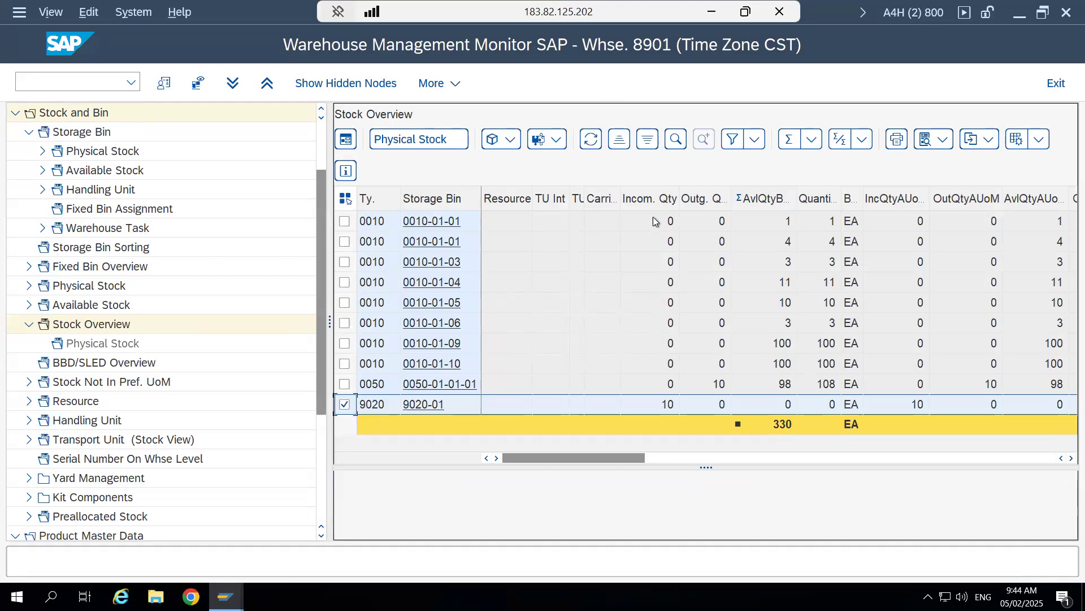
pyautogui.click(703, 202)
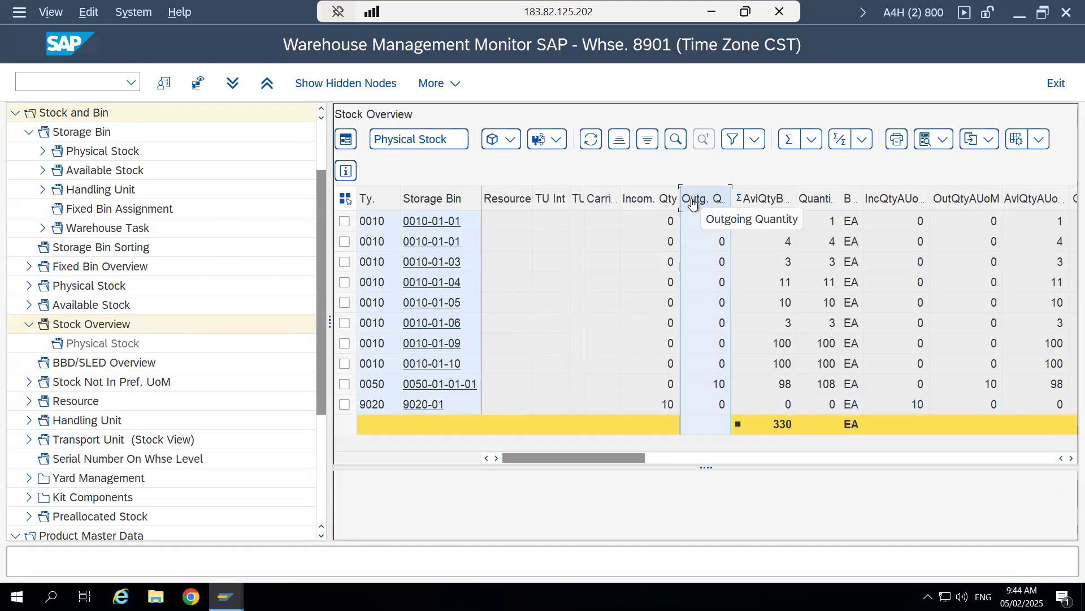
pyautogui.click(658, 203)
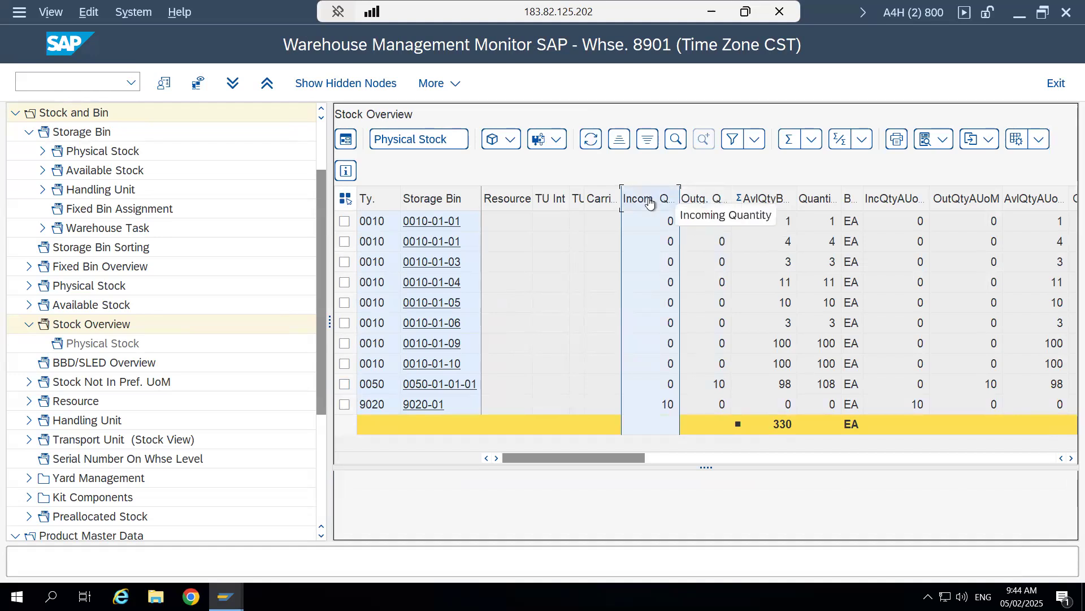
pyautogui.click(778, 384)
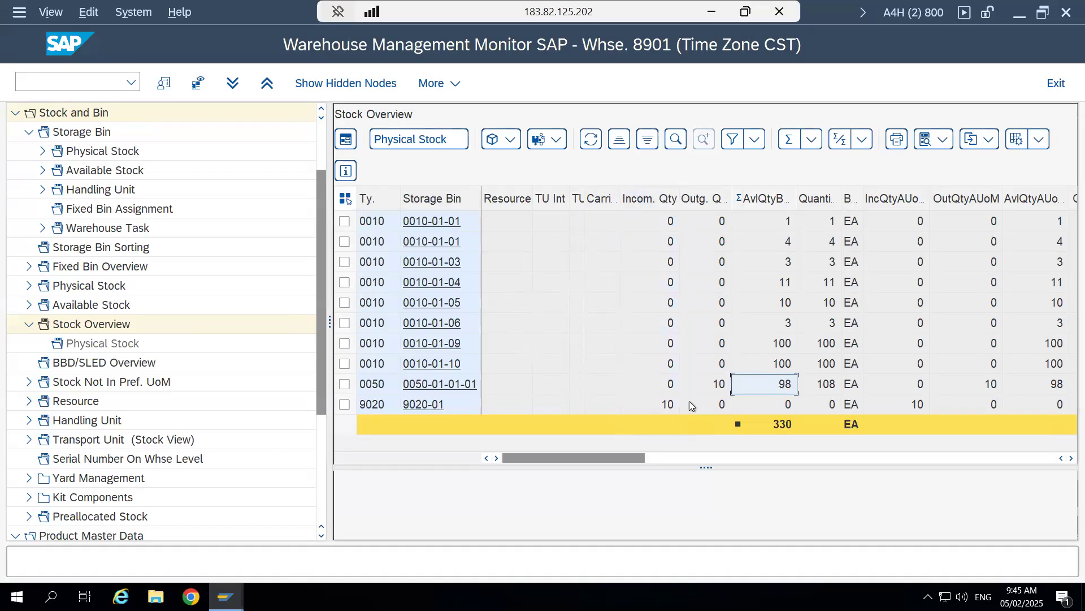
pyautogui.click(785, 404)
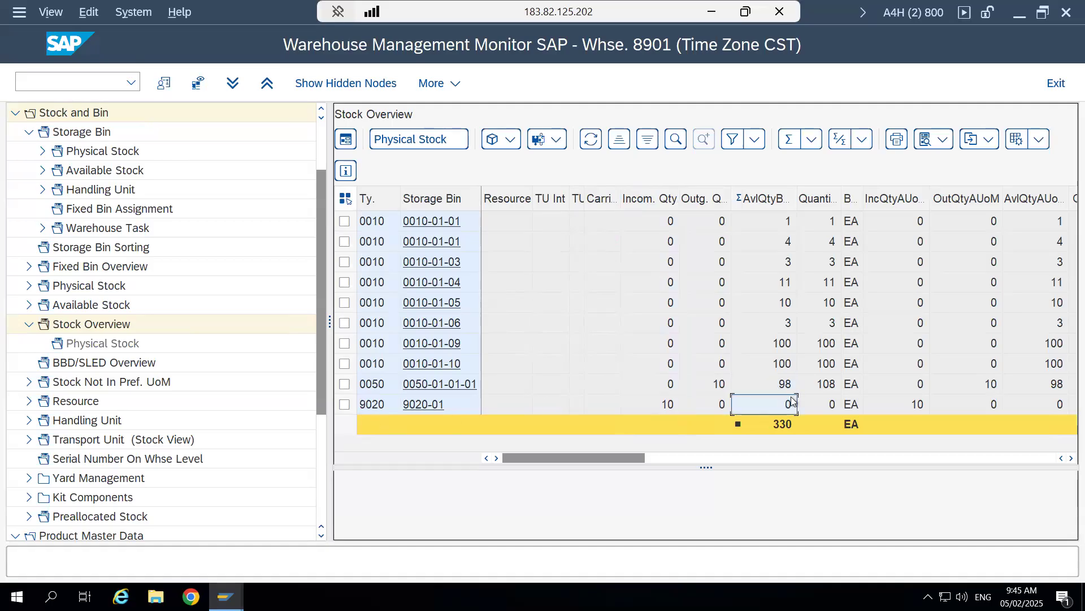
pyautogui.click(592, 142)
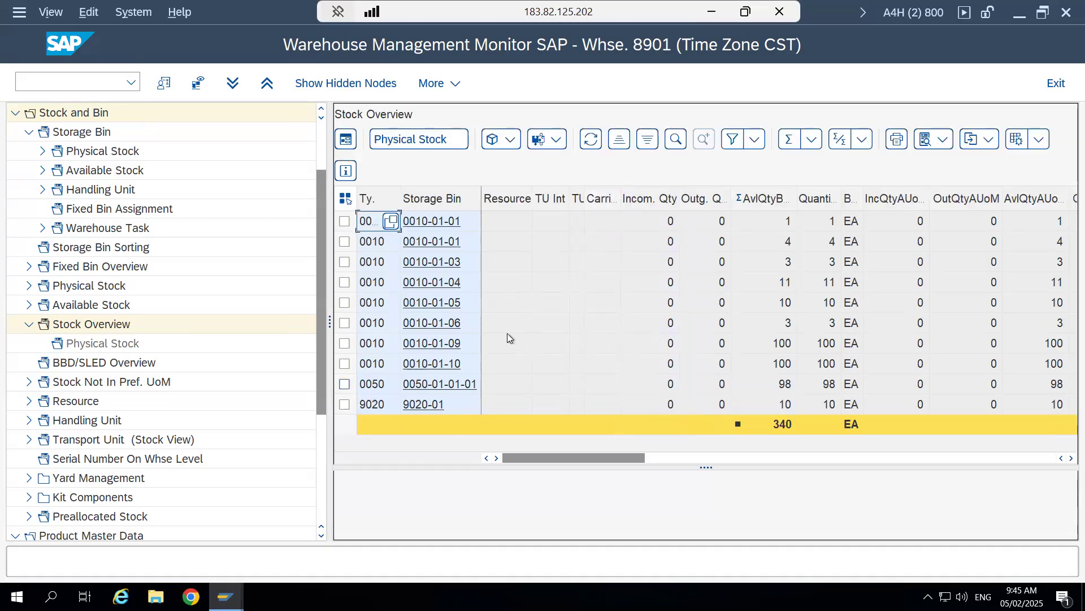
pyautogui.click(344, 383)
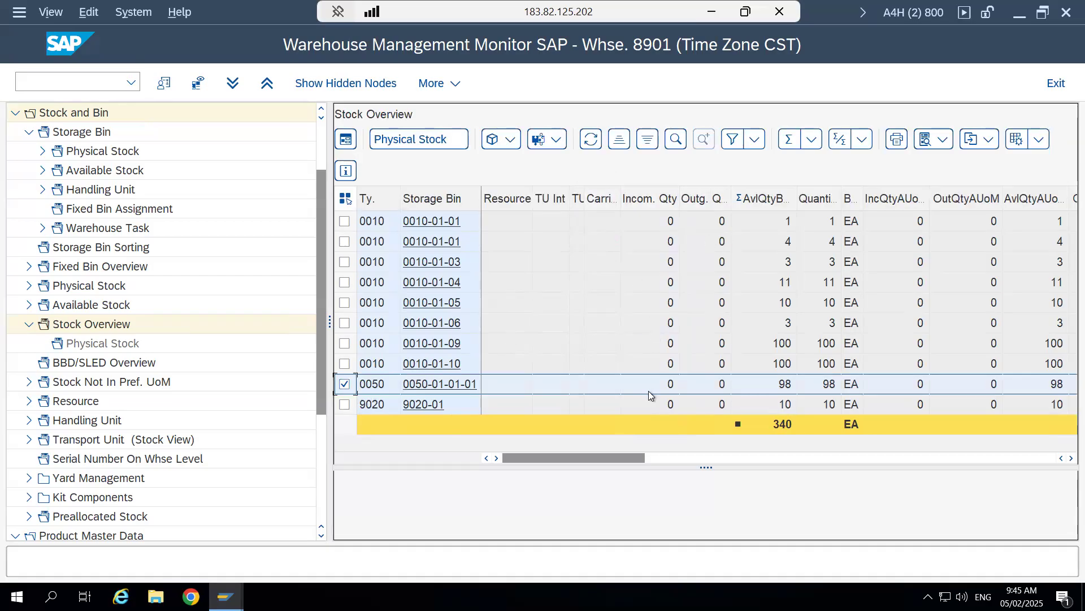
pyautogui.click(790, 385)
pyautogui.click(817, 386)
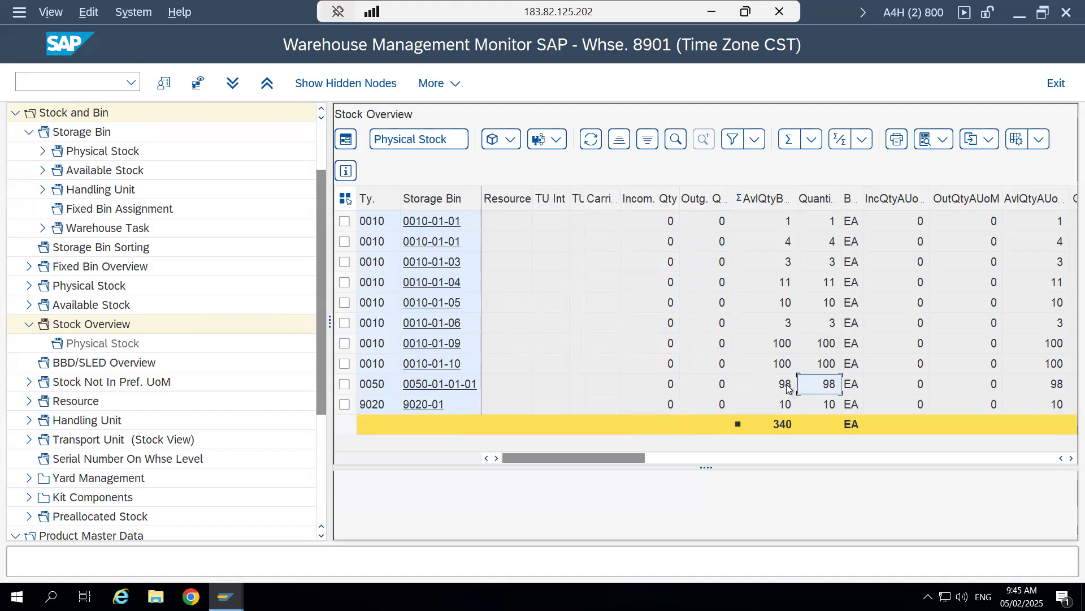
pyautogui.click(345, 404)
pyautogui.click(783, 411)
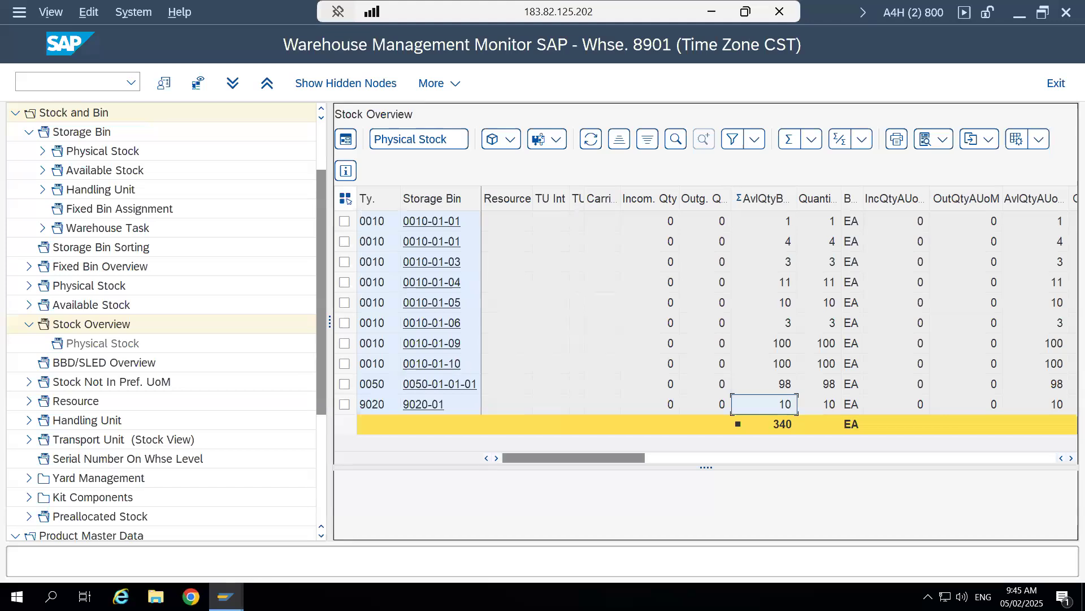
# - Refresh the basic stock list of material 264 and check the unrestricted and quality inspection stock of AFS Available 4 Sale
pyautogui.moveTo(226, 595)
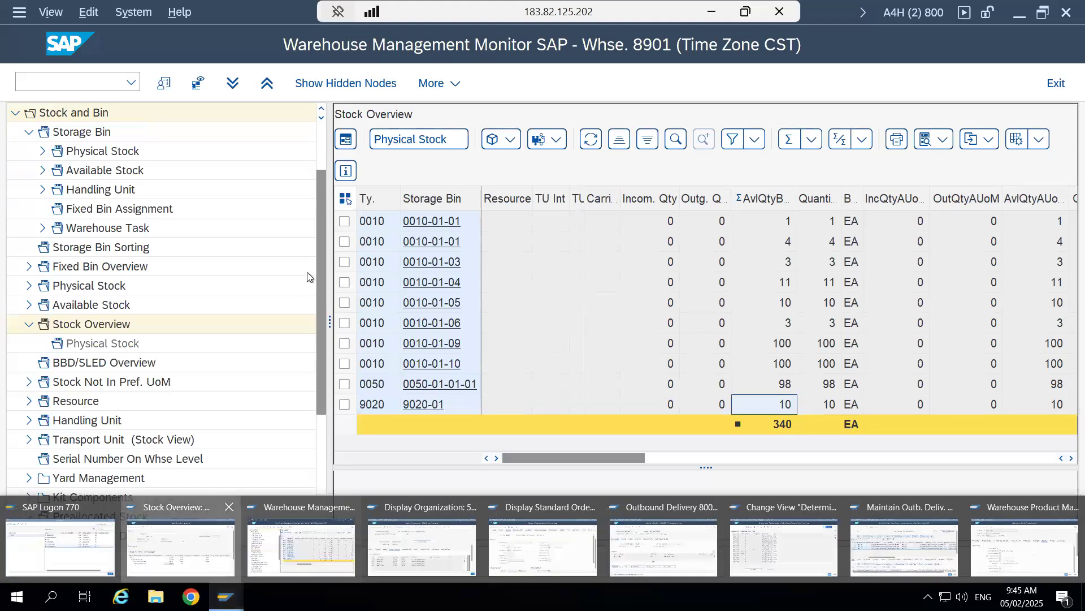
pyautogui.click(192, 534)
pyautogui.click(198, 83)
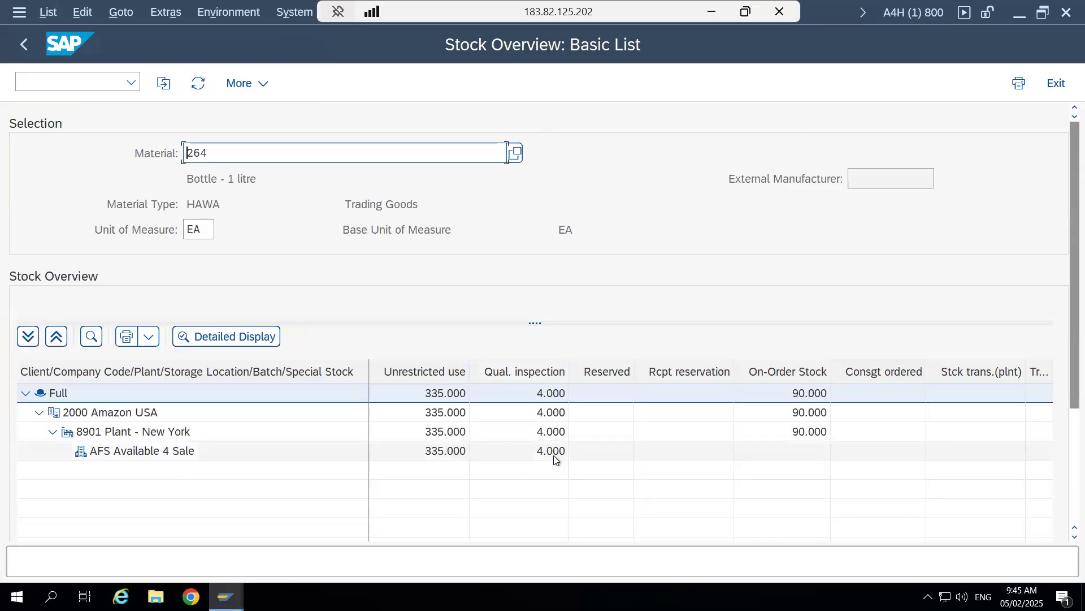
pyautogui.click(554, 455)
# - Switch to the Excel warehouse layout and trace the stock movement from fixed bin storage 0050 to outbound staging area 9020
pyautogui.moveTo(226, 596)
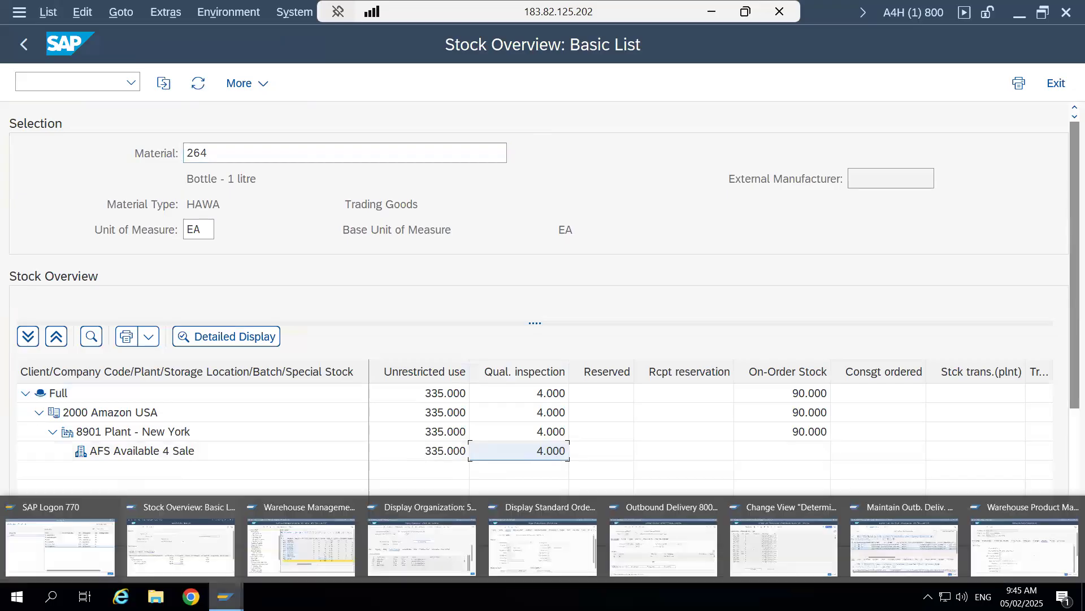
pyautogui.click(303, 555)
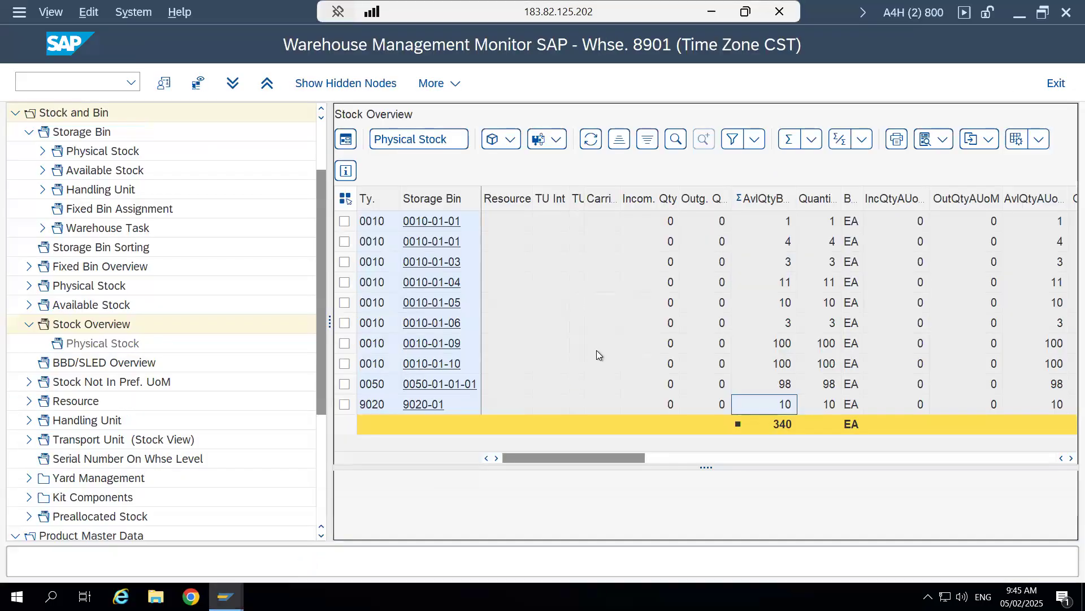
pyautogui.click(712, 15)
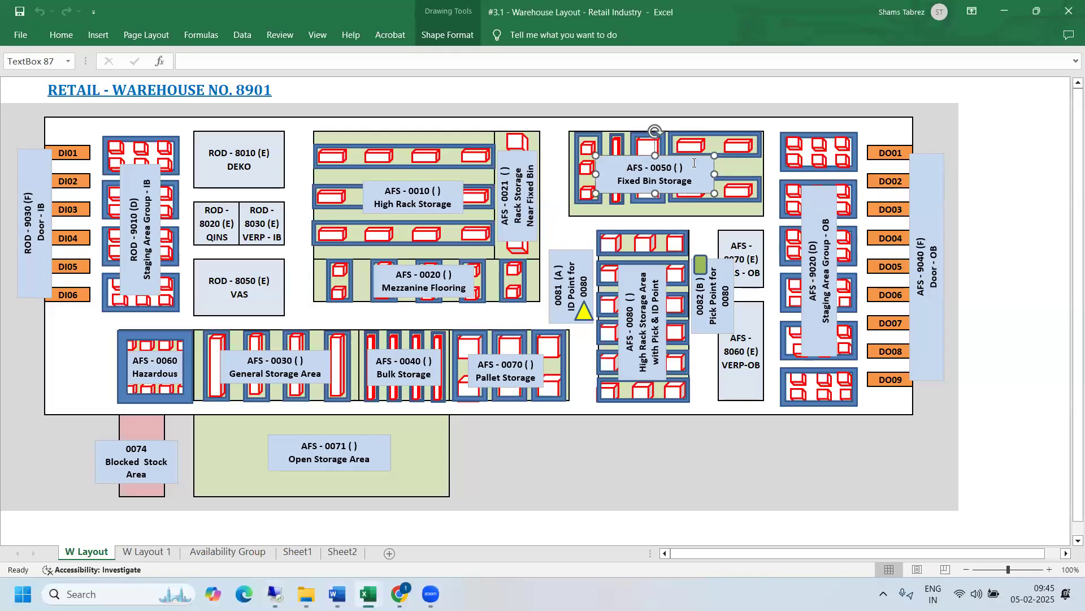
pyautogui.click(588, 148)
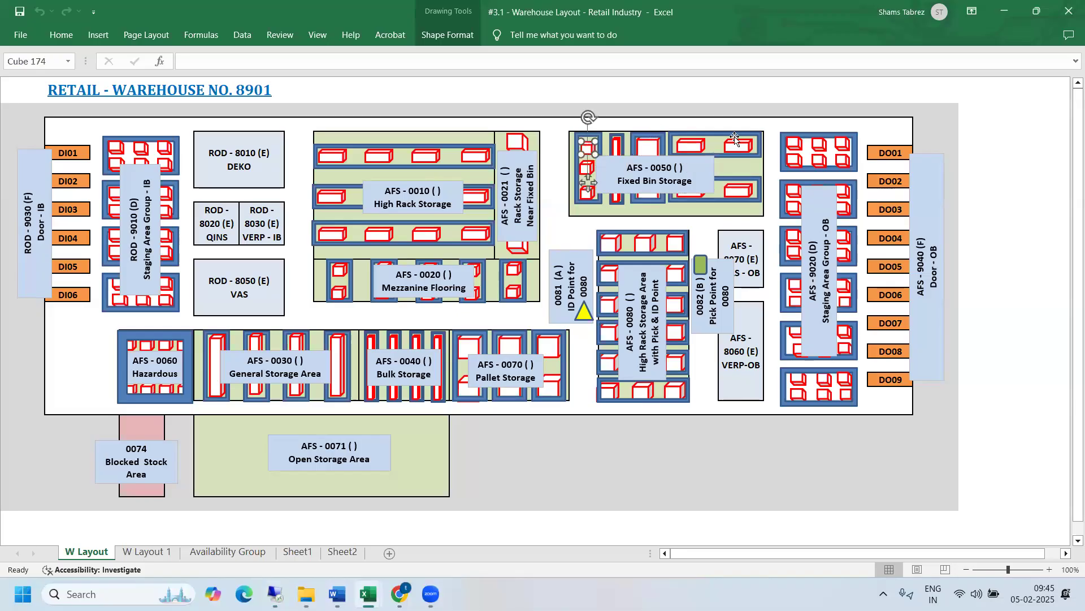
pyautogui.click(797, 145)
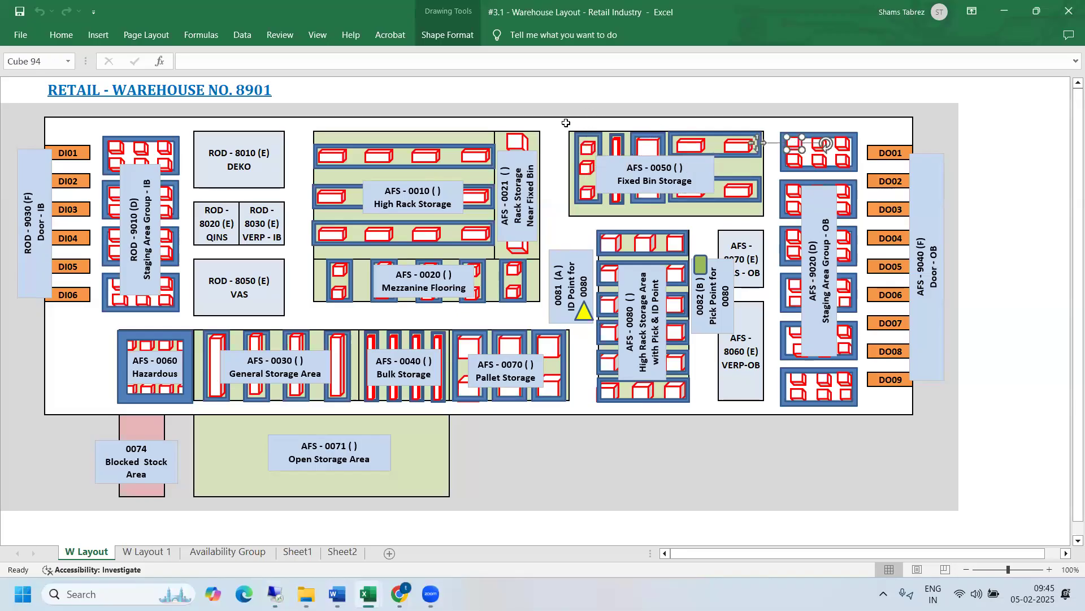
pyautogui.moveTo(566, 123); pyautogui.dragTo(848, 397)
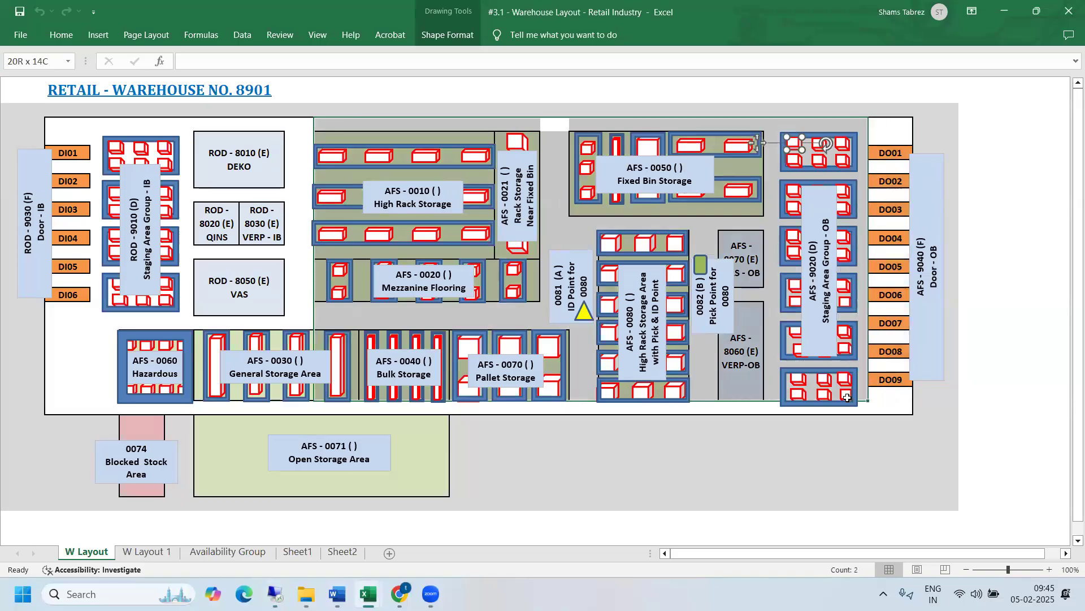
pyautogui.click(749, 446)
pyautogui.moveTo(571, 124); pyautogui.dragTo(850, 407)
pyautogui.click(655, 160)
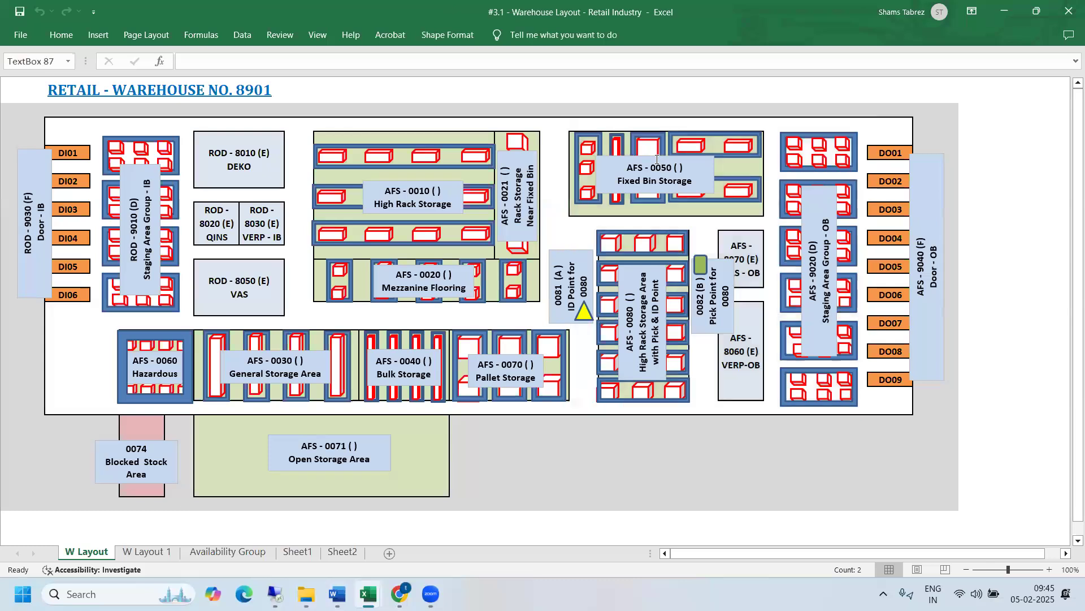
pyautogui.click(806, 190)
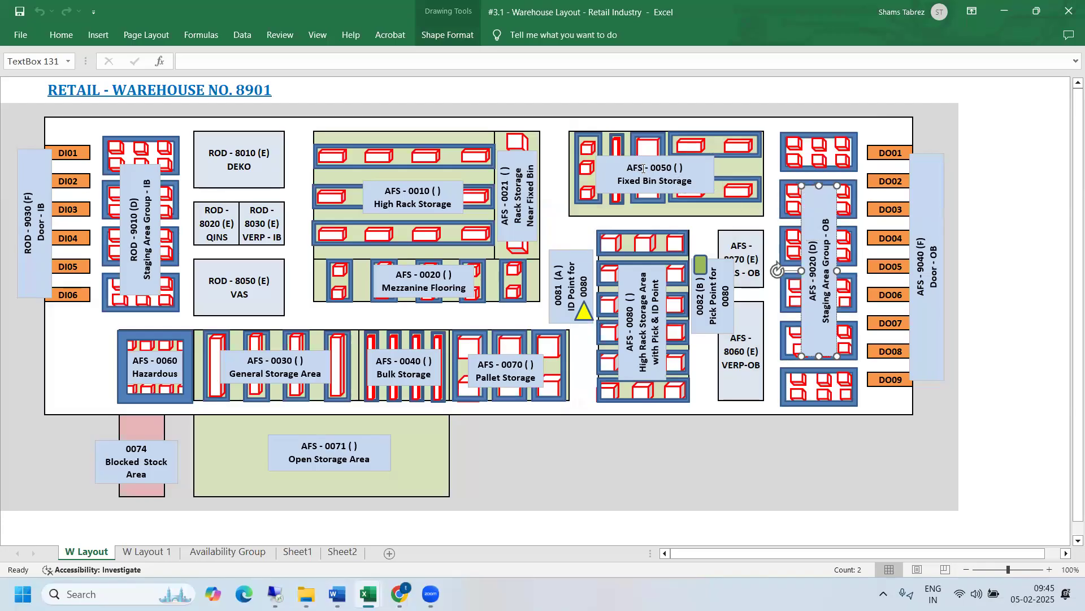
# - Compare fixed bin storage 0050 with outbound staging area group 9020 on the warehouse layout
pyautogui.moveTo(644, 169); pyautogui.dragTo(627, 170)
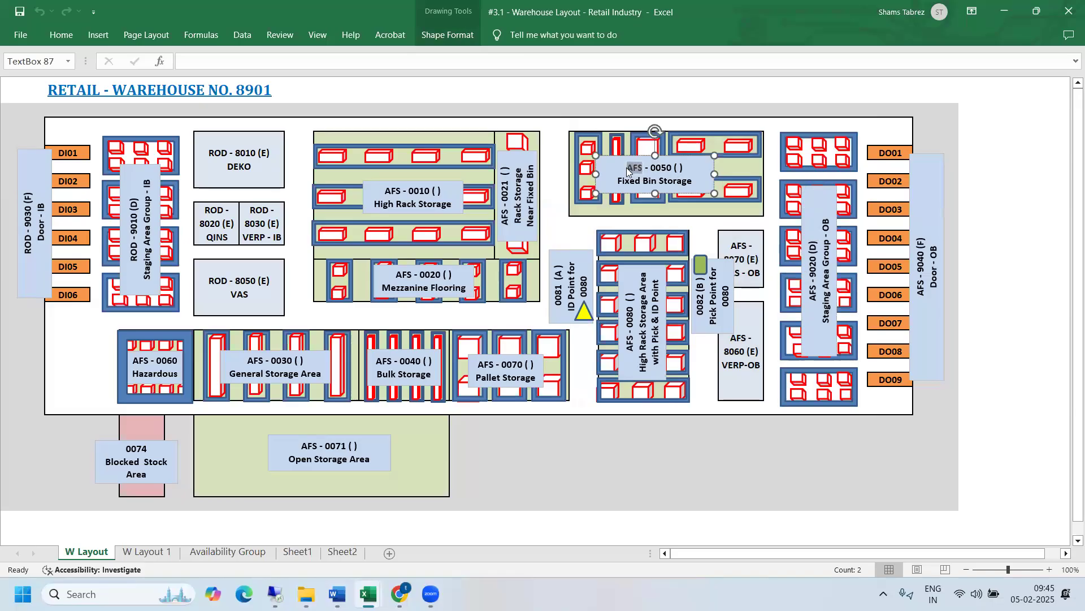
pyautogui.click(816, 295)
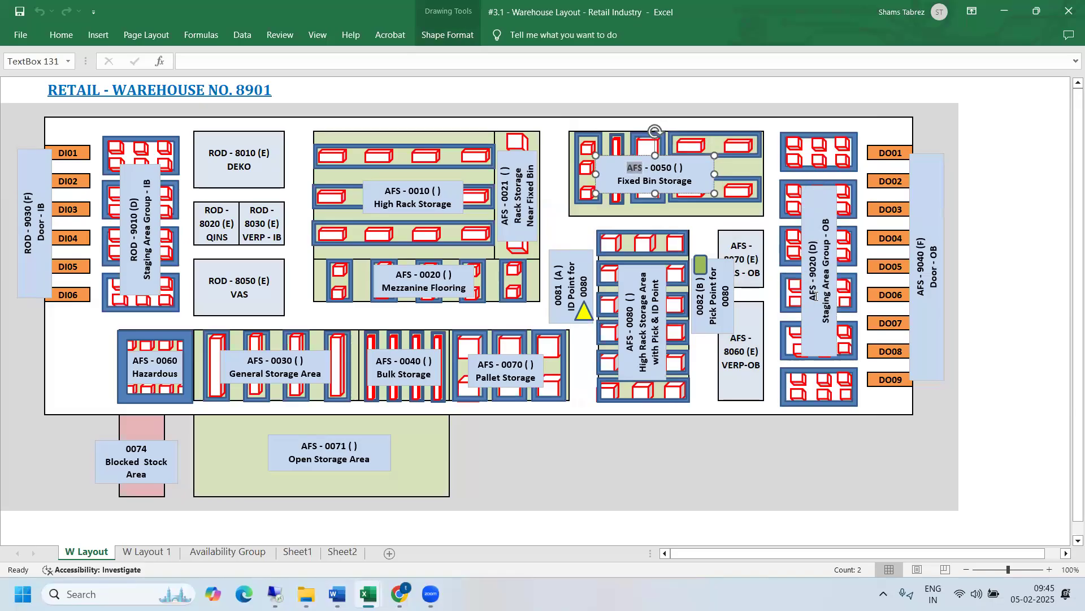
pyautogui.click(665, 164)
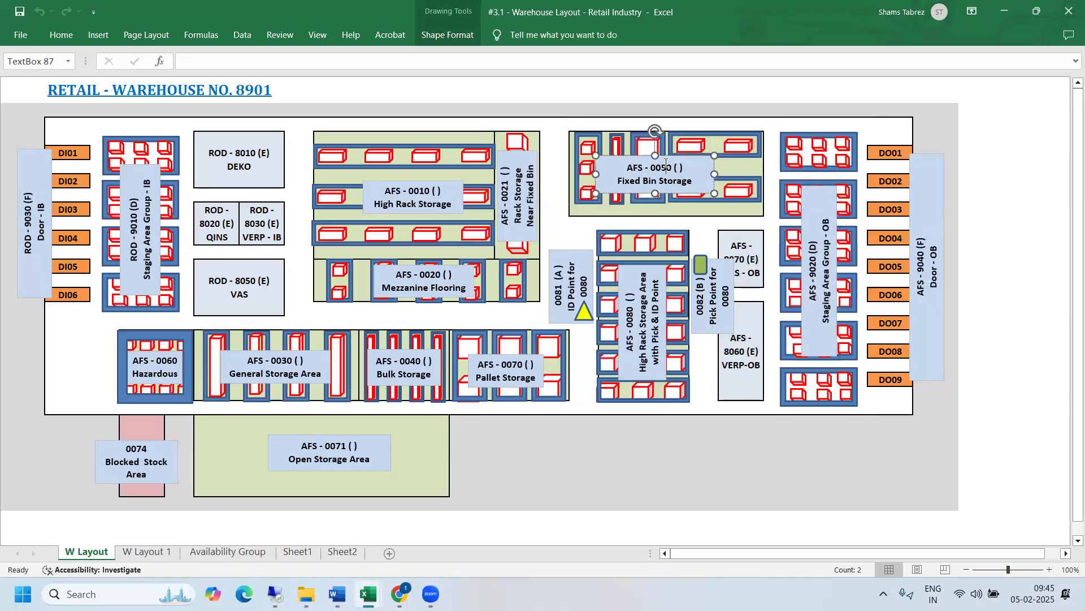
pyautogui.click(817, 190)
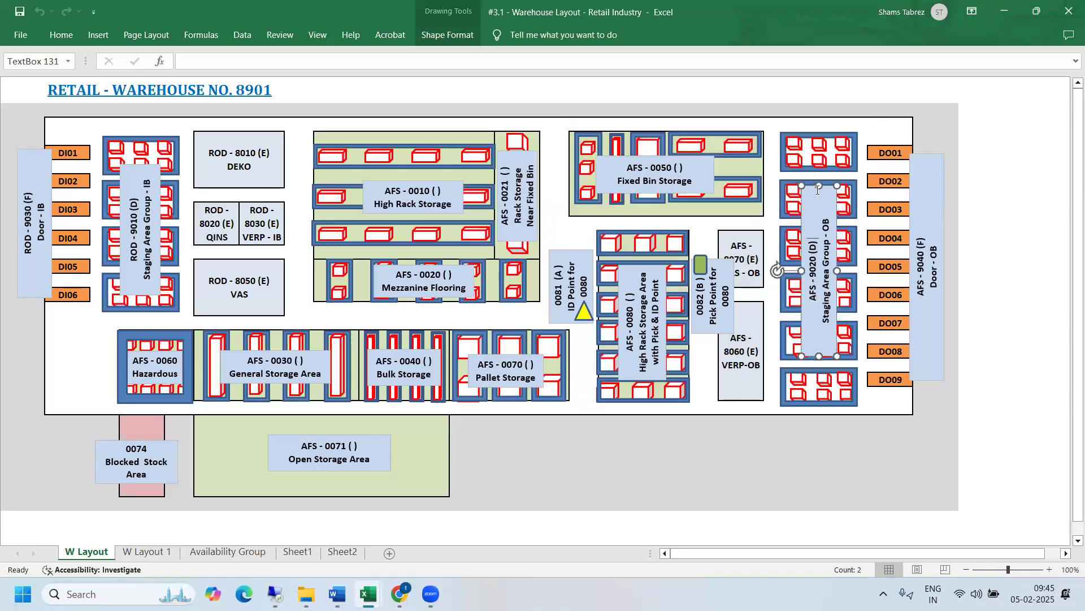
pyautogui.doubleClick(813, 290)
pyautogui.doubleClick(634, 167)
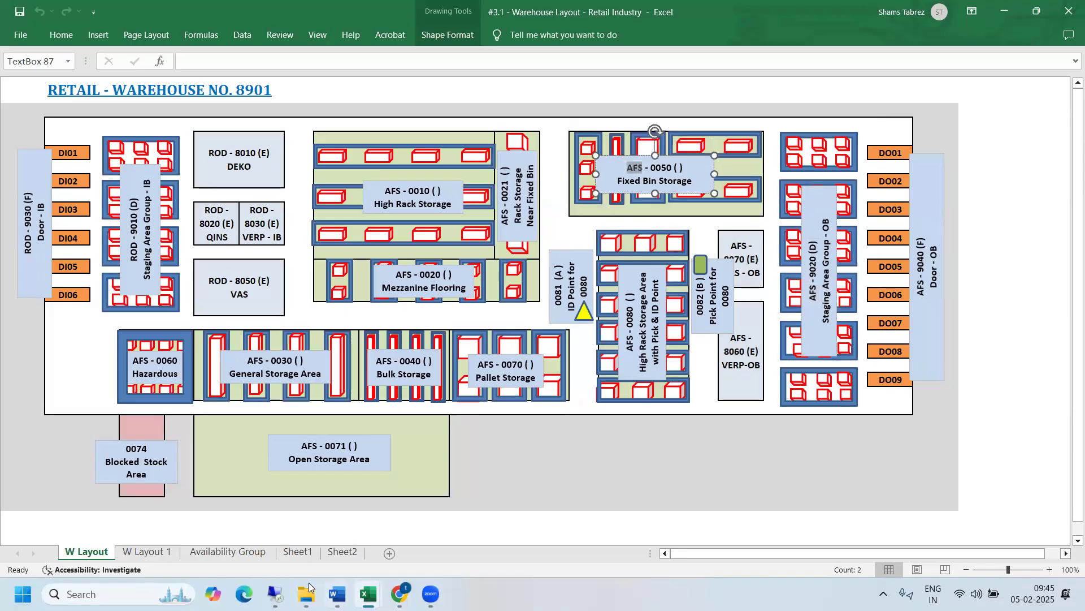
# - Switch to SAP and review the monitor's stock overview, the basic list of material 264 and outbound delivery order 11
pyautogui.moveTo(276, 592)
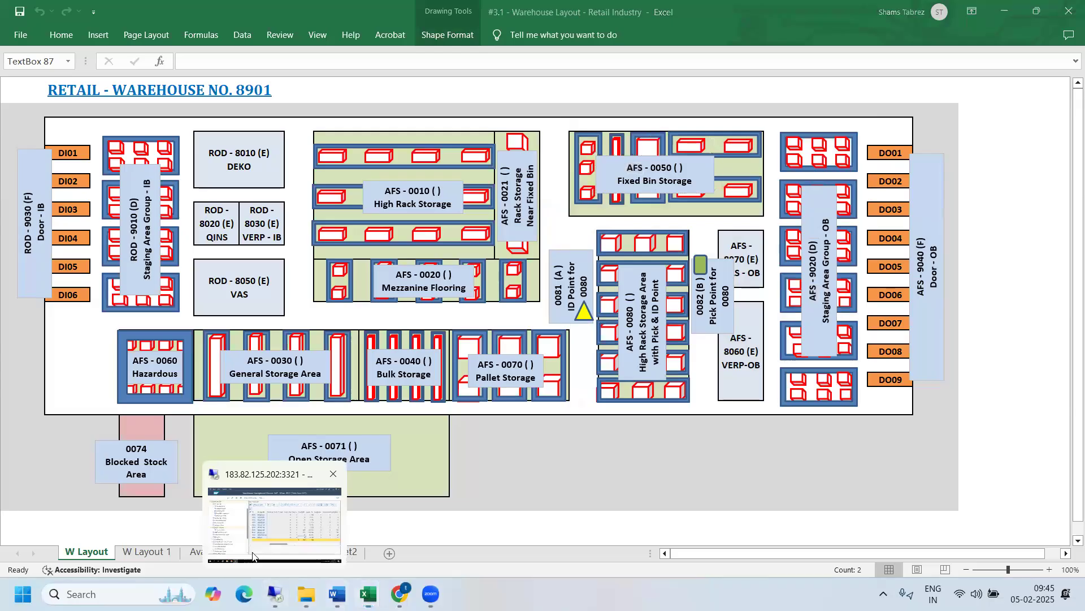
pyautogui.click(253, 557)
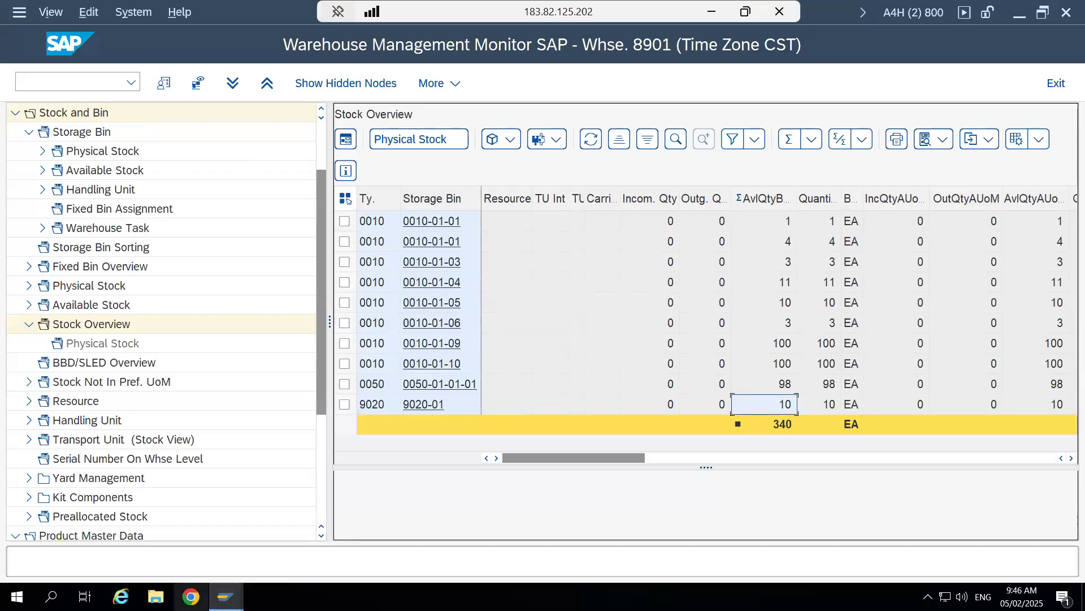
pyautogui.moveTo(226, 597)
pyautogui.click(182, 540)
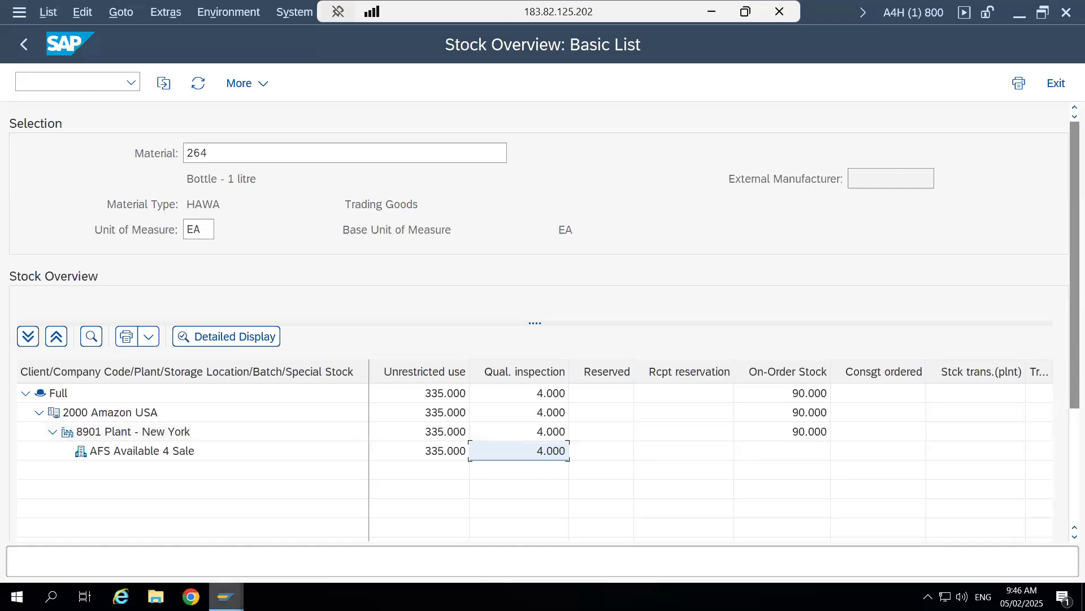
pyautogui.moveTo(226, 597)
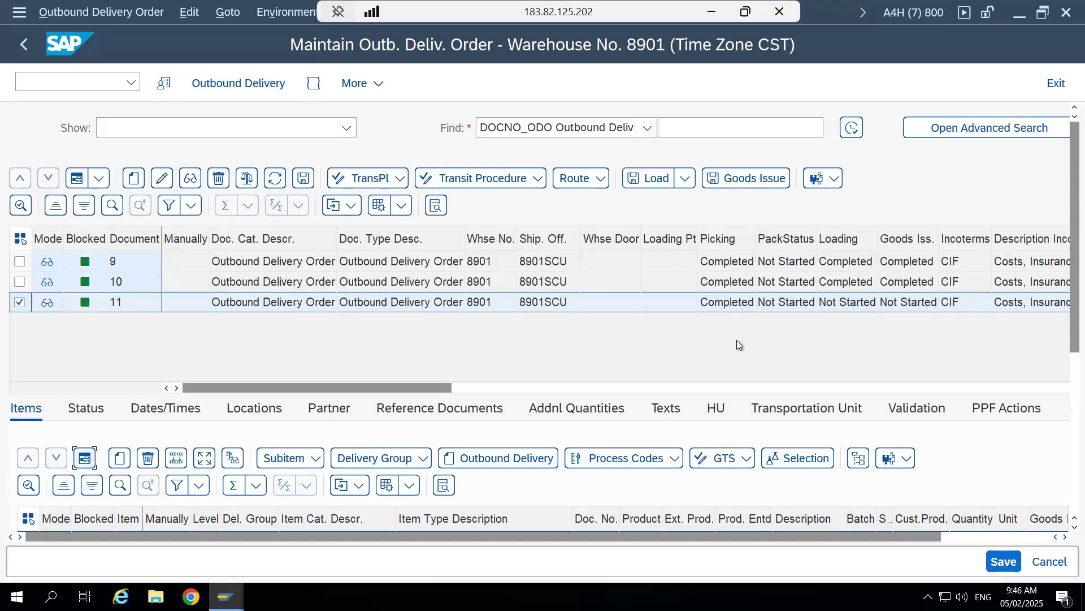
# - Switch to the Excel warehouse layout and examine the bins of outbound staging area group 9020
pyautogui.click(710, 15)
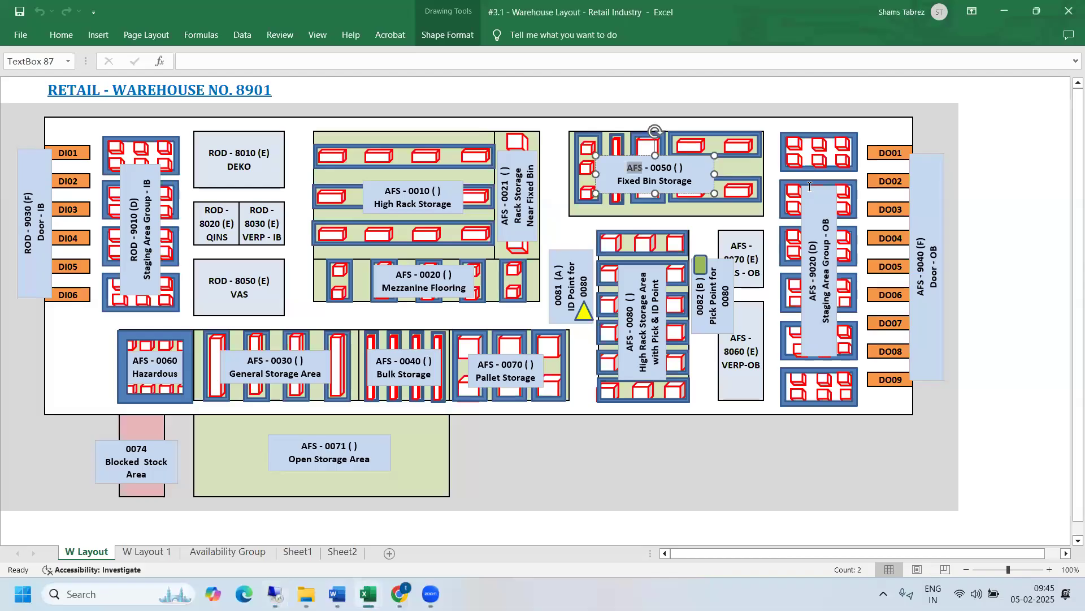
pyautogui.click(809, 187)
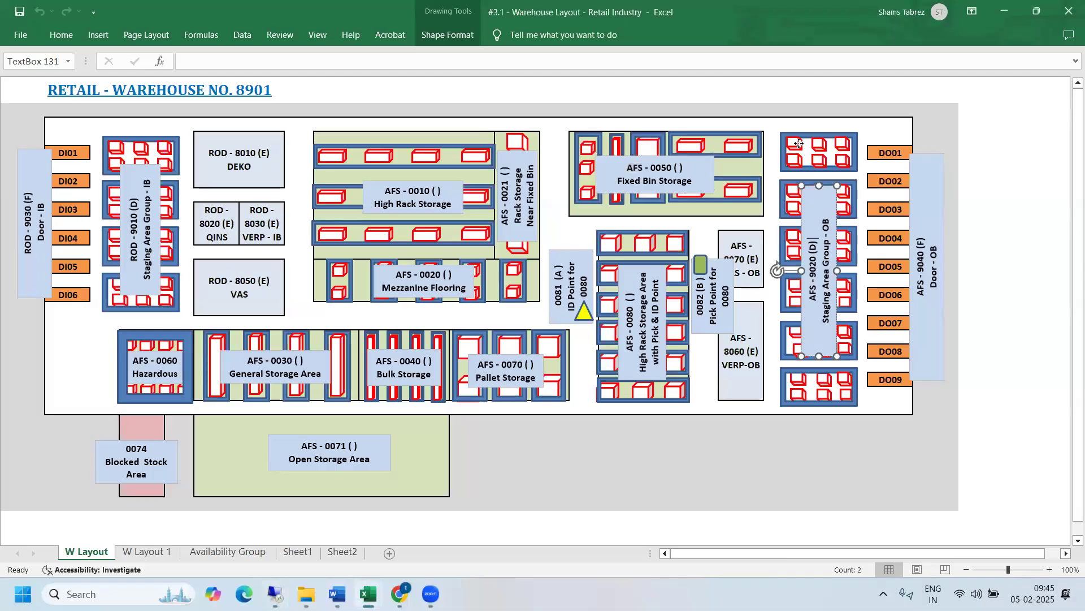
pyautogui.click(799, 144)
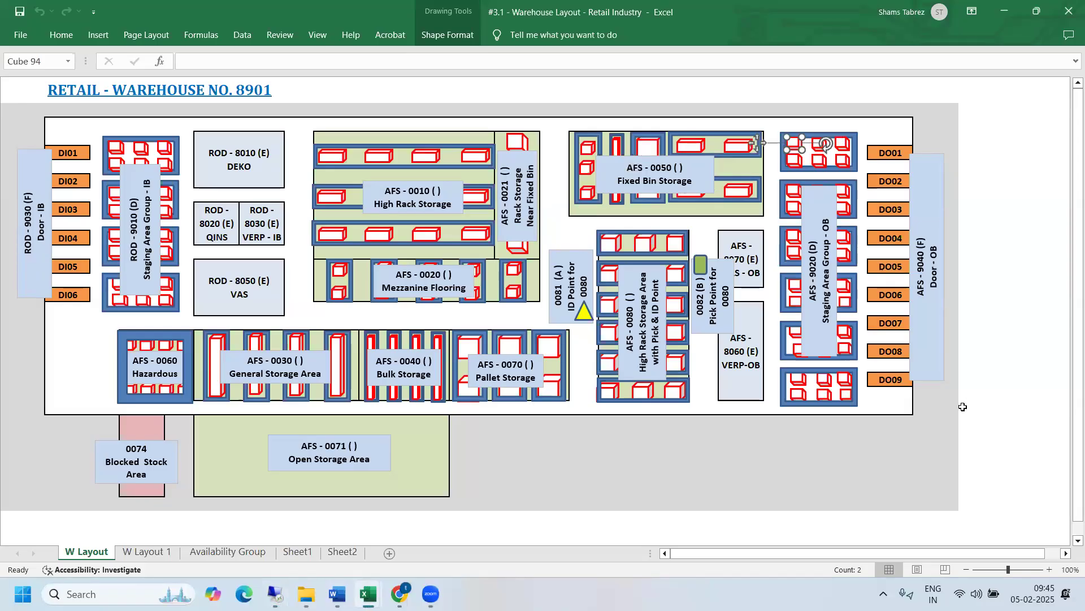
# - Return to the SAP outbound delivery order session and load outbound delivery order 11
pyautogui.hotkey('alt', 'Tab')
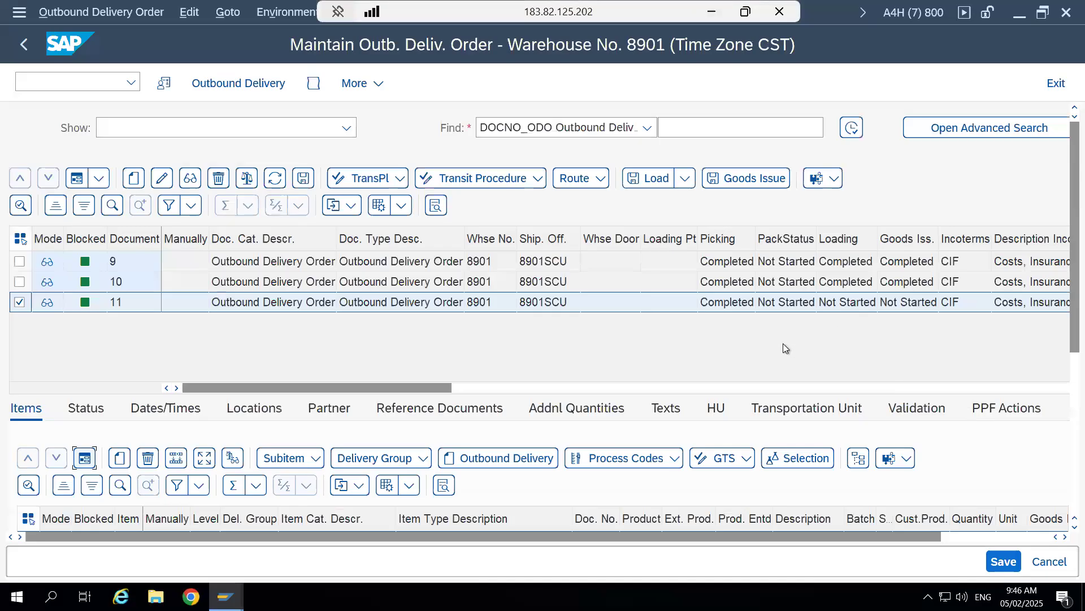
pyautogui.click(654, 185)
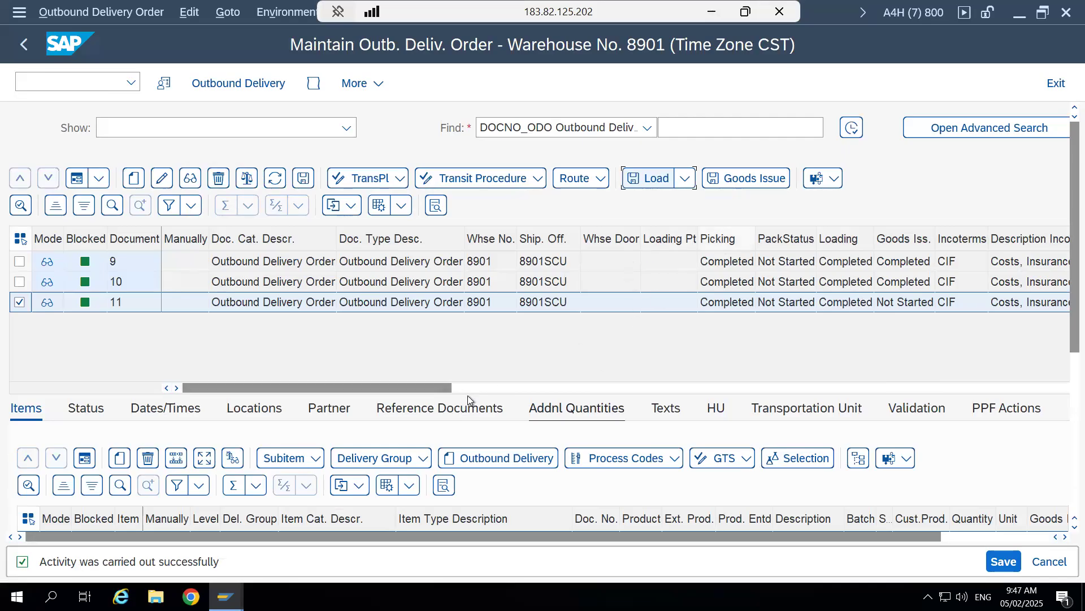
# - In the Warehouse Management Monitor session, refresh the stock overview to check the bin quantities after loading
pyautogui.moveTo(226, 596)
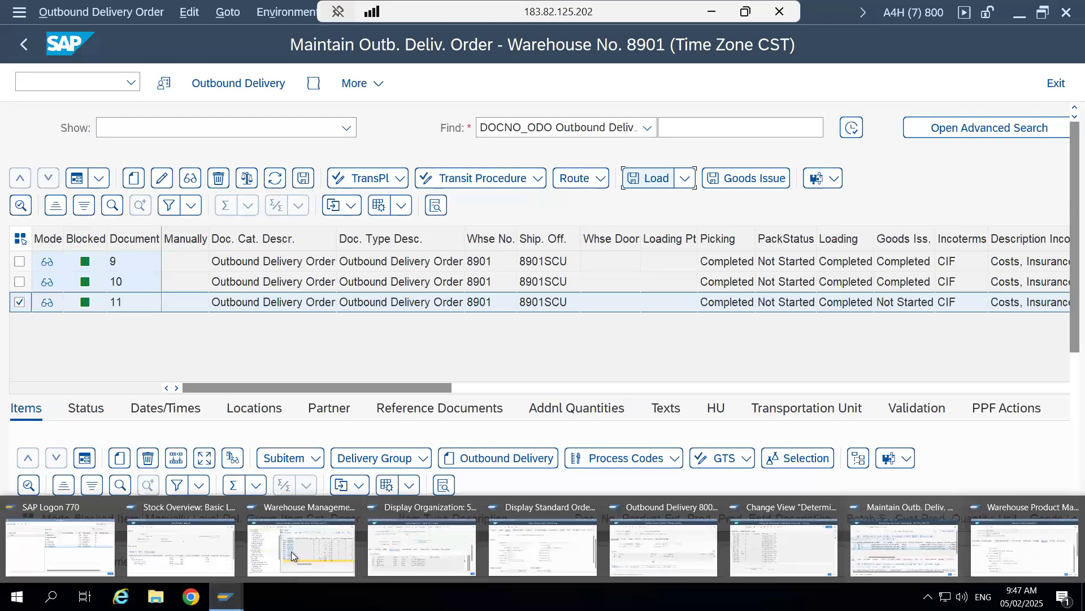
pyautogui.click(308, 543)
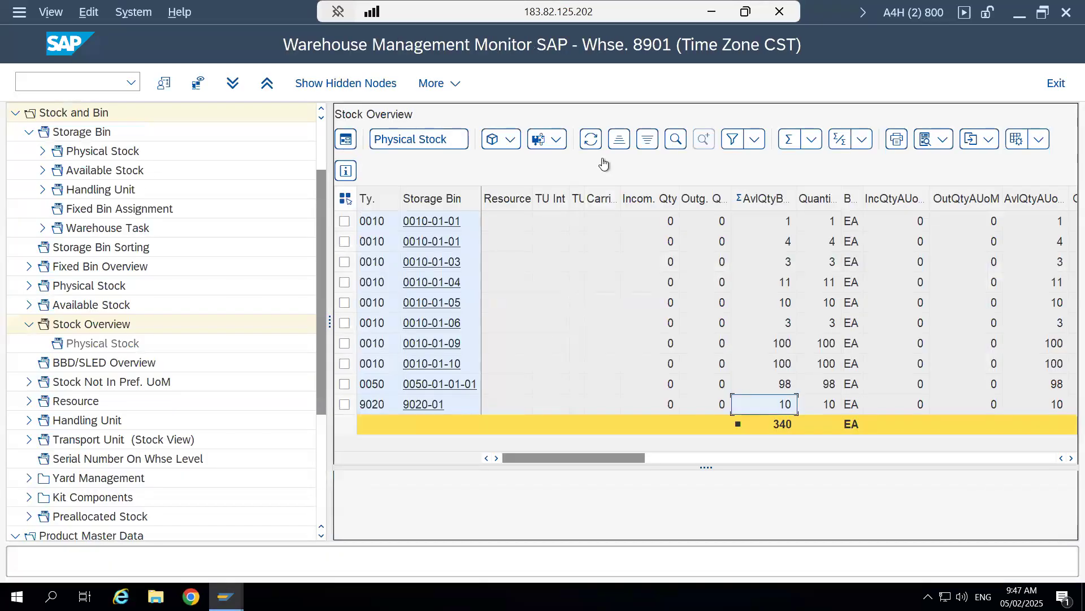
pyautogui.click(593, 141)
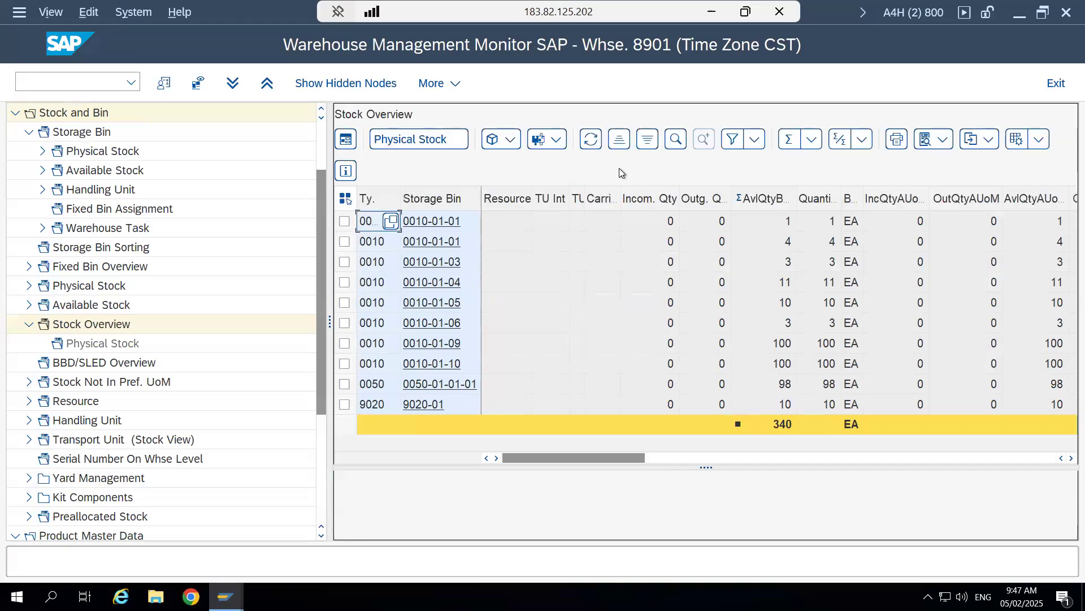
pyautogui.click(591, 140)
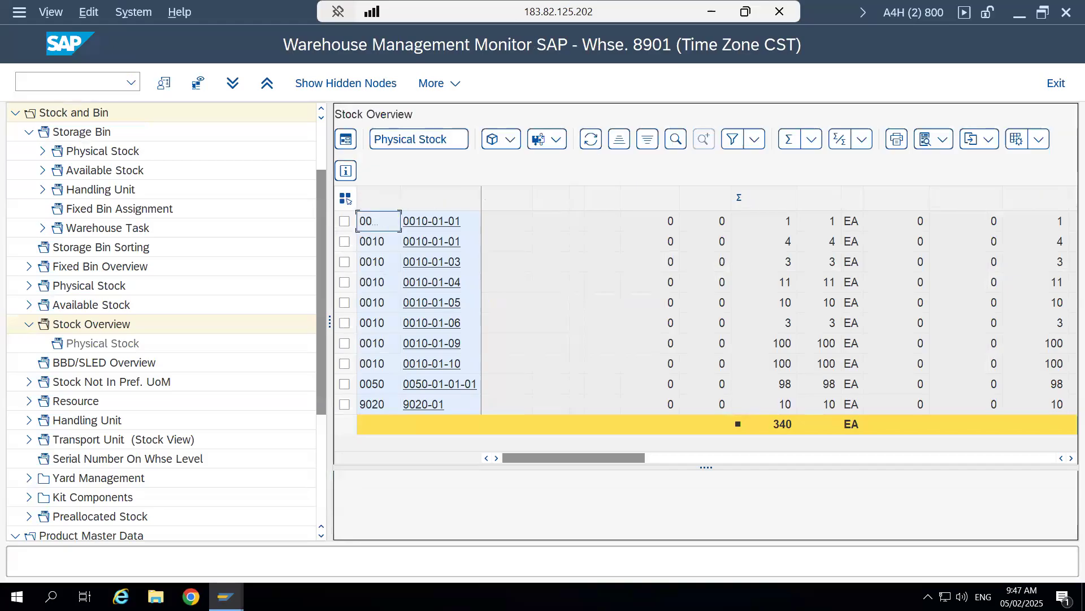
# - Refresh the basic stock list of material 264 to check the plant stock after loading
pyautogui.moveTo(226, 596)
pyautogui.click(187, 540)
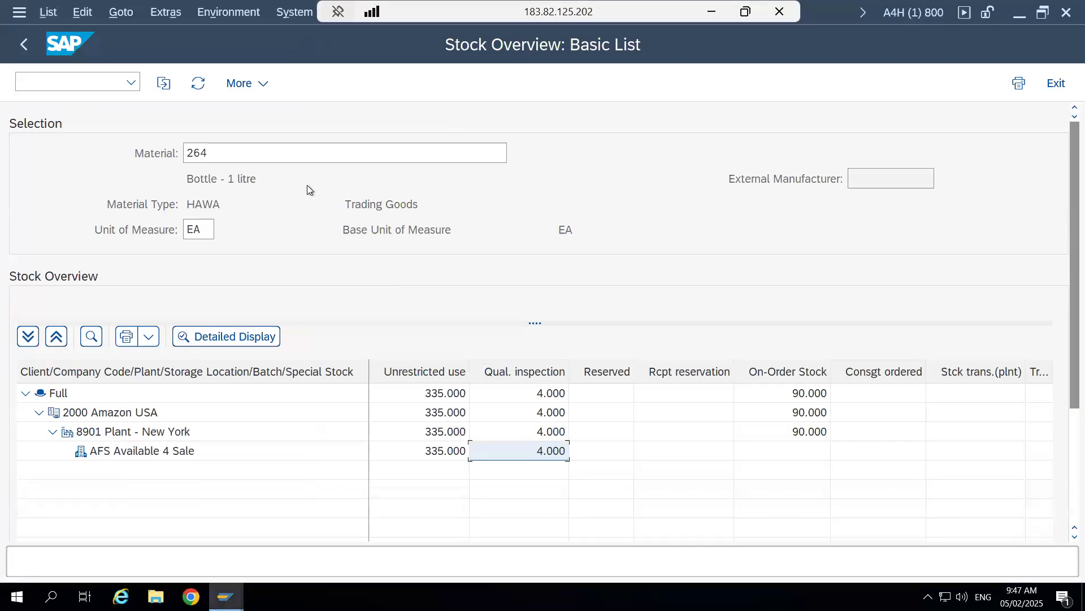
pyautogui.click(198, 83)
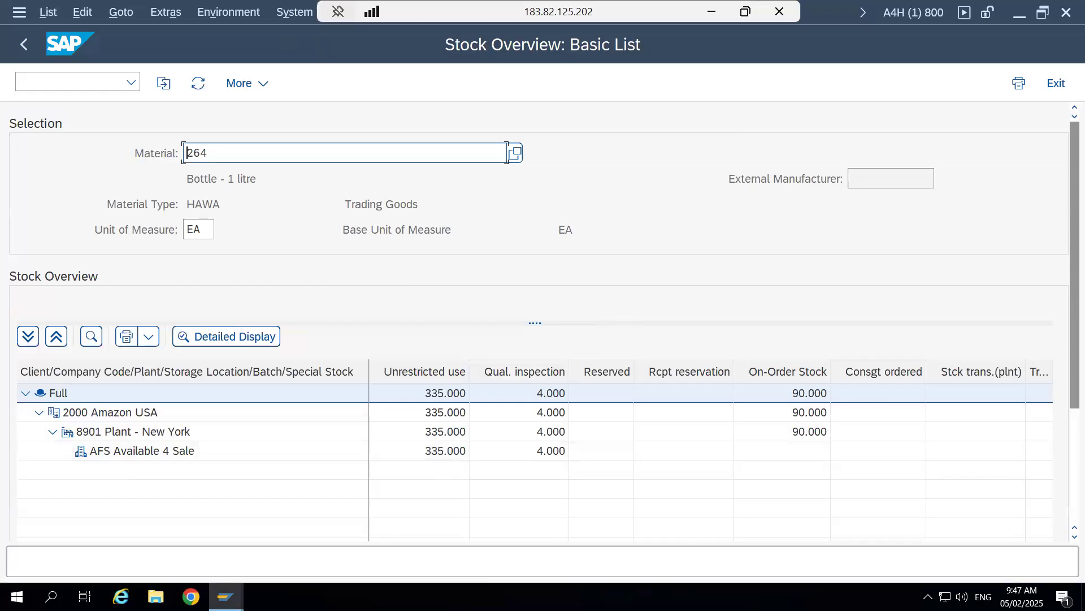
# - Review the loading status of outbound delivery order 11 and select bin 9020-01 in the monitor's stock overview
pyautogui.click(226, 596)
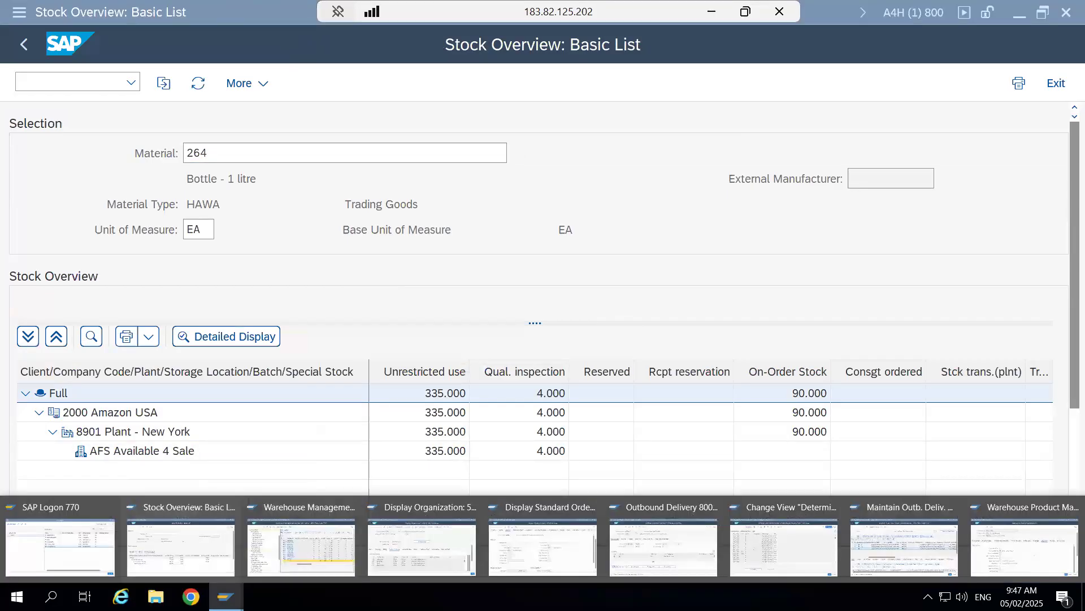
pyautogui.click(900, 532)
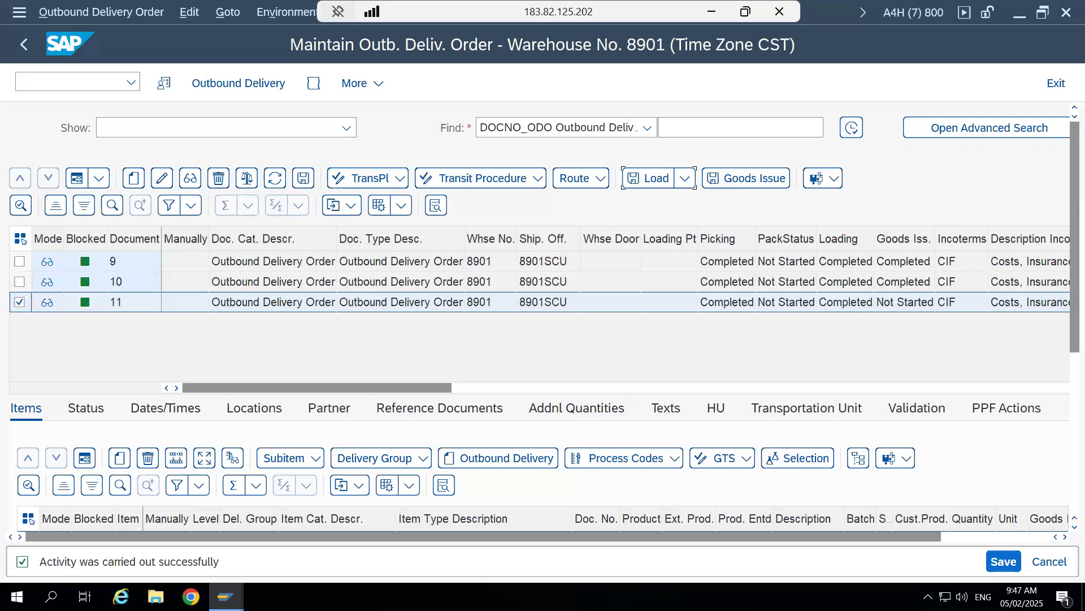
pyautogui.click(227, 596)
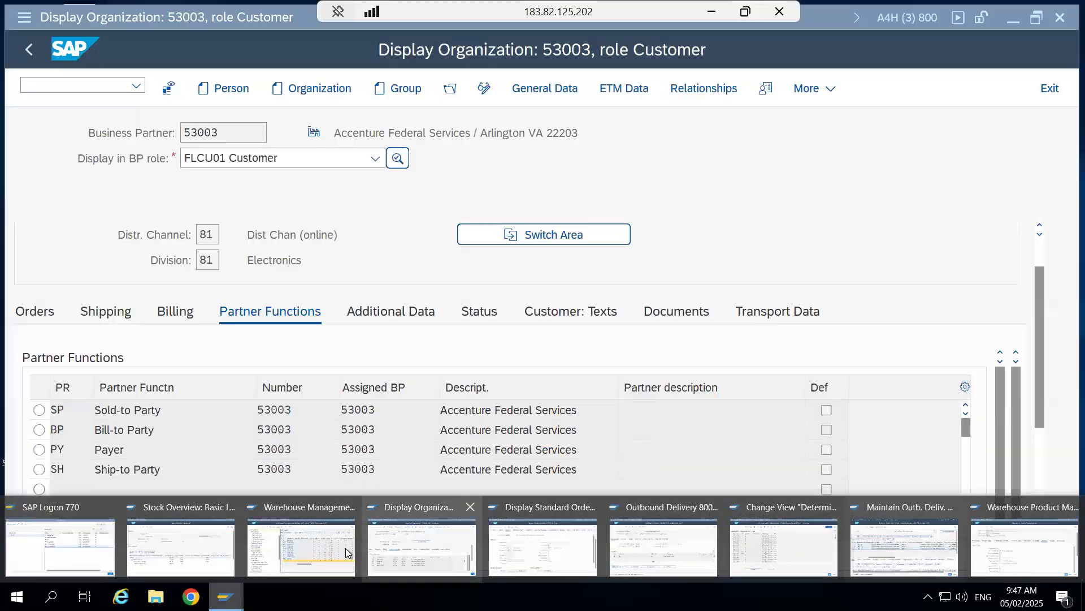
pyautogui.click(346, 549)
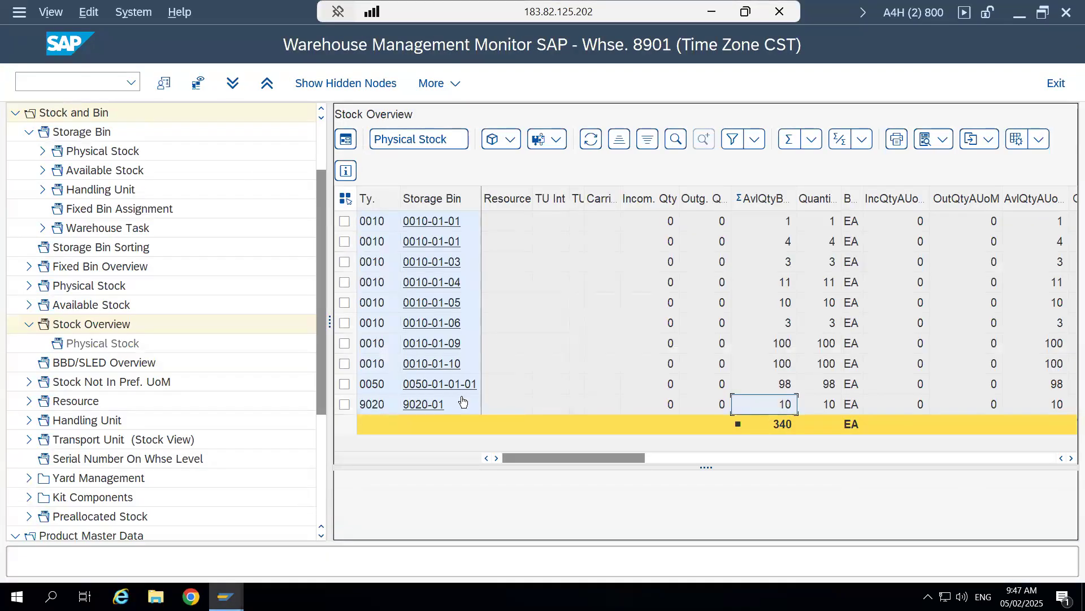
pyautogui.click(344, 404)
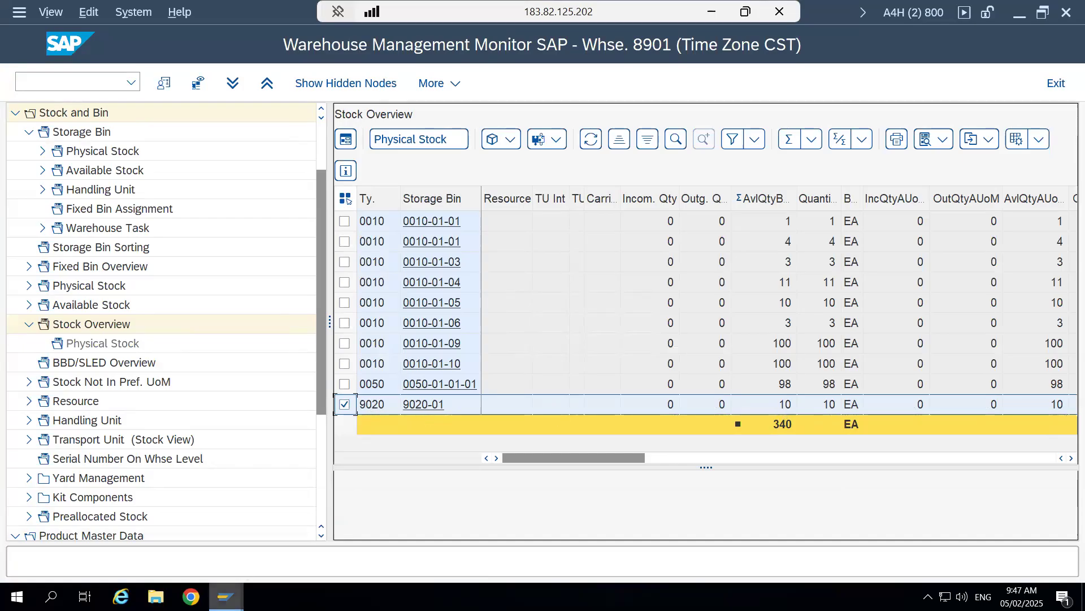
# - In the basic stock list of material 264, check the unrestricted-use stock of AFS Available 4 Sale
pyautogui.click(226, 596)
pyautogui.click(184, 534)
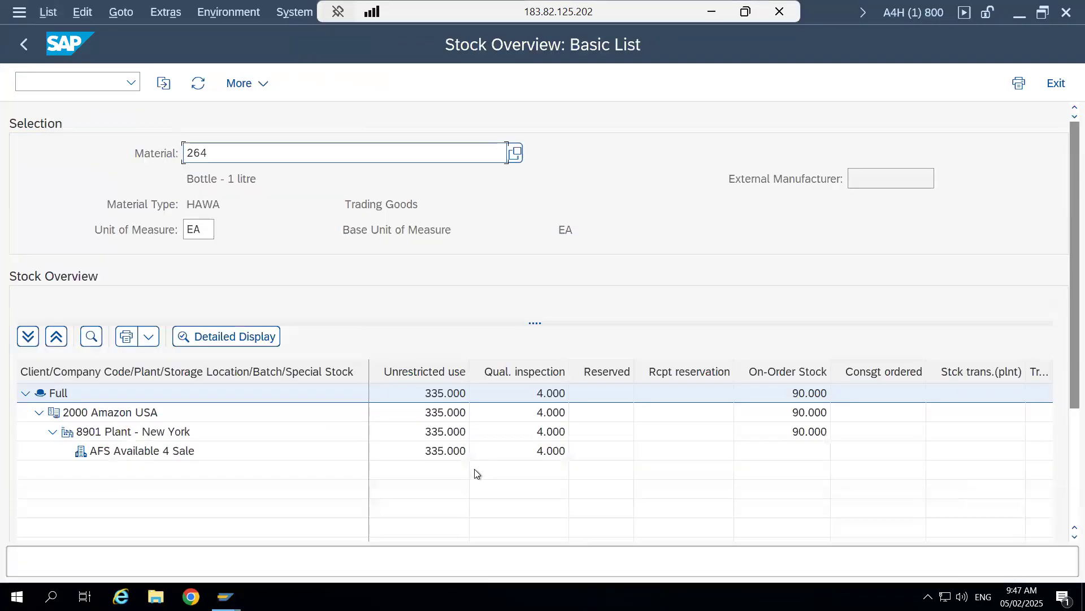
pyautogui.click(442, 450)
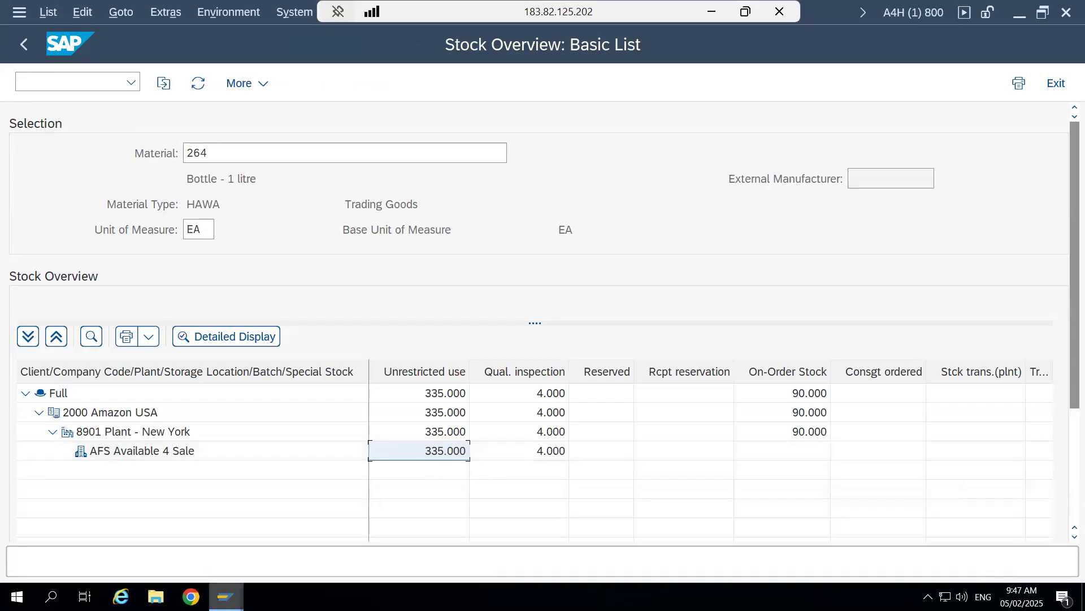
# - Switch to the Word document "#6 - Load" and enlarge it to 130% to read the loading process description
pyautogui.click(226, 596)
pyautogui.click(712, 13)
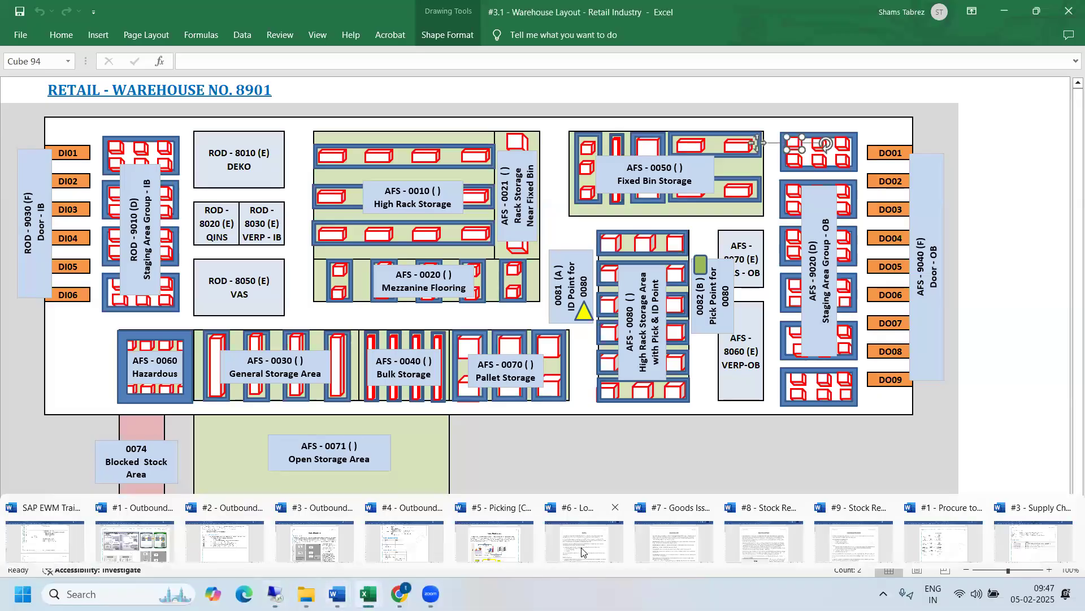
pyautogui.click(583, 548)
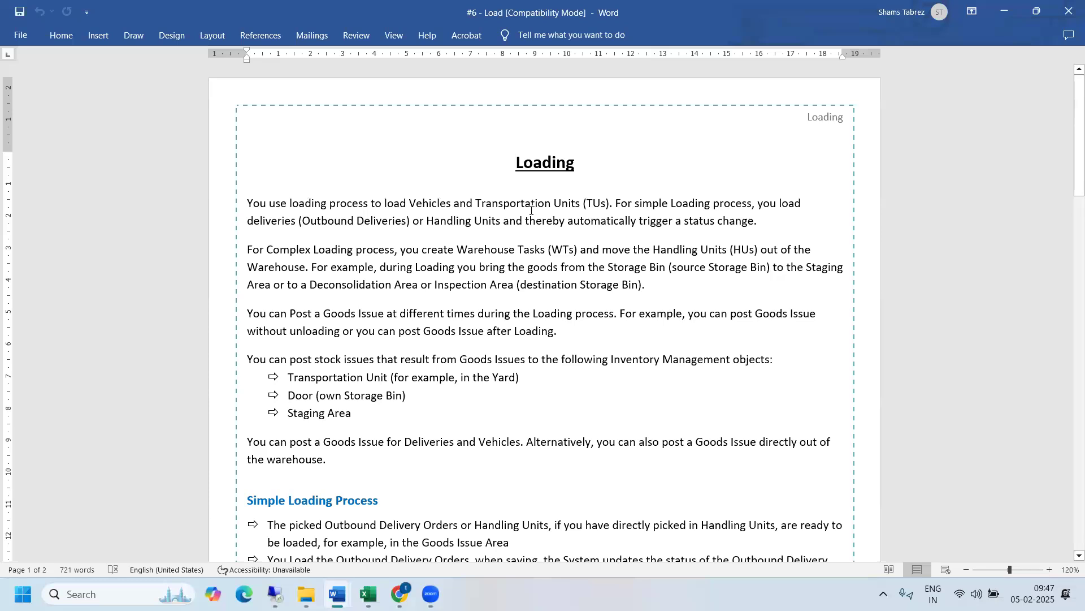
pyautogui.click(1048, 570)
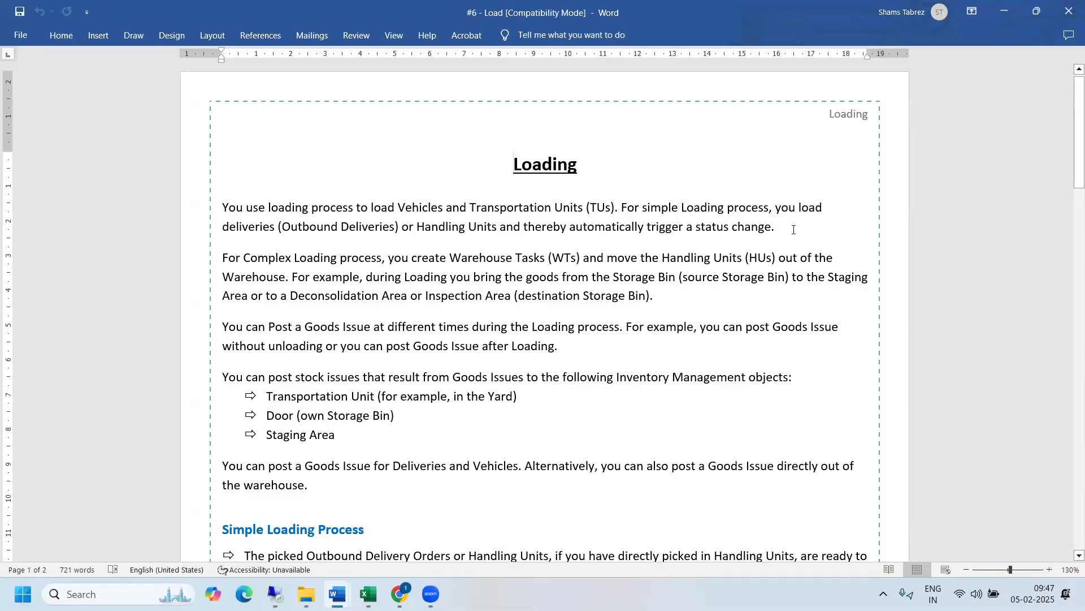
# - Switch back to SAP and check the picking, loading and goods issue statuses of outbound delivery order 11
pyautogui.moveTo(275, 594)
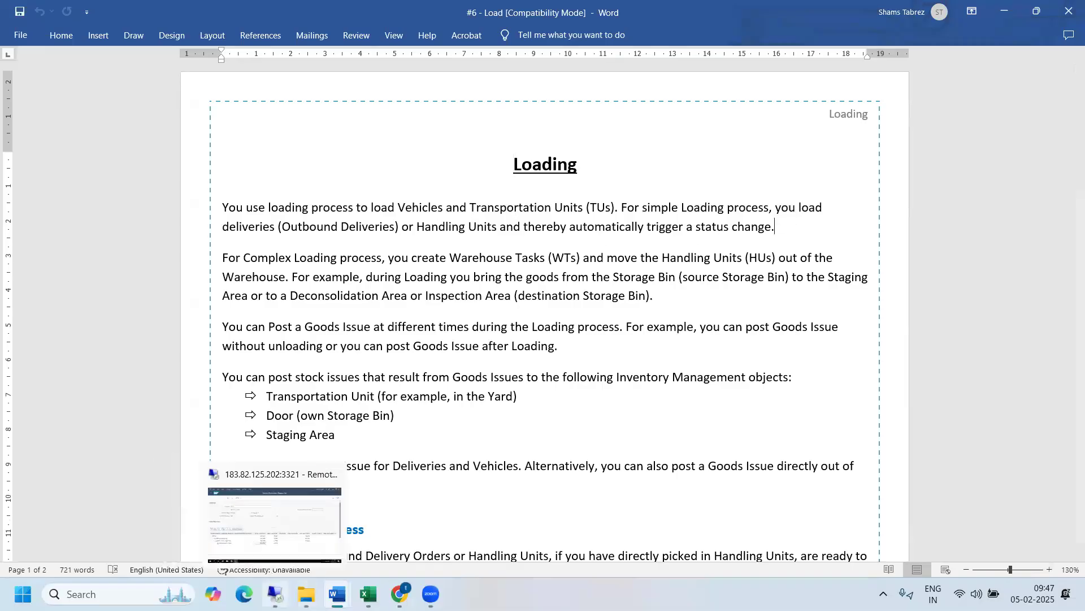
pyautogui.click(280, 551)
pyautogui.moveTo(306, 593)
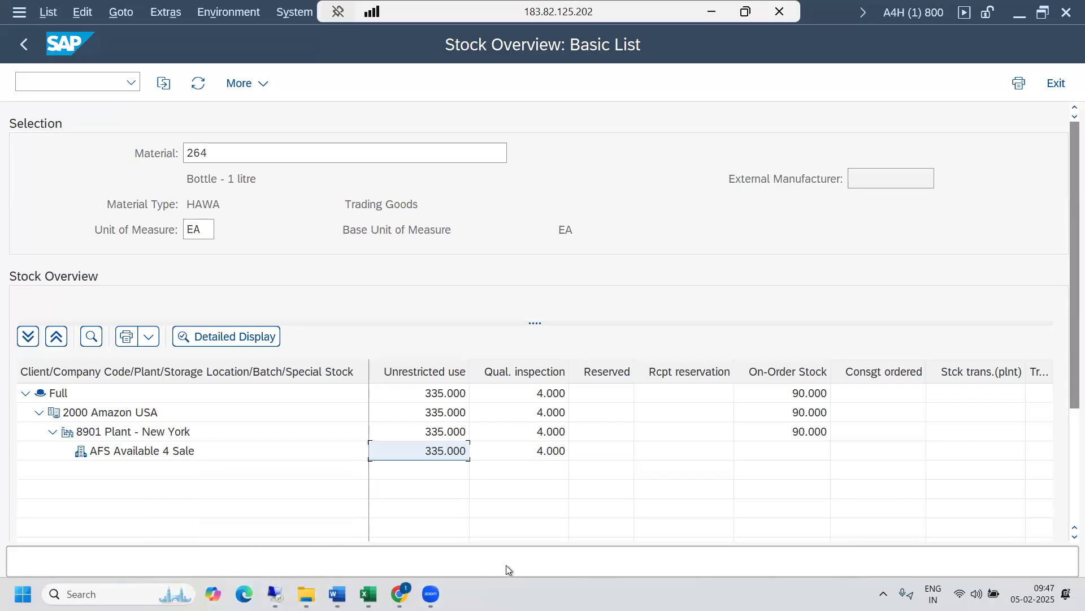
pyautogui.moveTo(226, 597)
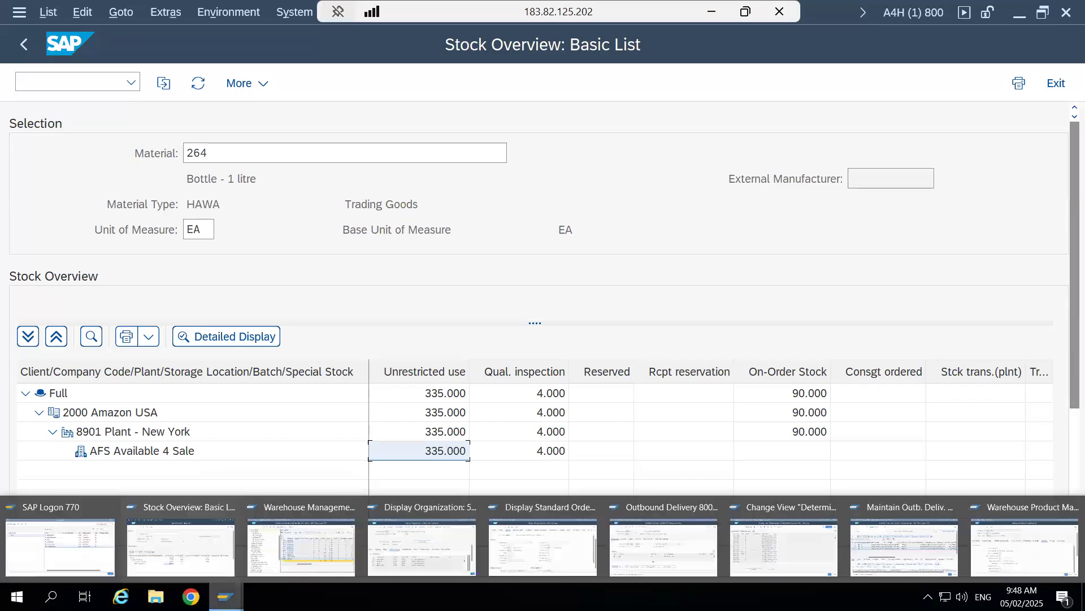
pyautogui.click(890, 541)
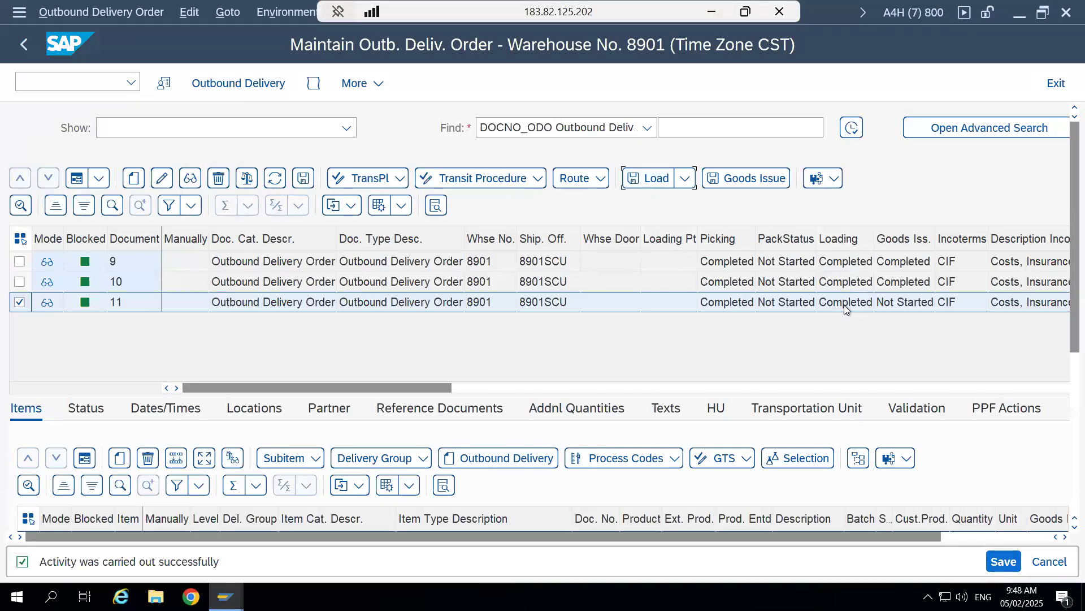
# - Switch to the Word document "#7 - Goods Issue" and read the introduction to the goods issue process
pyautogui.click(712, 13)
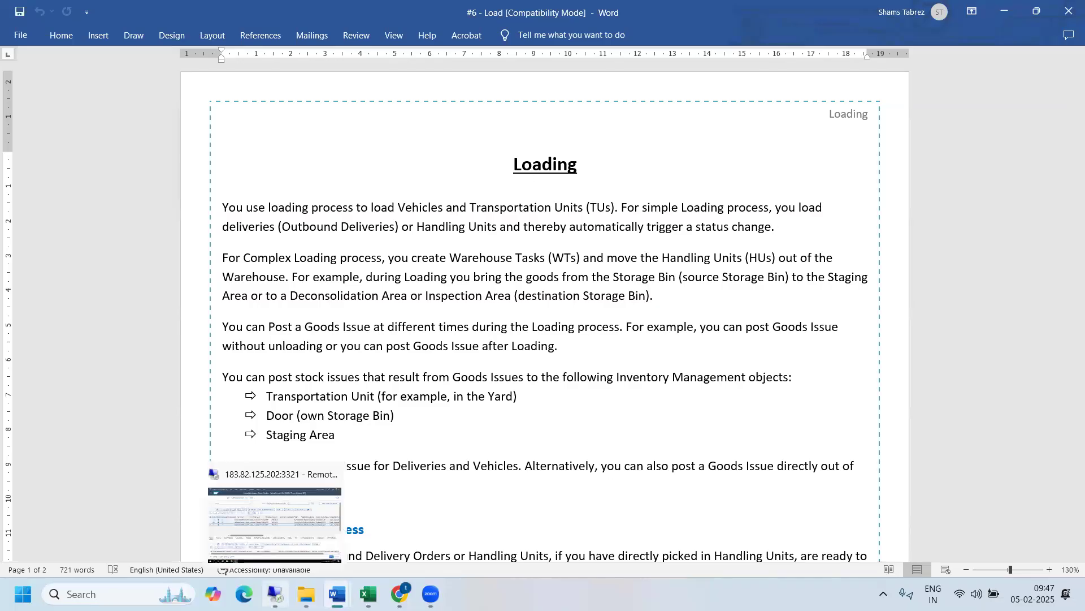
pyautogui.hotkey('alt', 'Tab')
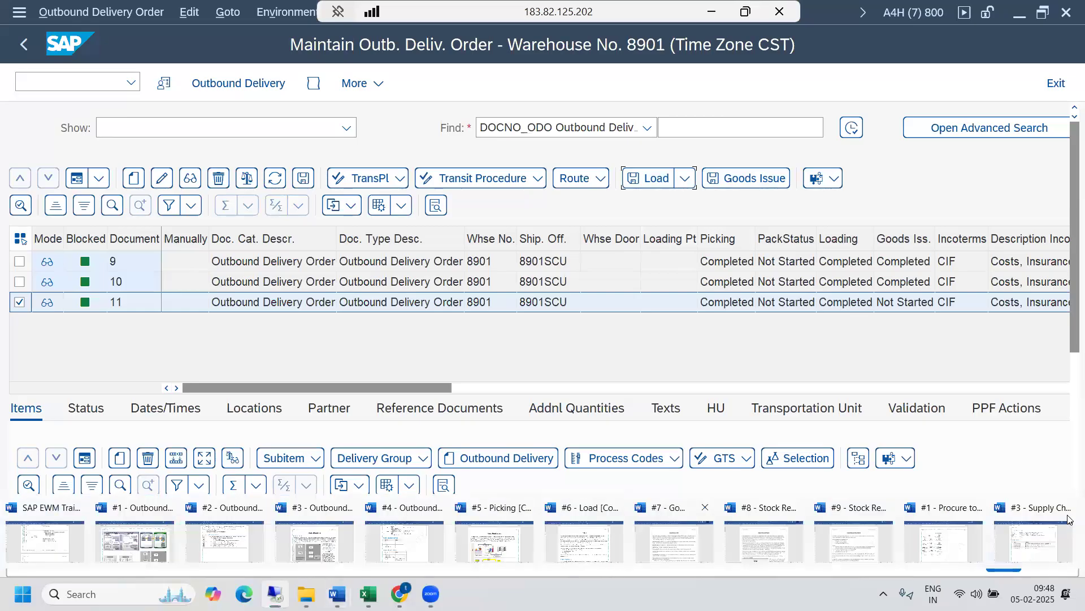
pyautogui.click(674, 539)
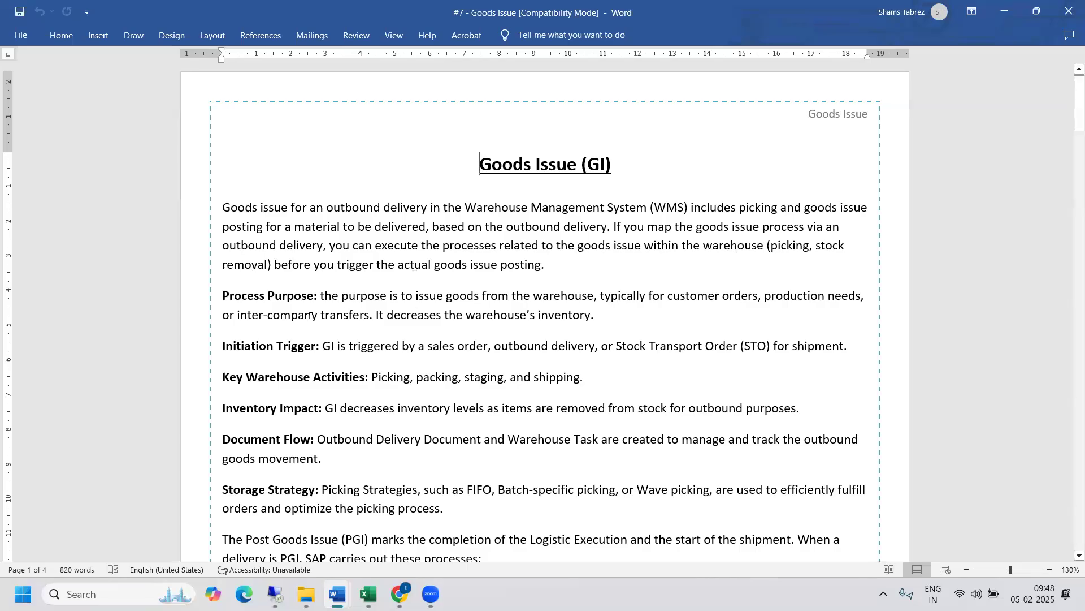
# - Read the Process Purpose, Initiation Trigger and Inventory Impact points of the goods issue document
pyautogui.moveTo(225, 297); pyautogui.dragTo(578, 345)
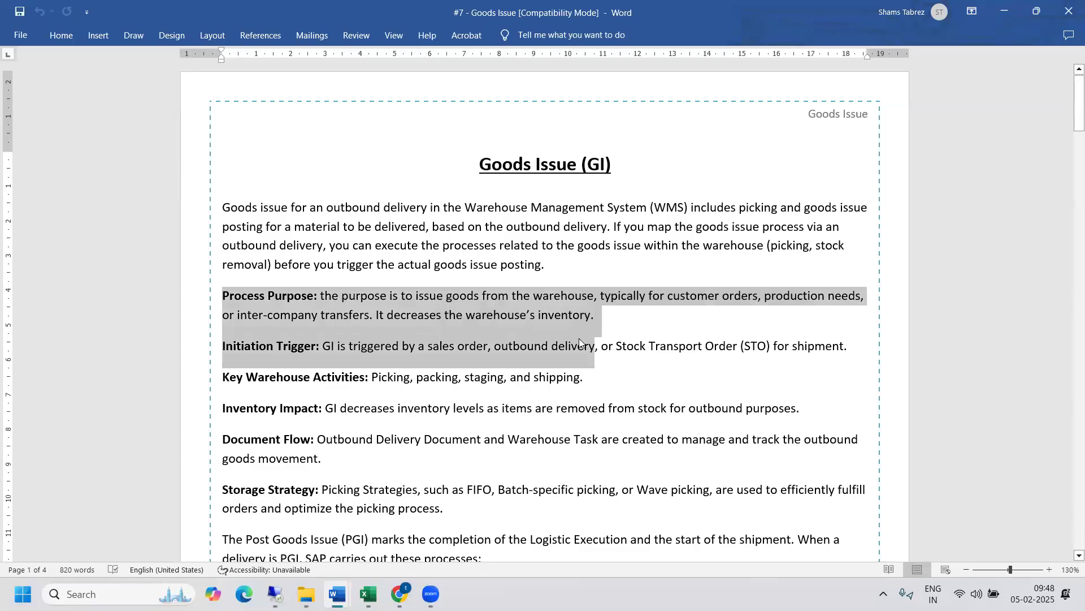
pyautogui.click(577, 345)
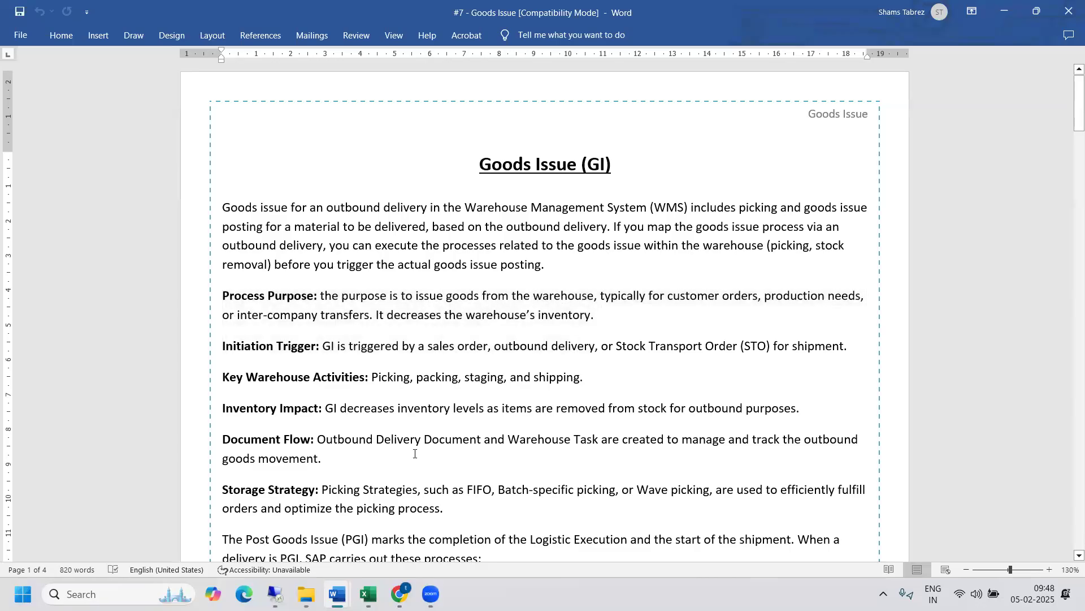
pyautogui.click(560, 264)
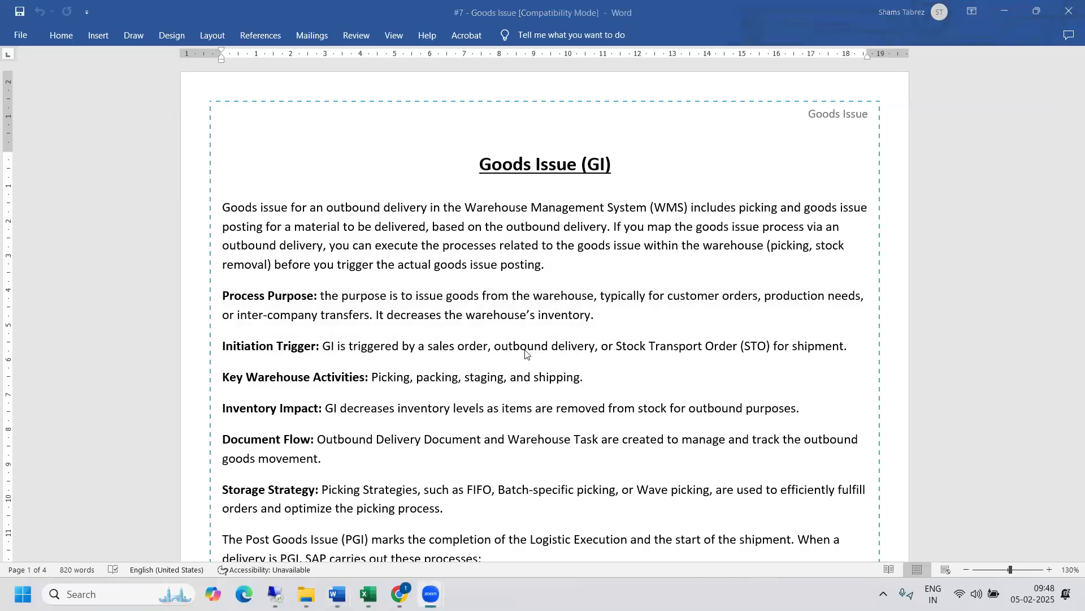
pyautogui.click(577, 346)
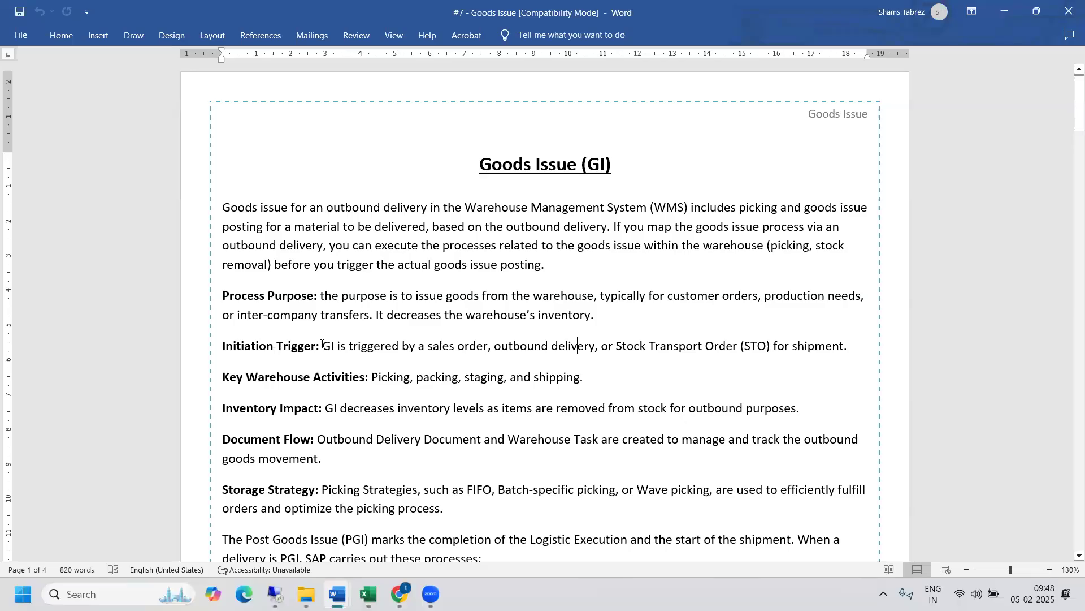
pyautogui.moveTo(362, 348); pyautogui.dragTo(857, 345)
pyautogui.click(803, 360)
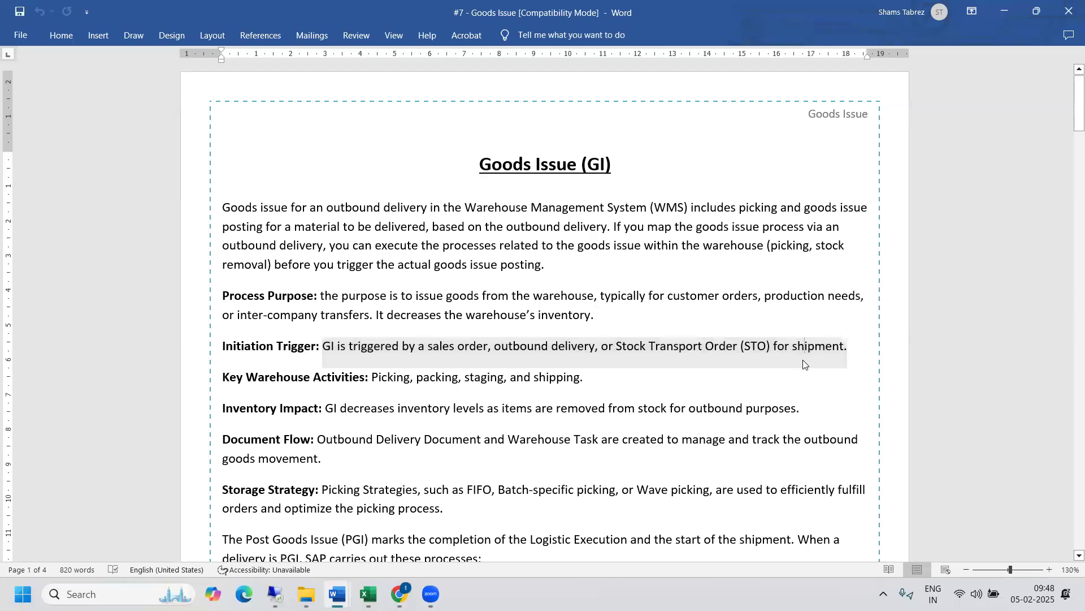
pyautogui.moveTo(1069, 116); pyautogui.dragTo(1067, 134)
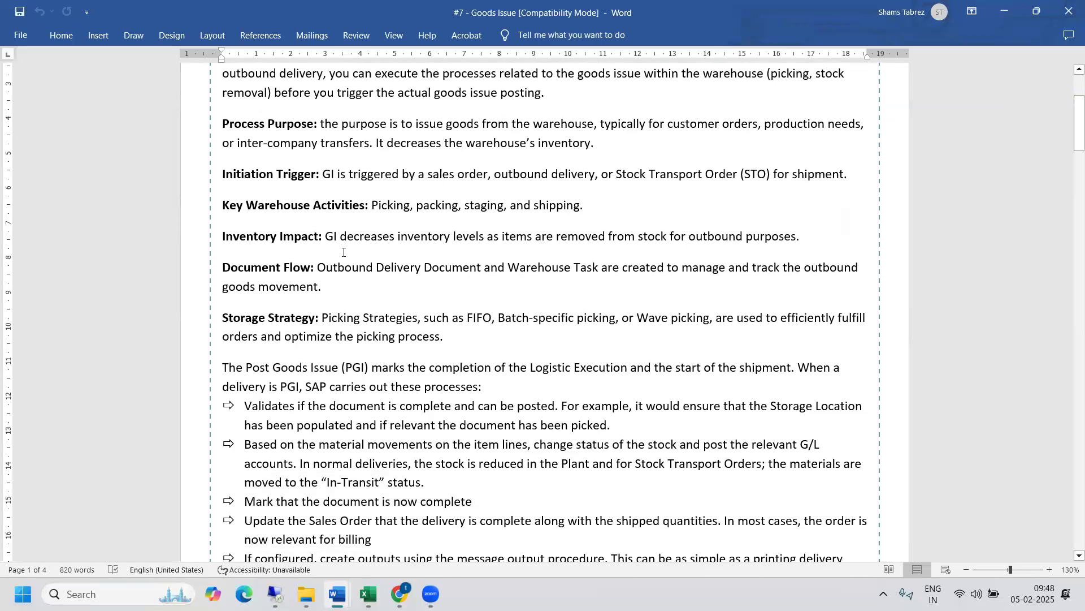
pyautogui.moveTo(325, 235); pyautogui.dragTo(804, 236)
pyautogui.click(804, 236)
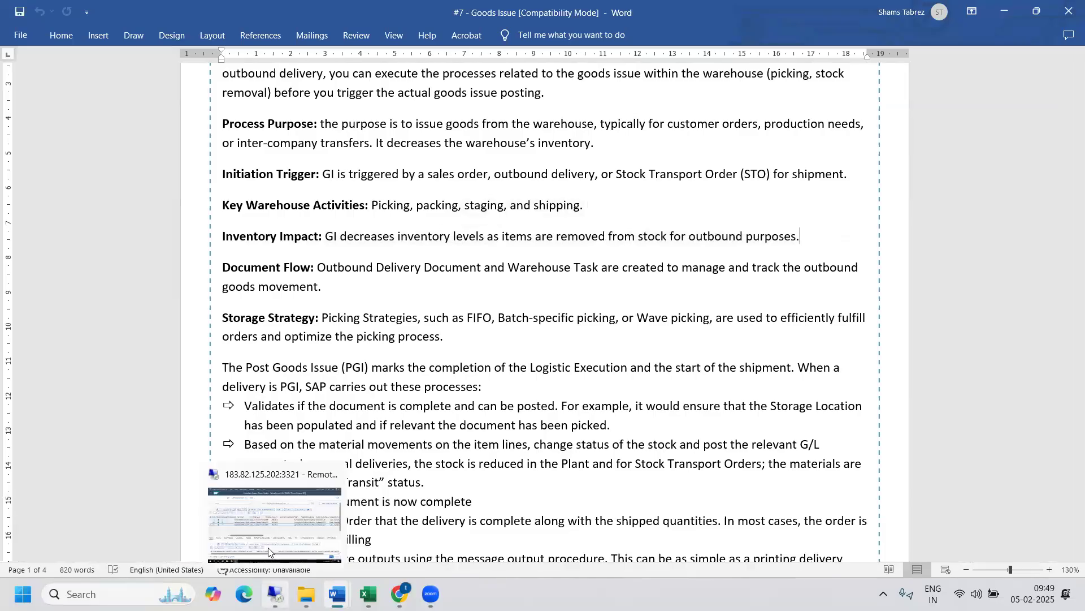
# - Switch to SAP and compare the warehouse monitor's stock overview with the basic stock list of material 264
pyautogui.click(269, 552)
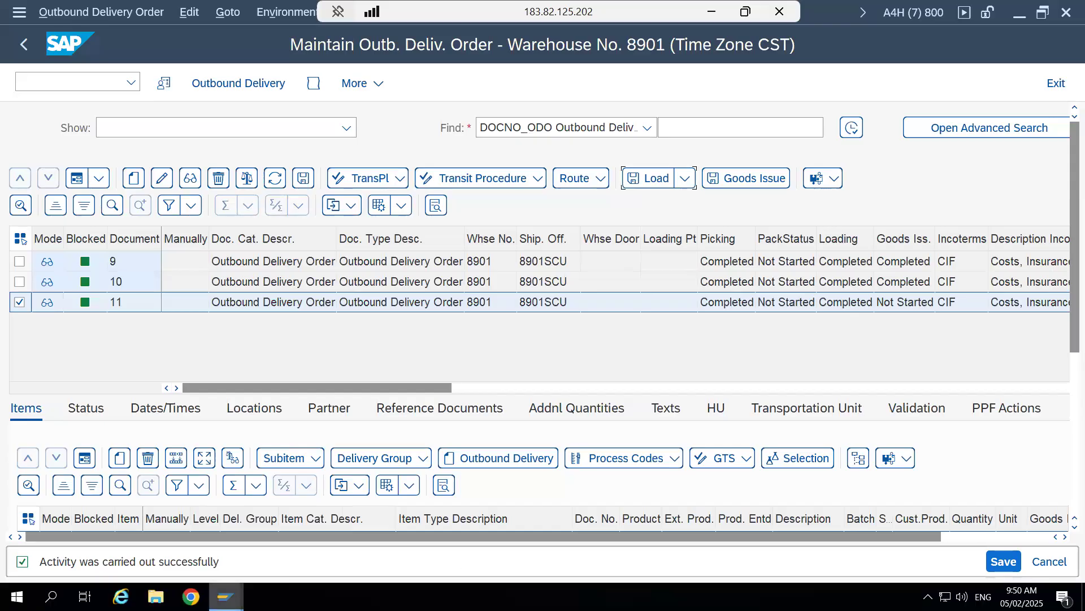
pyautogui.click(226, 596)
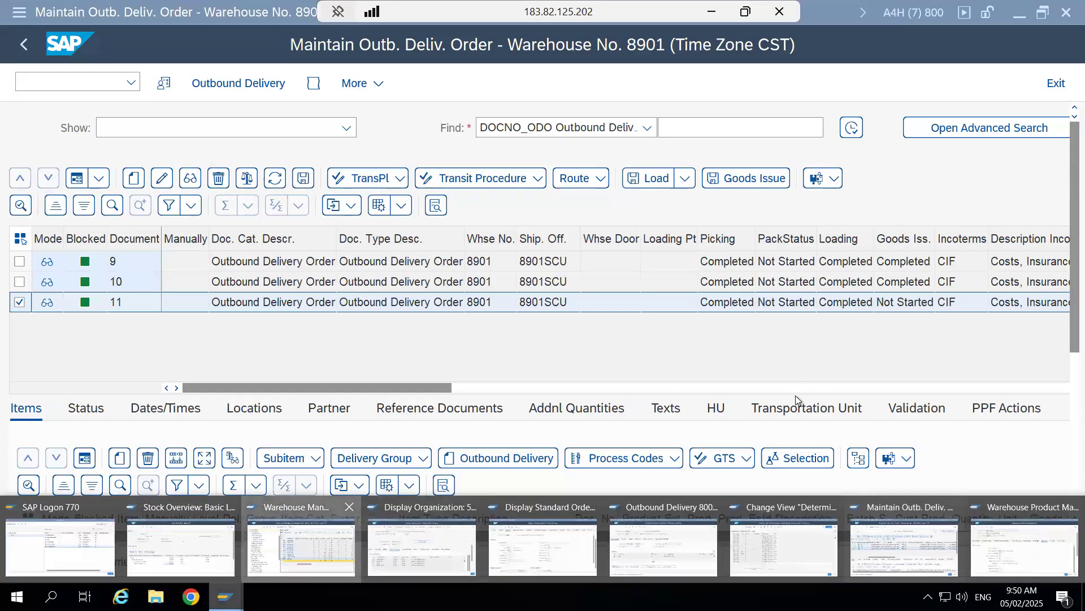
pyautogui.click(301, 551)
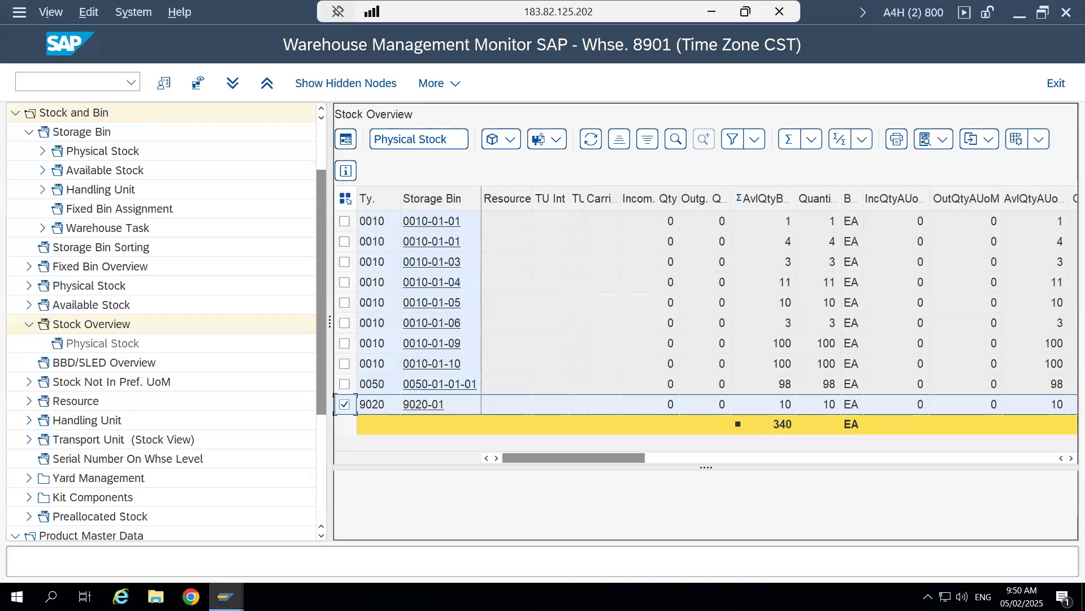
pyautogui.moveTo(226, 596)
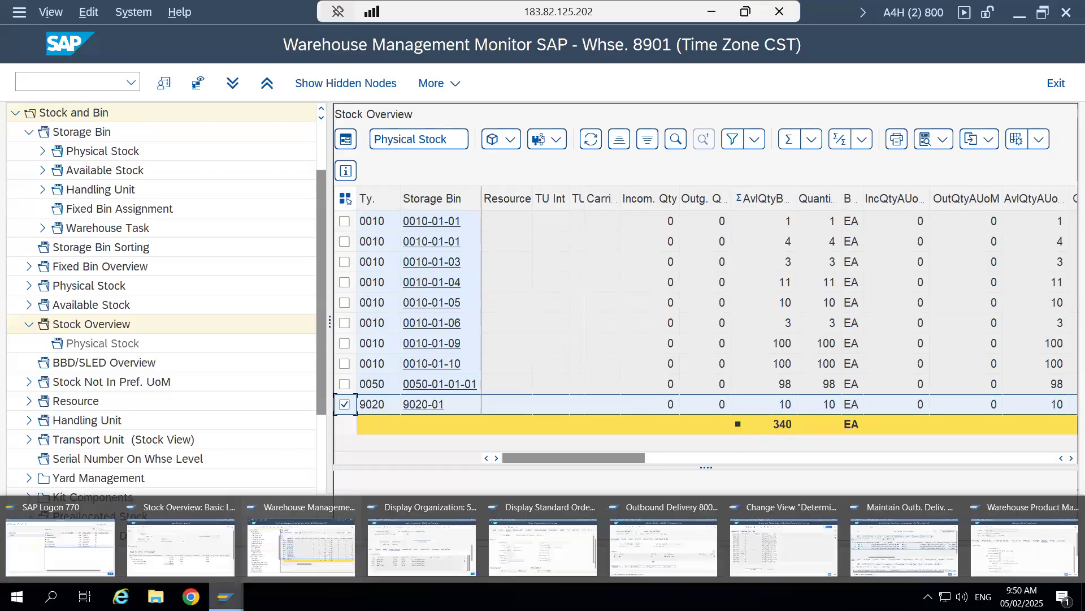
pyautogui.click(188, 537)
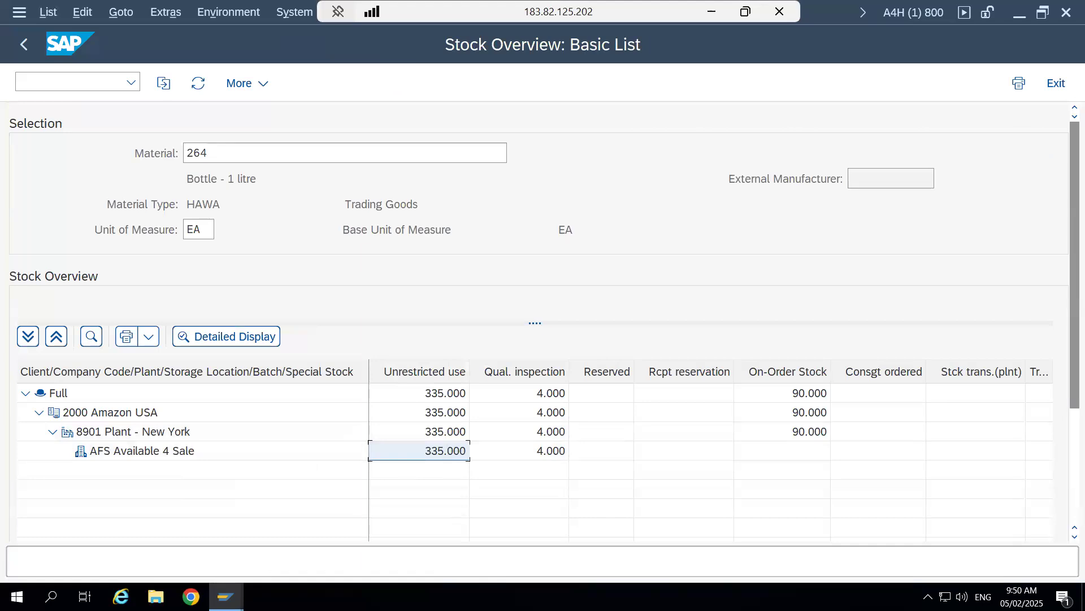
# - Filter the warehouse monitor's stock overview by stock type F2 so only unrestricted-use warehouse stock is listed
pyautogui.moveTo(226, 597)
pyautogui.click(266, 543)
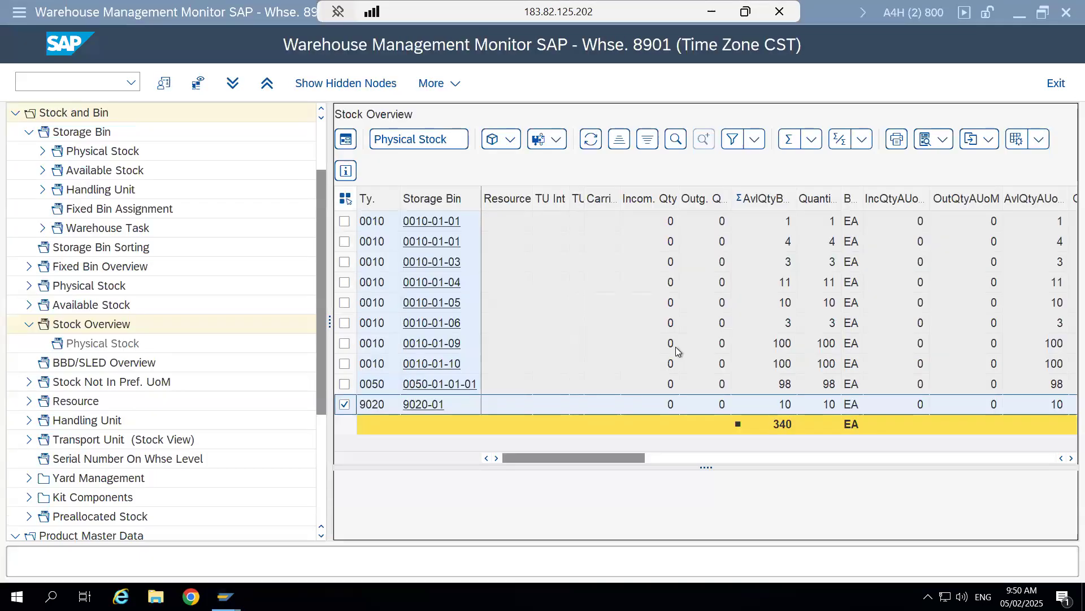
pyautogui.click(497, 458)
pyautogui.click(497, 458)
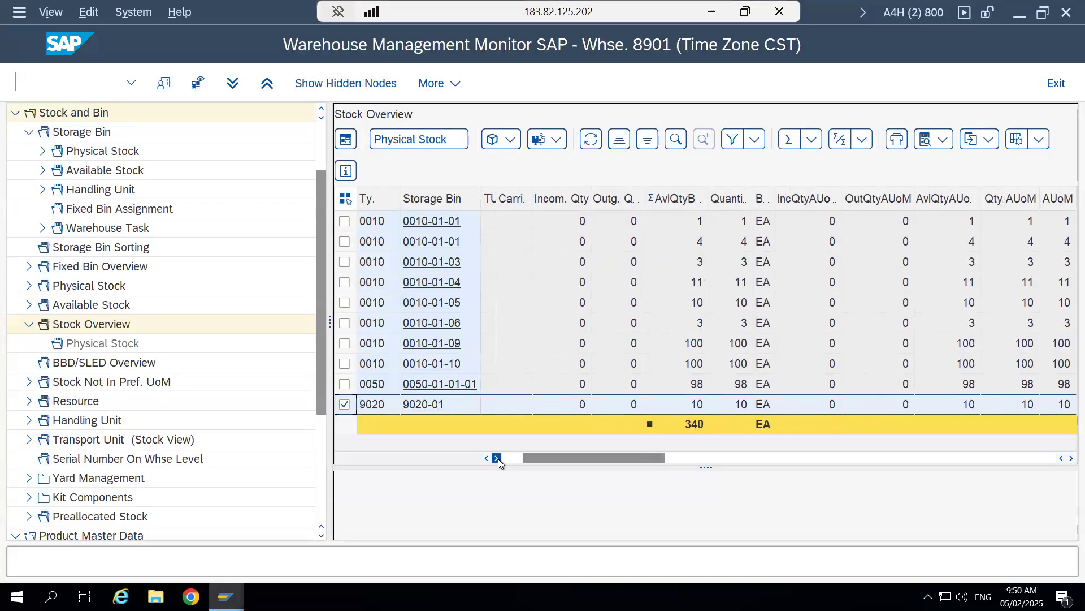
pyautogui.click(498, 458)
pyautogui.click(498, 458)
pyautogui.click(497, 458)
pyautogui.click(498, 458)
pyautogui.click(497, 459)
pyautogui.click(497, 458)
pyautogui.click(498, 458)
pyautogui.click(497, 458)
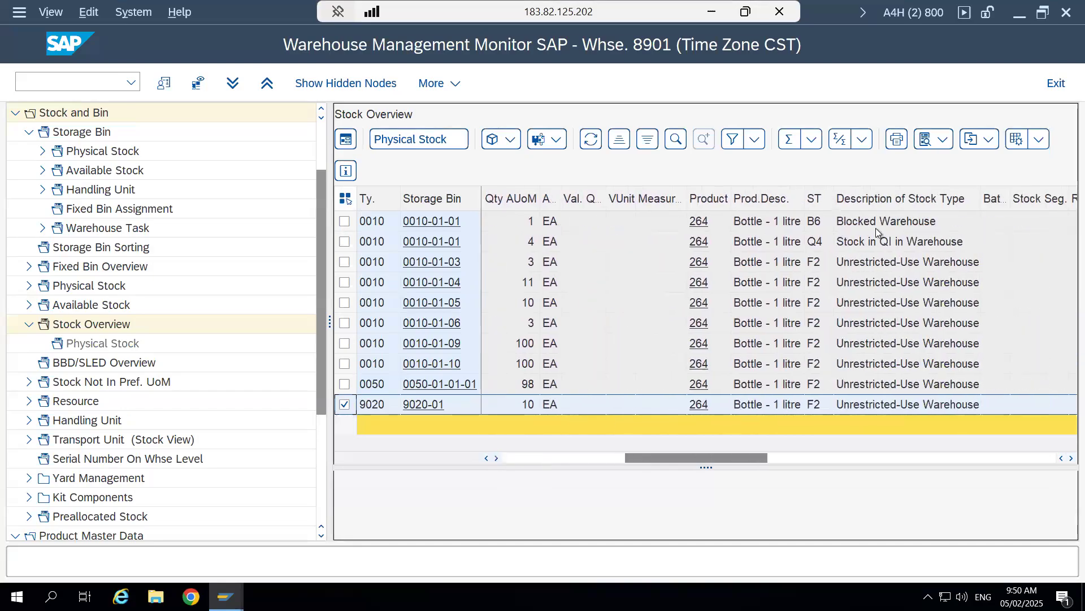
pyautogui.click(819, 197)
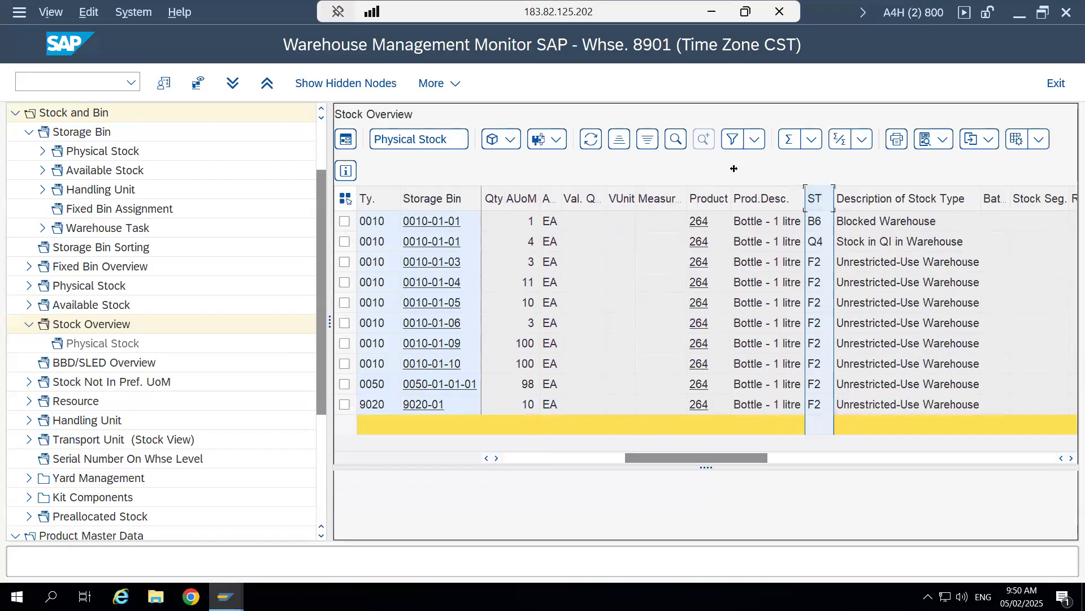
pyautogui.click(731, 140)
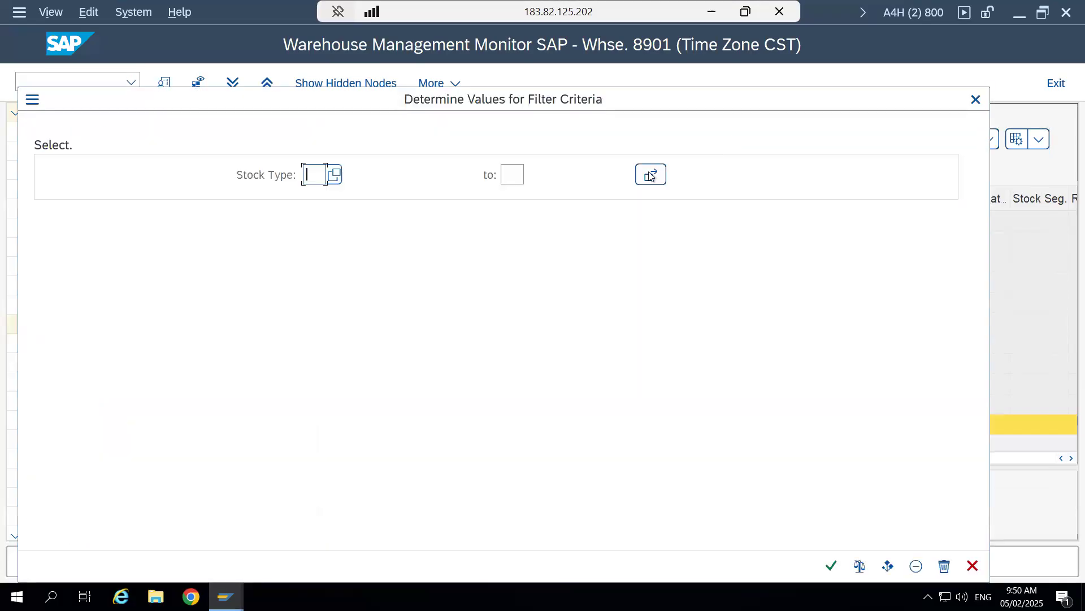
pyautogui.click(333, 177)
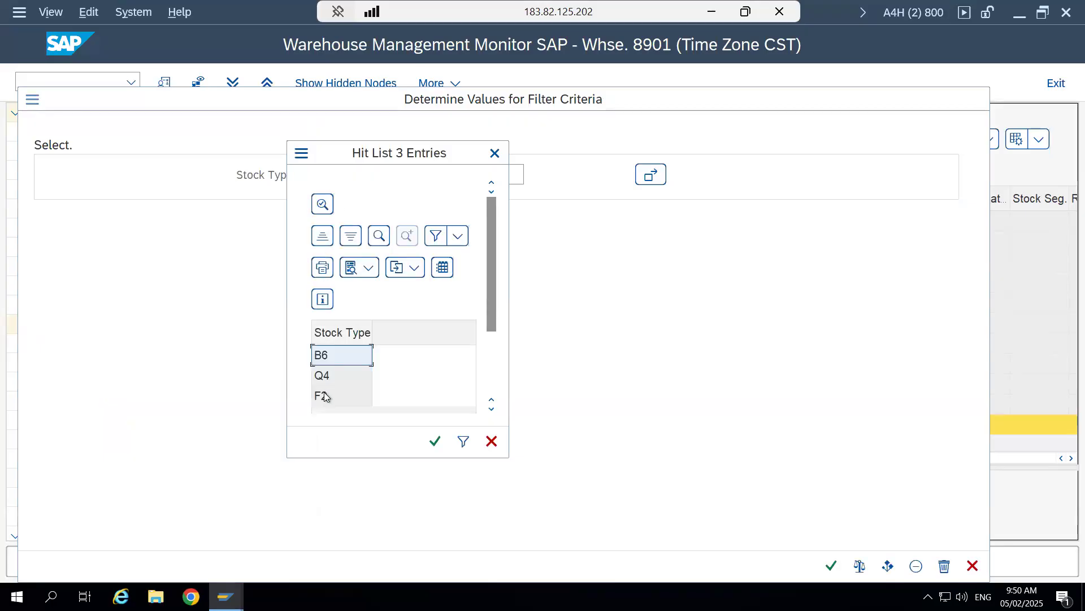
pyautogui.doubleClick(322, 396)
pyautogui.press('Return')
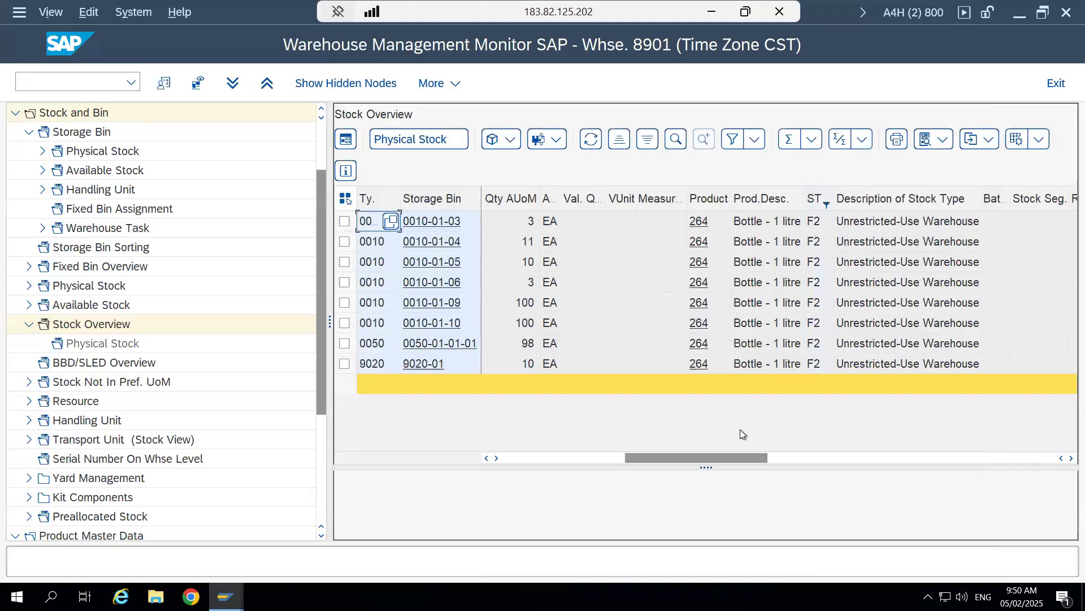
# - Add a total to the available quantity AUoM column and check the available quantity total of the filtered stock
pyautogui.click(486, 458)
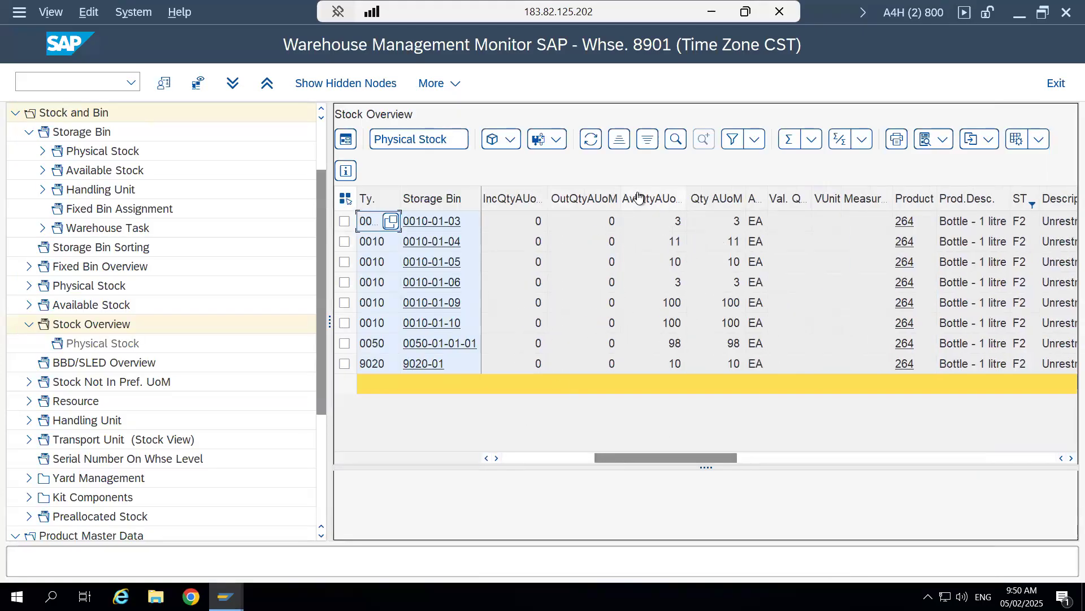
pyautogui.click(639, 198)
pyautogui.click(814, 138)
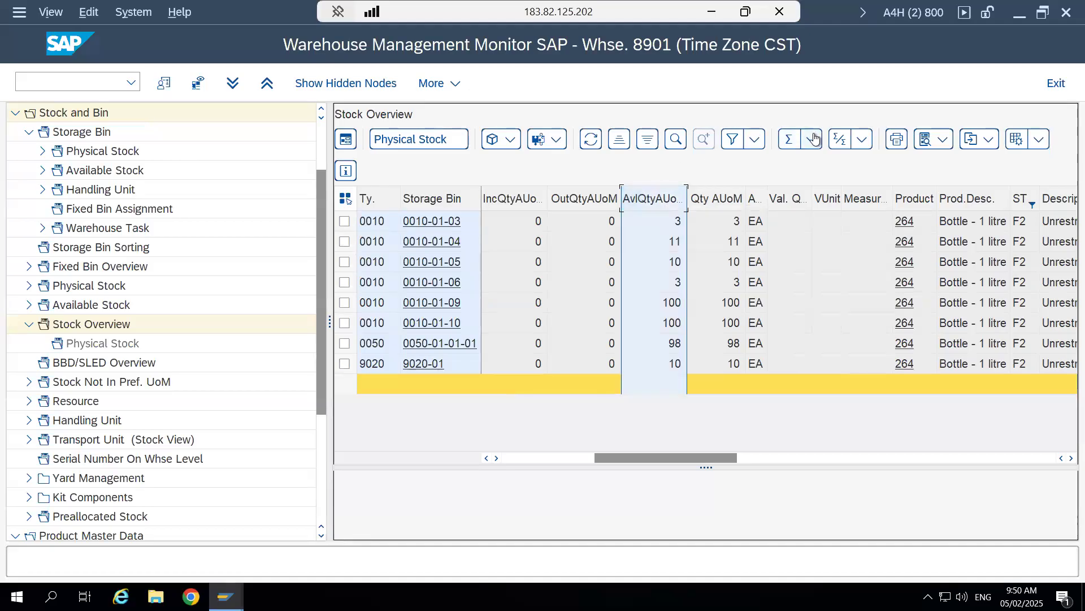
pyautogui.click(848, 166)
pyautogui.click(776, 384)
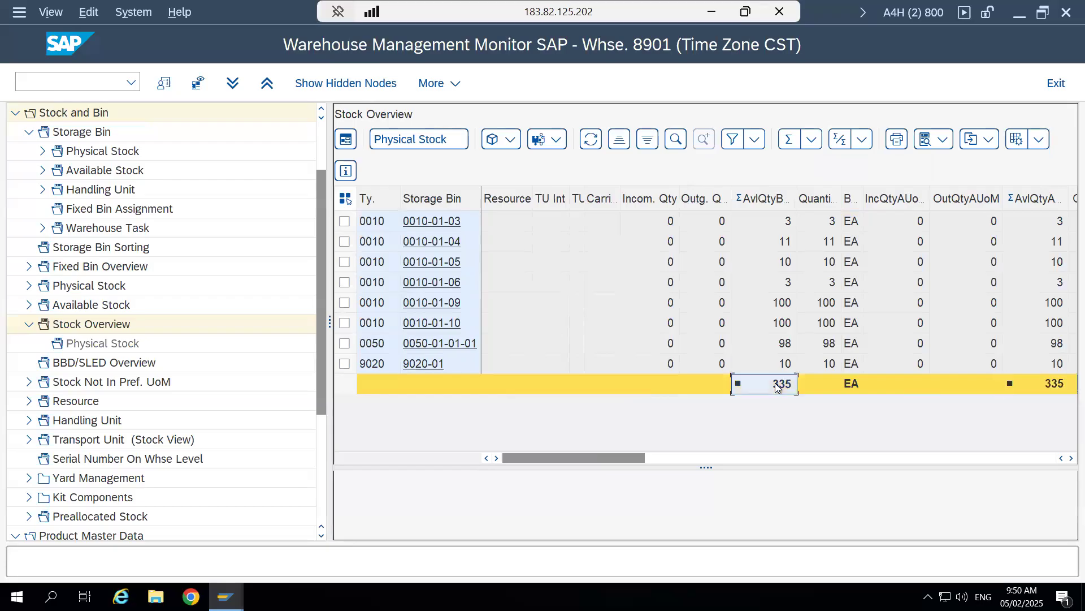
# - Compare the unrestricted-use stock of material 264 in the basic list with the monitor's stock types and available quantity total
pyautogui.moveTo(226, 597)
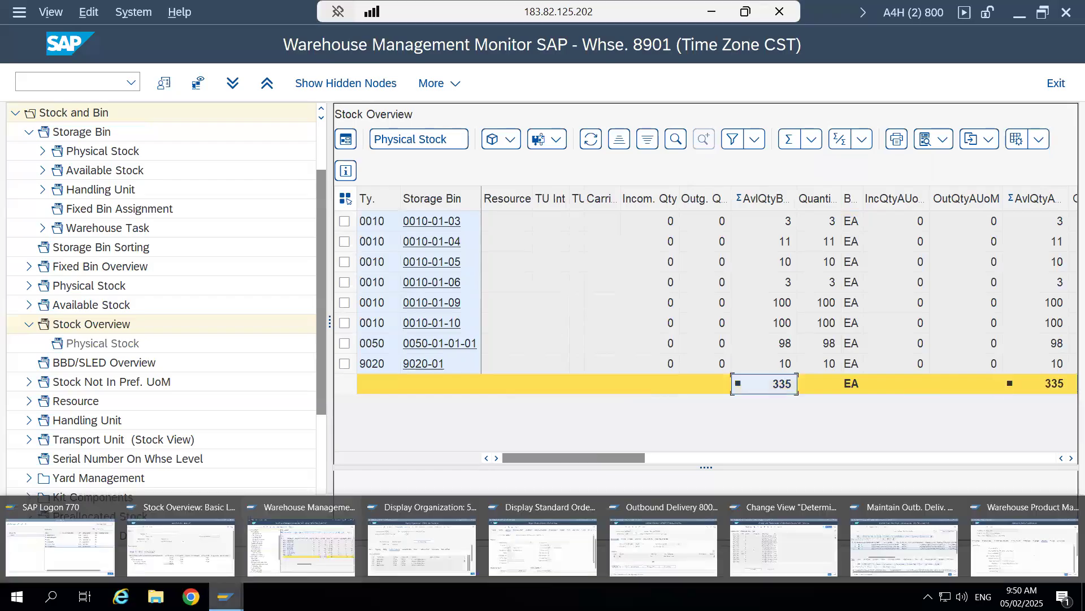
pyautogui.click(181, 546)
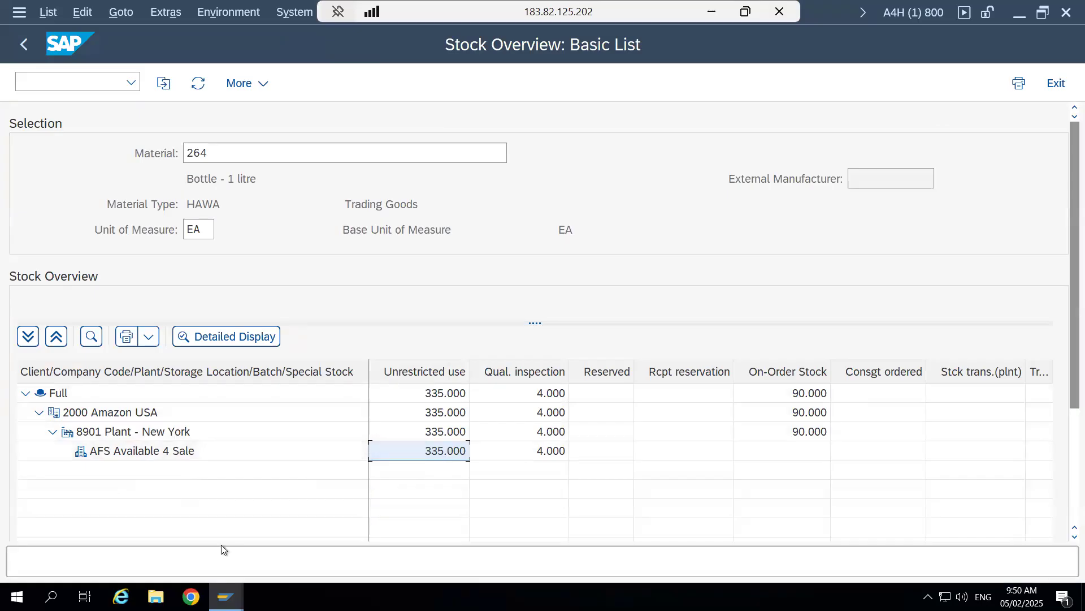
pyautogui.moveTo(226, 597)
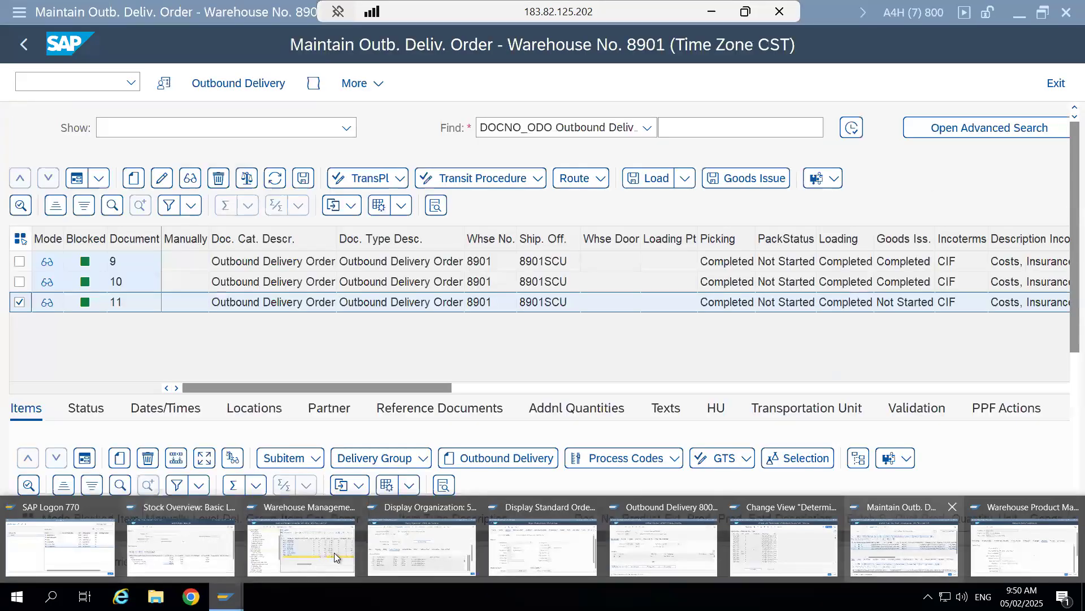
pyautogui.click(424, 545)
pyautogui.moveTo(619, 459); pyautogui.dragTo(747, 463)
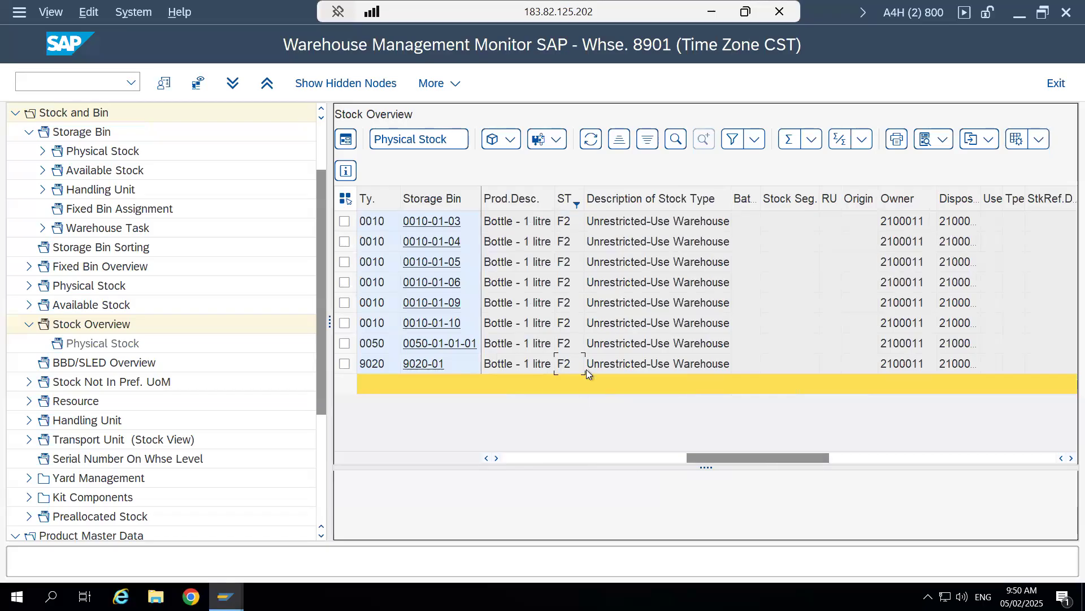
pyautogui.moveTo(721, 459); pyautogui.dragTo(537, 460)
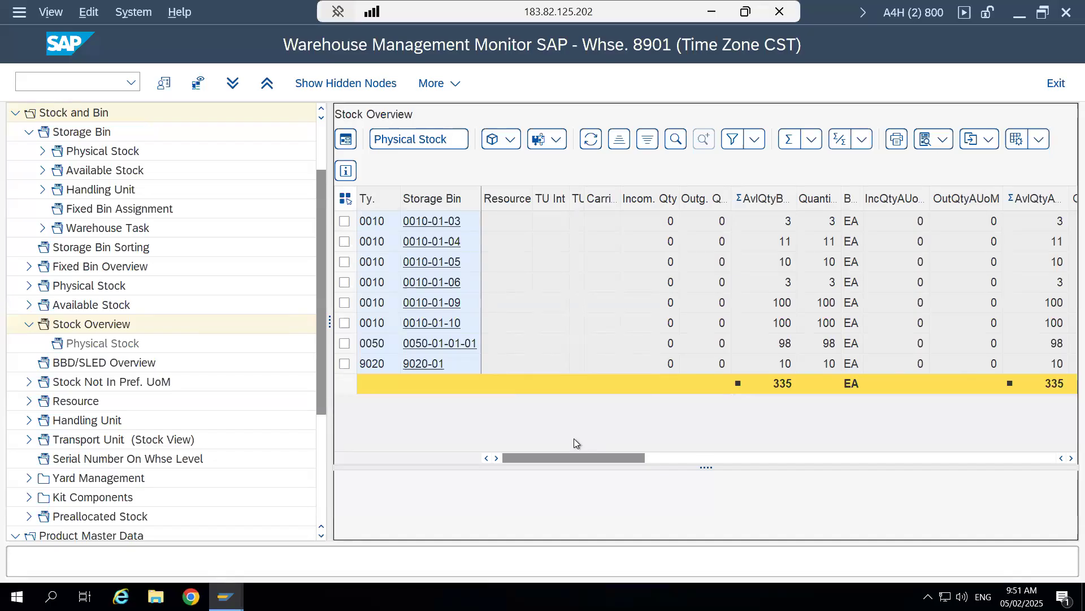
pyautogui.click(785, 384)
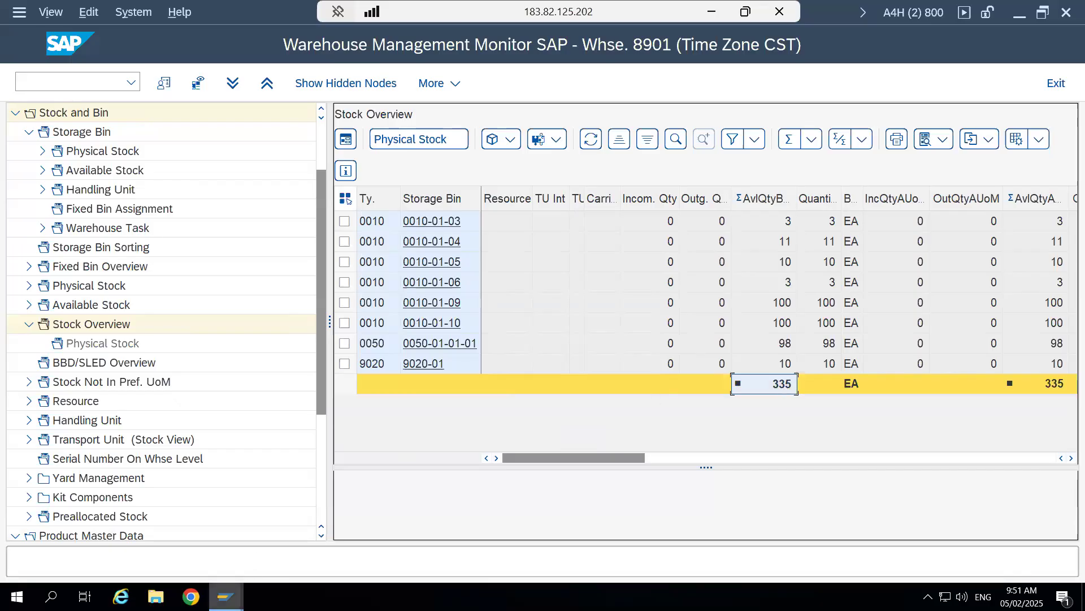
# - Check outbound delivery order 11, and switch to the Word document "#7 - Goods Issue" to read the Inventory Impact and Document Flow points
pyautogui.click(226, 597)
pyautogui.click(906, 552)
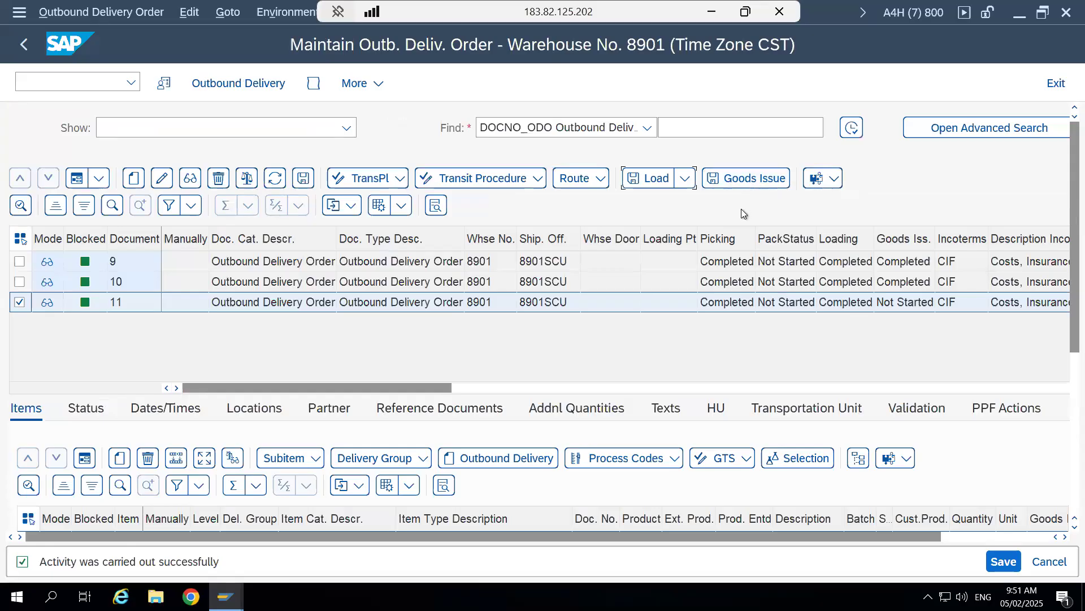
pyautogui.moveTo(226, 596)
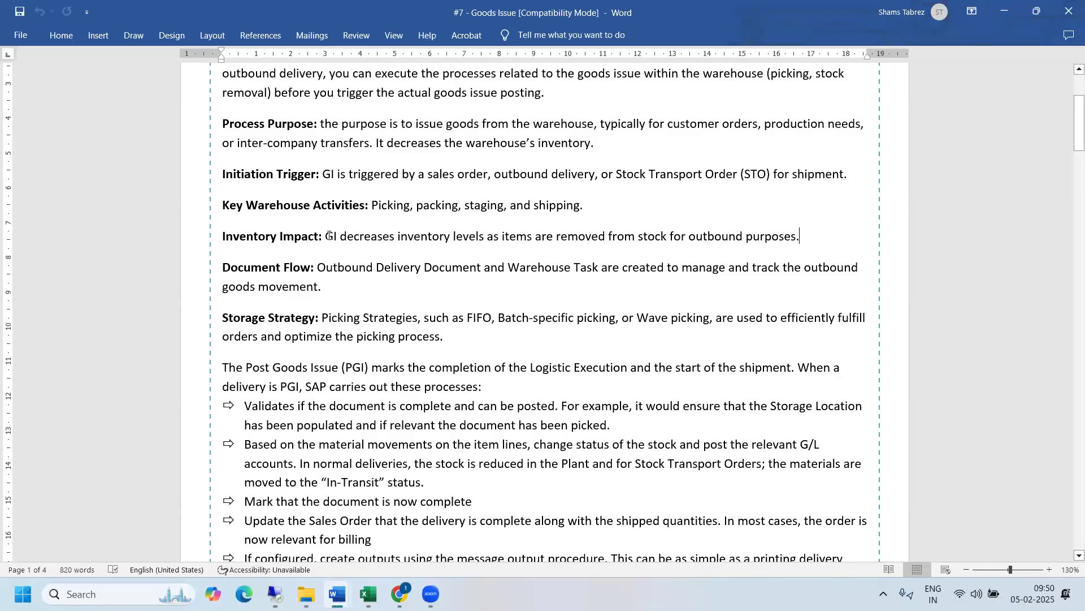
pyautogui.moveTo(327, 236); pyautogui.dragTo(814, 237)
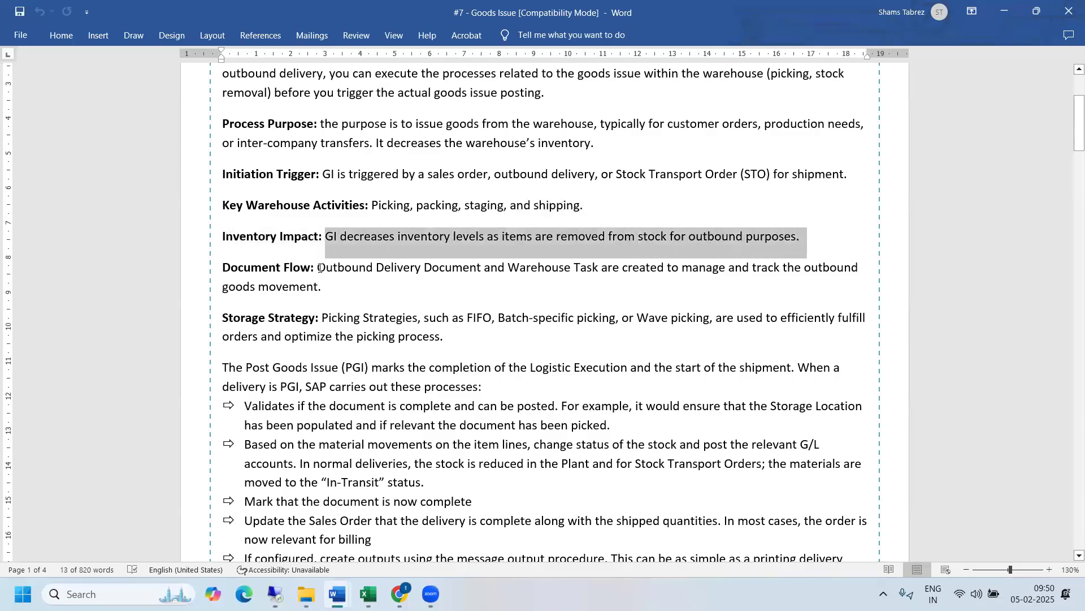
pyautogui.moveTo(318, 268); pyautogui.dragTo(716, 292)
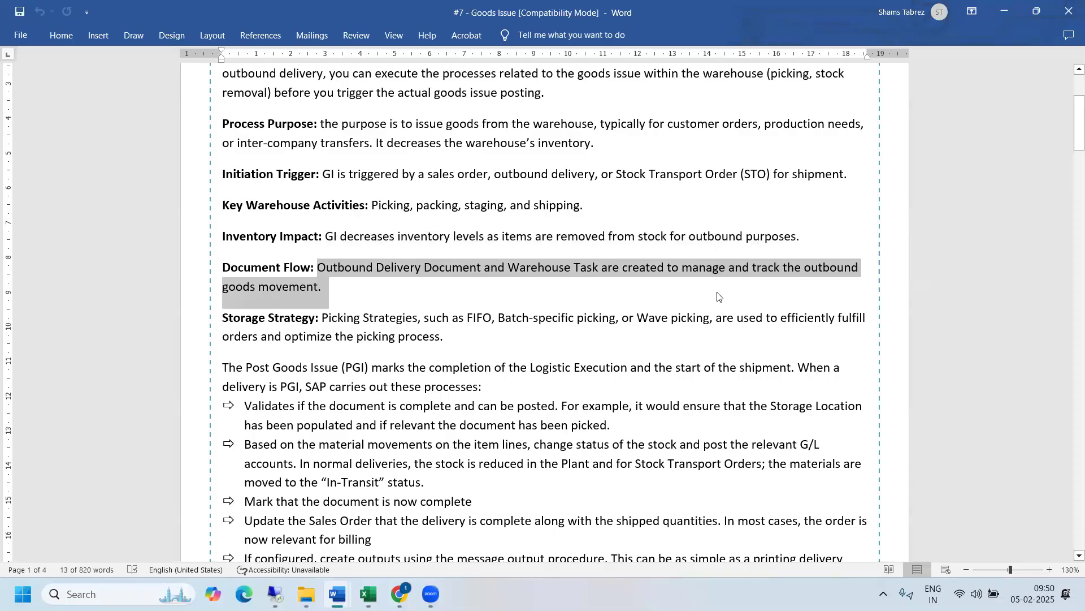
pyautogui.click(676, 286)
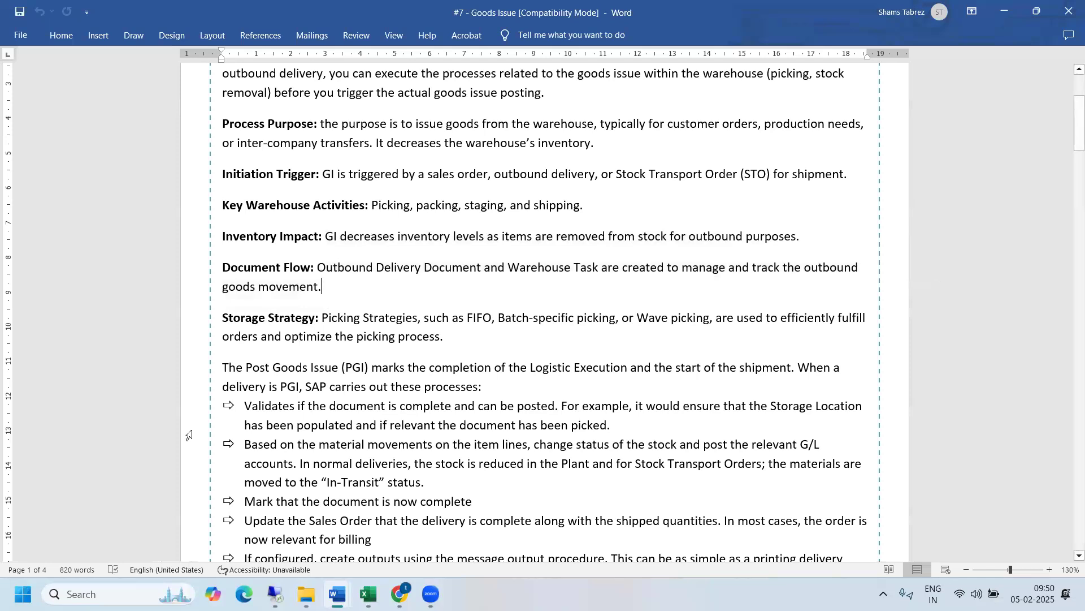
# - Switch back to SAP with outbound delivery order 11 of warehouse 8901 in view
pyautogui.moveTo(276, 593)
pyautogui.click(275, 567)
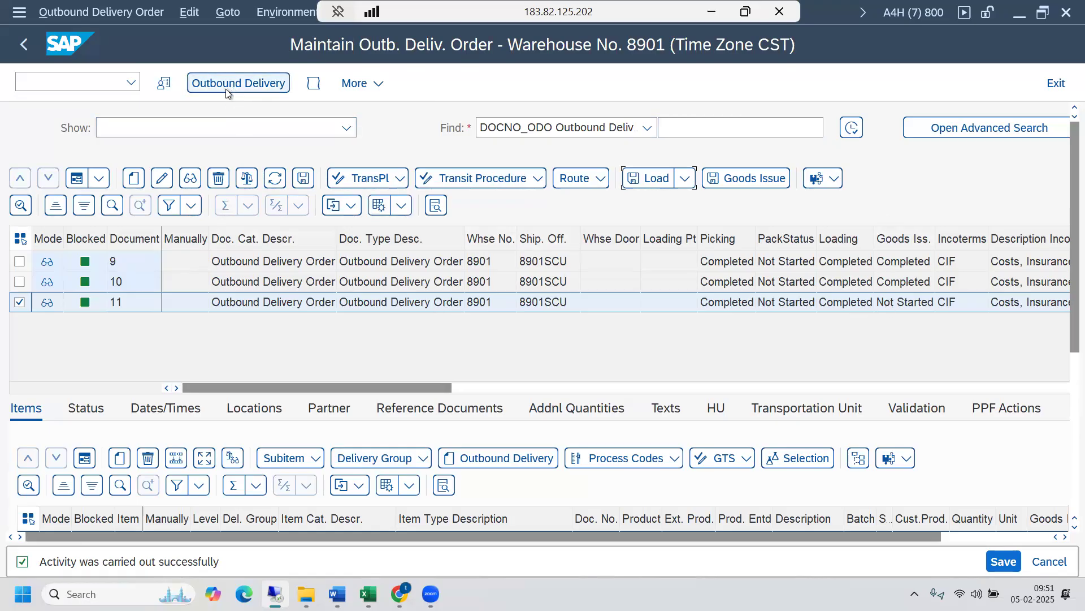
pyautogui.click(396, 138)
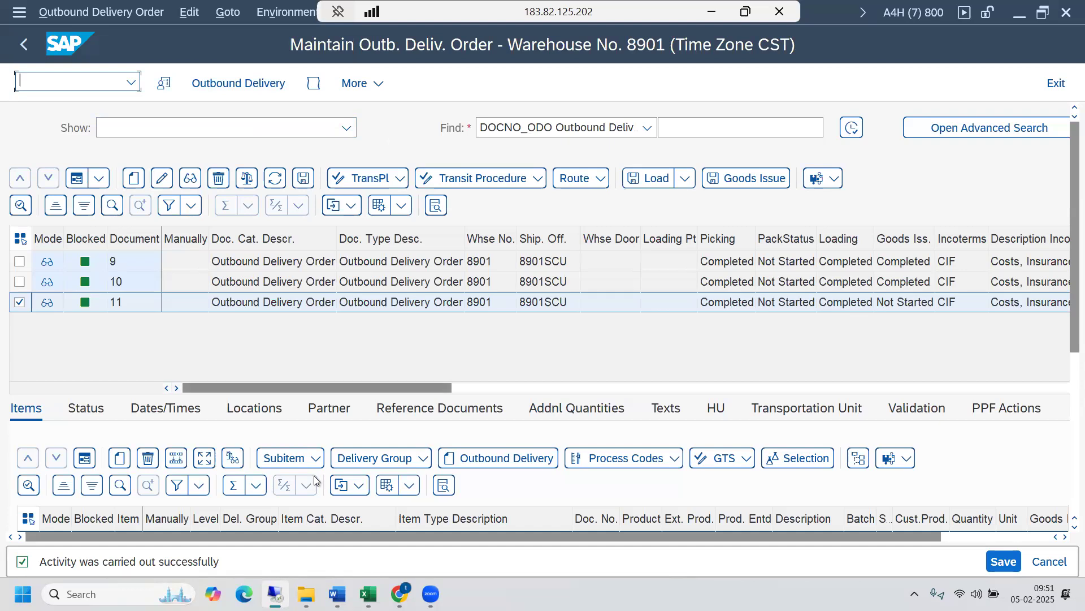
# - Switch to the Word document "#1 - Outbound Process Flow" and find the outbound process step table on page 4
pyautogui.moveTo(336, 592)
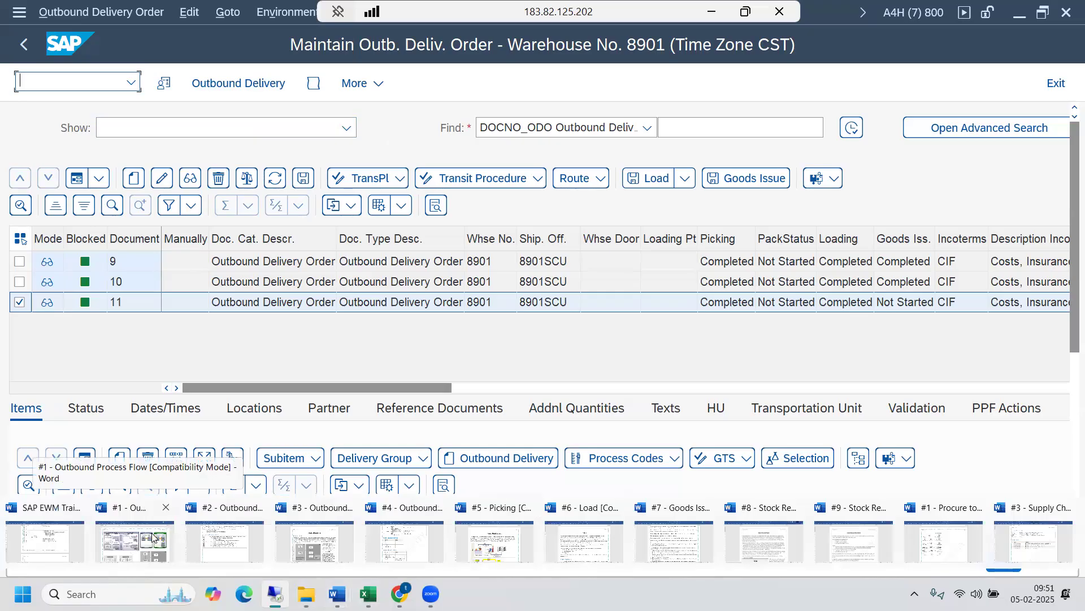
pyautogui.moveTo(1068, 255); pyautogui.dragTo(1066, 145)
pyautogui.scroll(20, 550, 238)
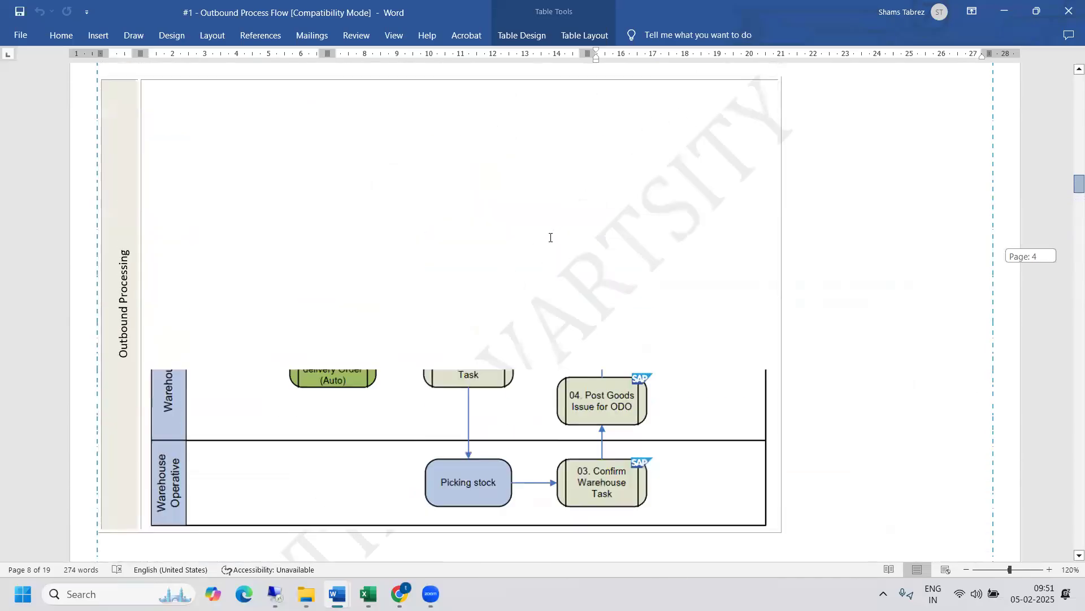
pyautogui.scroll(-10, 497, 360)
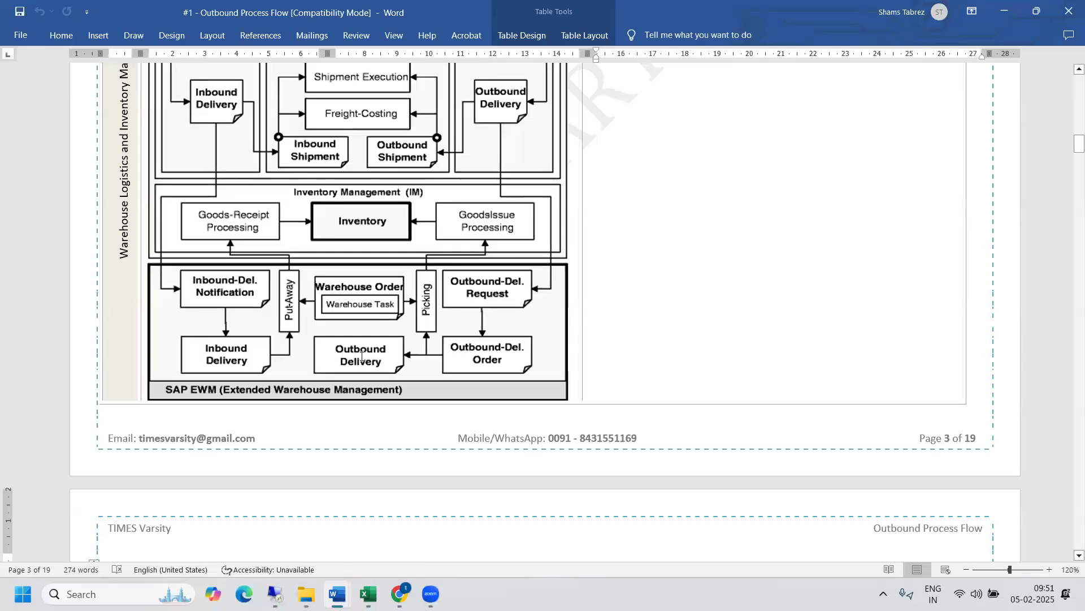
pyautogui.moveTo(1078, 150); pyautogui.dragTo(1069, 176)
pyautogui.scroll(-3, 474, 214)
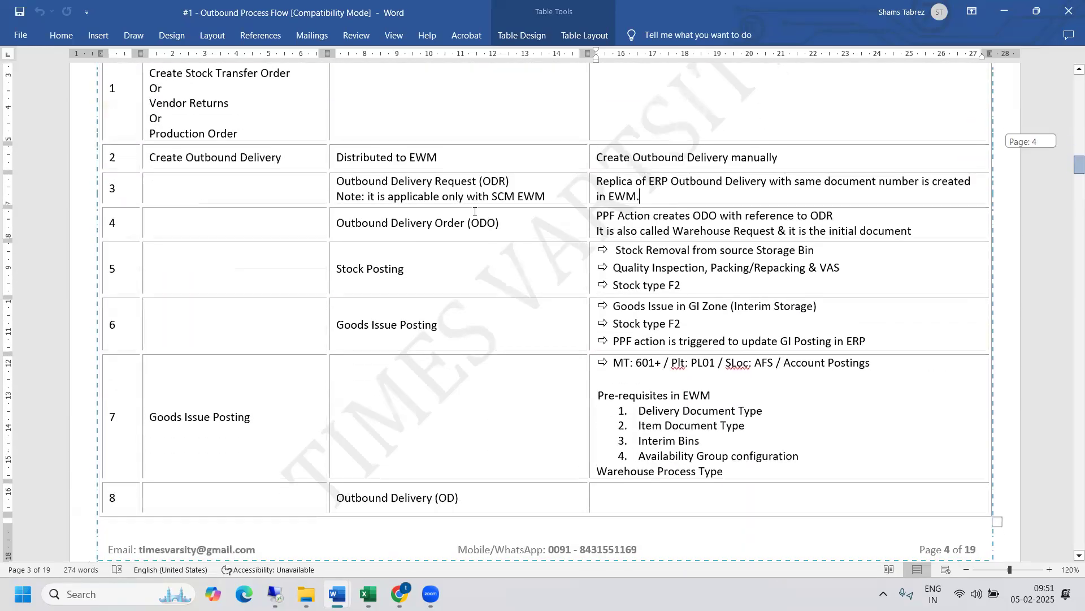
# - Highlight and read the EWM rows for Stock Posting (step 5) and Goods Issue Posting (step 6) with their remarks
pyautogui.moveTo(352, 176); pyautogui.dragTo(662, 177)
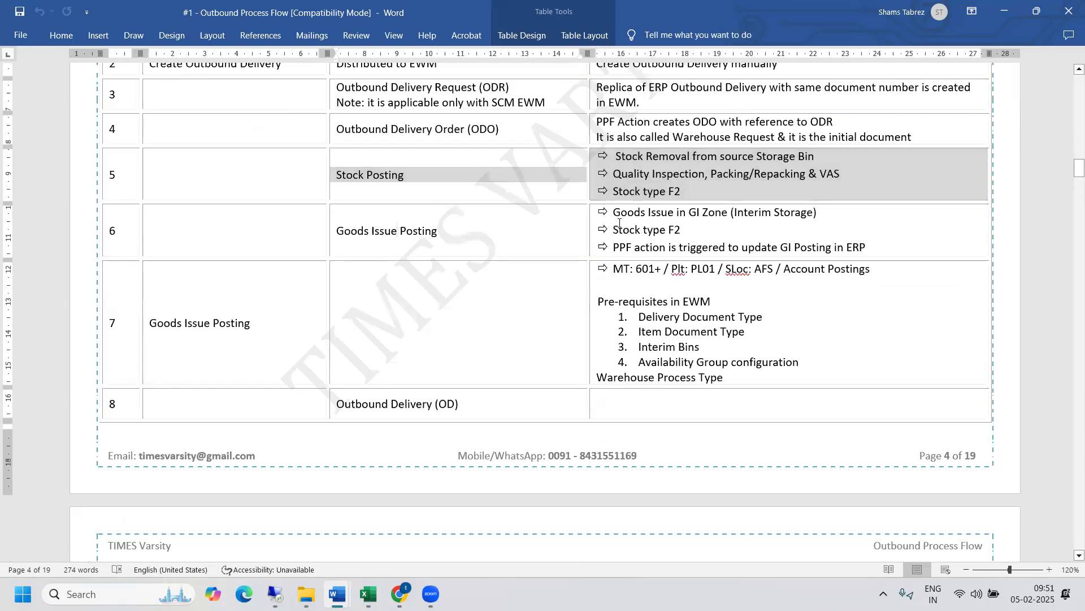
pyautogui.moveTo(340, 231); pyautogui.dragTo(653, 228)
pyautogui.click(654, 229)
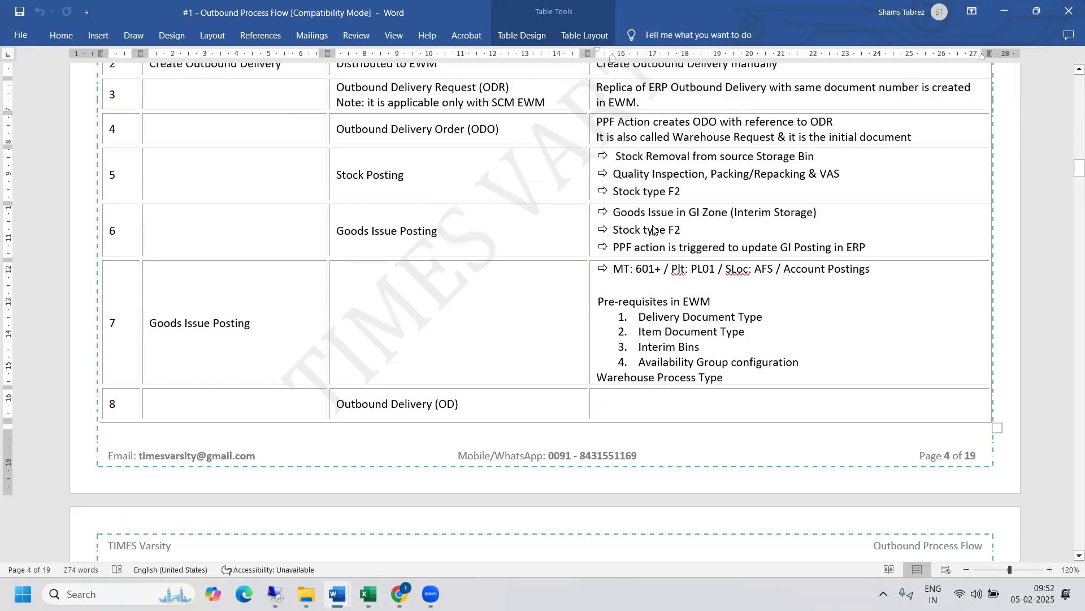
pyautogui.moveTo(499, 222); pyautogui.dragTo(677, 225)
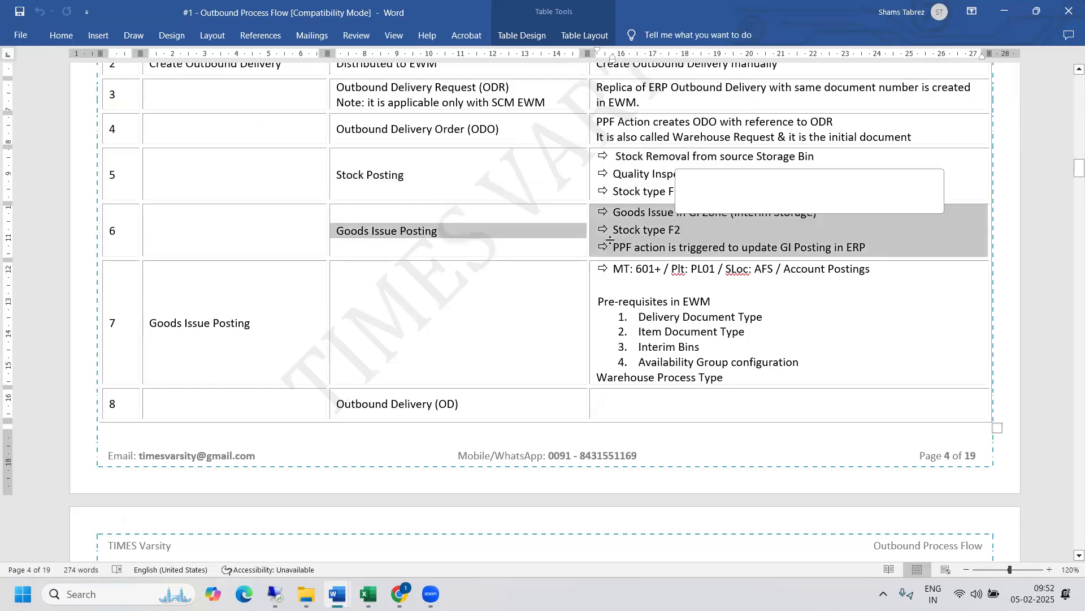
# - Examine the Goods Issue Posting row of step 7, highlighting its movement type, plant and storage location remark
pyautogui.moveTo(704, 336); pyautogui.dragTo(705, 335)
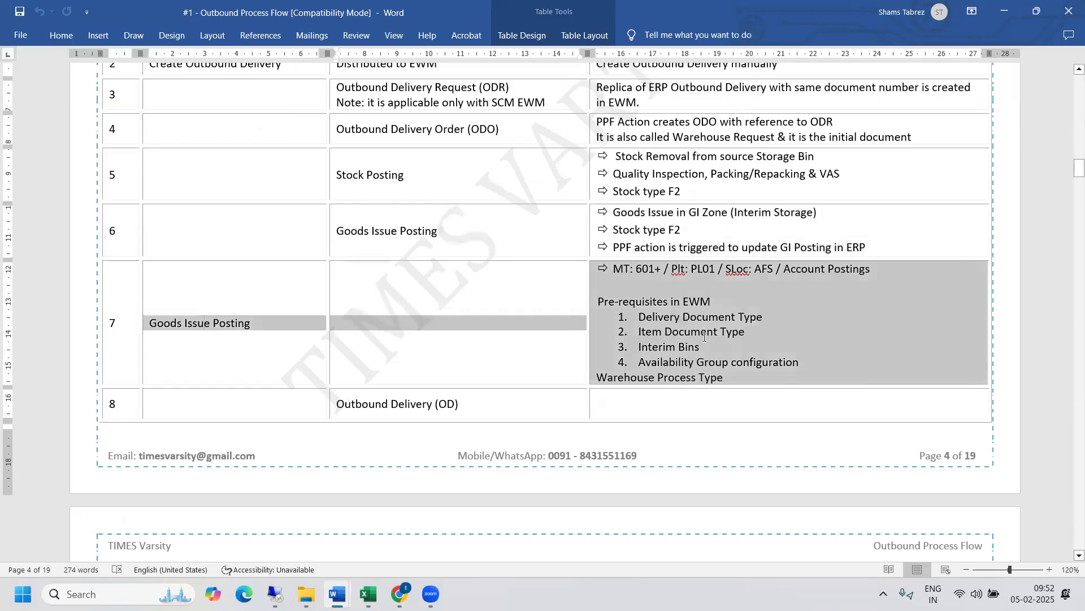
pyautogui.click(705, 336)
pyautogui.moveTo(637, 270); pyautogui.dragTo(809, 265)
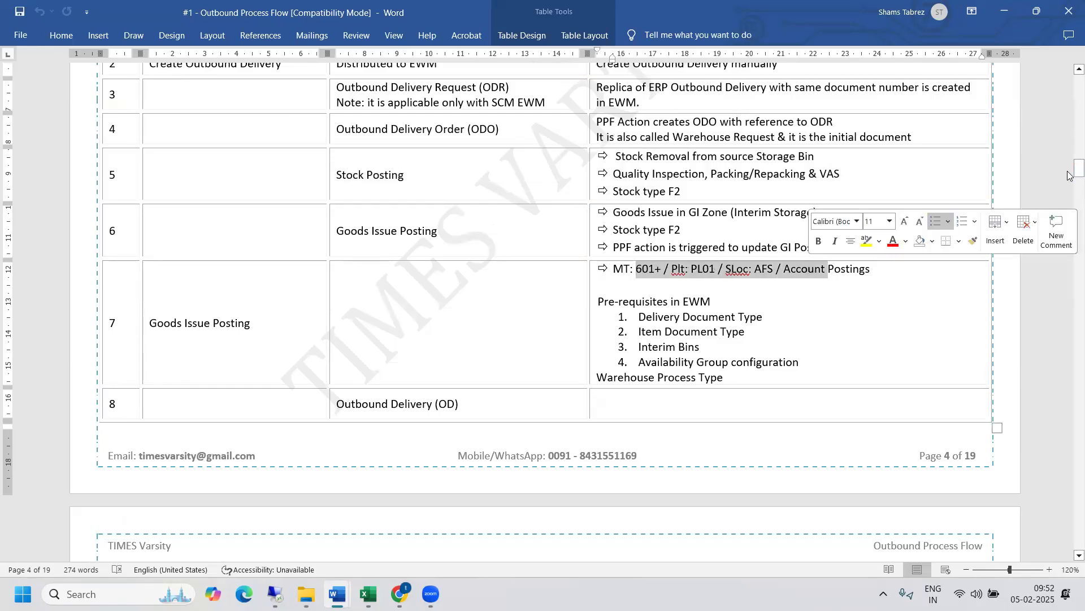
pyautogui.moveTo(1071, 173); pyautogui.dragTo(1069, 166)
pyautogui.moveTo(199, 457); pyautogui.dragTo(271, 444)
pyautogui.click(273, 443)
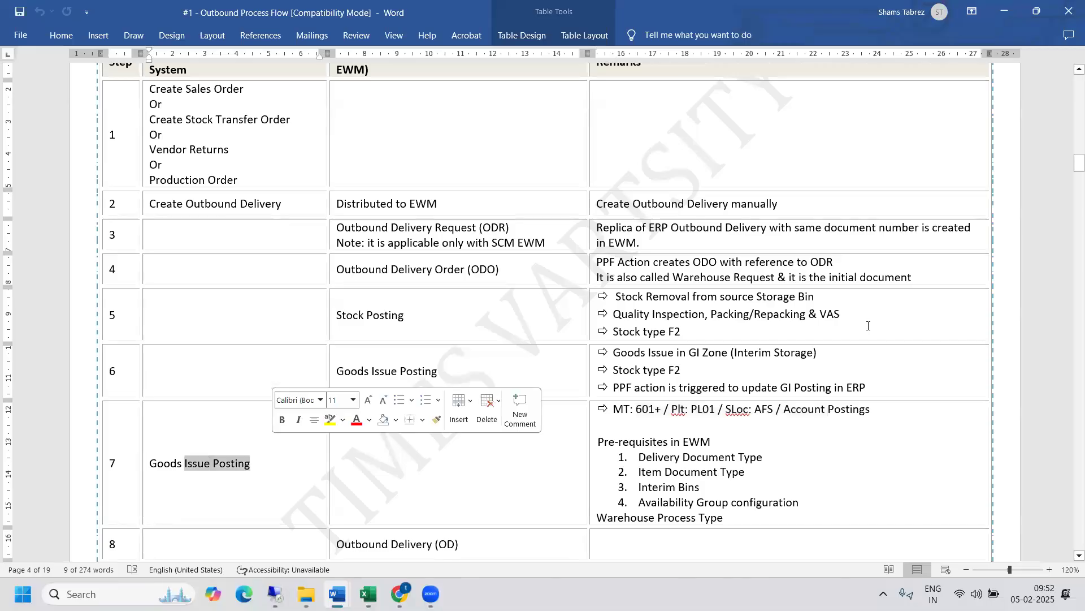
pyautogui.moveTo(1070, 165); pyautogui.dragTo(1070, 171)
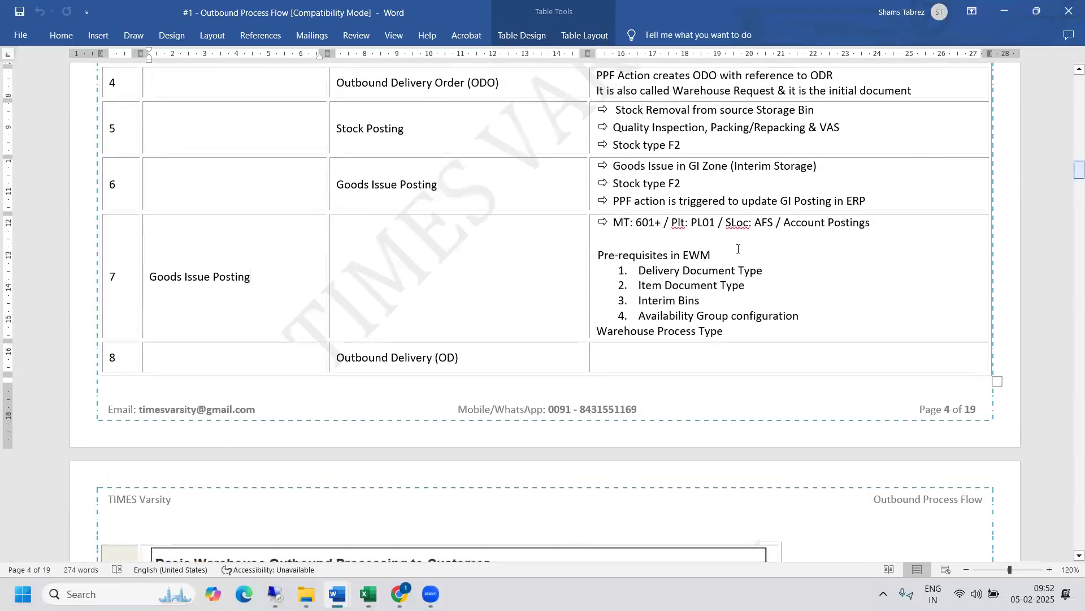
# - Switch back to SAP, post and save the goods issue for outbound delivery order 11, and check its goods issue status
pyautogui.moveTo(275, 594)
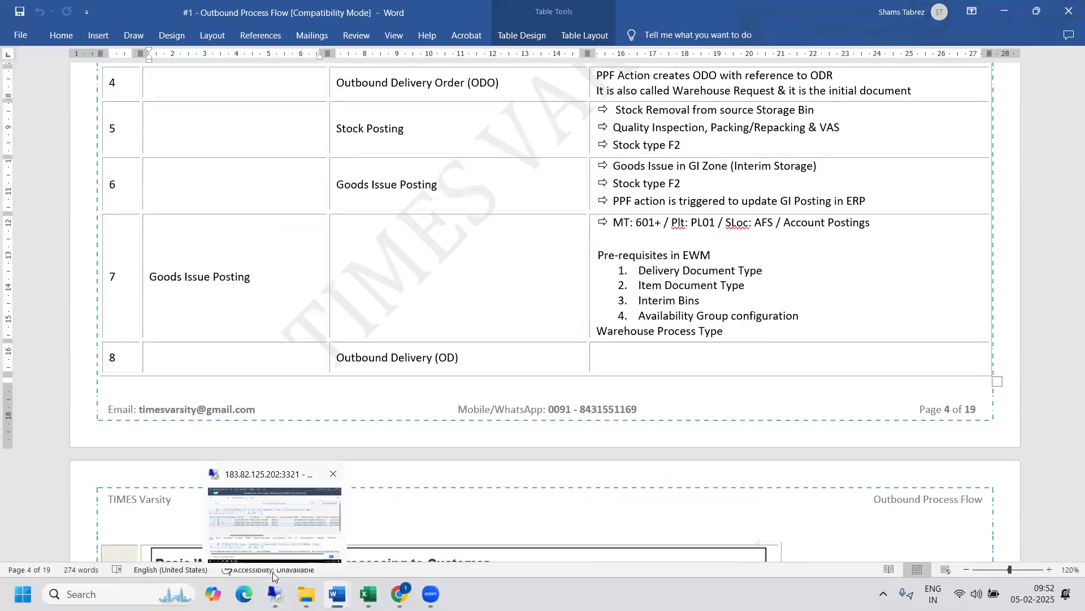
pyautogui.click(275, 523)
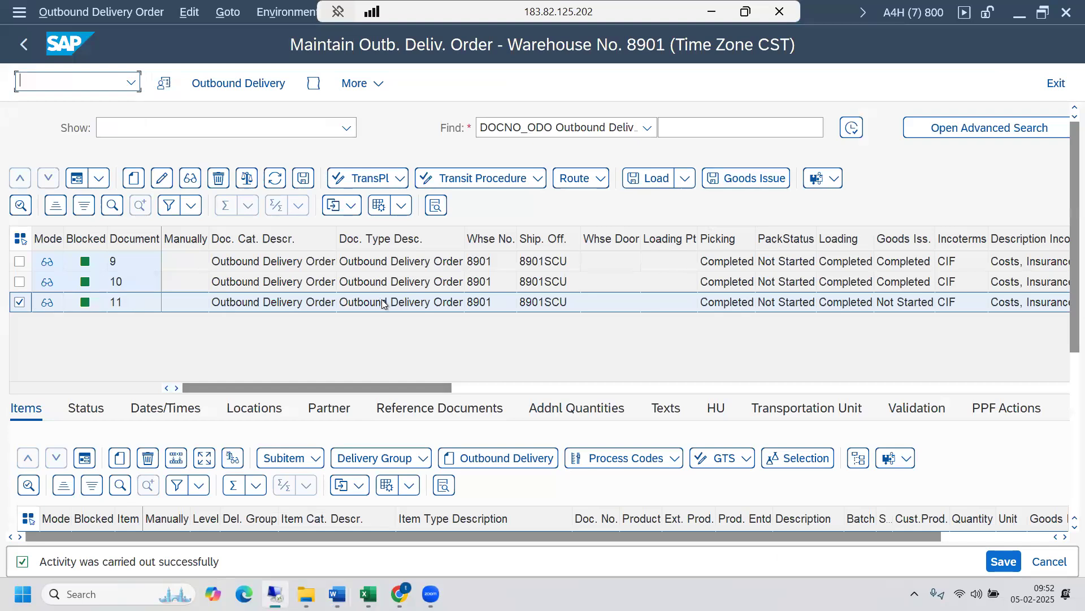
pyautogui.click(755, 181)
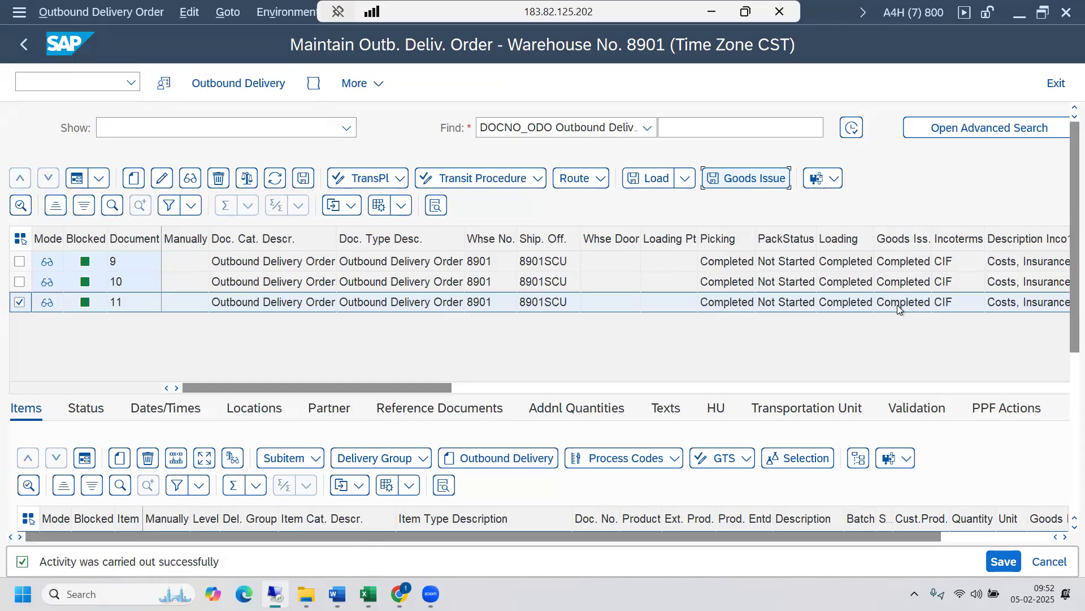
pyautogui.click(177, 388)
pyautogui.click(177, 388)
pyautogui.click(177, 388)
pyautogui.click(177, 388)
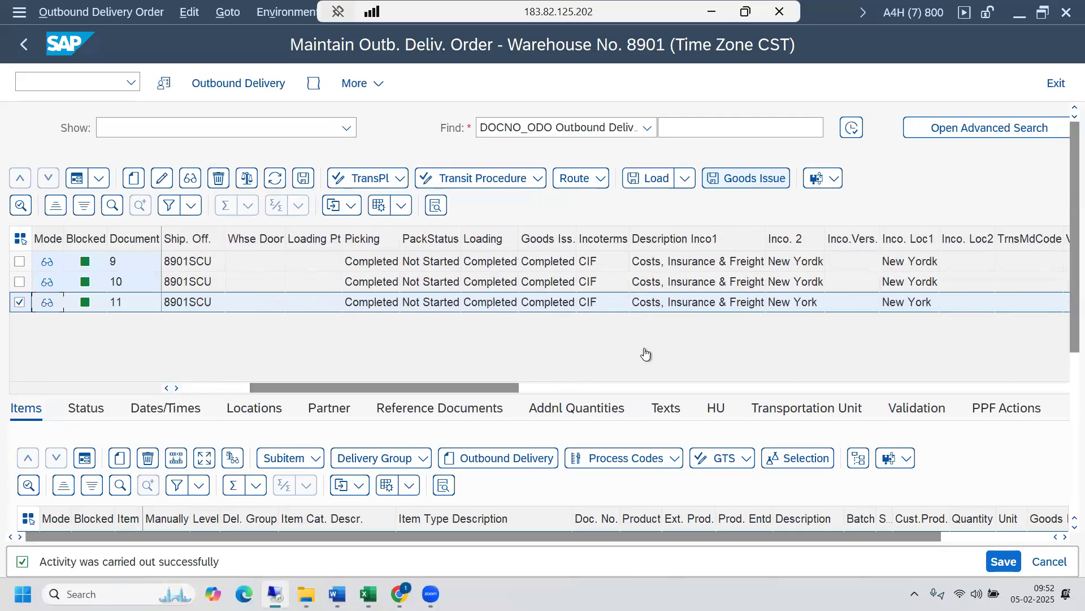
# - In the warehouse monitor, check the stock in bin 9020-01, refresh the stock overview, and check the available quantity total
pyautogui.moveTo(275, 592)
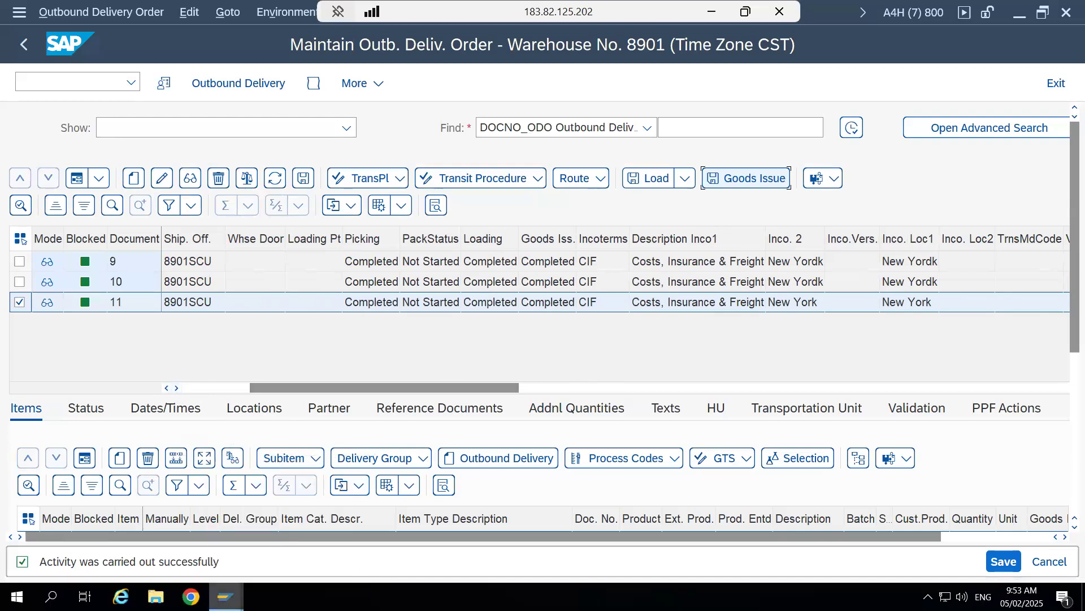
pyautogui.click(272, 548)
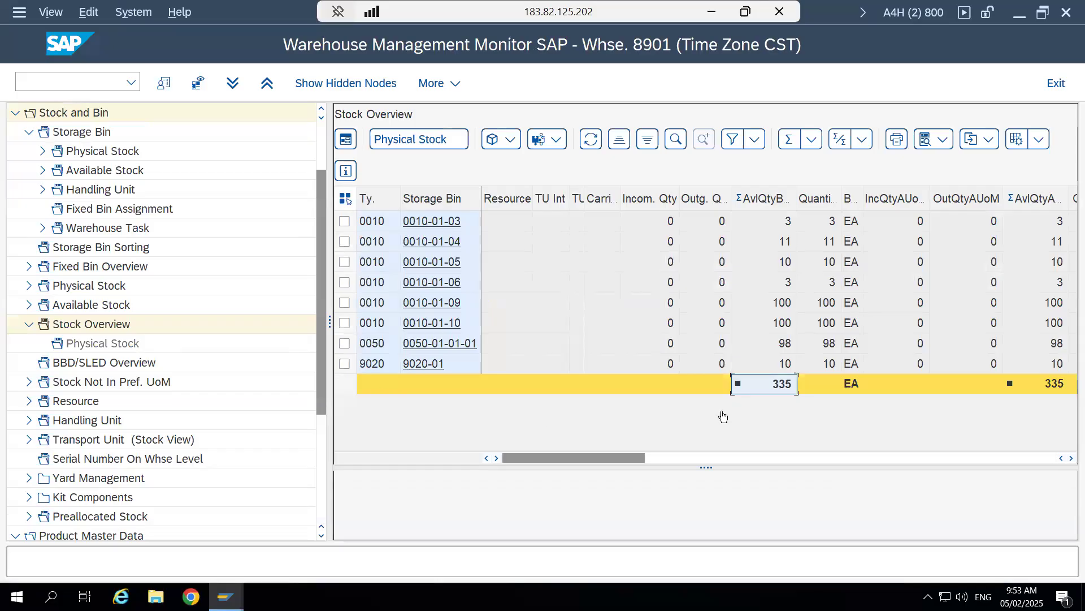
pyautogui.click(344, 364)
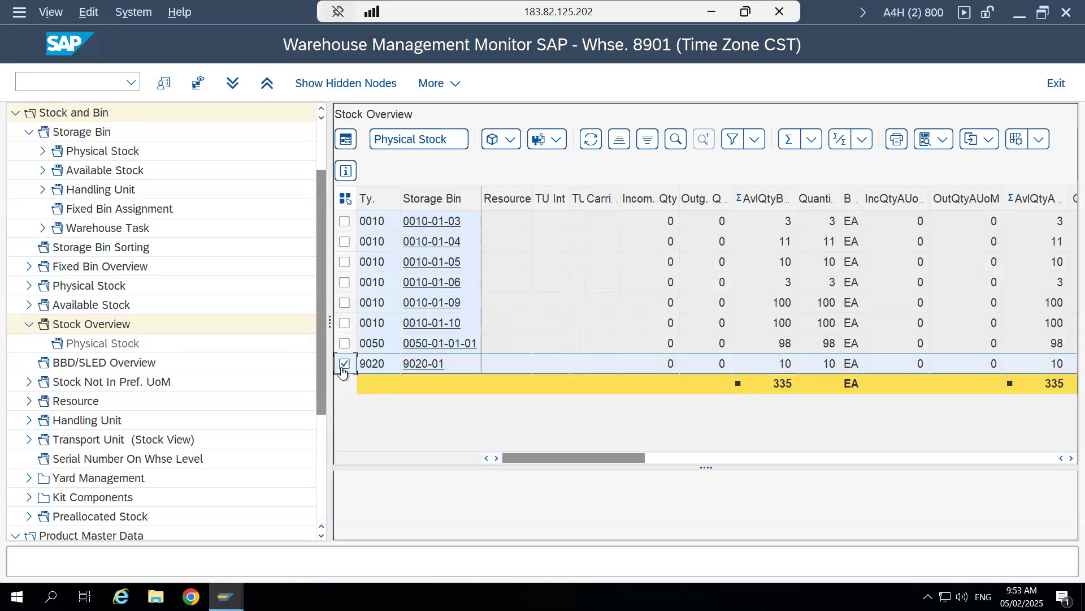
pyautogui.click(790, 365)
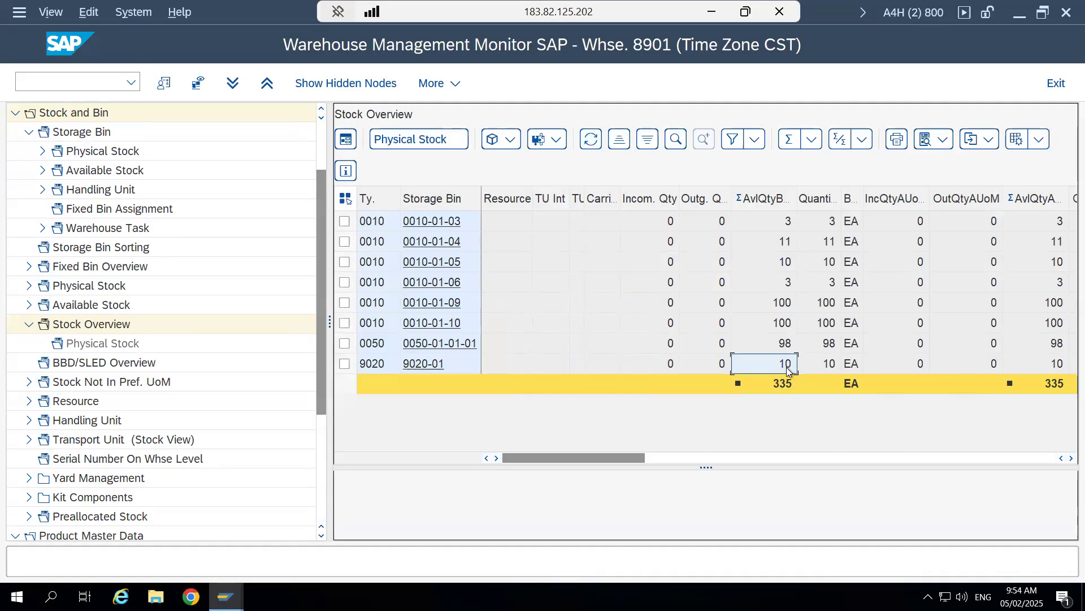
pyautogui.click(782, 385)
pyautogui.click(590, 139)
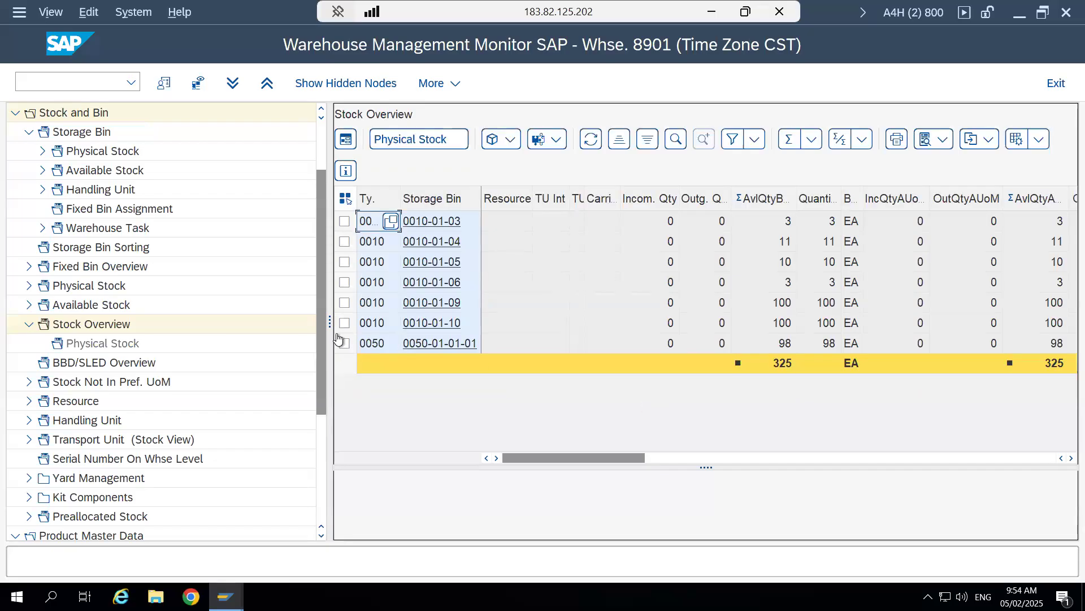
pyautogui.click(785, 372)
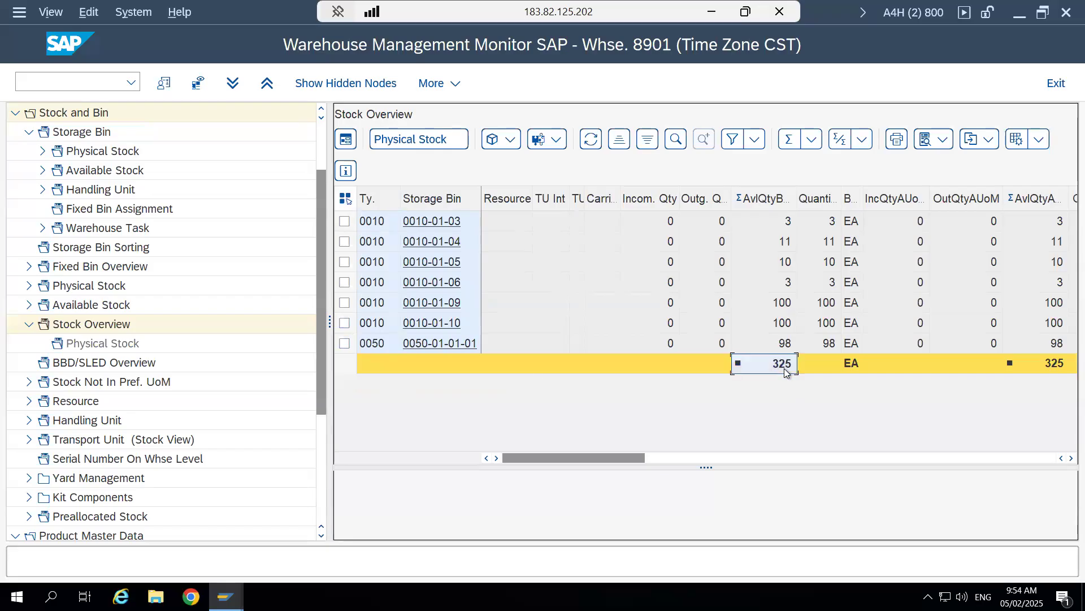
# - Refresh the stock overview basic list of material 264 and check the unrestricted-use stock of storage location AFS
pyautogui.moveTo(225, 595)
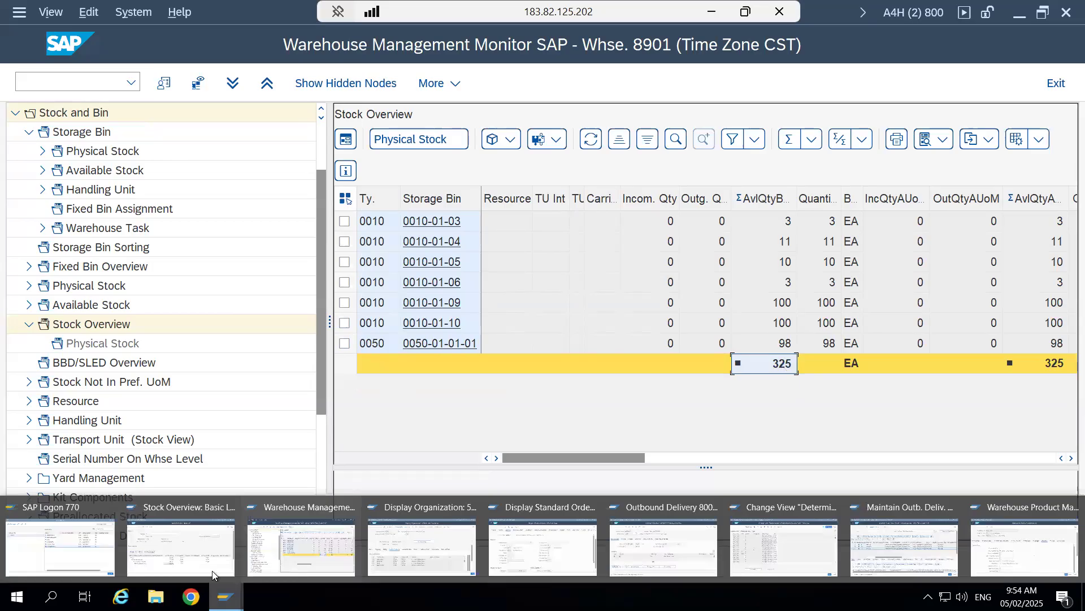
pyautogui.click(192, 531)
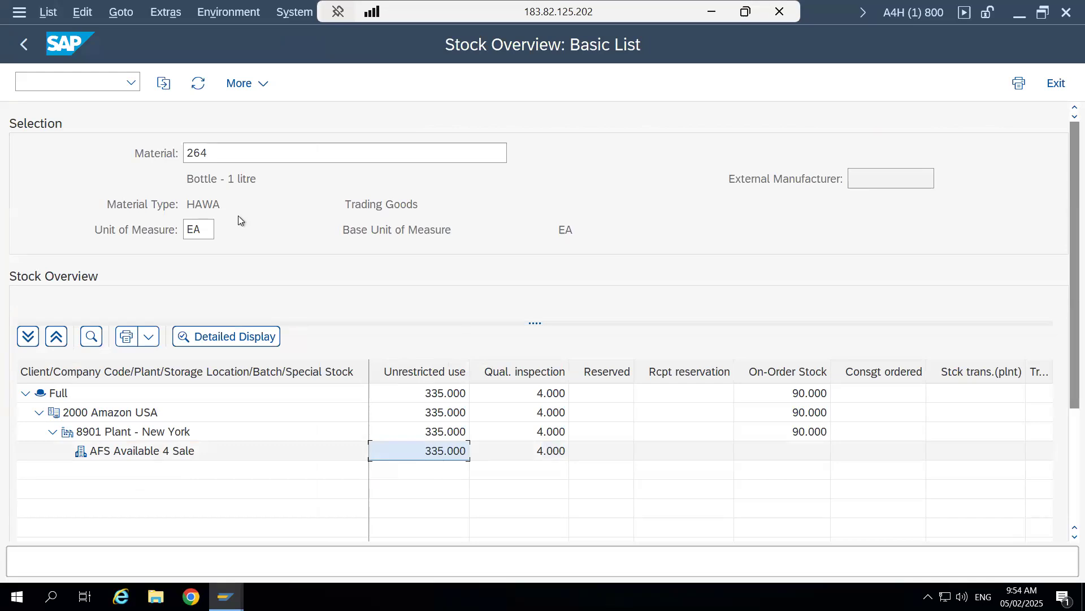
pyautogui.click(197, 84)
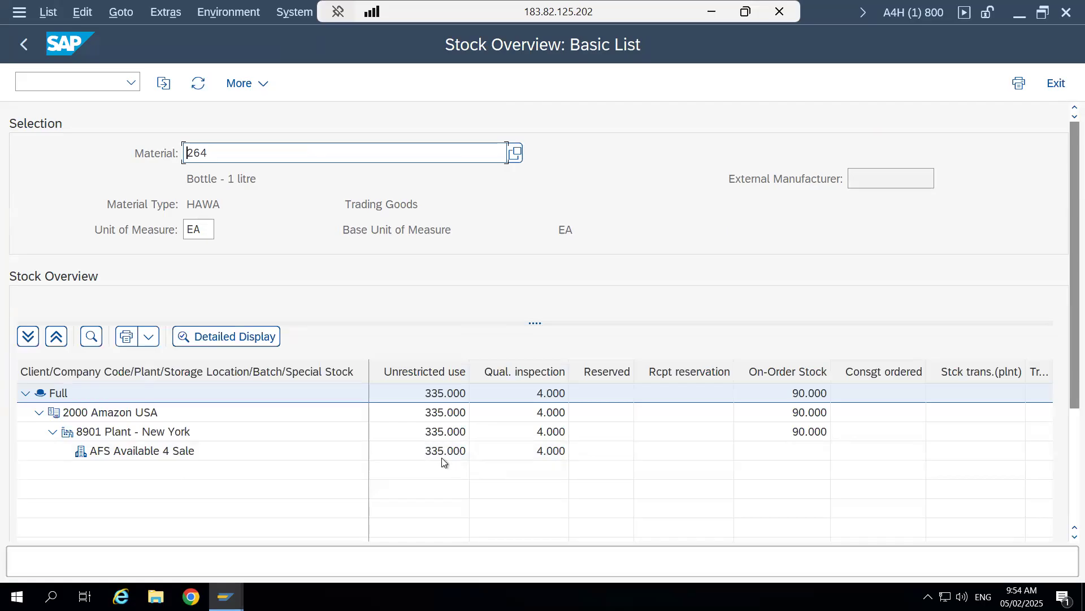
pyautogui.click(442, 453)
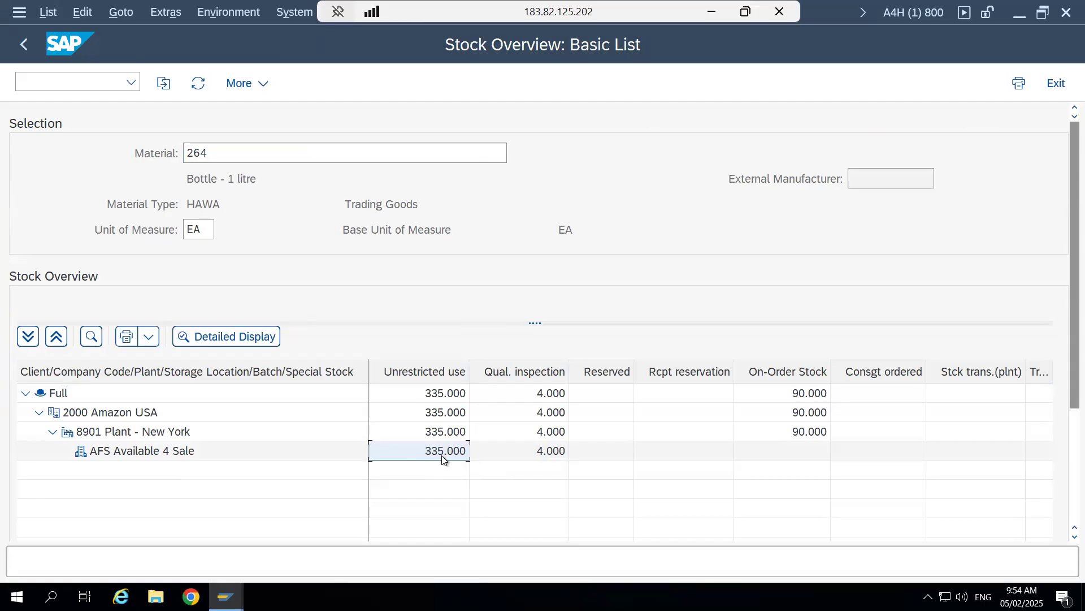
pyautogui.click(639, 183)
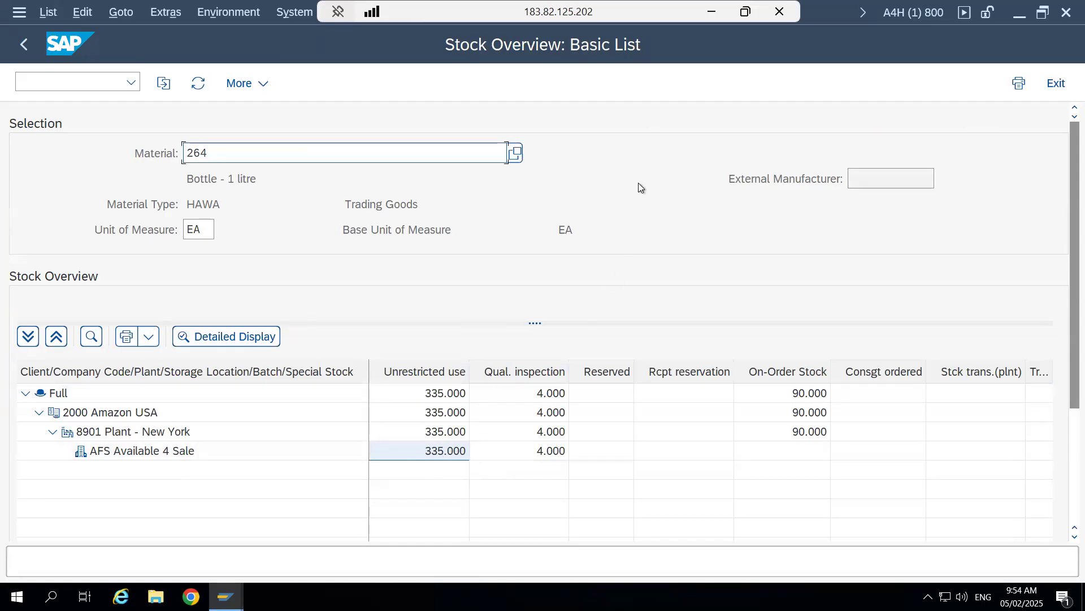
# - Open transaction smq2 in a new session and list the inbound queues of client 800 with the queue name left blank
pyautogui.hotkey('ctrl', 'n')
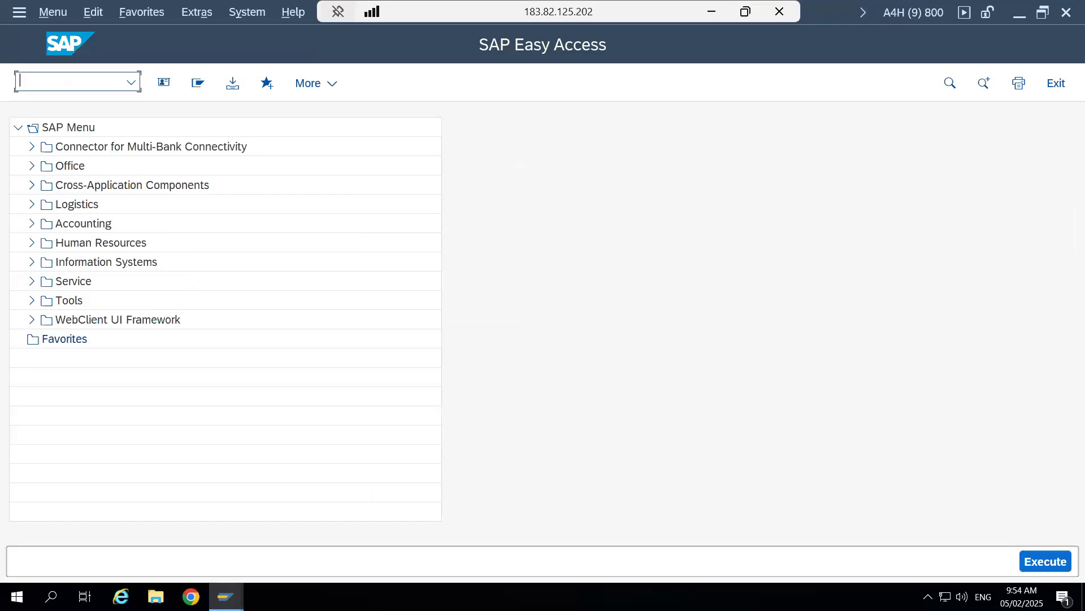
pyautogui.write('smq2')
pyautogui.press('Return')
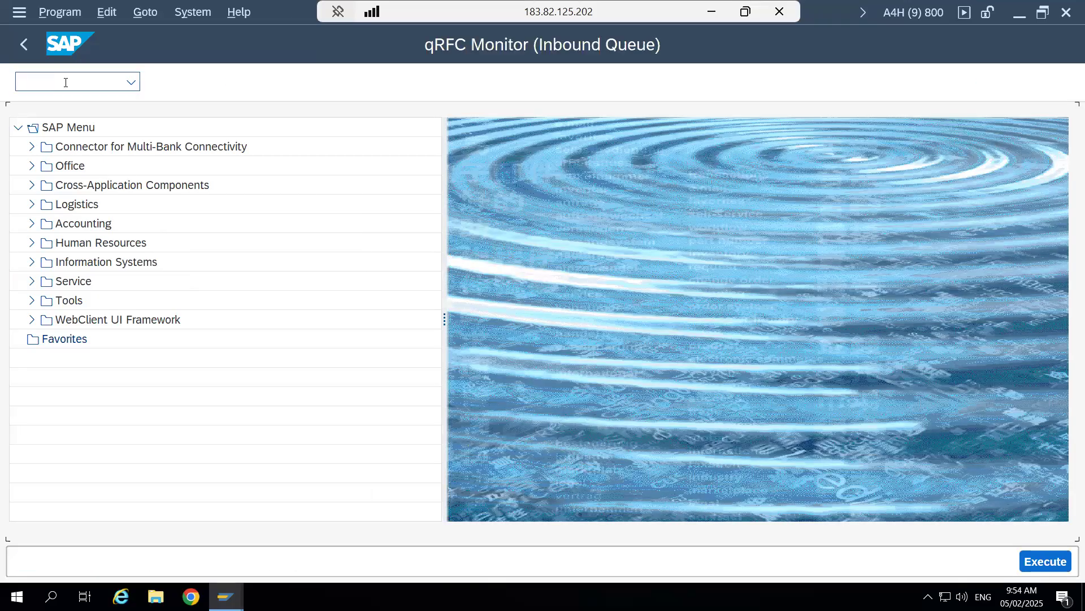
pyautogui.click(334, 155)
pyautogui.press('BackSpace')
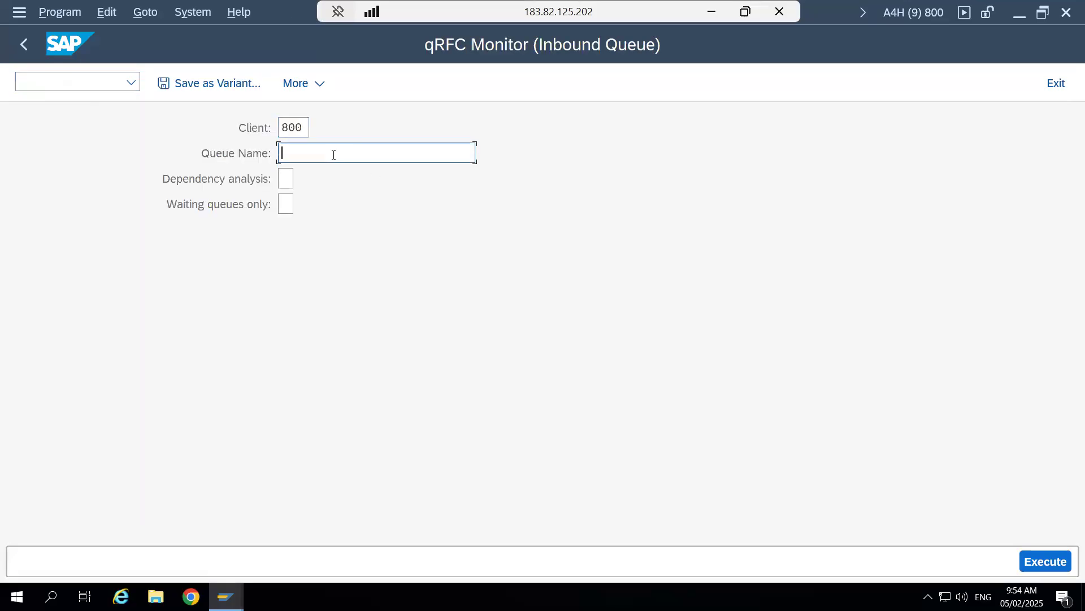
pyautogui.click(1046, 562)
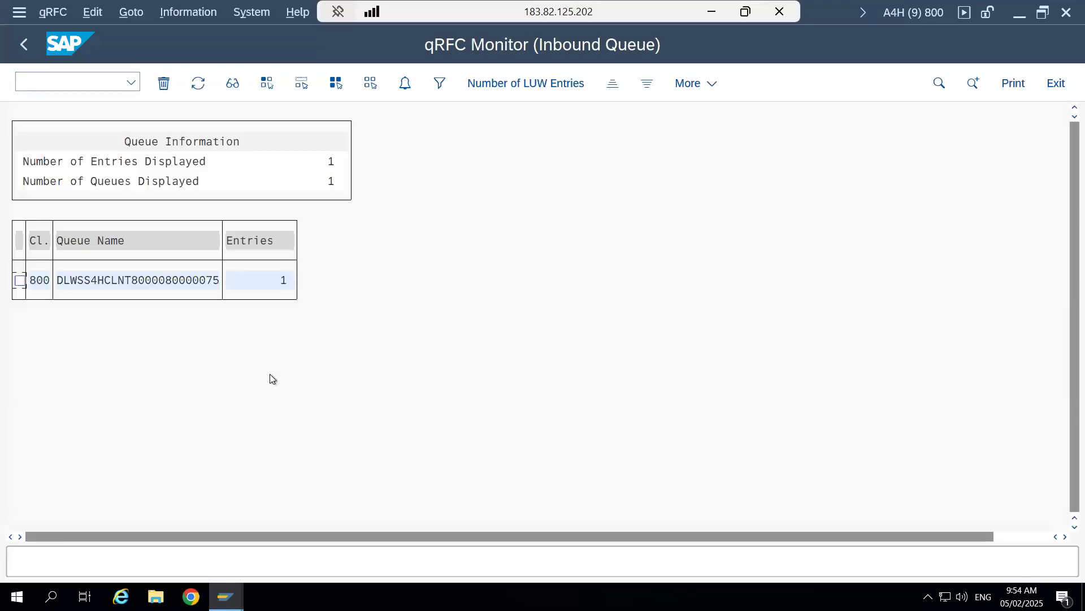
# - Compare the delivery number in the inbound queue name with the displayed outbound delivery, and return to the qRFC monitor
pyautogui.click(212, 282)
pyautogui.moveTo(226, 597)
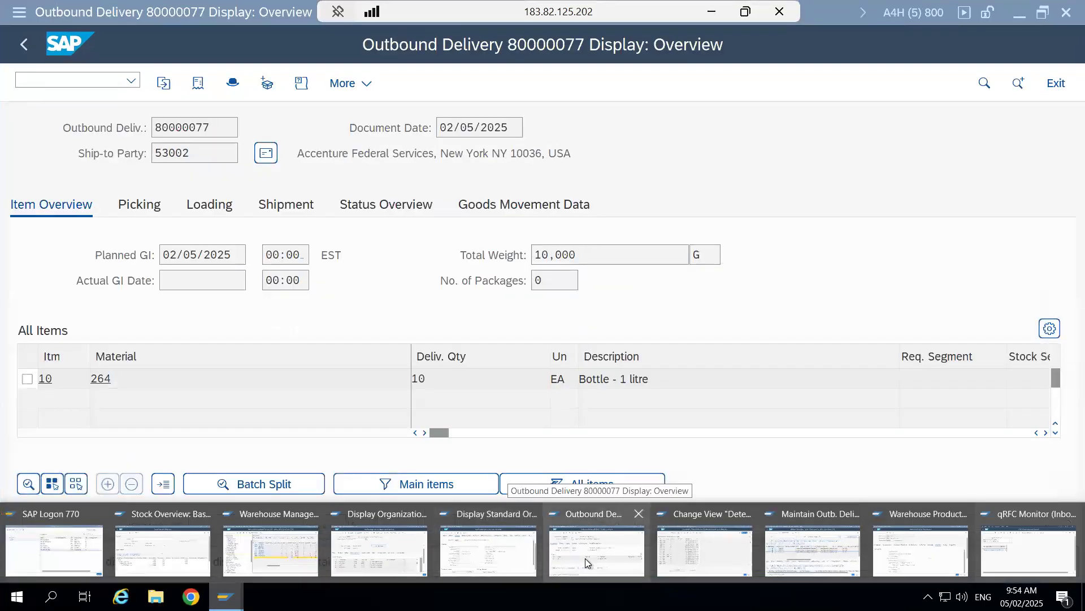
pyautogui.click(585, 558)
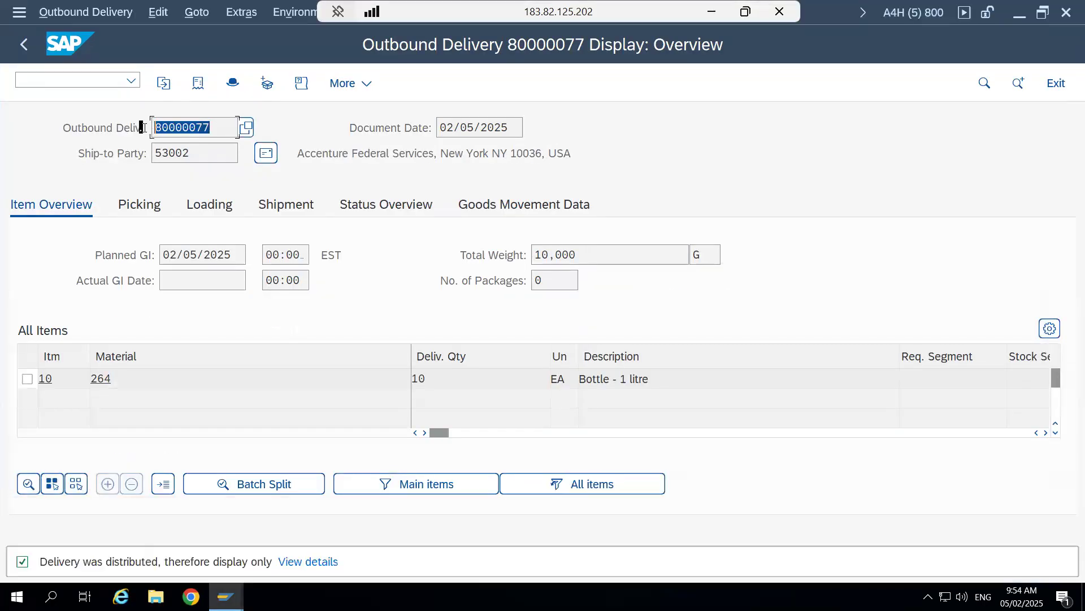
pyautogui.moveTo(226, 597)
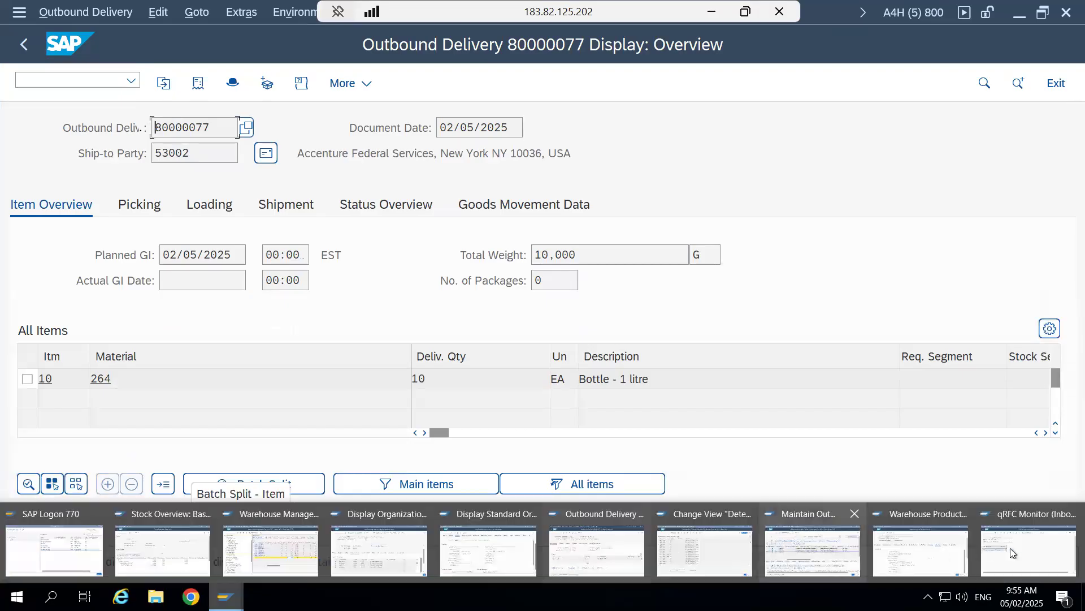
pyautogui.click(1022, 513)
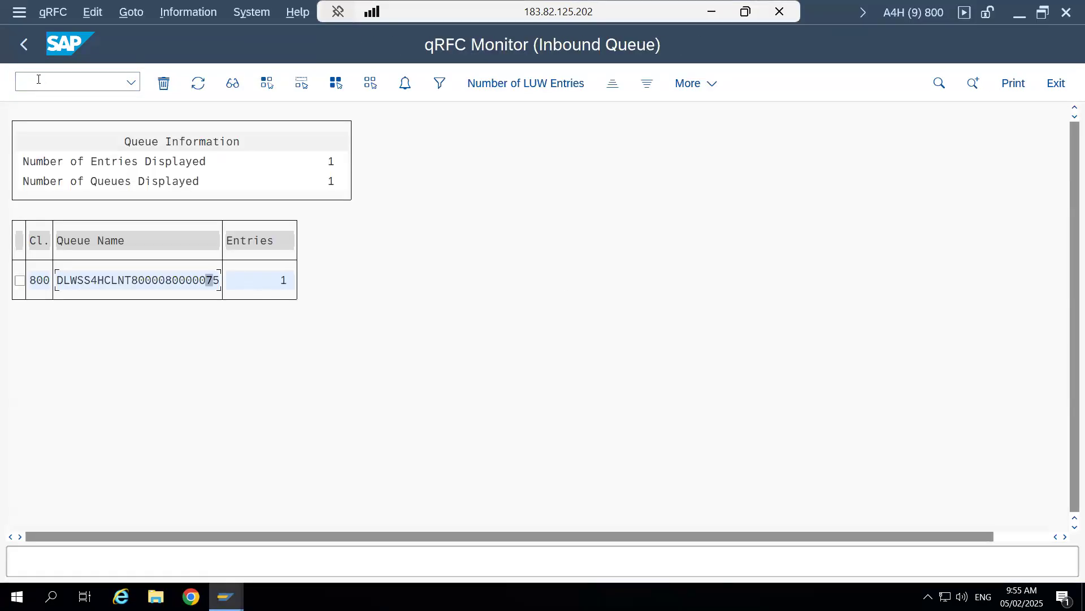
# - Open transaction smq1 and list the outbound queues of client 800 with the queue name and queue destination left blank
pyautogui.click(75, 81)
pyautogui.write('/ns')
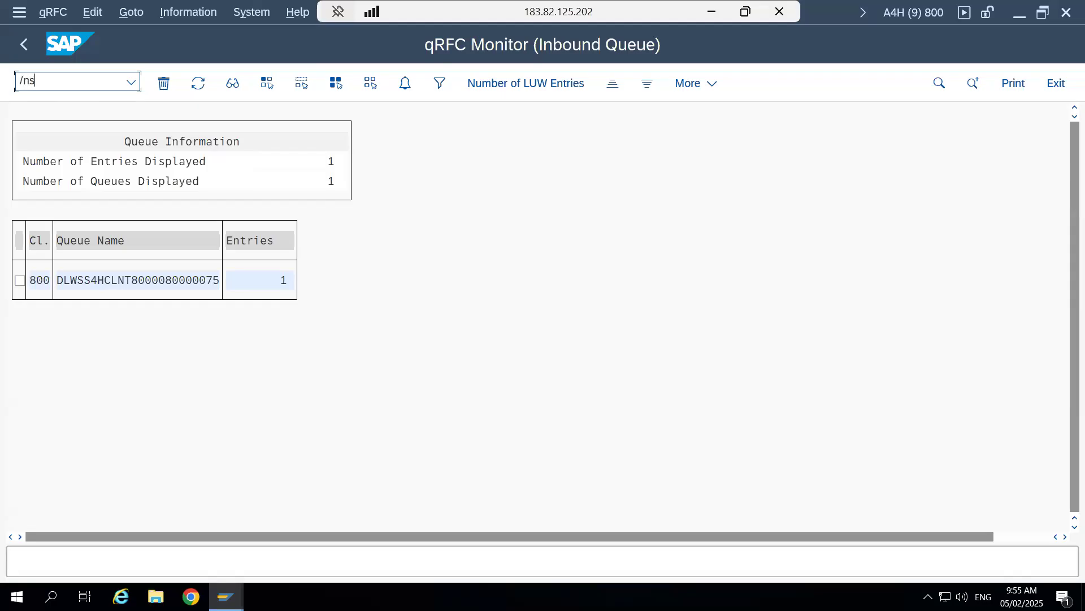
pyautogui.write('mq1')
pyautogui.press('Return')
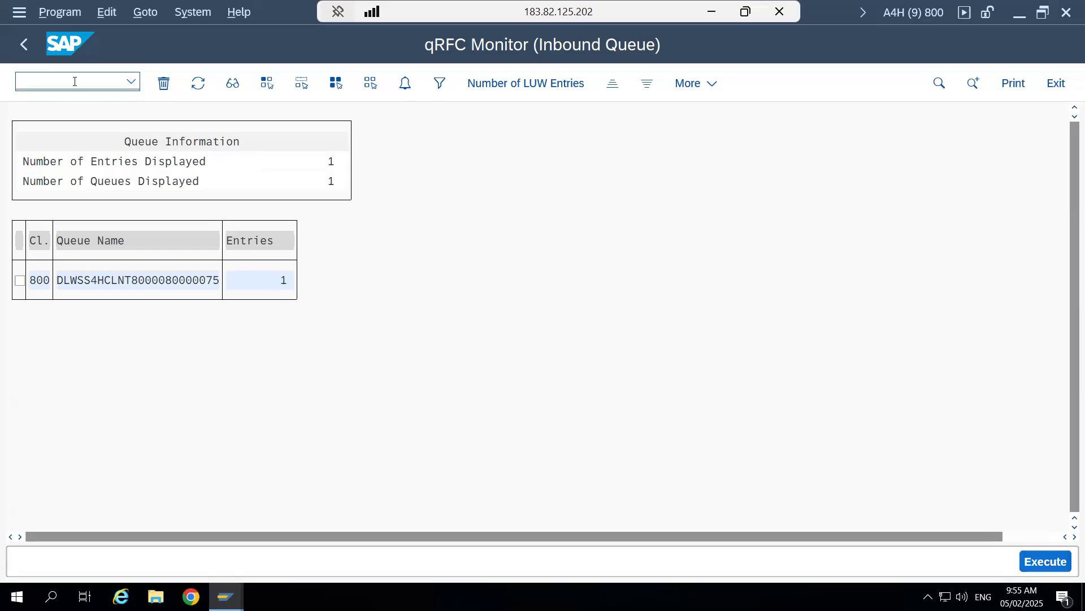
pyautogui.click(309, 155)
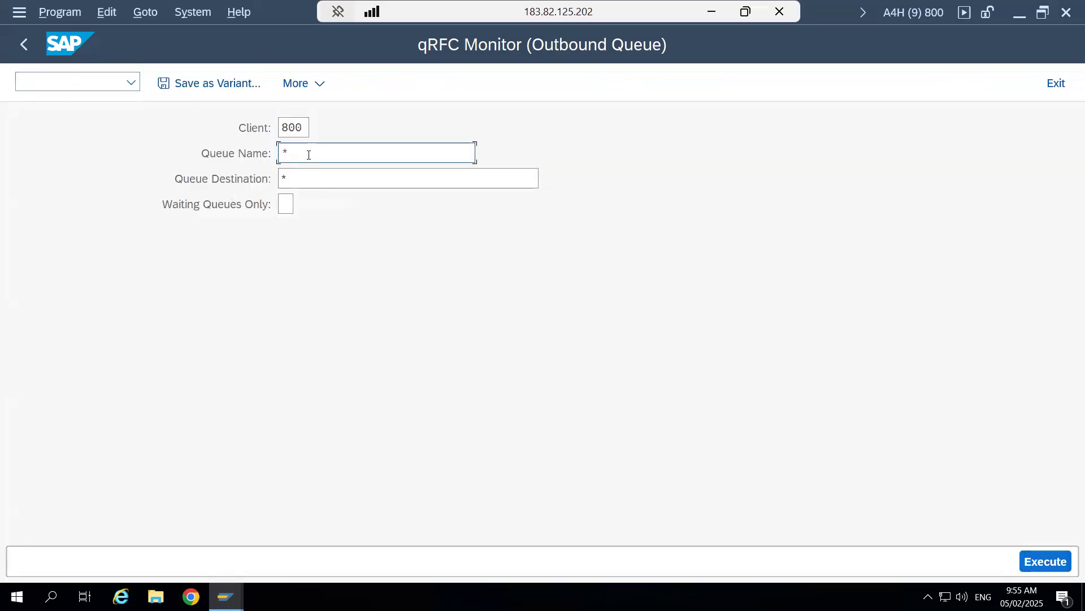
pyautogui.press('BackSpace')
pyautogui.click(307, 179)
pyautogui.press('BackSpace')
pyautogui.click(1046, 561)
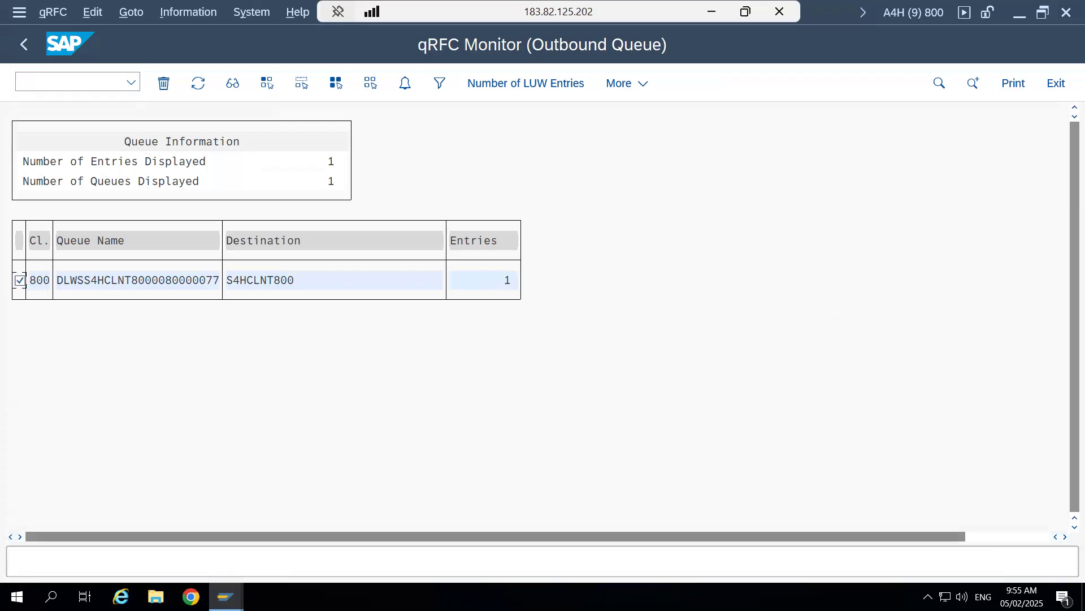
# - Compare the delivery number in the outbound queue name with the outbound delivery order, and return to the qRFC monitor
pyautogui.moveTo(227, 597)
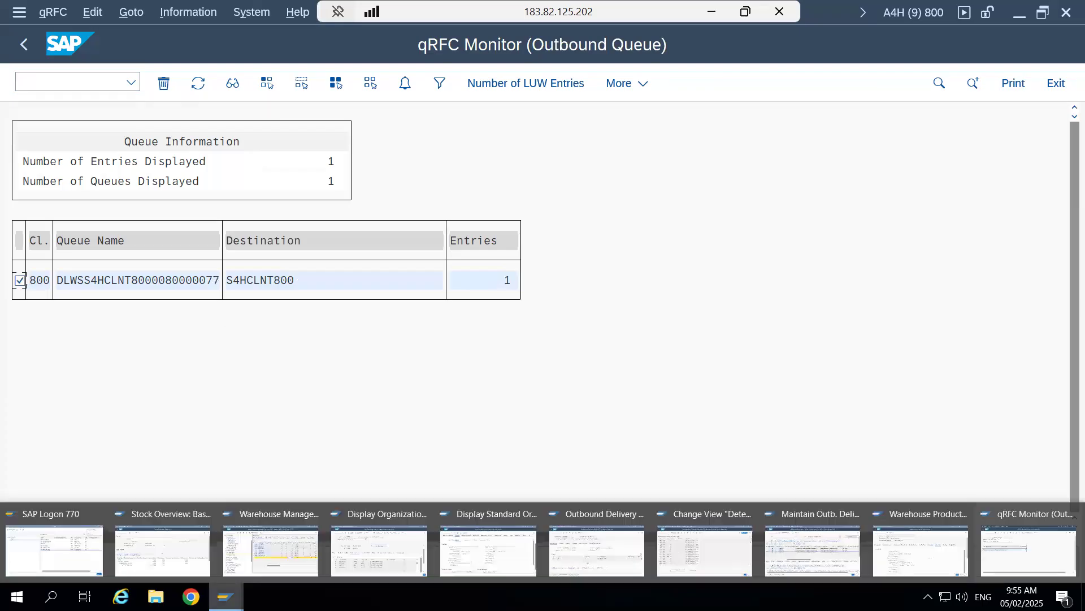
pyautogui.click(574, 562)
pyautogui.moveTo(211, 126); pyautogui.dragTo(157, 127)
pyautogui.hotkey('alt', 'Tab')
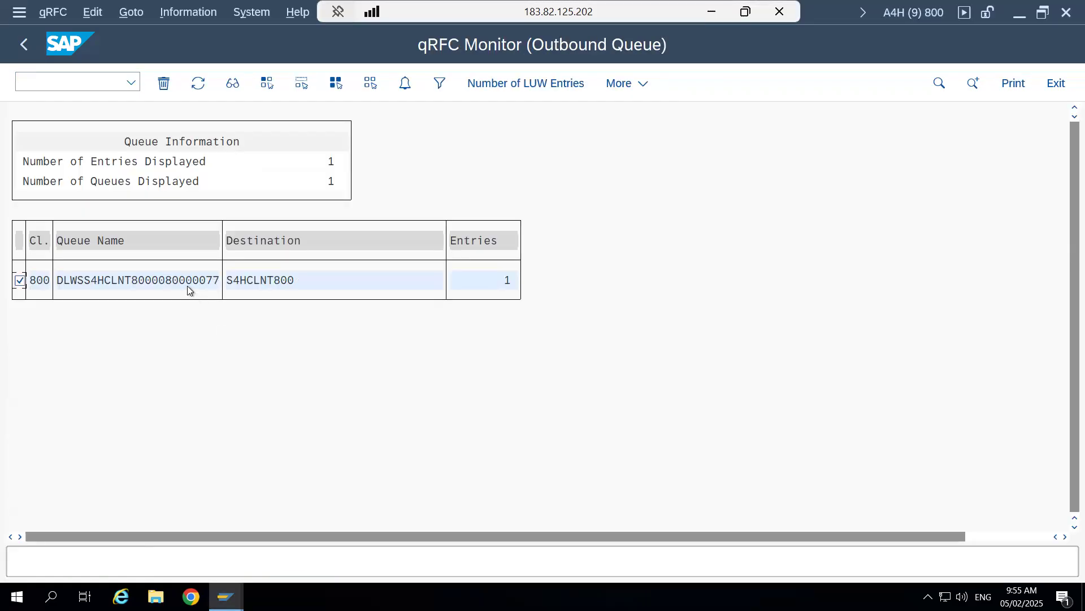
# - Display the selected outbound queue, read the error text behind its SYSFAIL status, and close the message
pyautogui.click(233, 84)
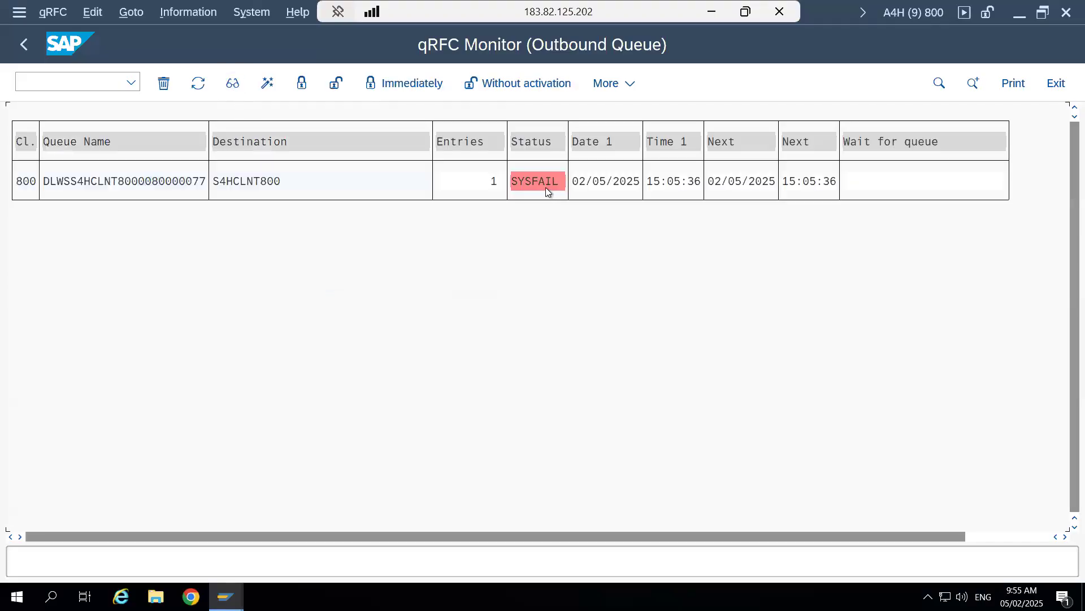
pyautogui.doubleClick(545, 184)
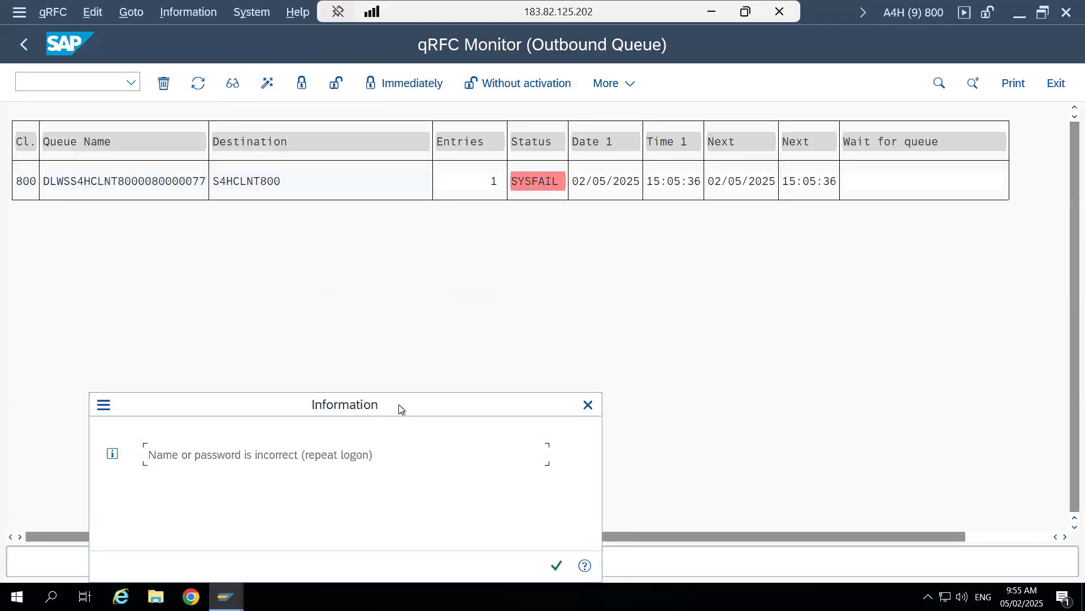
pyautogui.moveTo(383, 408); pyautogui.dragTo(609, 299)
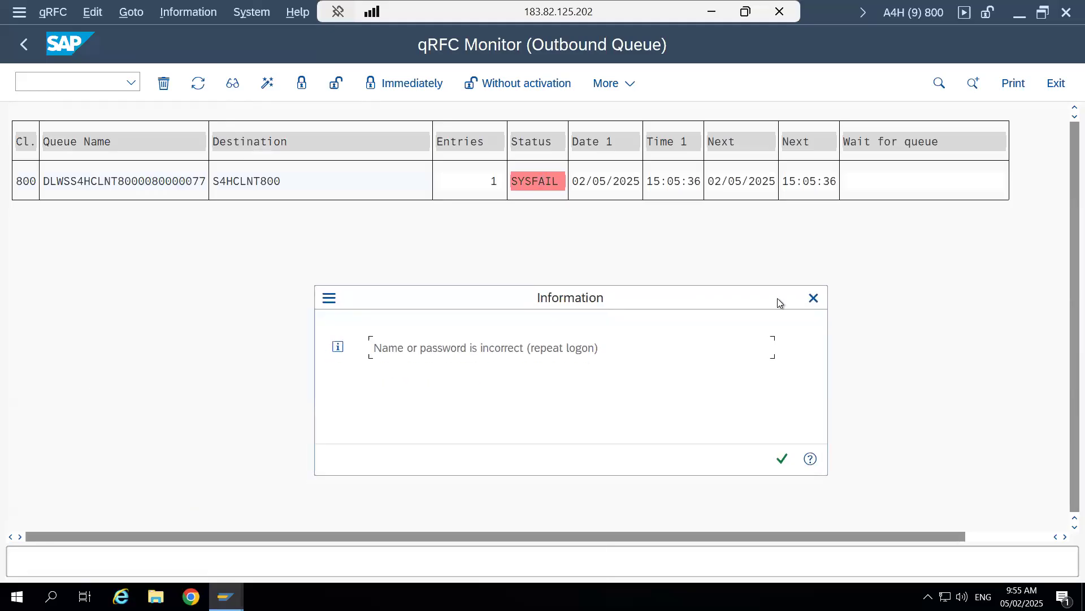
pyautogui.press('Return')
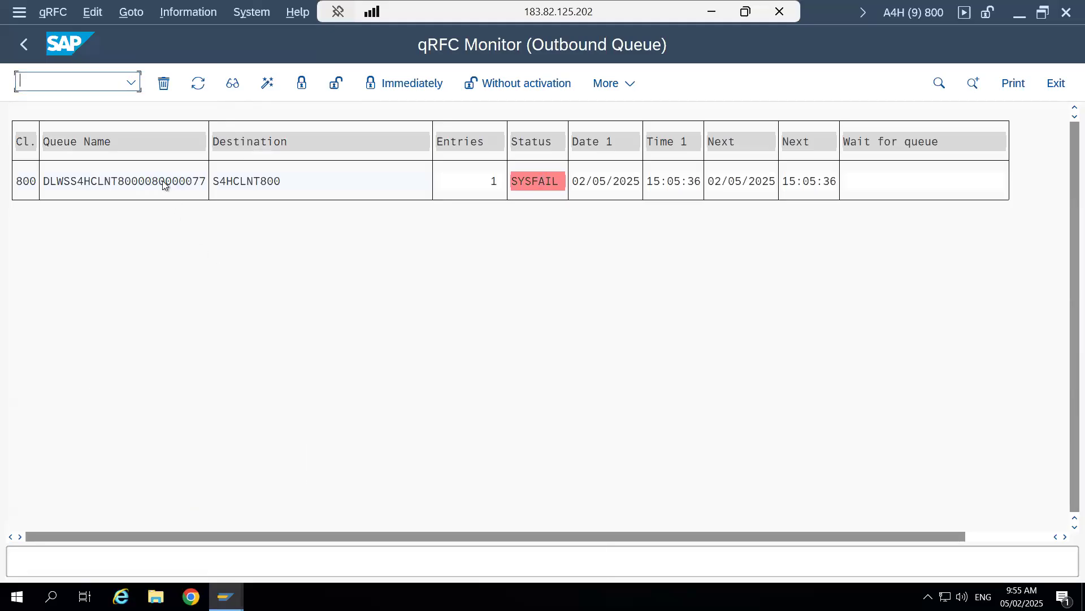
# - Activate the failed outbound queue and complete the remote logon to client 800 with the account password
pyautogui.click(162, 181)
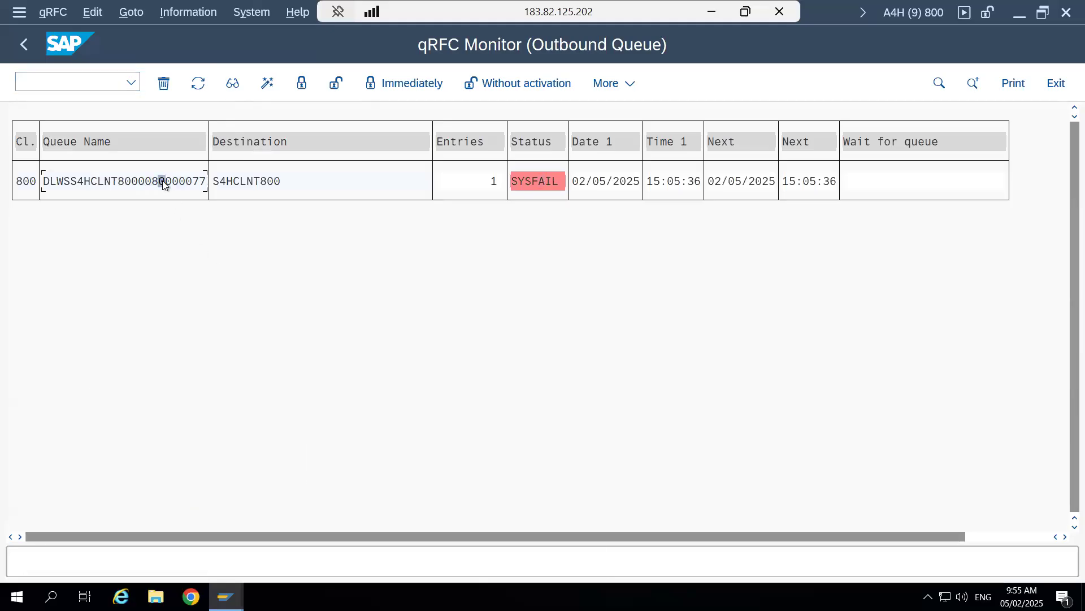
pyautogui.click(270, 82)
pyautogui.click(539, 394)
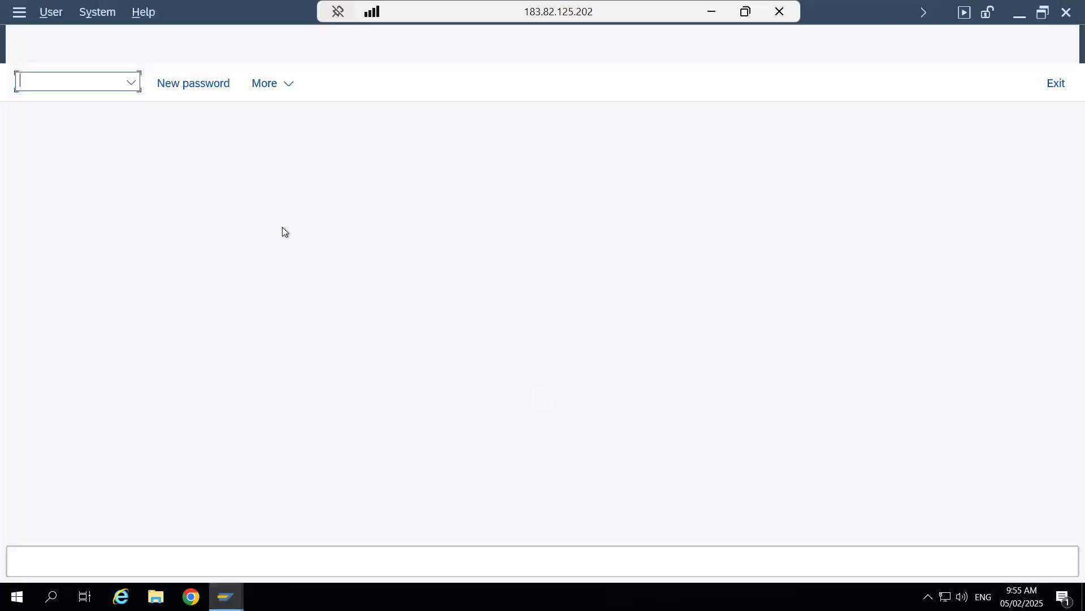
pyautogui.press('Tab')
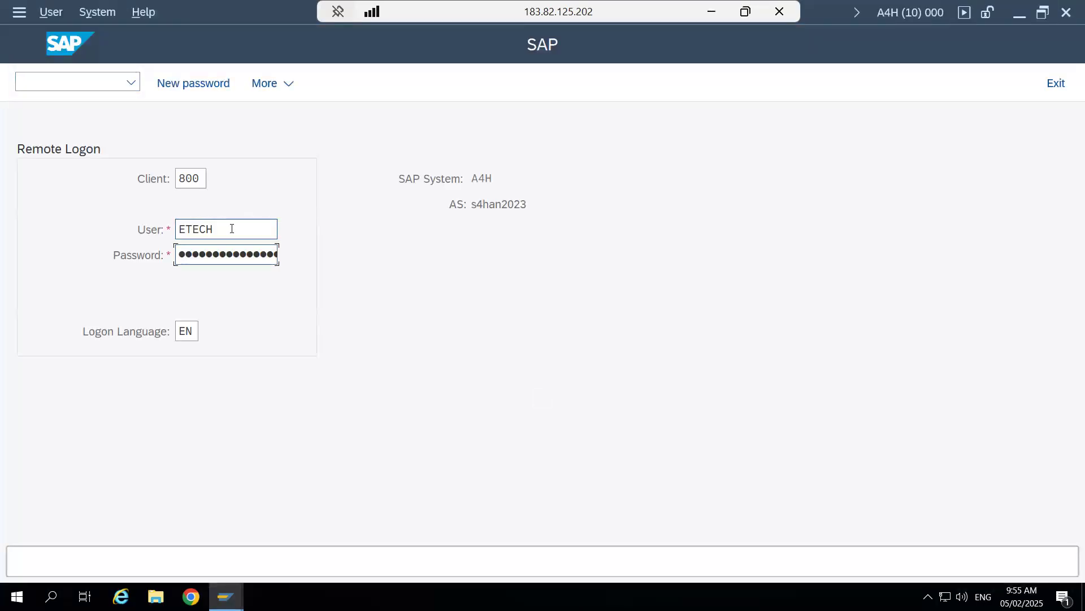
pyautogui.write('••••••••')
pyautogui.press('Return')
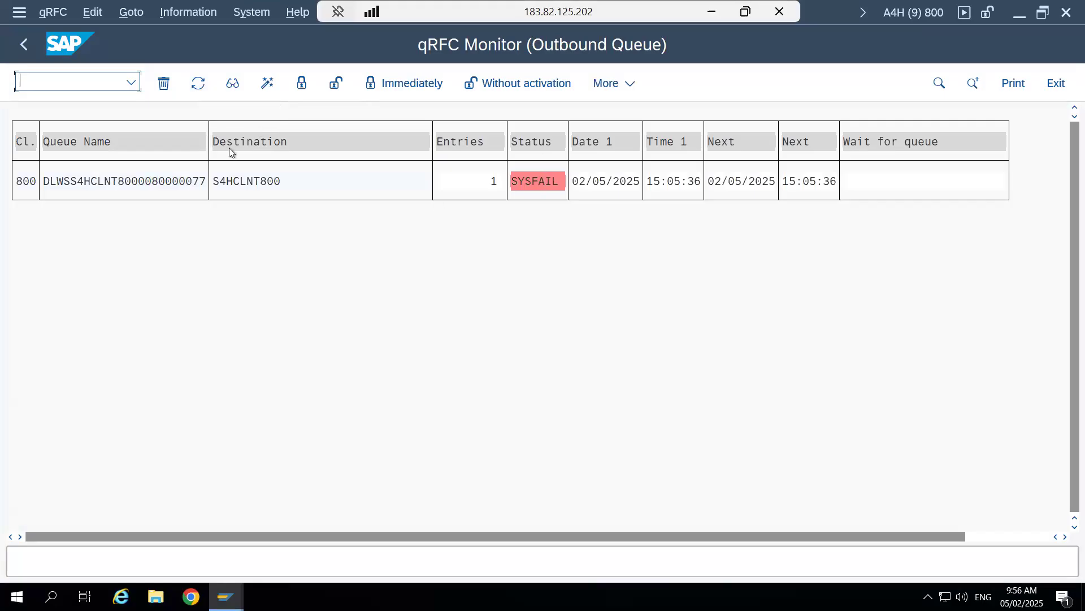
# - Refresh the outbound queue display to check for remaining entries, and return to the queue overview
pyautogui.click(195, 84)
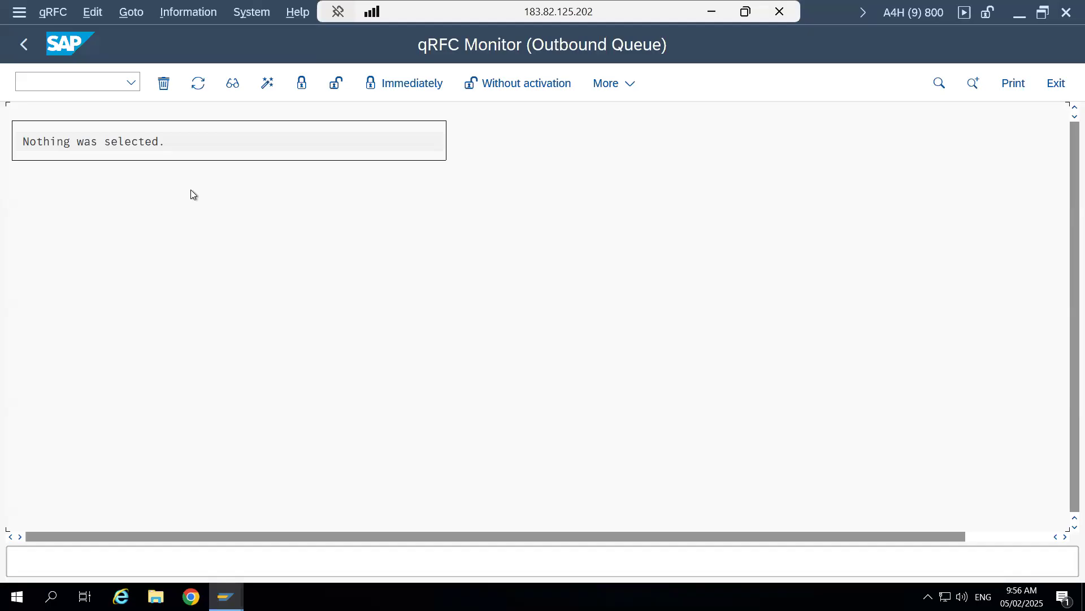
pyautogui.click(199, 83)
pyautogui.click(23, 43)
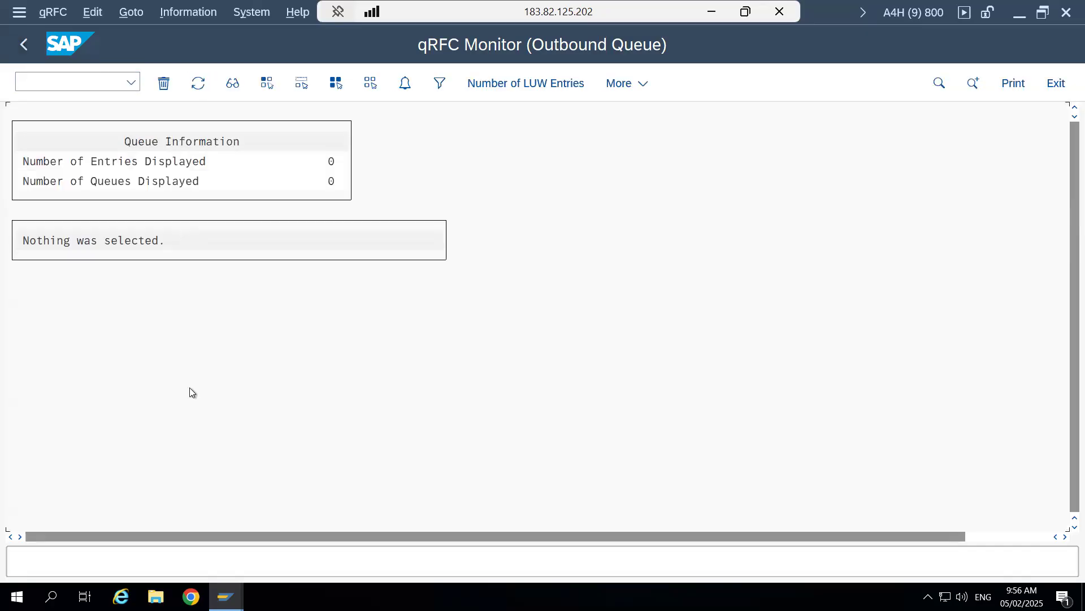
# - Refresh the stock overview of material 264 again and check the unrestricted-use stock of storage location AFS after the queue activation
pyautogui.moveTo(226, 596)
pyautogui.click(173, 528)
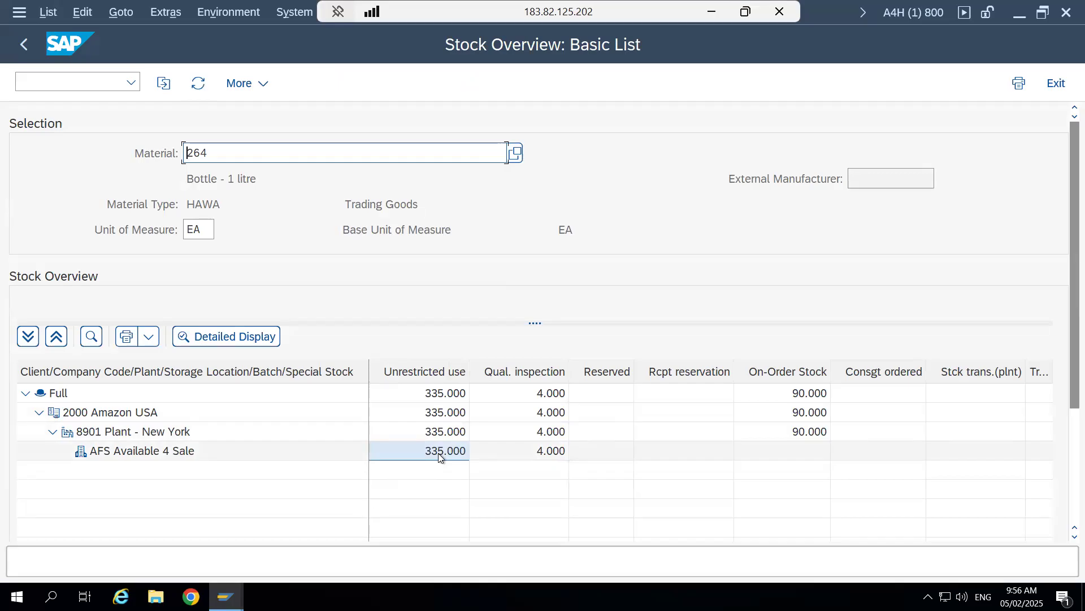
pyautogui.click(199, 85)
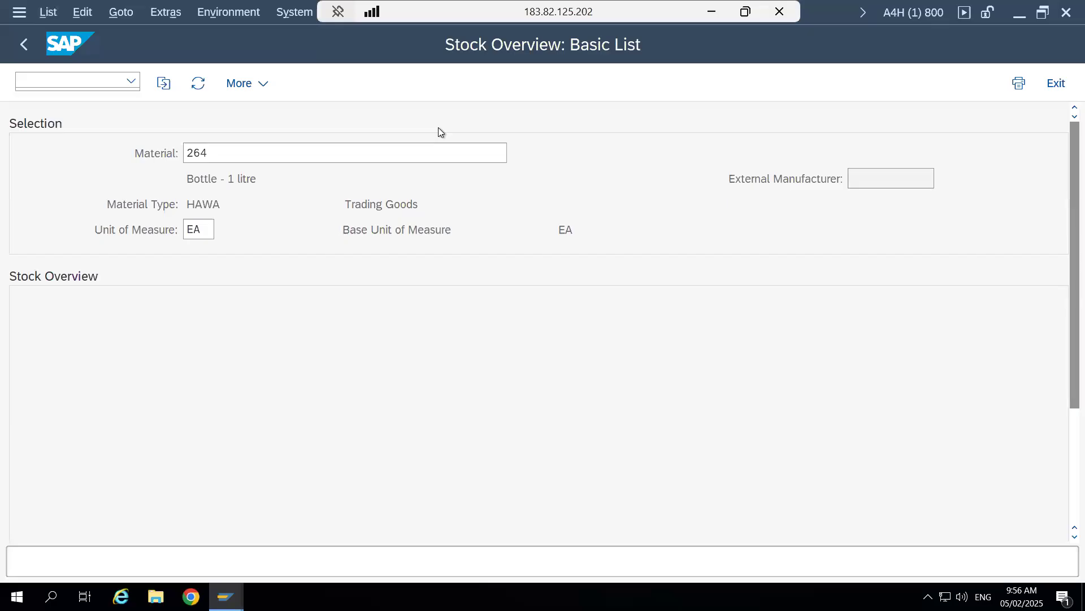
pyautogui.click(429, 453)
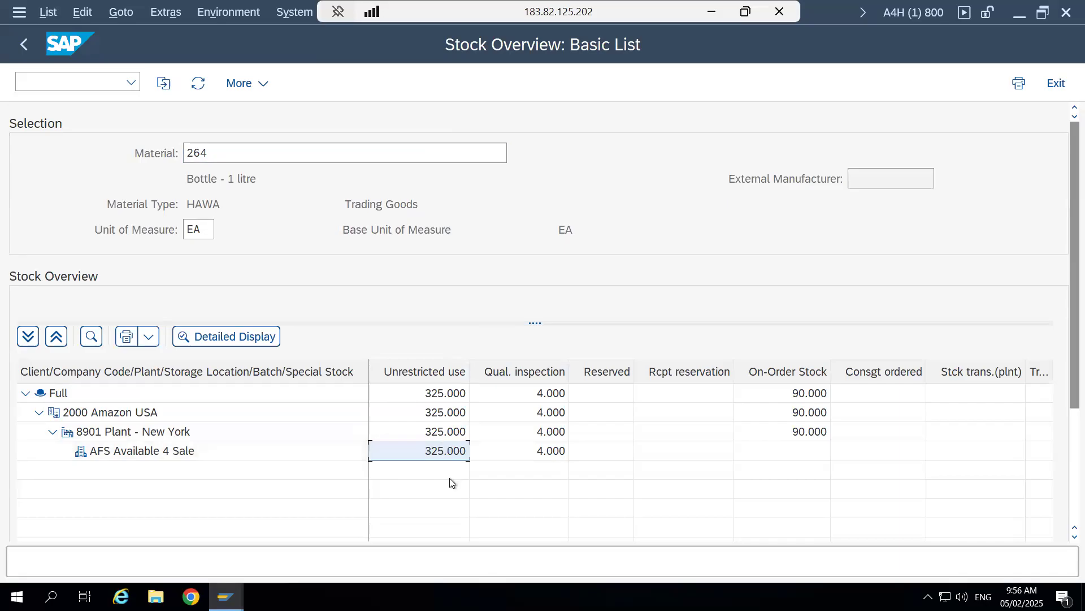
# - Display the material movements for the AFS unrestricted-use stock and inspect the latest posting's date and movement type
pyautogui.rightClick(440, 452)
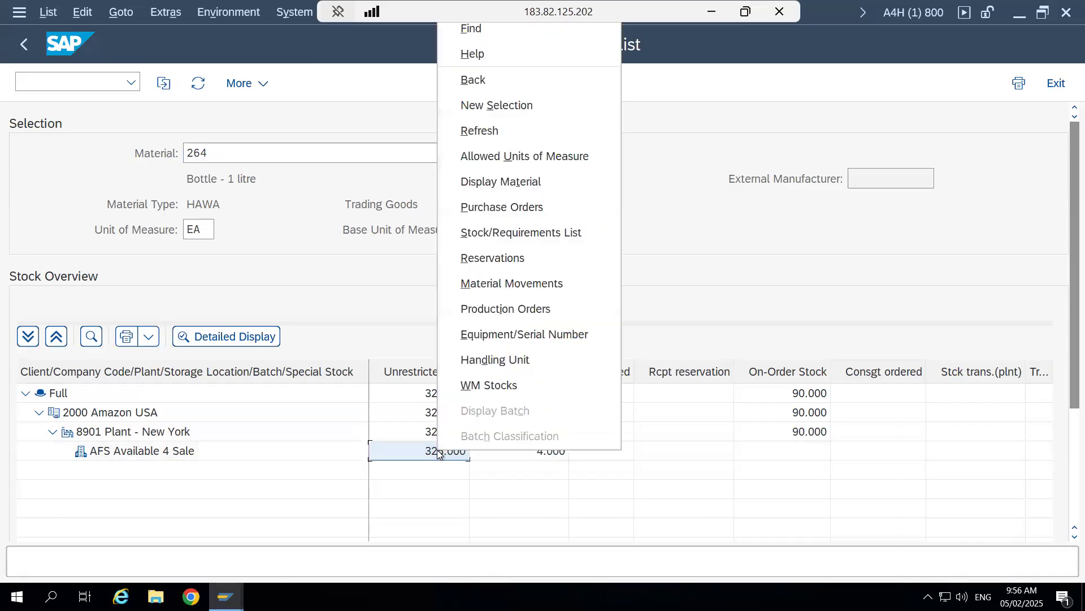
pyautogui.click(506, 282)
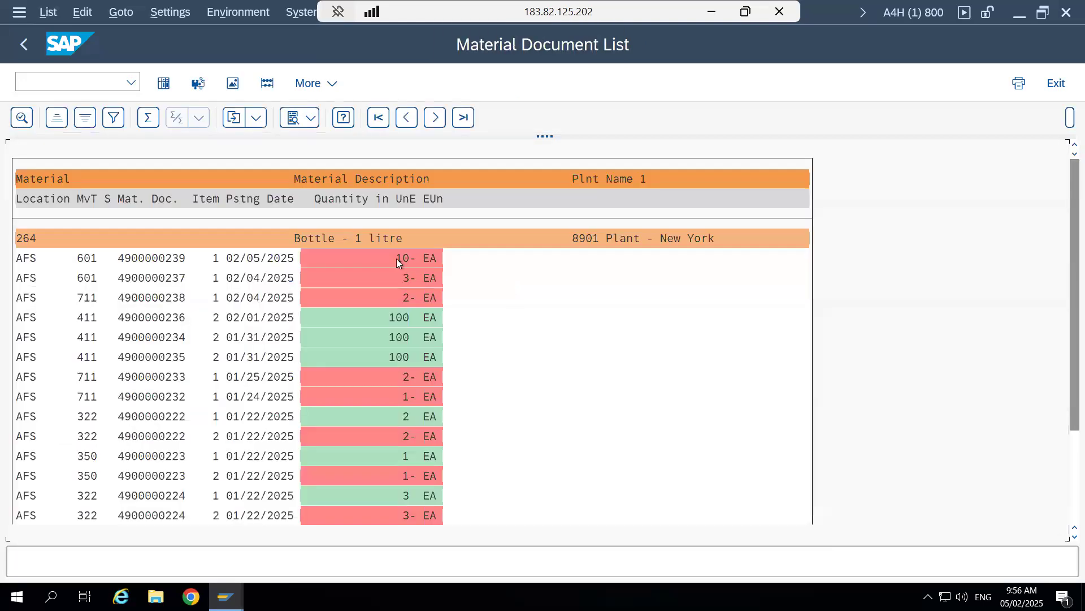
pyautogui.doubleClick(249, 260)
pyautogui.click(93, 260)
# - Switch to the Outbound Process Flow document in Word, review the 601 goods issue posting line, and return to the material document list
pyautogui.click(712, 12)
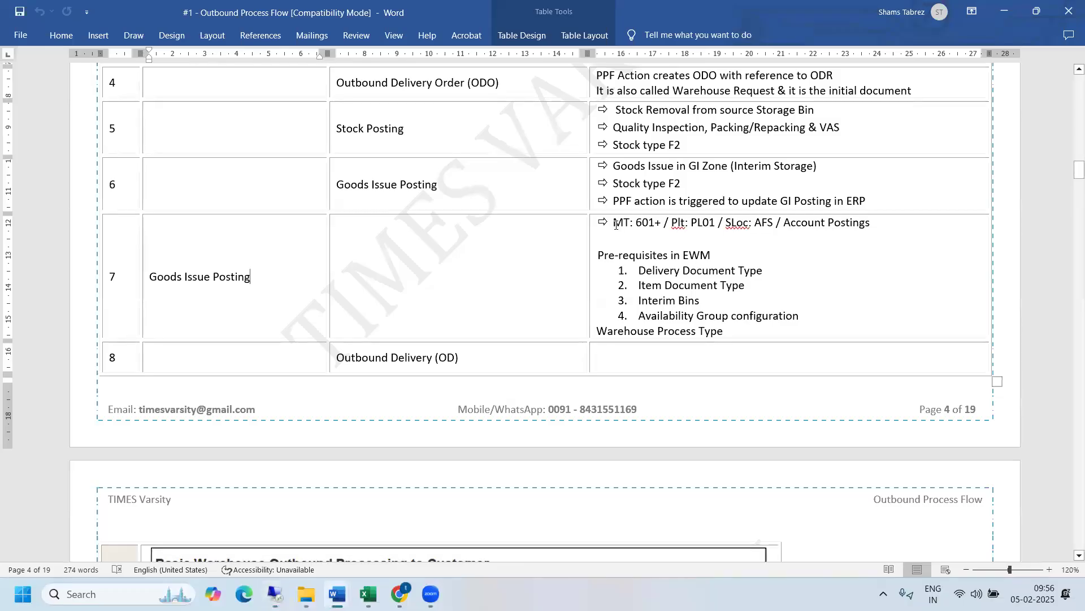
pyautogui.moveTo(615, 224); pyautogui.dragTo(858, 236)
pyautogui.hotkey('alt', 'Tab')
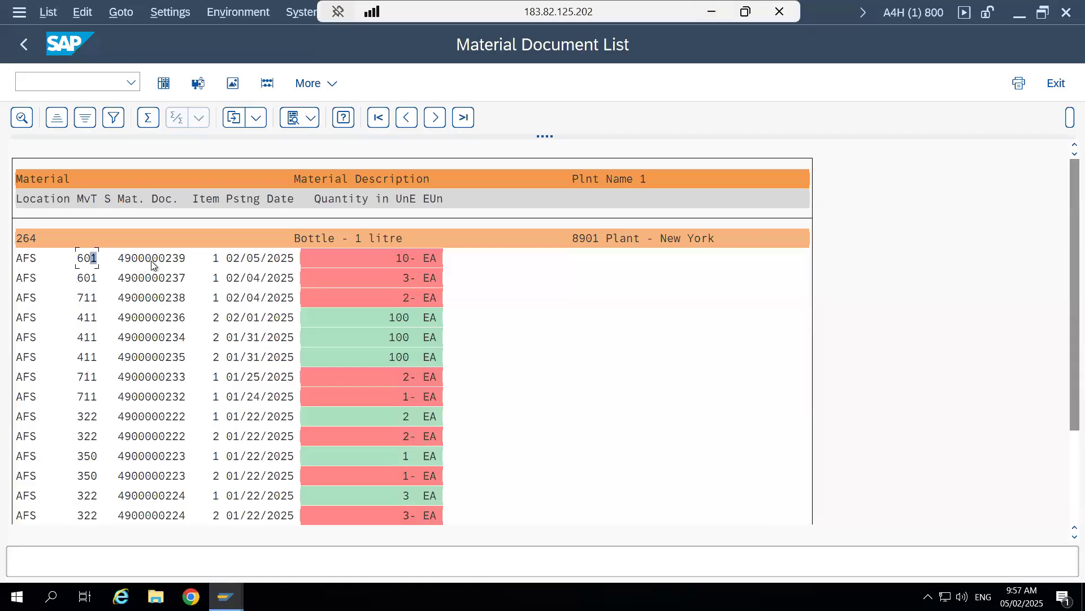
# - Open the material document of the latest 601 movement and check its document number
pyautogui.doubleClick(152, 260)
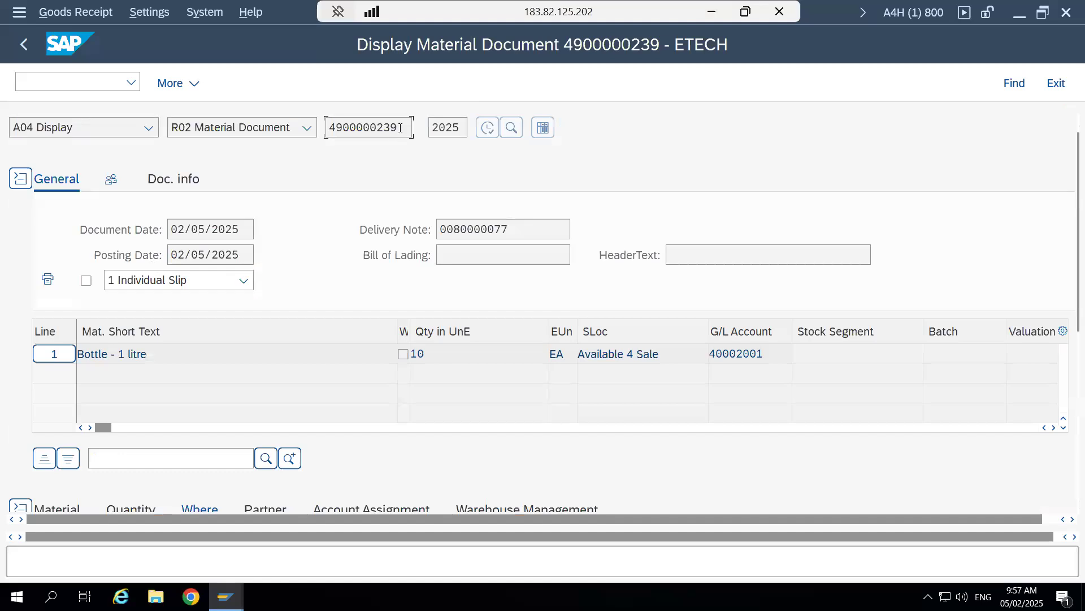
pyautogui.moveTo(391, 128); pyautogui.dragTo(329, 128)
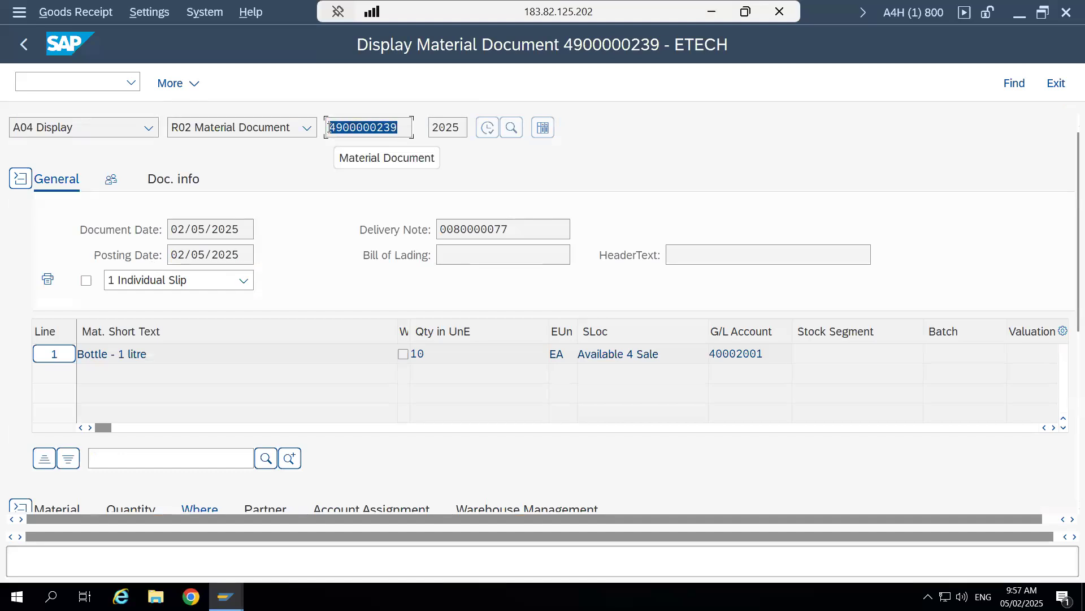
pyautogui.click(458, 175)
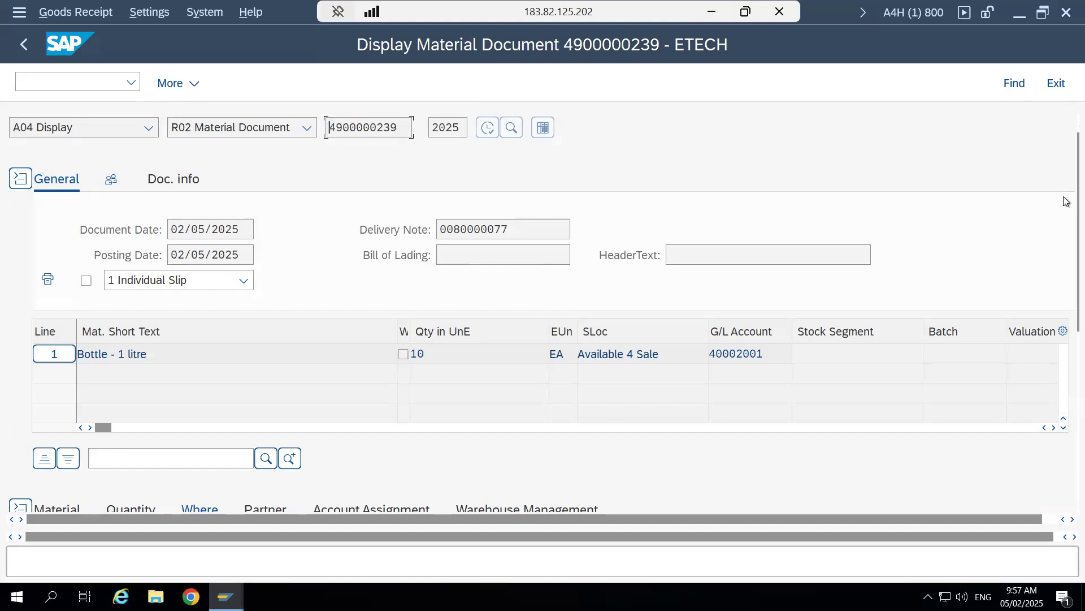
# - Review the material, quantity, plant and storage location details of the Bottle - 1 litre item in the material document
pyautogui.scroll(-3, 1064, 301)
pyautogui.scroll(-3, 1064, 305)
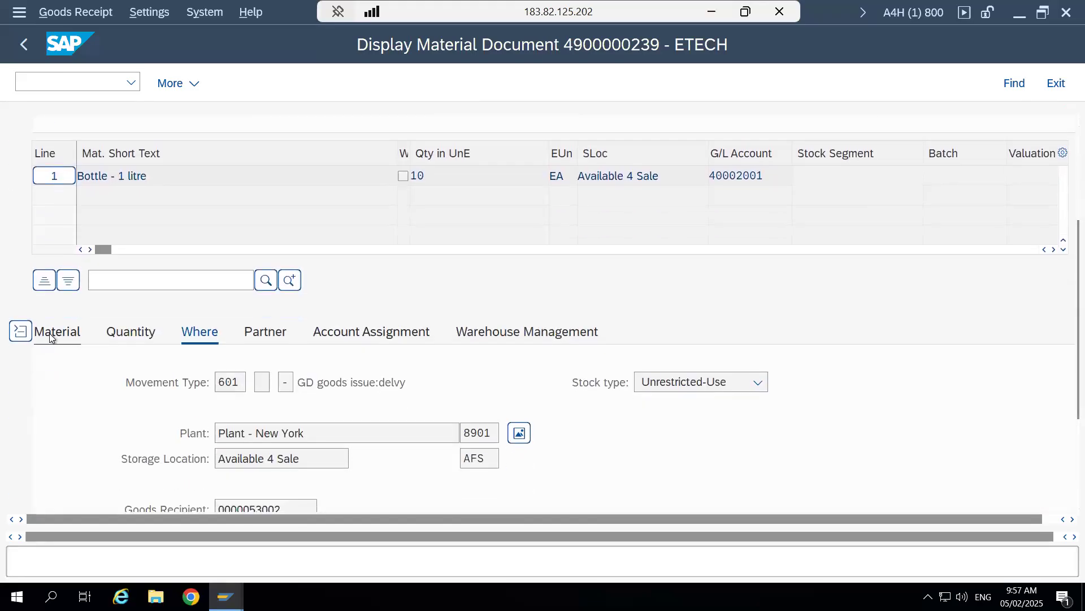
pyautogui.click(52, 336)
pyautogui.click(577, 386)
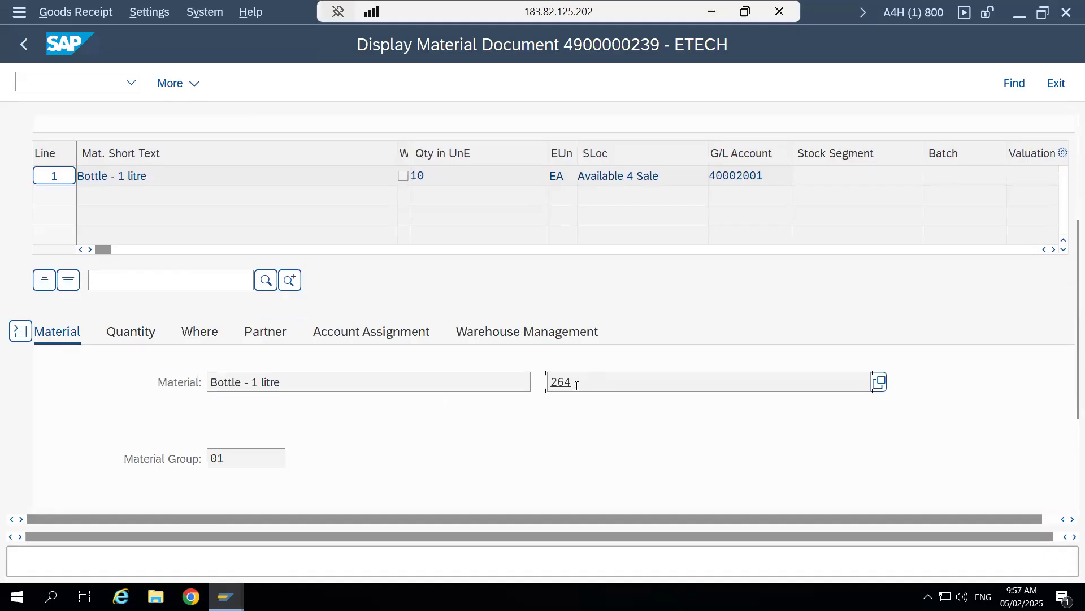
pyautogui.click(115, 336)
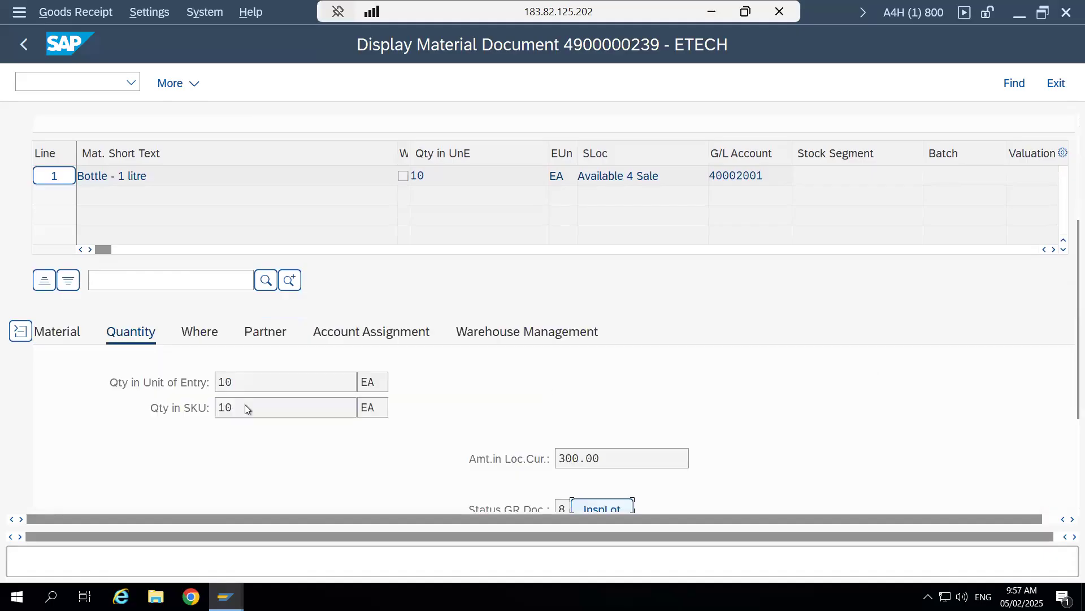
pyautogui.click(202, 338)
pyautogui.click(489, 463)
pyautogui.click(466, 432)
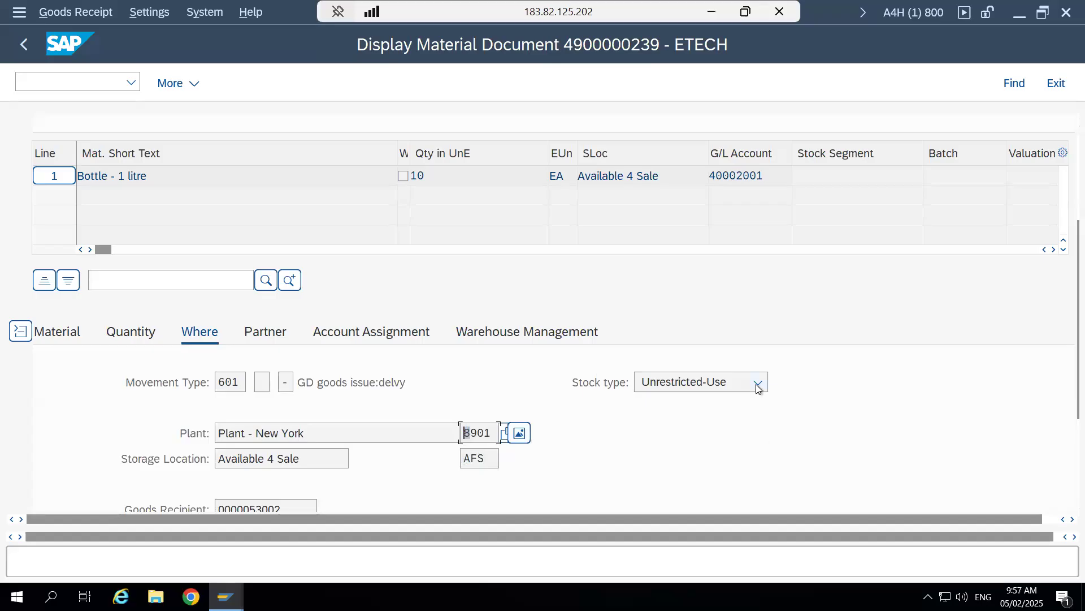
# - Review the customer and the G/L account assigned to the Bottle - 1 litre item
pyautogui.click(265, 332)
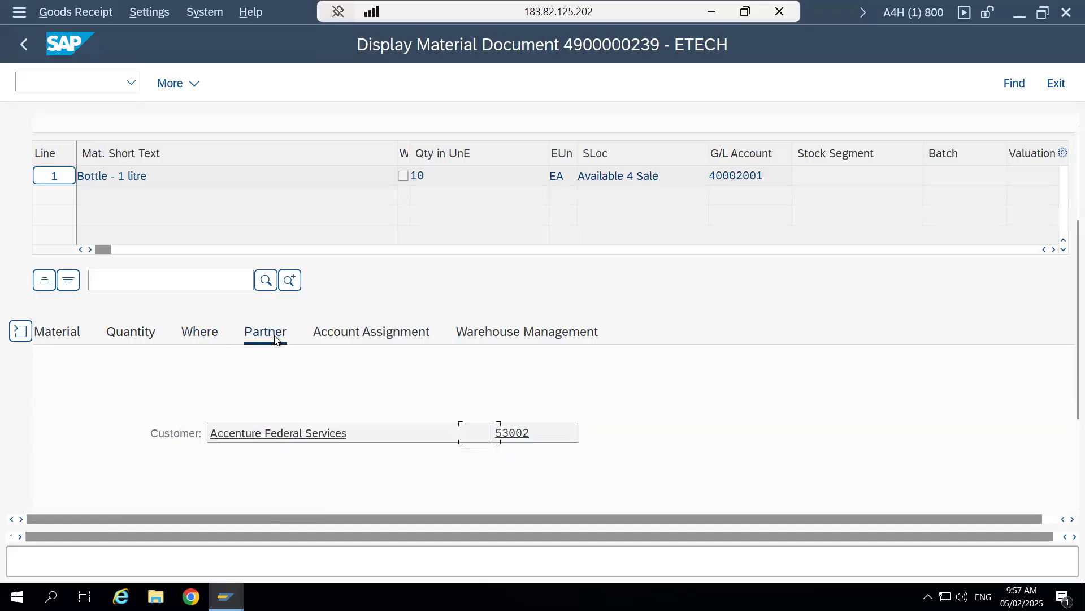
pyautogui.moveTo(370, 433); pyautogui.dragTo(213, 437)
pyautogui.click(217, 435)
pyautogui.click(390, 338)
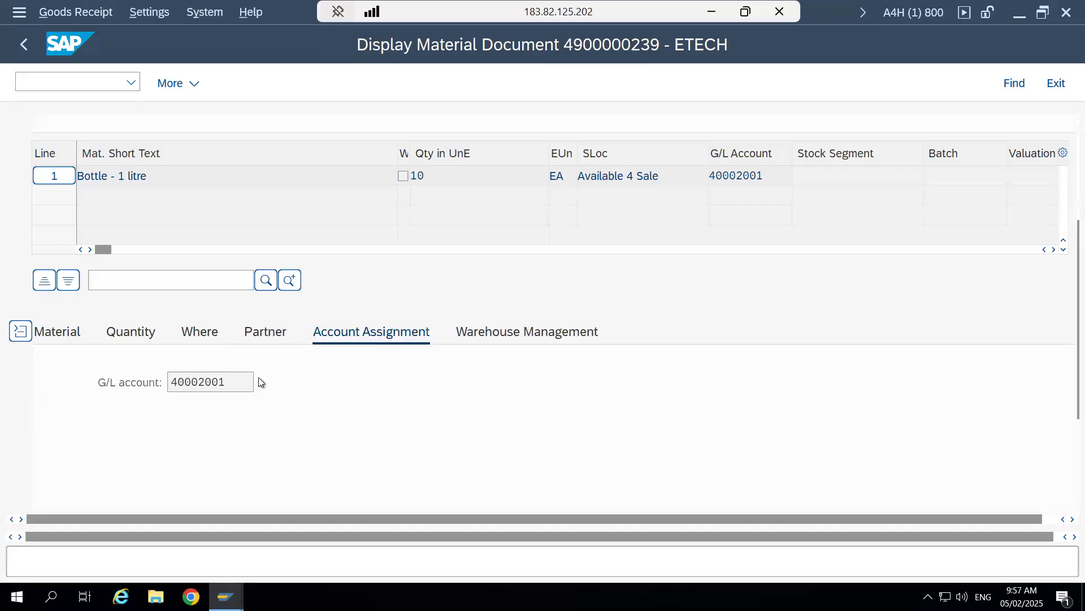
pyautogui.click(227, 382)
# - Check the warehouse number and warehouse document in the item's warehouse management details
pyautogui.click(563, 332)
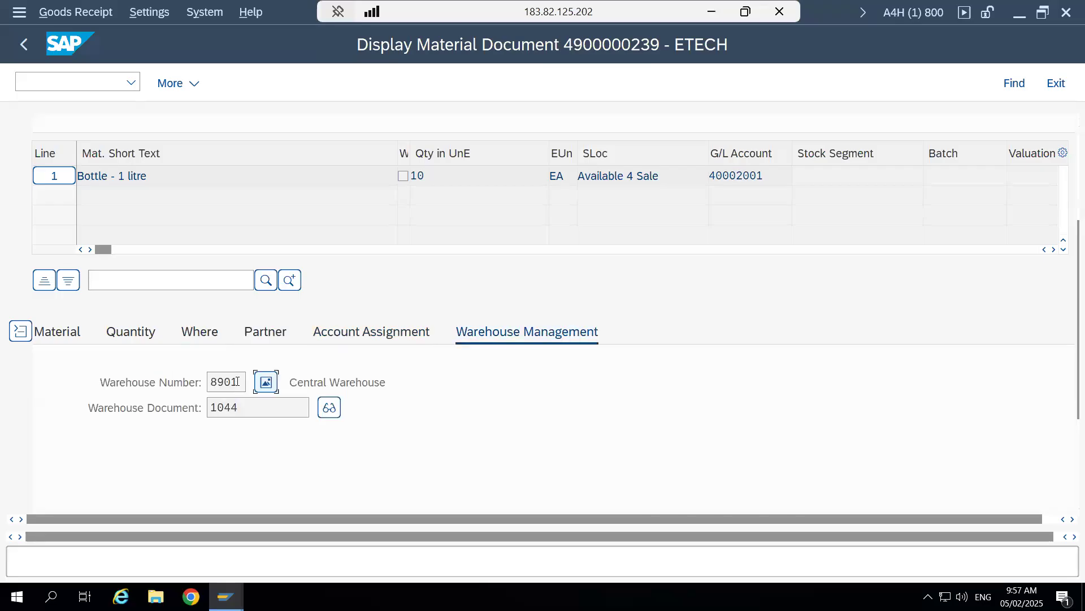
pyautogui.moveTo(237, 381); pyautogui.dragTo(205, 382)
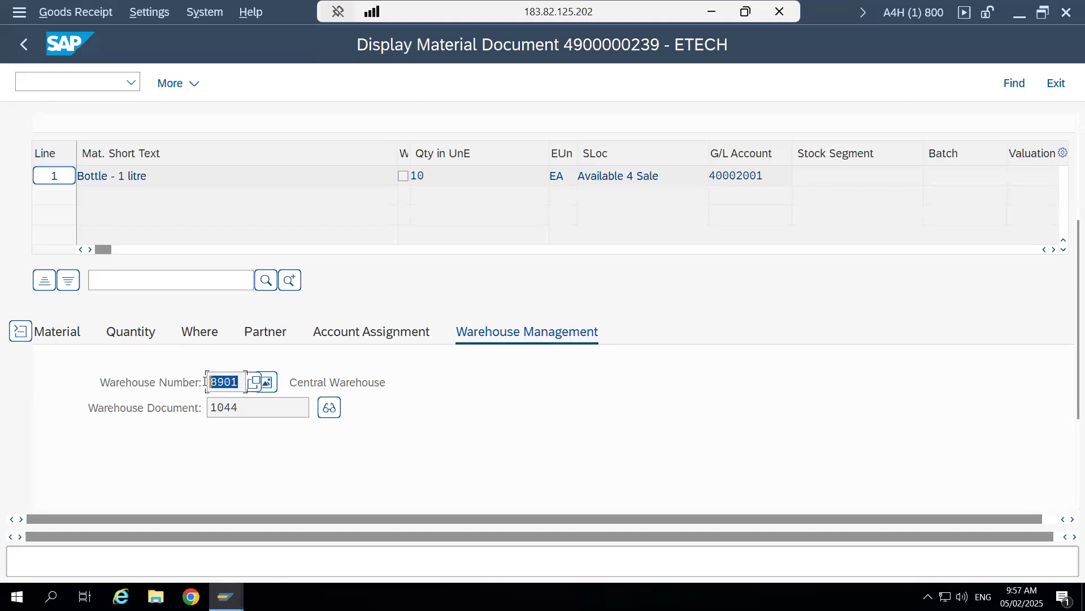
pyautogui.click(206, 381)
pyautogui.moveTo(260, 405); pyautogui.dragTo(207, 407)
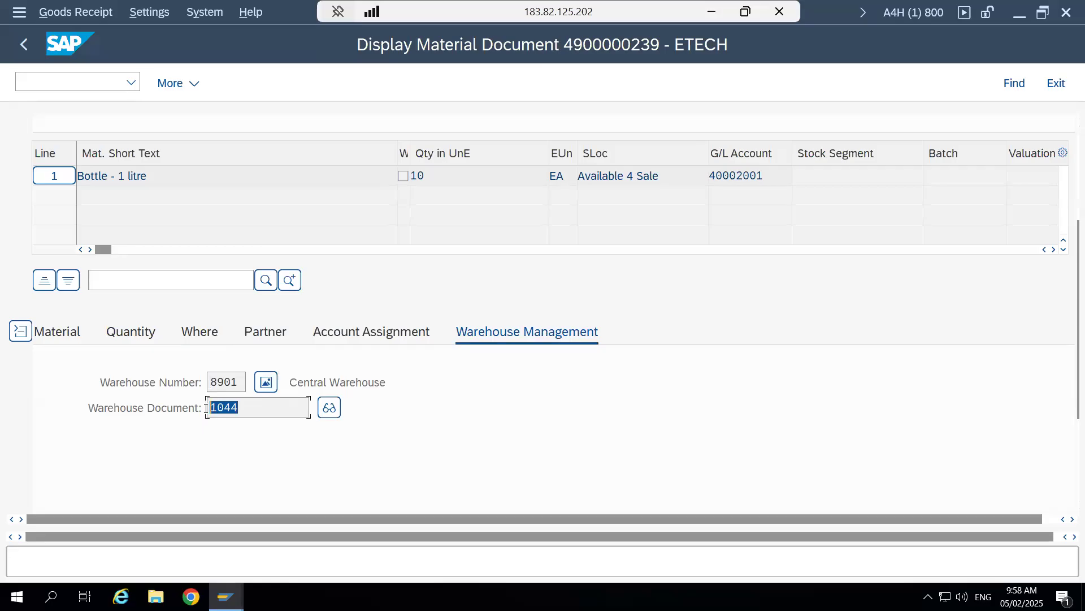
pyautogui.click(207, 407)
# - Show the material document's header document information and open its FI documents
pyautogui.scroll(5, 1063, 297)
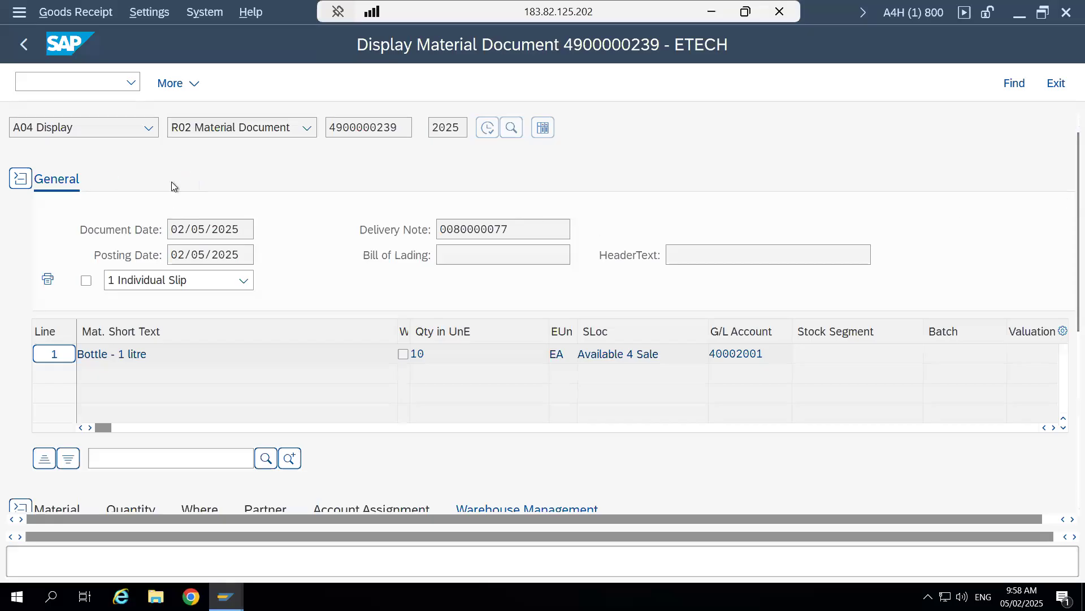
pyautogui.click(172, 182)
pyautogui.click(708, 233)
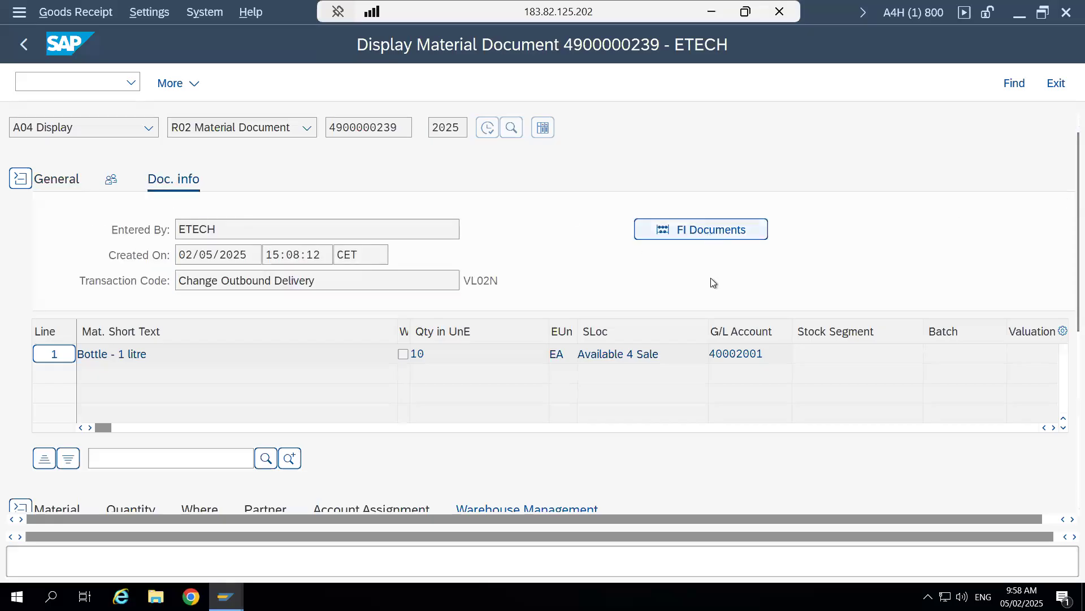
pyautogui.click(699, 230)
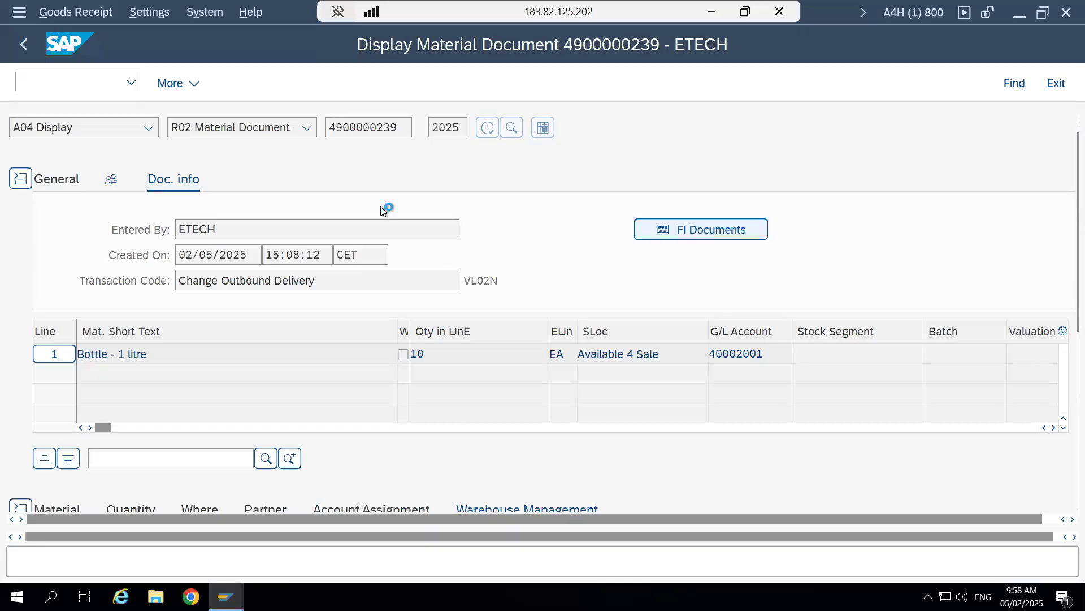
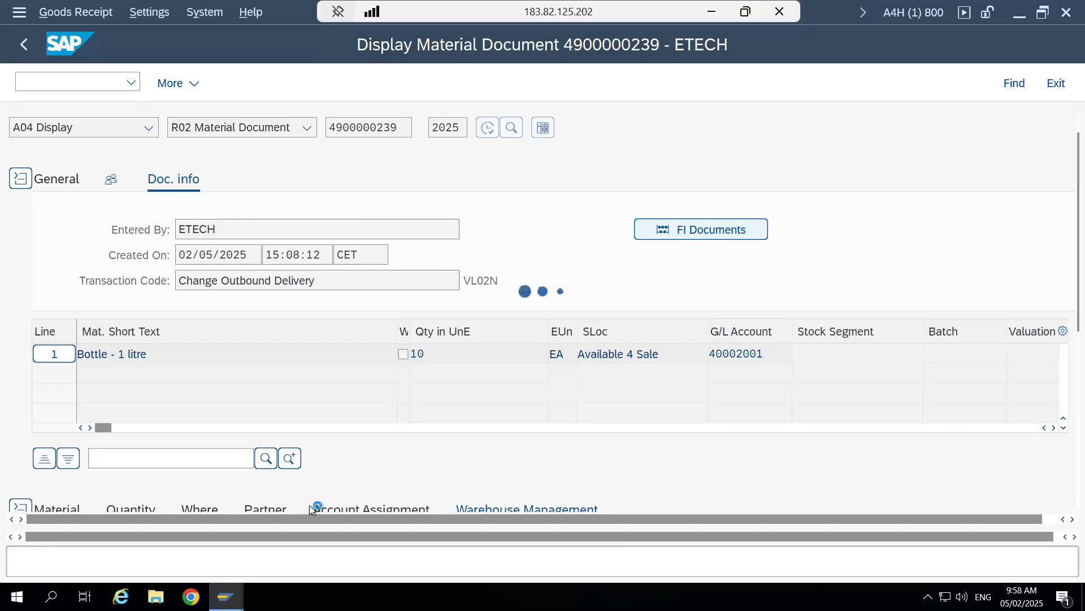
# - Switch to the sales order session and examine the document flow entries for the order, outbound delivery and goods issue
pyautogui.click(238, 594)
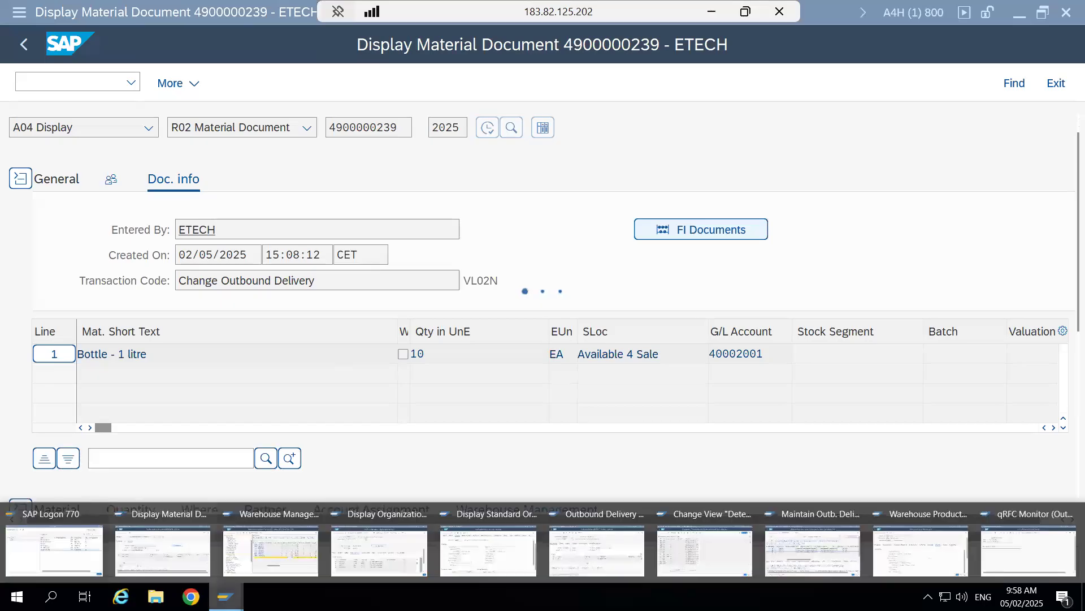
pyautogui.click(492, 516)
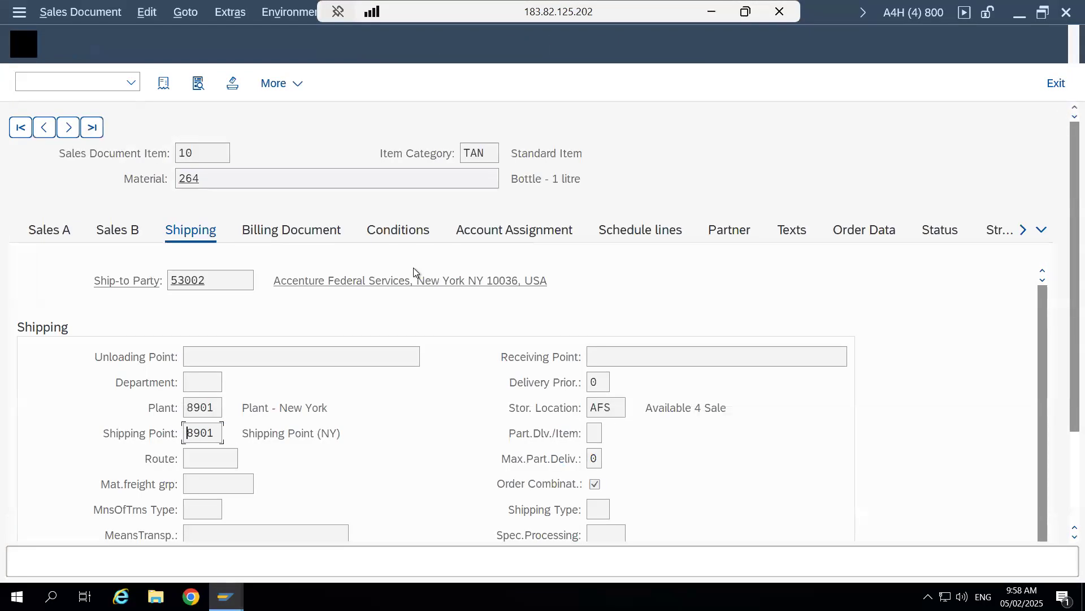
pyautogui.click(162, 85)
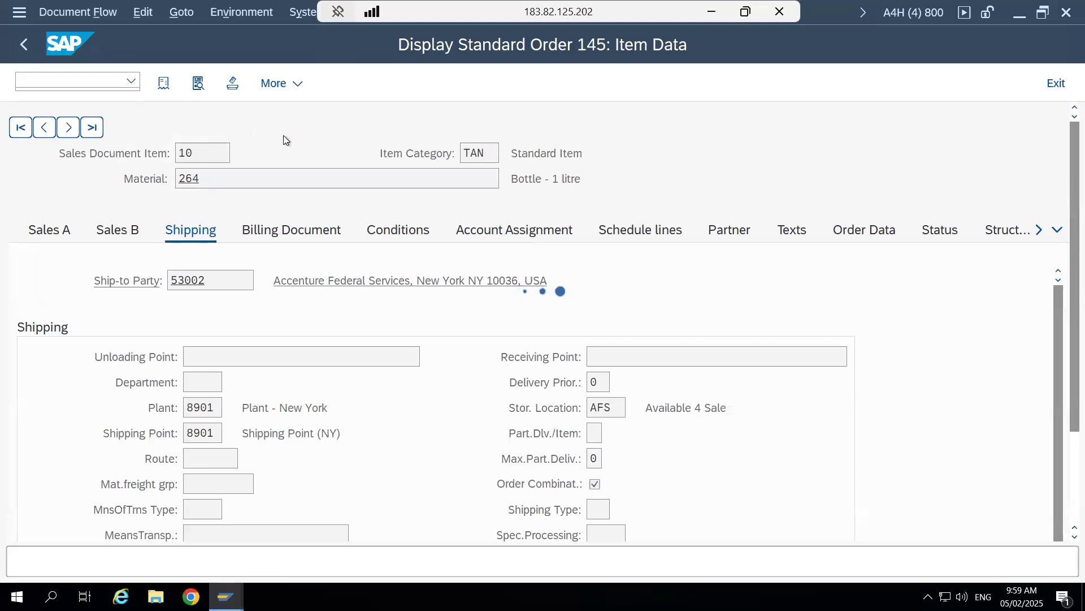
pyautogui.click(181, 211)
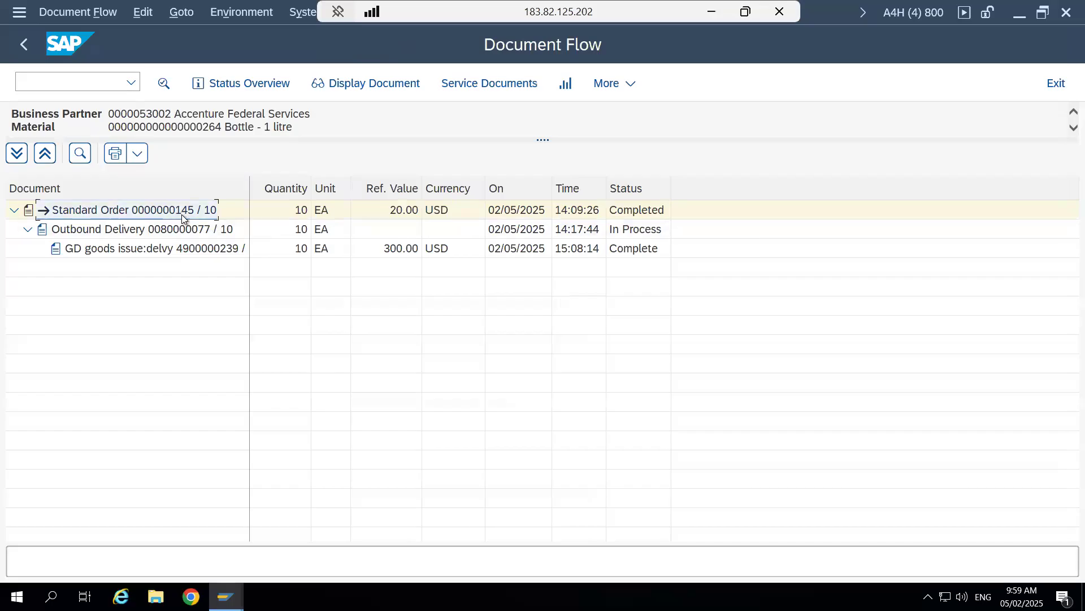
pyautogui.click(183, 232)
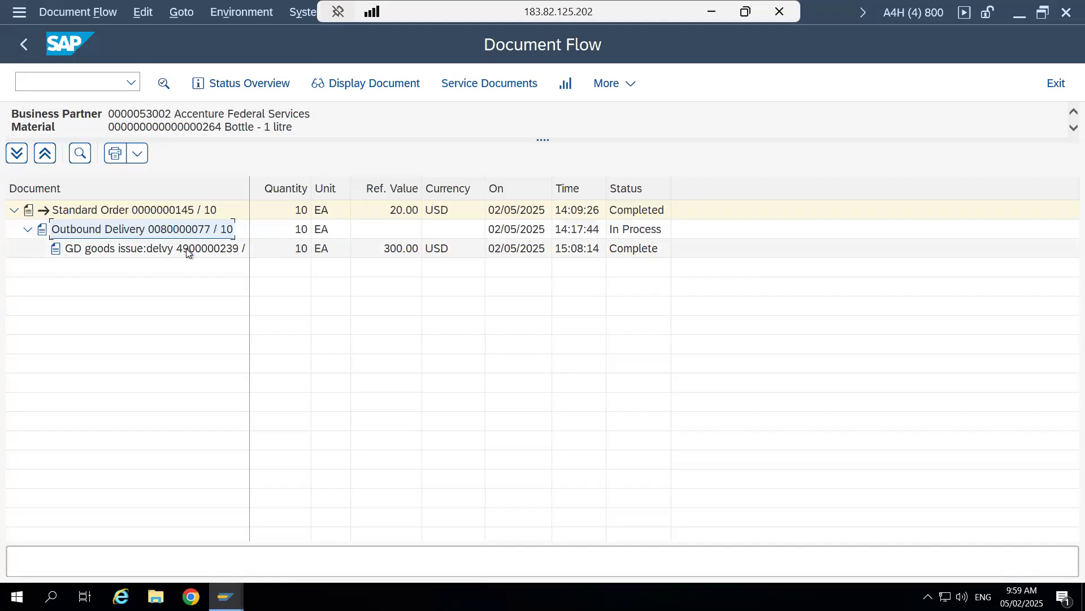
pyautogui.click(189, 252)
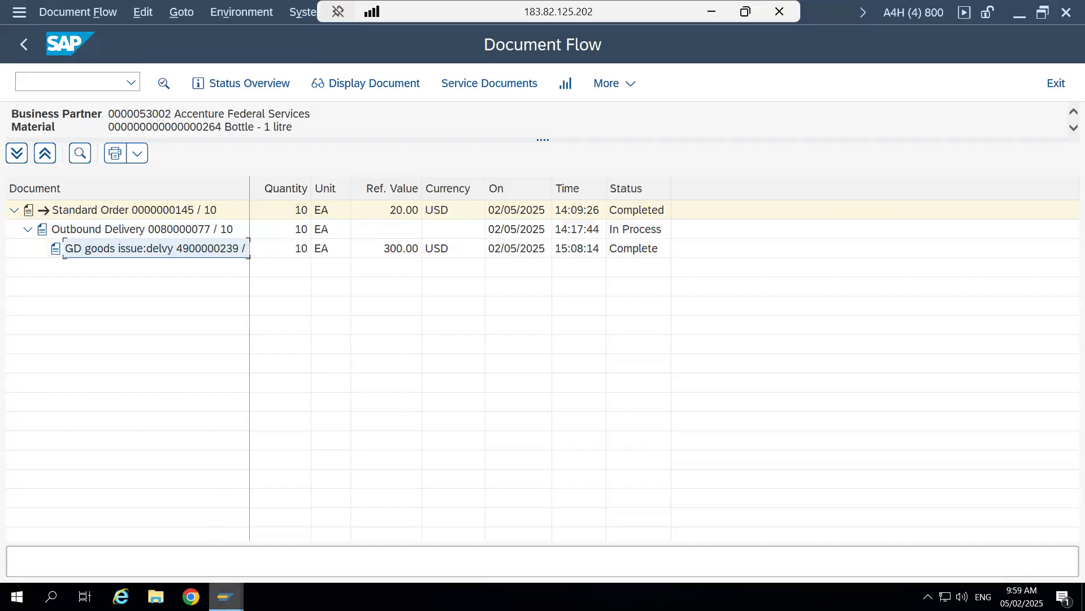
# - Return to the material document session and open the accounting document from its list of accounting documents
pyautogui.moveTo(226, 597)
pyautogui.click(161, 521)
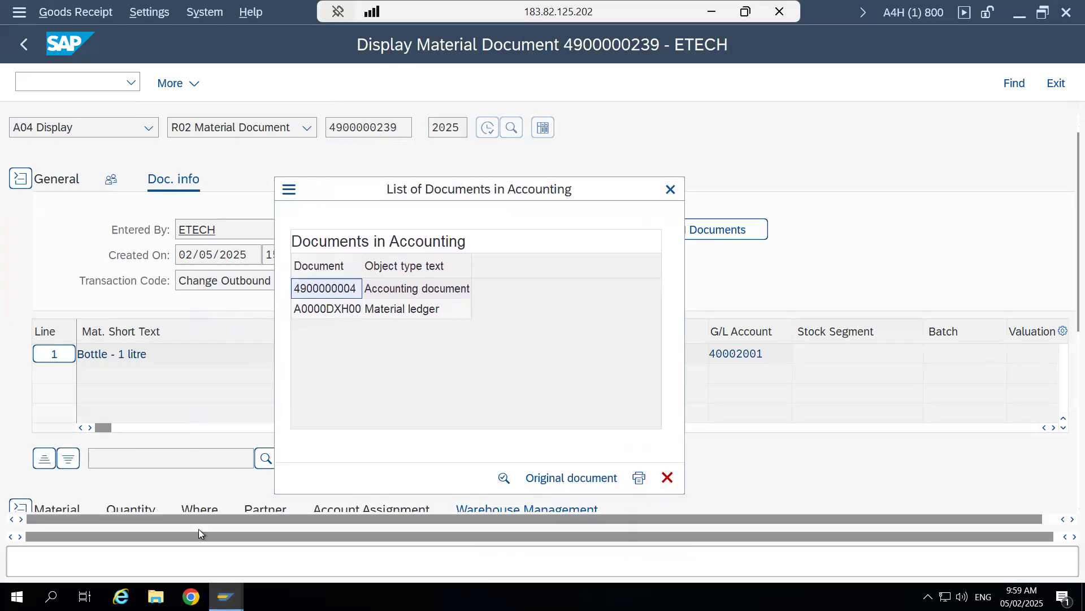
pyautogui.moveTo(226, 596)
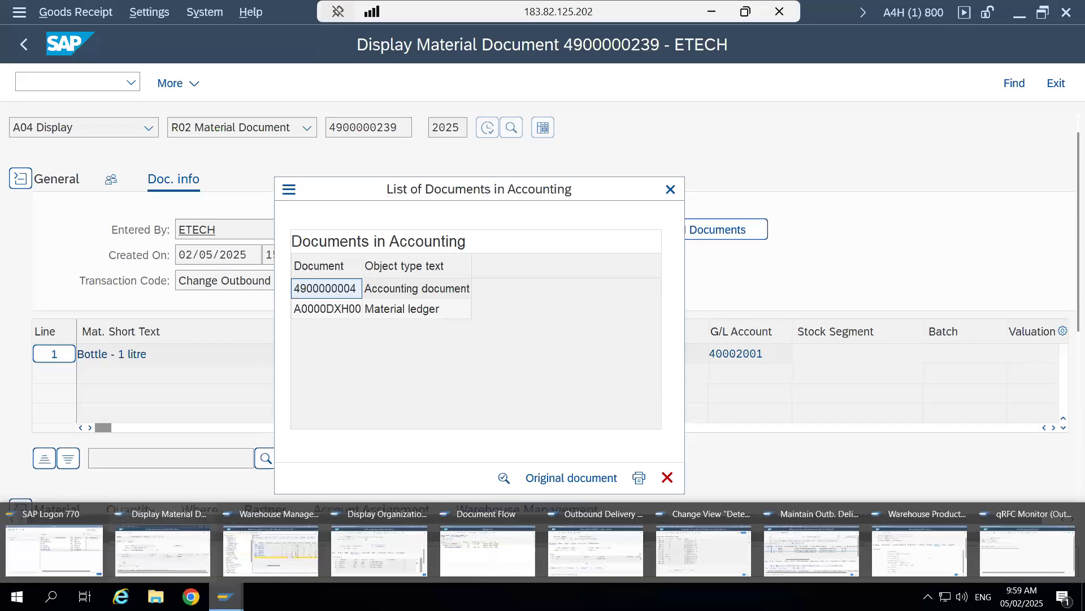
pyautogui.click(490, 507)
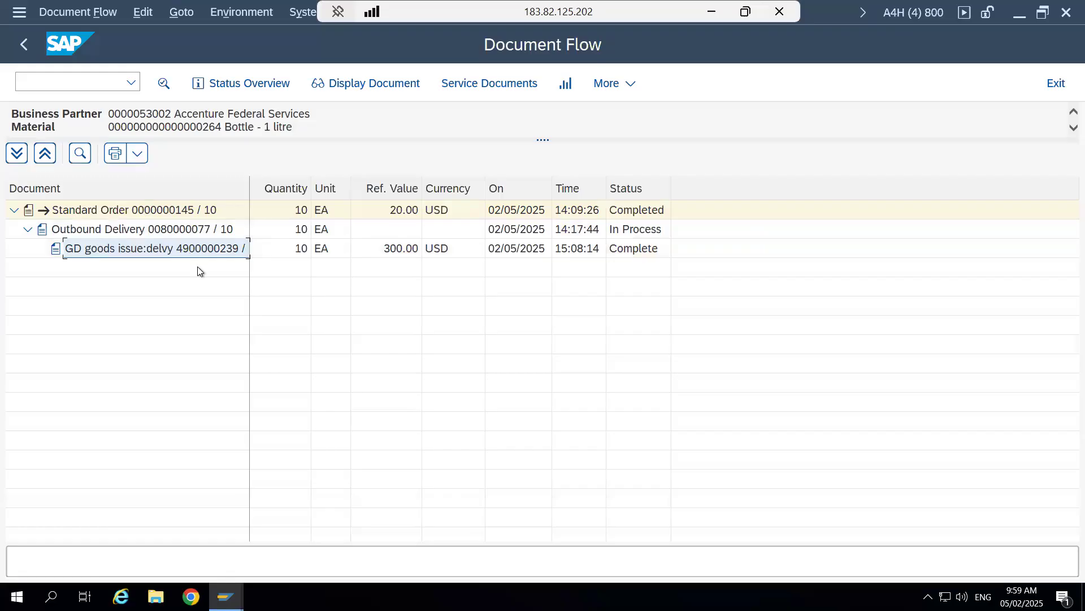
pyautogui.moveTo(226, 597)
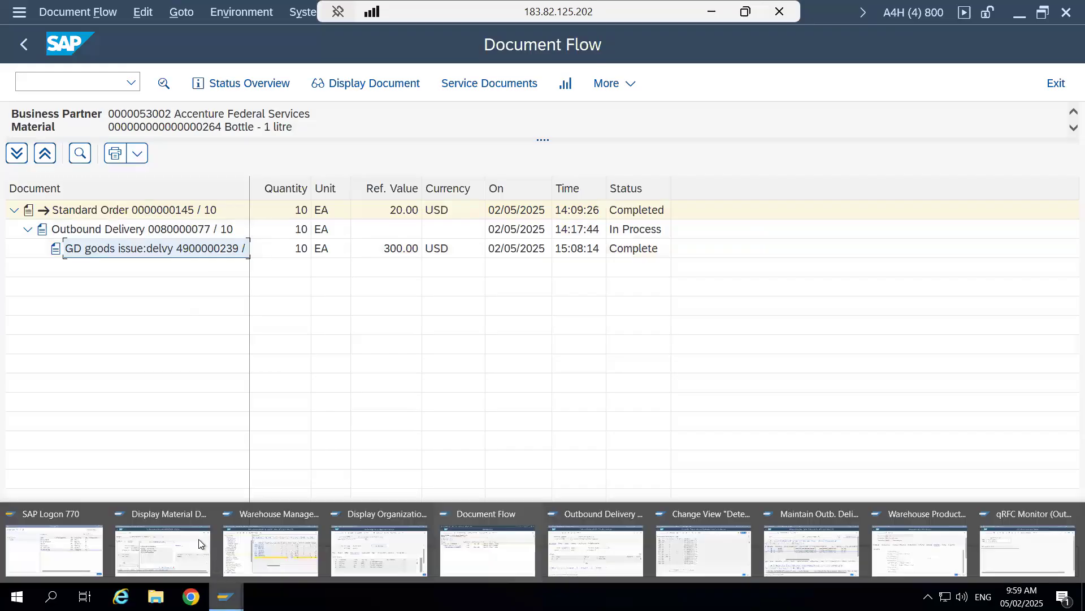
pyautogui.click(170, 524)
pyautogui.moveTo(537, 189); pyautogui.dragTo(626, 176)
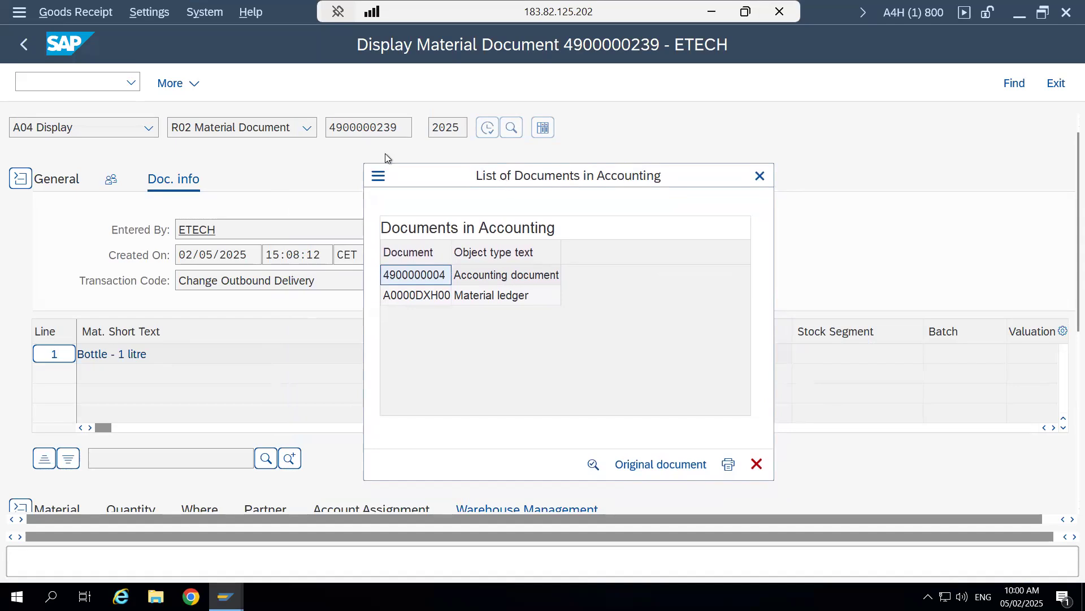
pyautogui.doubleClick(432, 275)
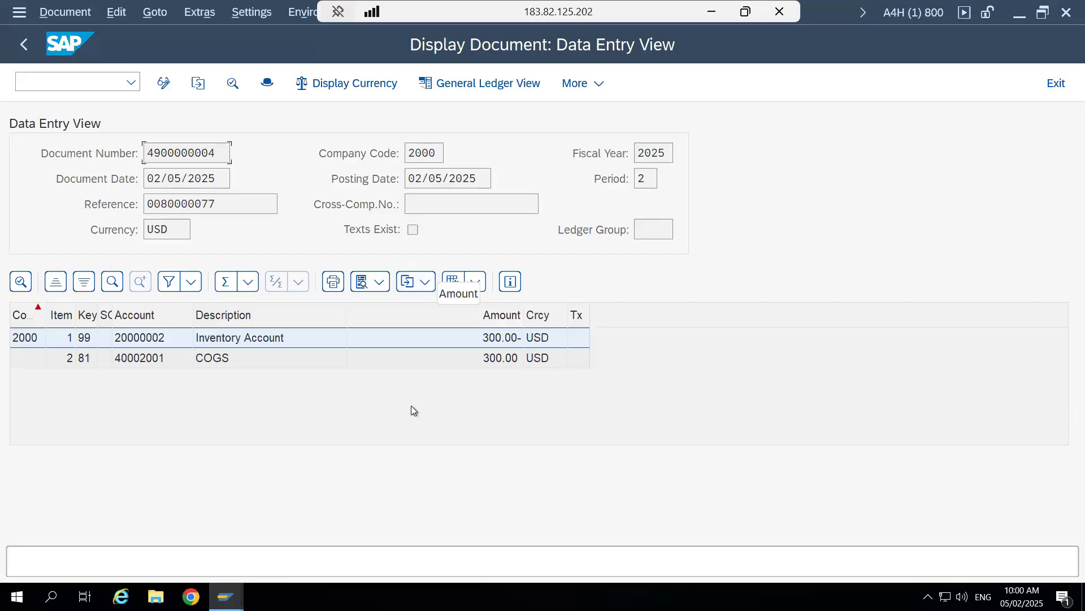
# - Leave the accounting document, close the accounting documents list and go back to the stock overview
pyautogui.click(23, 43)
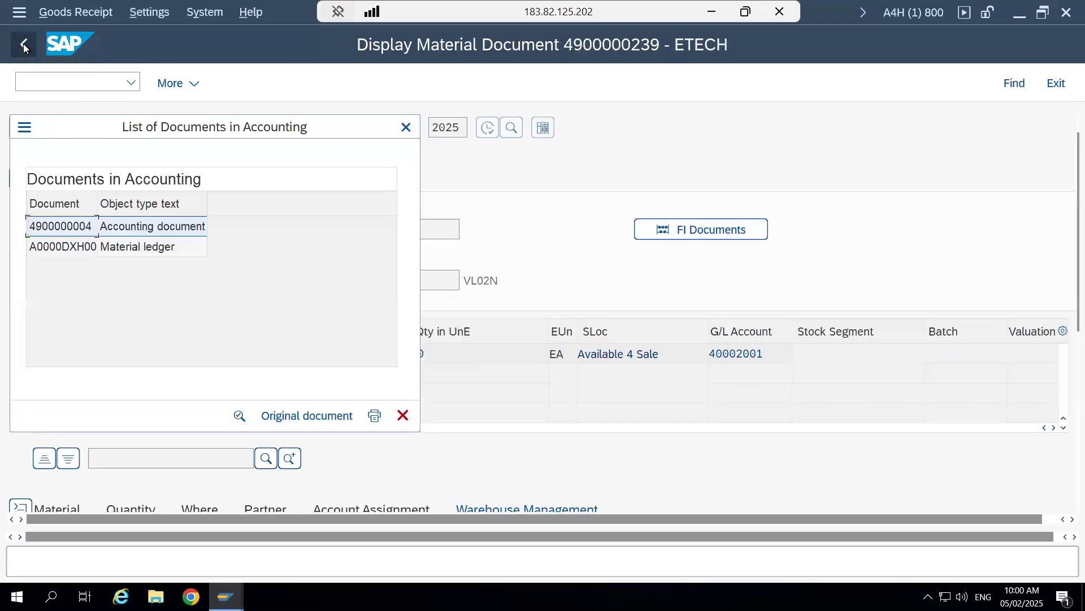
pyautogui.click(406, 127)
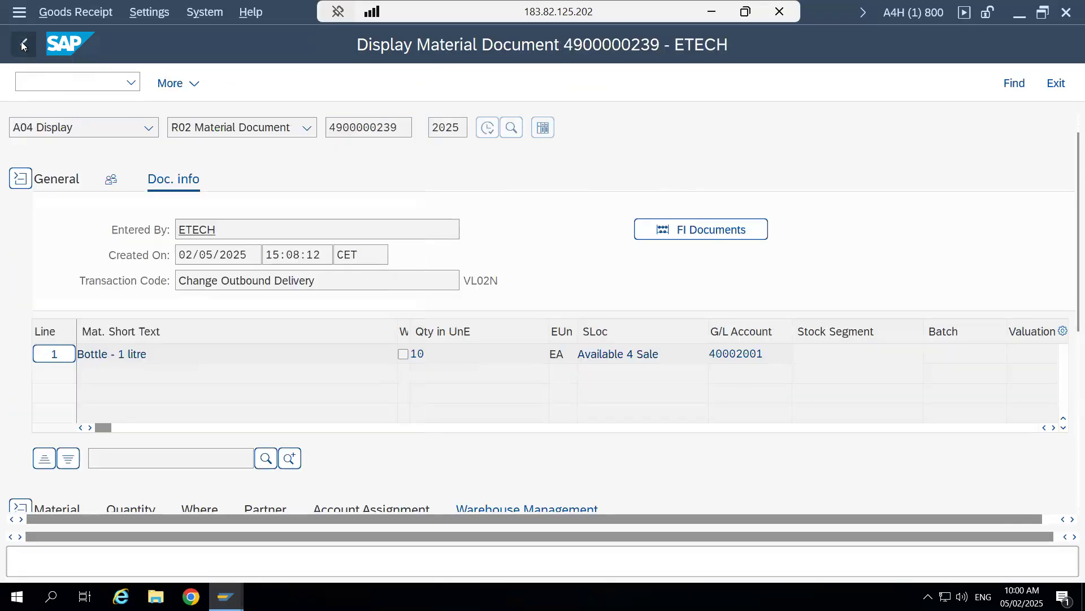
pyautogui.click(22, 44)
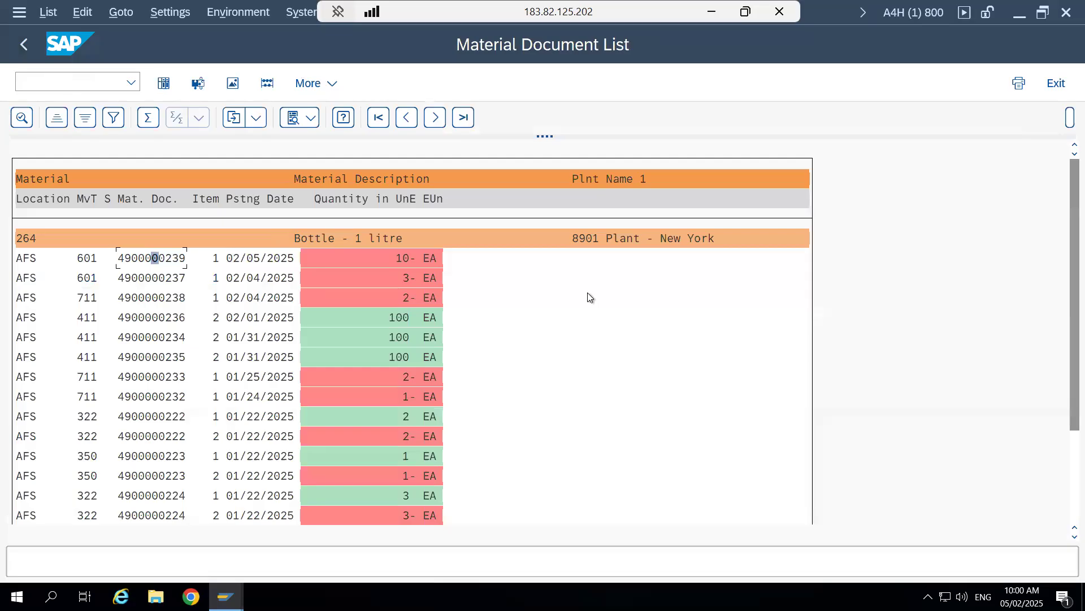
pyautogui.click(23, 44)
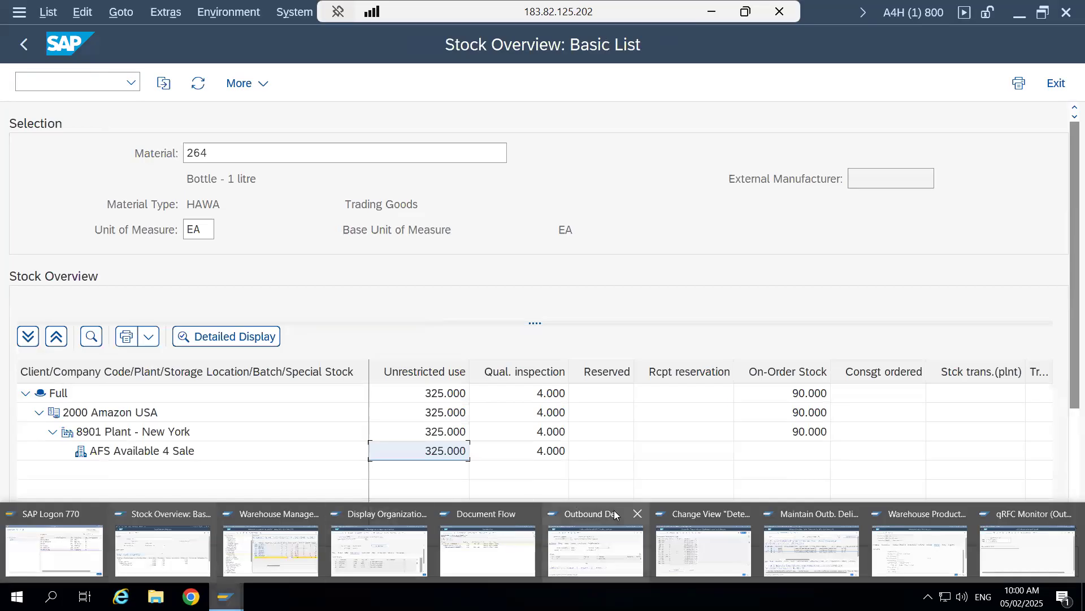
# - Switch to the outbound delivery session and reload the same delivery through Other Outbound Delivery
pyautogui.click(614, 510)
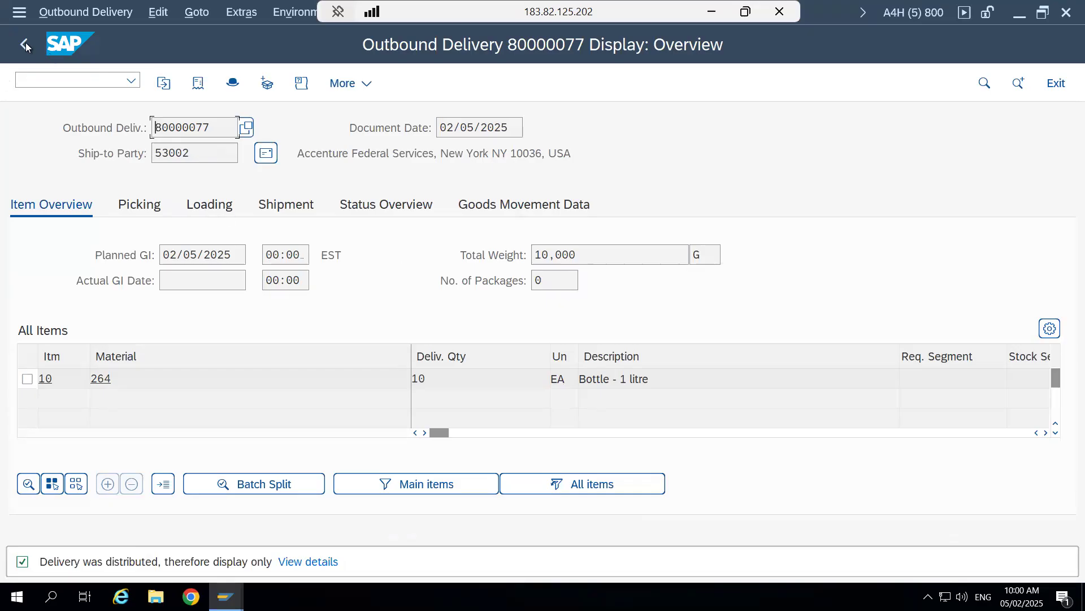
pyautogui.moveTo(221, 127); pyautogui.dragTo(153, 128)
pyautogui.click(72, 15)
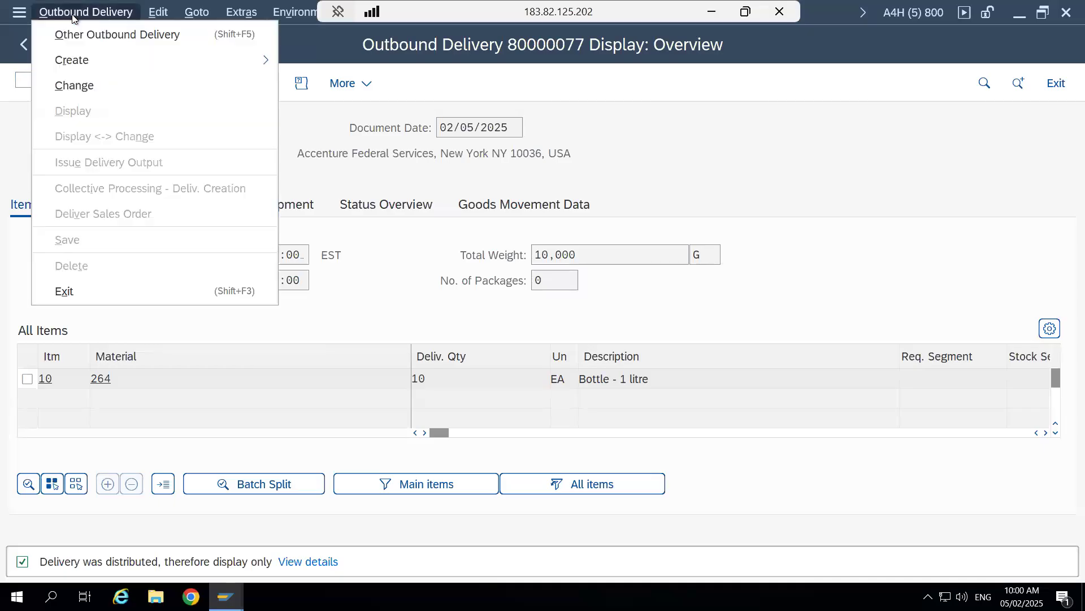
pyautogui.click(110, 34)
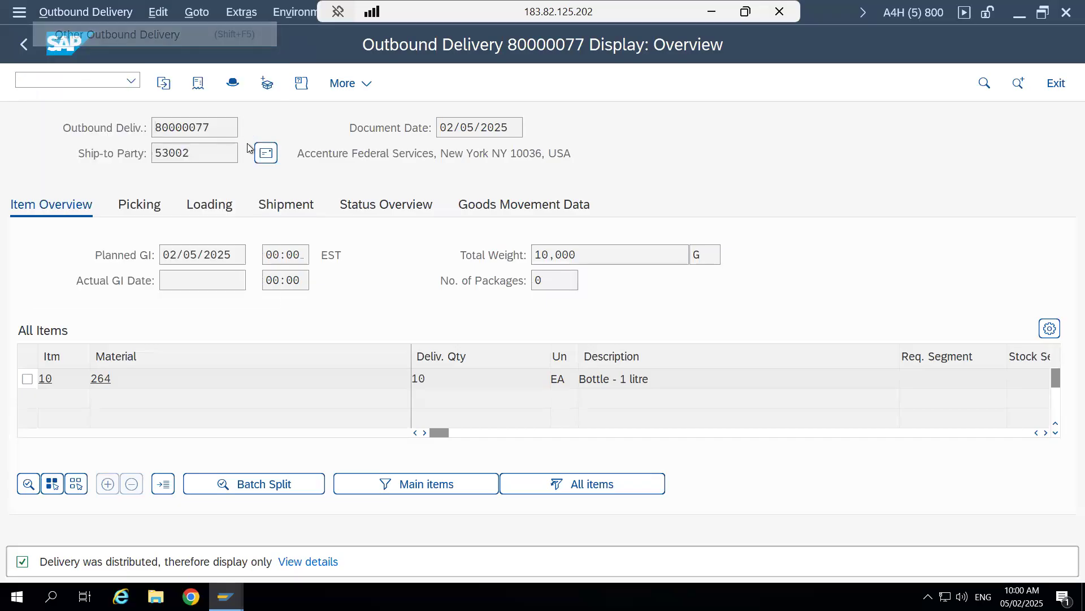
pyautogui.click(428, 474)
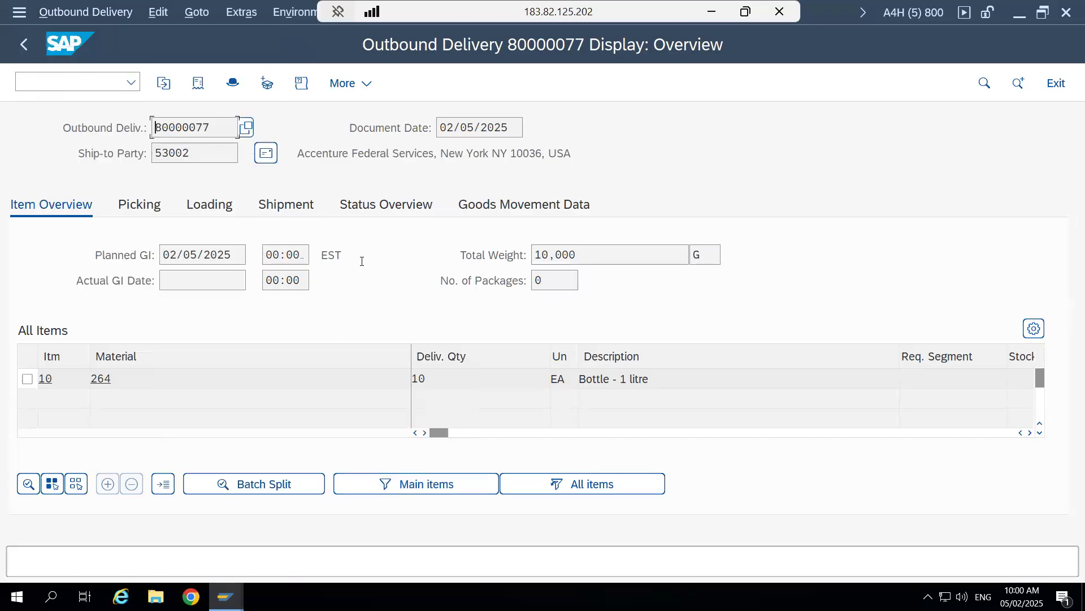
# - Examine the delivery's header details for processing, picking, loading and shipment, including the decentralized warehouse status
pyautogui.click(232, 83)
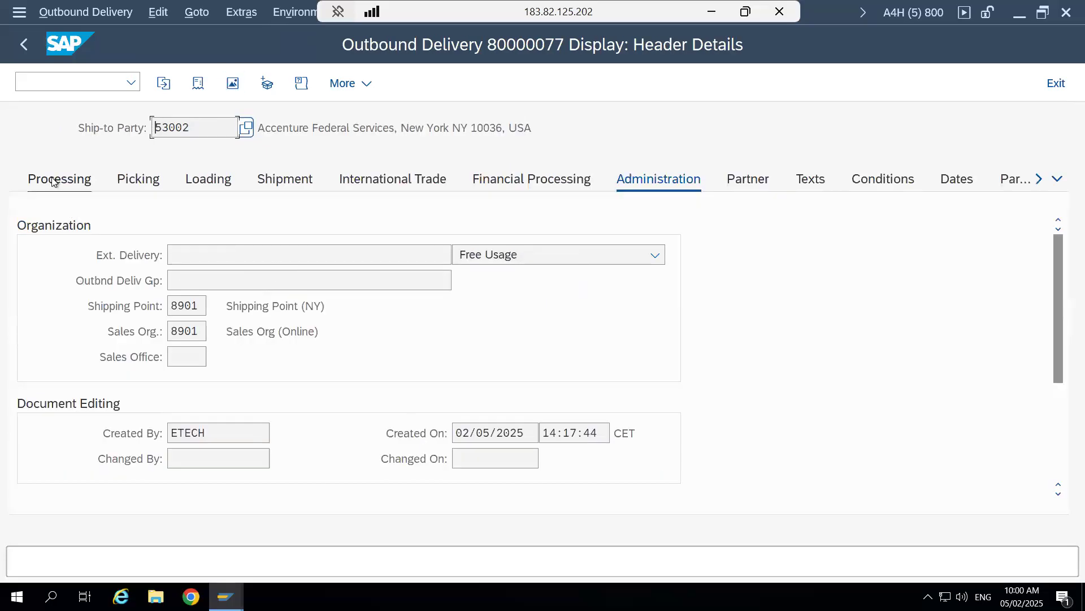
pyautogui.click(53, 181)
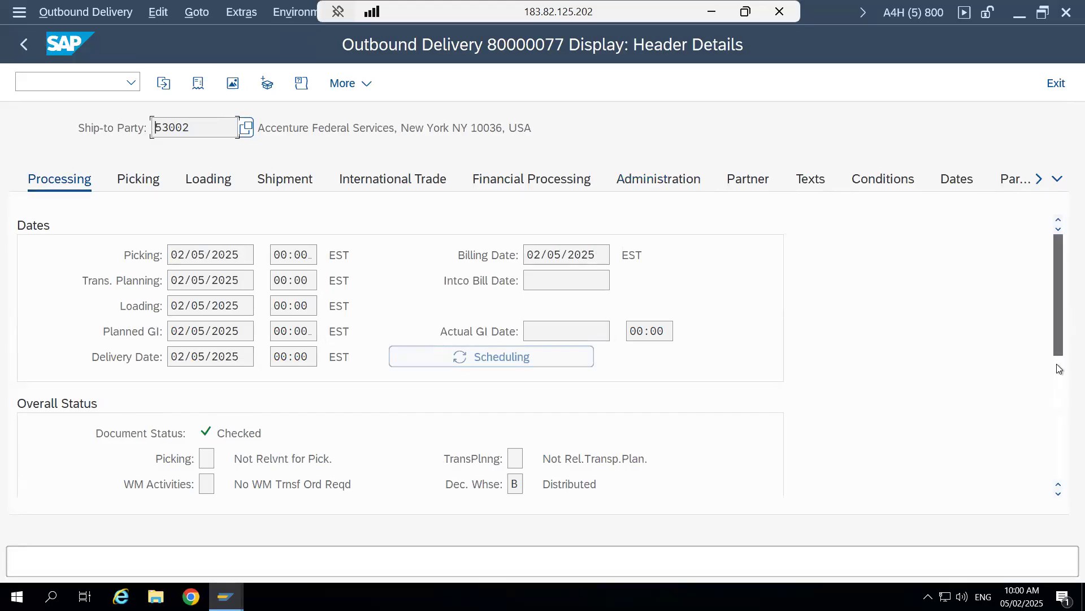
pyautogui.moveTo(1059, 296); pyautogui.dragTo(1059, 393)
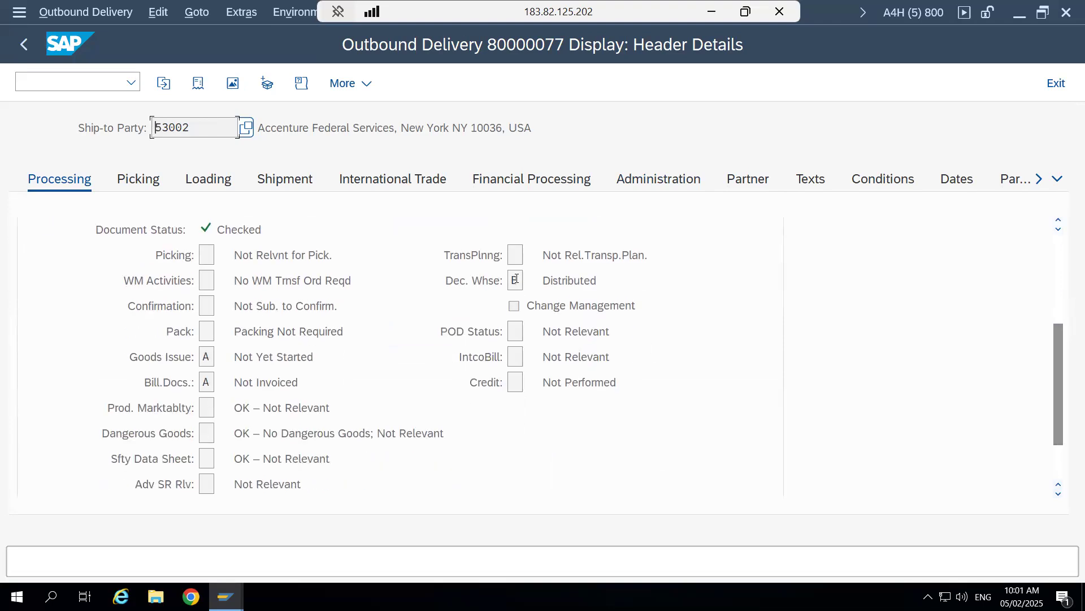
pyautogui.click(516, 279)
pyautogui.moveTo(1059, 392); pyautogui.dragTo(1050, 266)
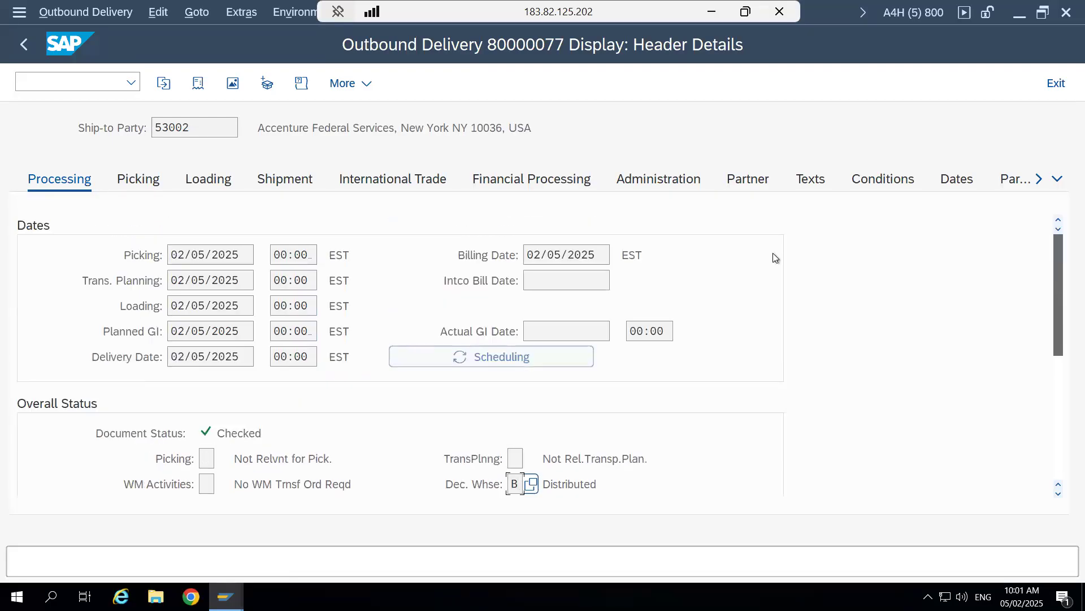
pyautogui.click(120, 181)
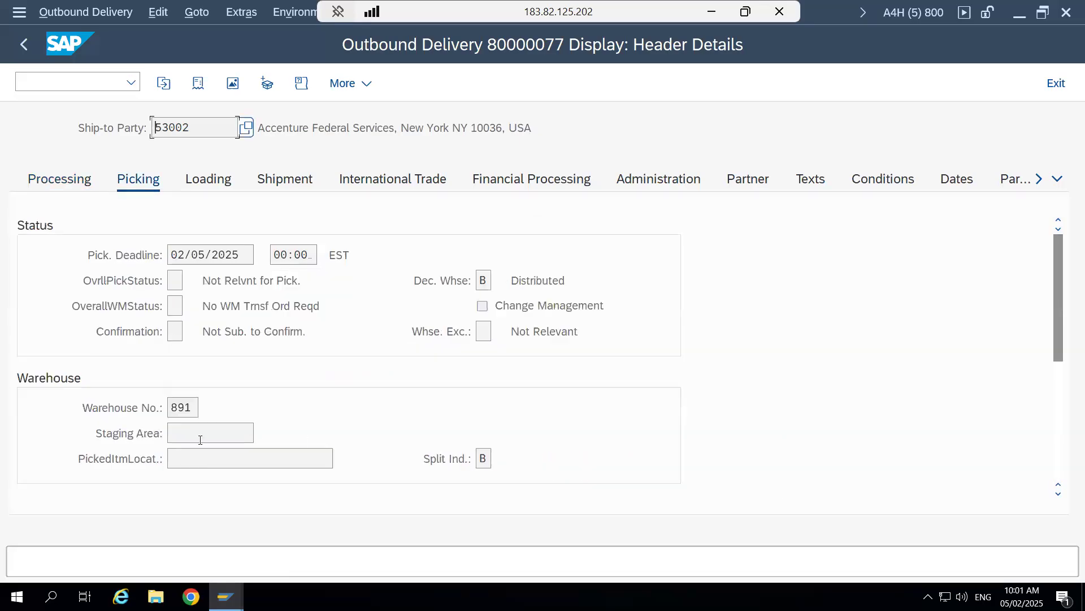
pyautogui.click(195, 186)
pyautogui.click(291, 179)
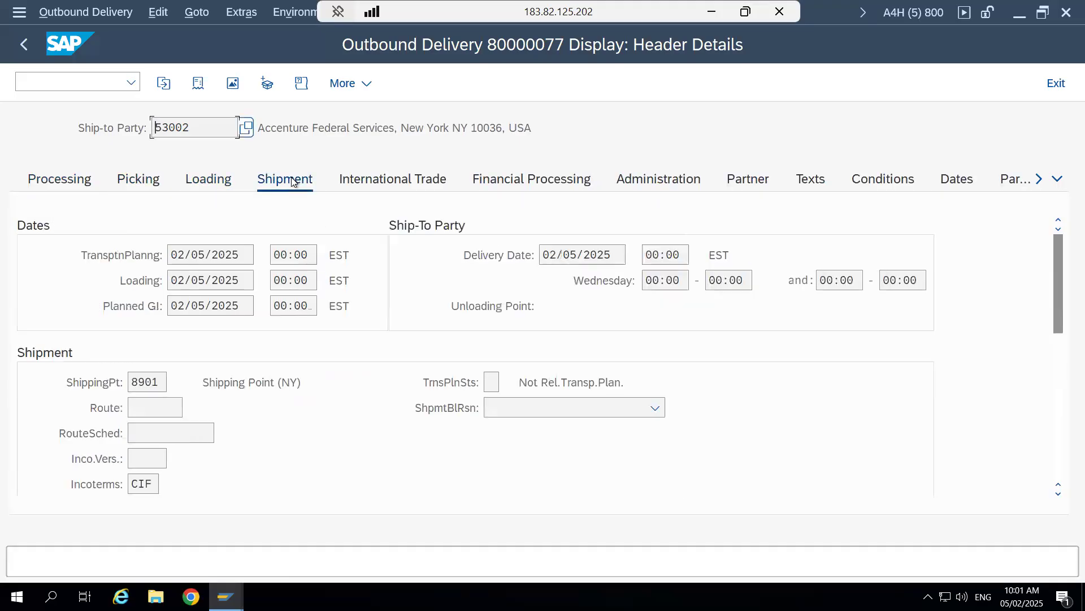
# - Return to the delivery overview and check the goods movement status in the goods movement data
pyautogui.click(232, 83)
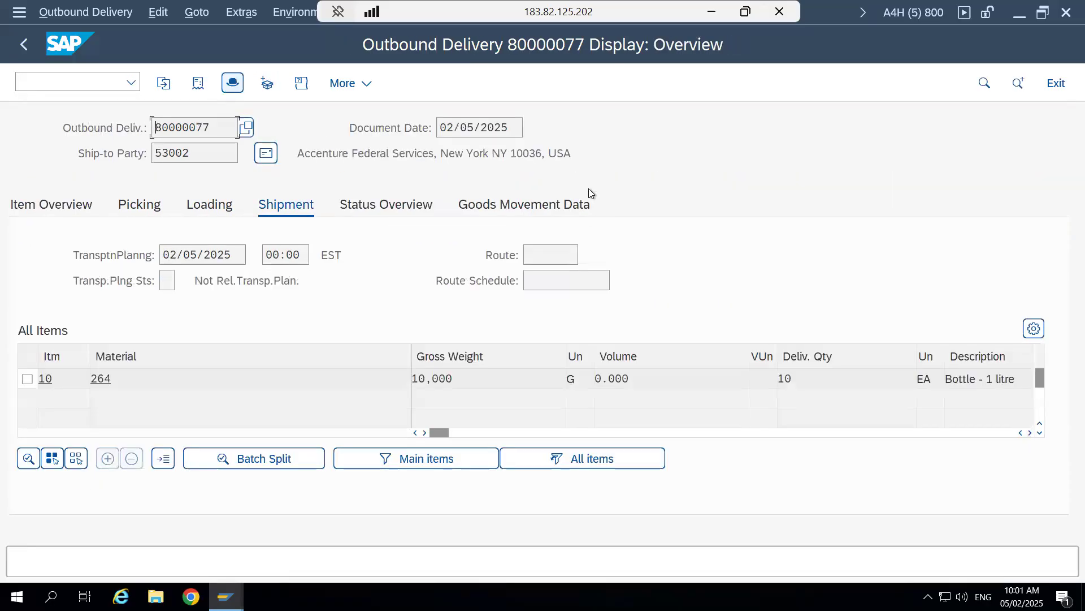
pyautogui.click(530, 207)
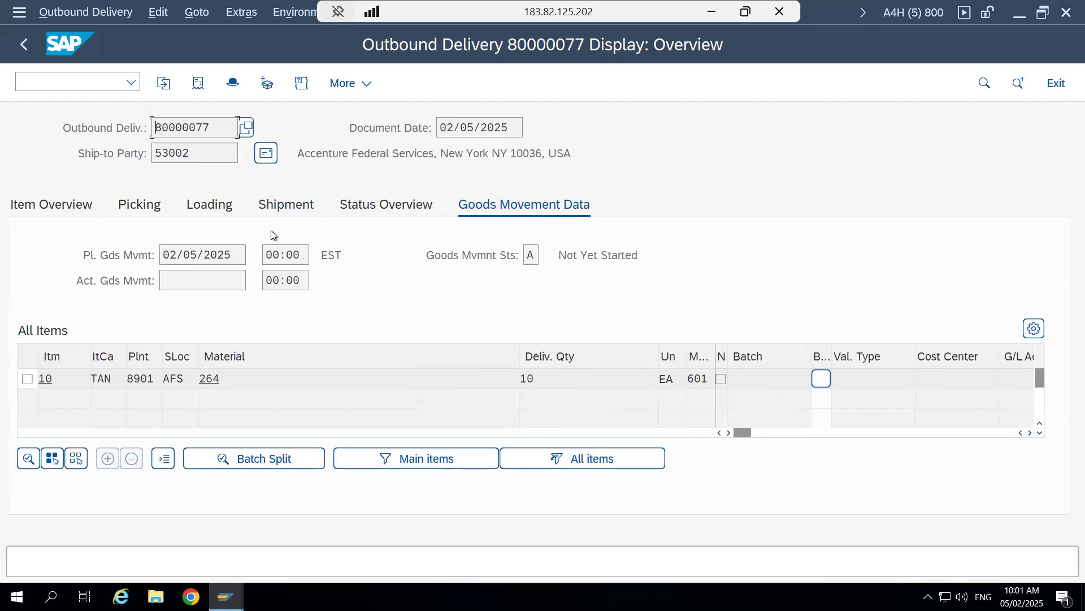
pyautogui.click(44, 82)
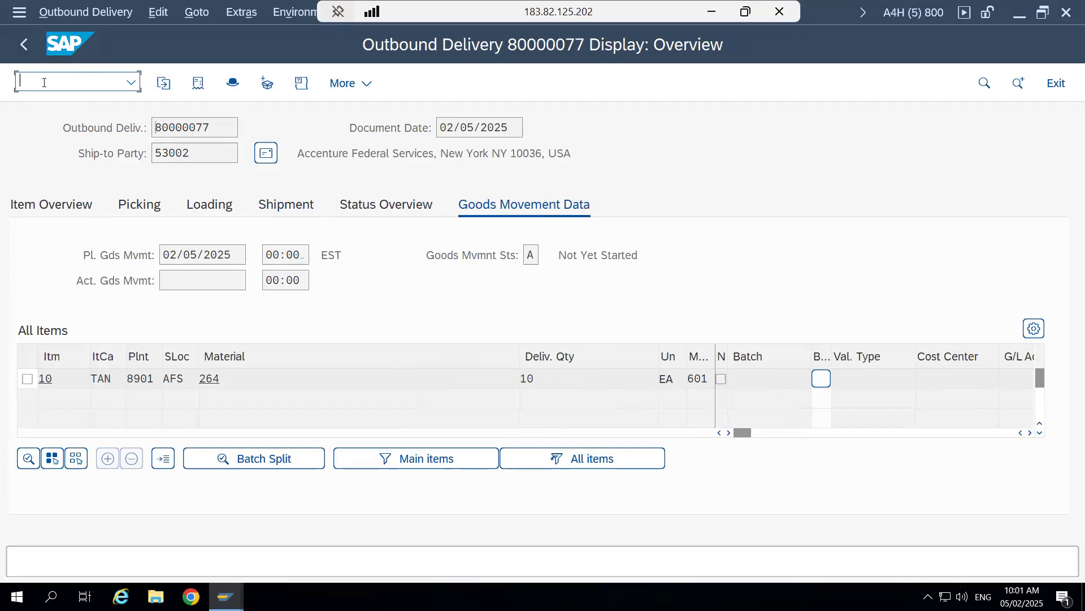
pyautogui.click(533, 254)
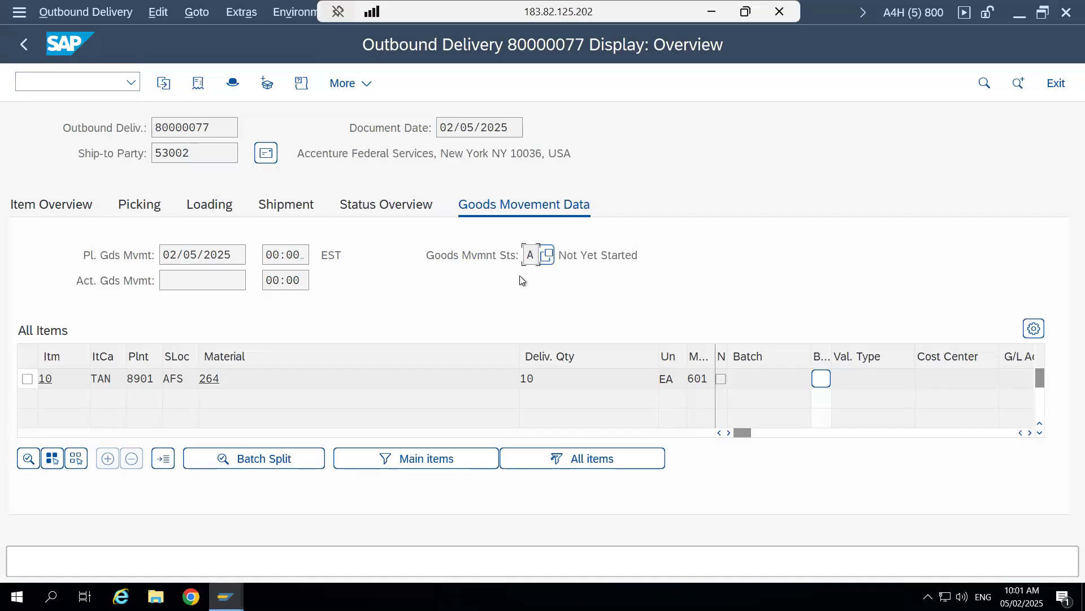
# - Copy the delivery number, exit to SAP Easy Access and reopen the delivery in VL03N - Display
pyautogui.click(196, 127)
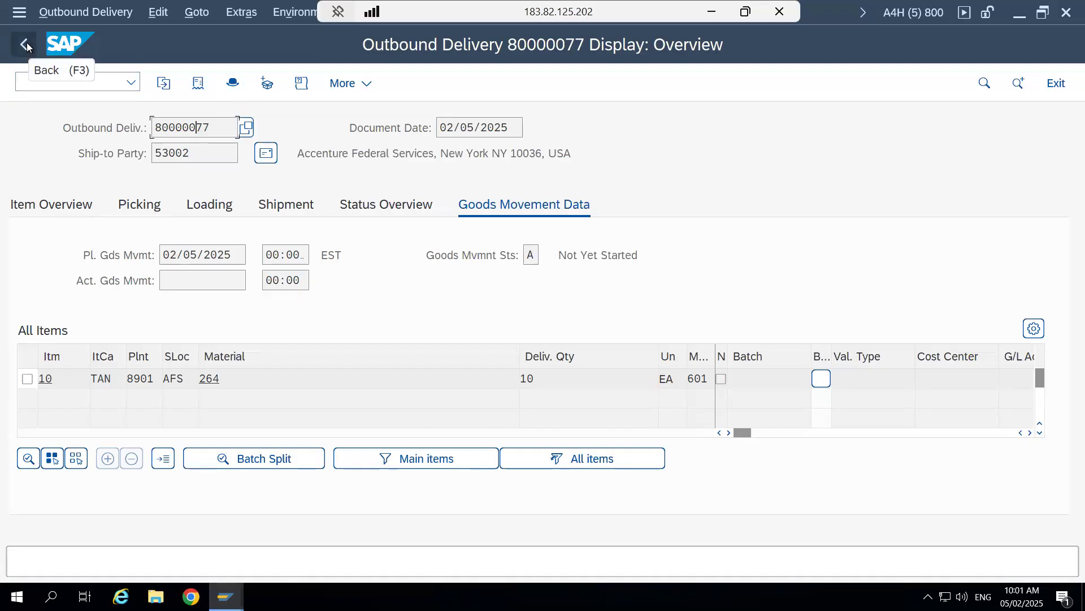
pyautogui.moveTo(212, 128); pyautogui.dragTo(152, 127)
pyautogui.hotkey('ctrl', 'c')
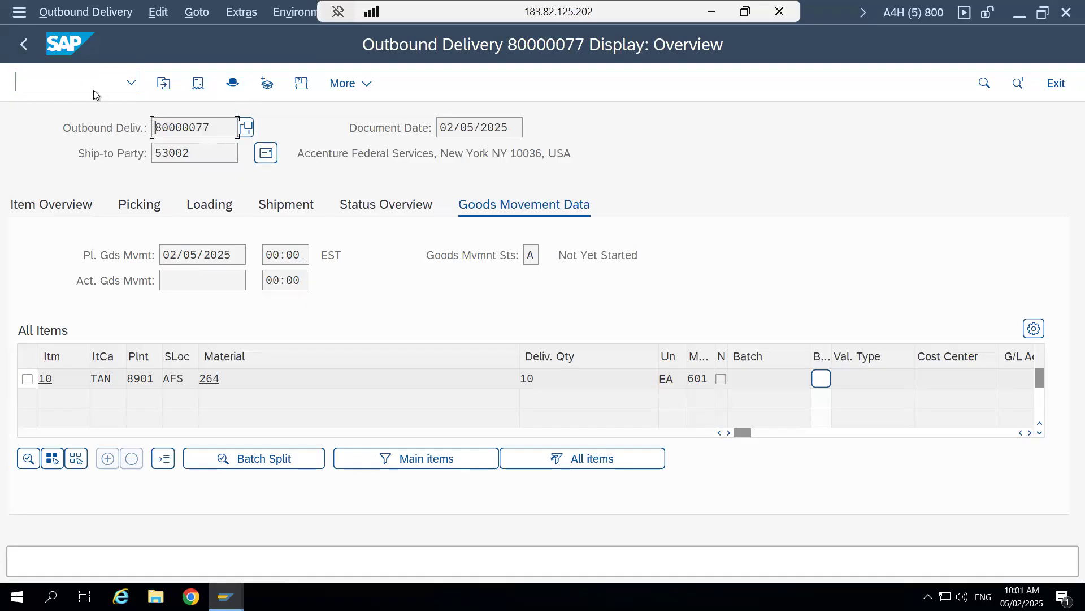
pyautogui.click(19, 43)
pyautogui.click(19, 43)
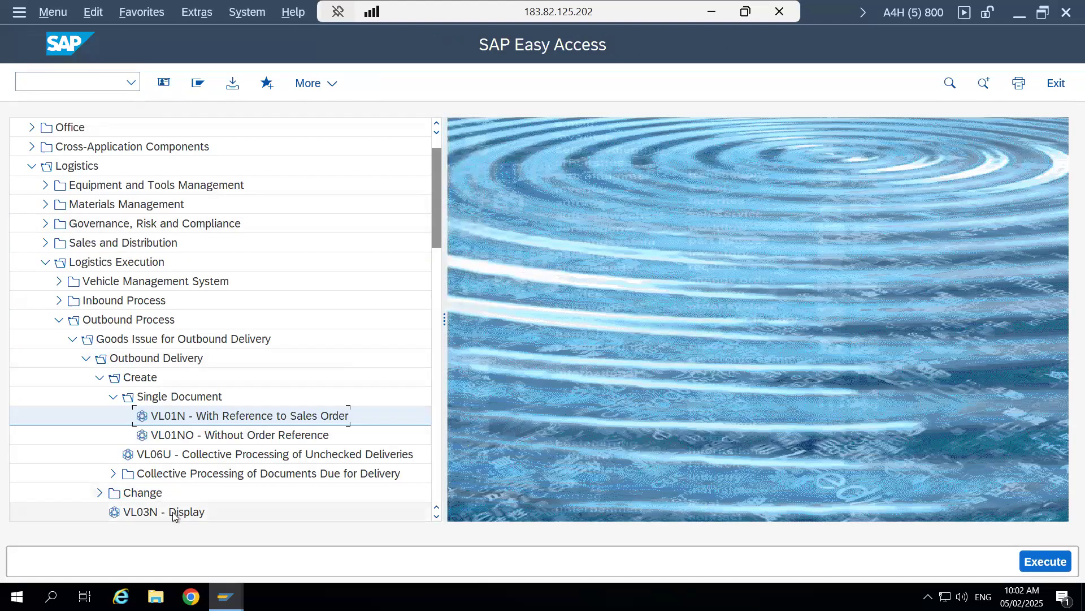
pyautogui.click(173, 512)
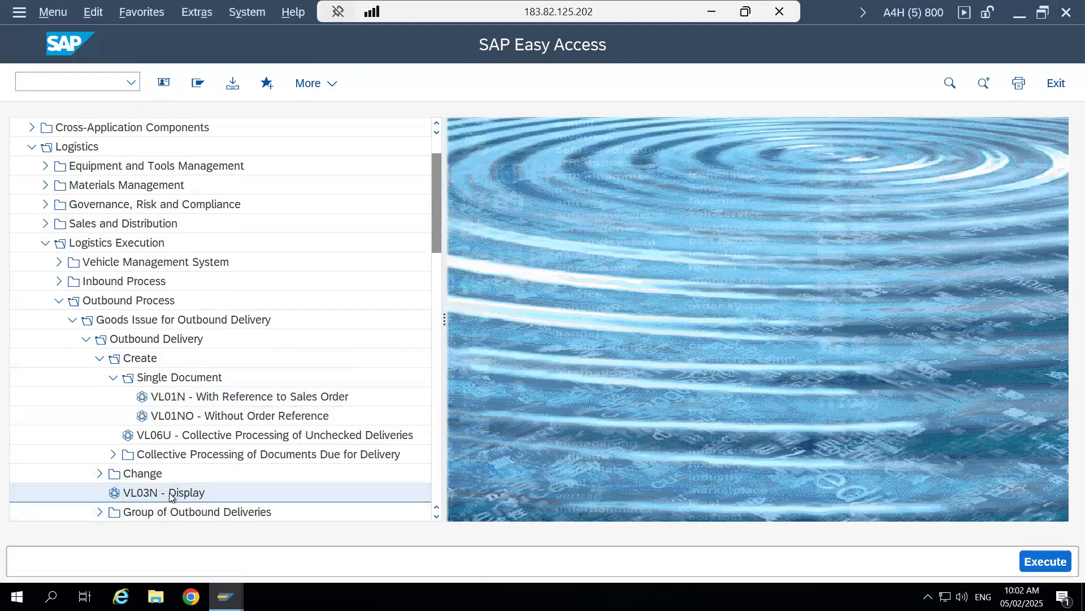
pyautogui.doubleClick(172, 496)
pyautogui.press('Return')
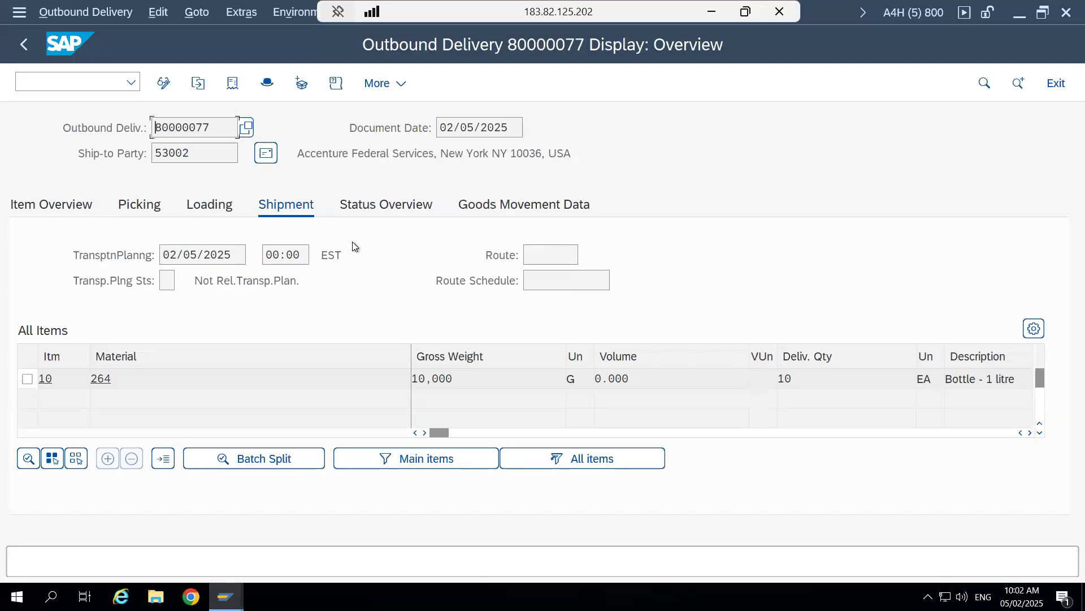
# - Check the delivery's goods movement status and the decentralized warehouse status in the header's processing details
pyautogui.click(518, 205)
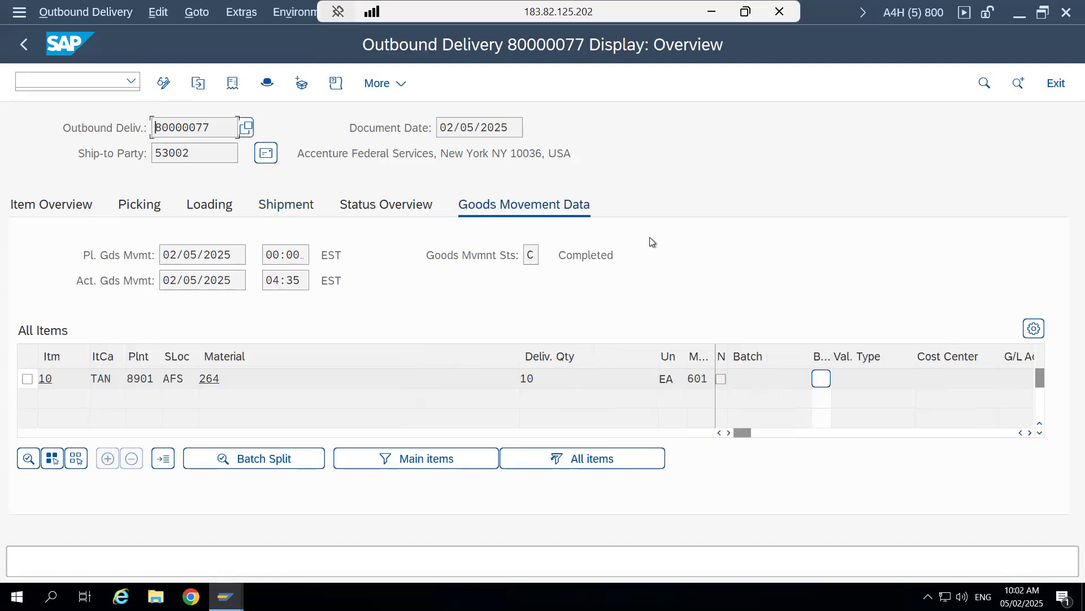
pyautogui.click(535, 255)
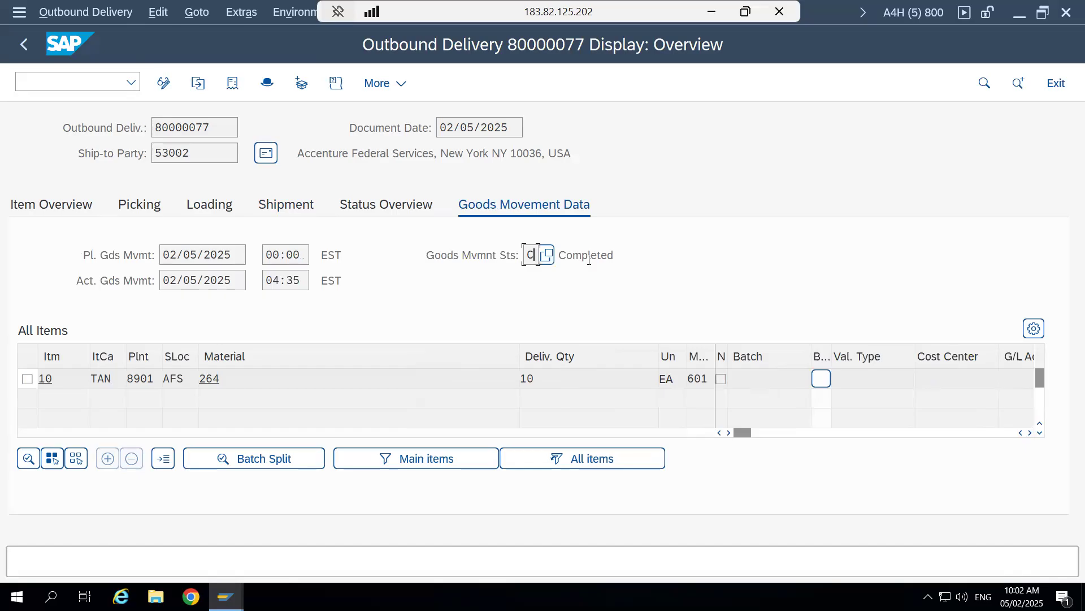
pyautogui.click(268, 83)
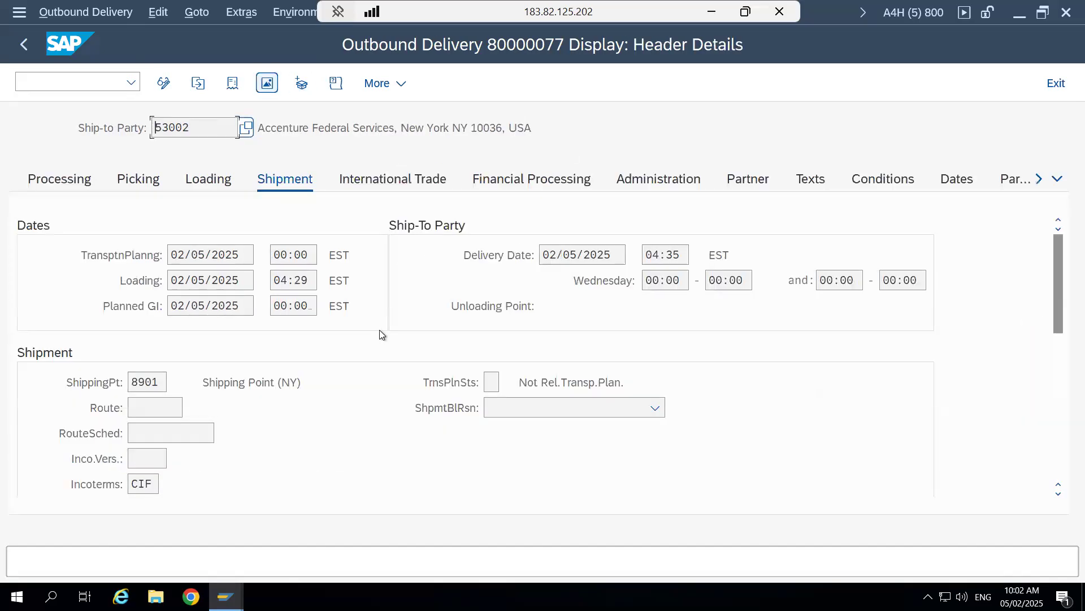
pyautogui.click(30, 182)
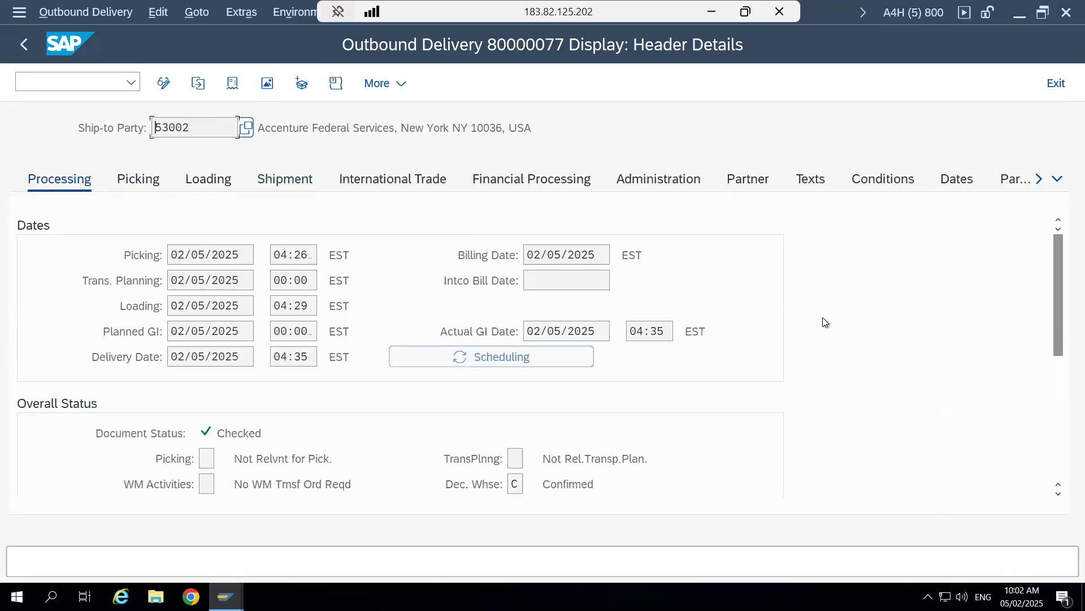
pyautogui.moveTo(1059, 308); pyautogui.dragTo(1057, 364)
pyautogui.click(517, 355)
pyautogui.moveTo(573, 356); pyautogui.dragTo(597, 356)
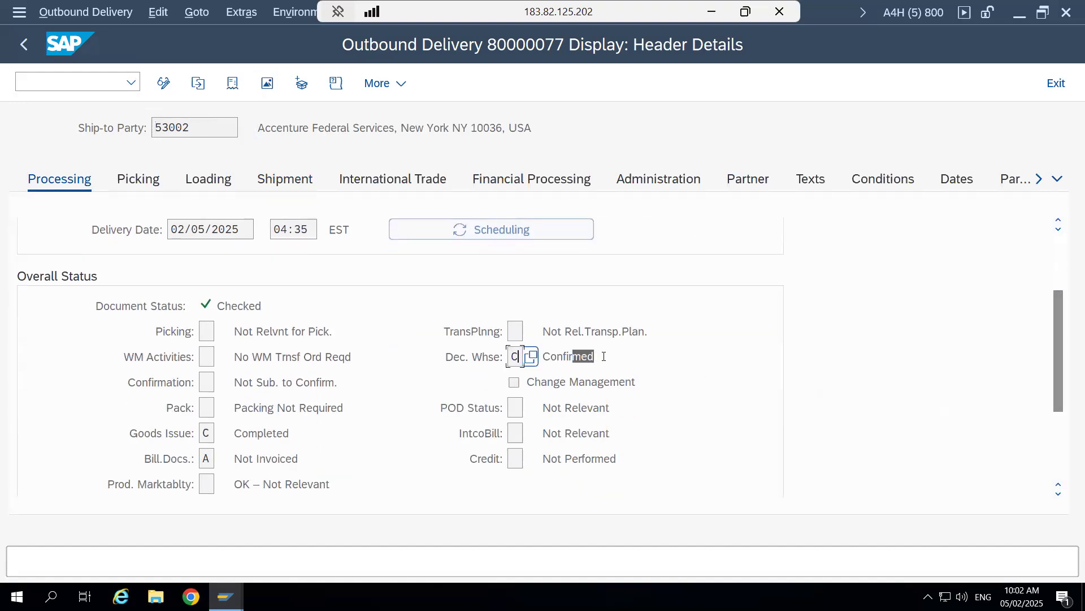
# - Review the possible distribution status values for decentralized warehouse processing, from Not Relevant to Confirmed, and close the list
pyautogui.click(533, 359)
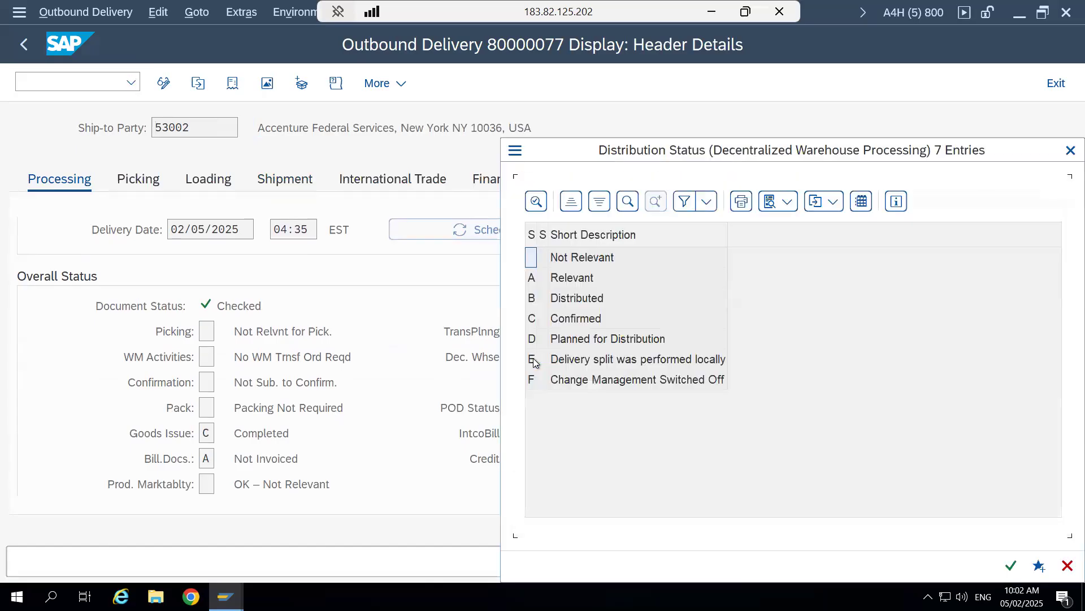
pyautogui.click(591, 260)
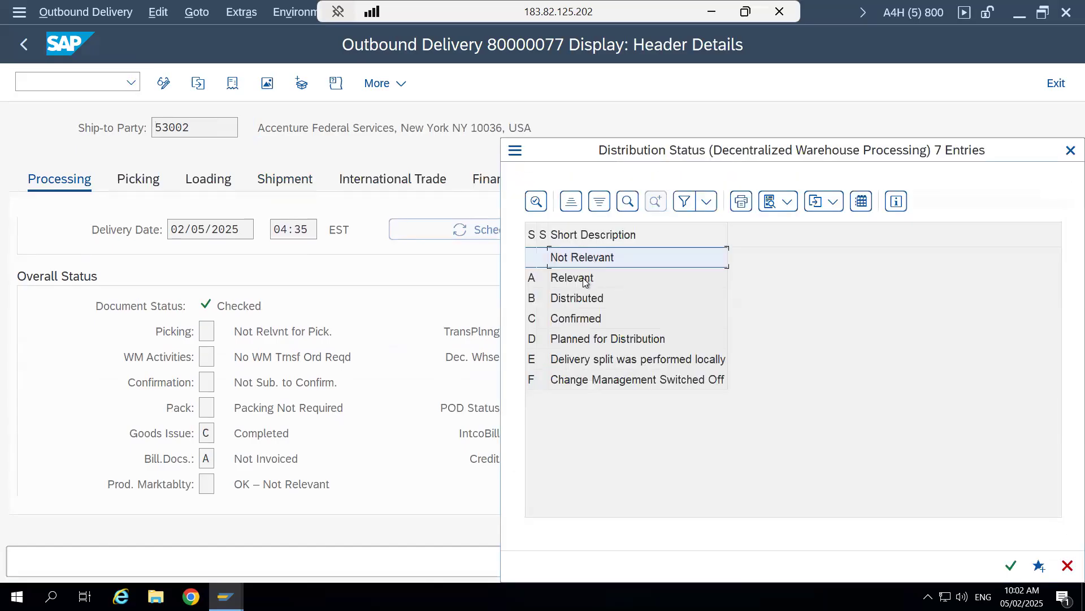
pyautogui.click(584, 280)
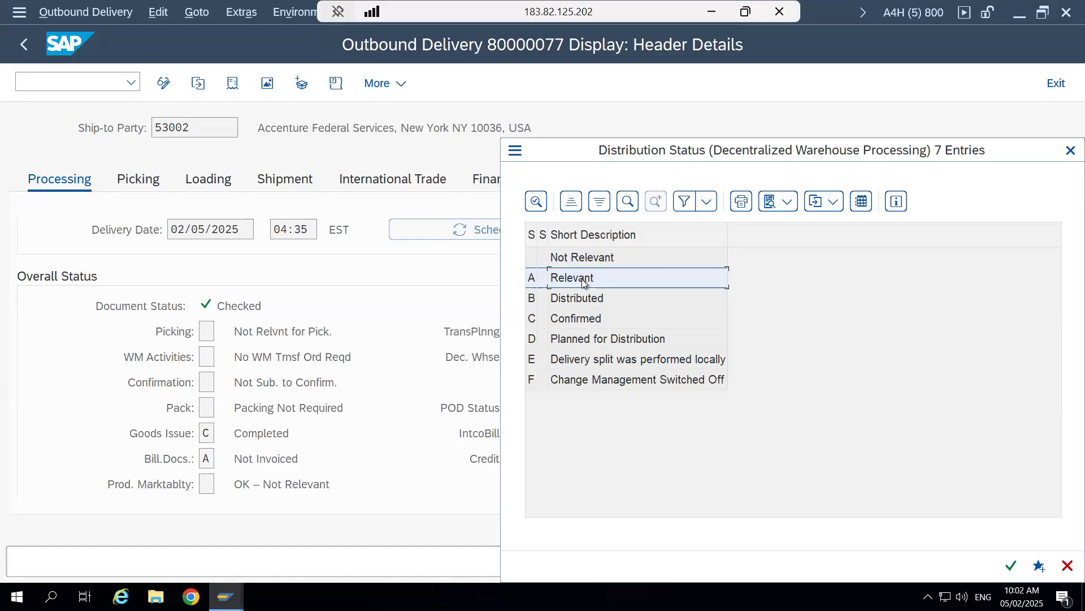
pyautogui.click(583, 301)
pyautogui.click(581, 320)
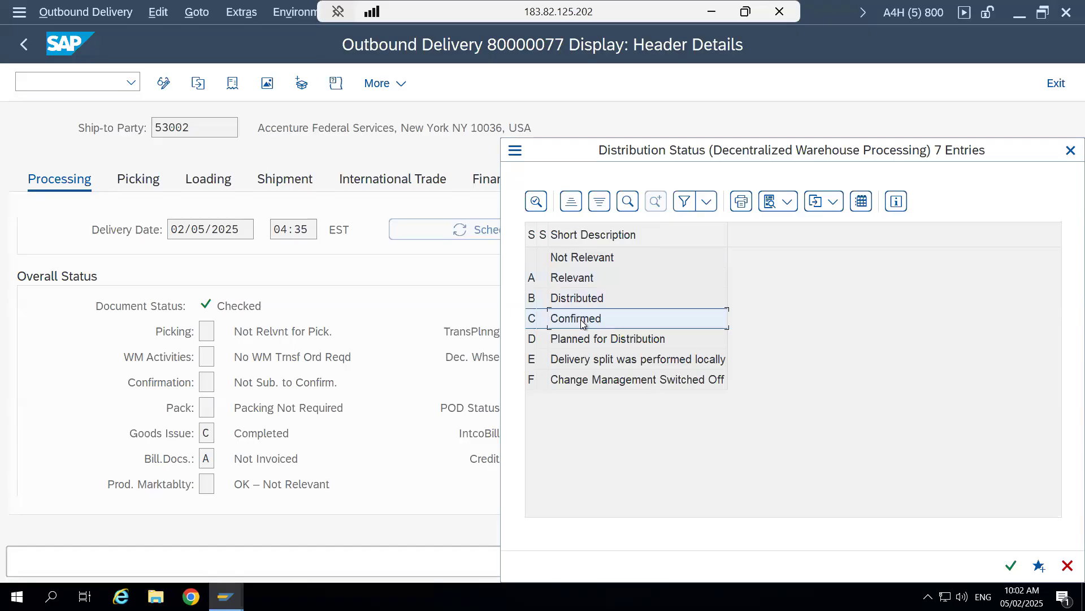
pyautogui.click(1068, 151)
# - Check the goods issue and billing document statuses in the delivery header's overall status
pyautogui.click(207, 432)
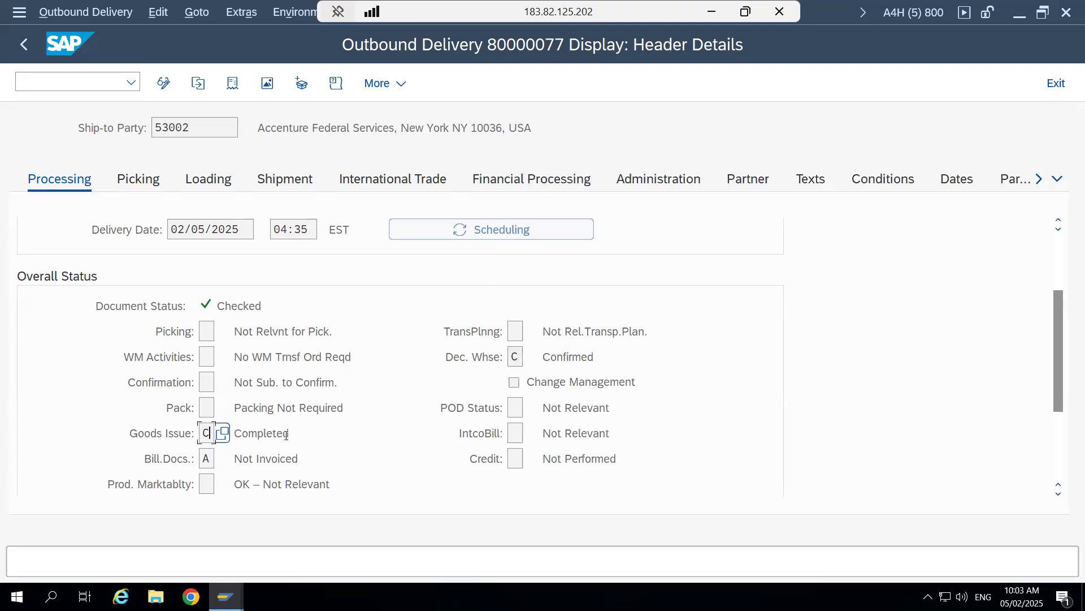
pyautogui.click(206, 456)
pyautogui.click(207, 433)
# - Display the delivery's document flow and show the item details of the outbound delivery entry
pyautogui.click(232, 83)
pyautogui.click(134, 219)
pyautogui.click(158, 242)
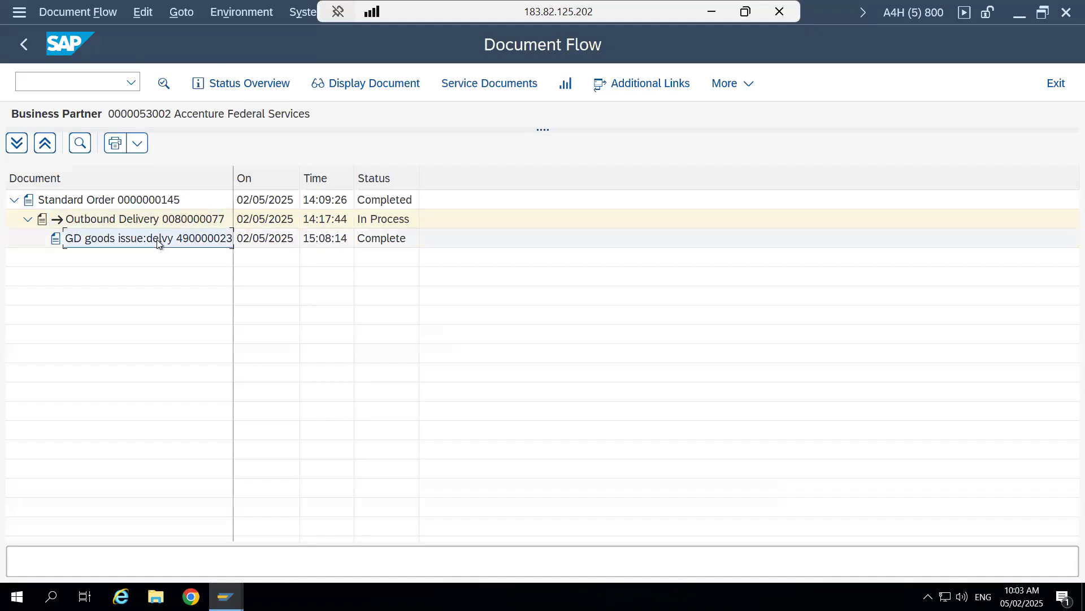
pyautogui.click(179, 218)
pyautogui.click(163, 83)
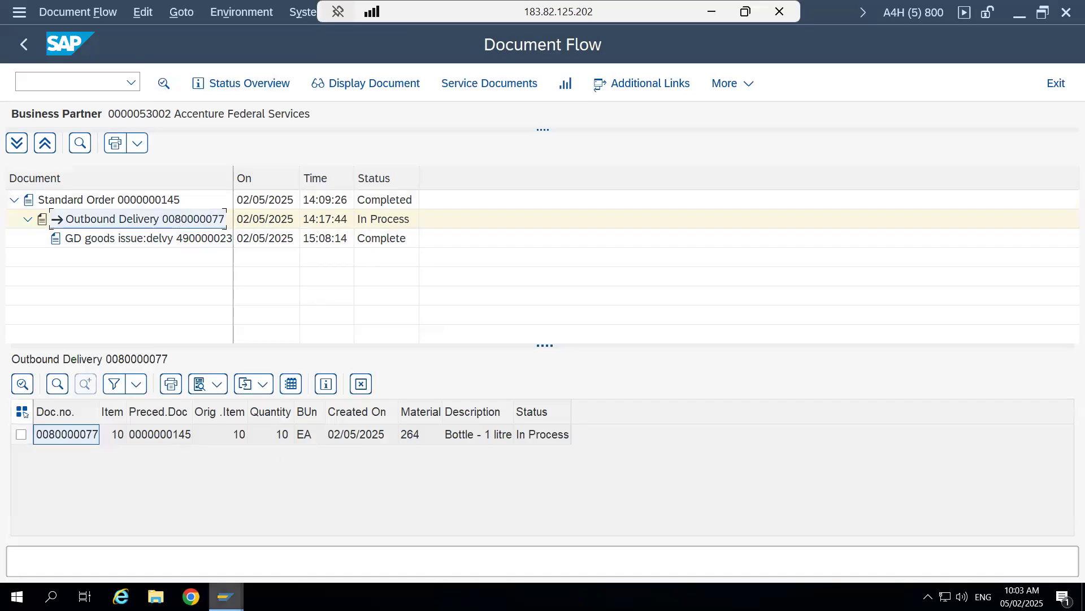
# - Switch to the SAP EWM Training Schedule in Word and review the Outbound Process topics on stock removal, storage control and complex outbound
pyautogui.moveTo(226, 596)
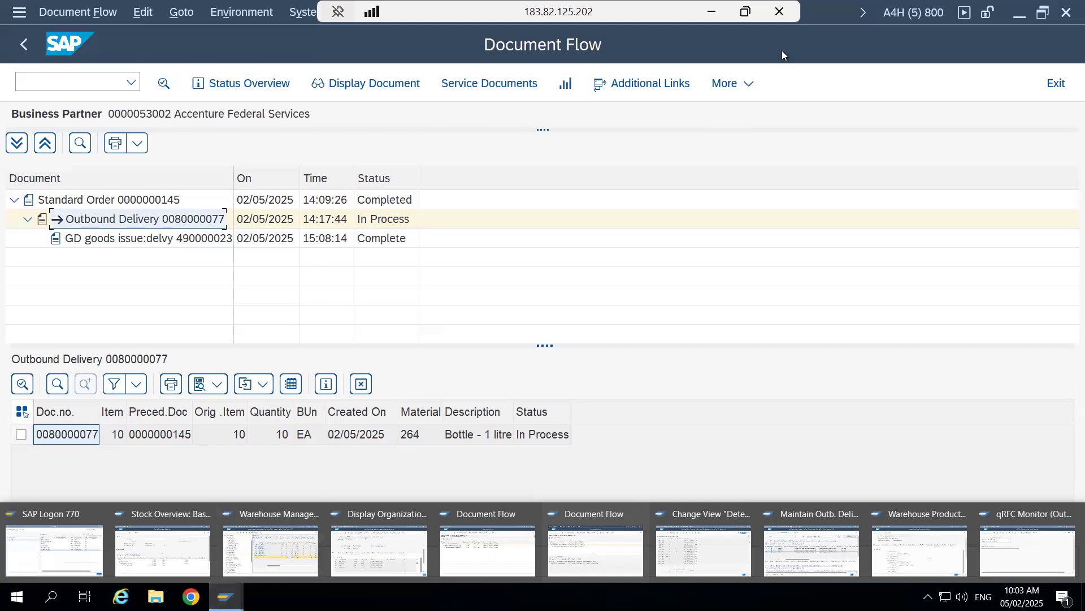
pyautogui.click(712, 12)
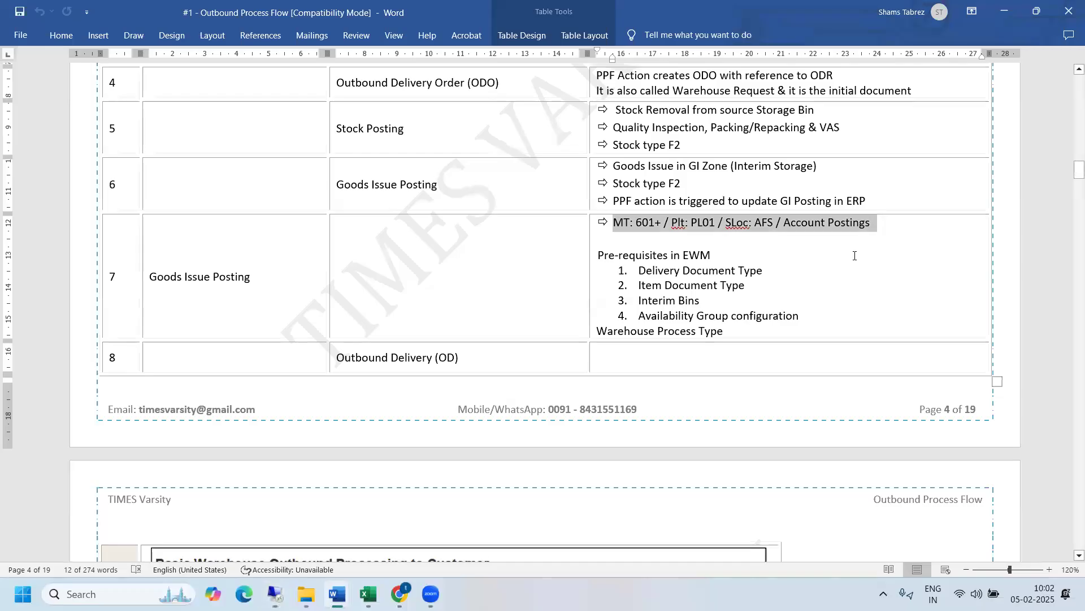
pyautogui.moveTo(337, 594)
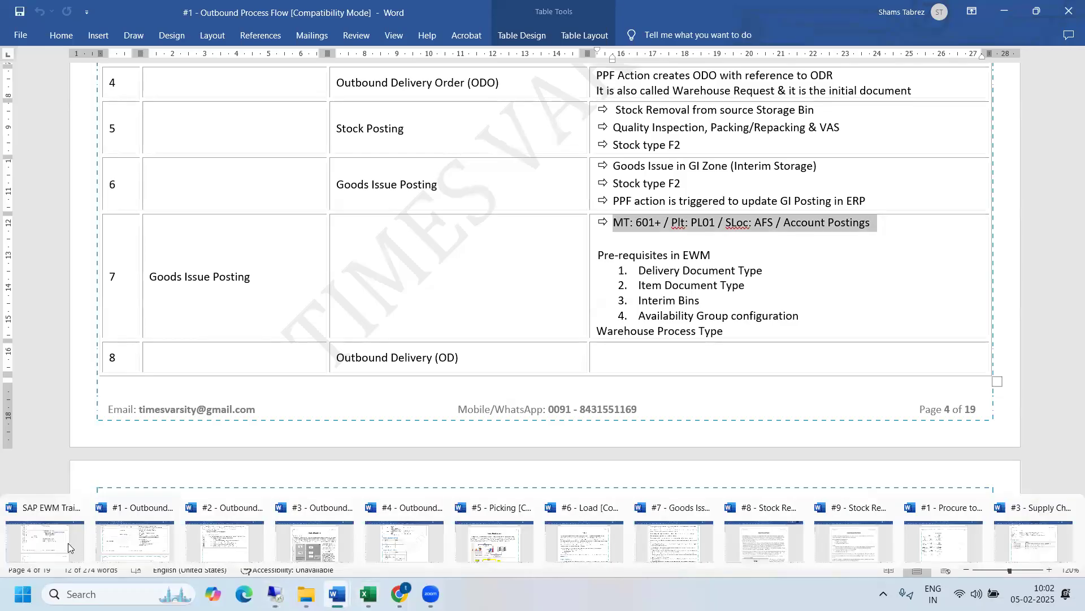
pyautogui.click(55, 541)
pyautogui.moveTo(1077, 430); pyautogui.dragTo(1069, 437)
pyautogui.moveTo(716, 264); pyautogui.dragTo(545, 247)
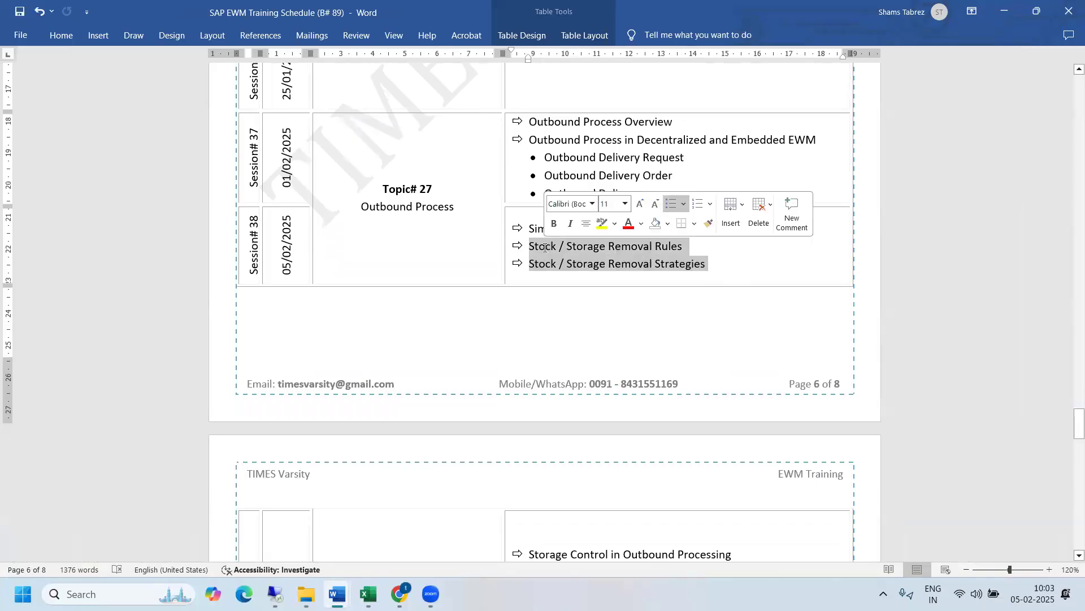
pyautogui.click(713, 266)
pyautogui.moveTo(1070, 421); pyautogui.dragTo(1070, 440)
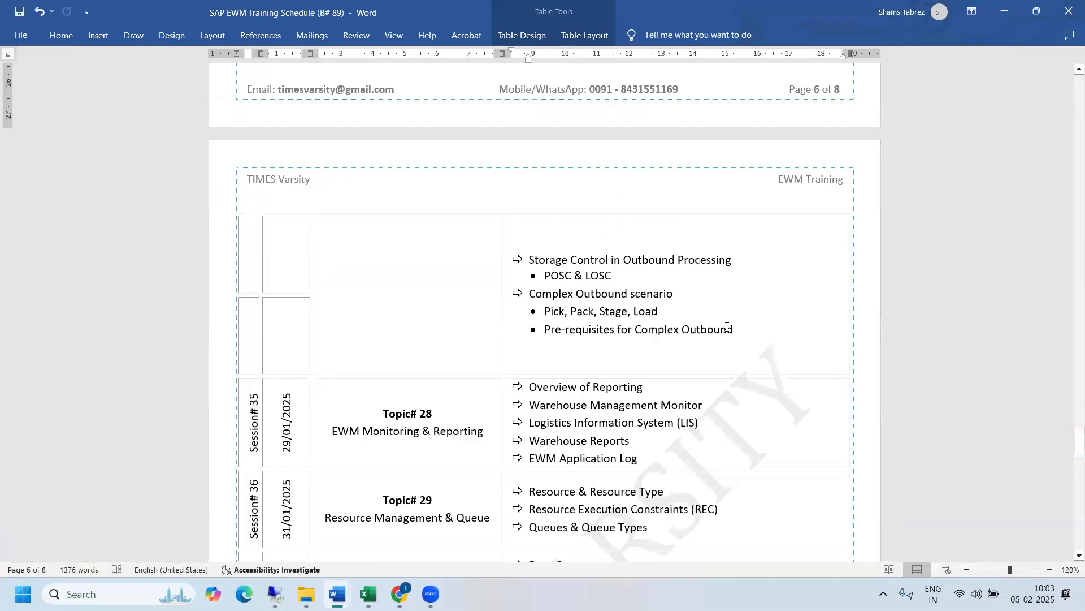
pyautogui.moveTo(734, 329); pyautogui.dragTo(529, 260)
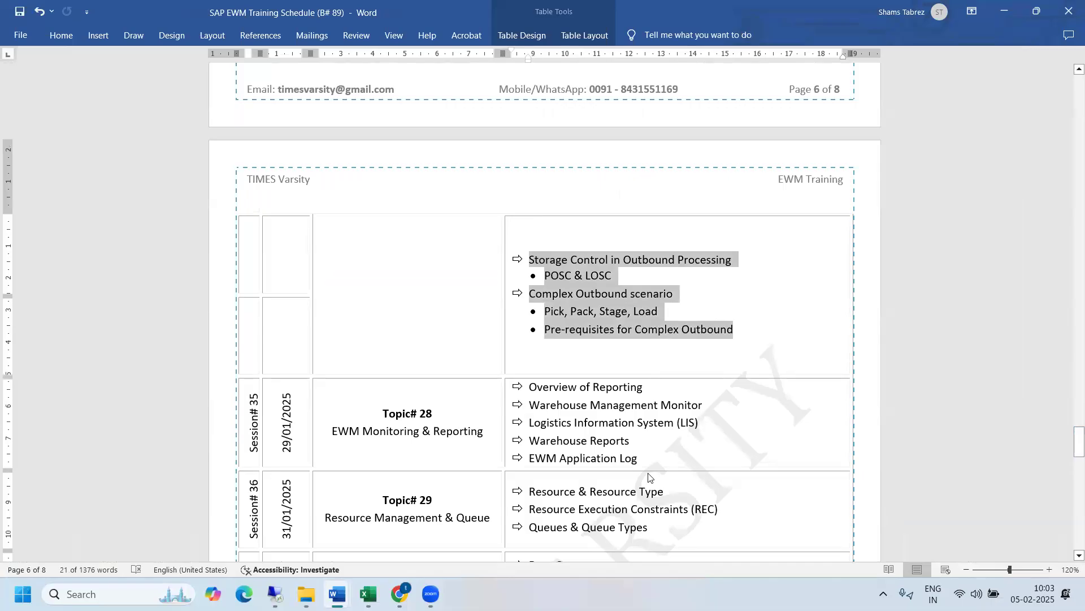
pyautogui.click(649, 477)
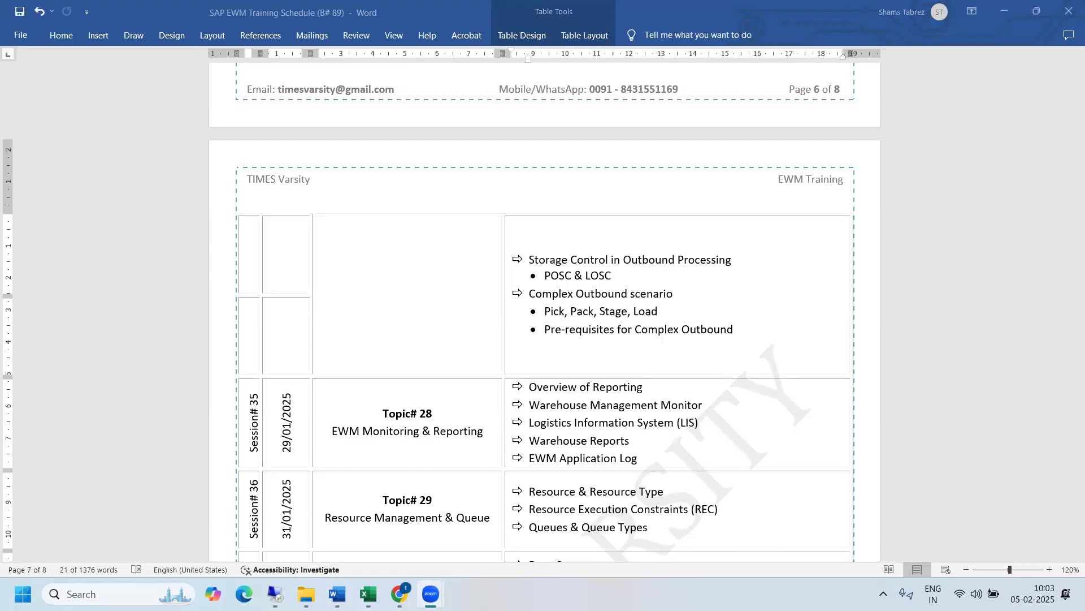
# - Open the #1 - Procure to Pay (P2P) document to examine its process flow diagram
pyautogui.moveTo(275, 594)
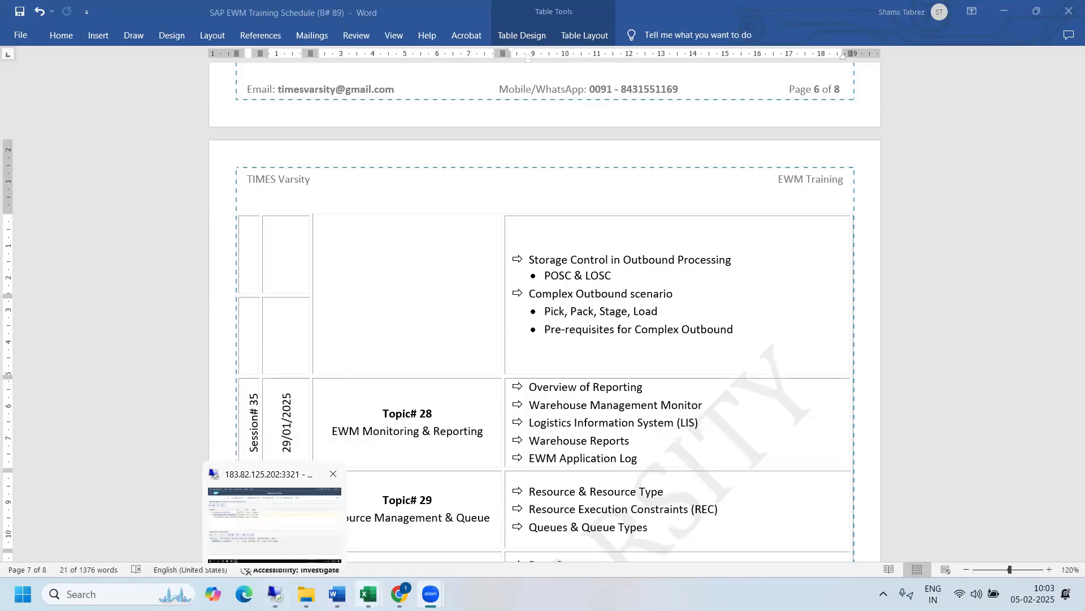
pyautogui.moveTo(337, 594)
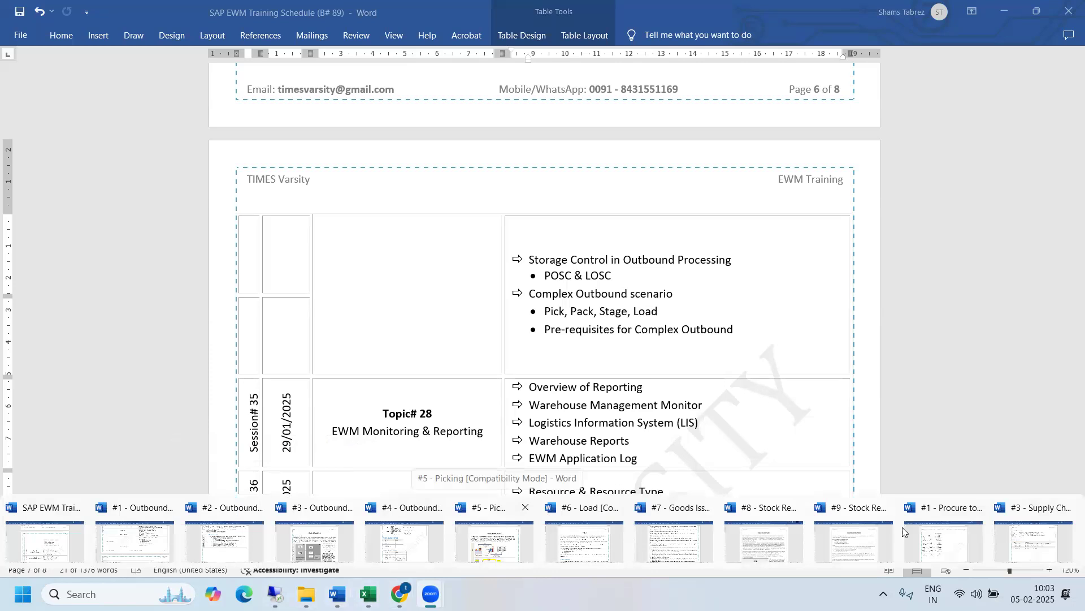
pyautogui.click(937, 542)
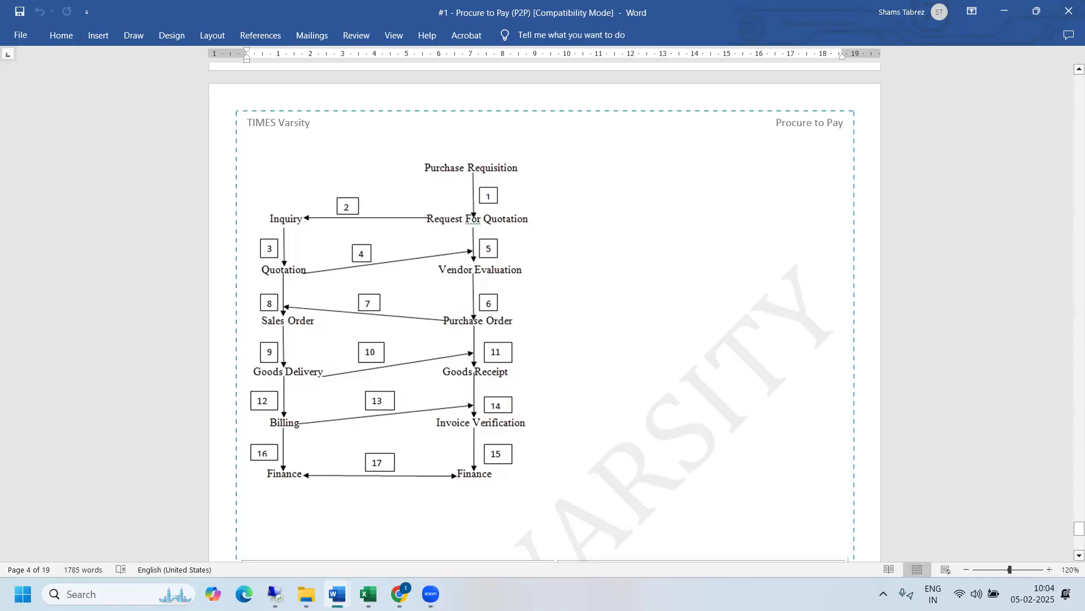
# - Switch back to the SAP session and leave the document flow and delivery display for SAP Easy Access
pyautogui.click(281, 578)
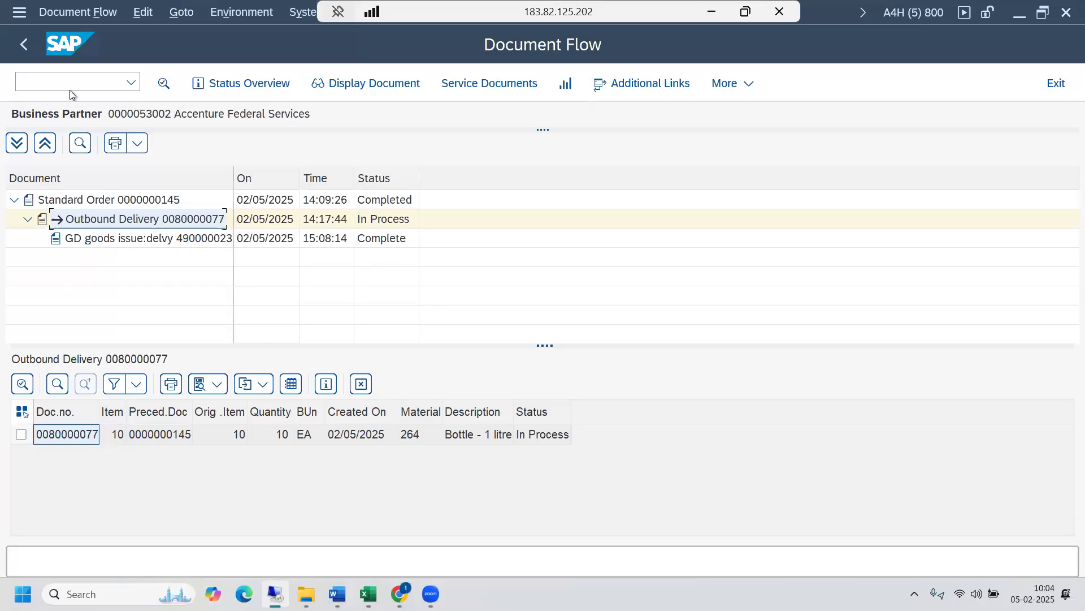
pyautogui.click(25, 45)
pyautogui.click(25, 45)
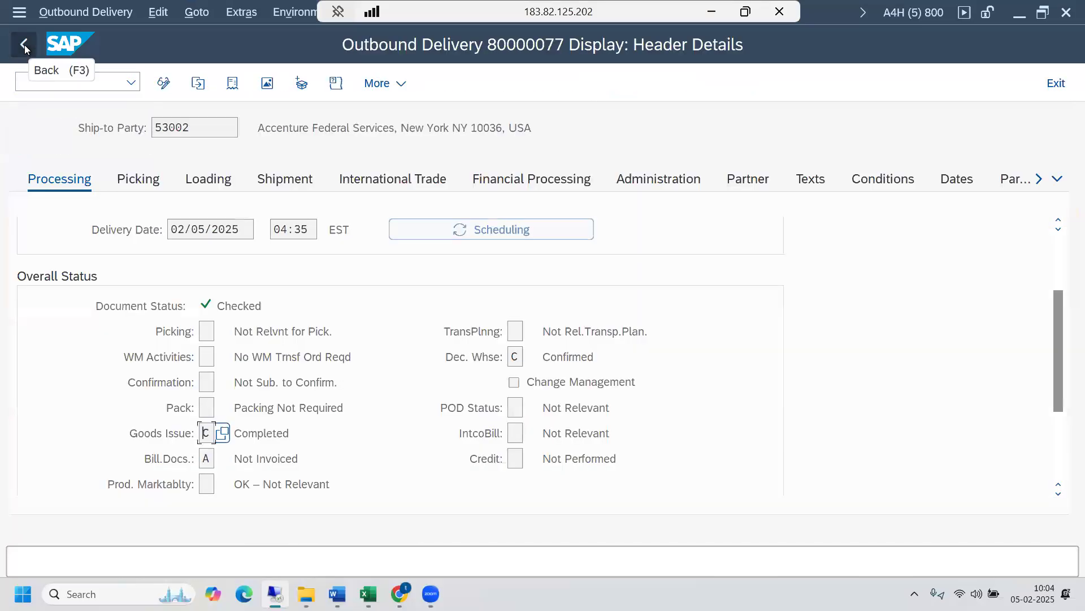
pyautogui.click(25, 45)
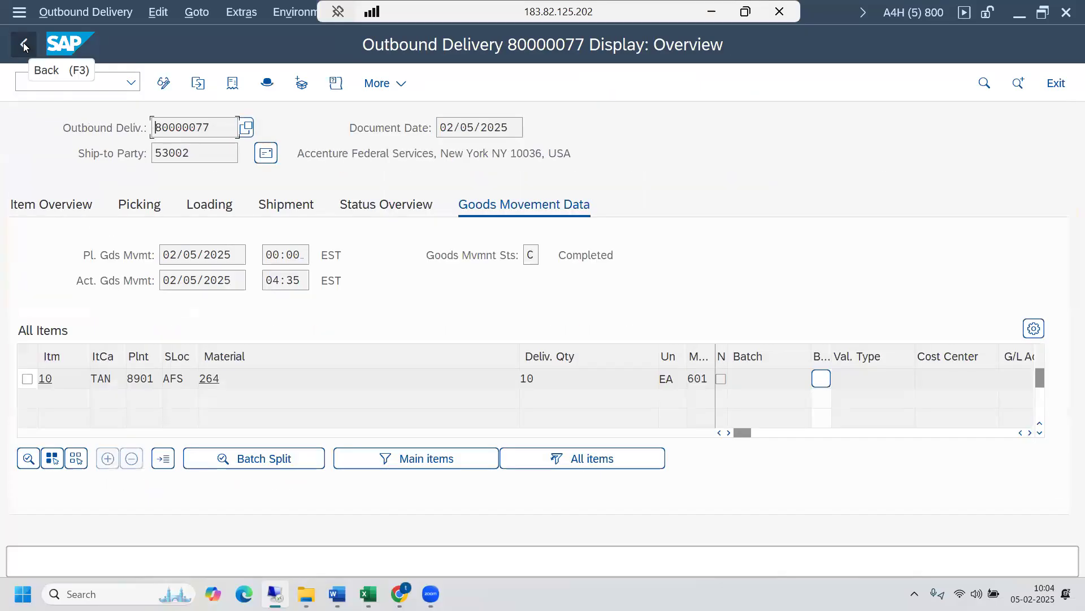
pyautogui.click(25, 45)
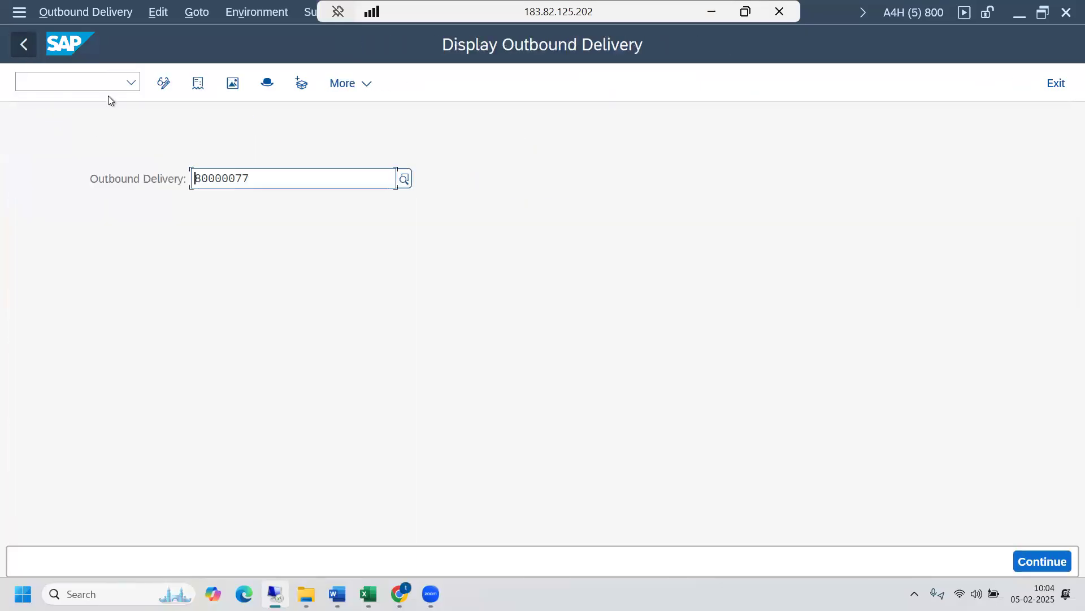
pyautogui.click(26, 43)
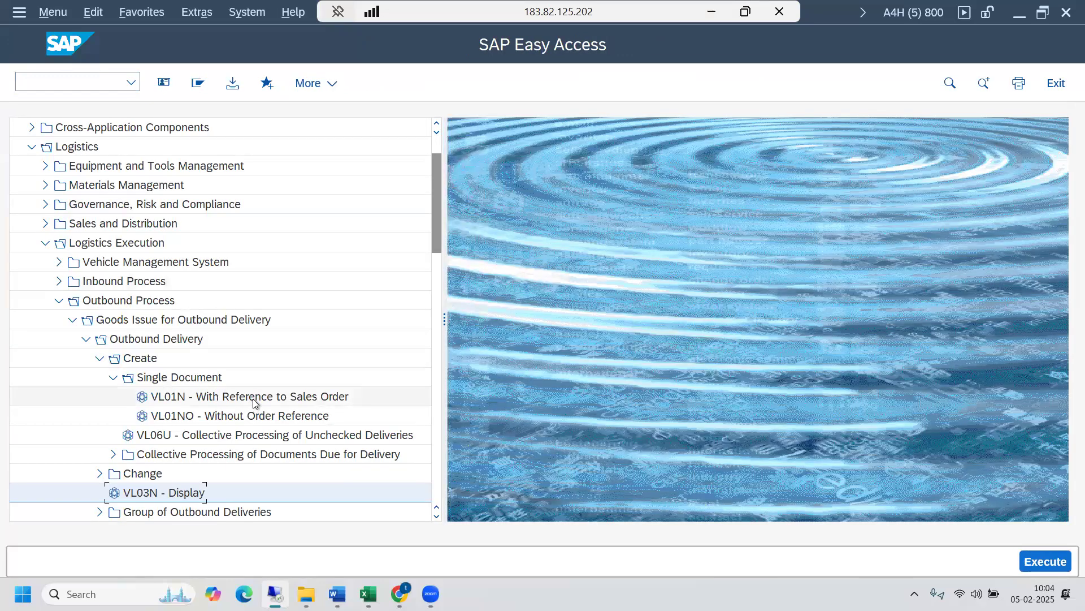
# - View the initial screen of VL01NO - Without Order Reference, then open VL01N - With Reference to Sales Order
pyautogui.doubleClick(252, 418)
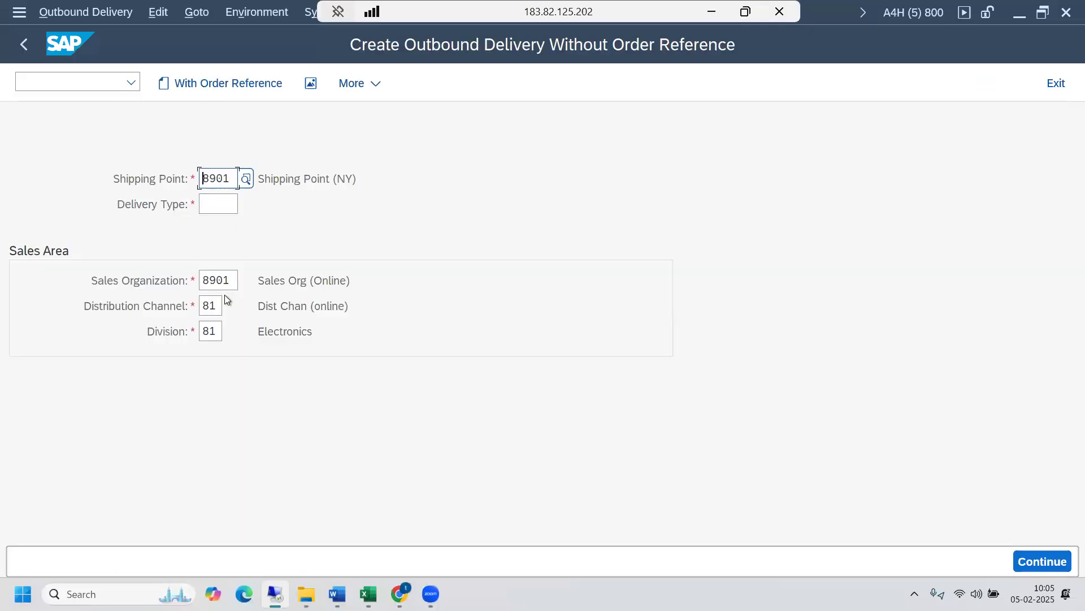
pyautogui.click(25, 43)
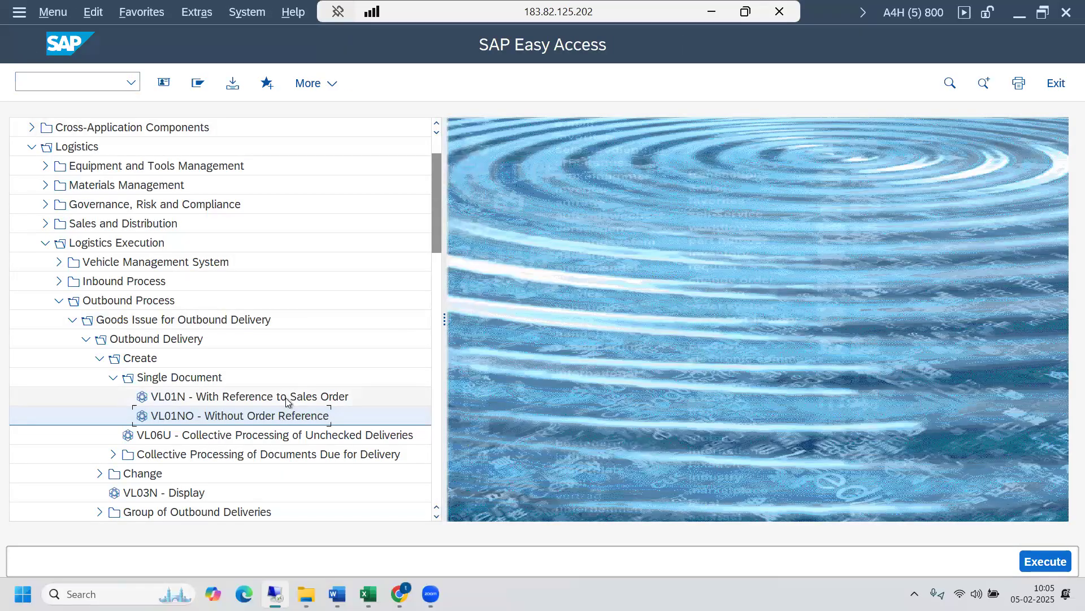
pyautogui.doubleClick(286, 397)
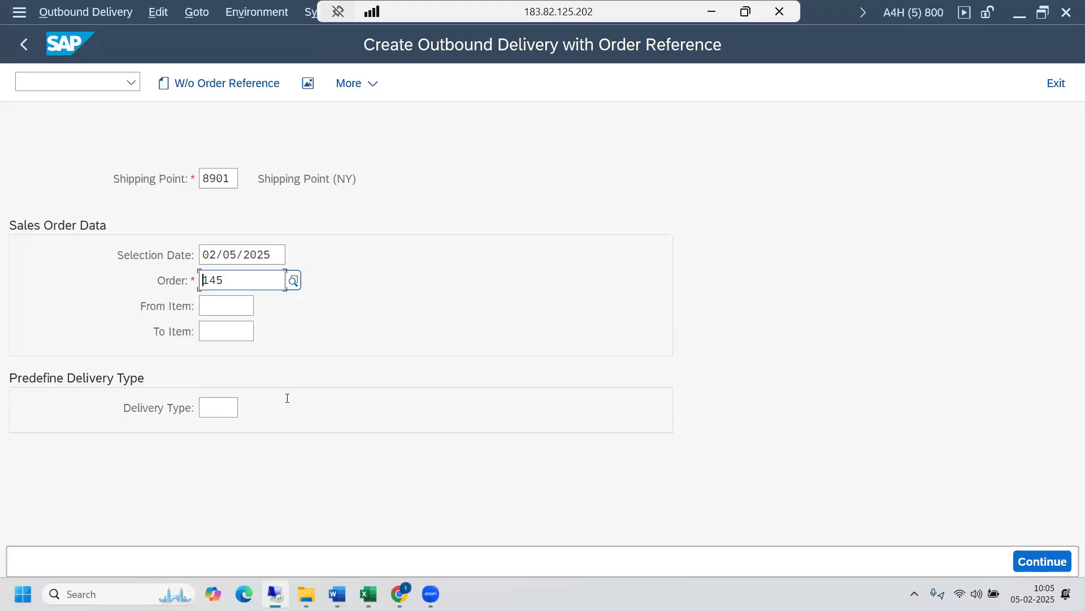
pyautogui.click(712, 12)
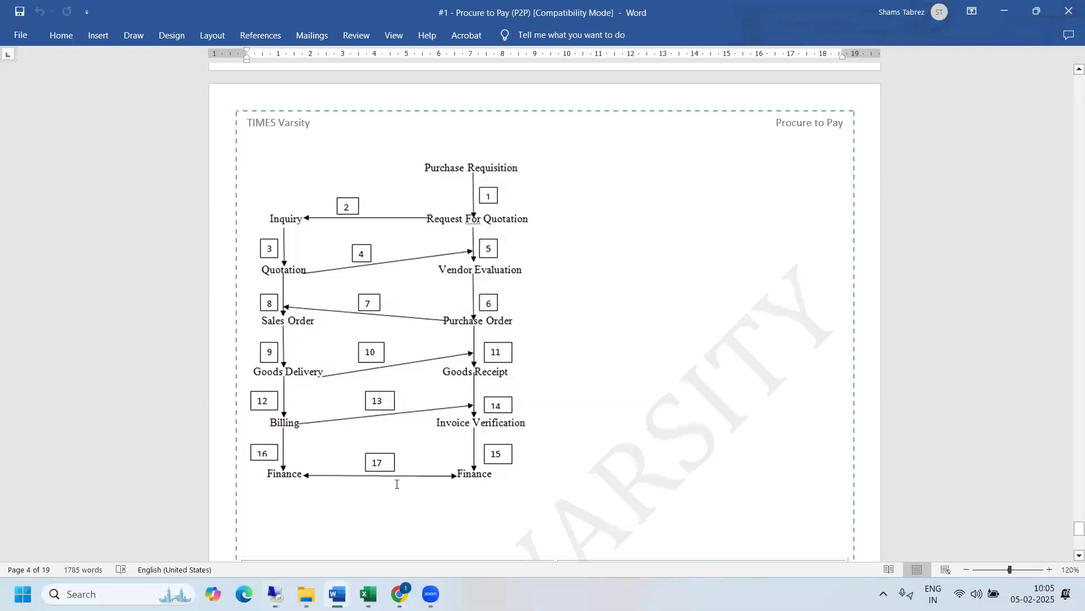
pyautogui.hotkey('alt', 'u')
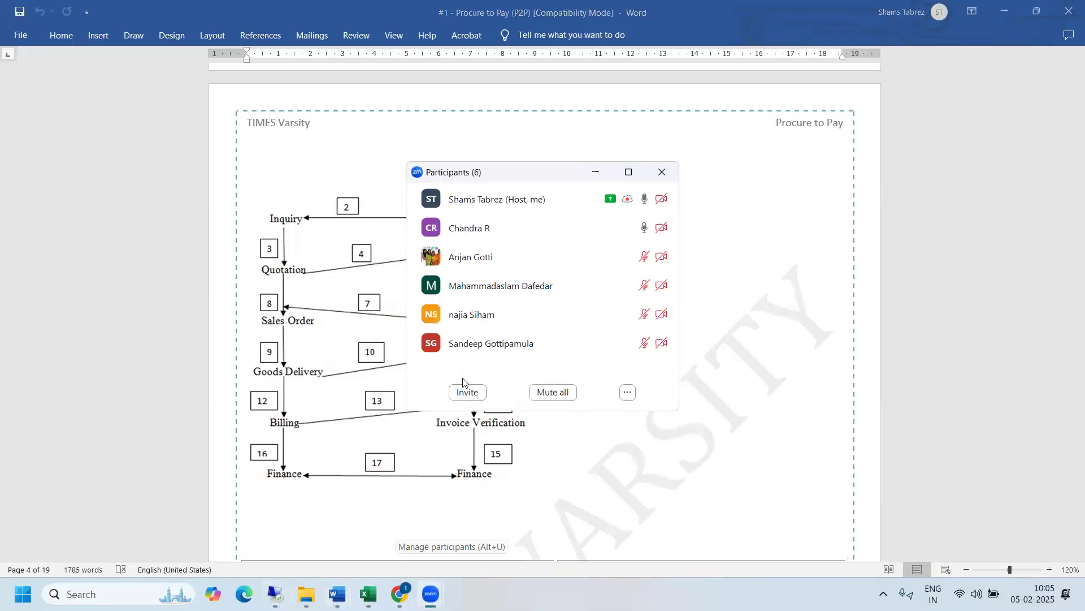
pyautogui.hotkey('alt', 'u')
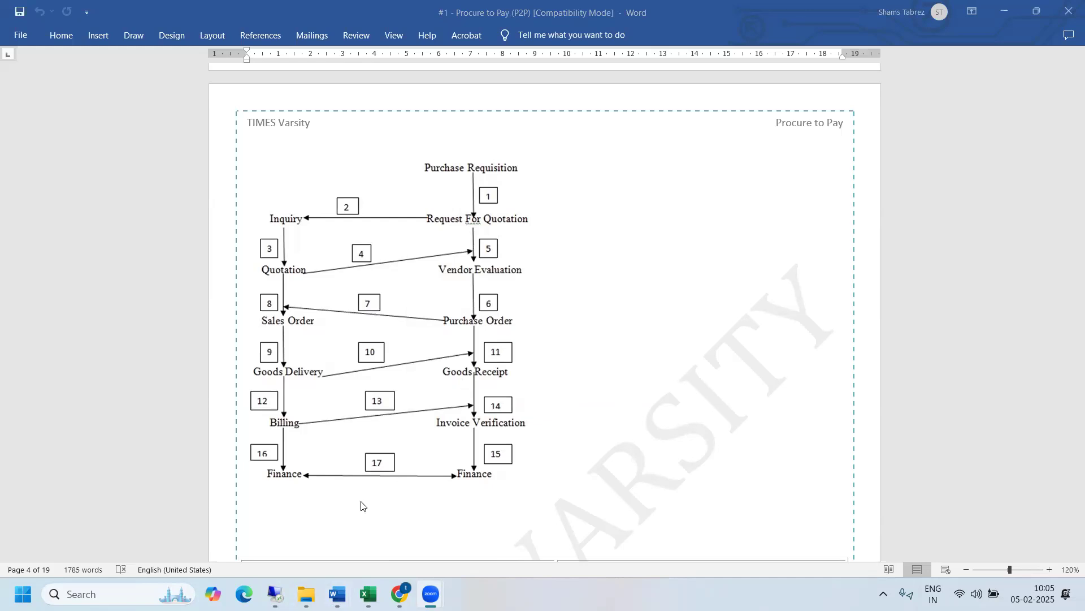
pyautogui.moveTo(276, 593)
pyautogui.click(303, 418)
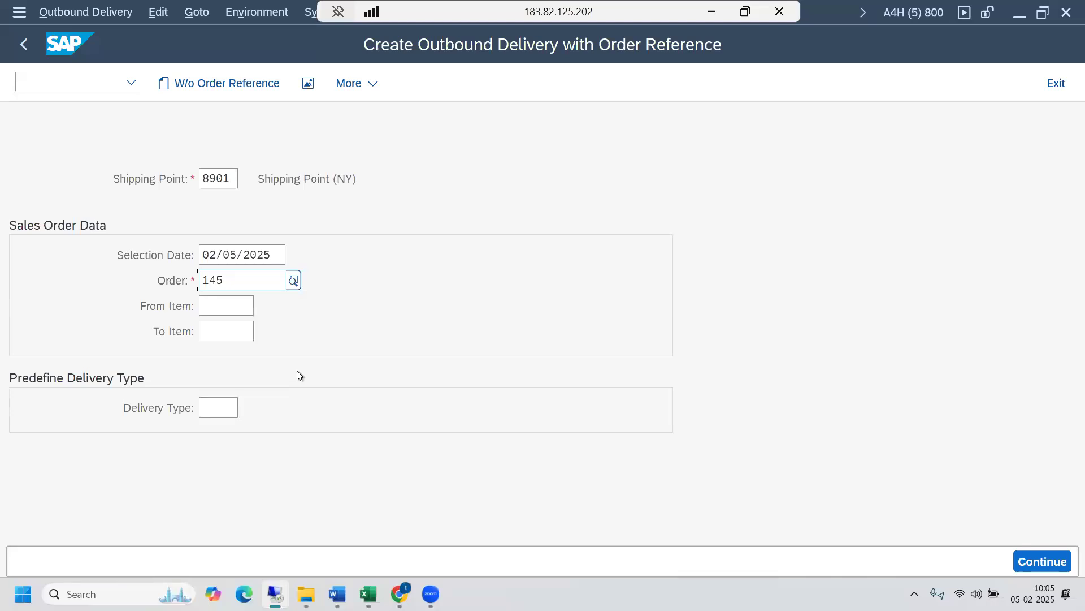
pyautogui.click(712, 13)
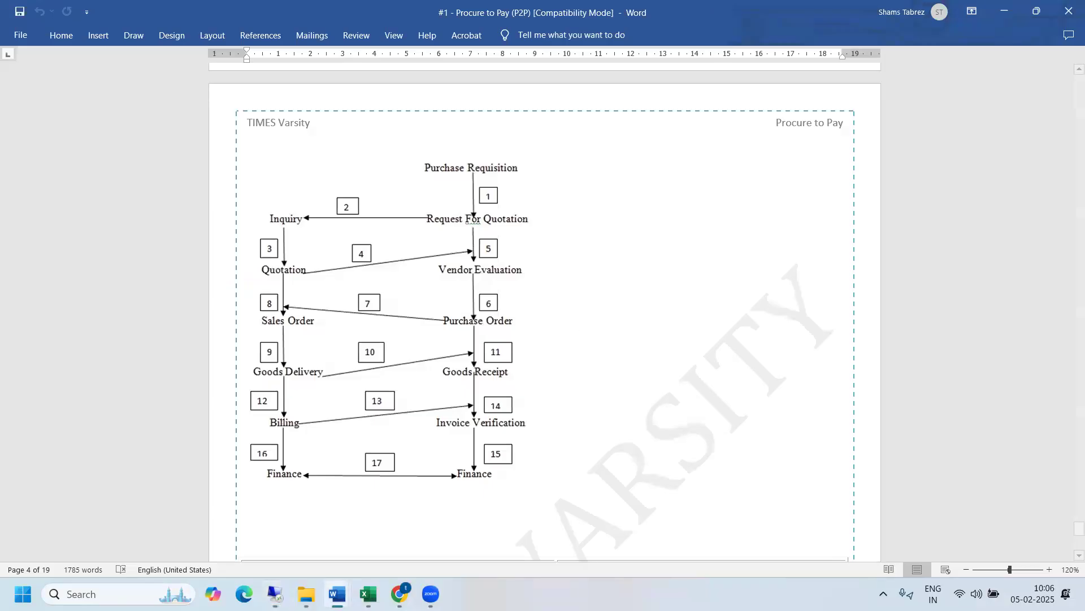
# - Open the #1 - Outbound Process Flow document in Word and examine the Warehouse Logistics and Inventory Management diagram
pyautogui.moveTo(327, 585)
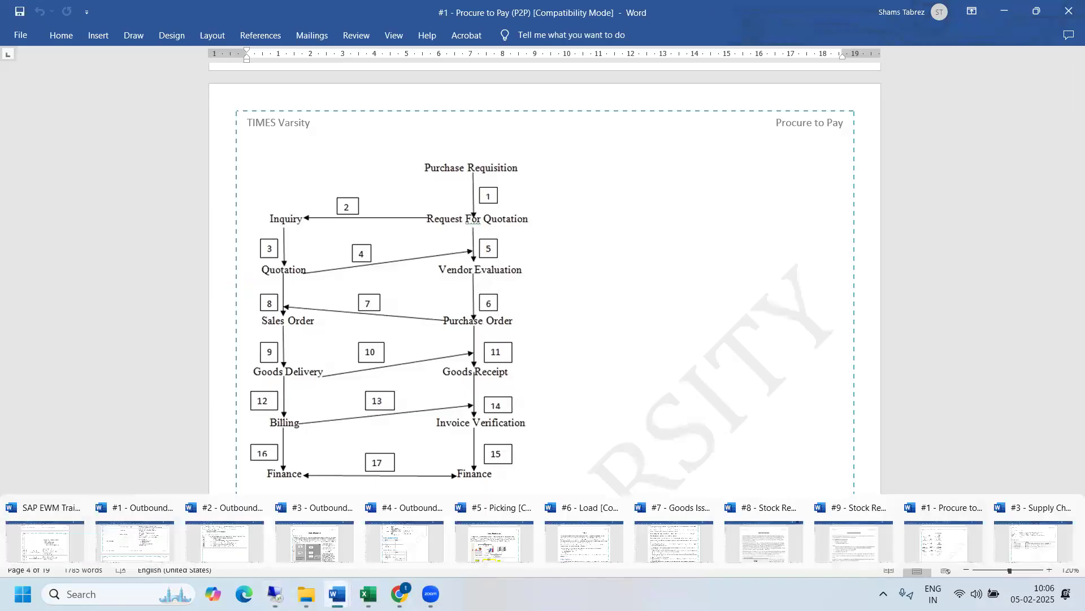
pyautogui.click(144, 531)
pyautogui.scroll(15, 506, 268)
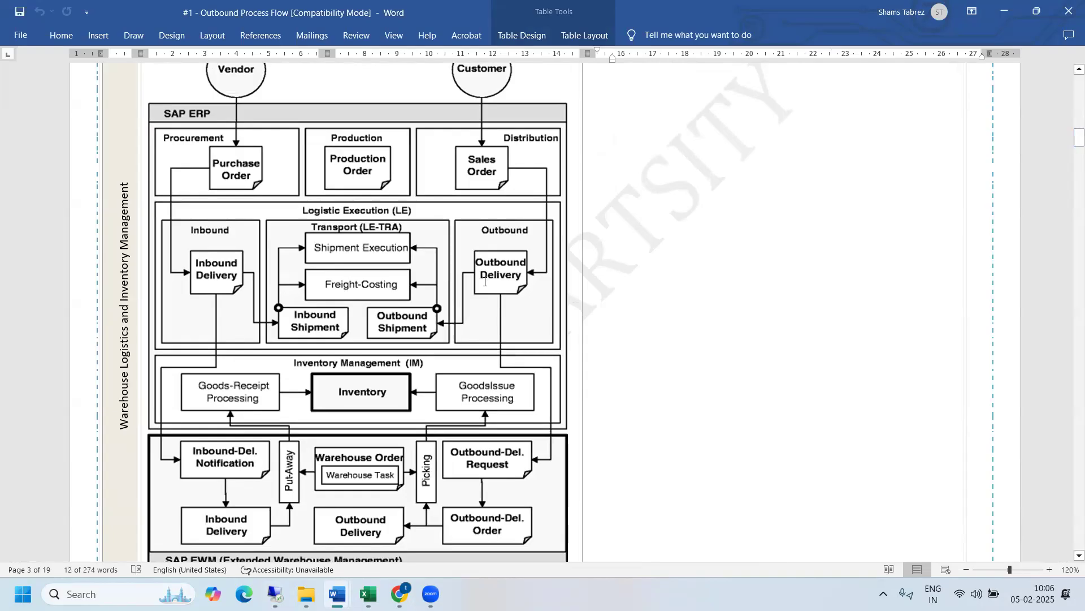
pyautogui.click(495, 371)
pyautogui.hotkey('alt', 'u')
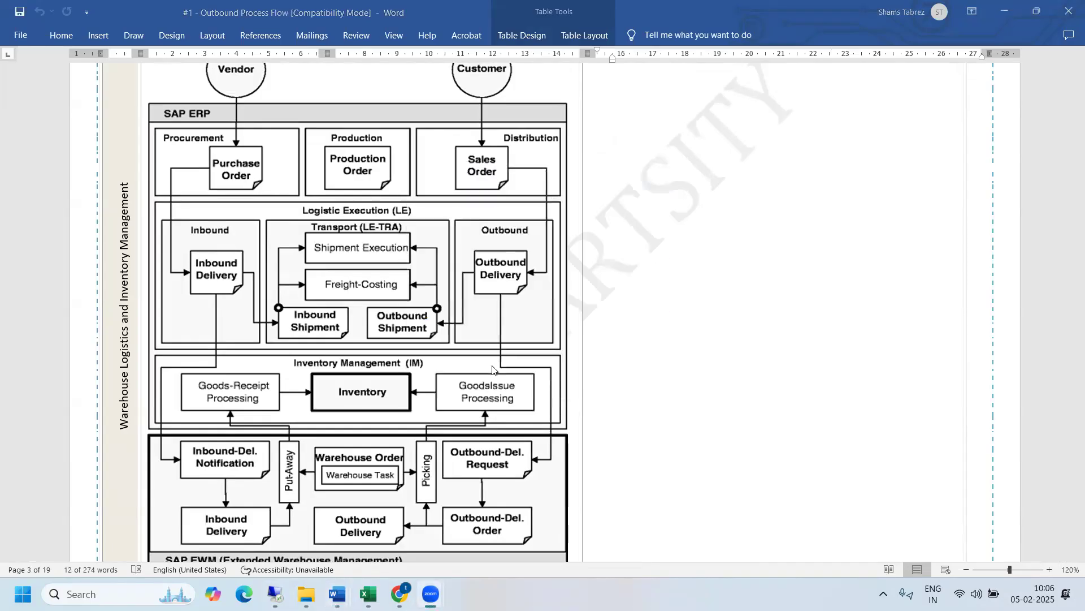